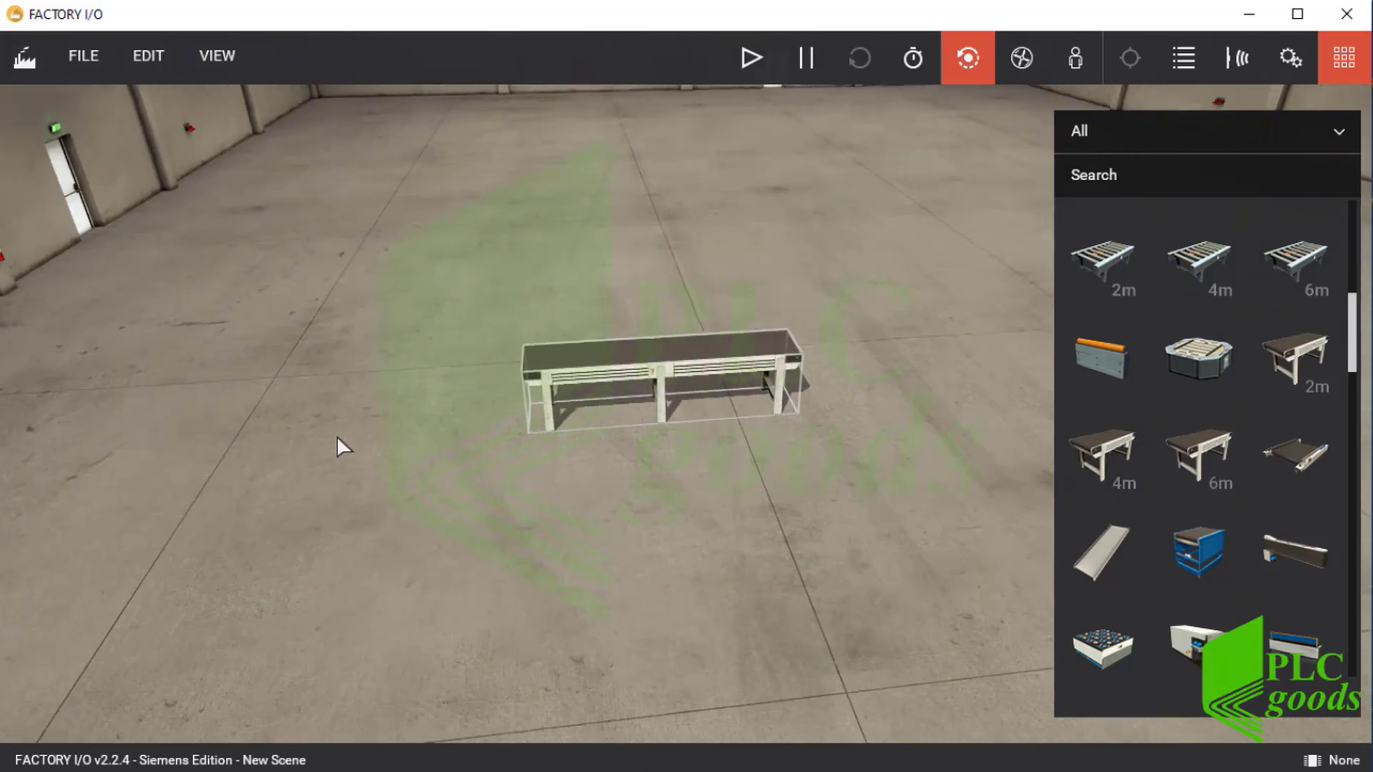
Place an Emitter on the floor beside the near end of the belt conveyor.
{"action": "scroll", "coordinate": [702, 384], "scroll_direction": "up", "scroll_amount": 2}
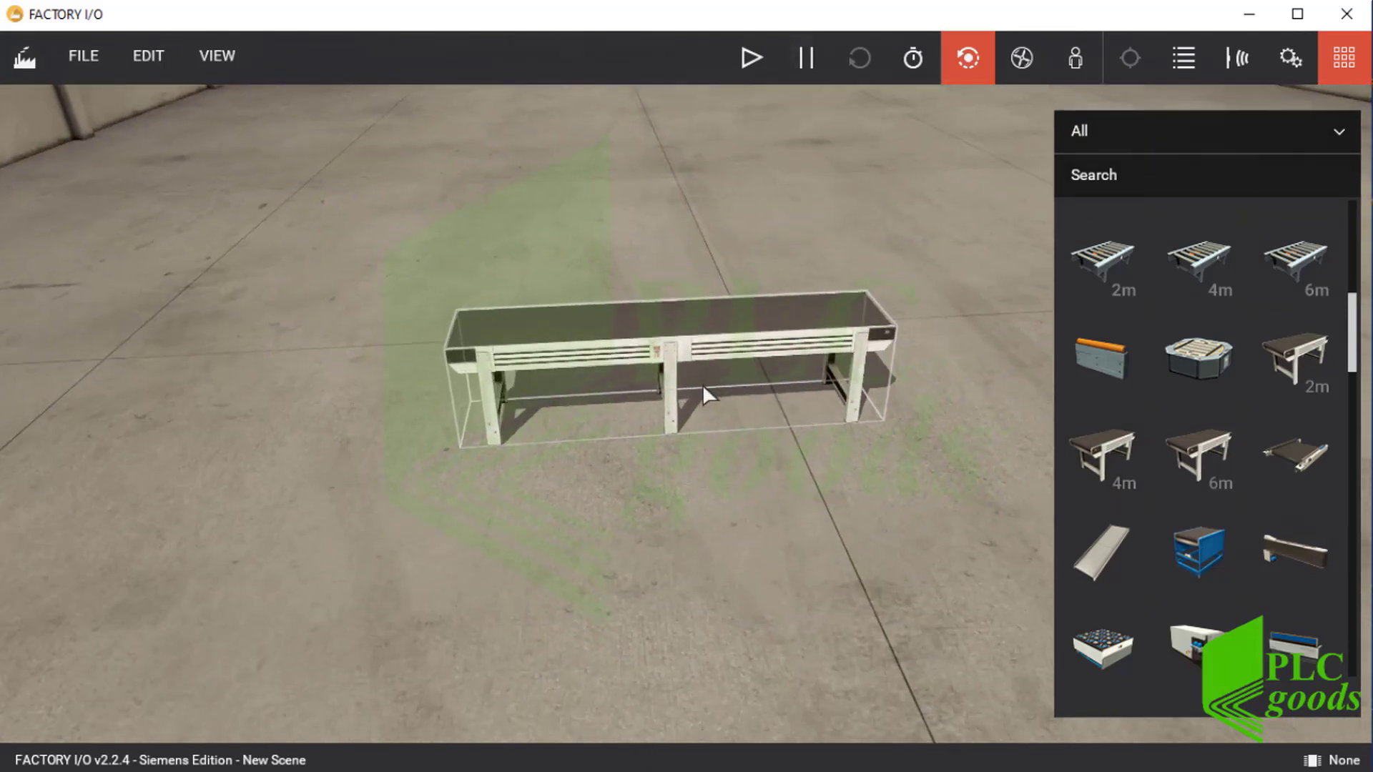
{"action": "left_click_drag", "start_coordinate": [702, 384], "coordinate": [677, 505]}
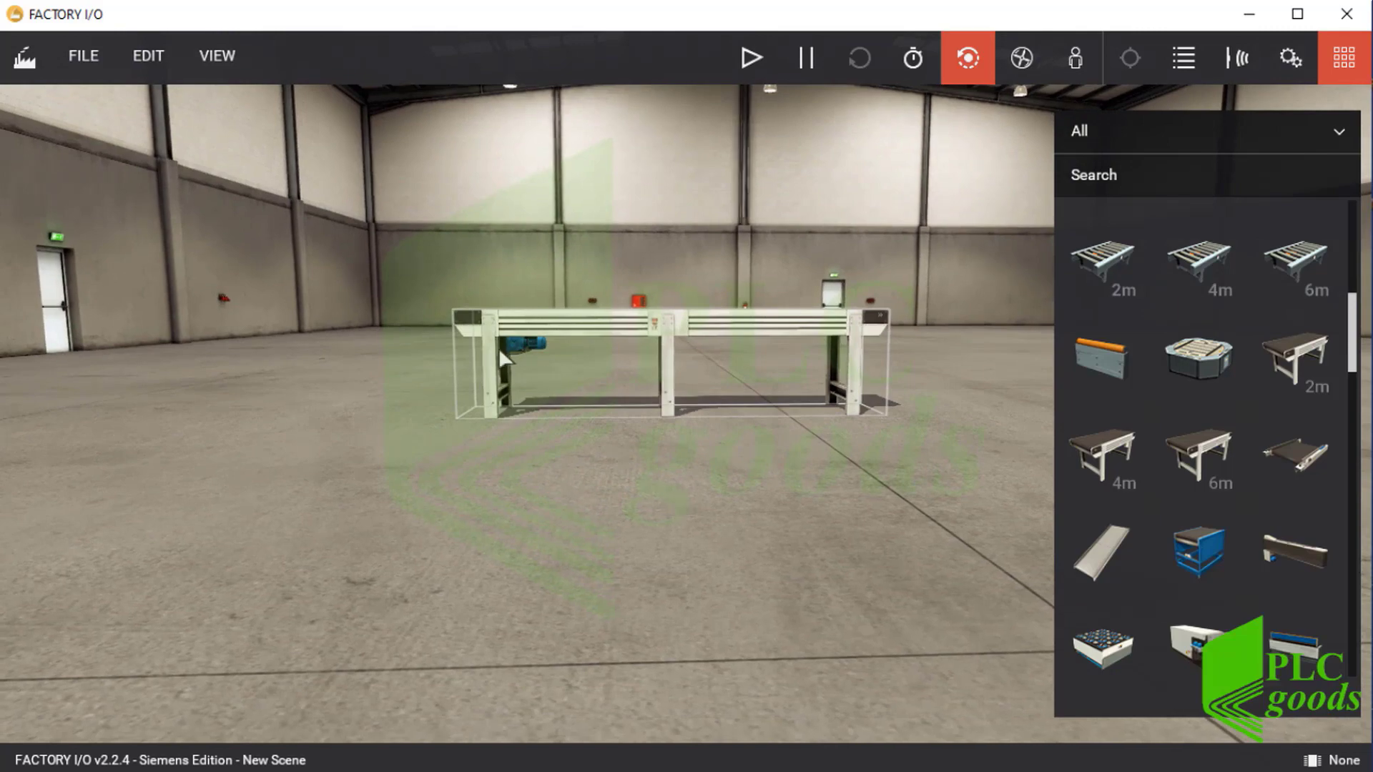
{"action": "left_click_drag", "start_coordinate": [542, 376], "coordinate": [546, 245]}
{"action": "scroll", "coordinate": [1144, 364], "scroll_direction": "up", "scroll_amount": 5}
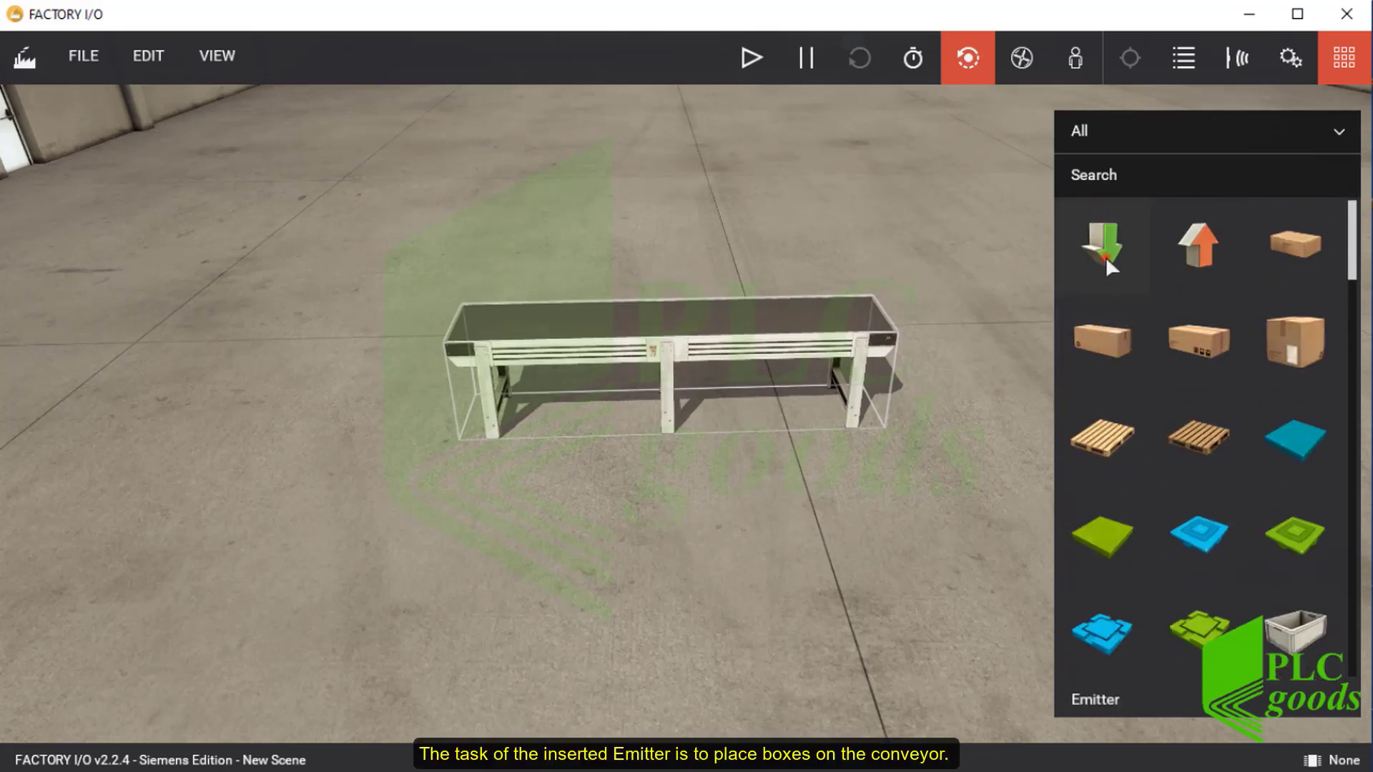
{"action": "left_click_drag", "start_coordinate": [1106, 256], "coordinate": [526, 416]}
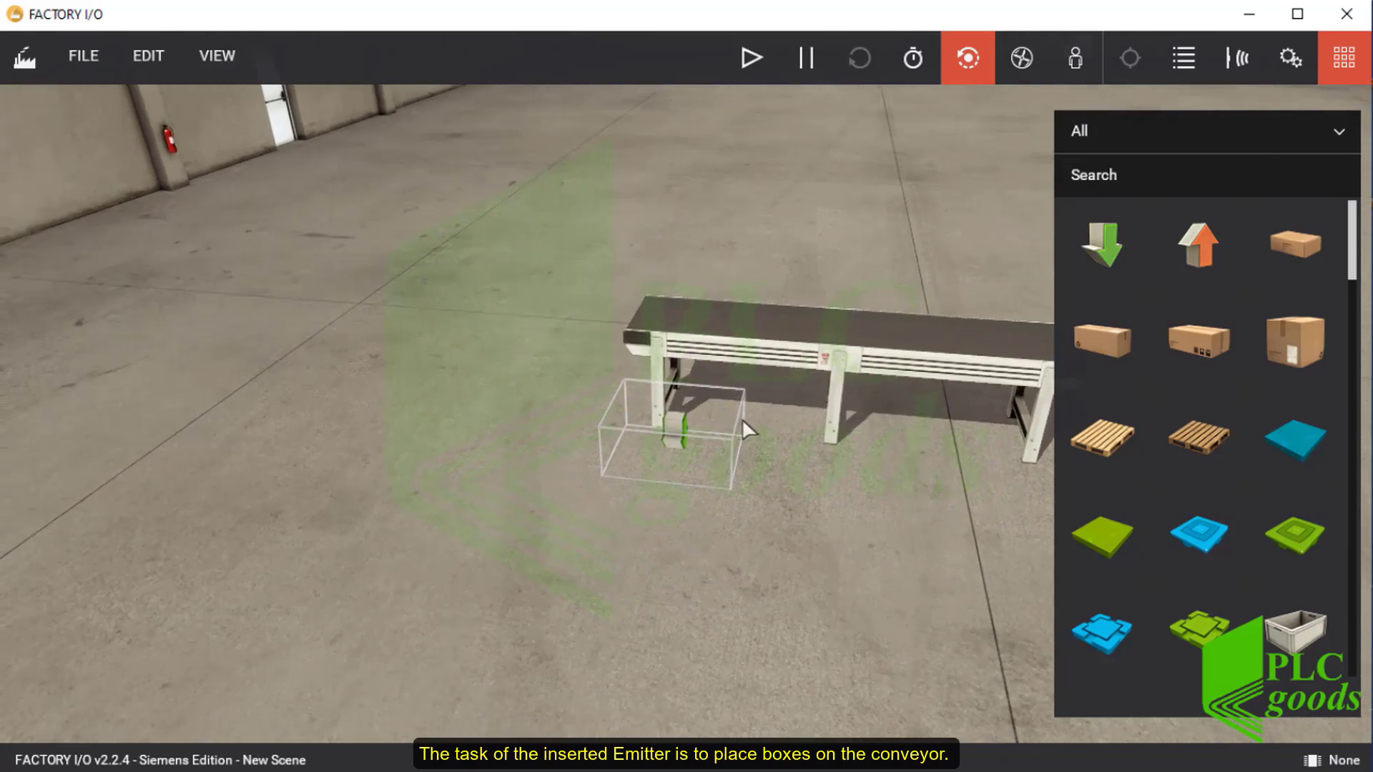
Raise the Emitter vertically so it sits just above the belt at the end of the conveyor.
{"action": "scroll", "coordinate": [733, 428], "scroll_direction": "up", "scroll_amount": 5}
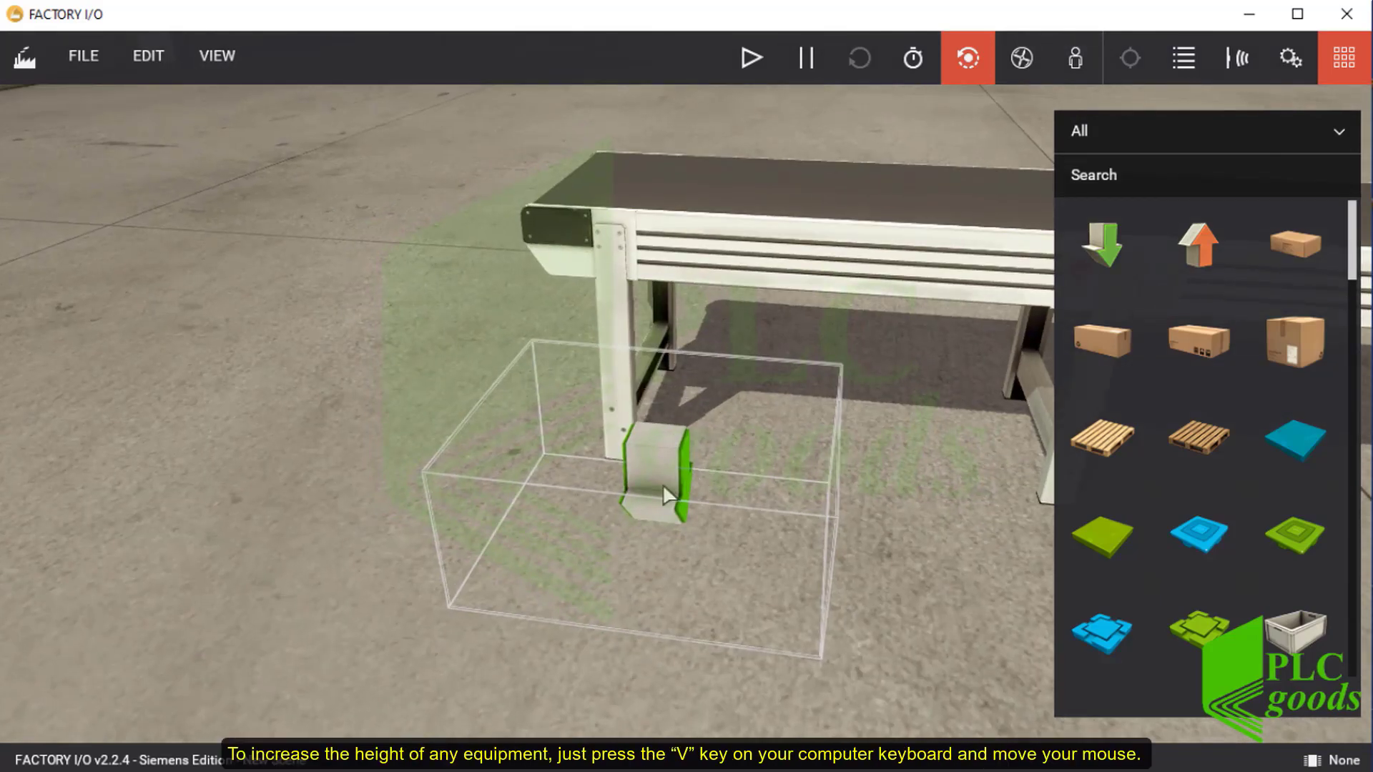
{"action": "key", "text": "v"}
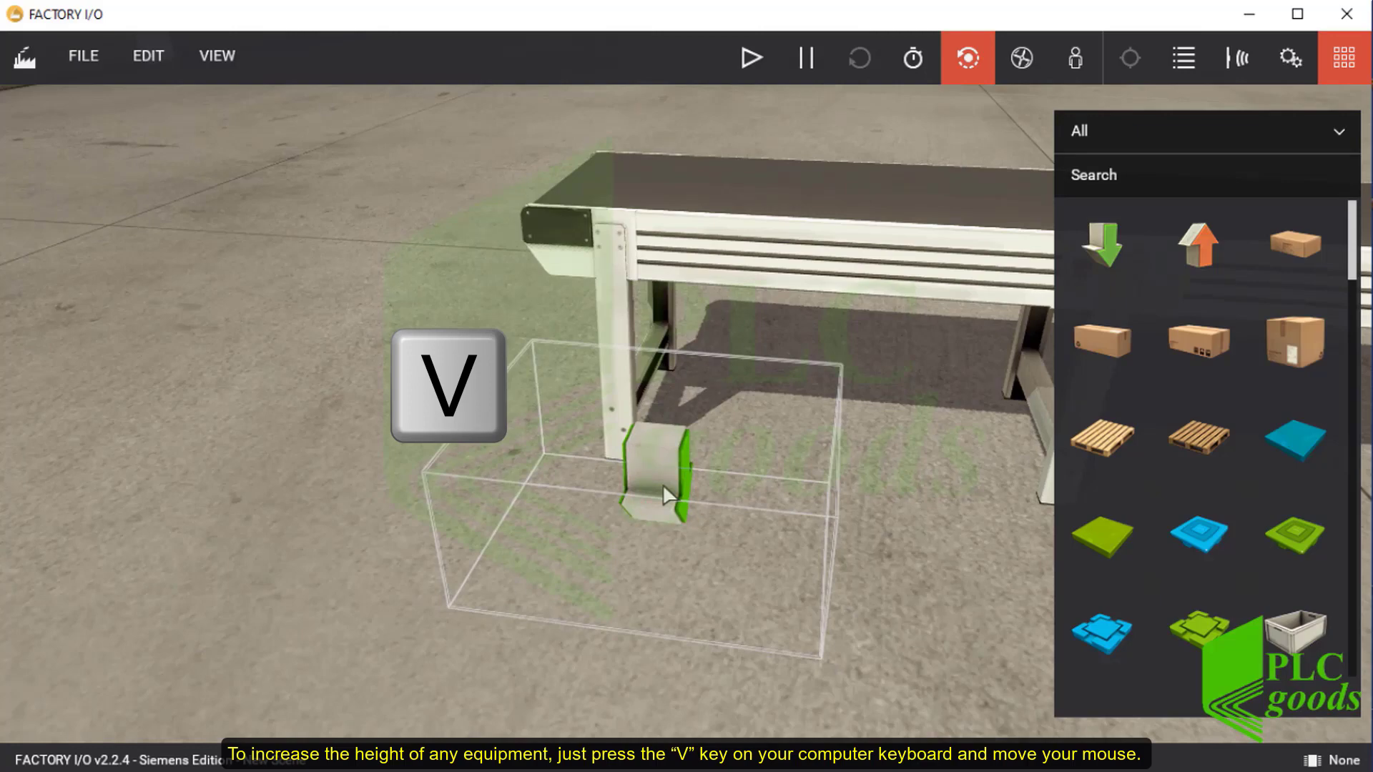
{"action": "left_click_drag", "start_coordinate": [662, 483], "coordinate": [673, 103]}
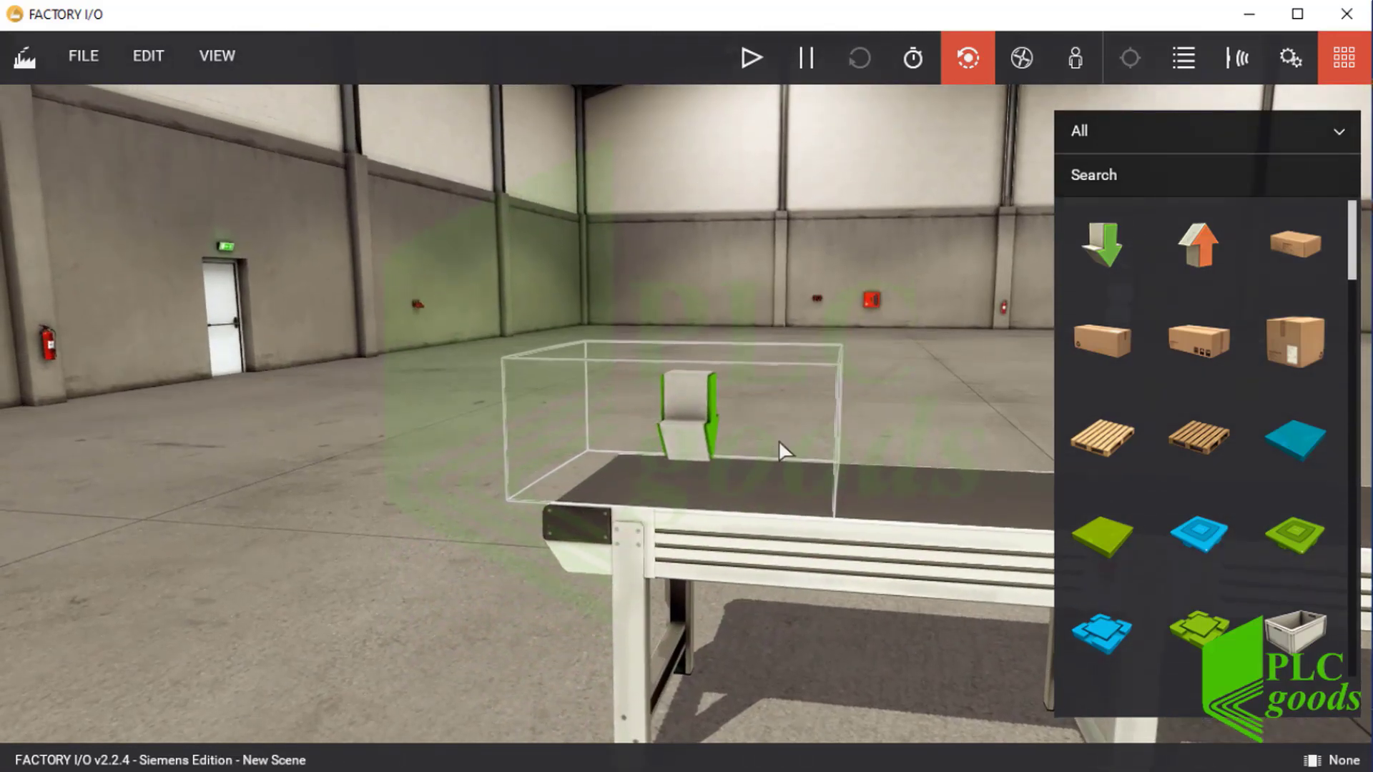
{"action": "scroll", "coordinate": [653, 479], "scroll_direction": "down", "scroll_amount": 3}
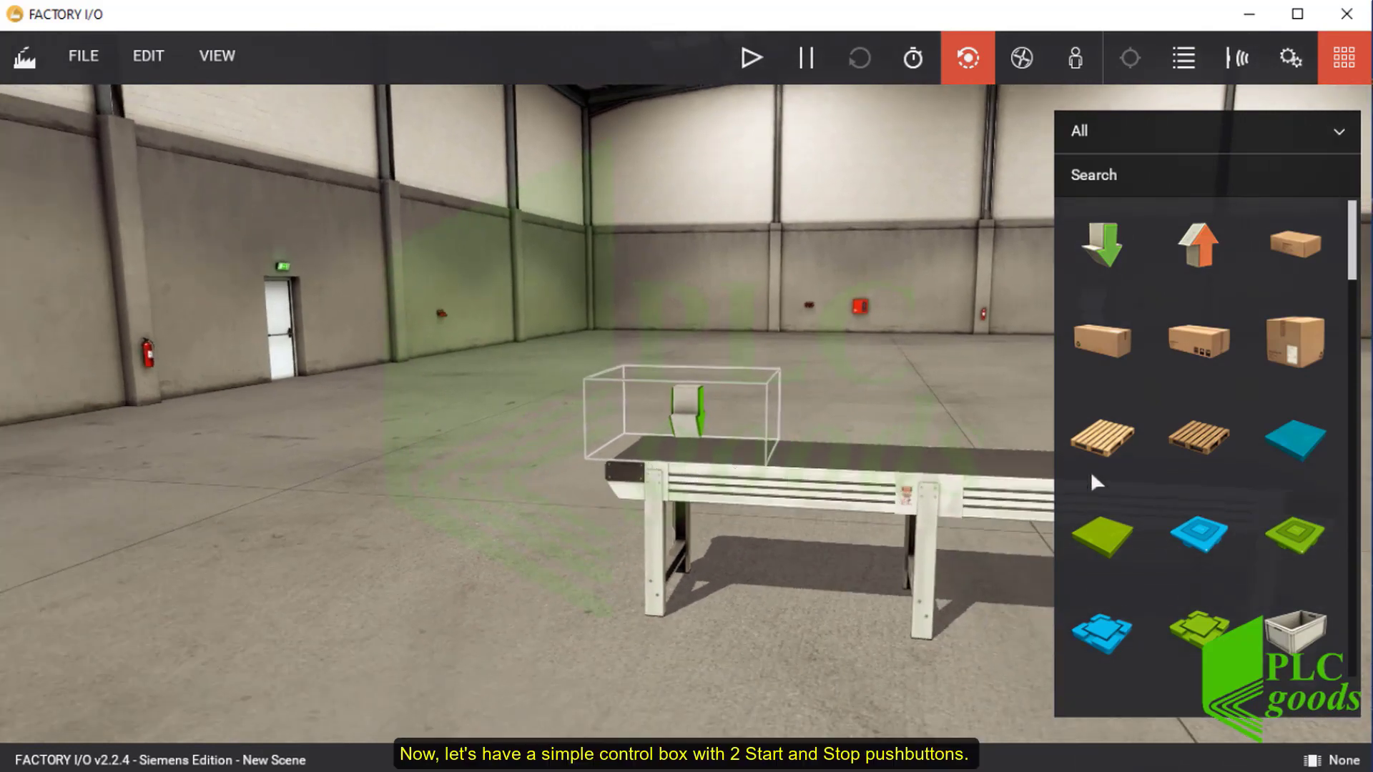
Filter the parts palette to Operators and stand a vertical column on the floor beside the conveyor's emitter end.
{"action": "left_click", "coordinate": [1186, 134]}
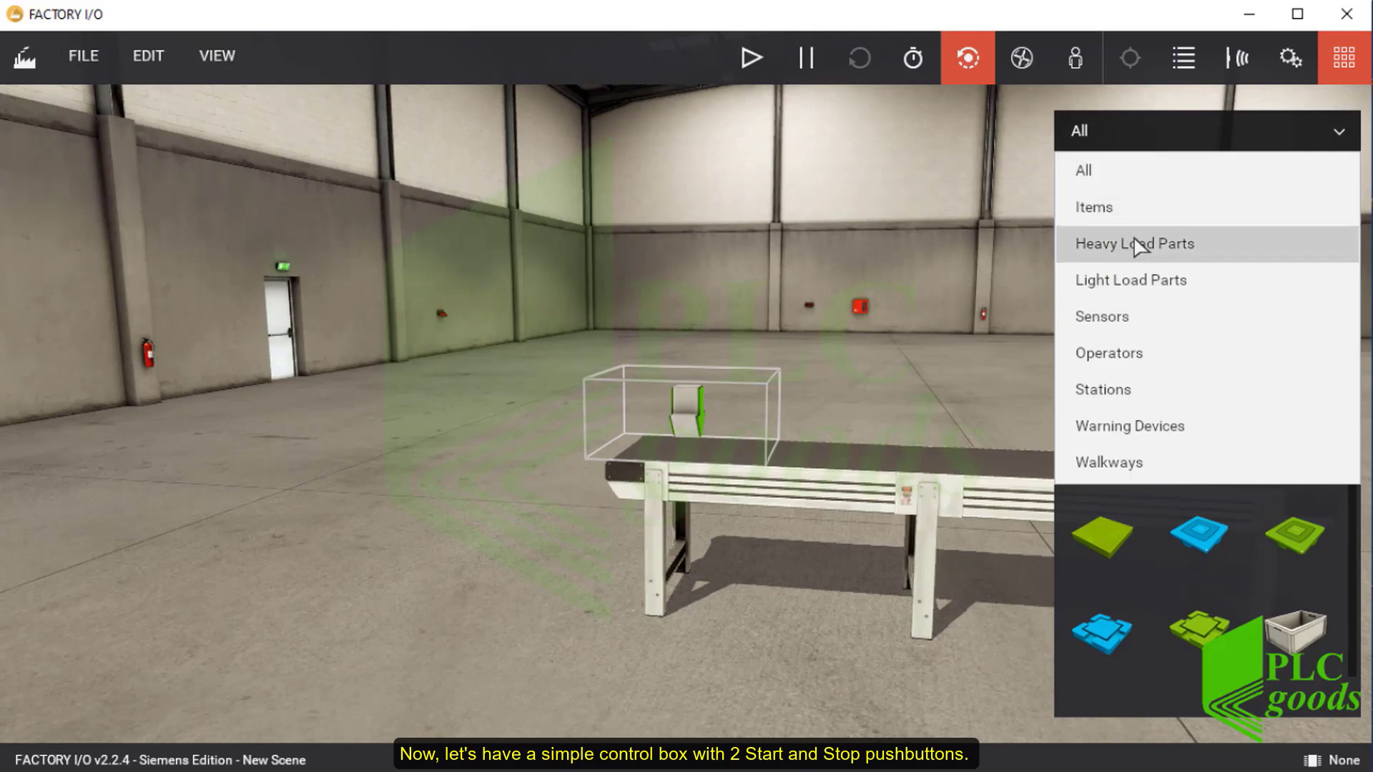
{"action": "left_click", "coordinate": [1119, 353]}
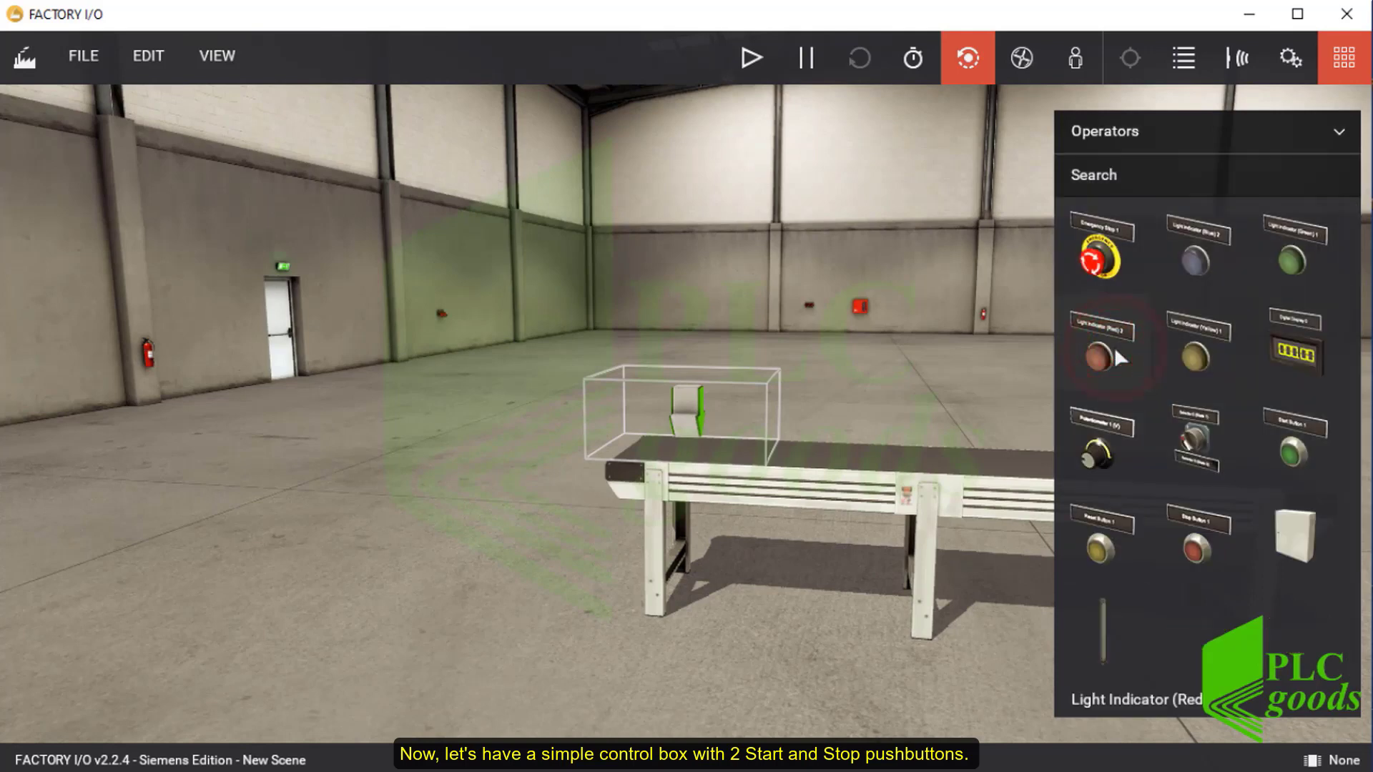
{"action": "left_click_drag", "start_coordinate": [1099, 644], "coordinate": [571, 643]}
Mount an Electric Switchboard on the upper part of the column, facing the front.
{"action": "scroll", "coordinate": [571, 642], "scroll_direction": "up", "scroll_amount": 3}
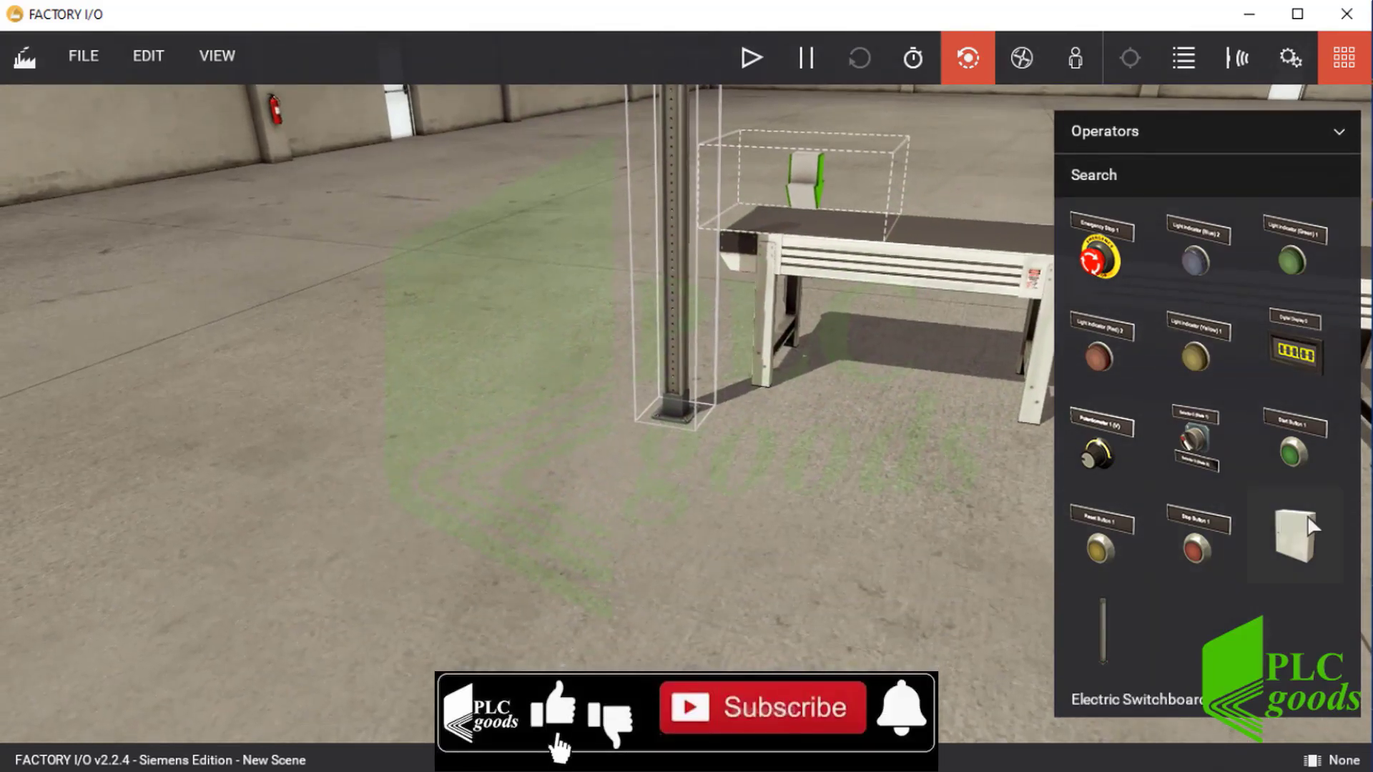
{"action": "left_click_drag", "start_coordinate": [1294, 536], "coordinate": [712, 192]}
{"action": "left_click_drag", "start_coordinate": [752, 311], "coordinate": [972, 335]}
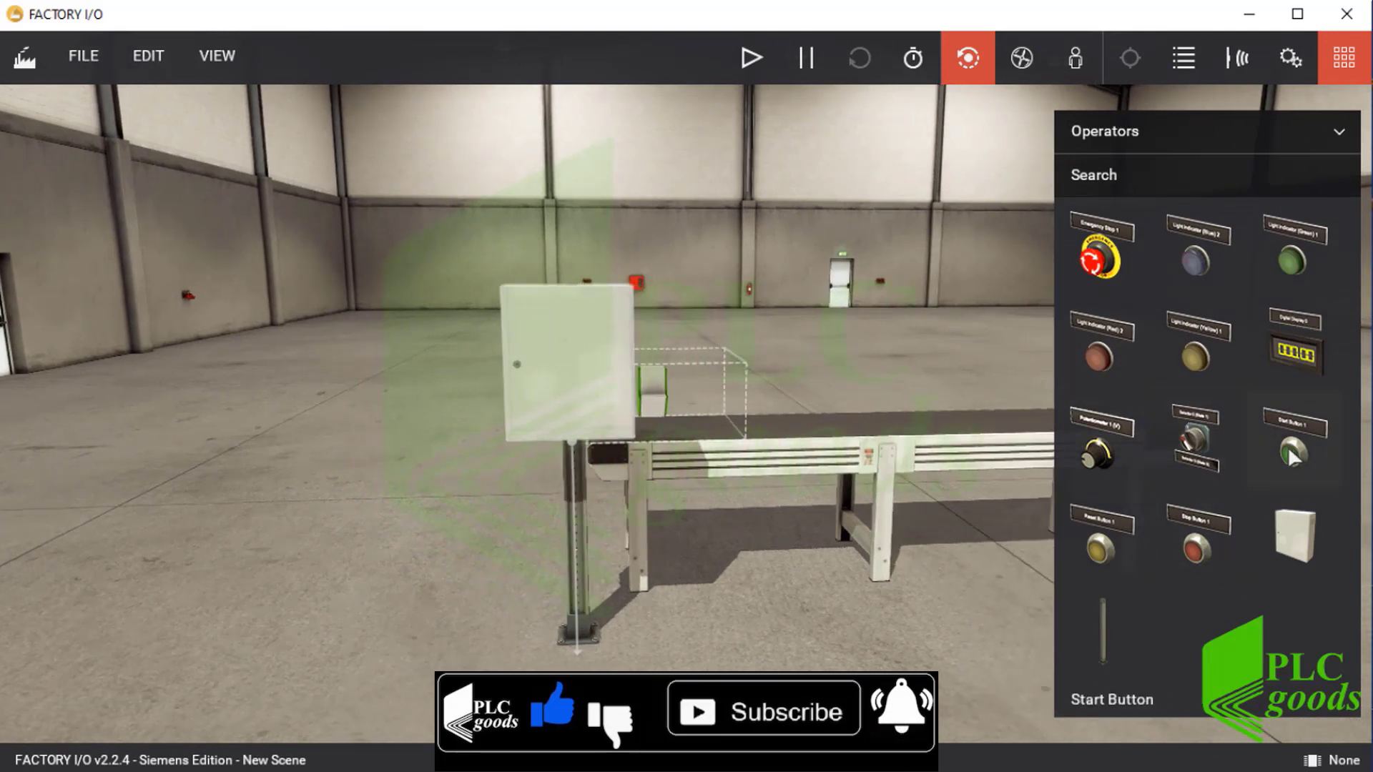
Place a green Start Button and a red Stop Button side by side on the switchboard's front door.
{"action": "left_click_drag", "start_coordinate": [1289, 449], "coordinate": [550, 355]}
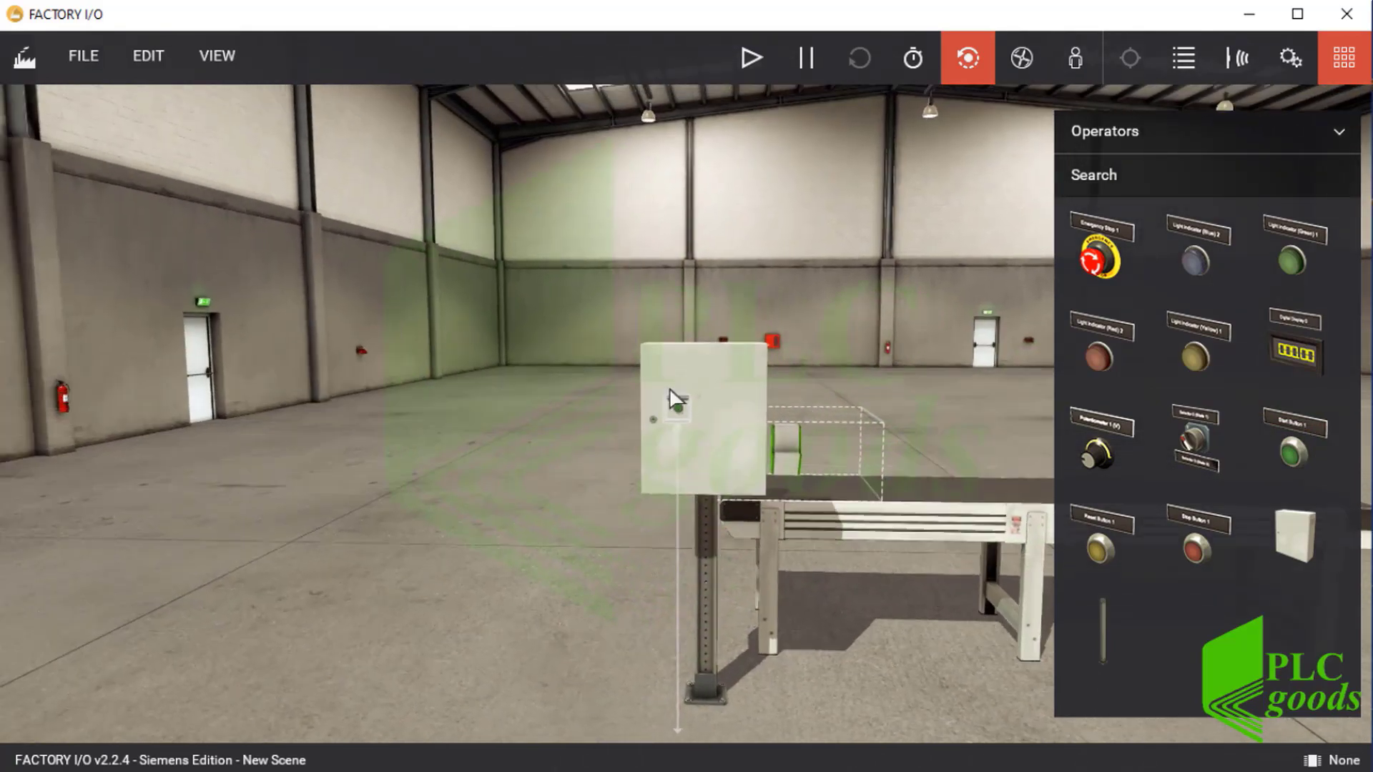
{"action": "scroll", "coordinate": [745, 438], "scroll_direction": "up", "scroll_amount": 3}
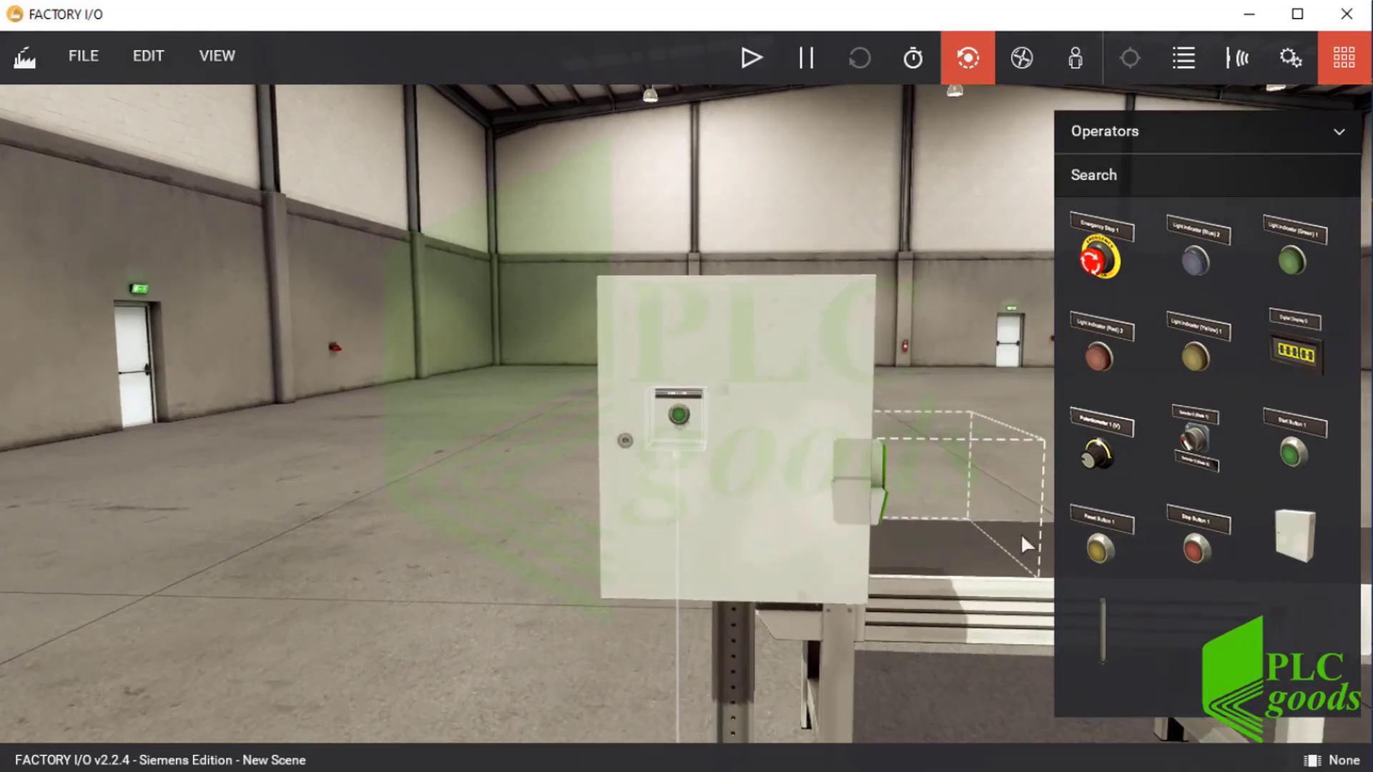
{"action": "left_click_drag", "start_coordinate": [1186, 547], "coordinate": [760, 418]}
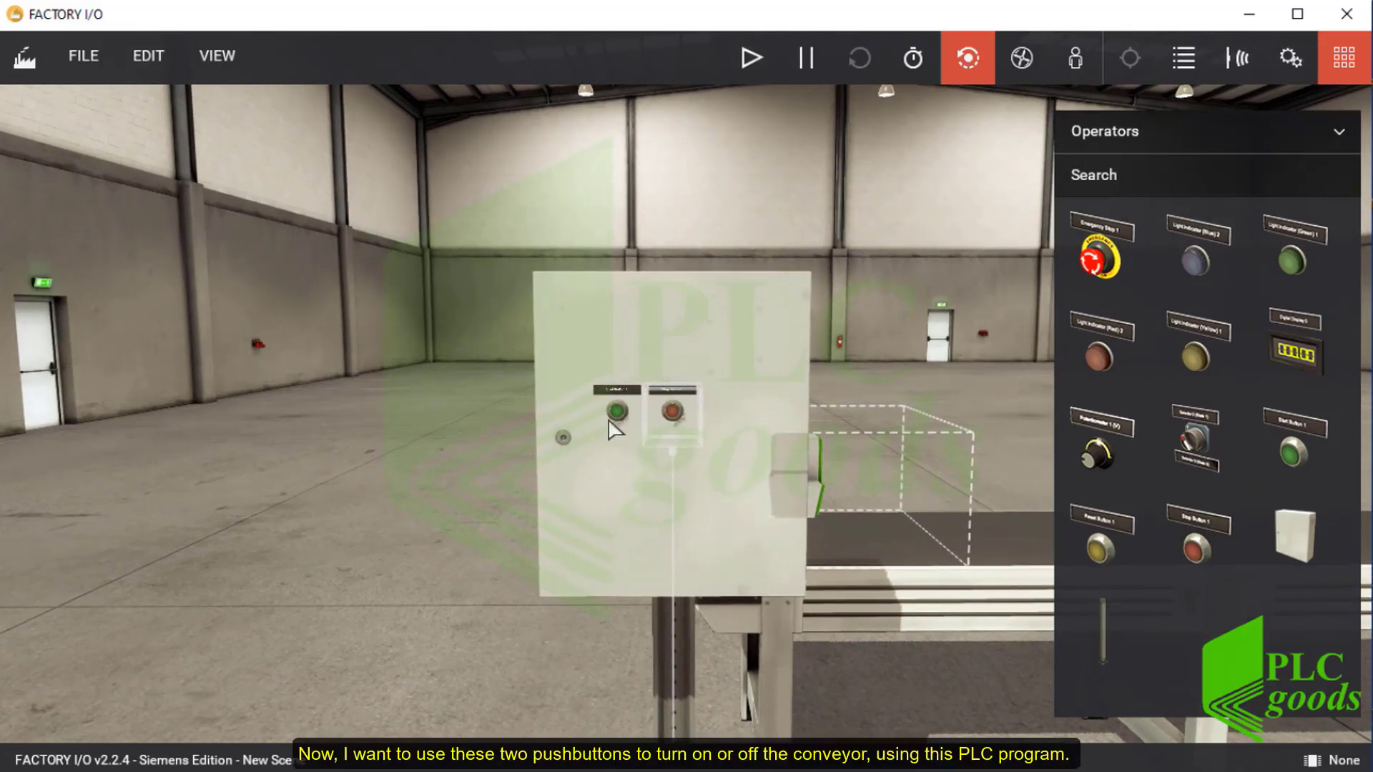
{"action": "left_click_drag", "start_coordinate": [674, 471], "coordinate": [450, 490]}
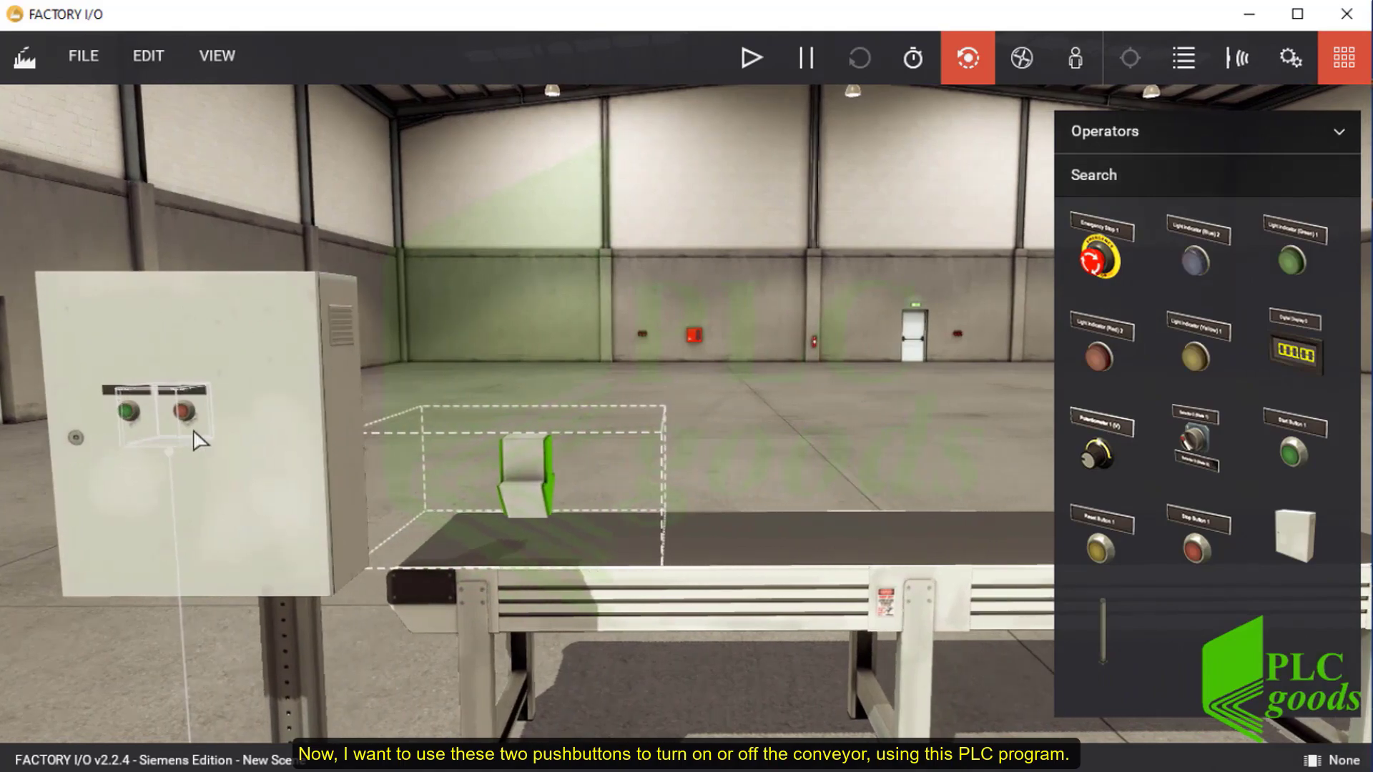
Switch to RSLogix 5000 and create a controller tag named FactoryIO with data type INT.
{"action": "left_click", "coordinate": [402, 770]}
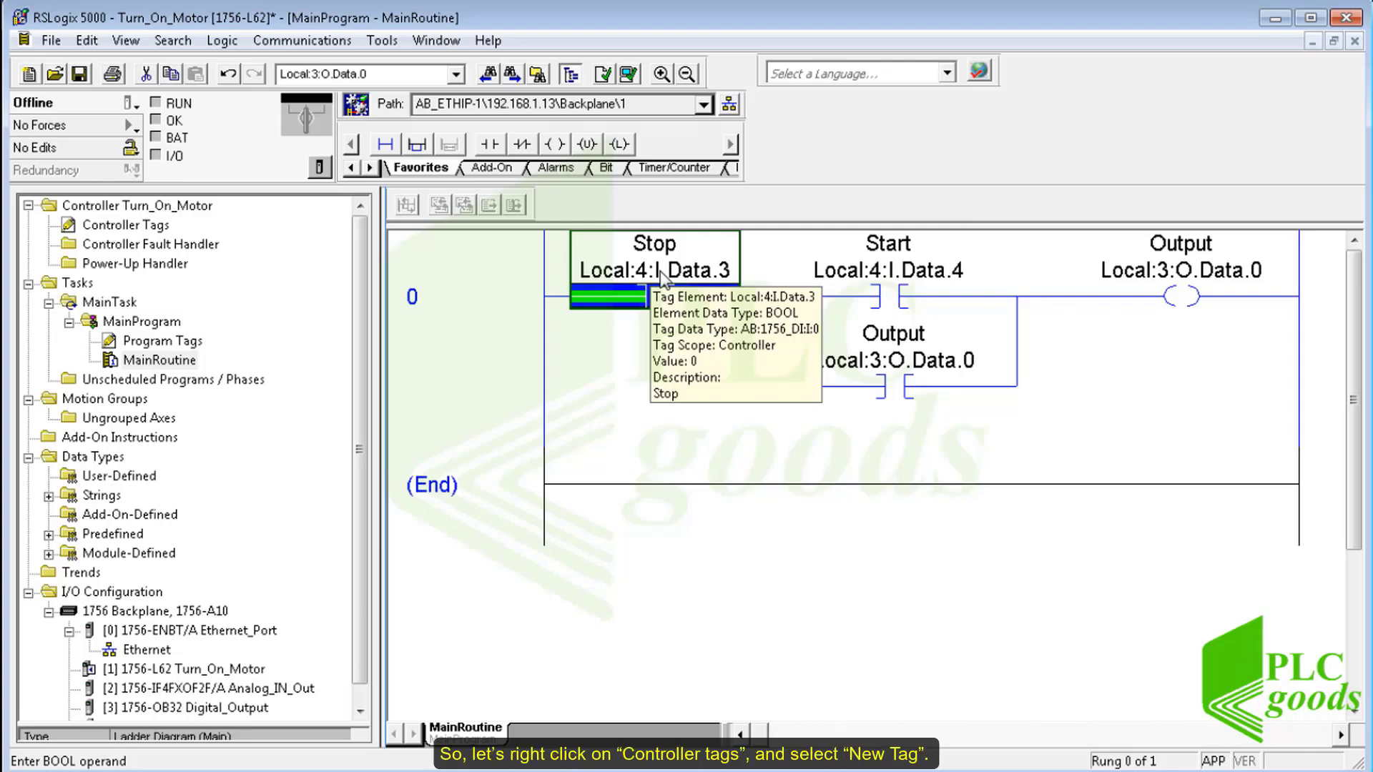
{"action": "right_click", "coordinate": [126, 226]}
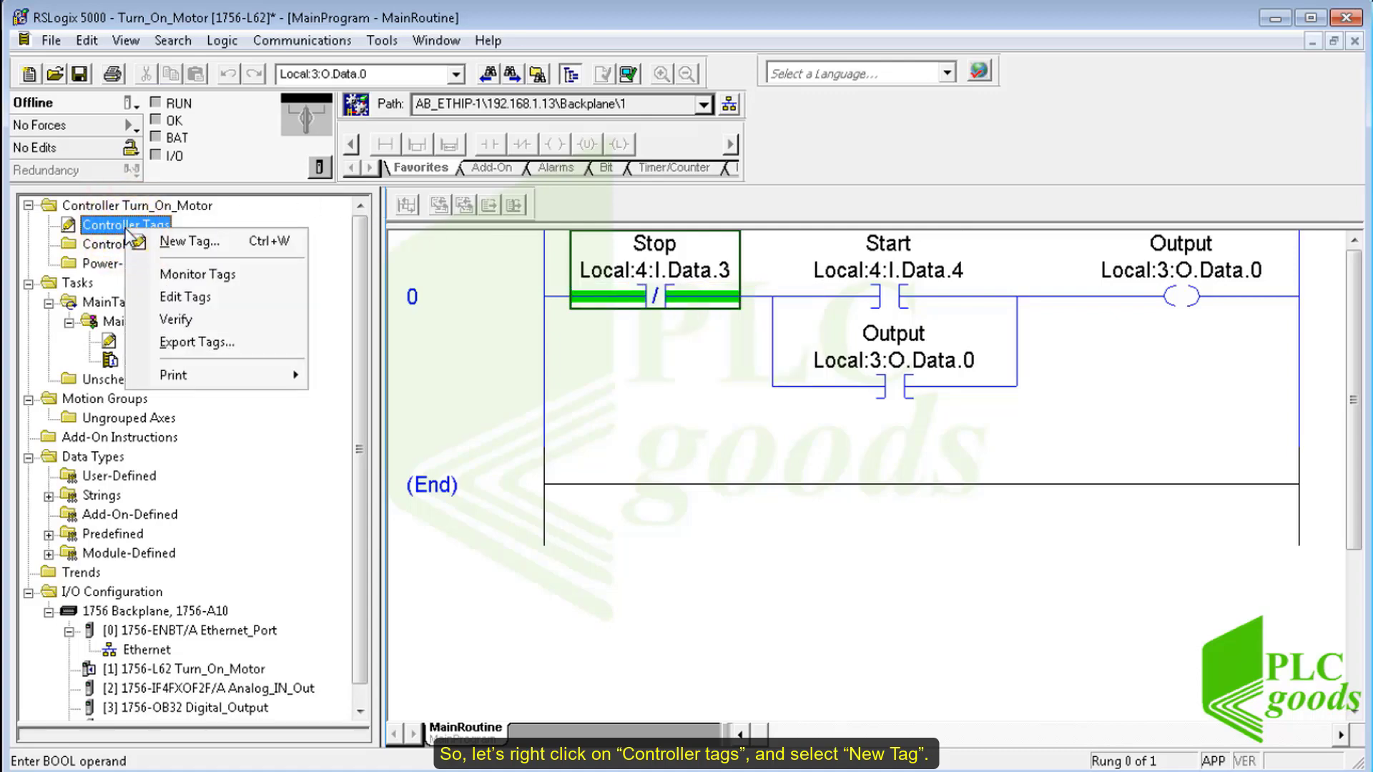
{"action": "left_click", "coordinate": [171, 245]}
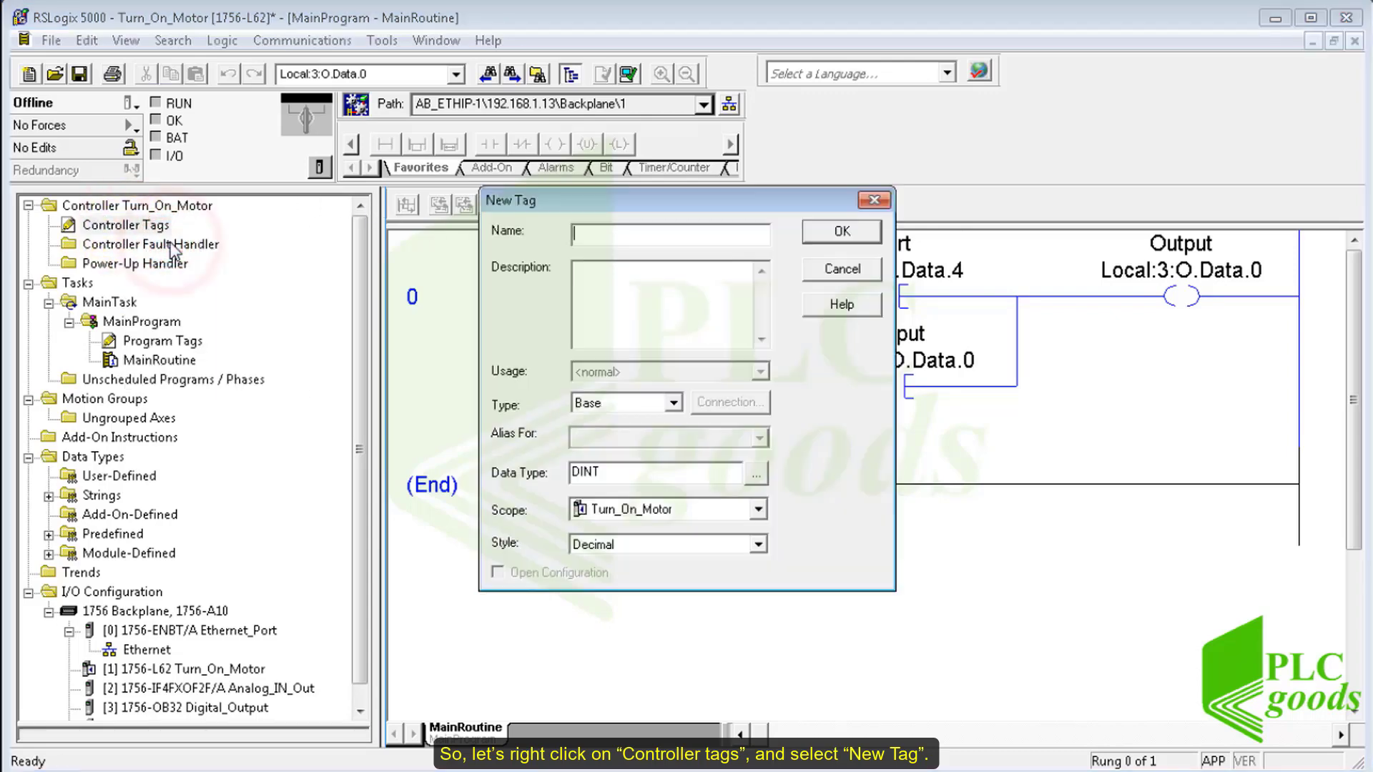
{"action": "left_click", "coordinate": [596, 236]}
{"action": "type", "text": "F"}
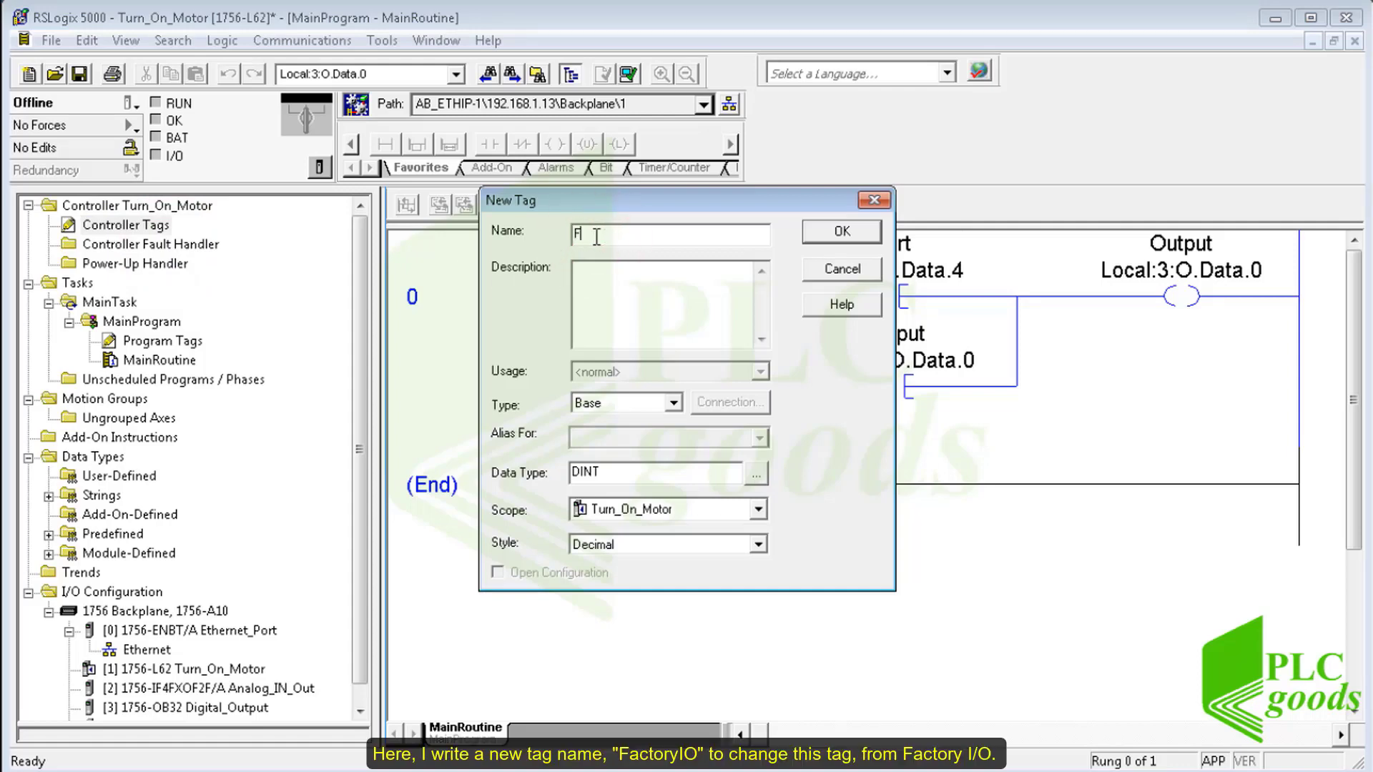
{"action": "type", "text": "actoryIO"}
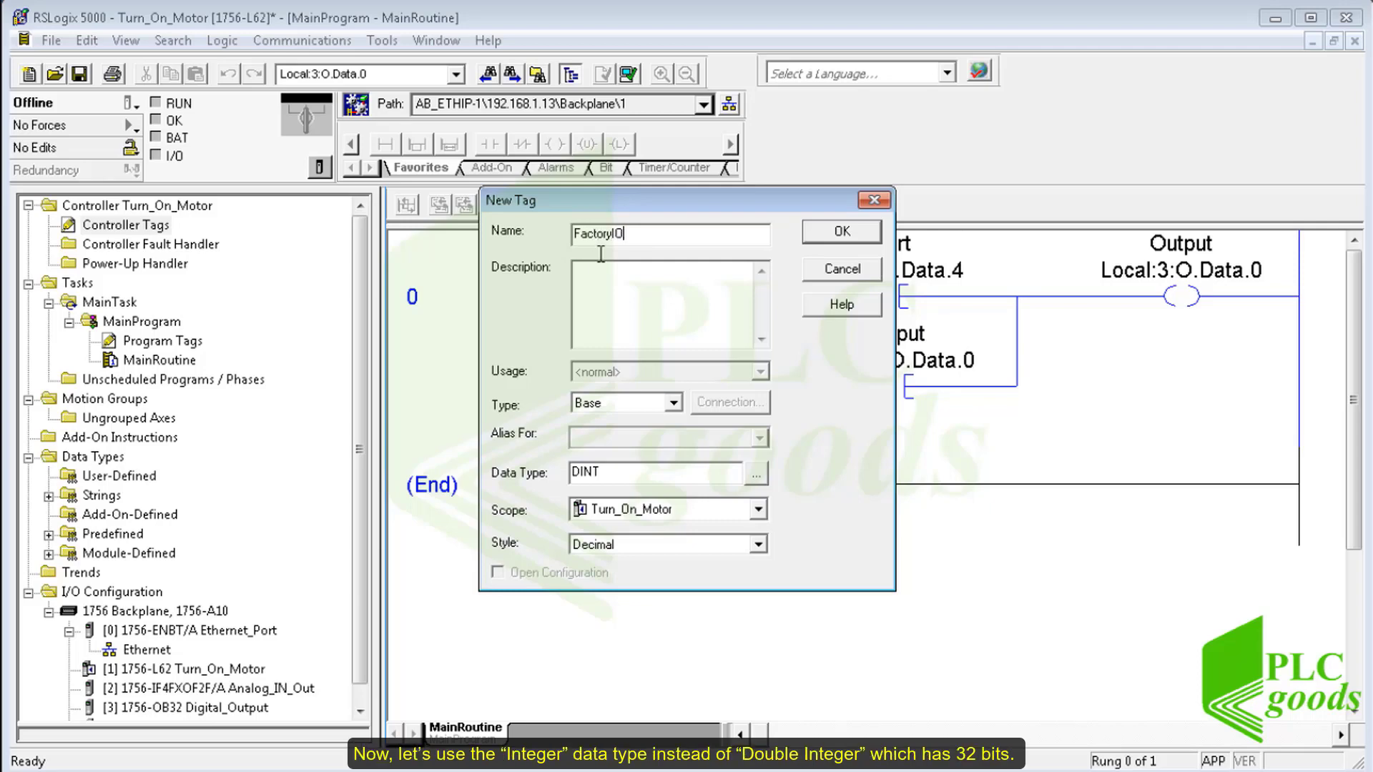
{"action": "double_click", "coordinate": [589, 475]}
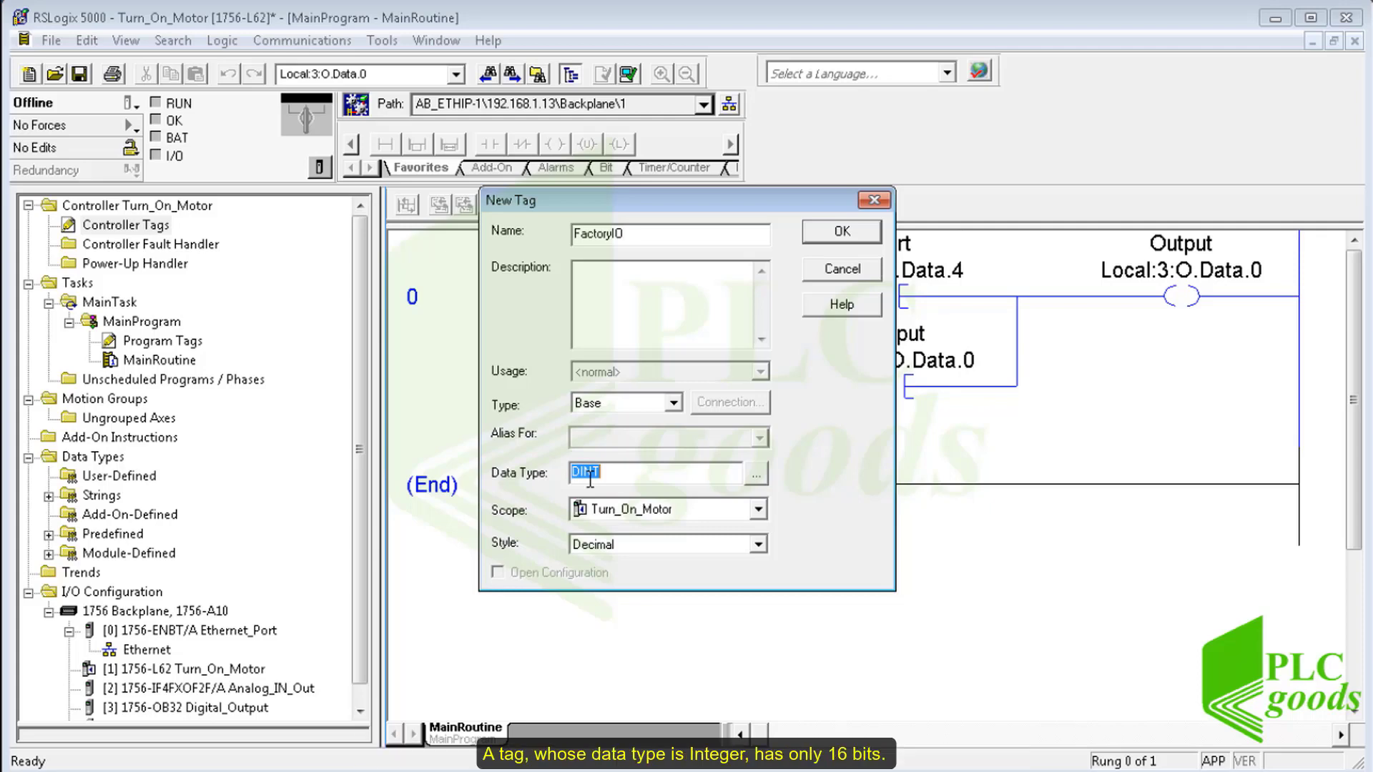
{"action": "type", "text": "INT"}
{"action": "left_click", "coordinate": [824, 236]}
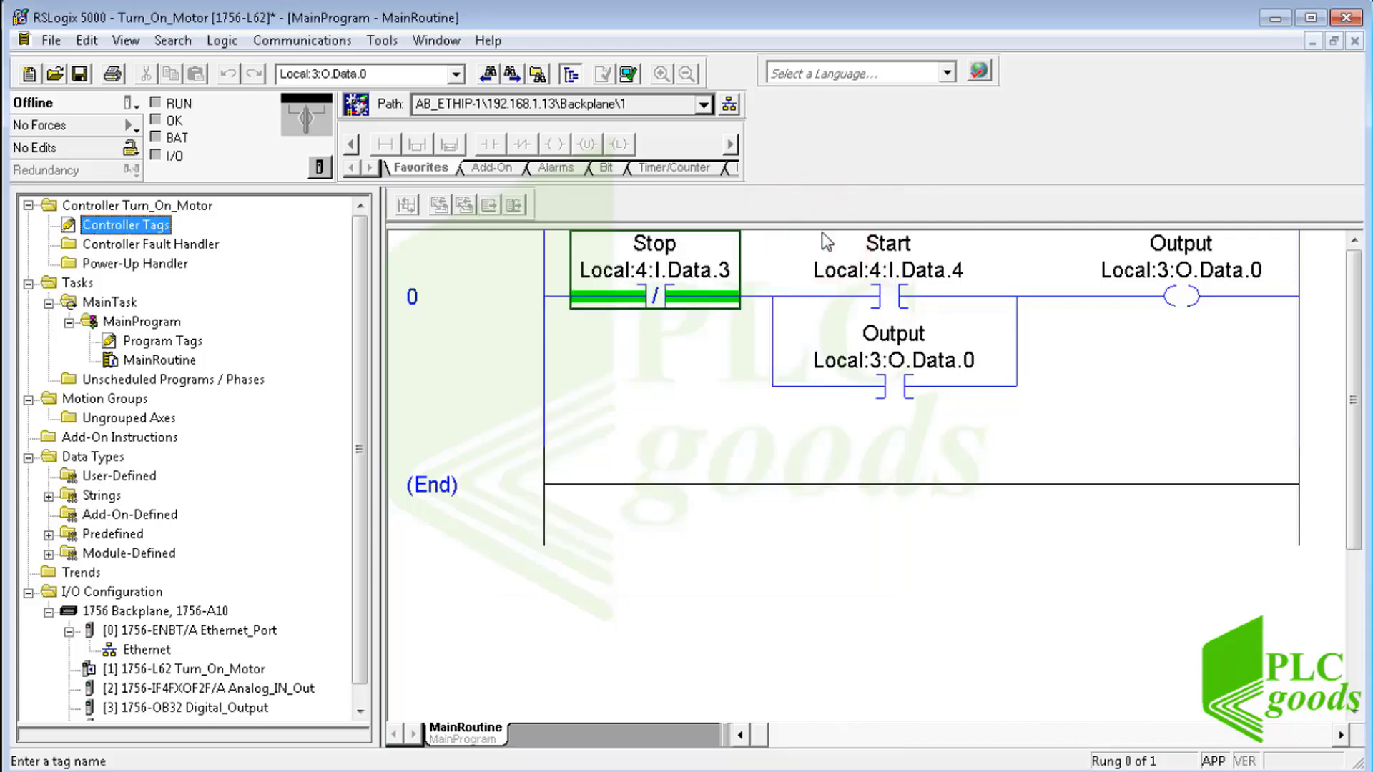
Open the controller tag list and expand the FactoryIO tag into its individual bits.
{"action": "double_click", "coordinate": [133, 227]}
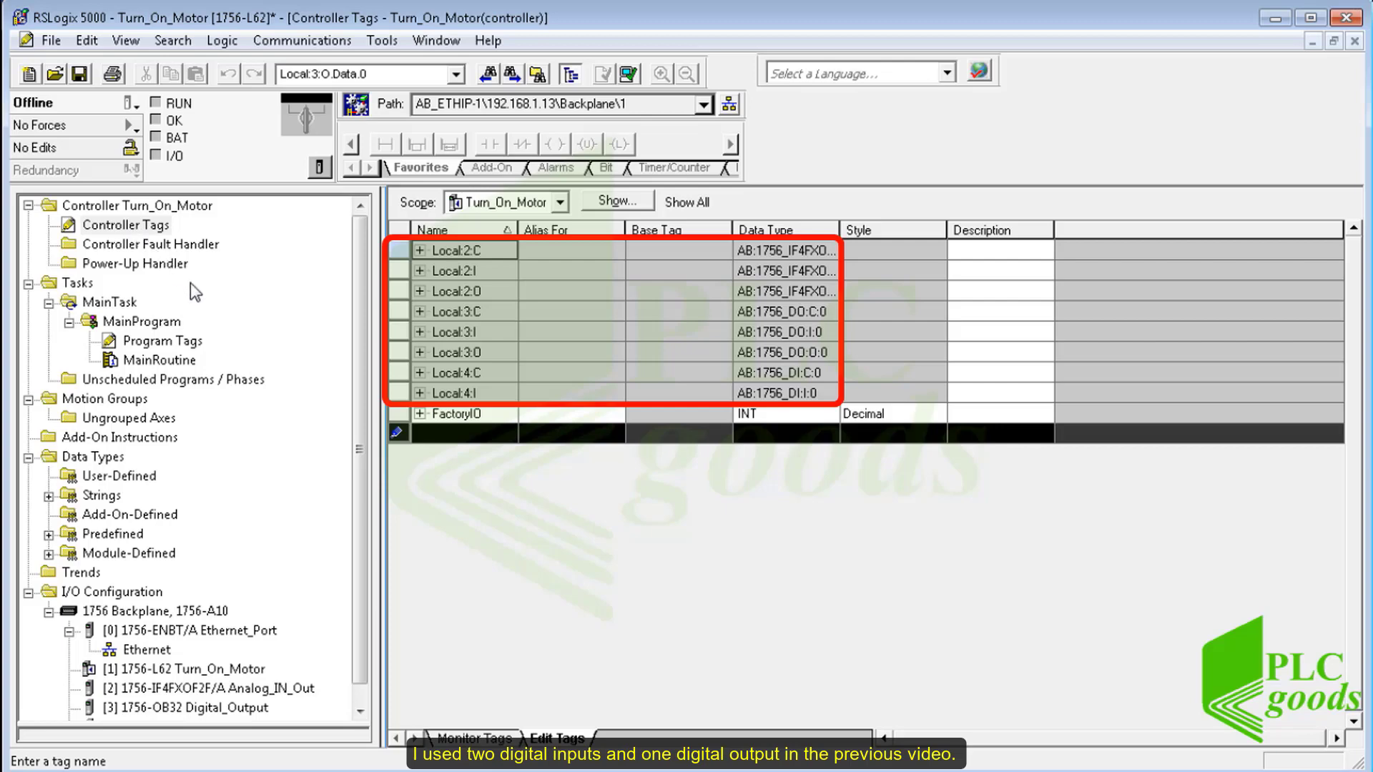
{"action": "left_click", "coordinate": [441, 413]}
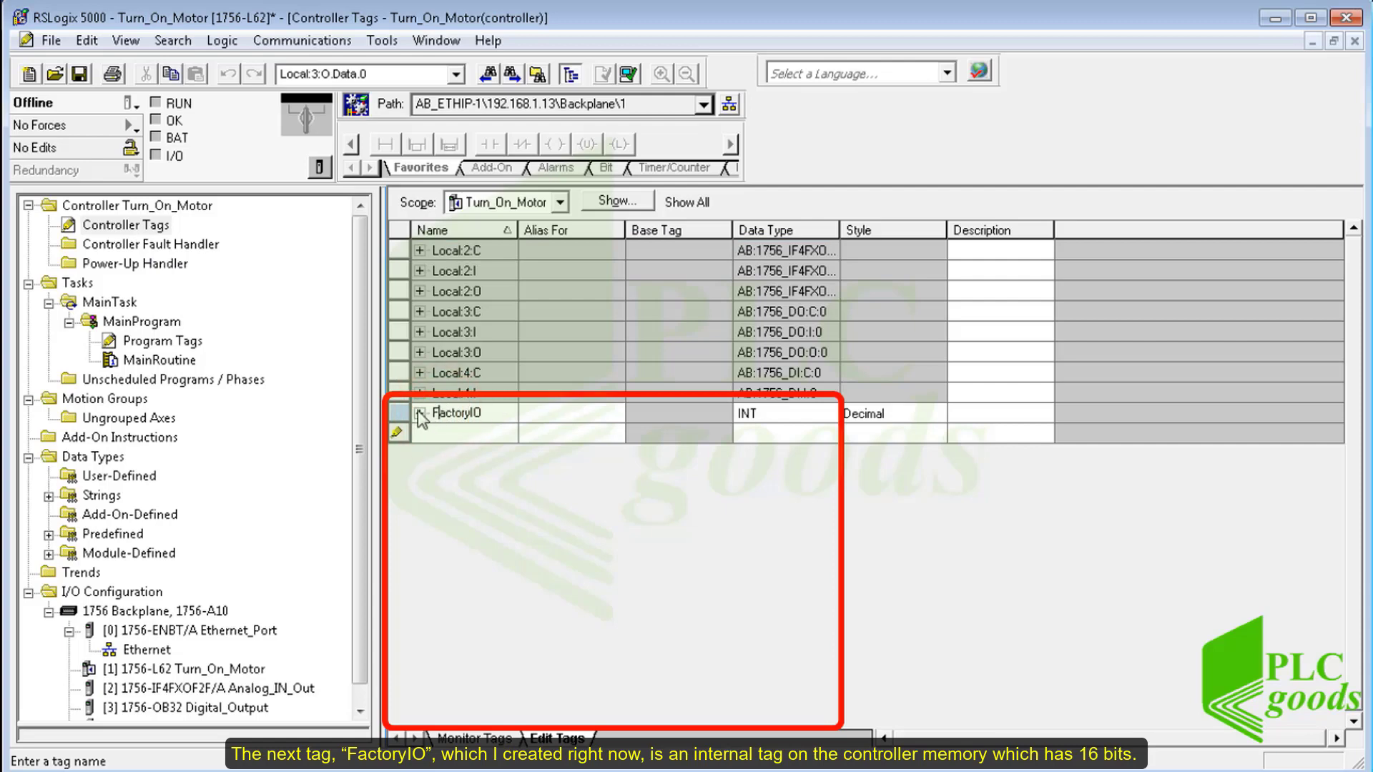
{"action": "left_click", "coordinate": [419, 413]}
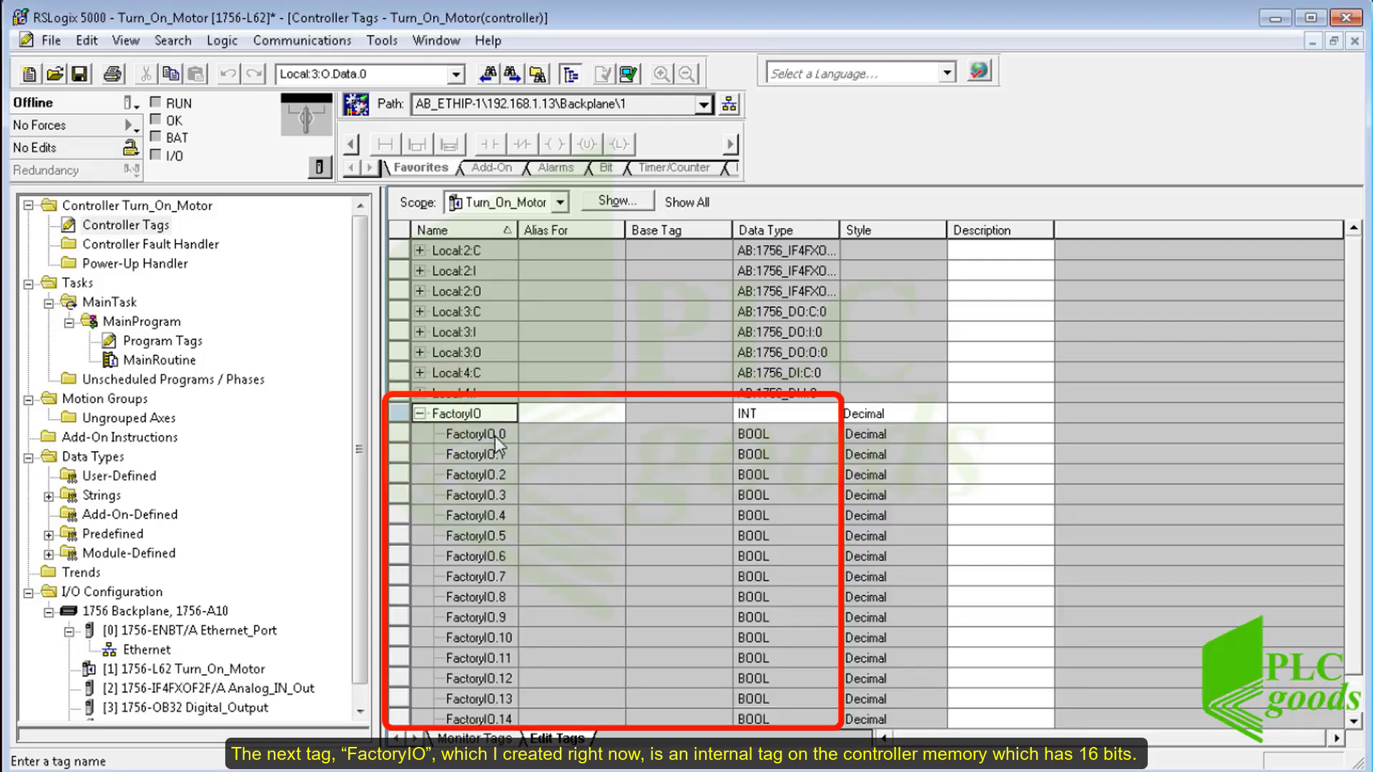
{"action": "scroll", "coordinate": [495, 436], "scroll_direction": "down", "scroll_amount": 1}
{"action": "scroll", "coordinate": [494, 440], "scroll_direction": "up", "scroll_amount": 1}
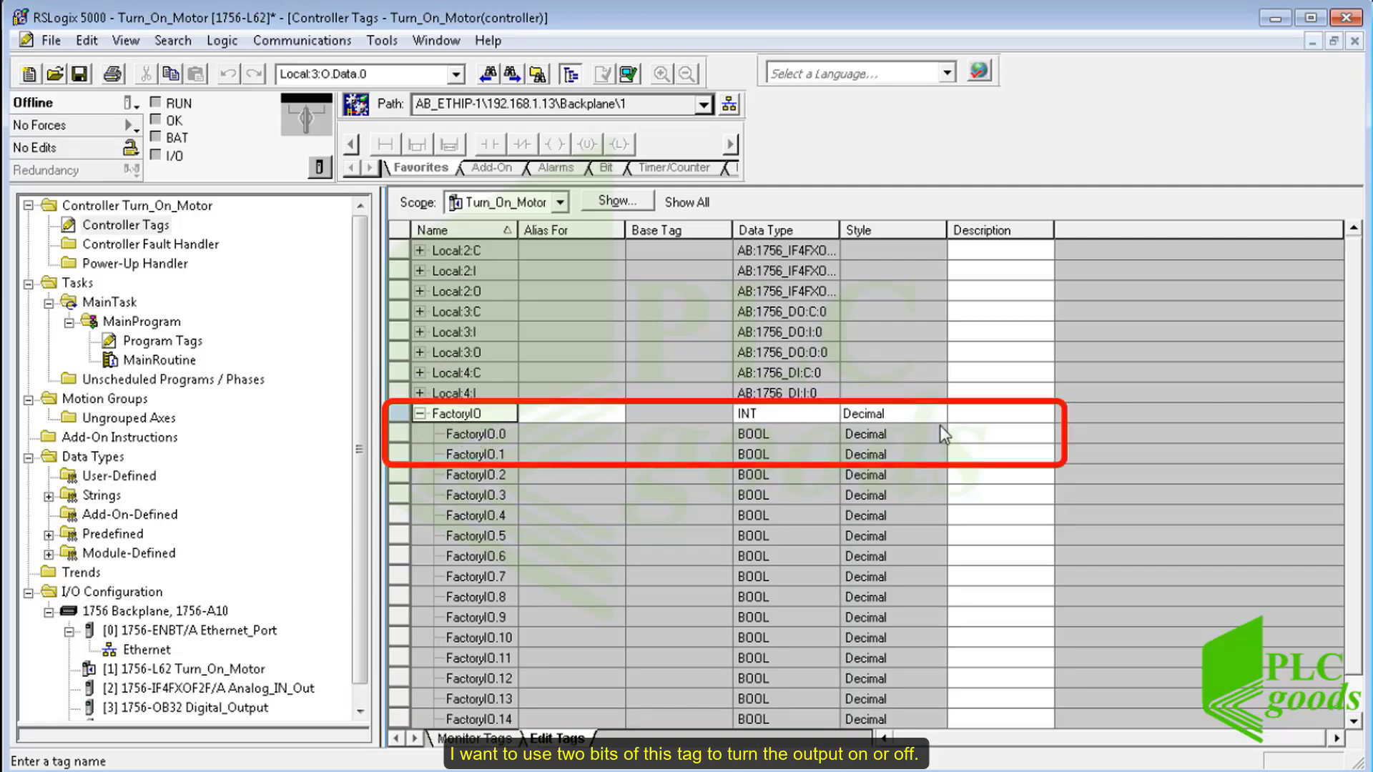
Describe bit FactoryIO.0 as Stop2 and bit FactoryIO.1 as Start2.
{"action": "left_click", "coordinate": [956, 434]}
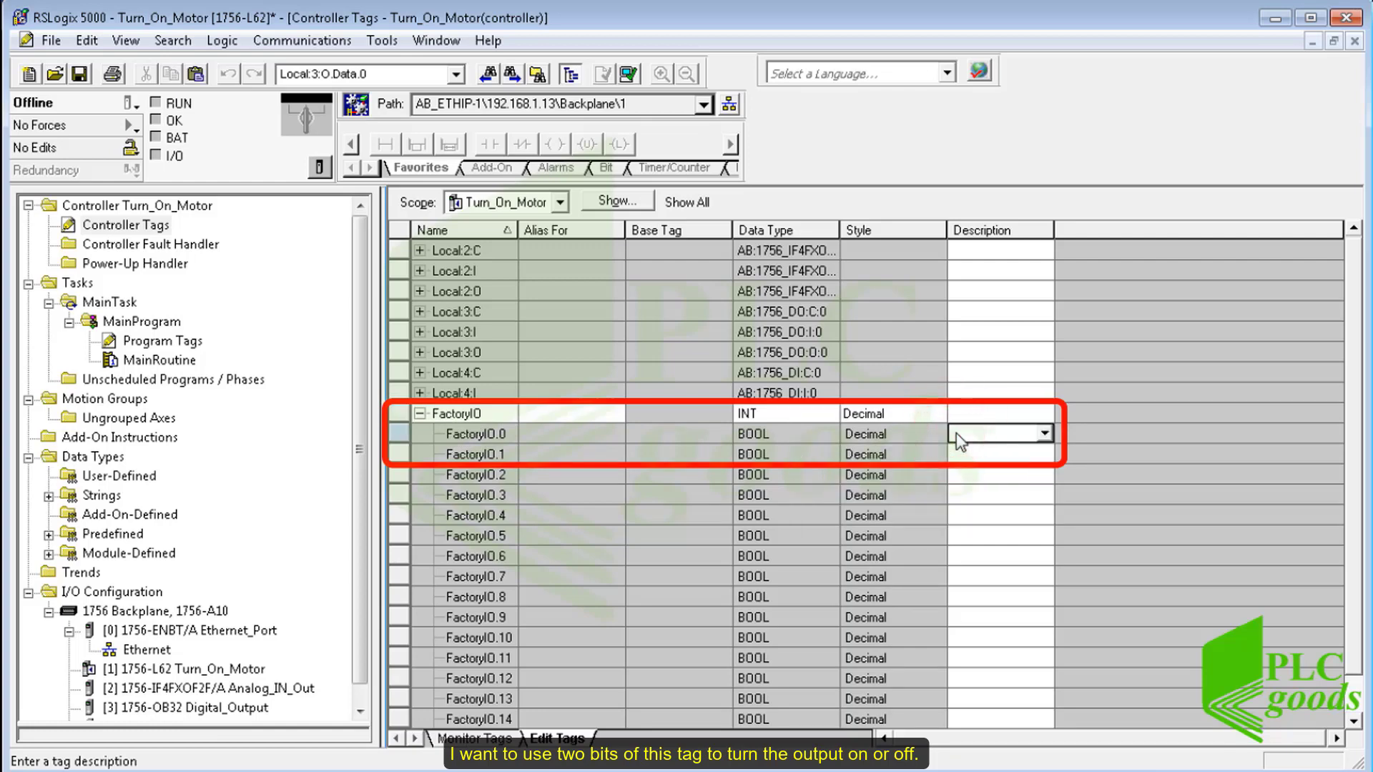
{"action": "type", "text": "St"}
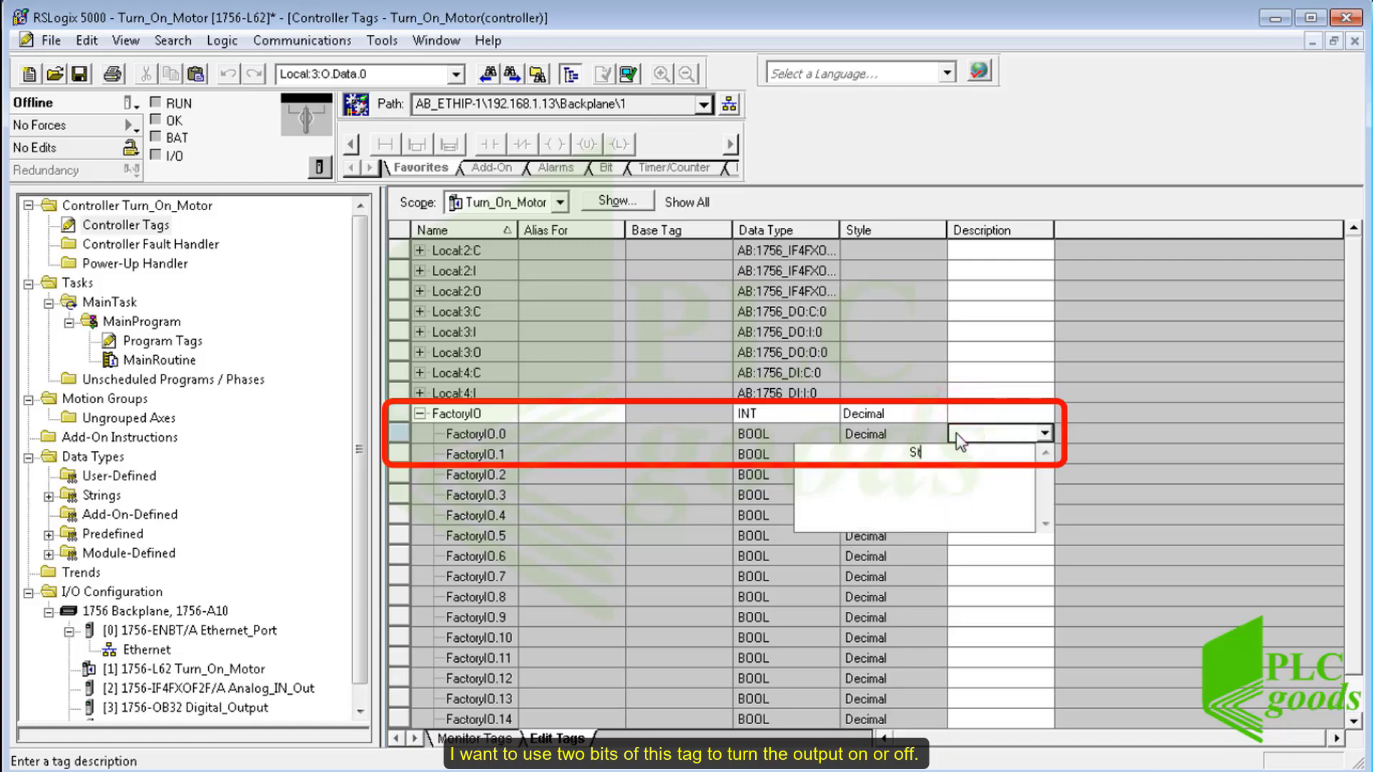
{"action": "type", "text": "op2"}
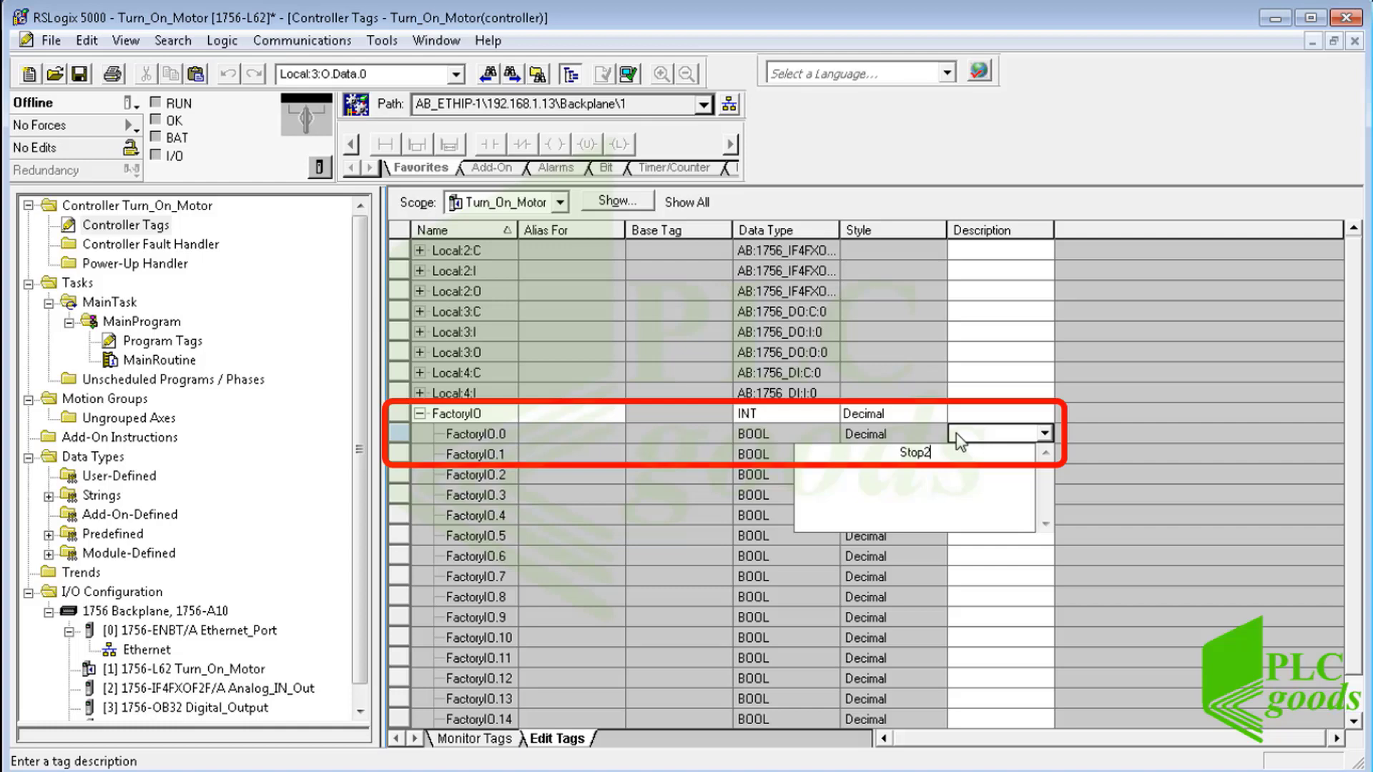
{"action": "left_click", "coordinate": [1072, 436]}
{"action": "left_click", "coordinate": [981, 455]}
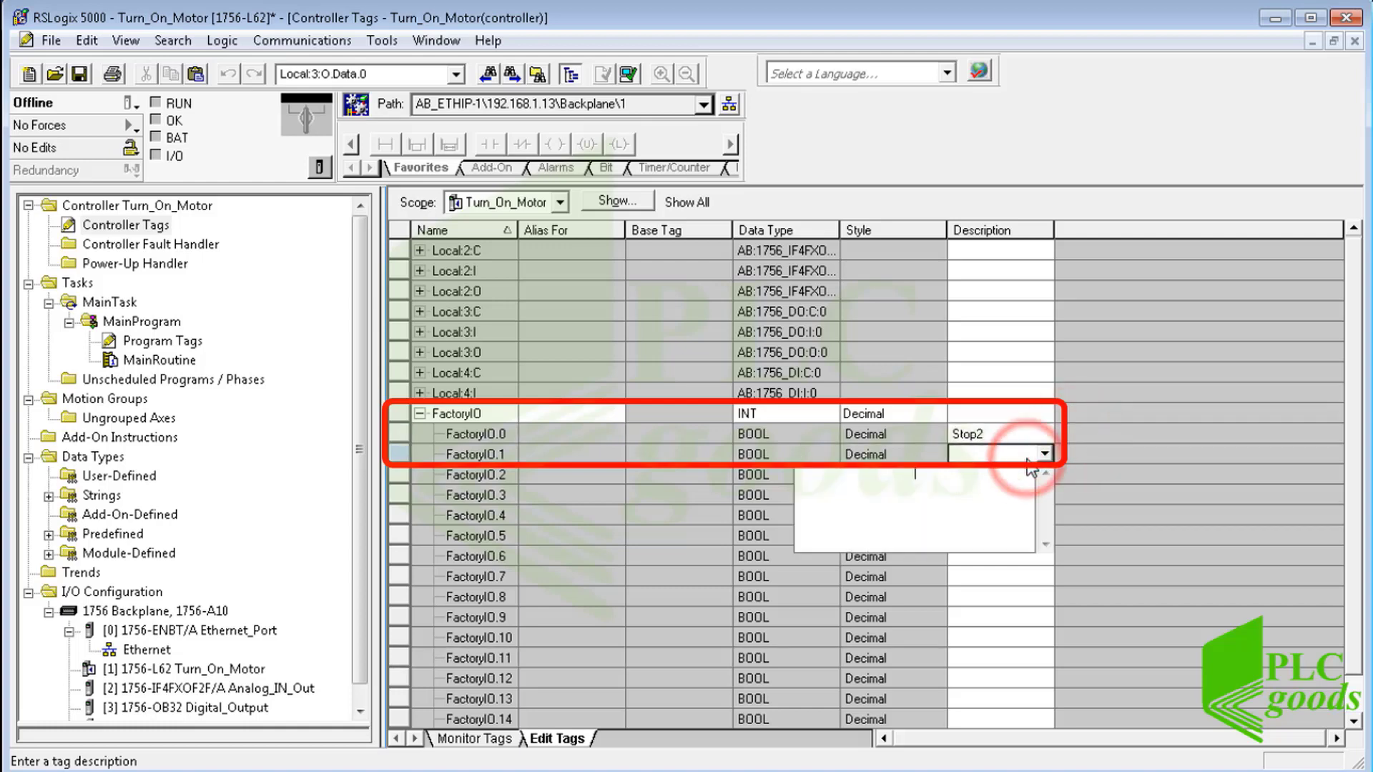
{"action": "type", "text": "Start2"}
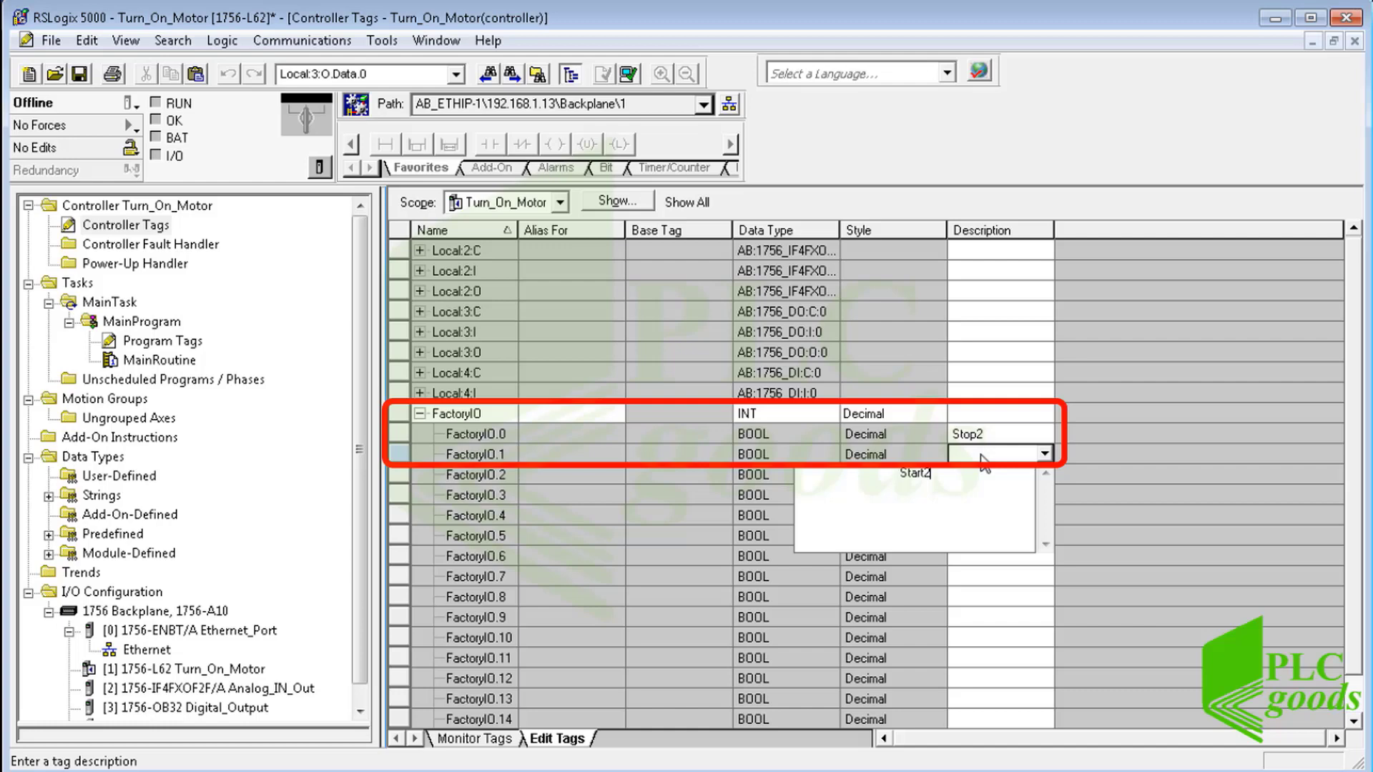
{"action": "left_click", "coordinate": [1076, 440]}
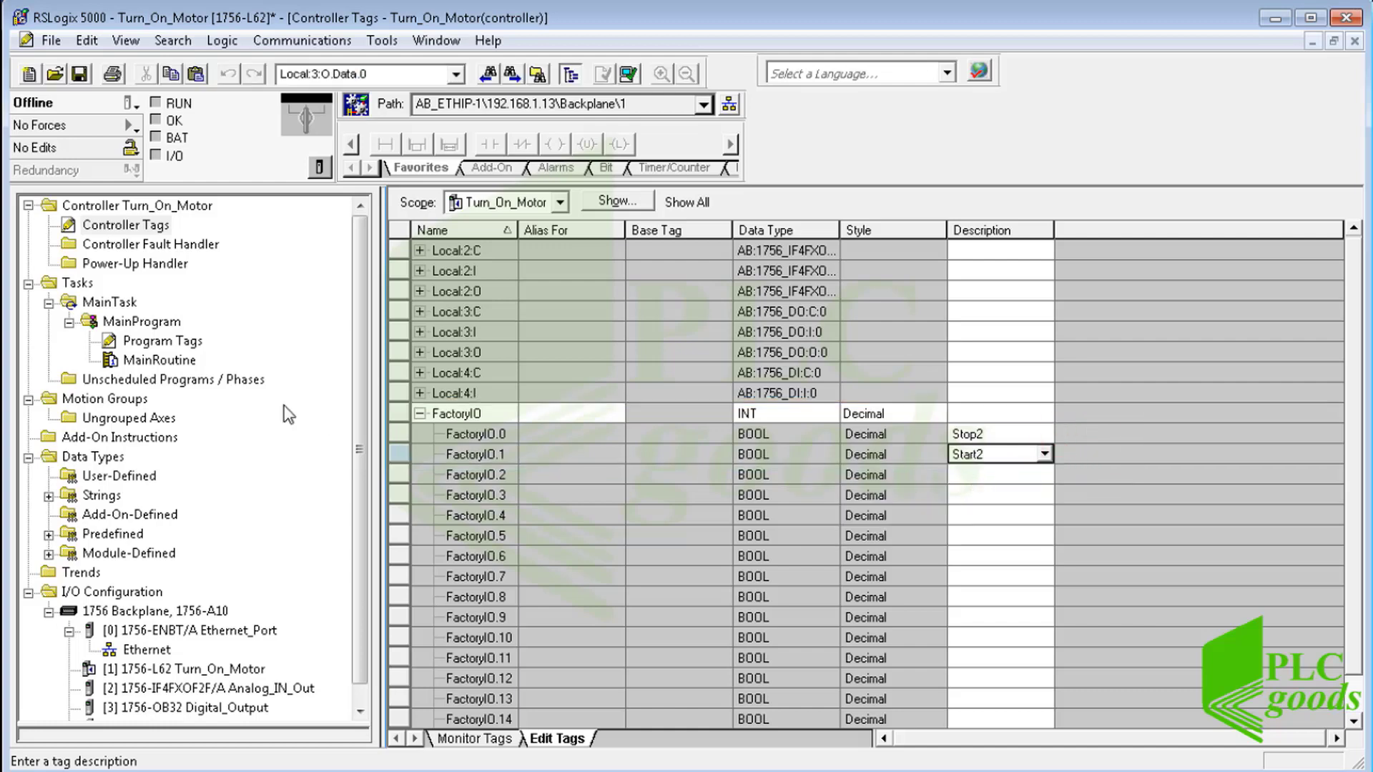
Open MainRoutine and insert a normally closed contact after the Stop contact on rung 0, assigned to FactoryIO.0.
{"action": "double_click", "coordinate": [145, 363]}
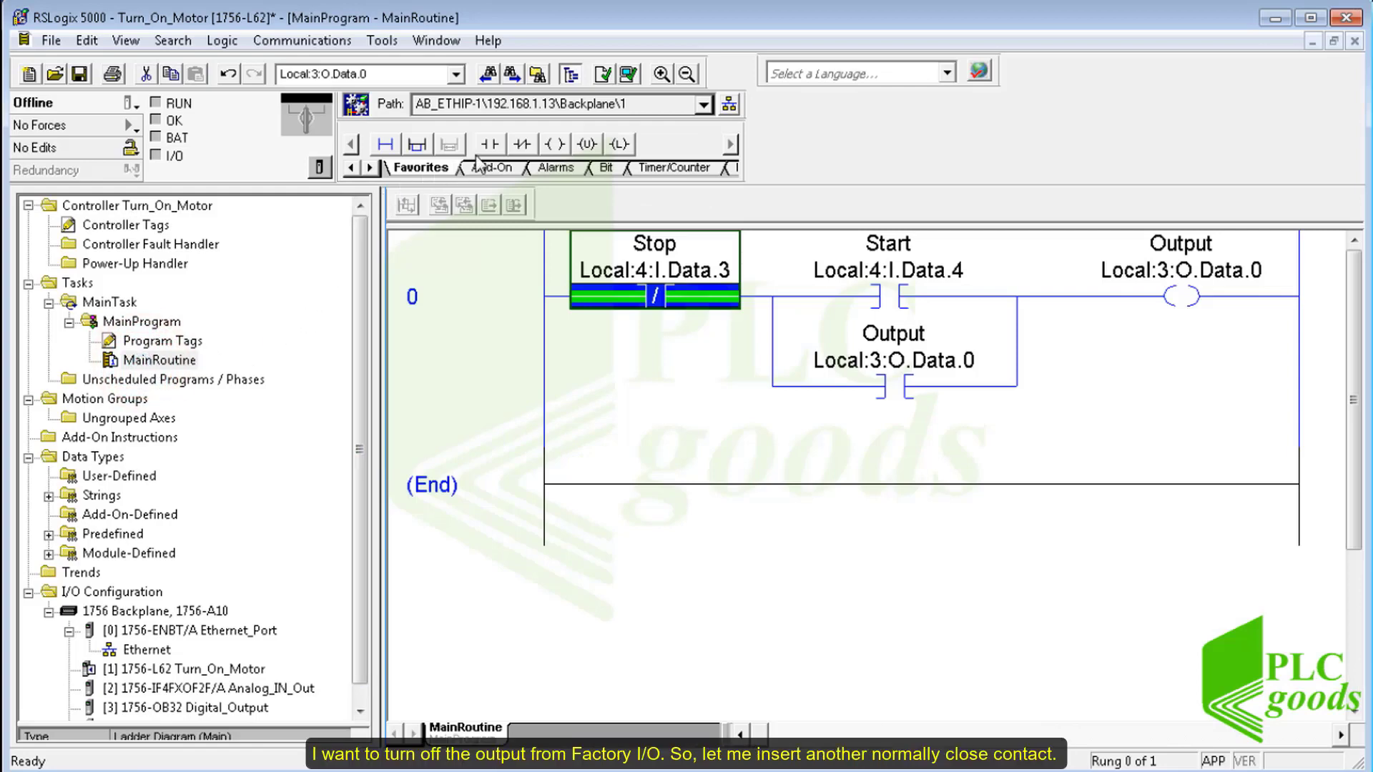
{"action": "left_click", "coordinate": [522, 146]}
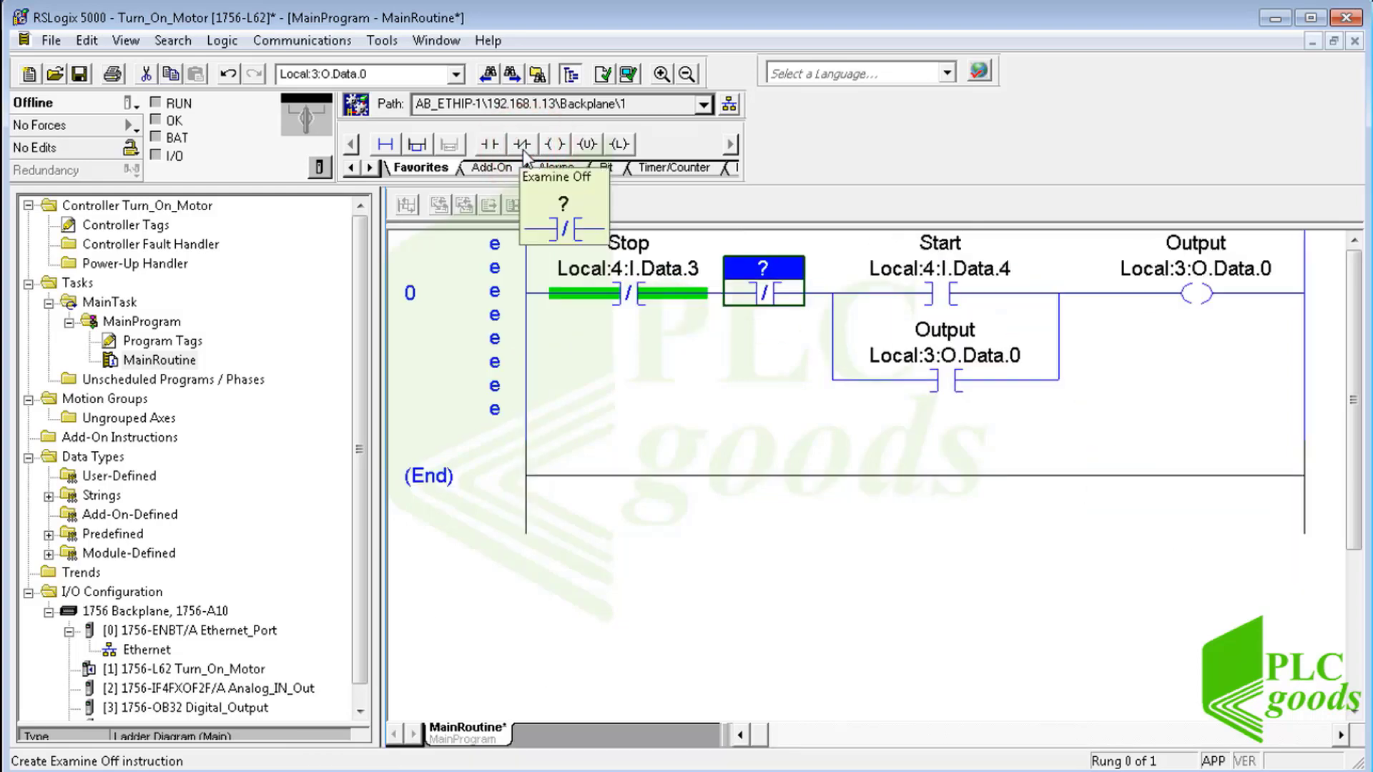
{"action": "double_click", "coordinate": [764, 269]}
{"action": "type", "text": "FactoryIO"}
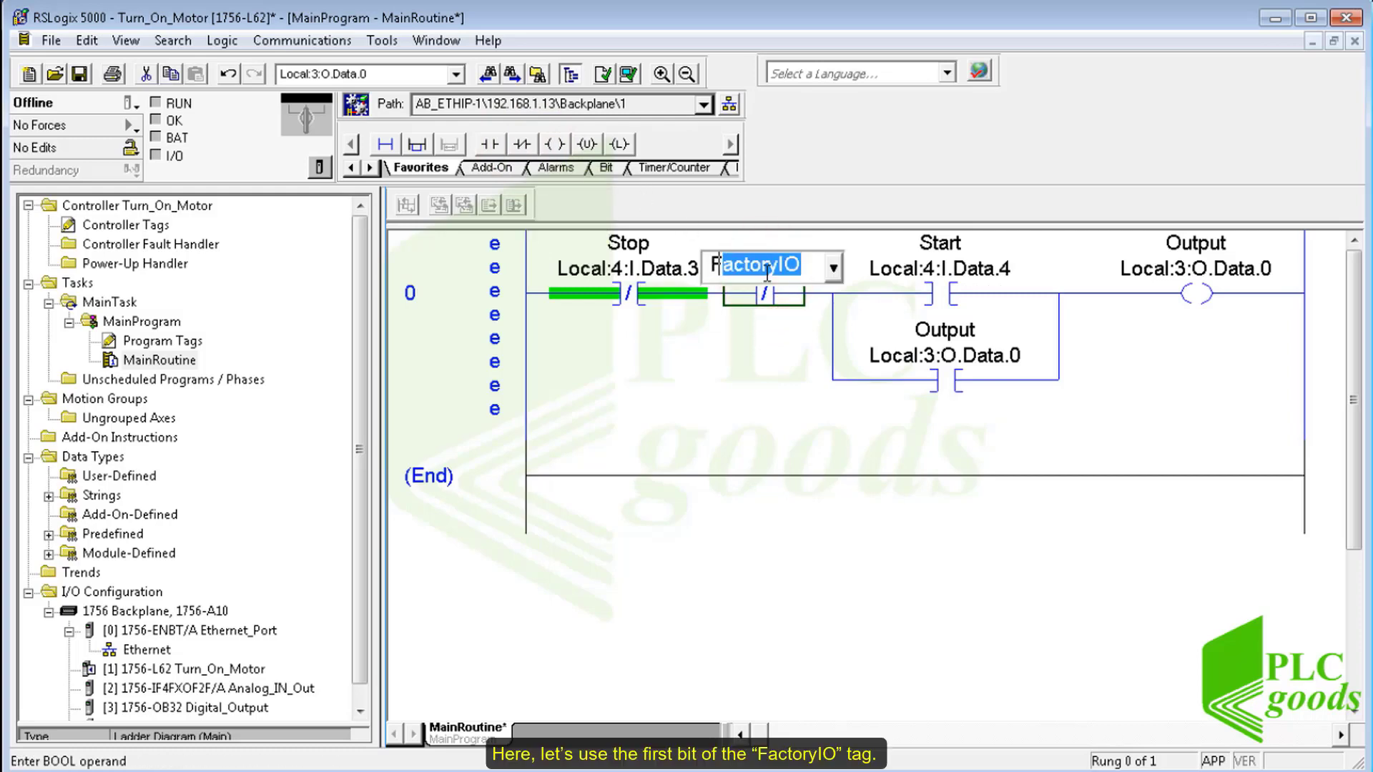
{"action": "left_click", "coordinate": [834, 270]}
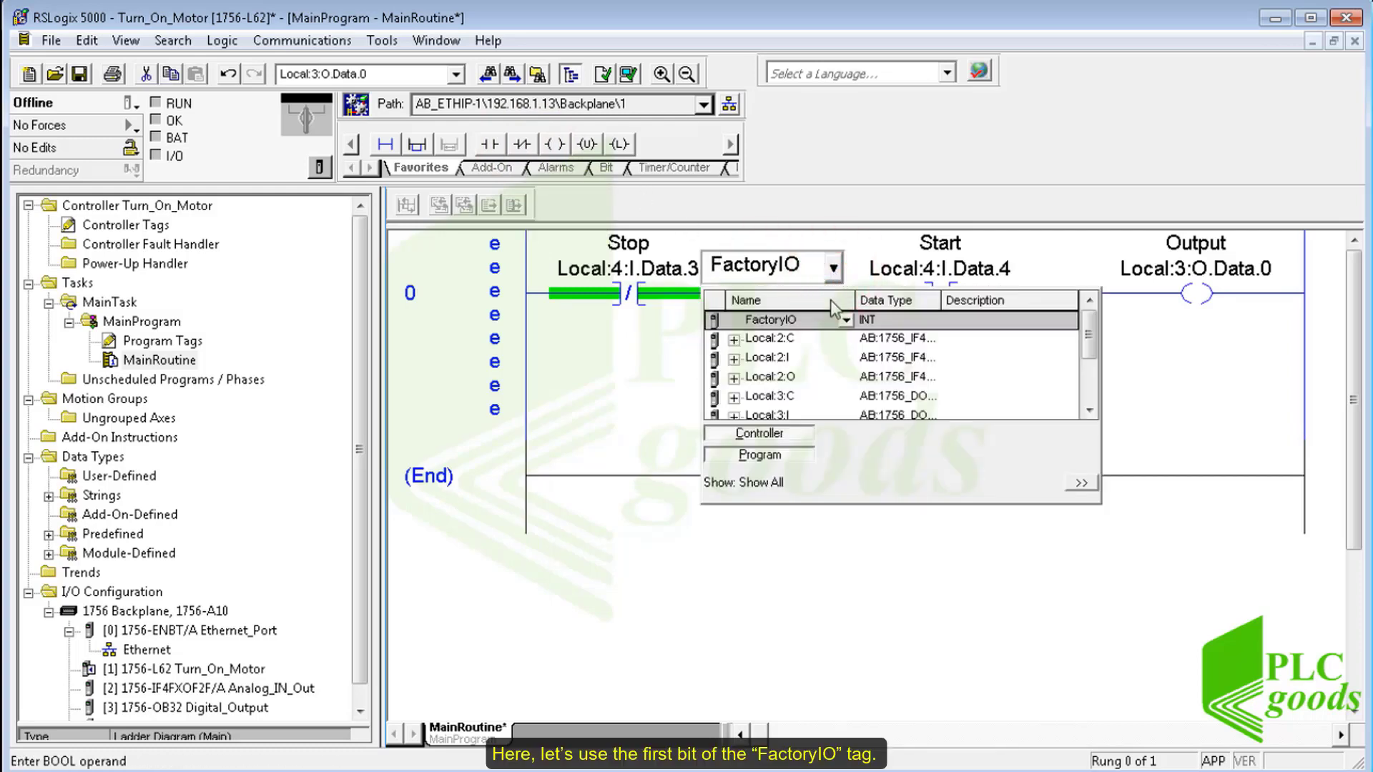
{"action": "left_click", "coordinate": [846, 320]}
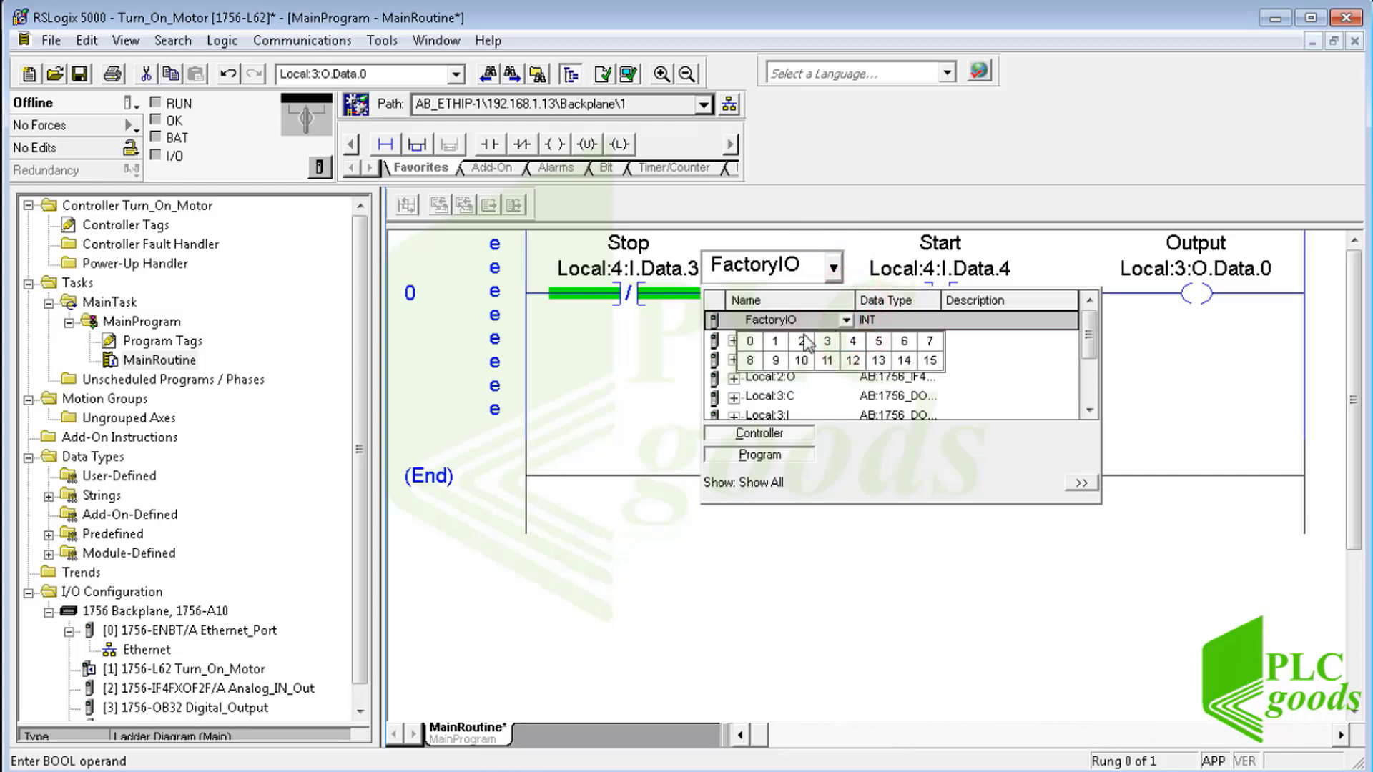
{"action": "left_click", "coordinate": [750, 342]}
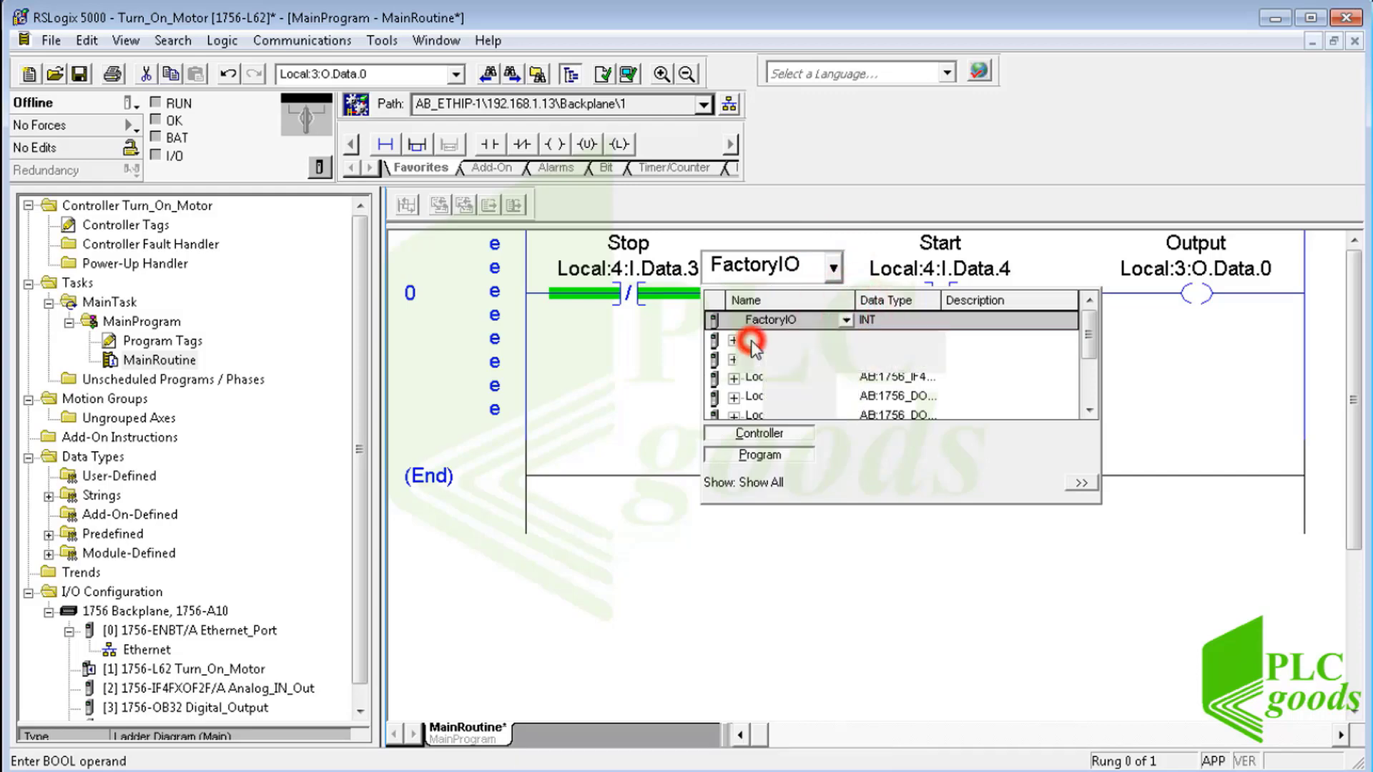
{"action": "key", "text": "Return"}
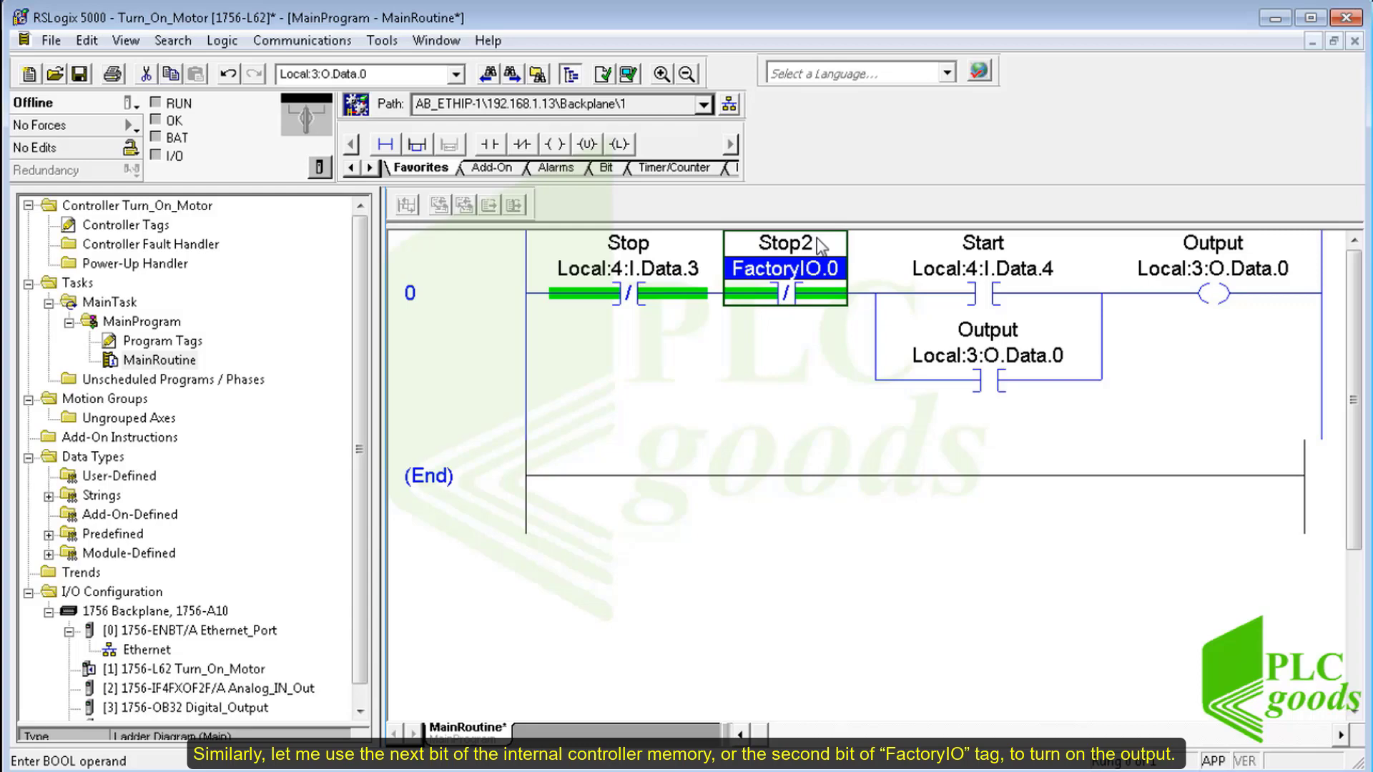
Insert a branch in parallel around the Start contact on rung 0.
{"action": "left_click", "coordinate": [900, 300]}
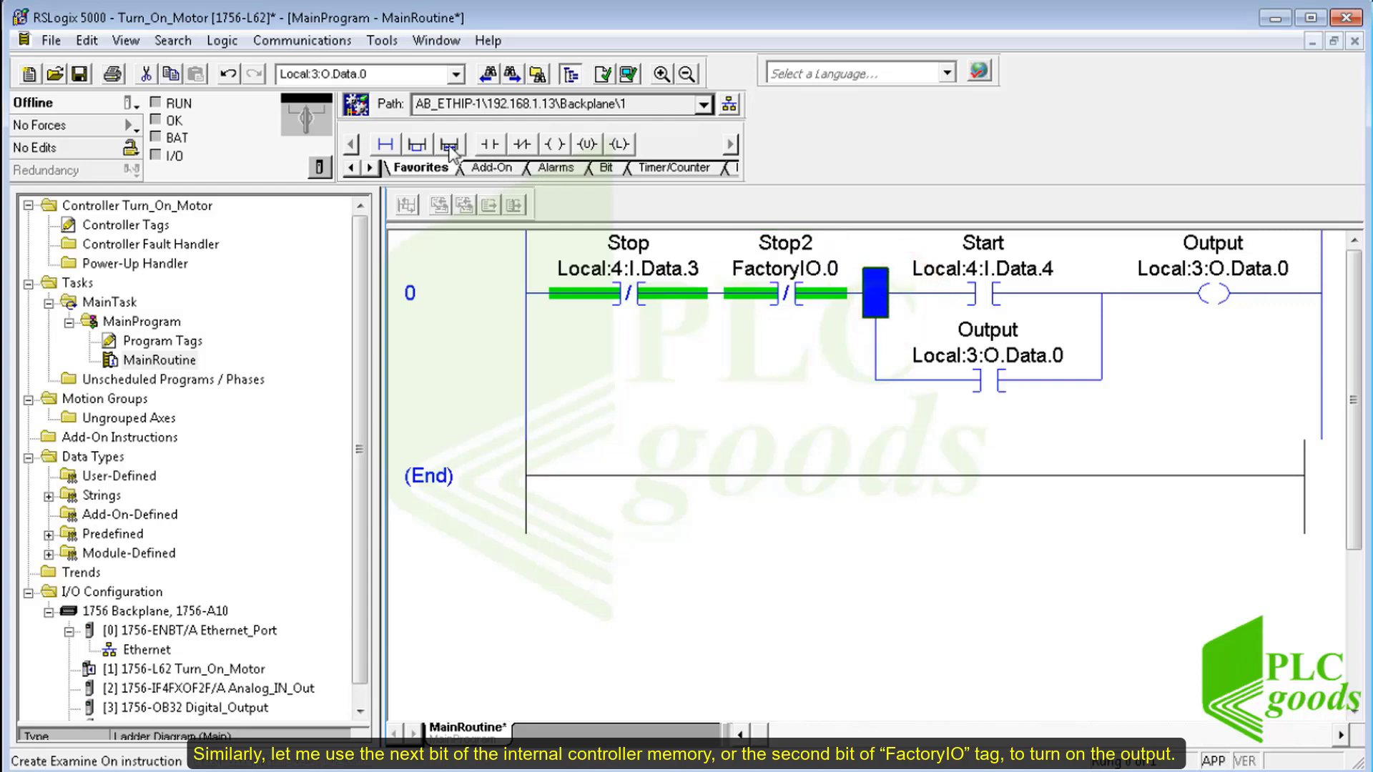
{"action": "key", "text": "Right"}
{"action": "left_click", "coordinate": [416, 144]}
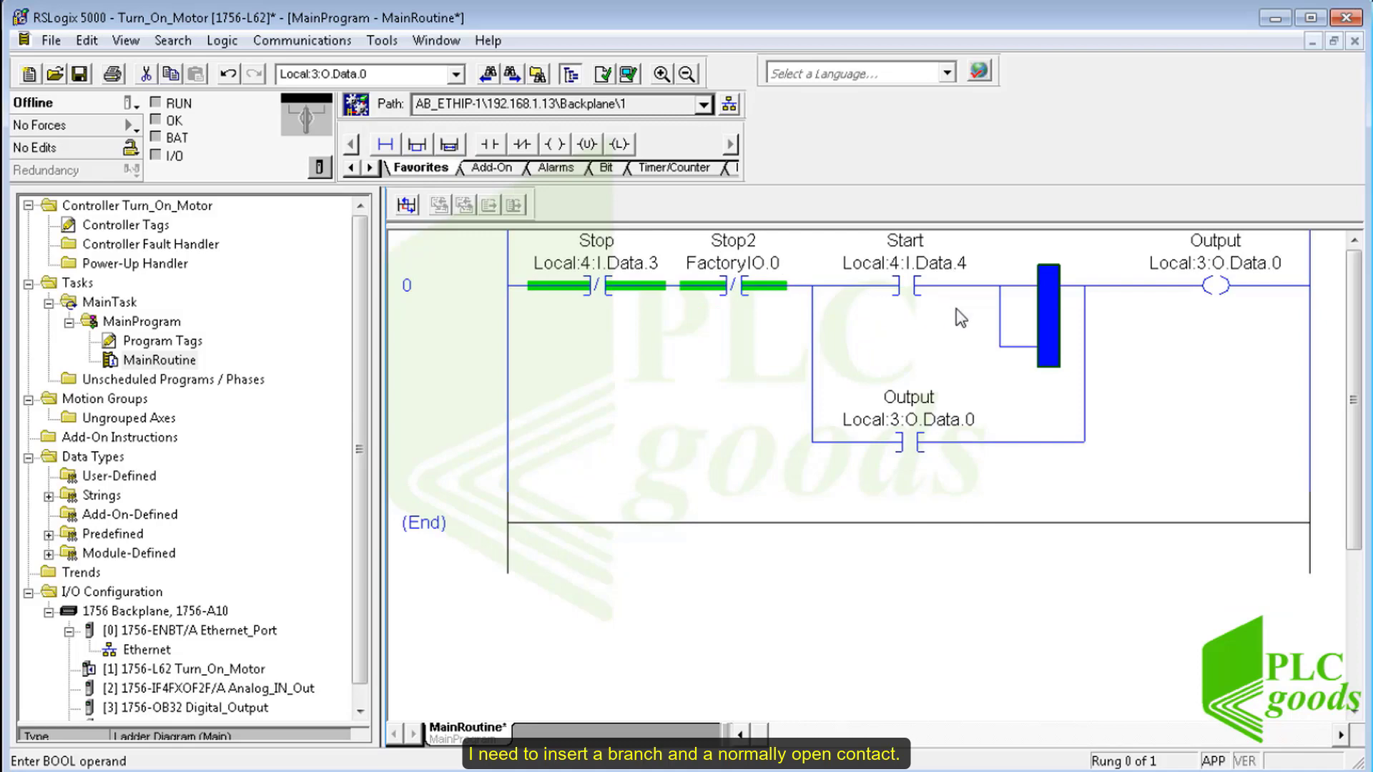
{"action": "left_click_drag", "start_coordinate": [905, 287], "coordinate": [1019, 287]}
Add a normally open contact in the new branch below Start and assign it to FactoryIO.1.
{"action": "left_click", "coordinate": [847, 336]}
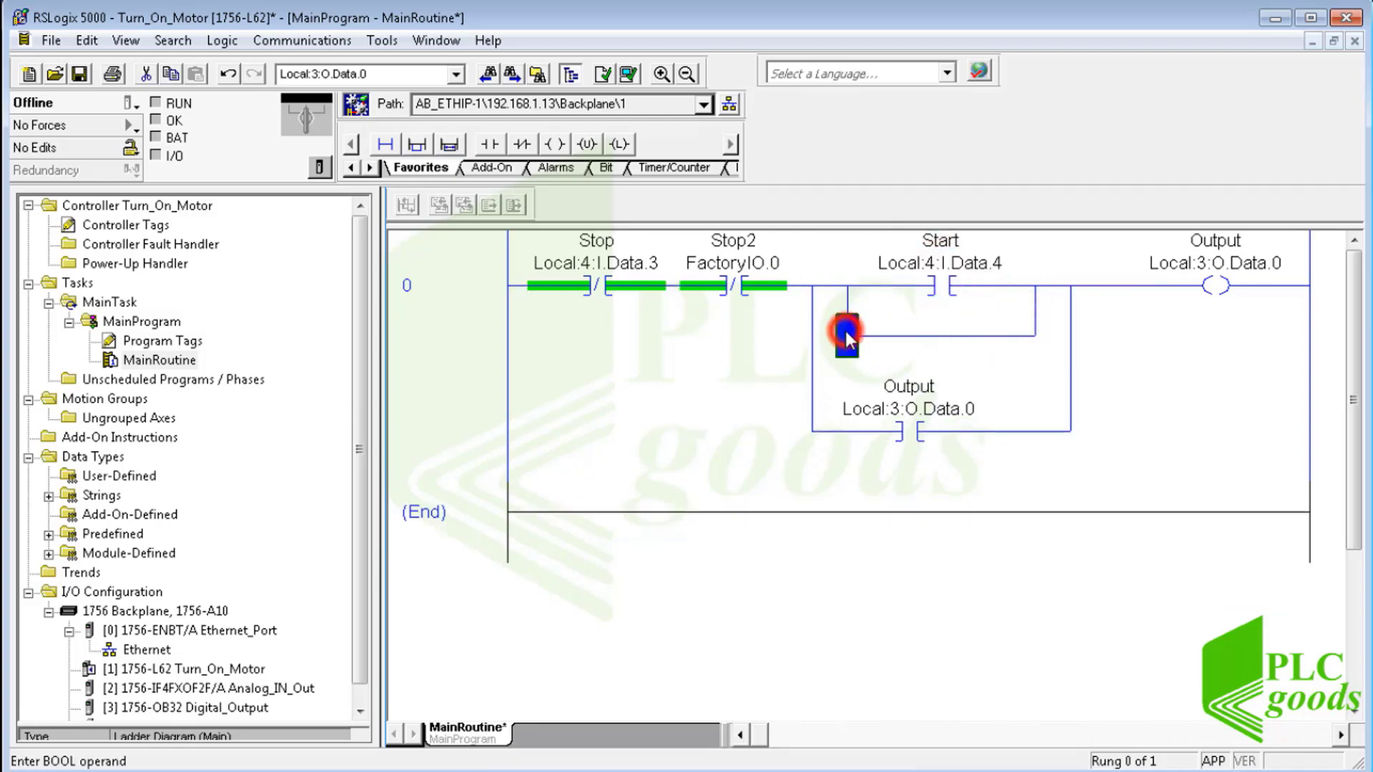
{"action": "left_click", "coordinate": [490, 144]}
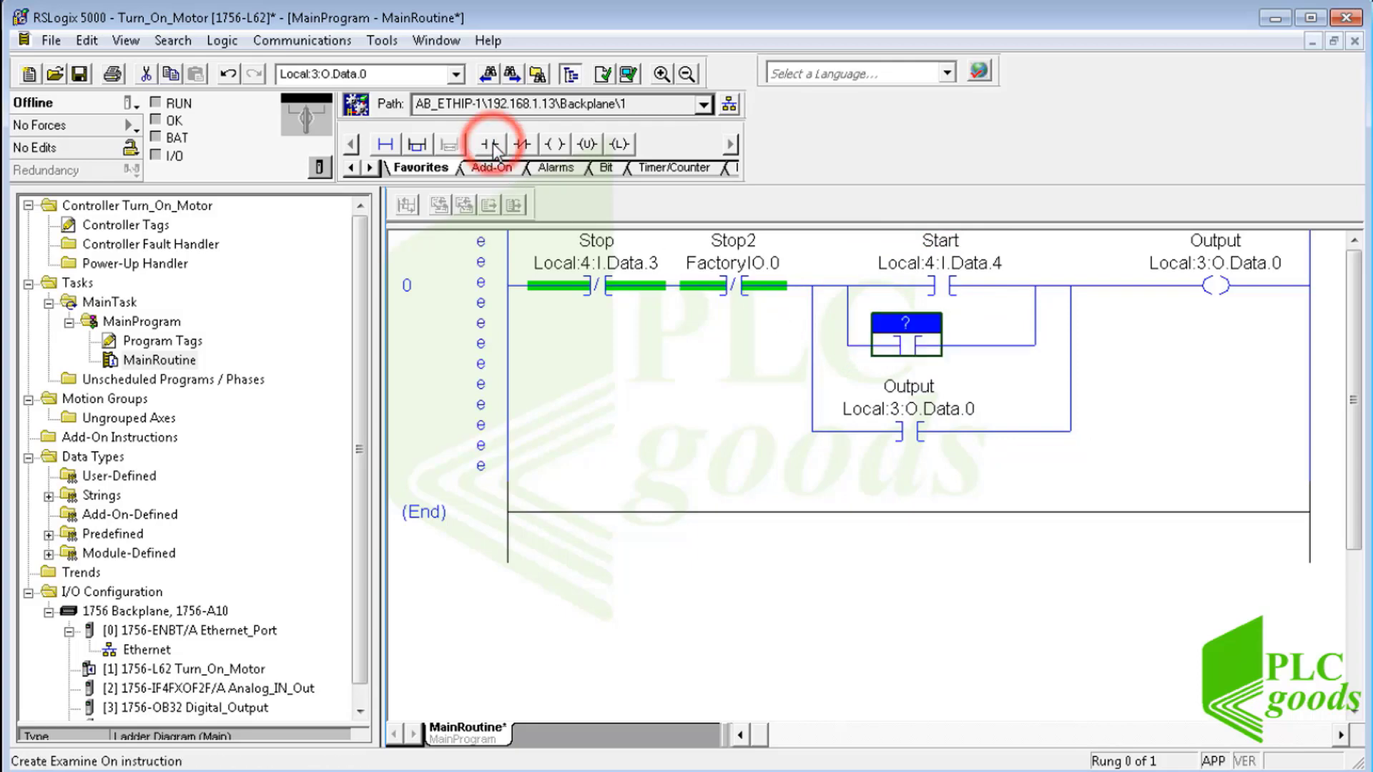
{"action": "double_click", "coordinate": [906, 323]}
{"action": "type", "text": "F"}
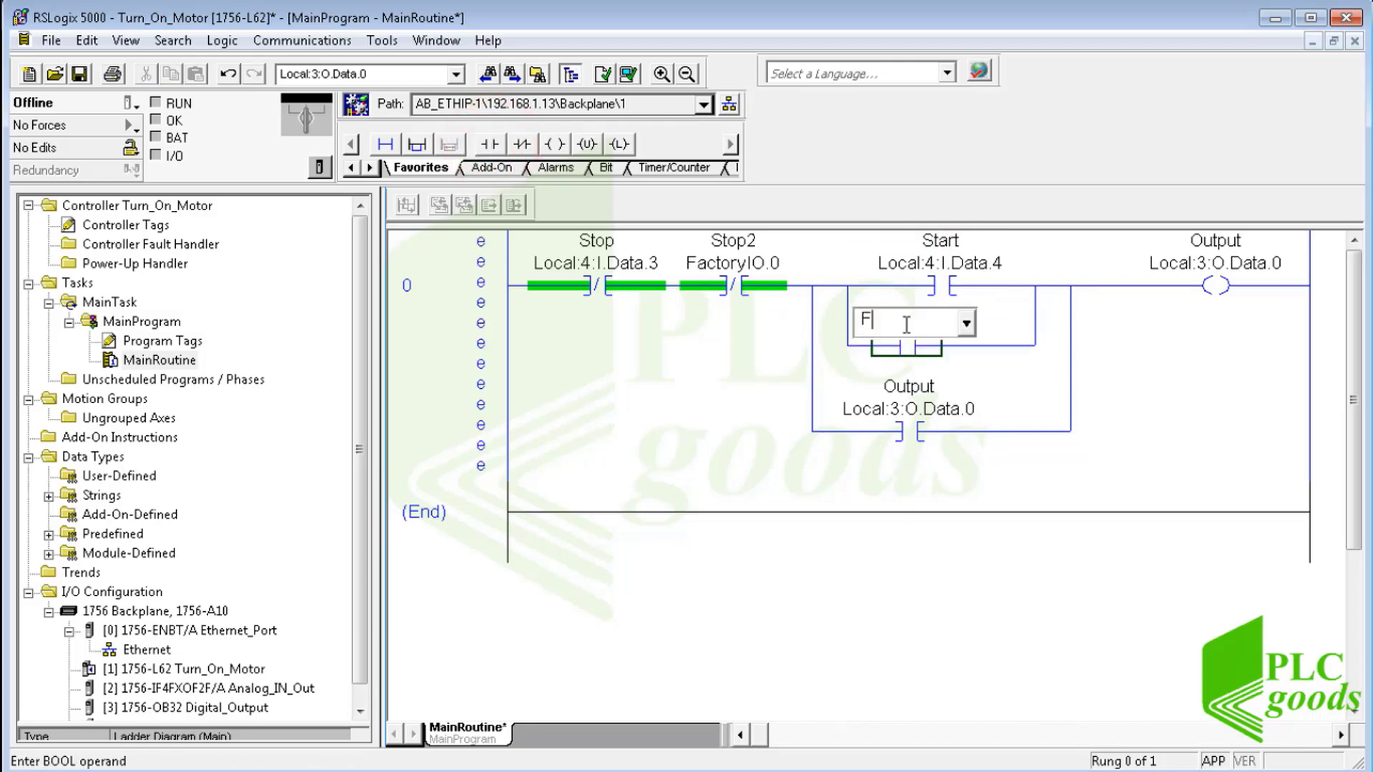
{"action": "key", "text": "BackSpace"}
{"action": "type", "text": "factoryIO"}
{"action": "left_click", "coordinate": [965, 324]}
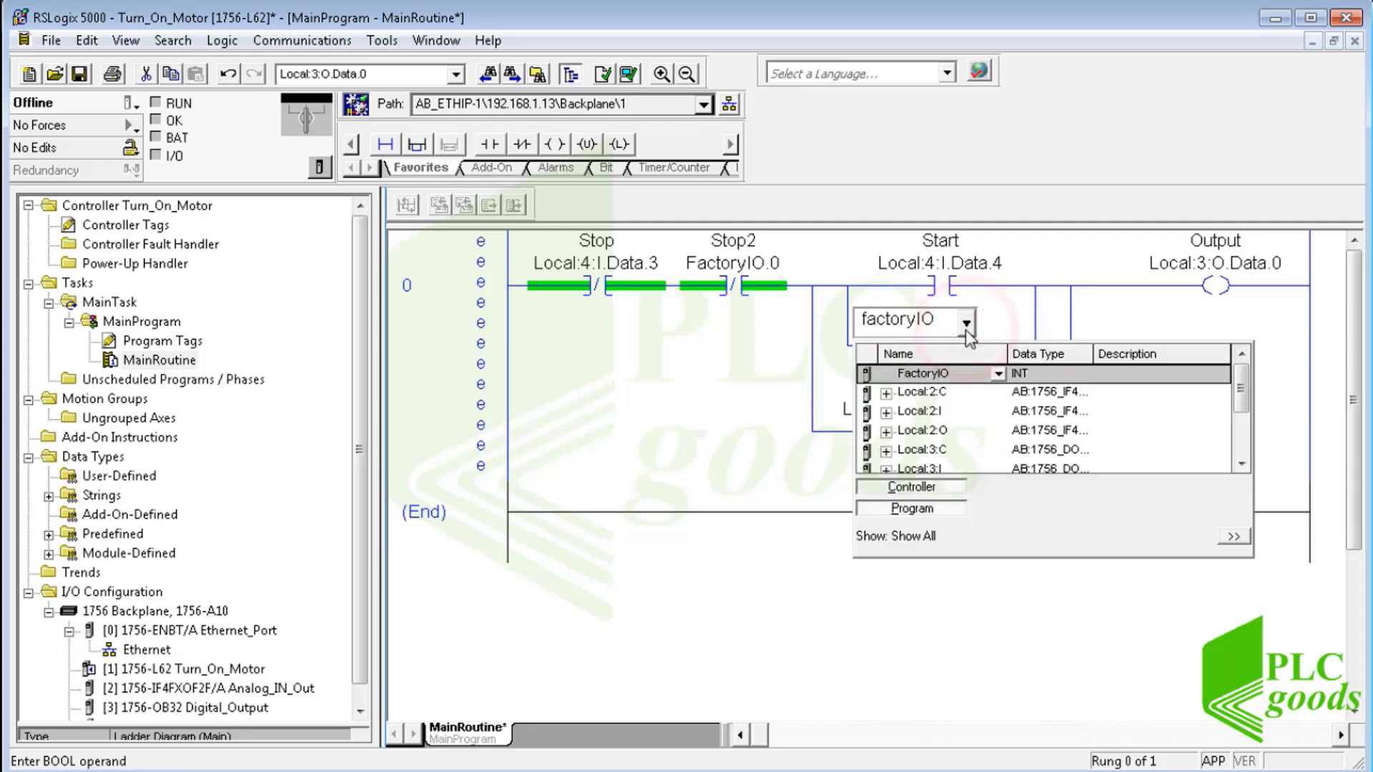
{"action": "left_click", "coordinate": [998, 374]}
{"action": "left_click", "coordinate": [926, 401]}
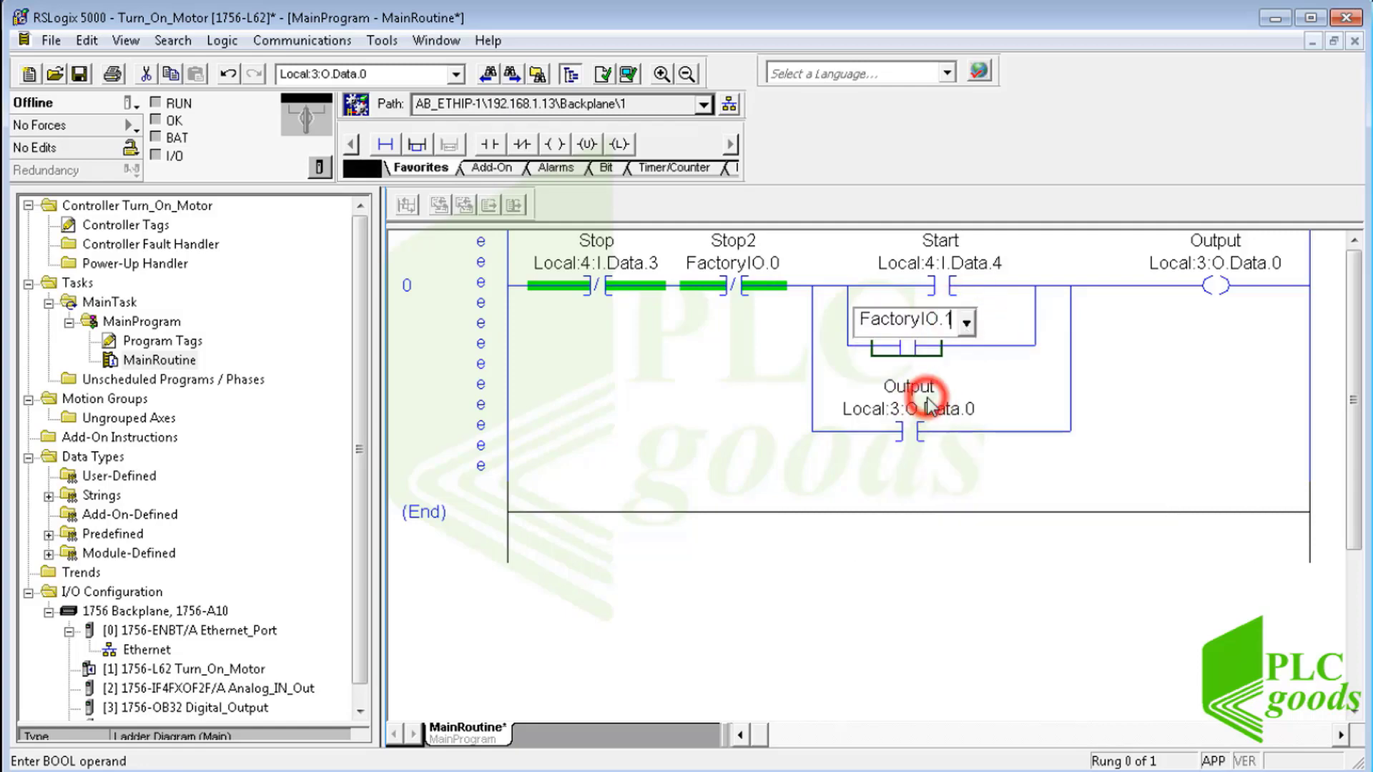
{"action": "key", "text": "Return"}
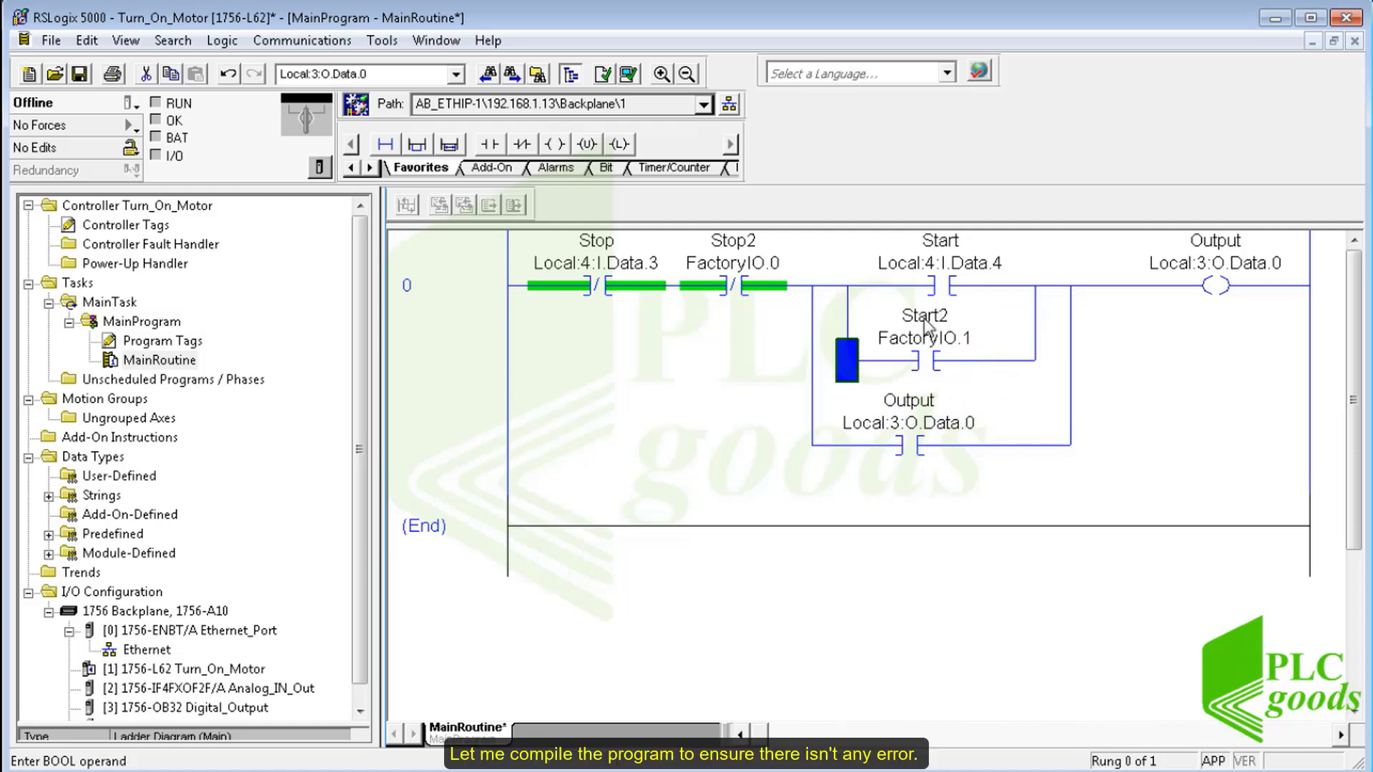
Verify the controller program and download the Turn_On_Motor project to the controller over the default path.
{"action": "left_click", "coordinate": [628, 74]}
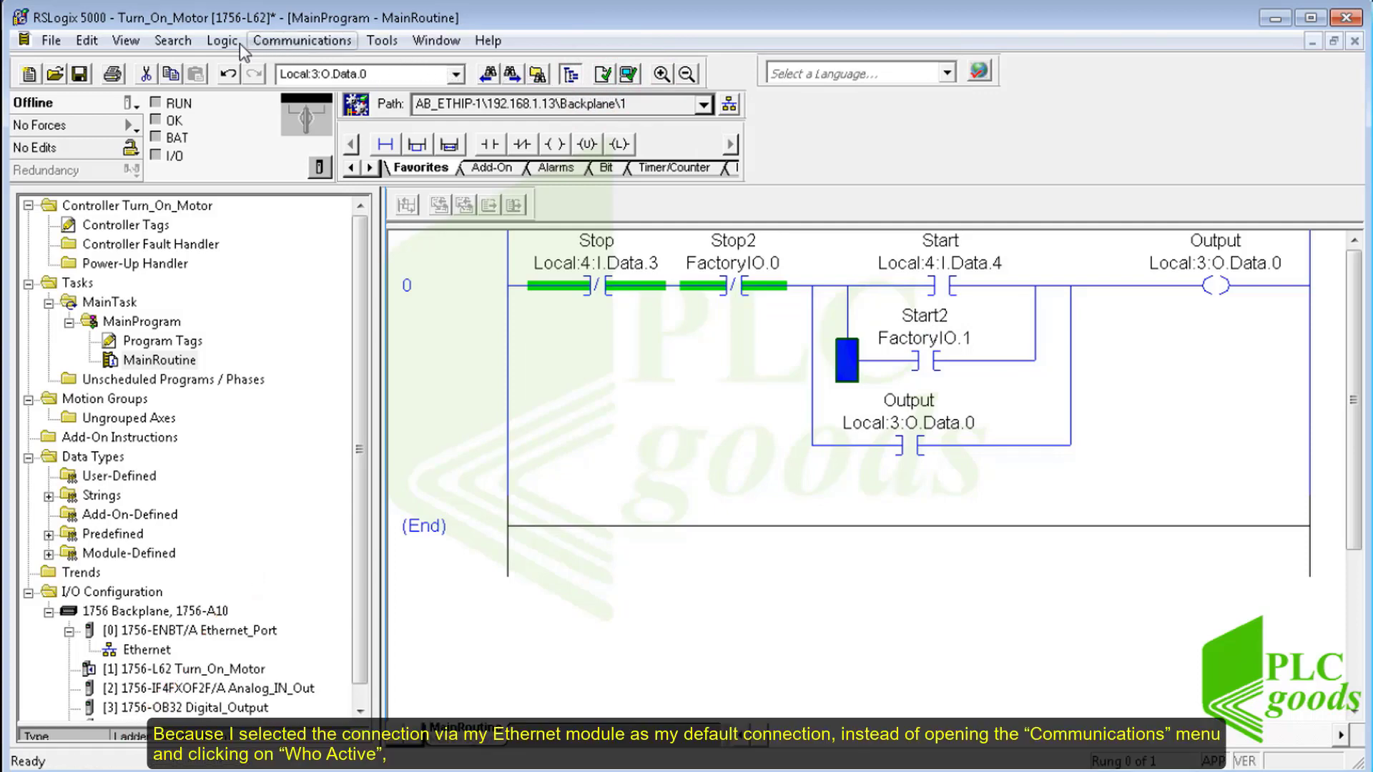
{"action": "left_click", "coordinate": [262, 45]}
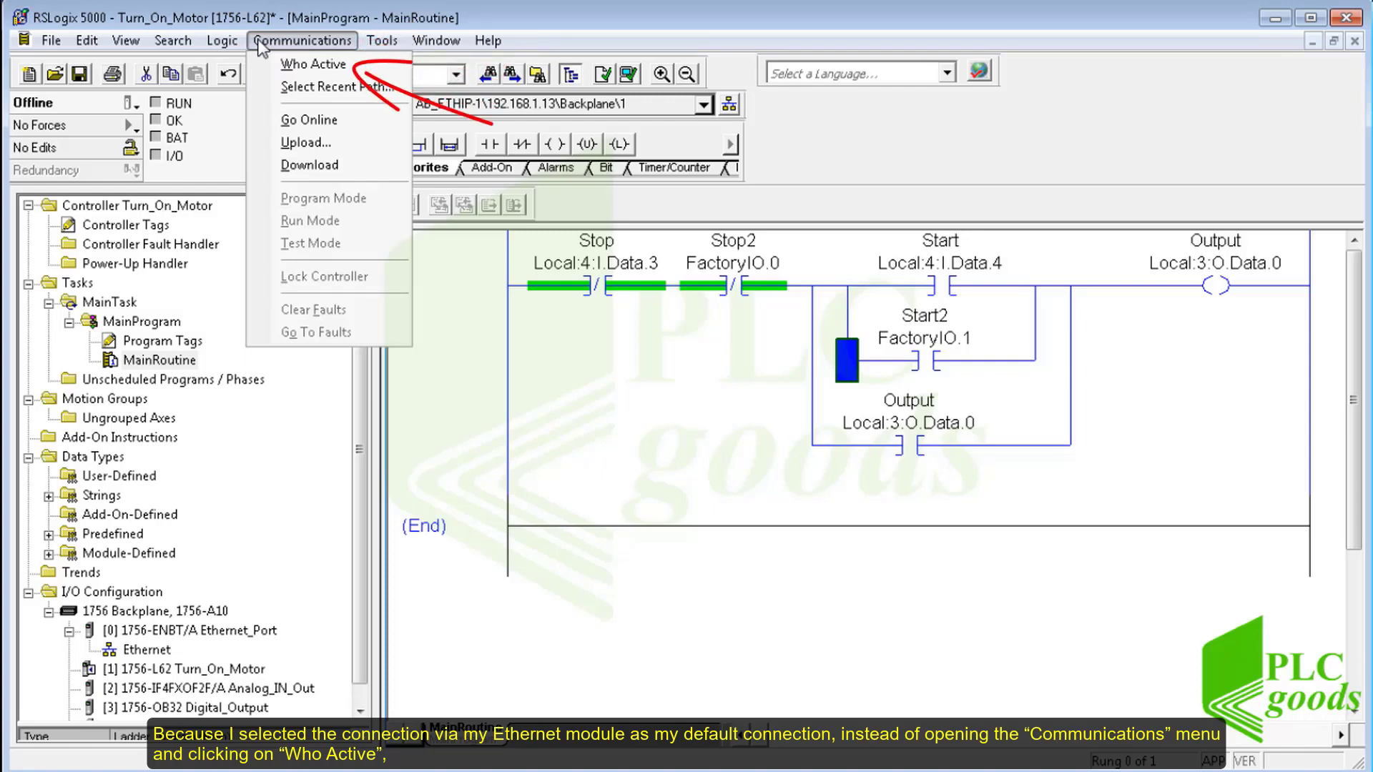
{"action": "left_click", "coordinate": [137, 107]}
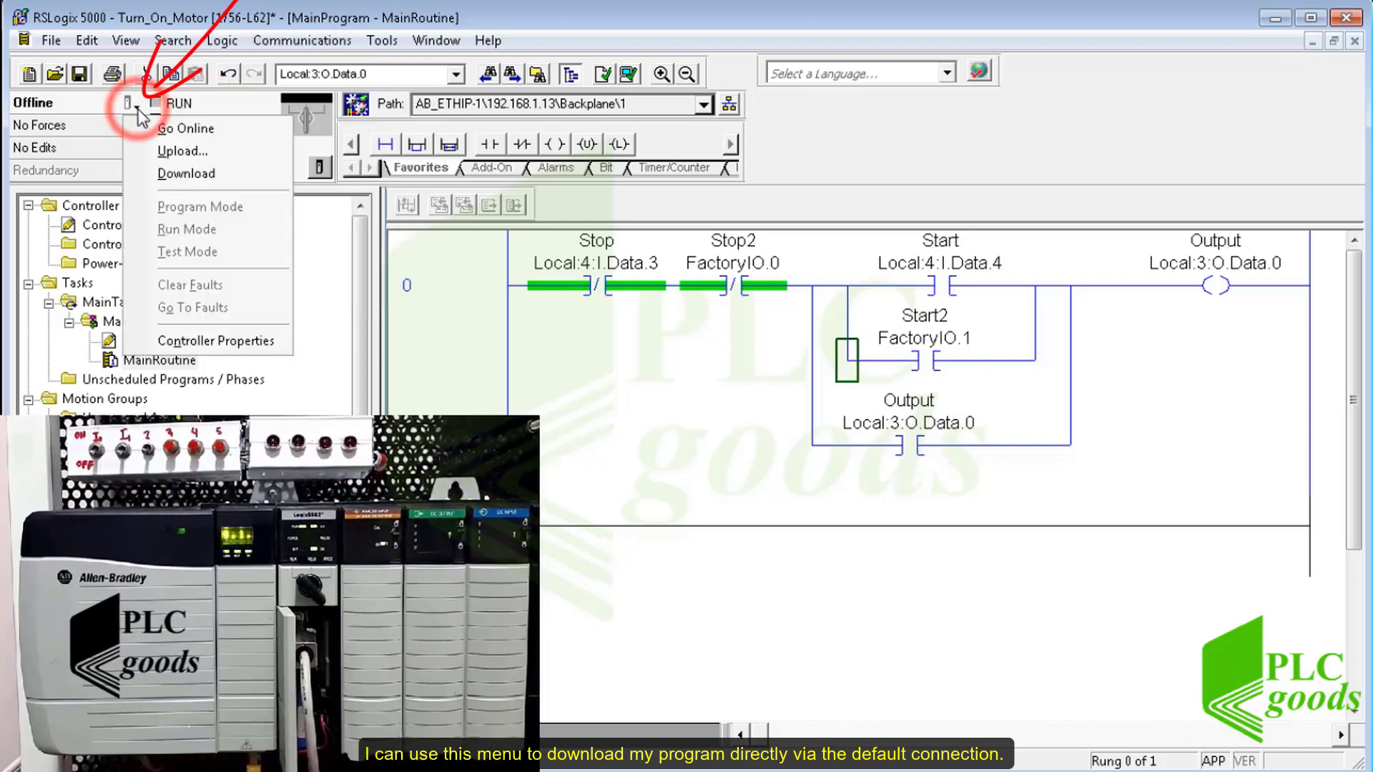
{"action": "left_click", "coordinate": [160, 173]}
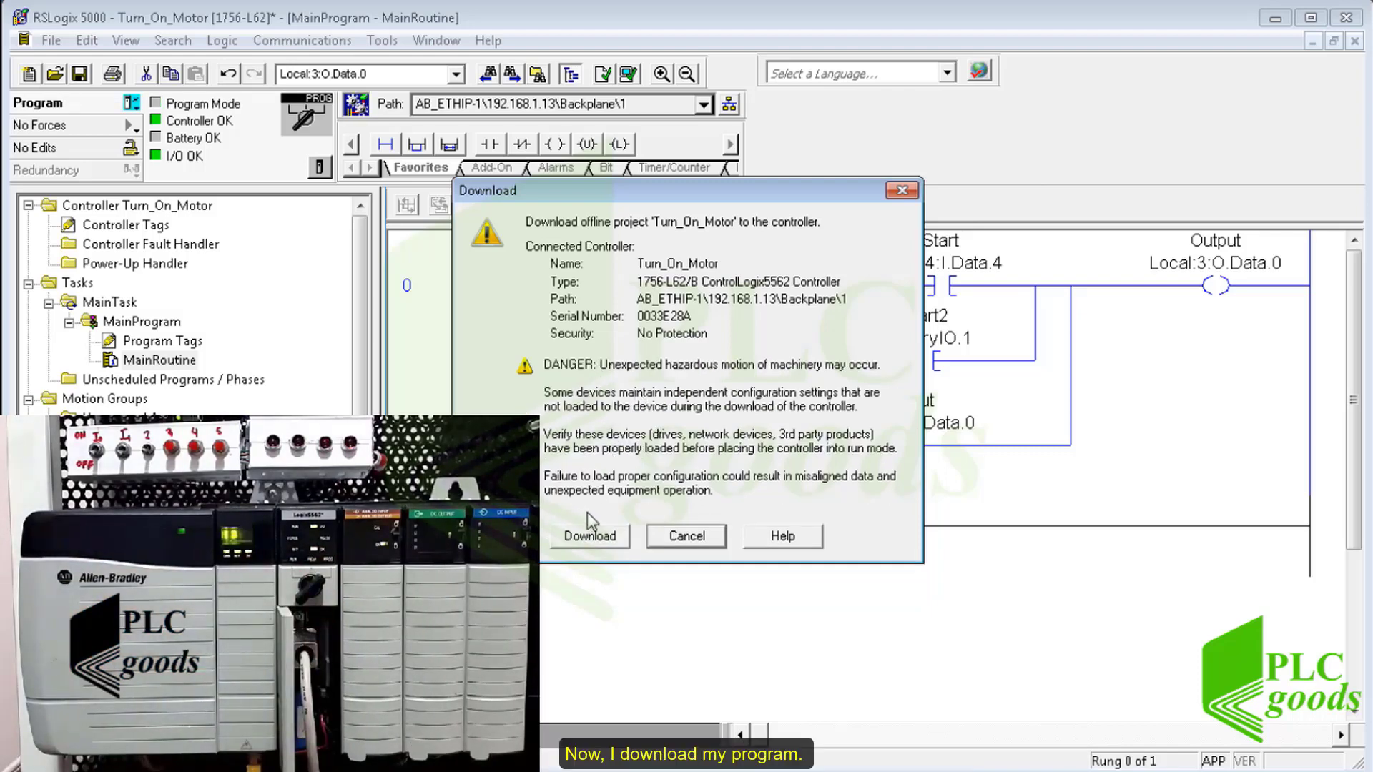
{"action": "left_click", "coordinate": [586, 538]}
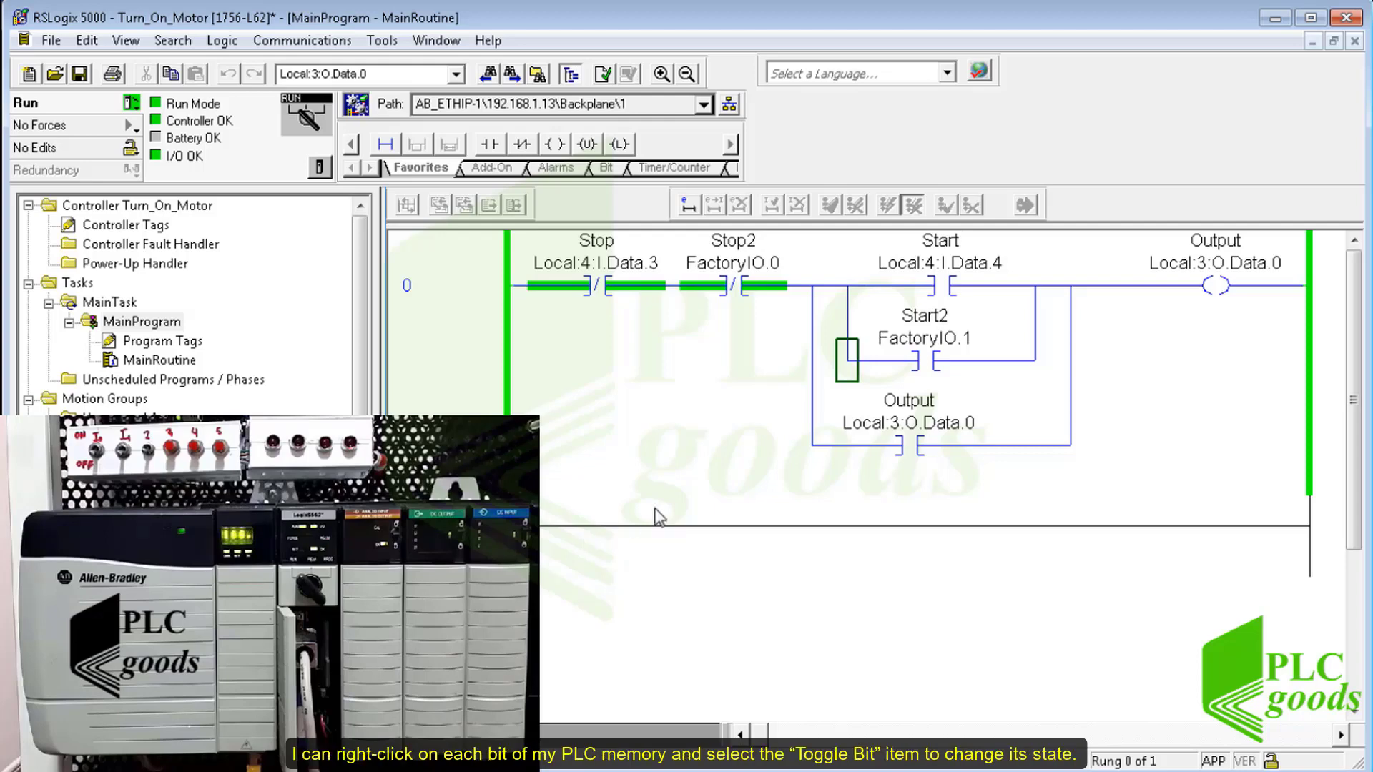
Toggle the Start2 bit FactoryIO.1 on and back off in the online ladder.
{"action": "left_click", "coordinate": [926, 360]}
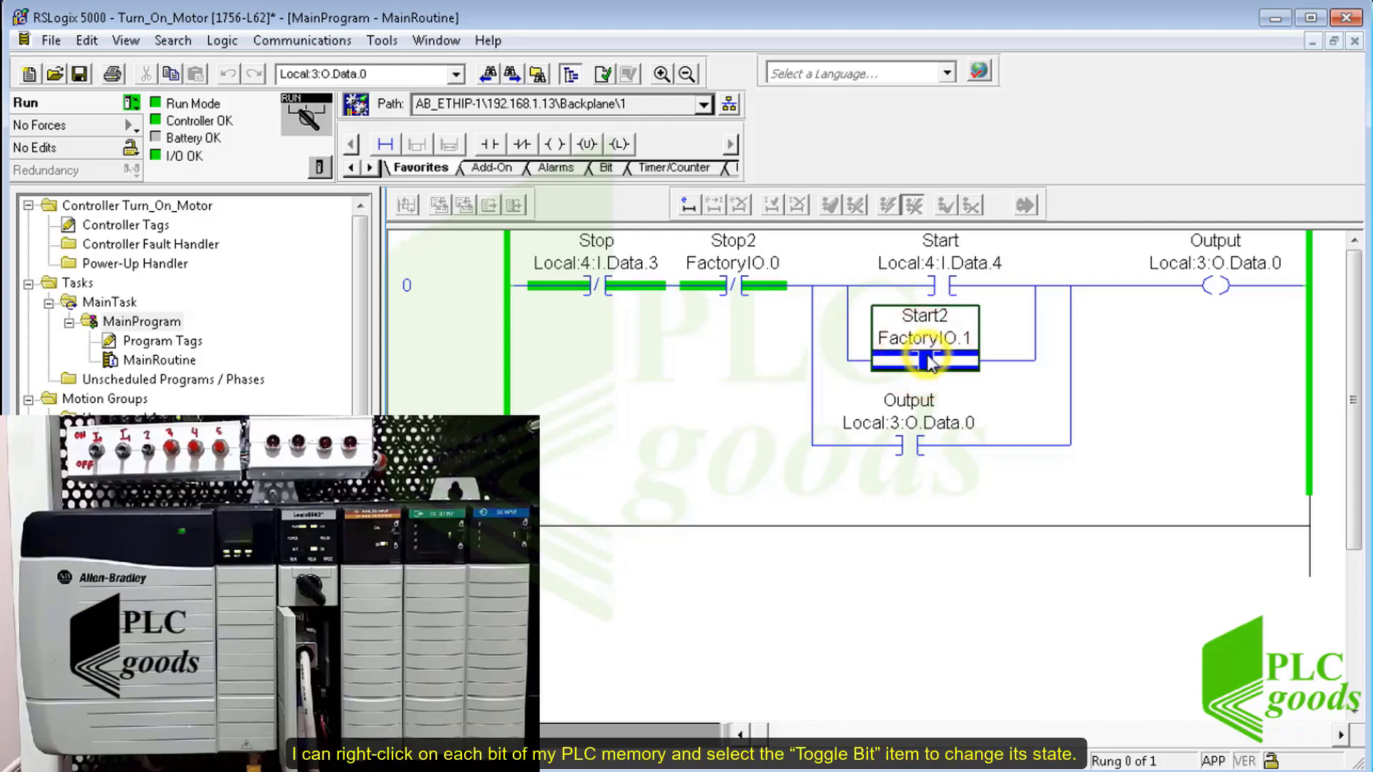
{"action": "right_click", "coordinate": [928, 361]}
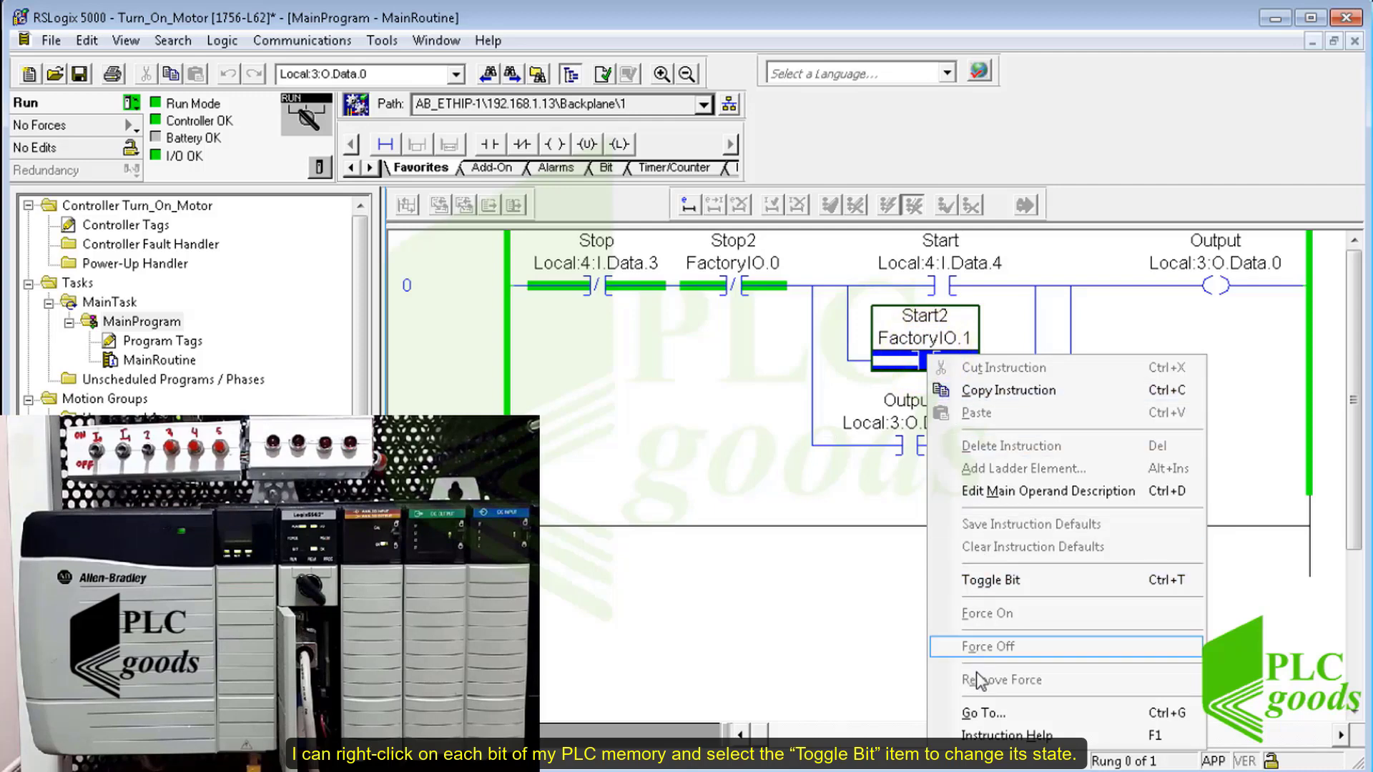
{"action": "left_click", "coordinate": [993, 585]}
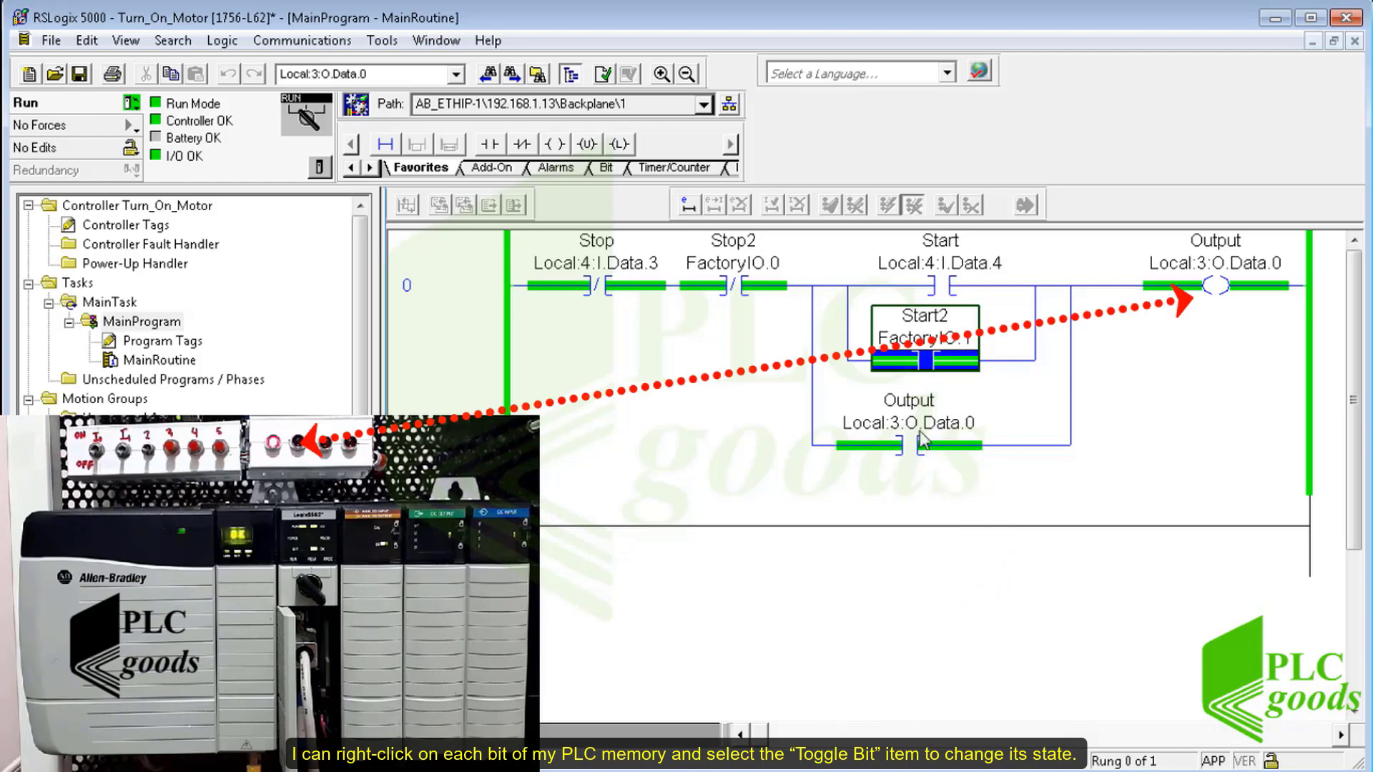
{"action": "right_click", "coordinate": [905, 366]}
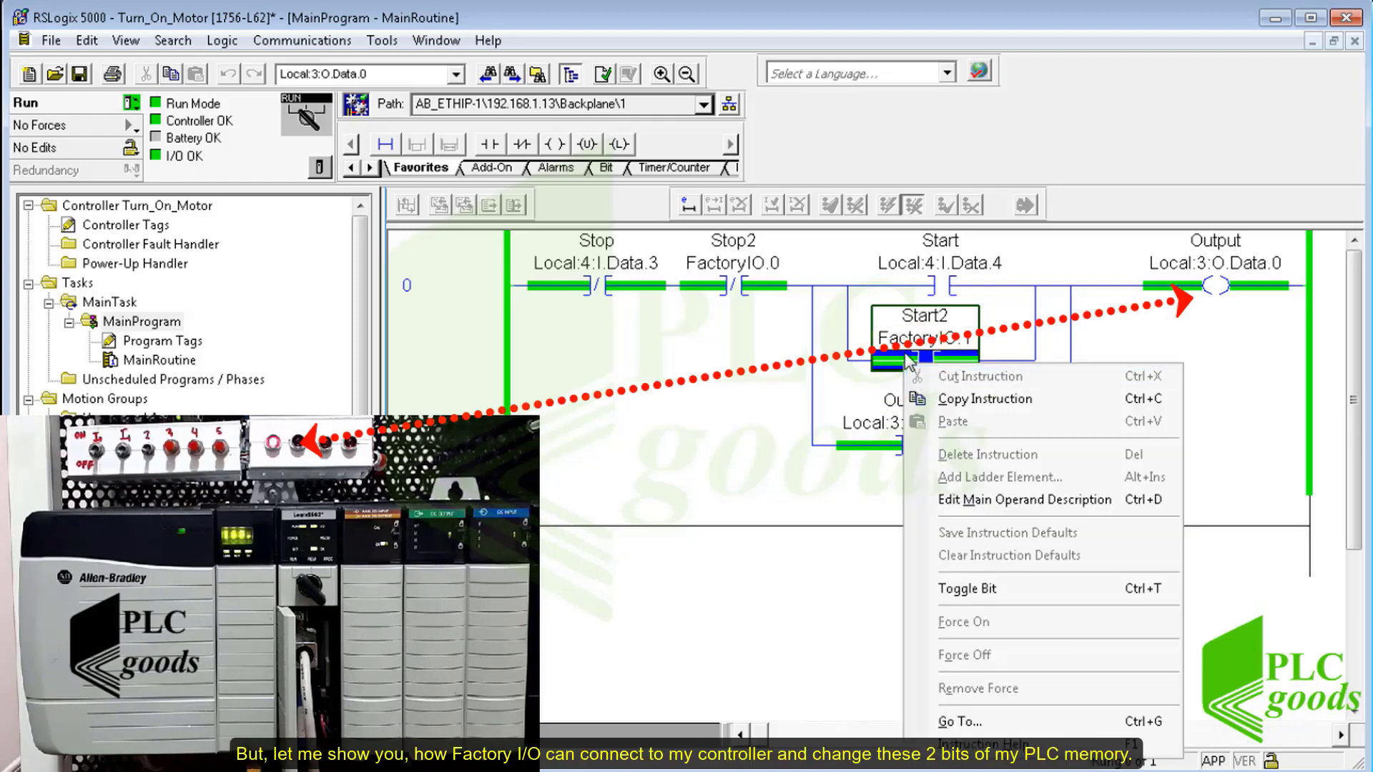
{"action": "left_click", "coordinate": [976, 589]}
Switch to Factory I/O and choose Allen-Bradley Logix5000 as the scene's driver.
{"action": "key", "text": "alt+Tab"}
{"action": "key", "text": "alt+Tab"}
{"action": "key", "text": "alt+Tab"}
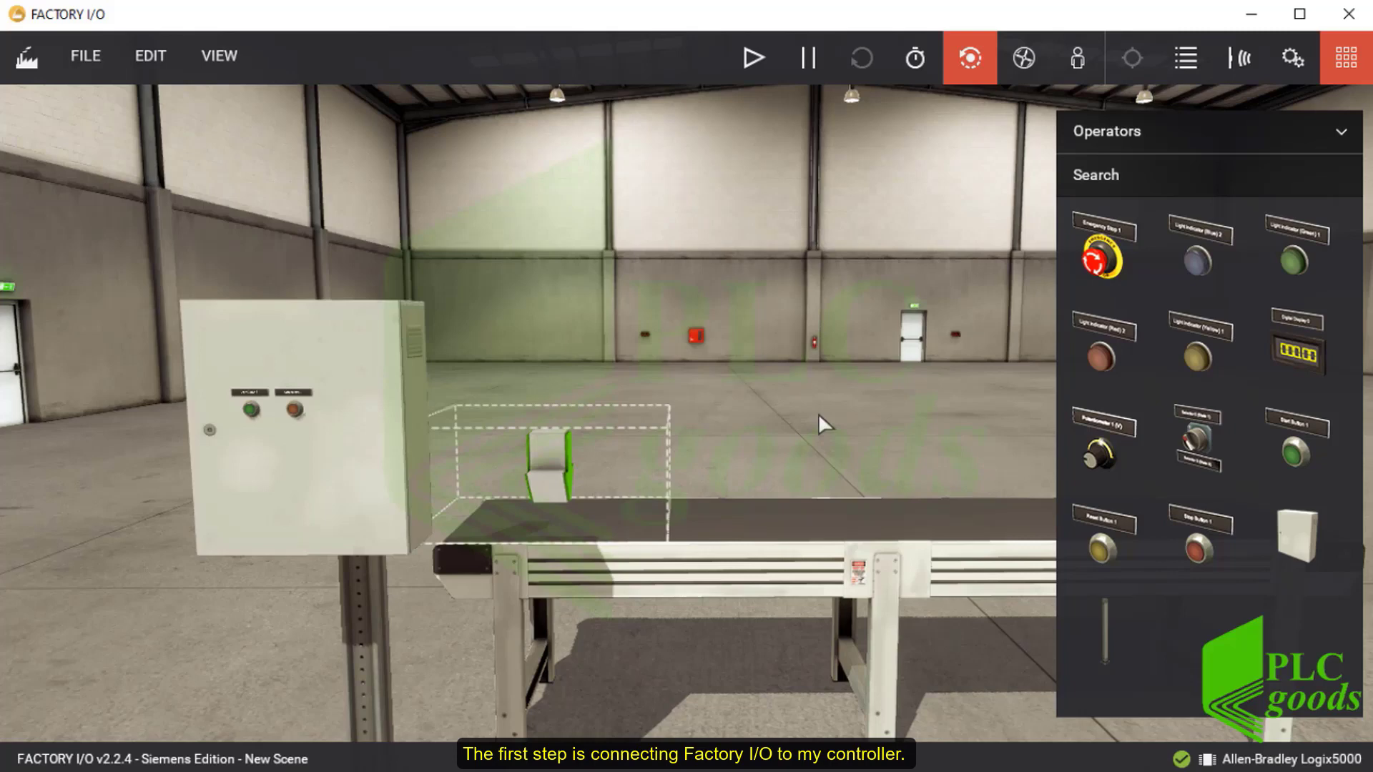
{"action": "left_click", "coordinate": [79, 67]}
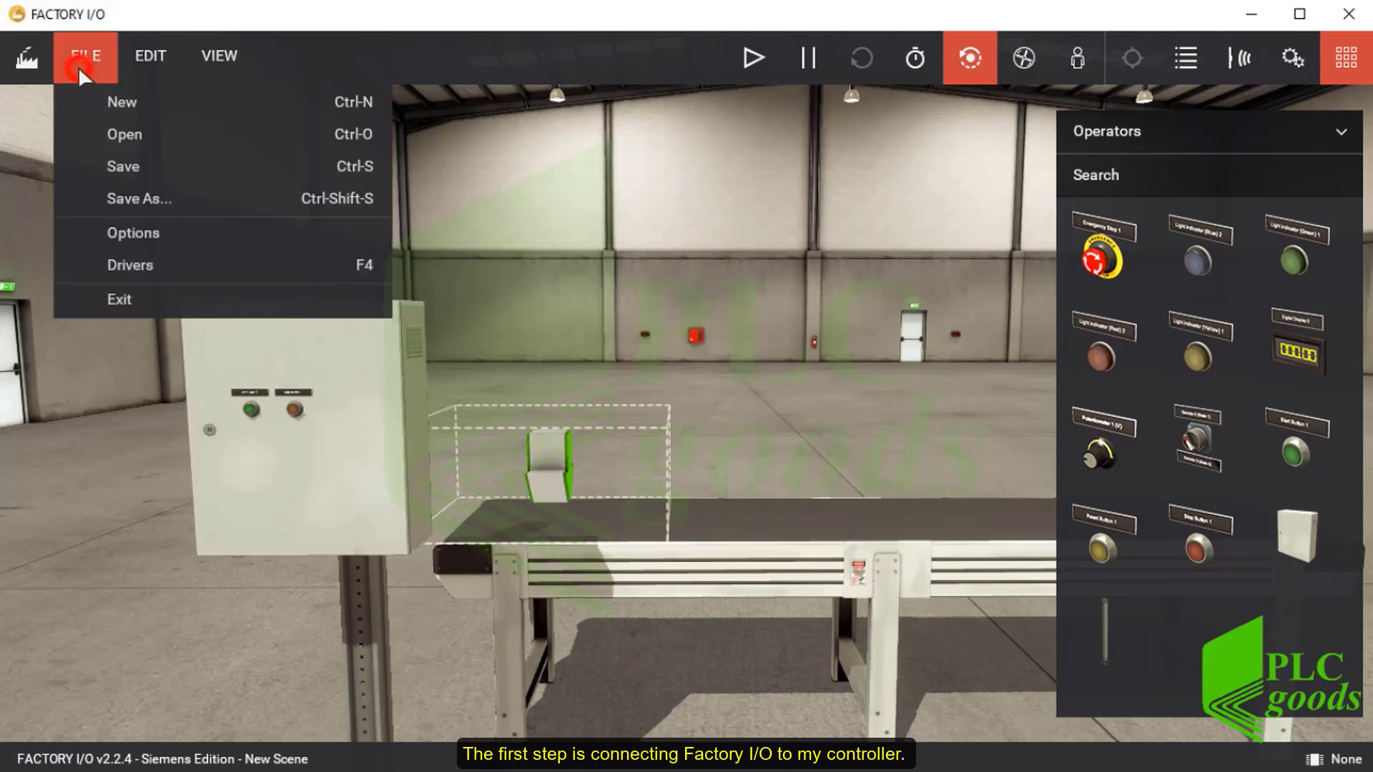
{"action": "left_click", "coordinate": [117, 267]}
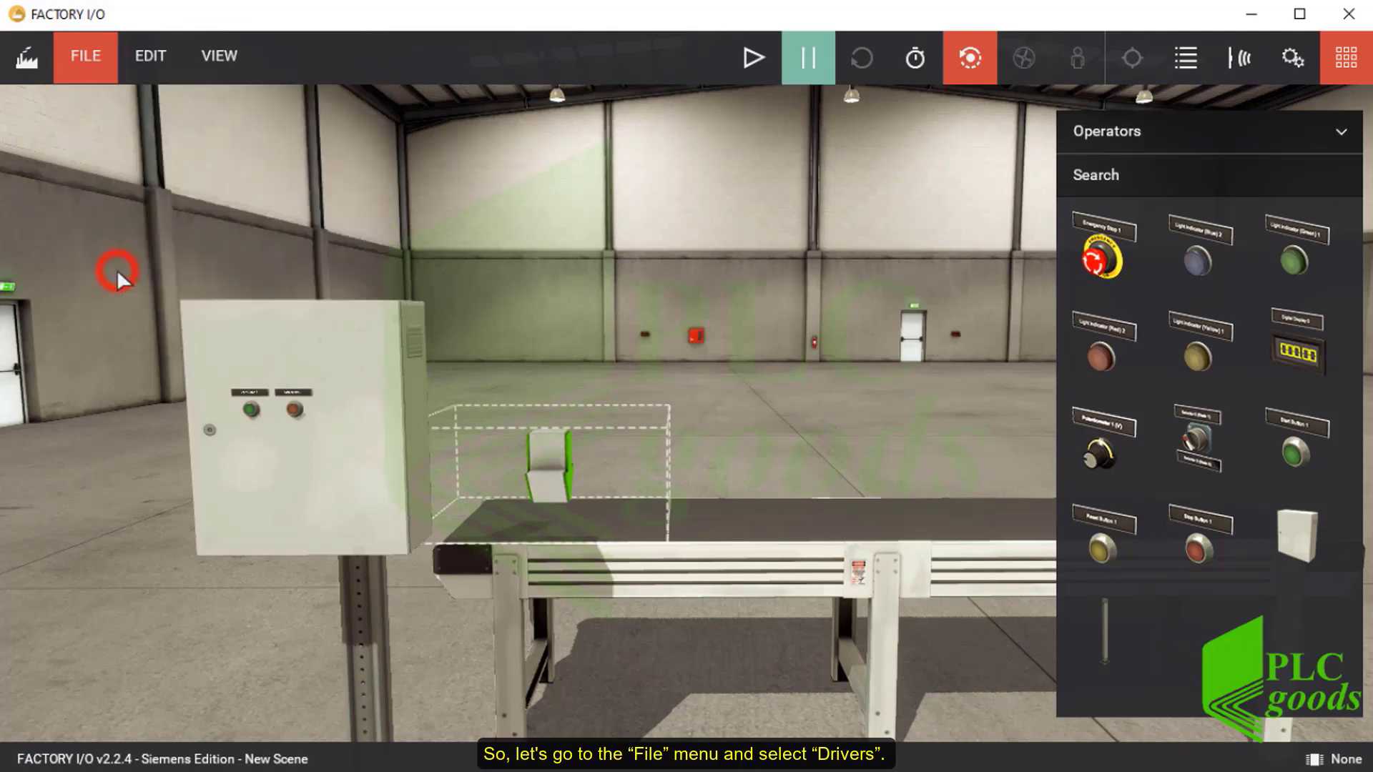
{"action": "left_click", "coordinate": [387, 80]}
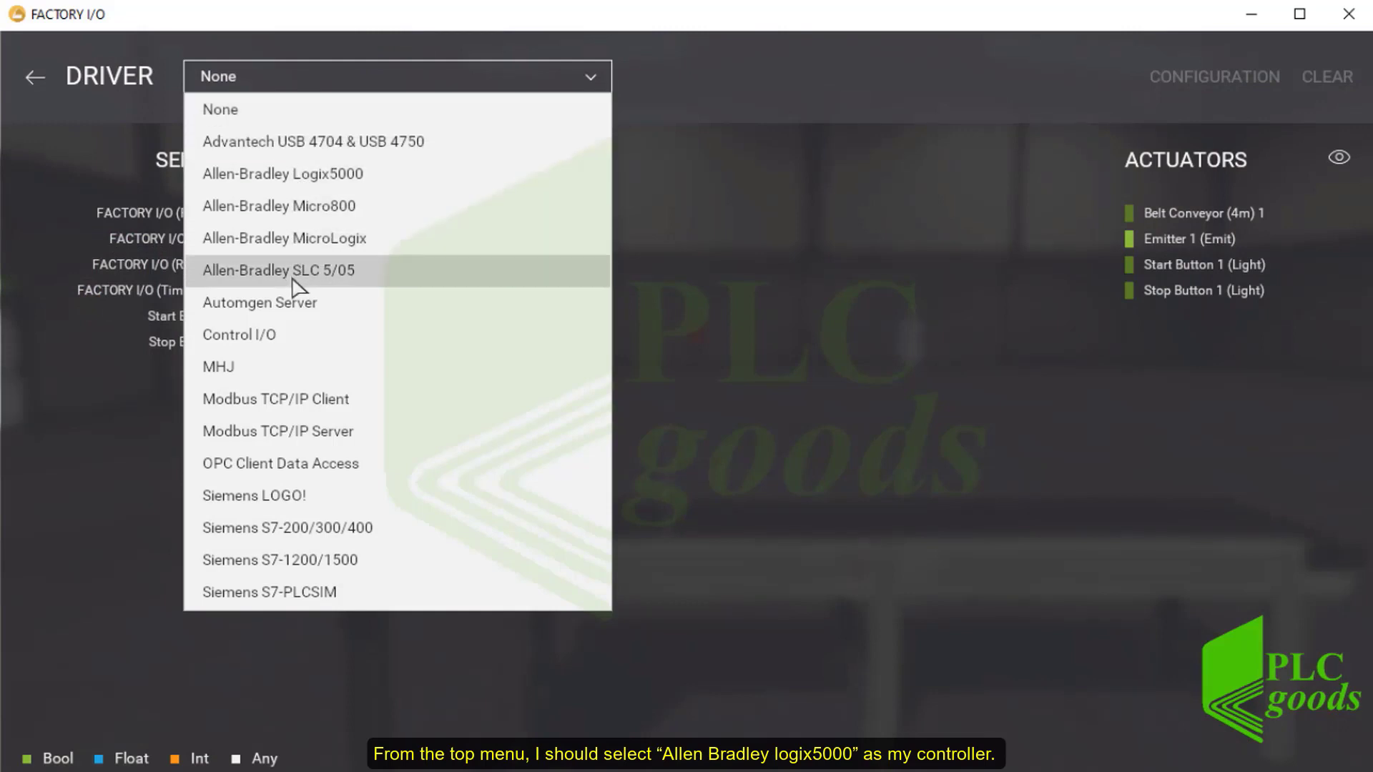
{"action": "left_click", "coordinate": [345, 181]}
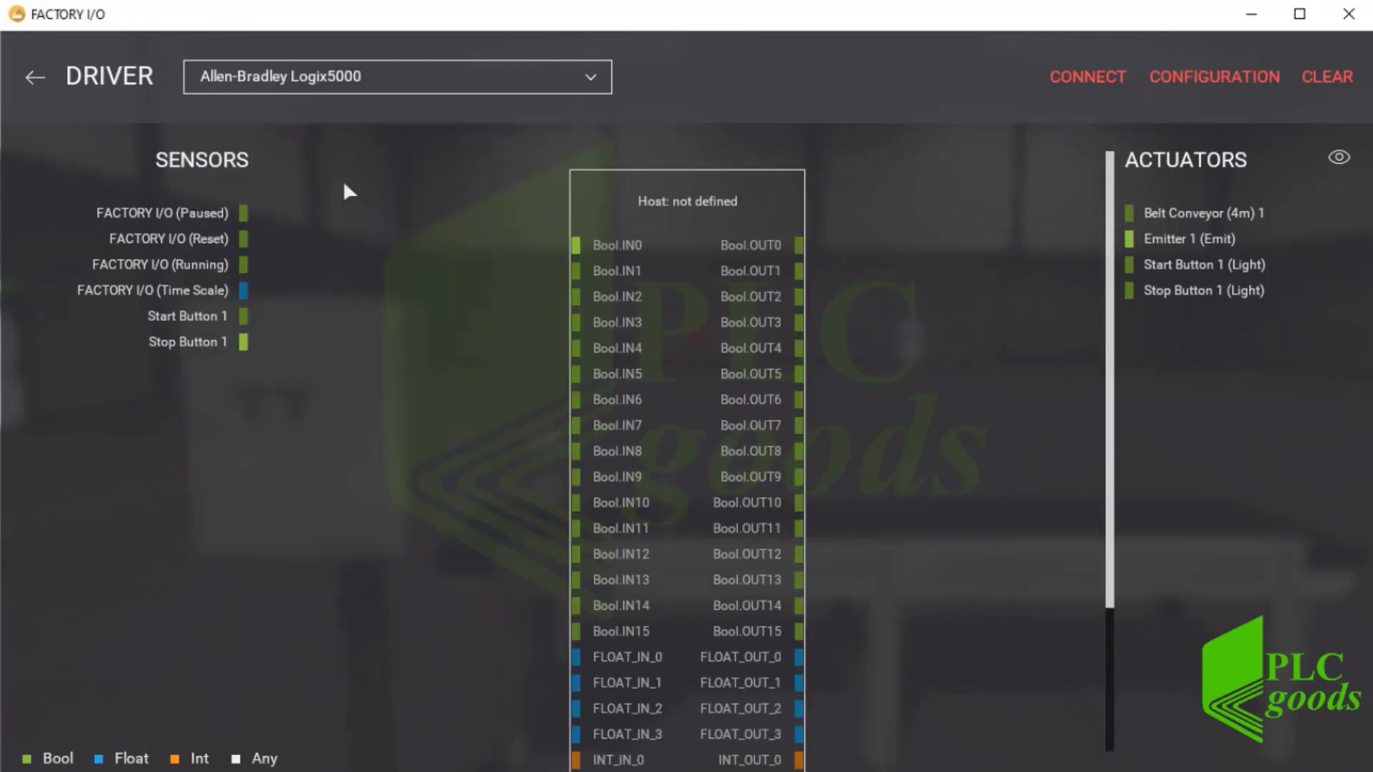
Configure the Logix5000 driver with host 192.168.1.13 and slot/path 1.
{"action": "left_click", "coordinate": [1200, 75]}
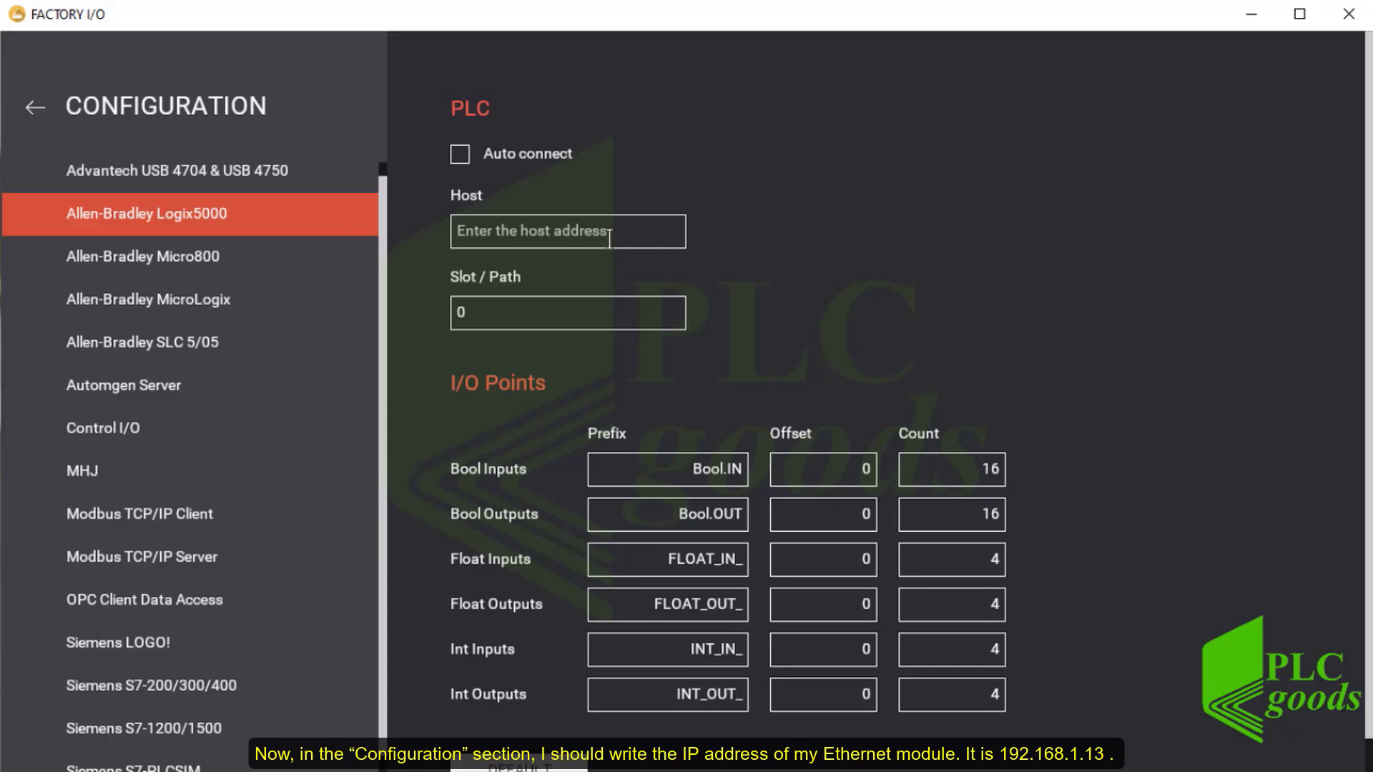
{"action": "left_click", "coordinate": [516, 234]}
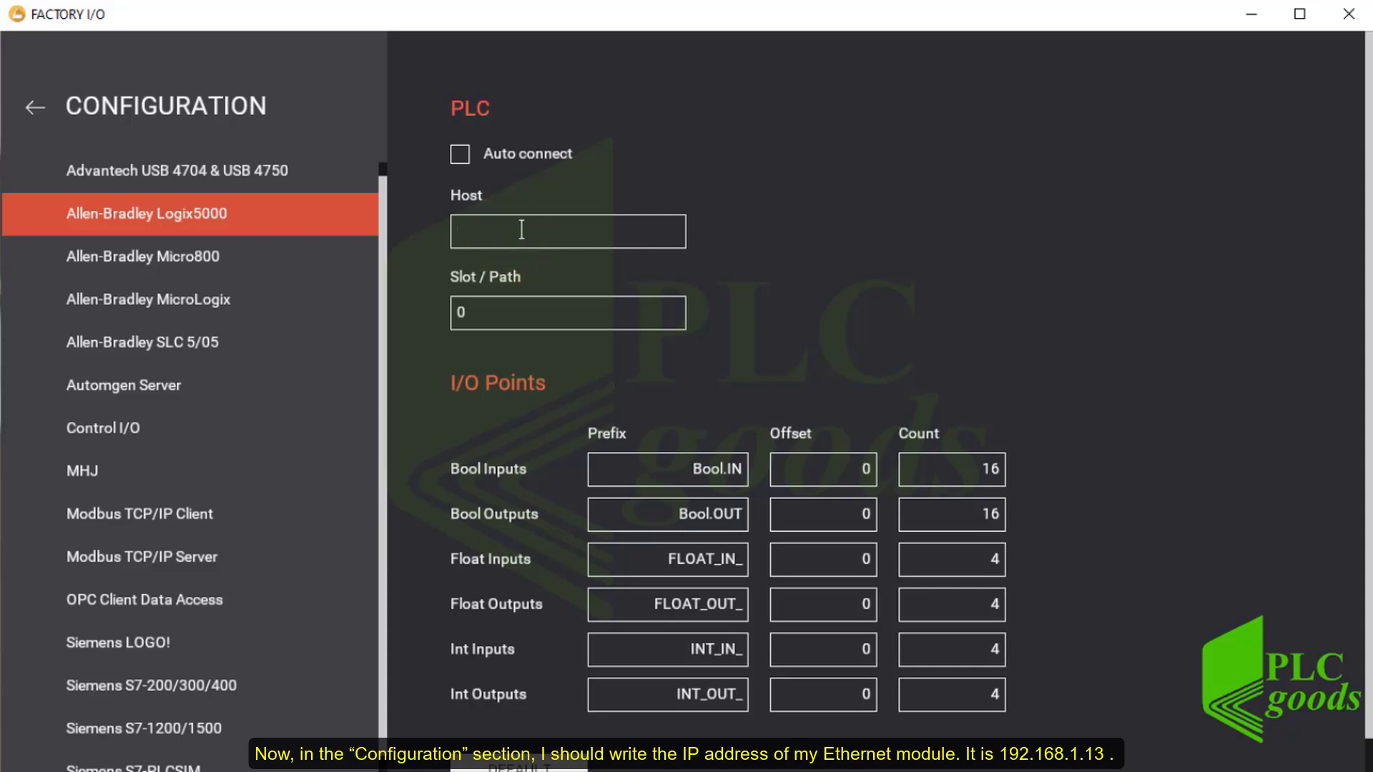
{"action": "type", "text": "192.168.1.13"}
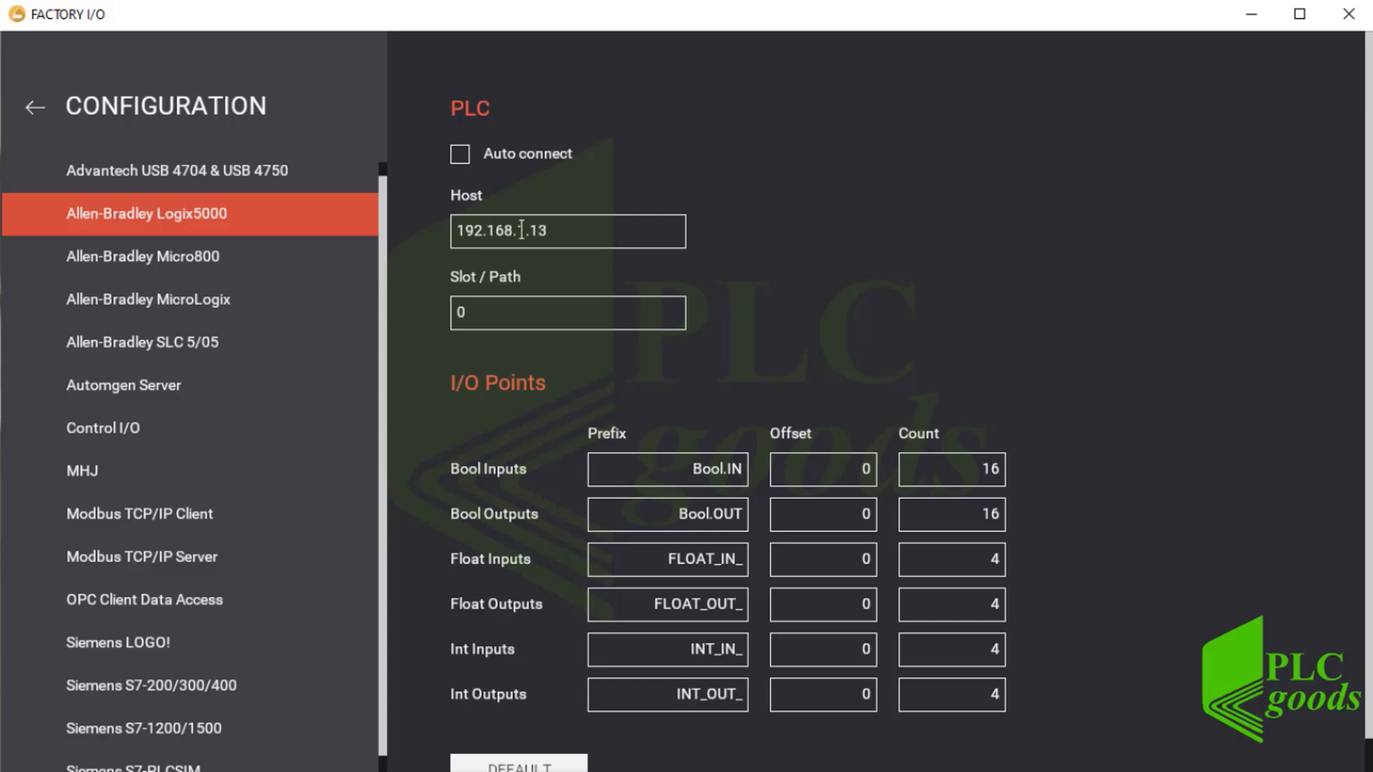
{"action": "left_click", "coordinate": [461, 312]}
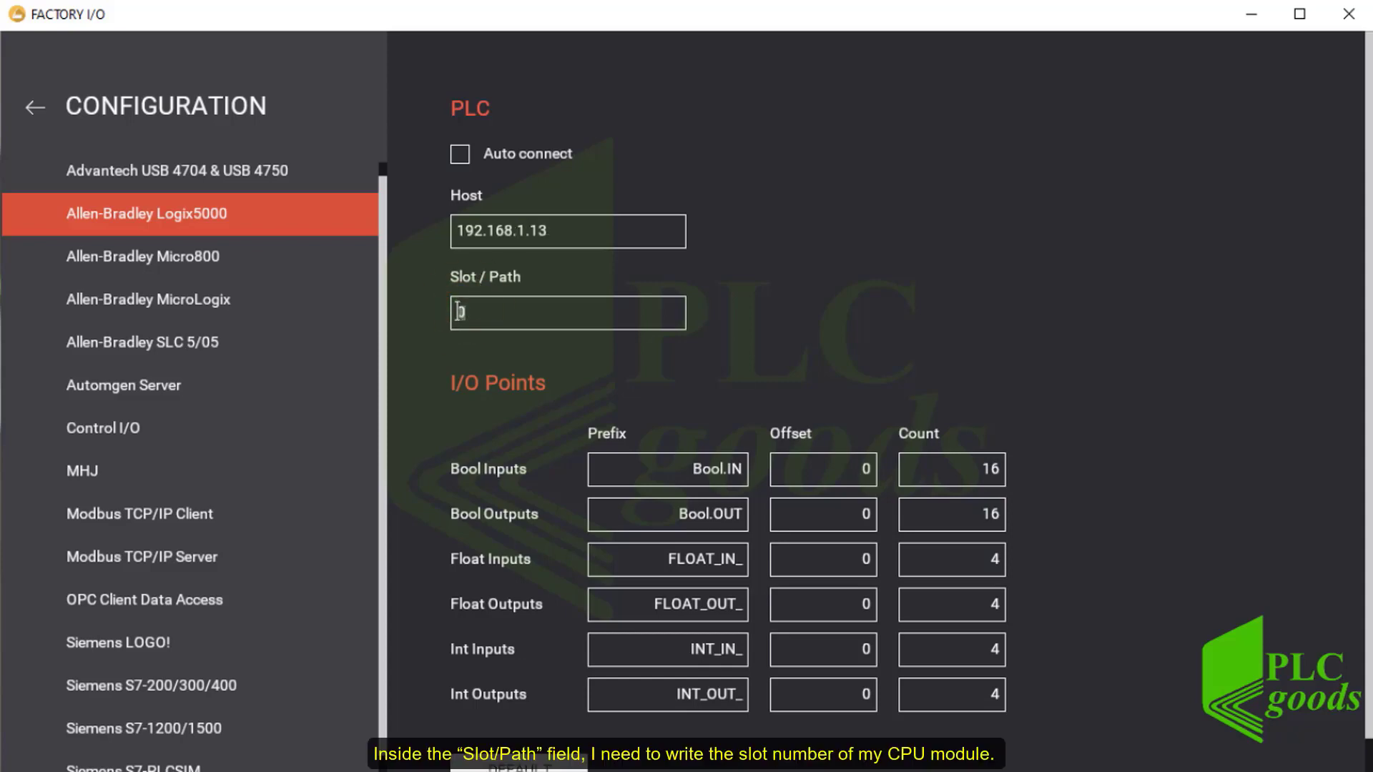
{"action": "key", "text": "BackSpace"}
{"action": "type", "text": "1"}
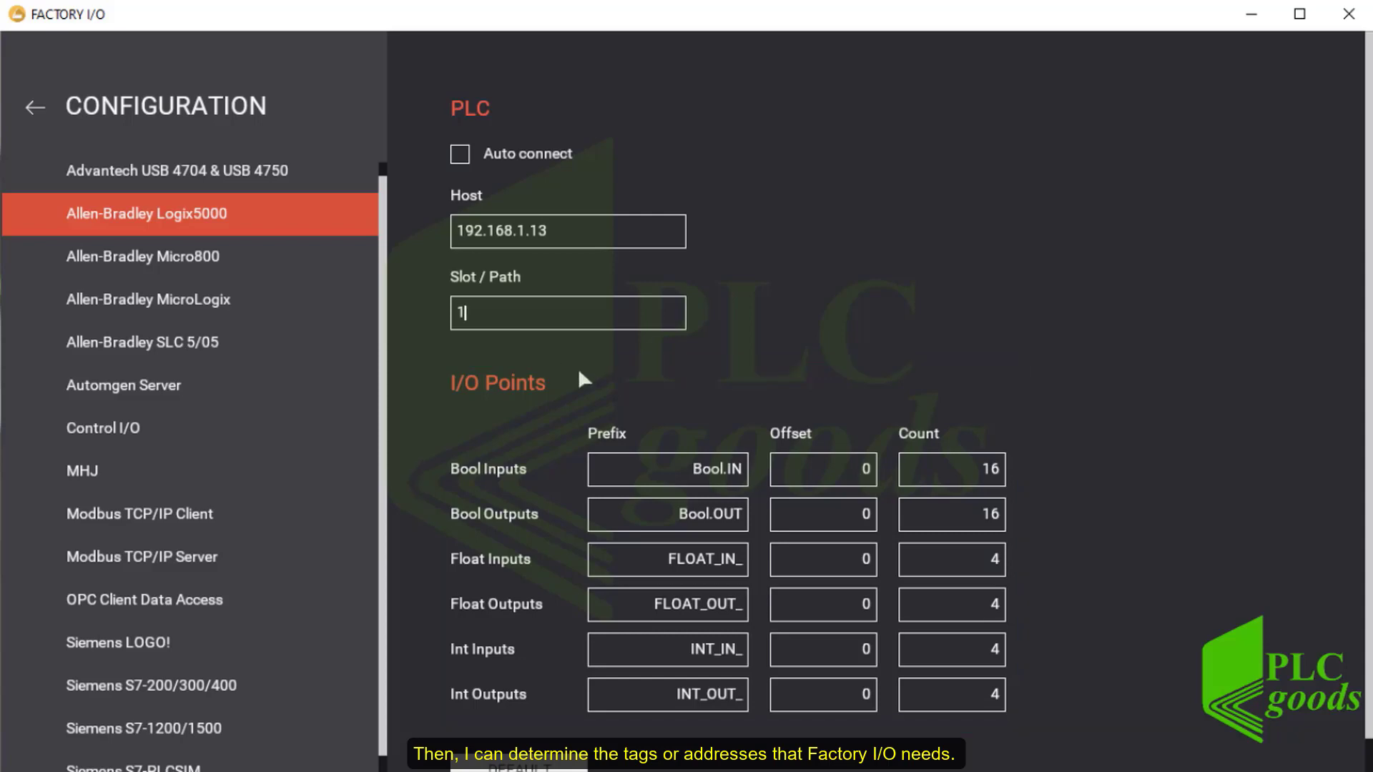
Check the tag addresses in the RSLogix 5000 ladder and set Factory I/O's Bool Inputs prefix to "FactoryIO." with count 4.
{"action": "left_click", "coordinate": [708, 471]}
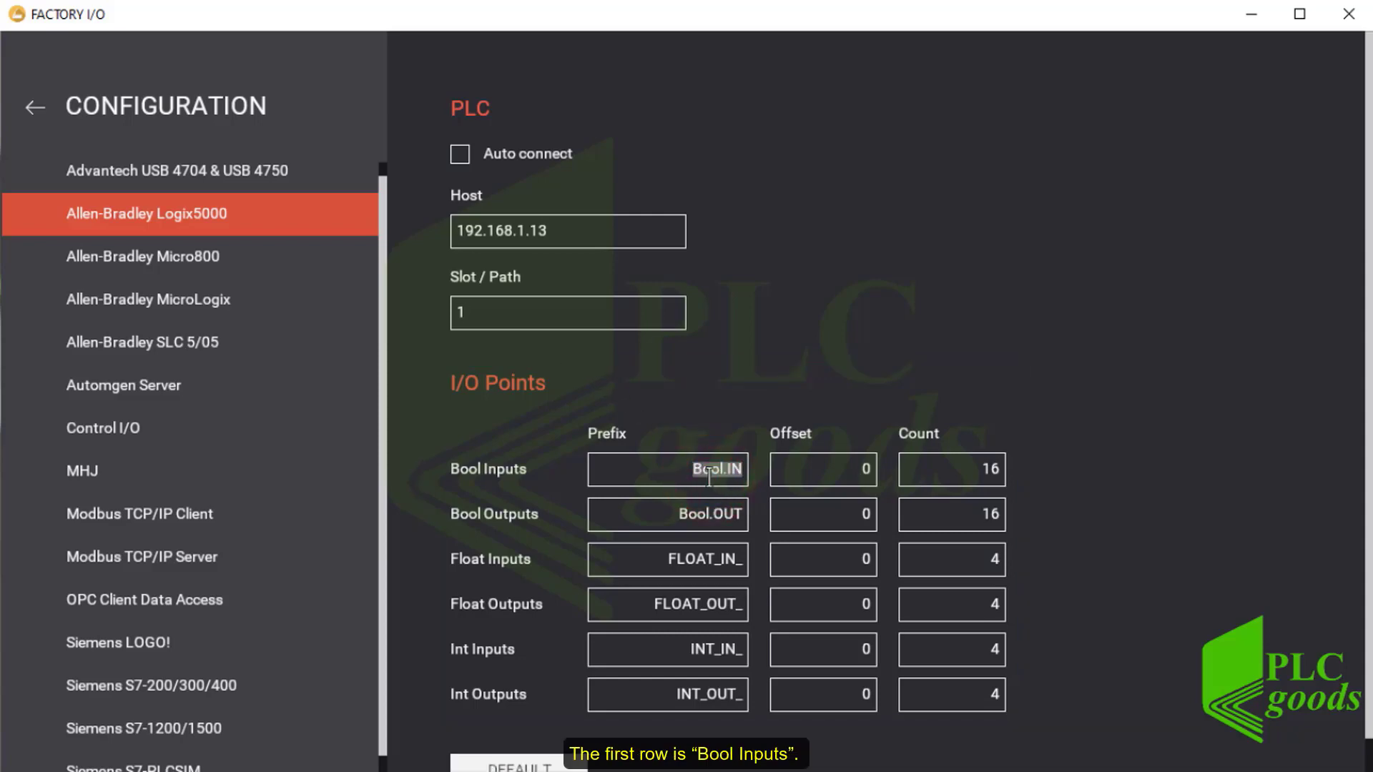
{"action": "key", "text": "alt+Tab"}
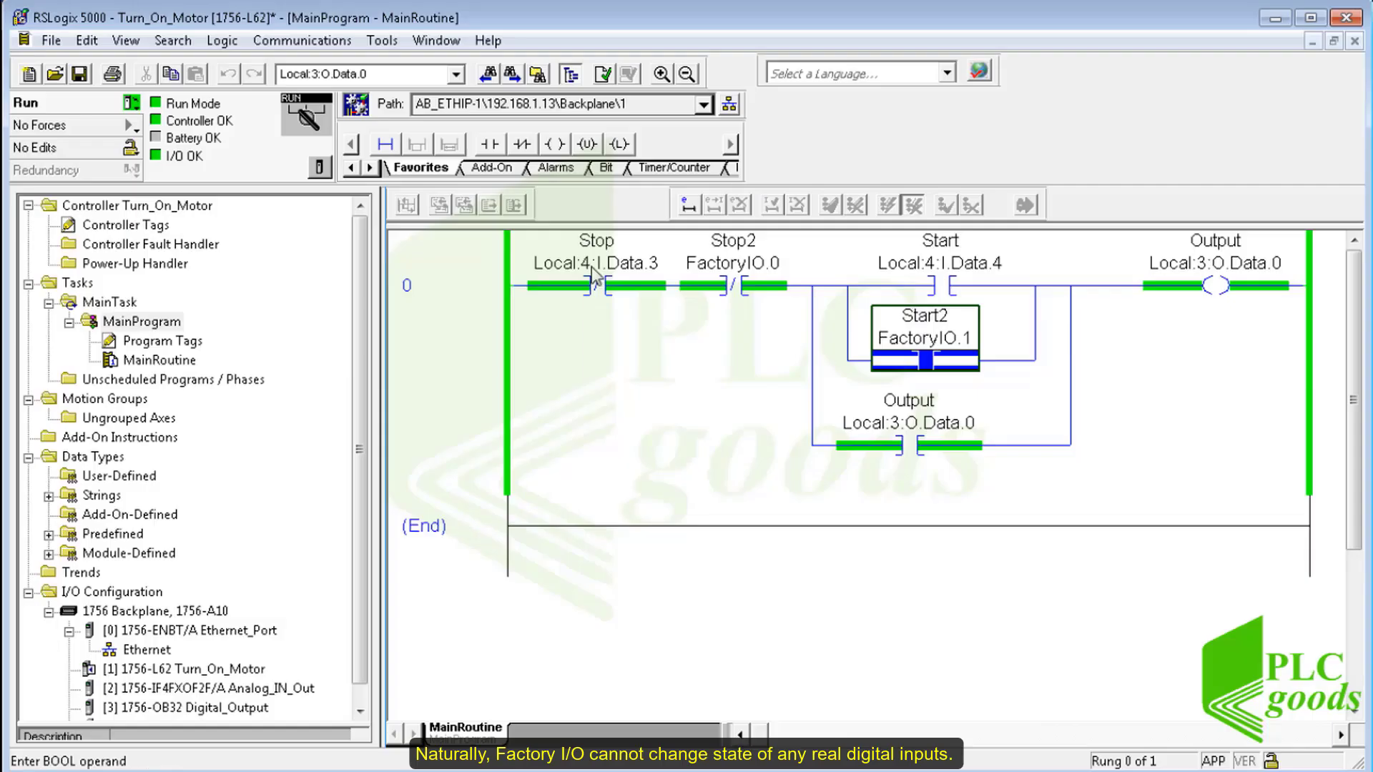
{"action": "mouse_move", "coordinate": [593, 273]}
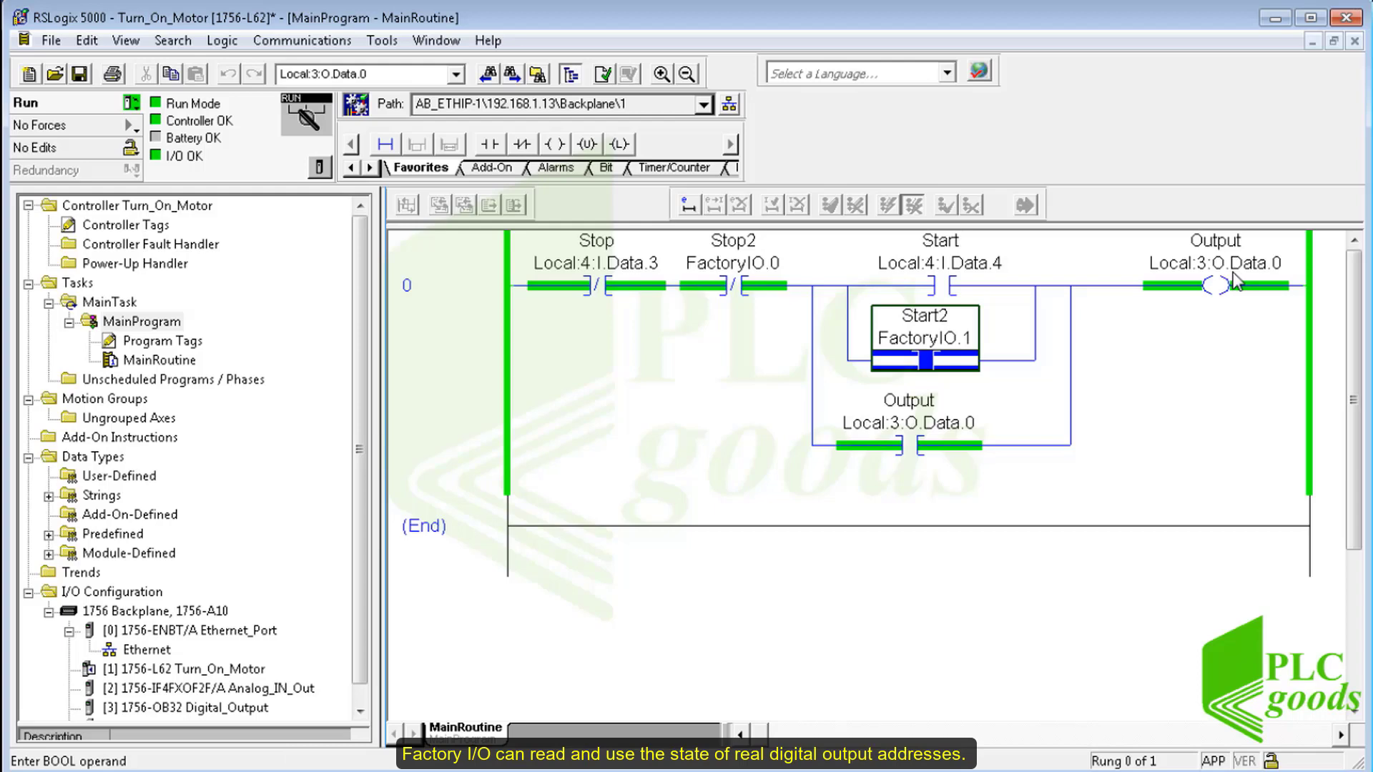
{"action": "key", "text": "alt+Tab"}
{"action": "key", "text": "alt+Tab"}
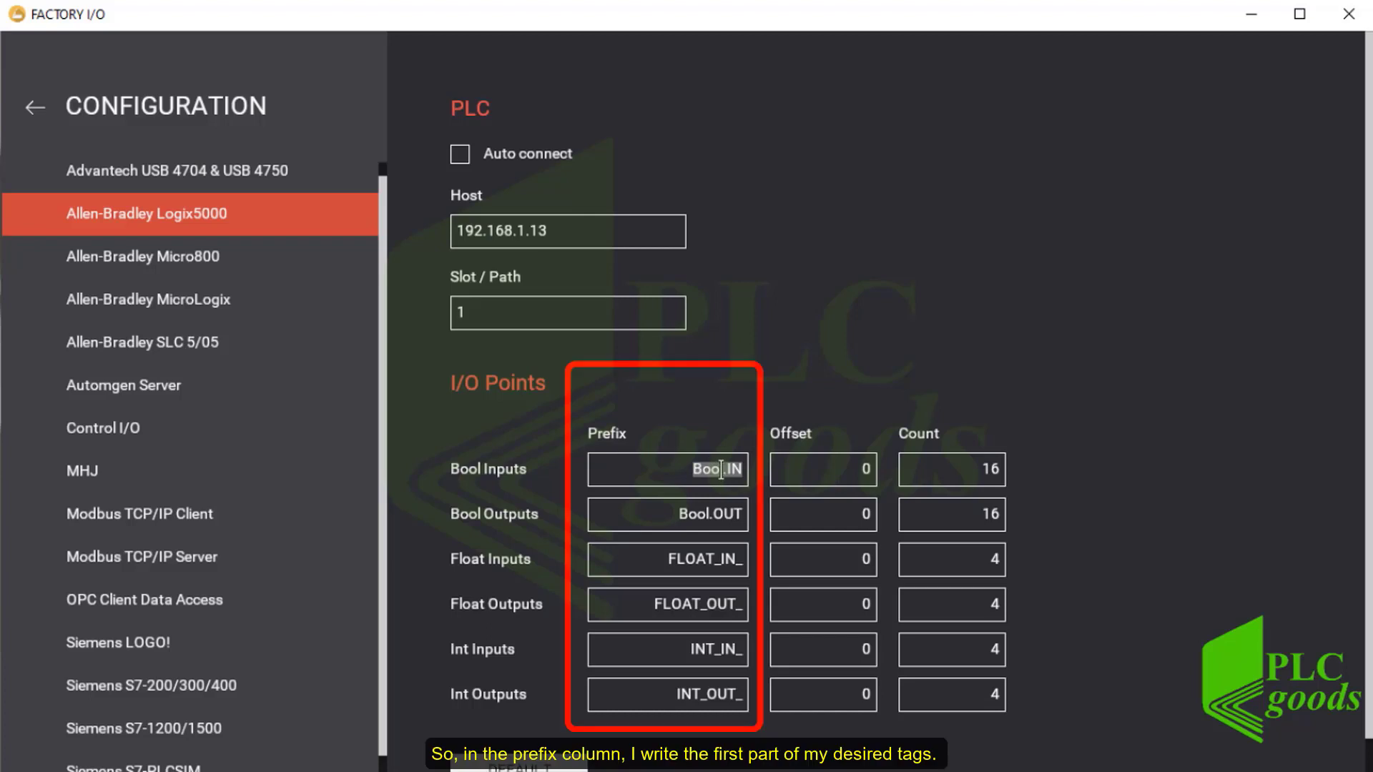
{"action": "type", "text": "Facto"}
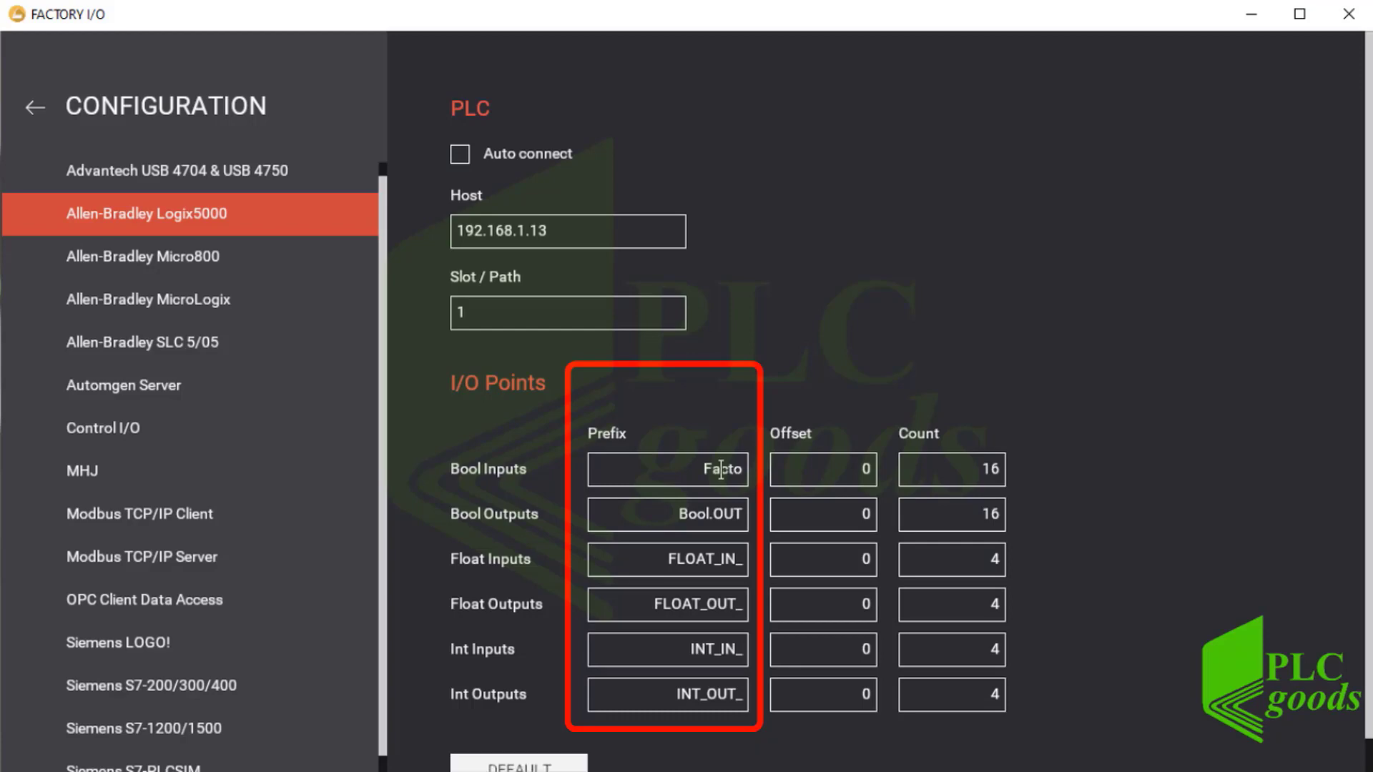
{"action": "type", "text": "ryIO."}
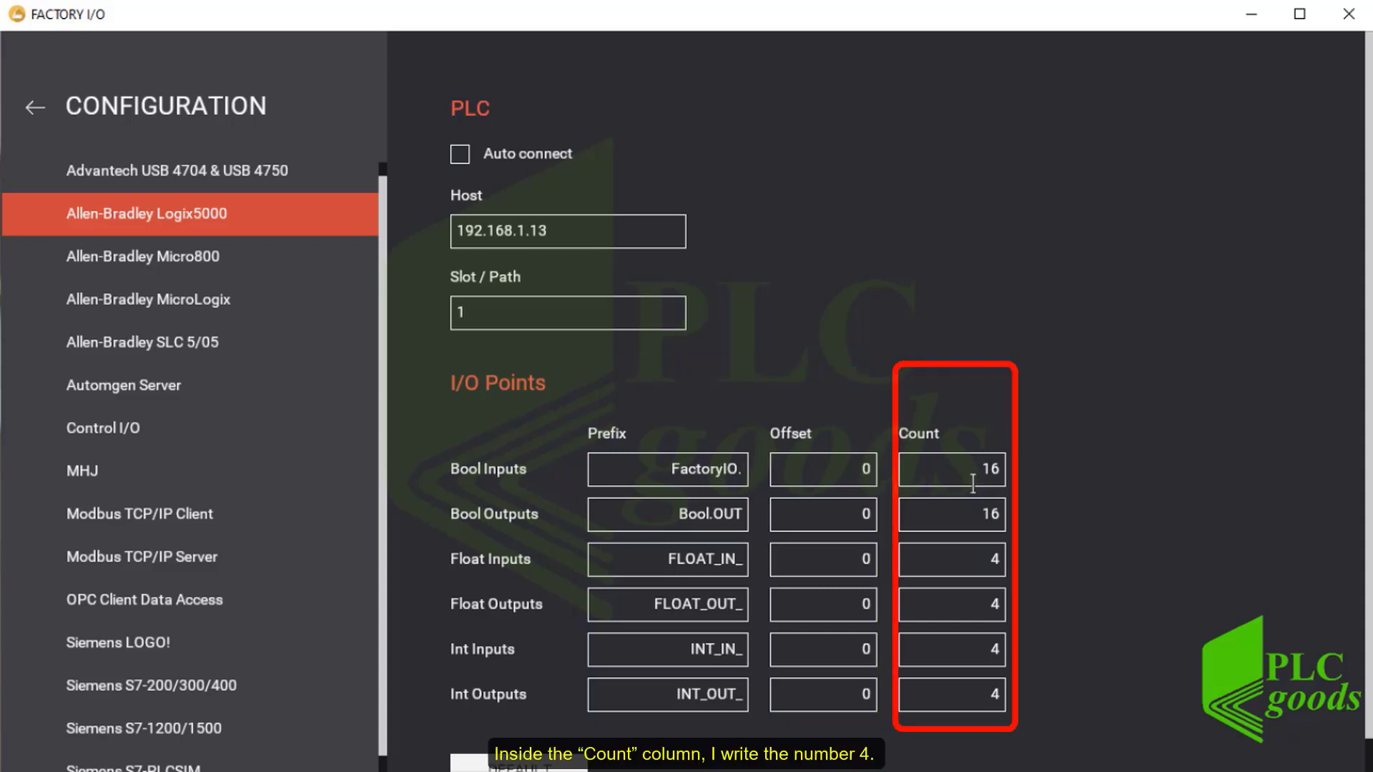
{"action": "left_click", "coordinate": [995, 474]}
{"action": "double_click", "coordinate": [995, 472]}
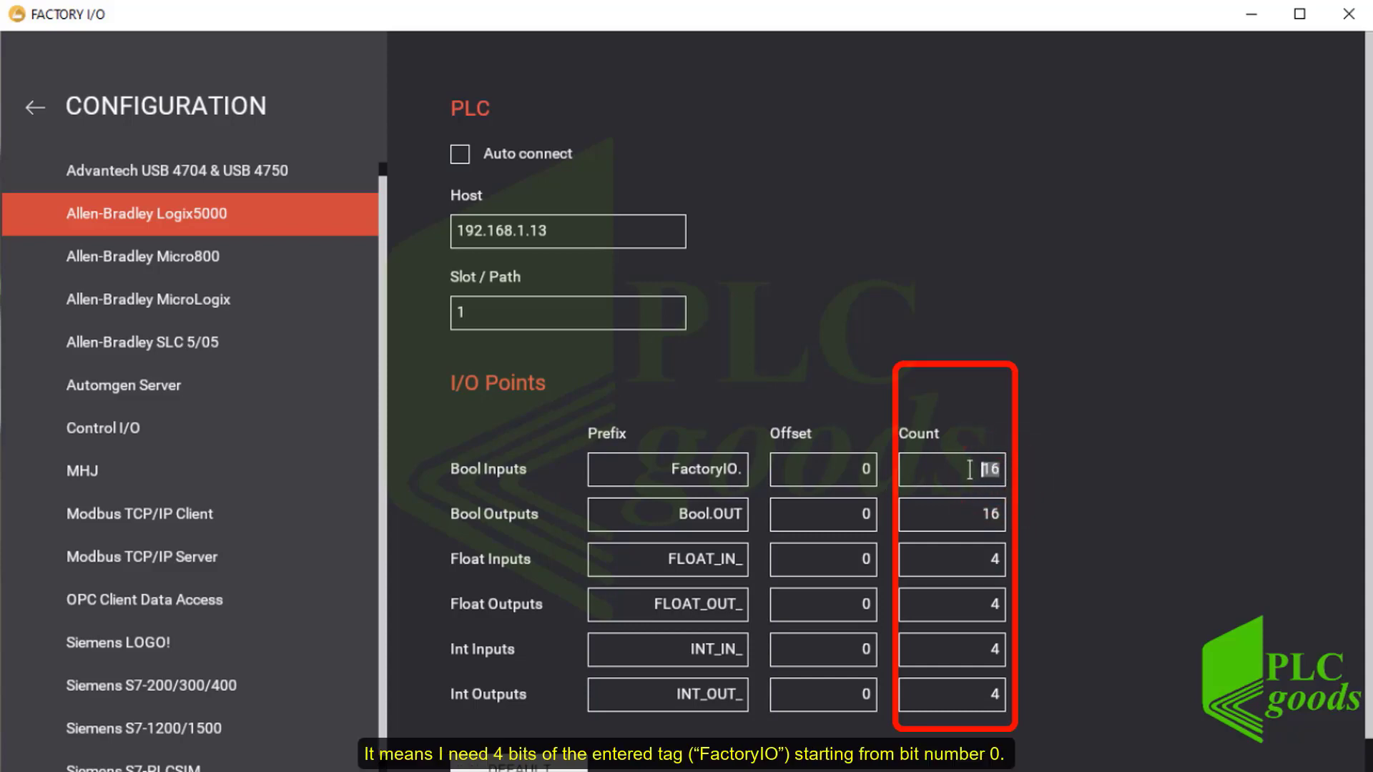
{"action": "type", "text": "4"}
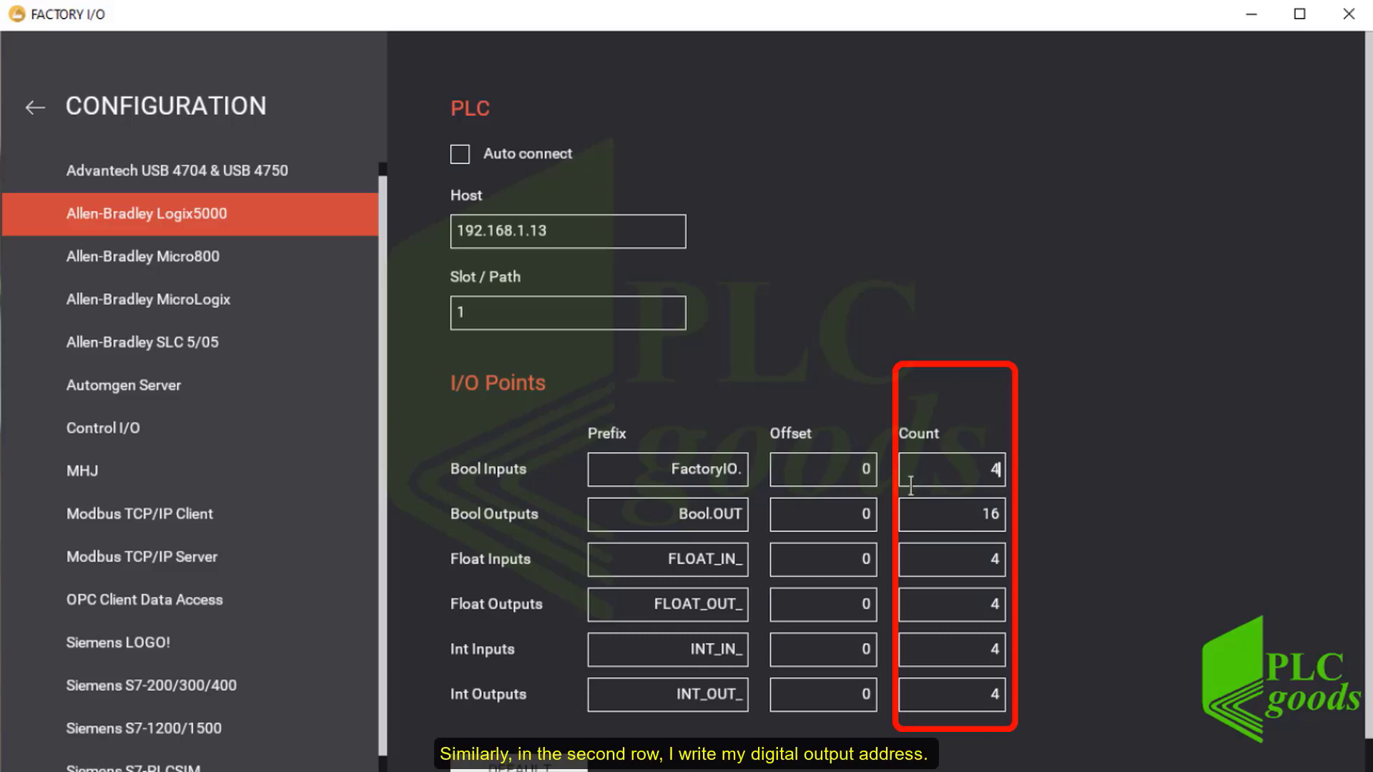
Set the Bool Outputs prefix to "Local:3:O.Data." with a count of 4.
{"action": "left_click_drag", "start_coordinate": [744, 514], "coordinate": [681, 521]}
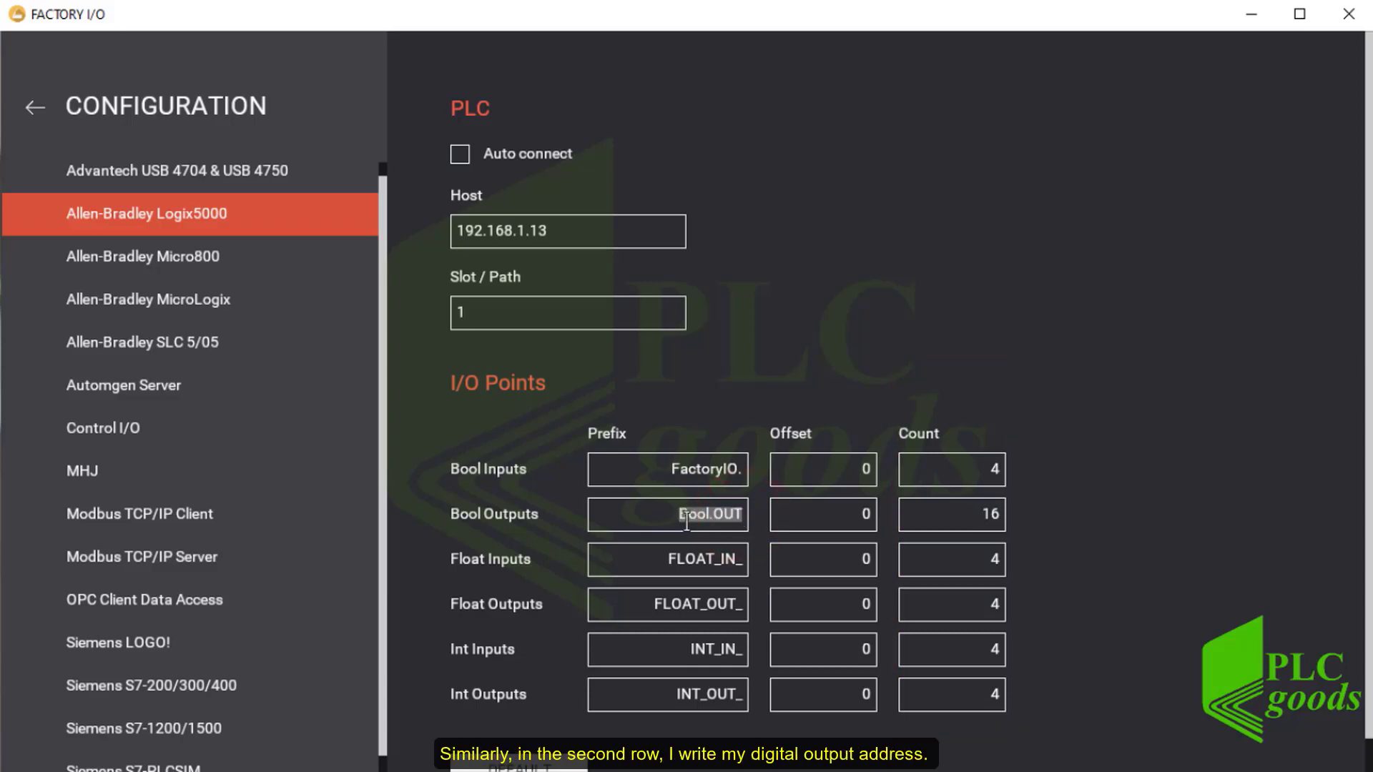
{"action": "type", "text": "Local:3:O.Data."}
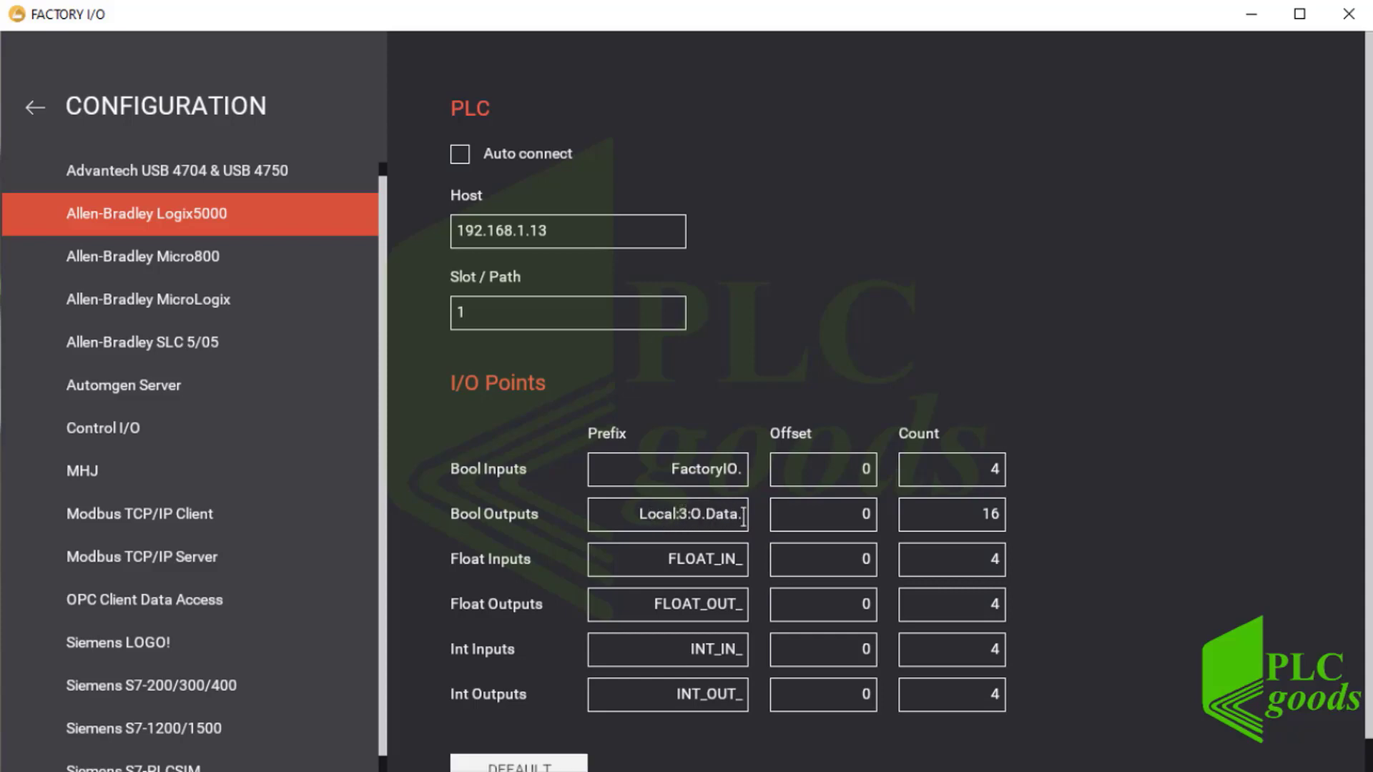
{"action": "double_click", "coordinate": [991, 515]}
{"action": "type", "text": "4"}
Set the count to 0 for the Float Inputs, Float Outputs, Int Inputs and Int Outputs.
{"action": "double_click", "coordinate": [994, 560]}
{"action": "type", "text": "0"}
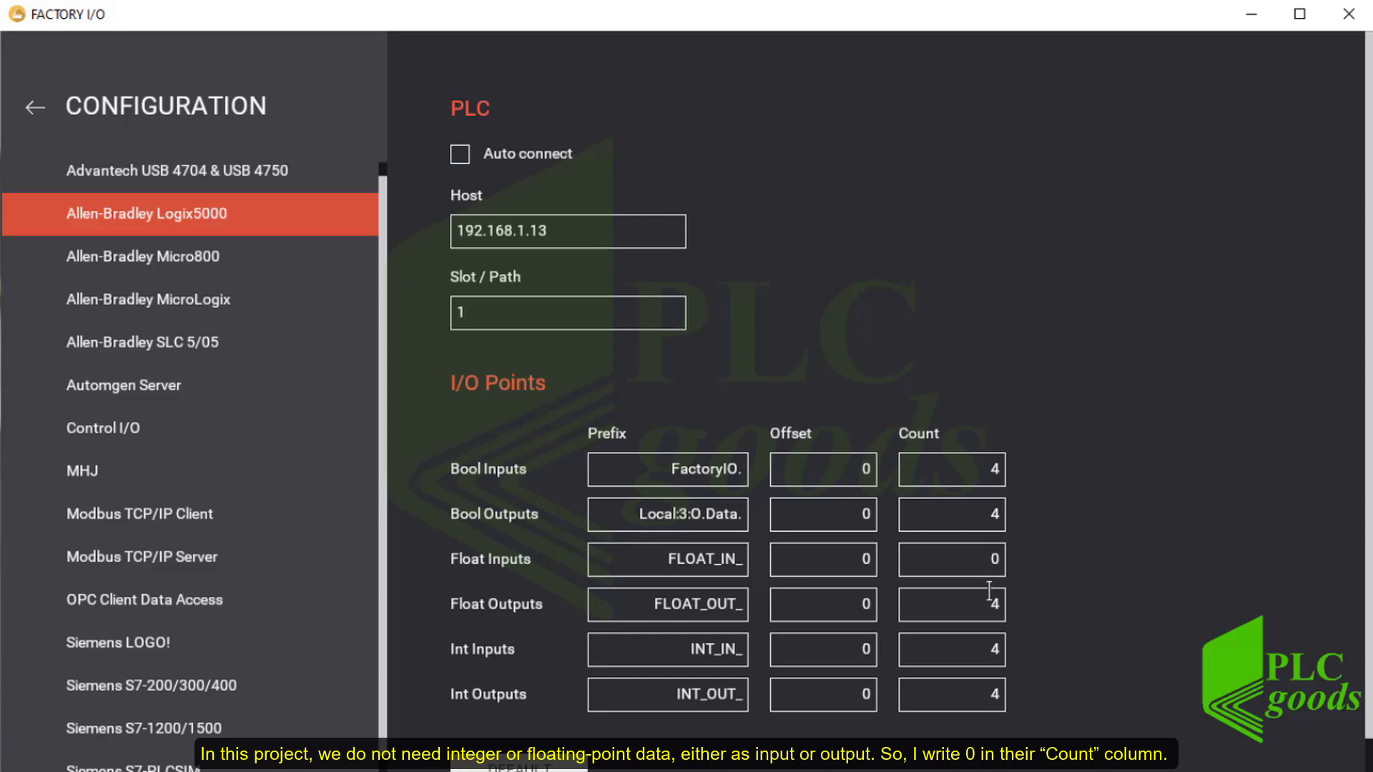
{"action": "double_click", "coordinate": [993, 604]}
{"action": "type", "text": "0"}
{"action": "double_click", "coordinate": [996, 648]}
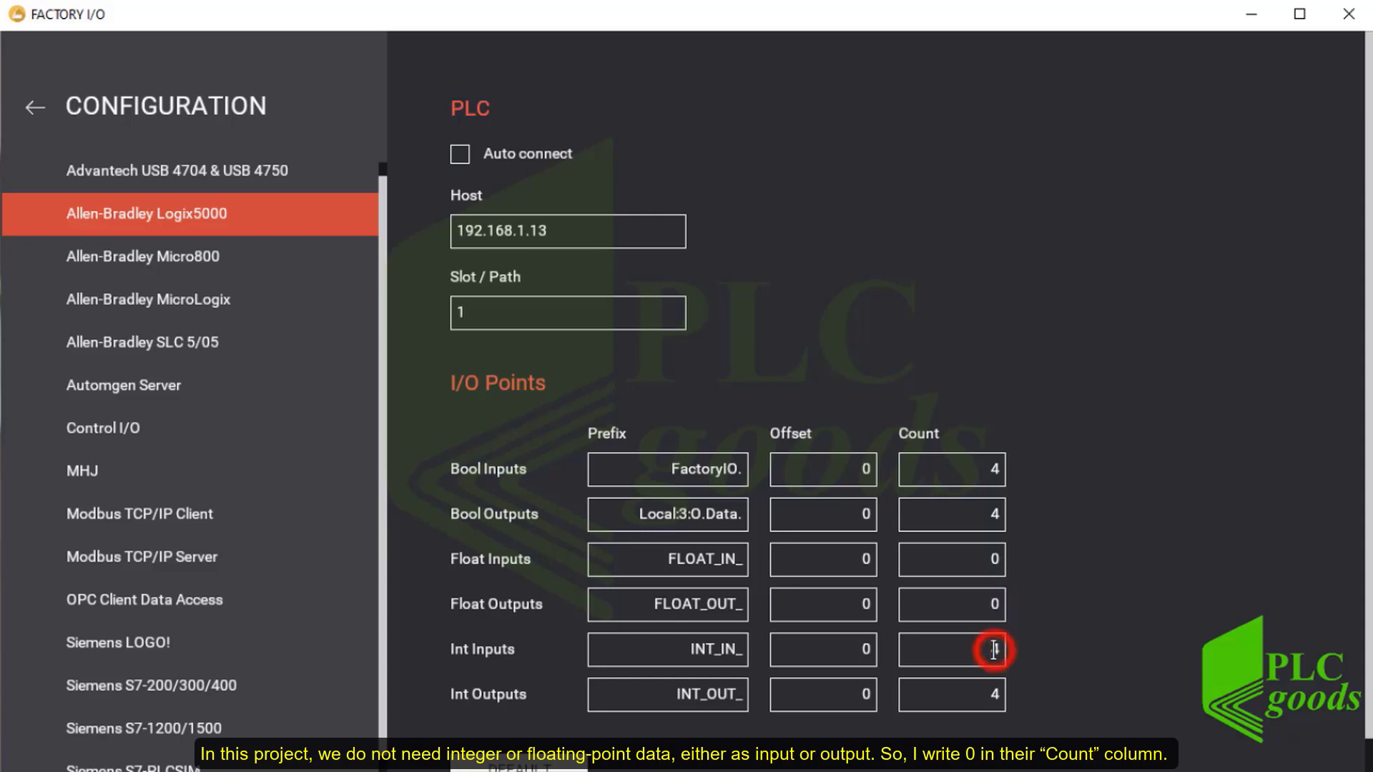
{"action": "type", "text": "0"}
{"action": "double_click", "coordinate": [997, 693]}
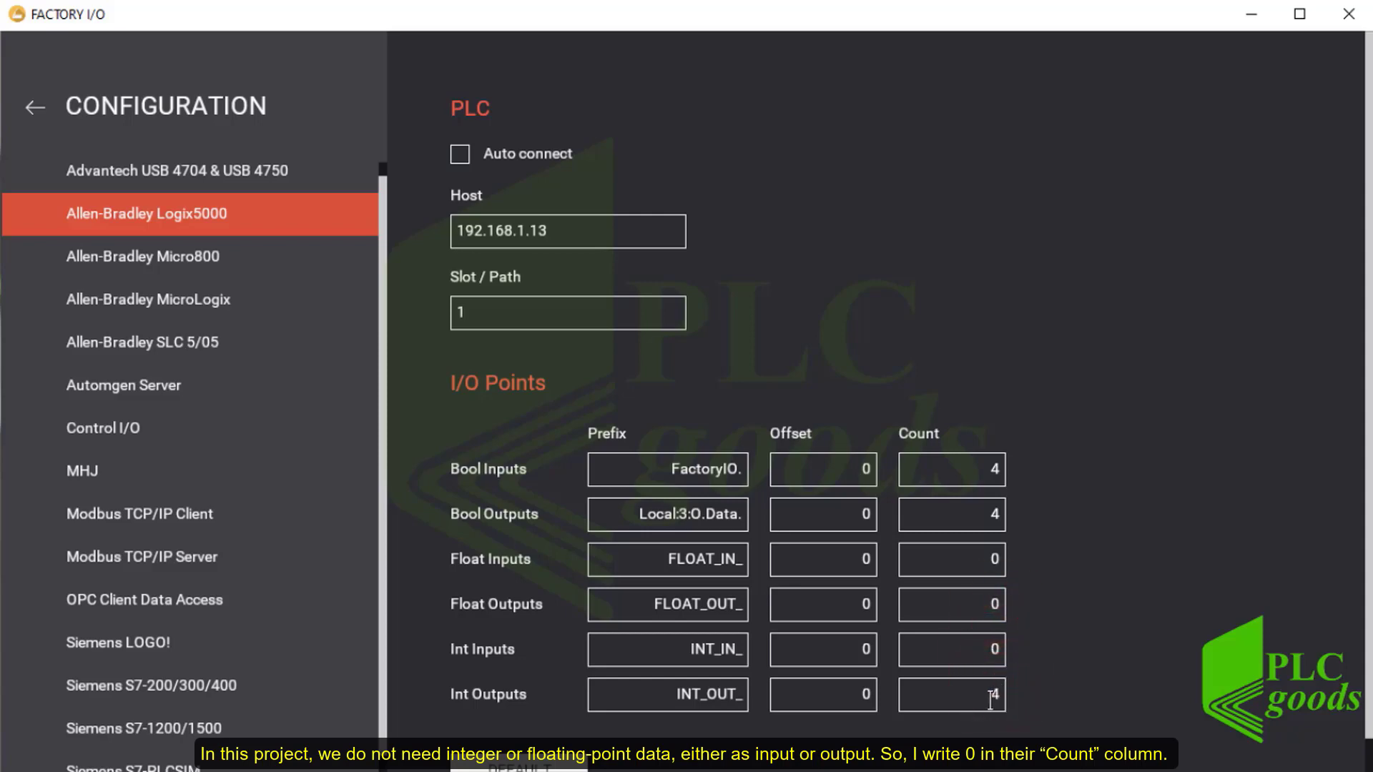
{"action": "type", "text": "0"}
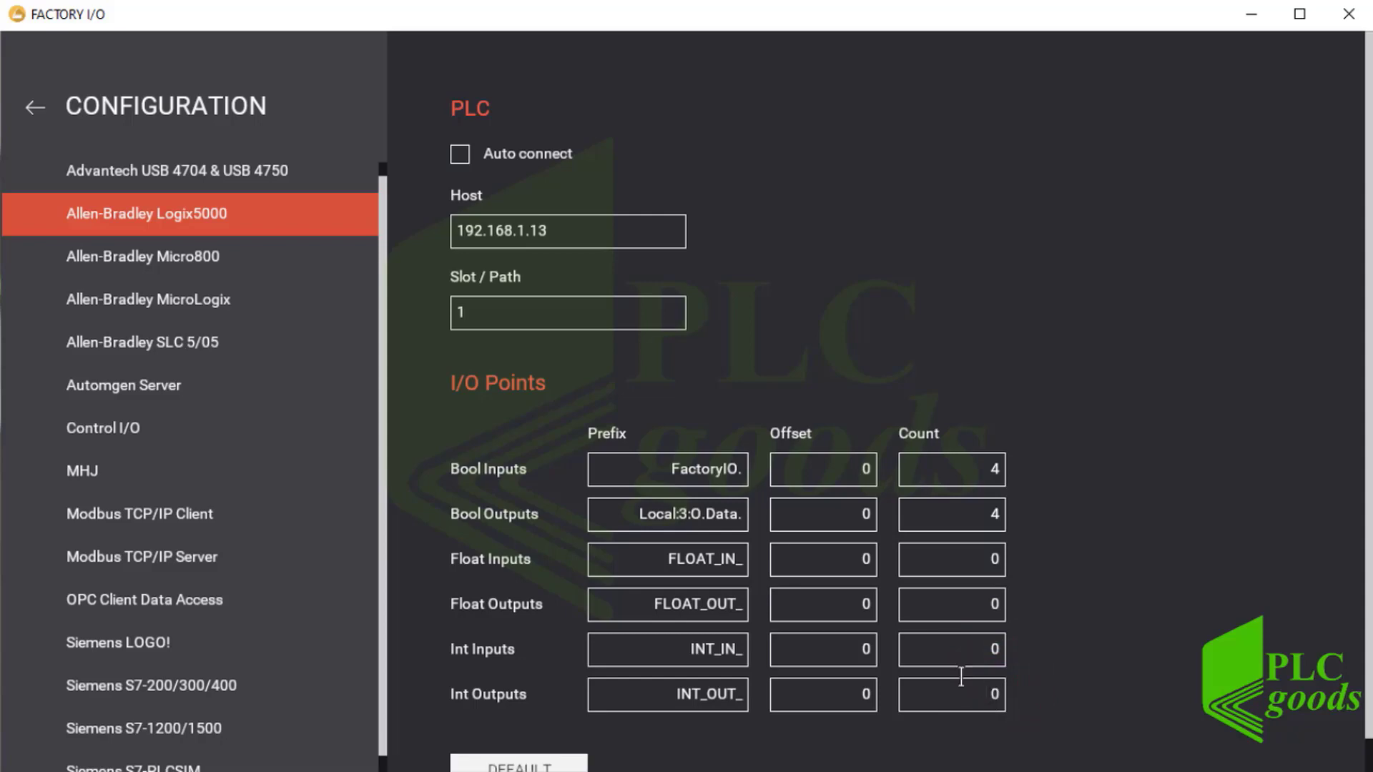
Connect the driver and map Stop Button 1 to FactoryIO.0, Start Button 1 to FactoryIO.1 and Belt Conveyor (4m) 1 to Local:3:O.Data.0.
{"action": "left_click", "coordinate": [39, 113]}
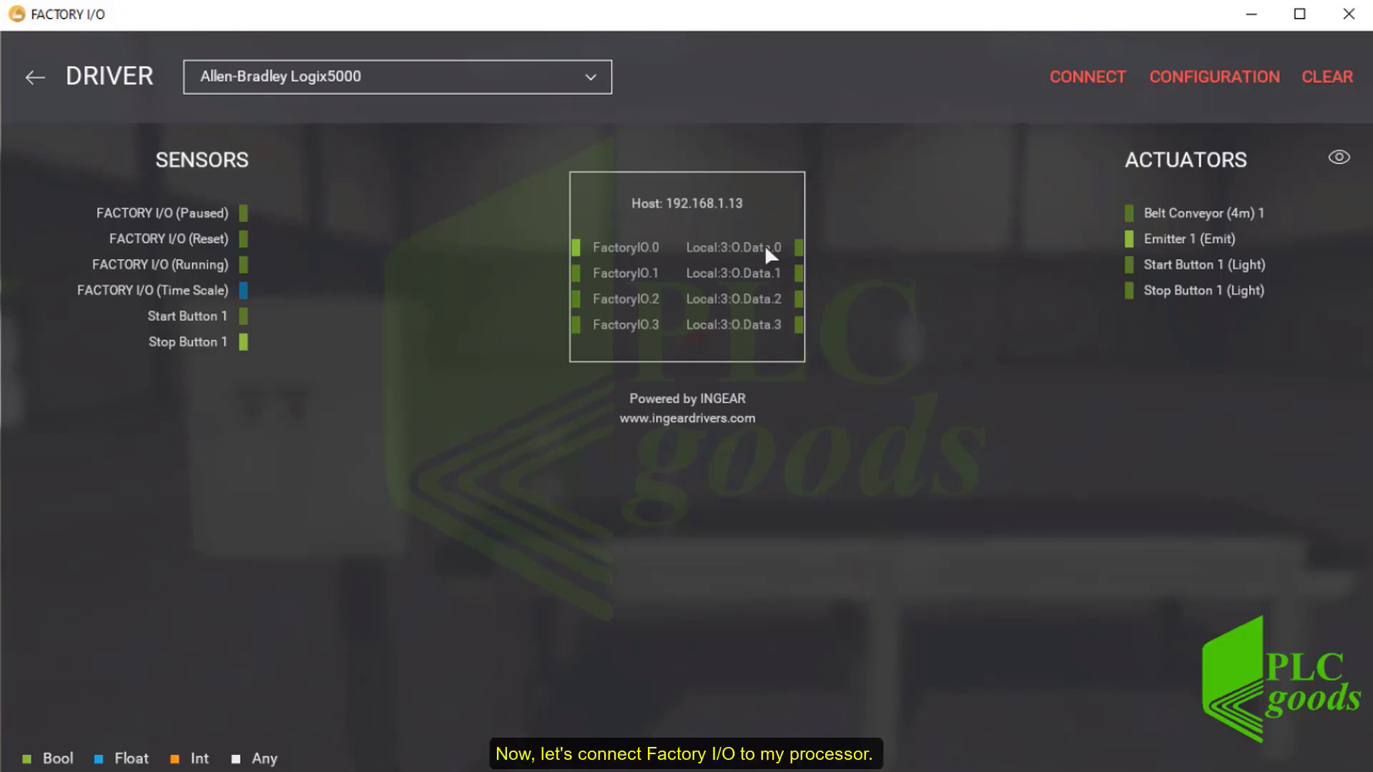
{"action": "left_click", "coordinate": [1080, 74]}
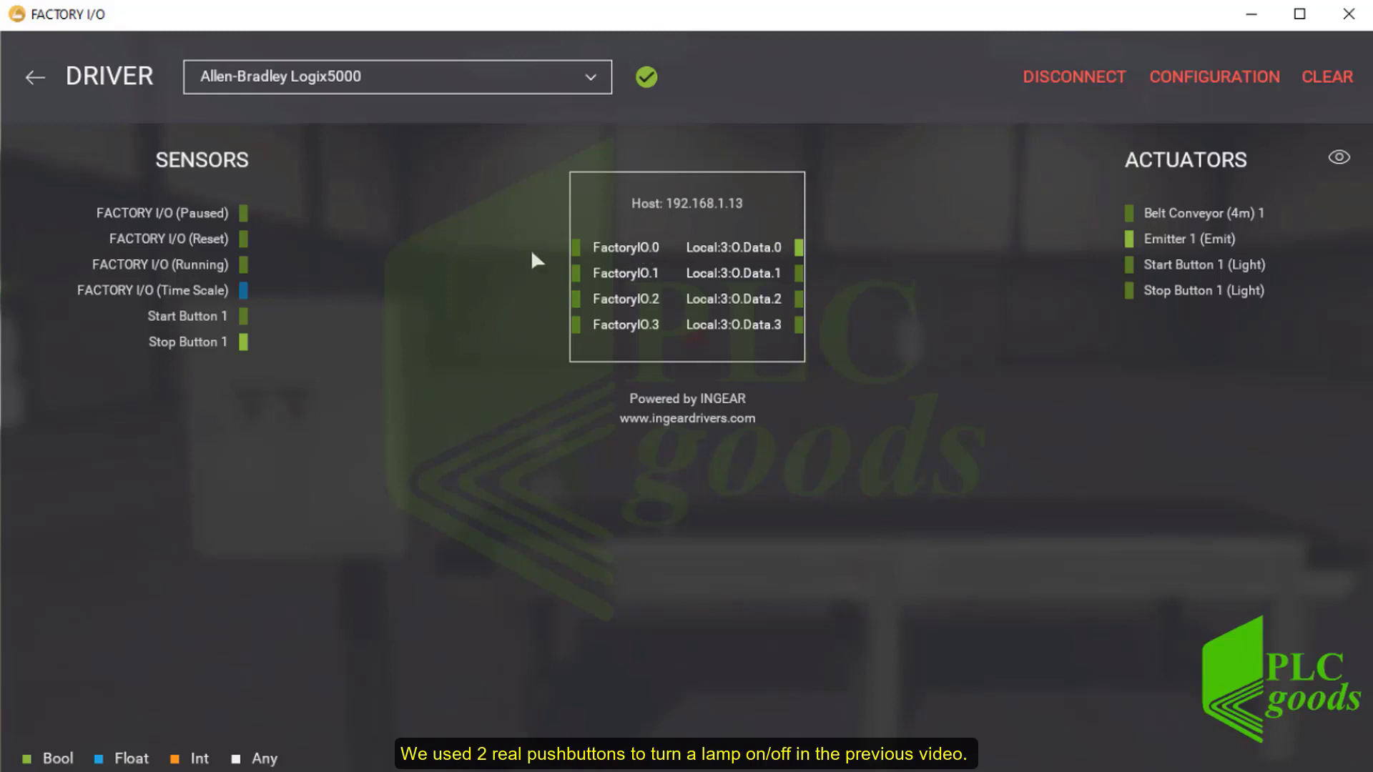
{"action": "left_click_drag", "start_coordinate": [190, 319], "coordinate": [514, 244]}
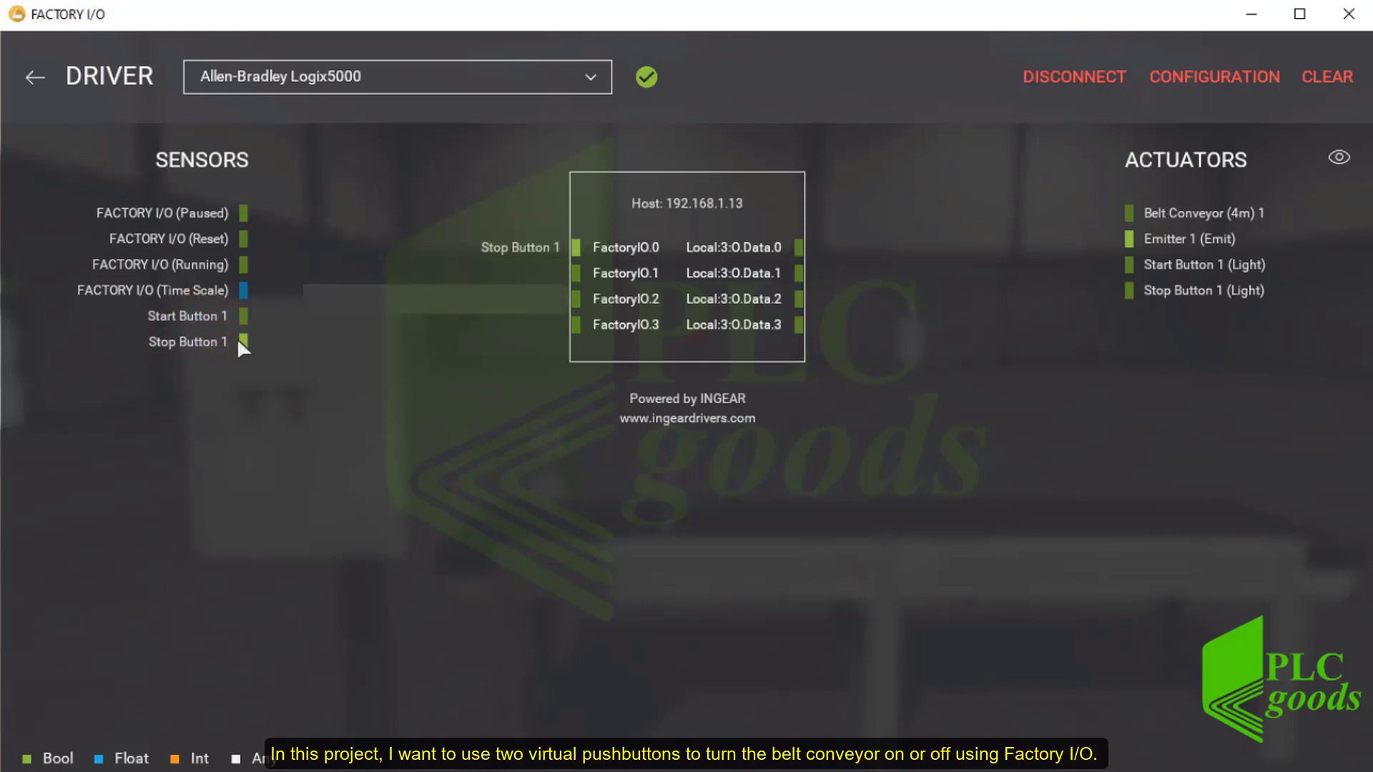
{"action": "left_click_drag", "start_coordinate": [188, 319], "coordinate": [561, 272]}
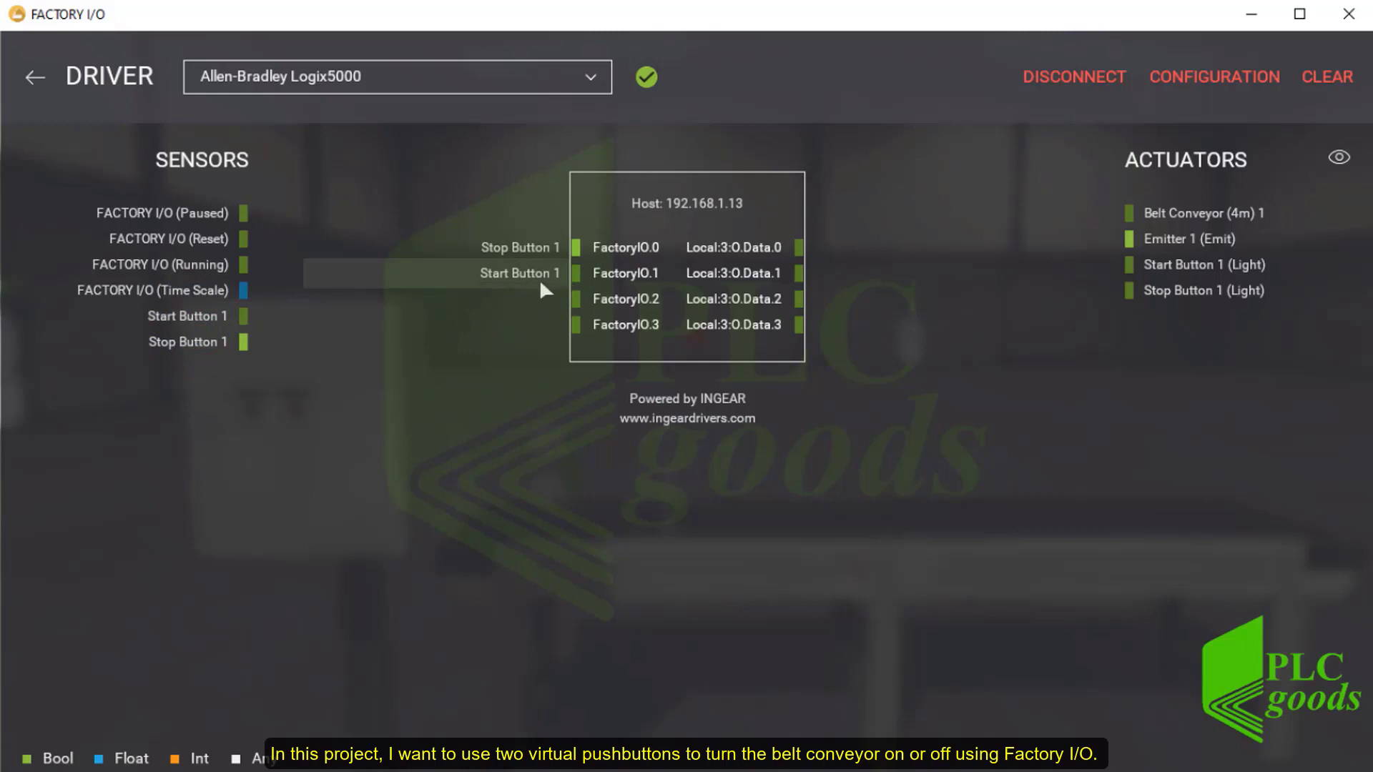
{"action": "left_click_drag", "start_coordinate": [1165, 213], "coordinate": [802, 244]}
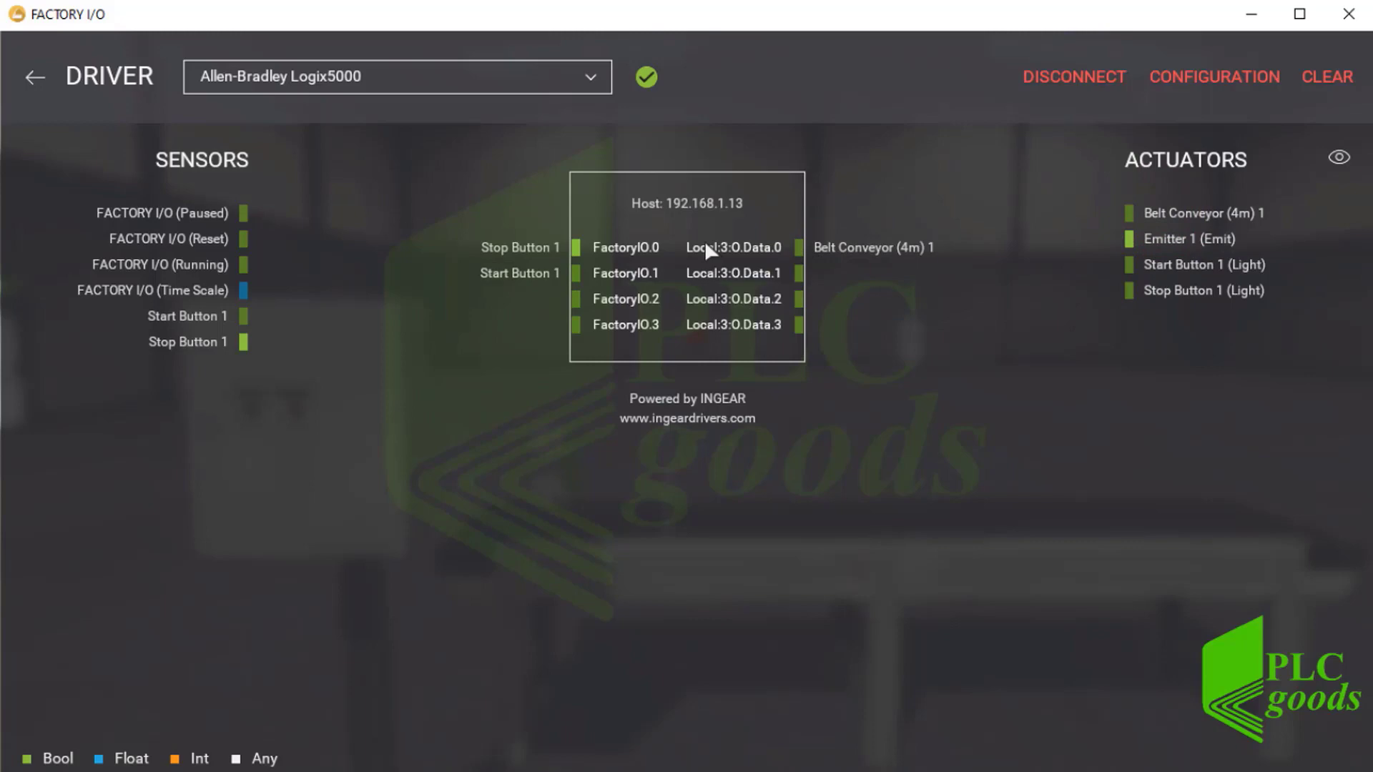
Return to the scene and inspect the sensor tag labels and the actuator tag labels around the control box and conveyor.
{"action": "left_click", "coordinate": [26, 75]}
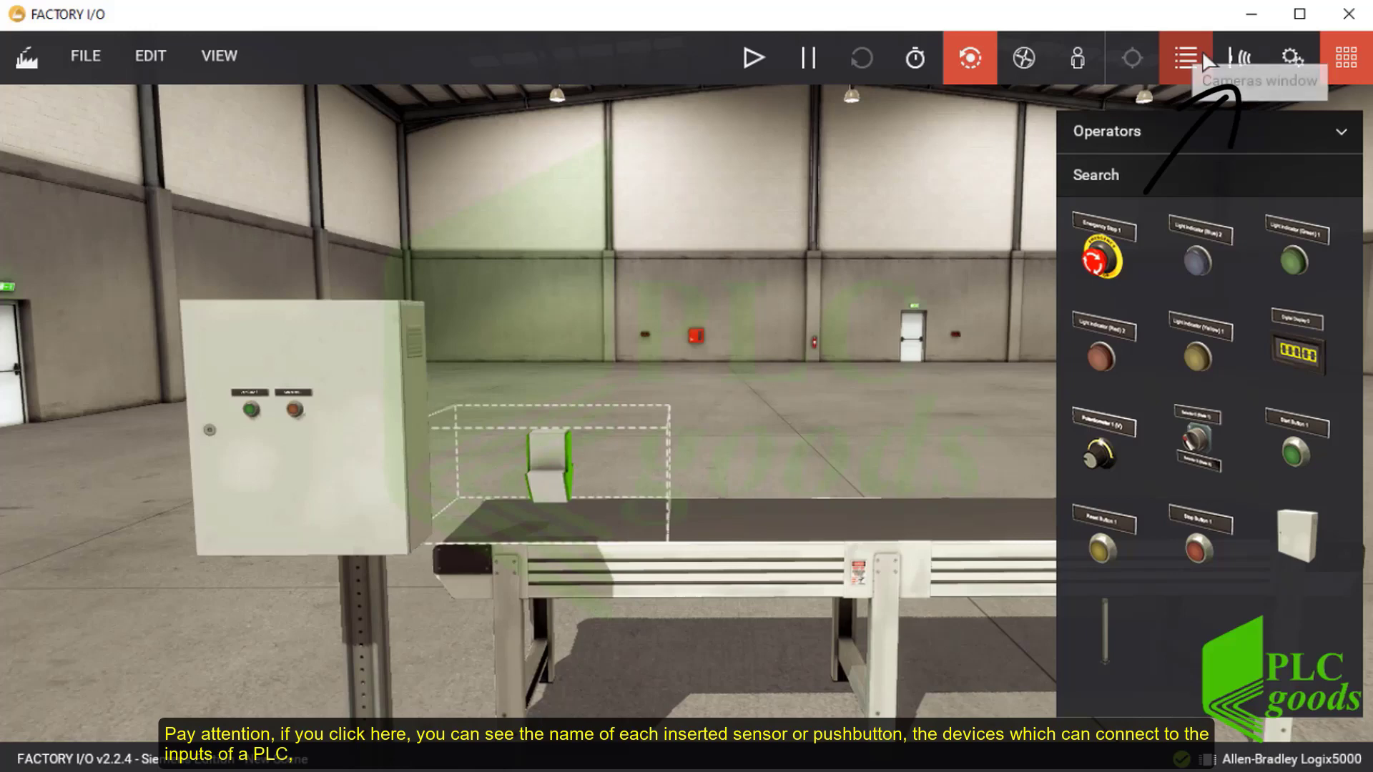
{"action": "left_click", "coordinate": [1242, 72]}
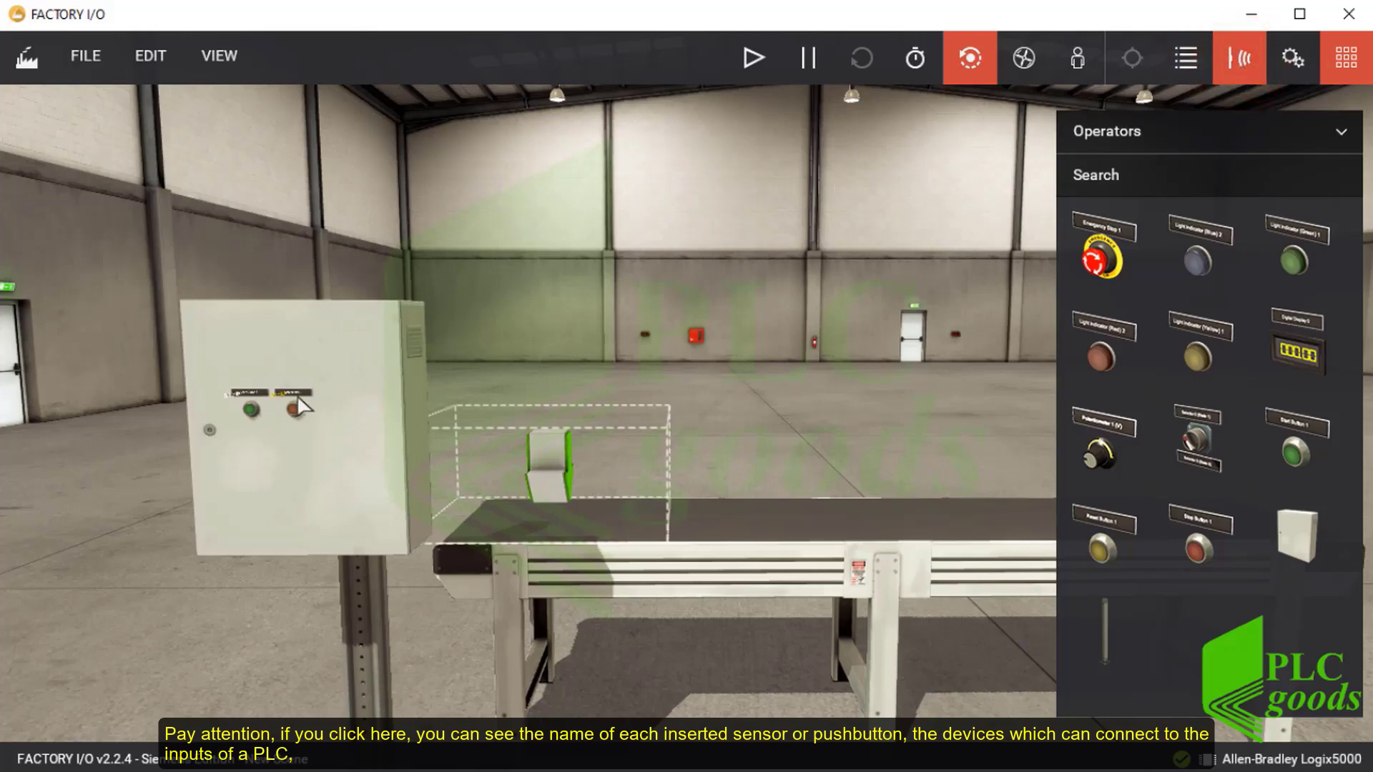
{"action": "scroll", "coordinate": [254, 401], "scroll_direction": "up", "scroll_amount": 3}
{"action": "left_click_drag", "start_coordinate": [244, 409], "coordinate": [205, 377]}
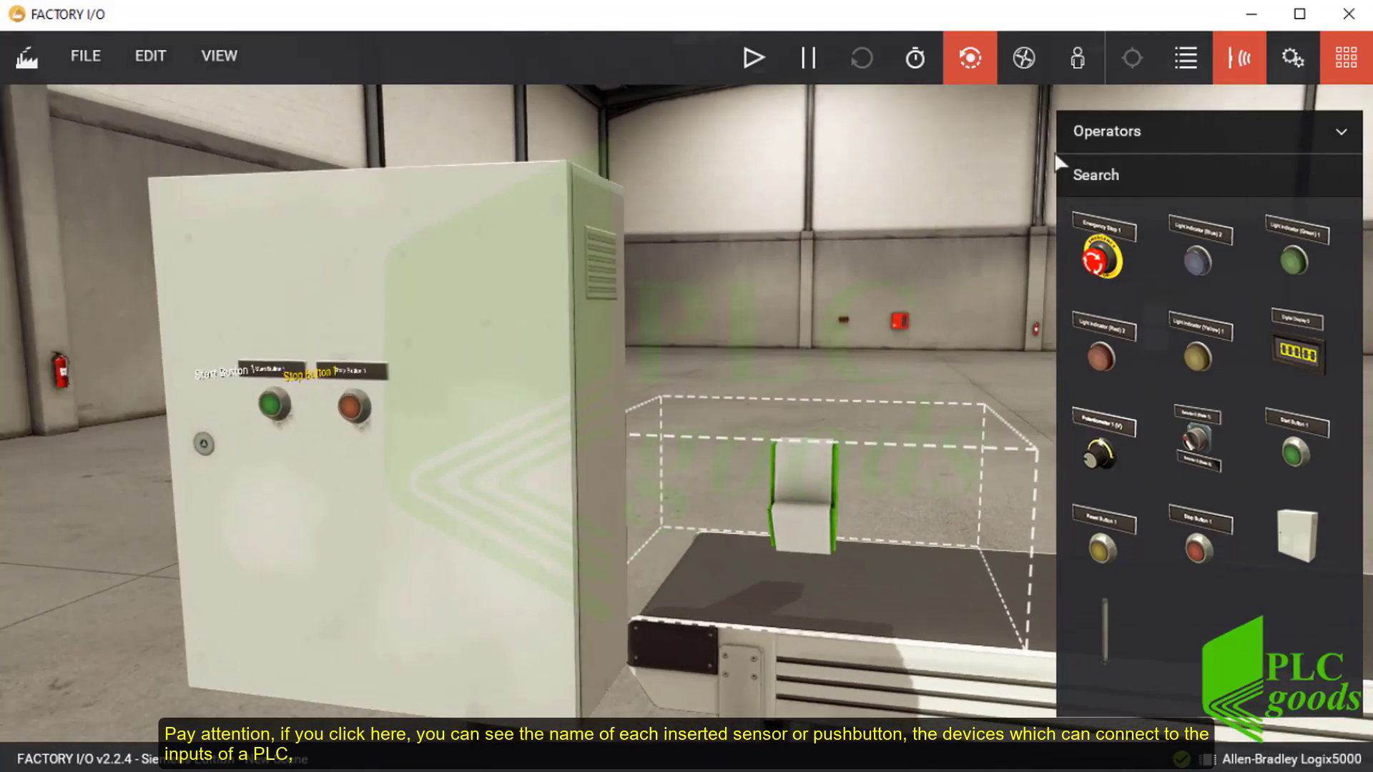
{"action": "left_click", "coordinate": [1293, 69]}
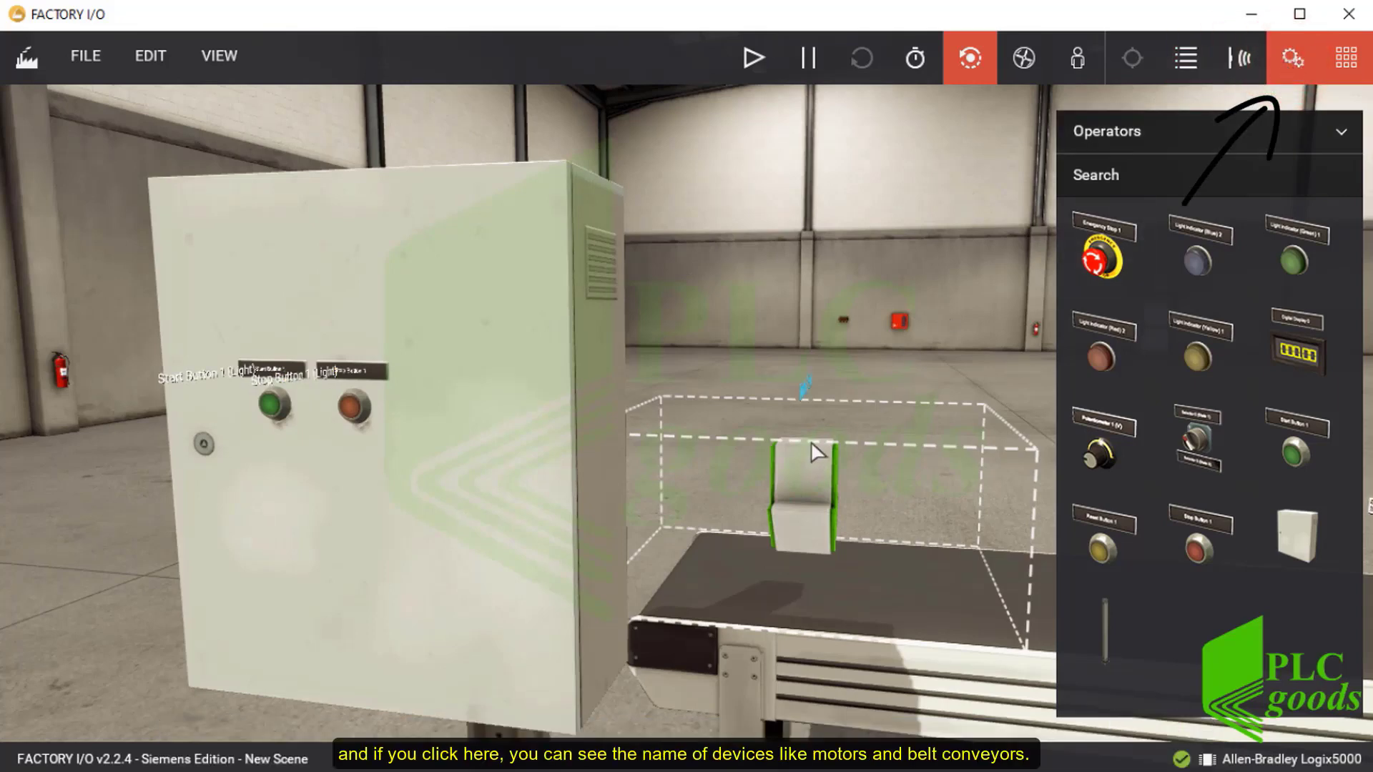
{"action": "scroll", "coordinate": [770, 398], "scroll_direction": "down", "scroll_amount": 3}
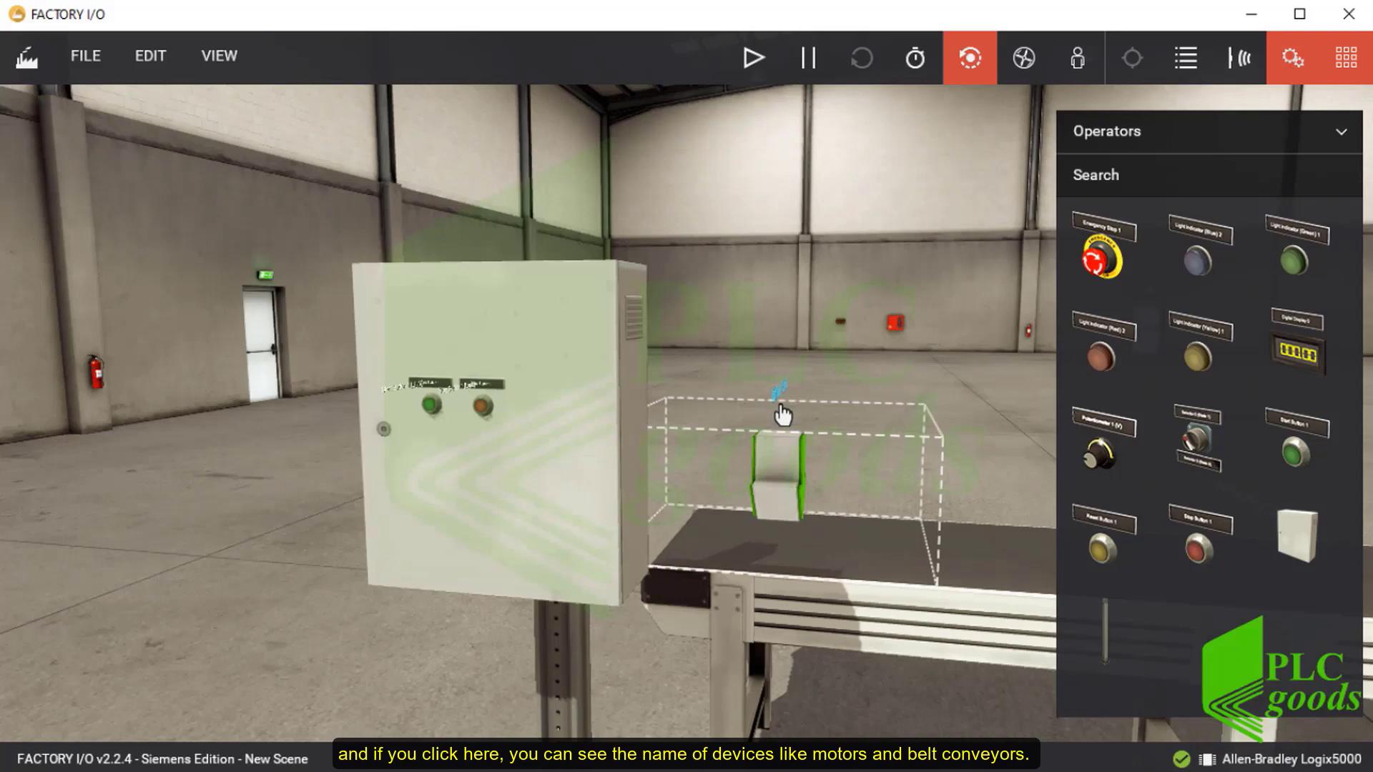
{"action": "left_click", "coordinate": [1281, 60]}
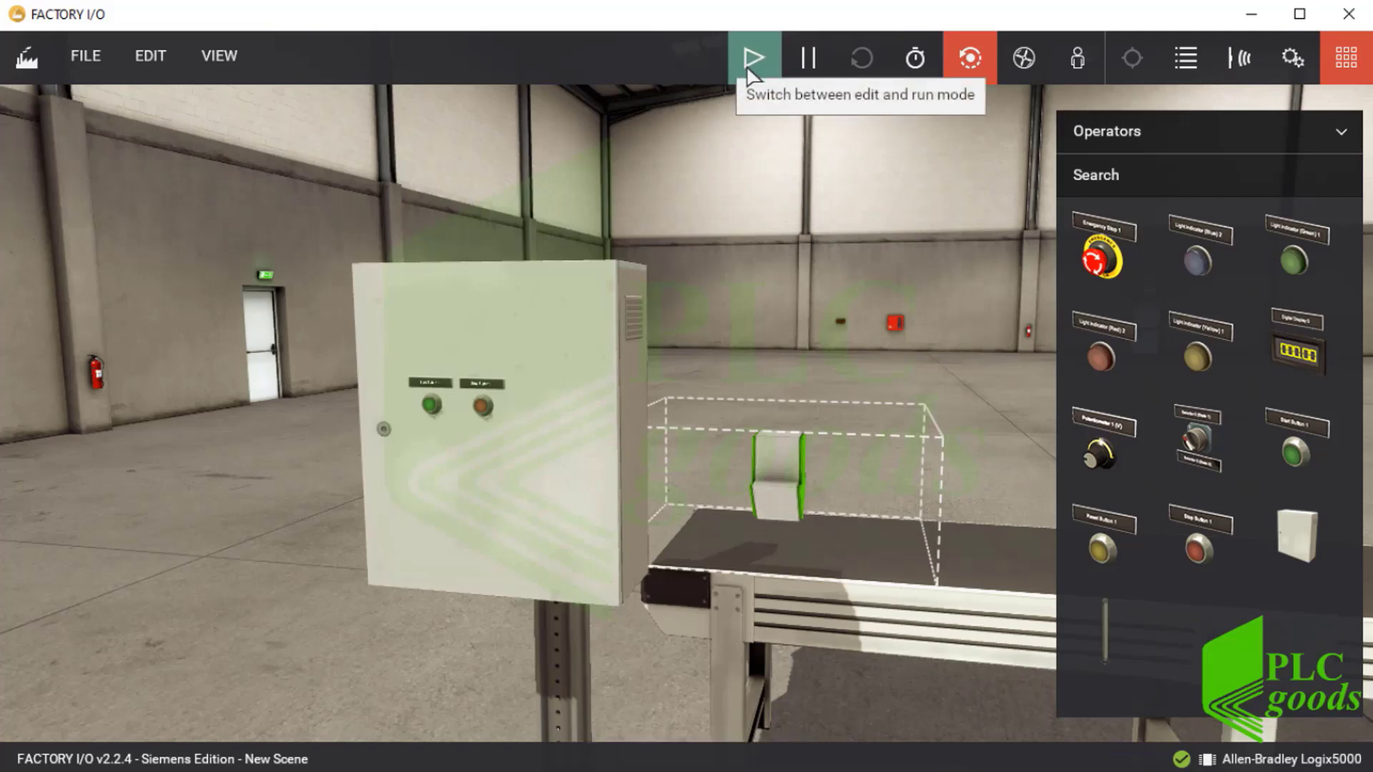
Run the scene and show the remote RSLogix 5000 ladder beside it in a restored window, with the Start2 contact selected.
{"action": "left_click", "coordinate": [748, 69]}
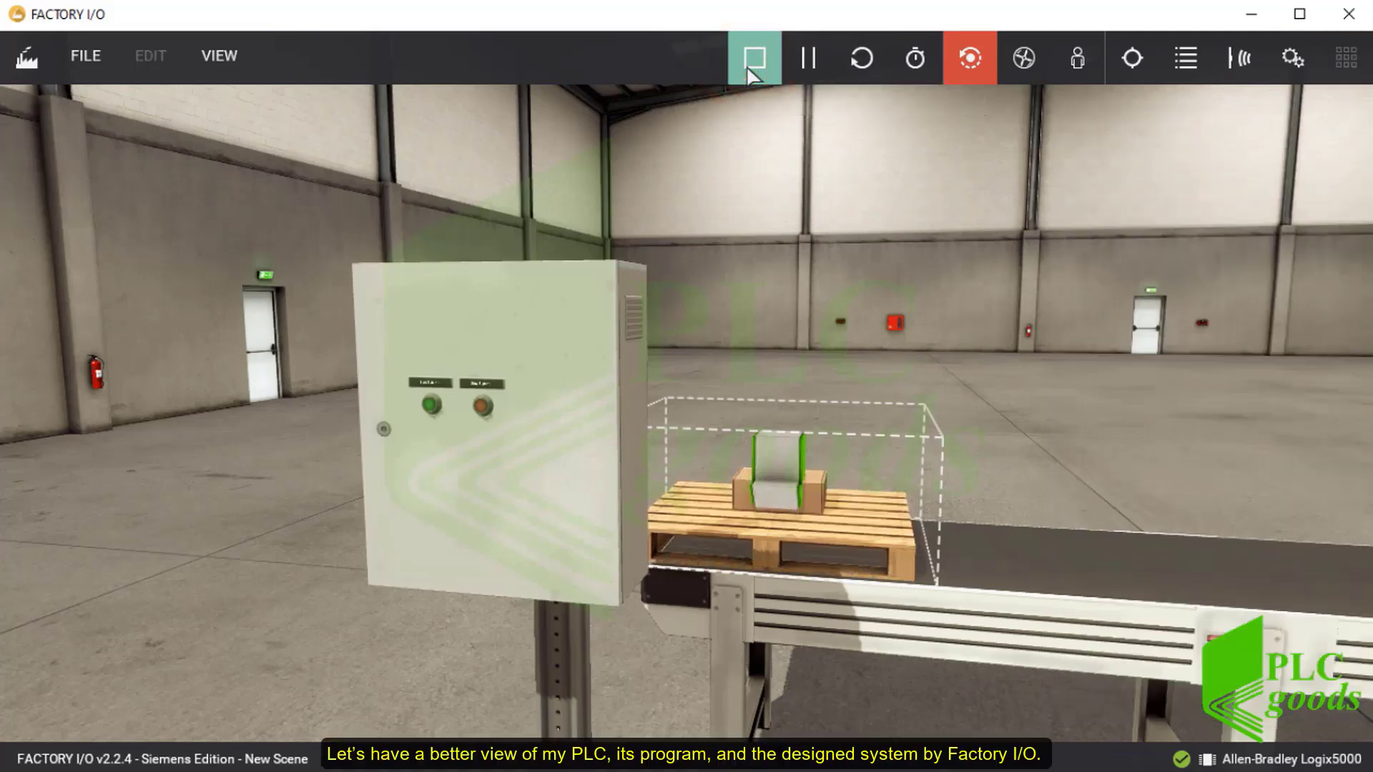
{"action": "key", "text": "alt+Tab"}
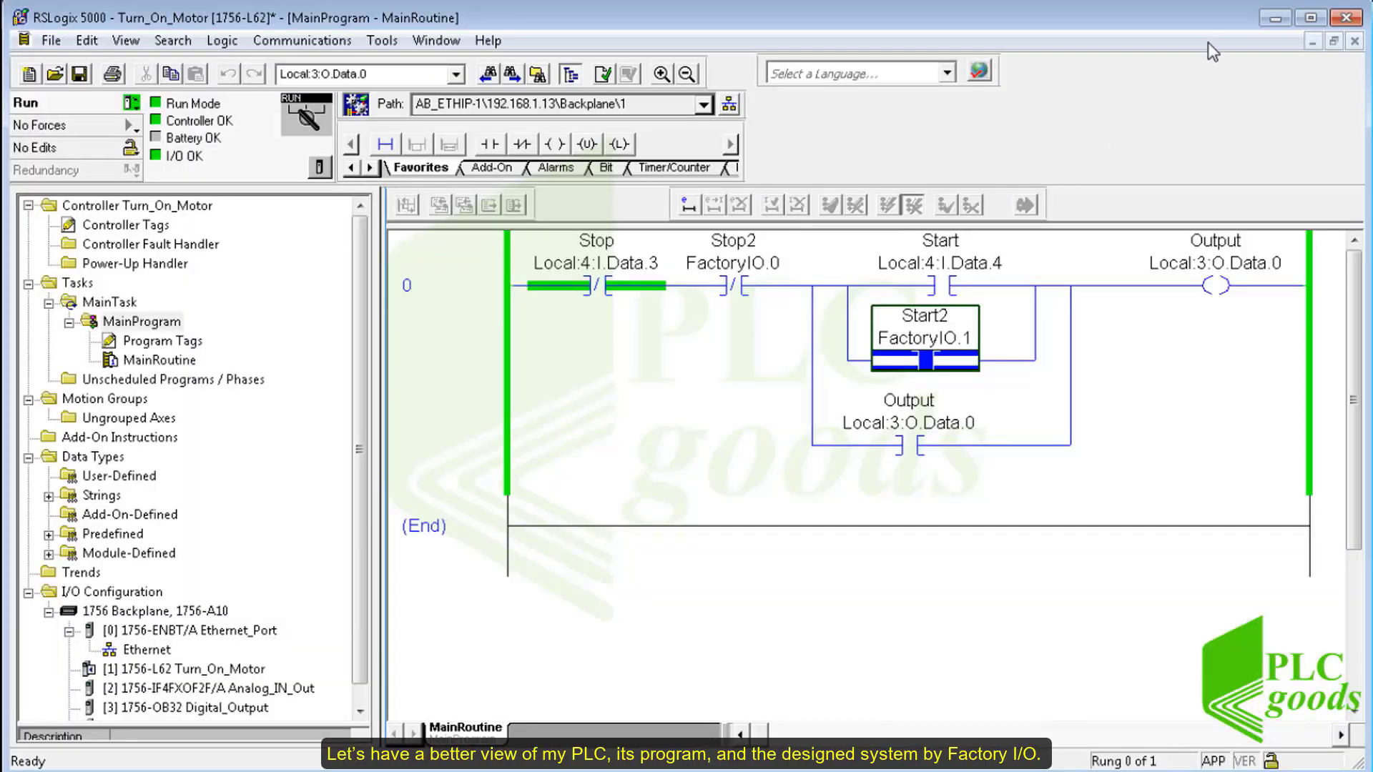
{"action": "mouse_move", "coordinate": [913, 7]}
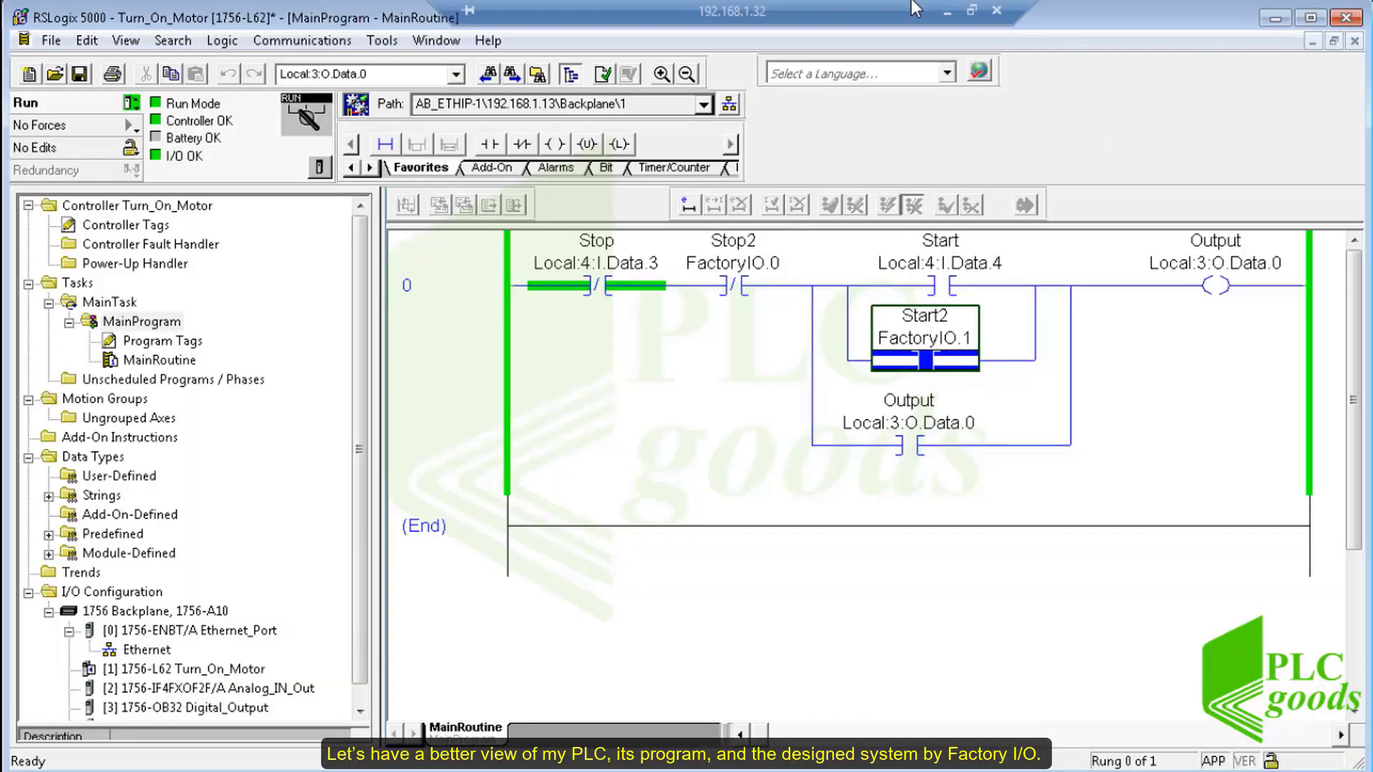
{"action": "left_click", "coordinate": [972, 13]}
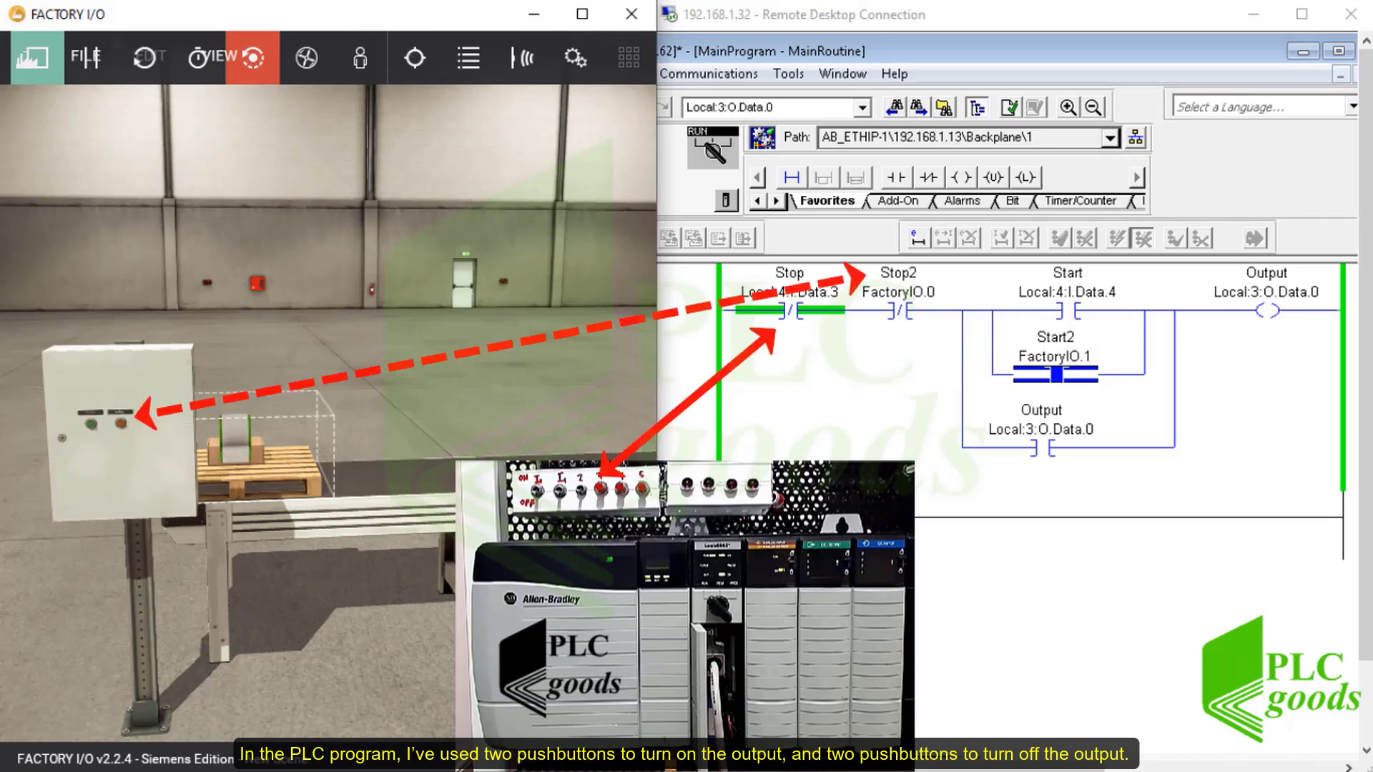
{"action": "left_click", "coordinate": [899, 311]}
{"action": "left_click", "coordinate": [1056, 374]}
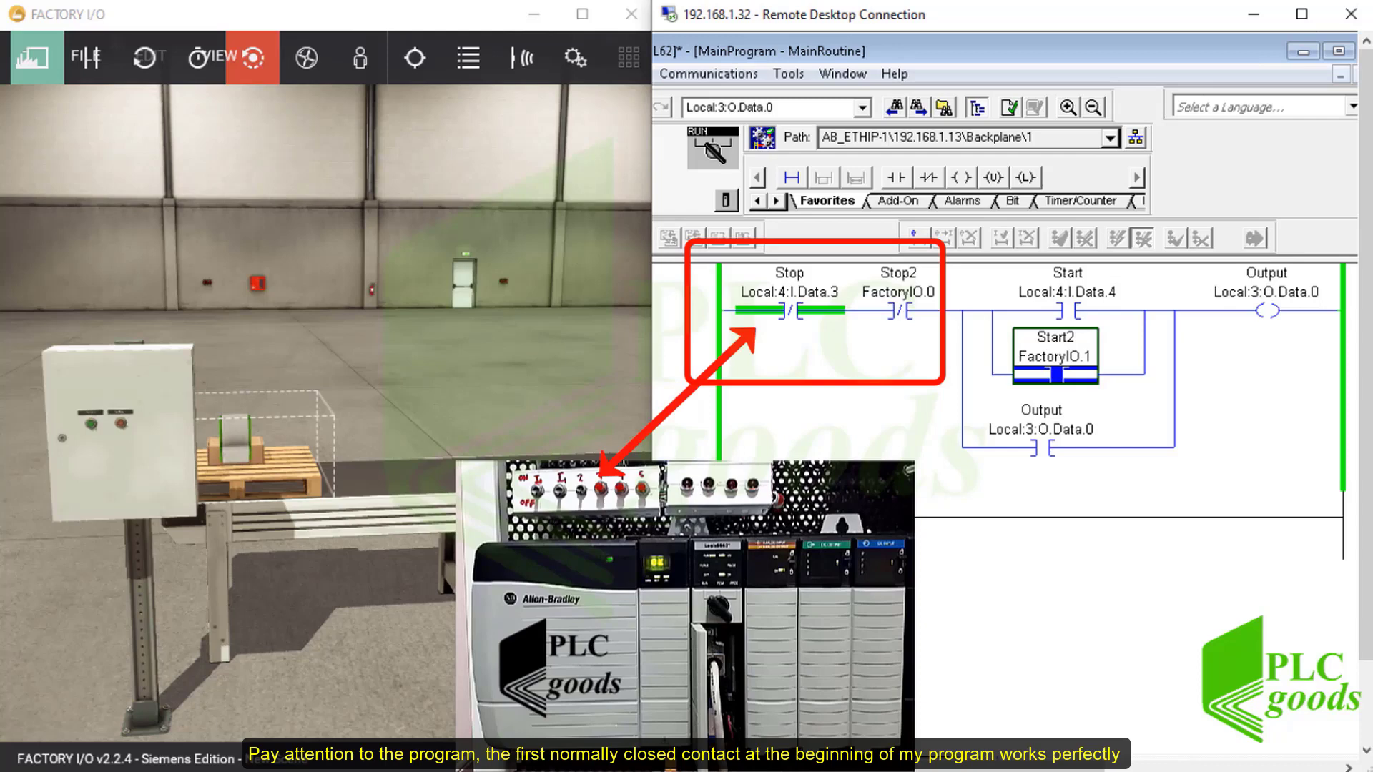
Test the scene's control box by operating its Start and Stop buttons alternately, ending with Start.
{"action": "left_click", "coordinate": [90, 424]}
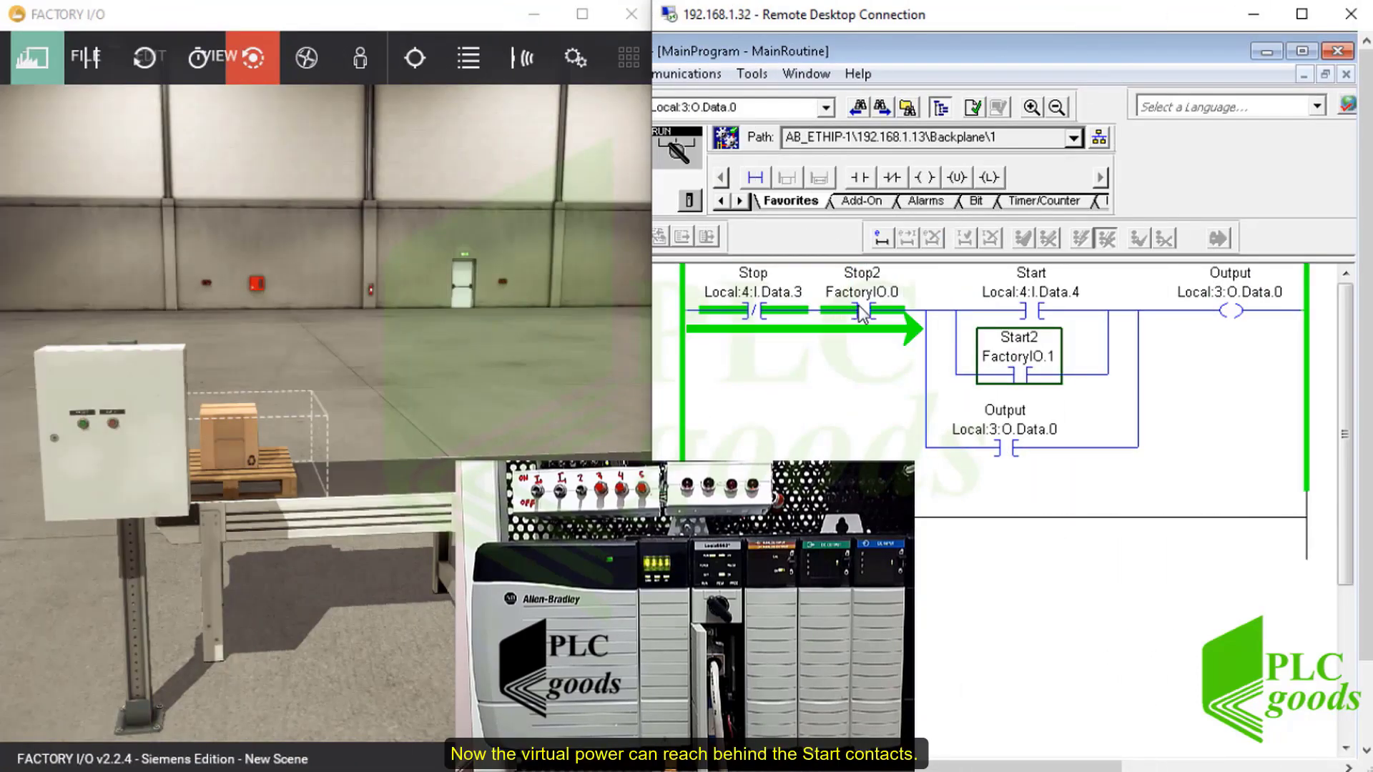
{"action": "left_click", "coordinate": [123, 443]}
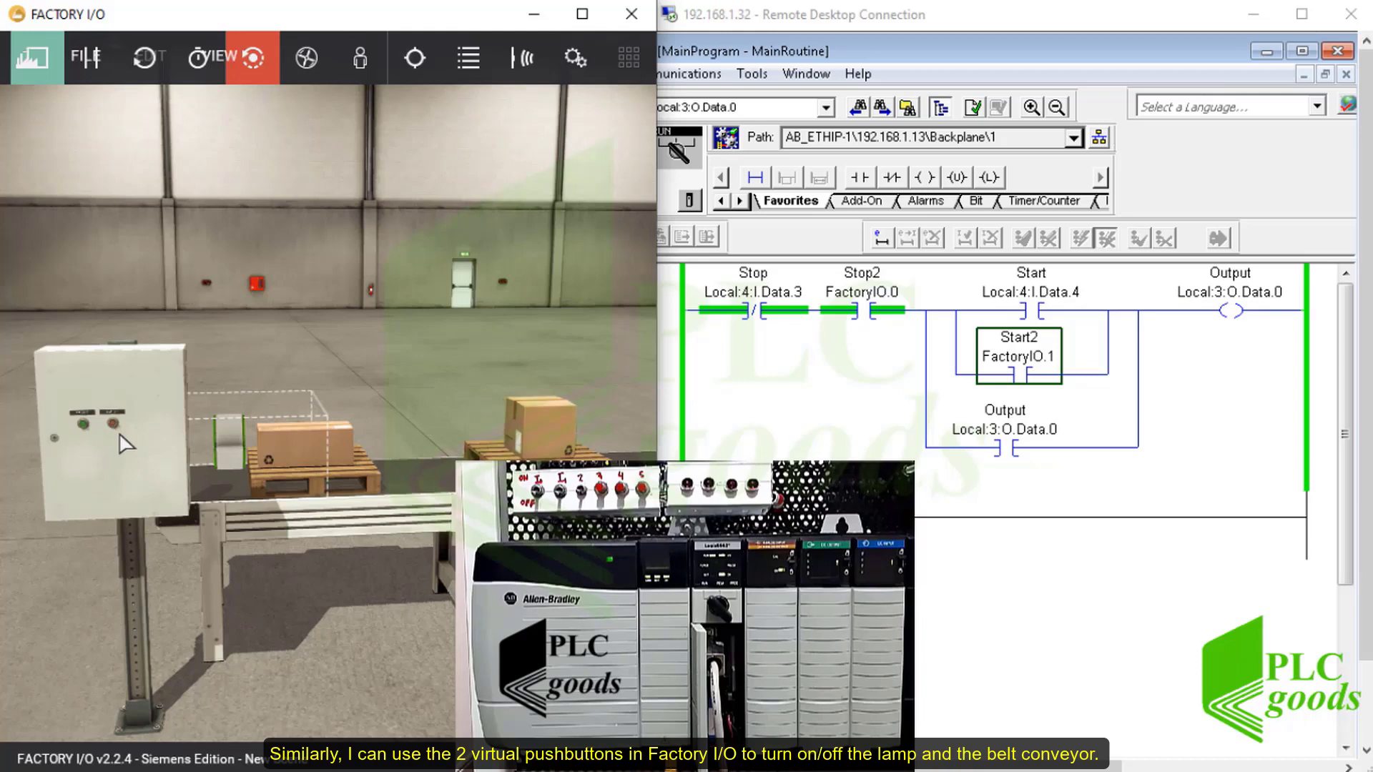
{"action": "left_click", "coordinate": [83, 427]}
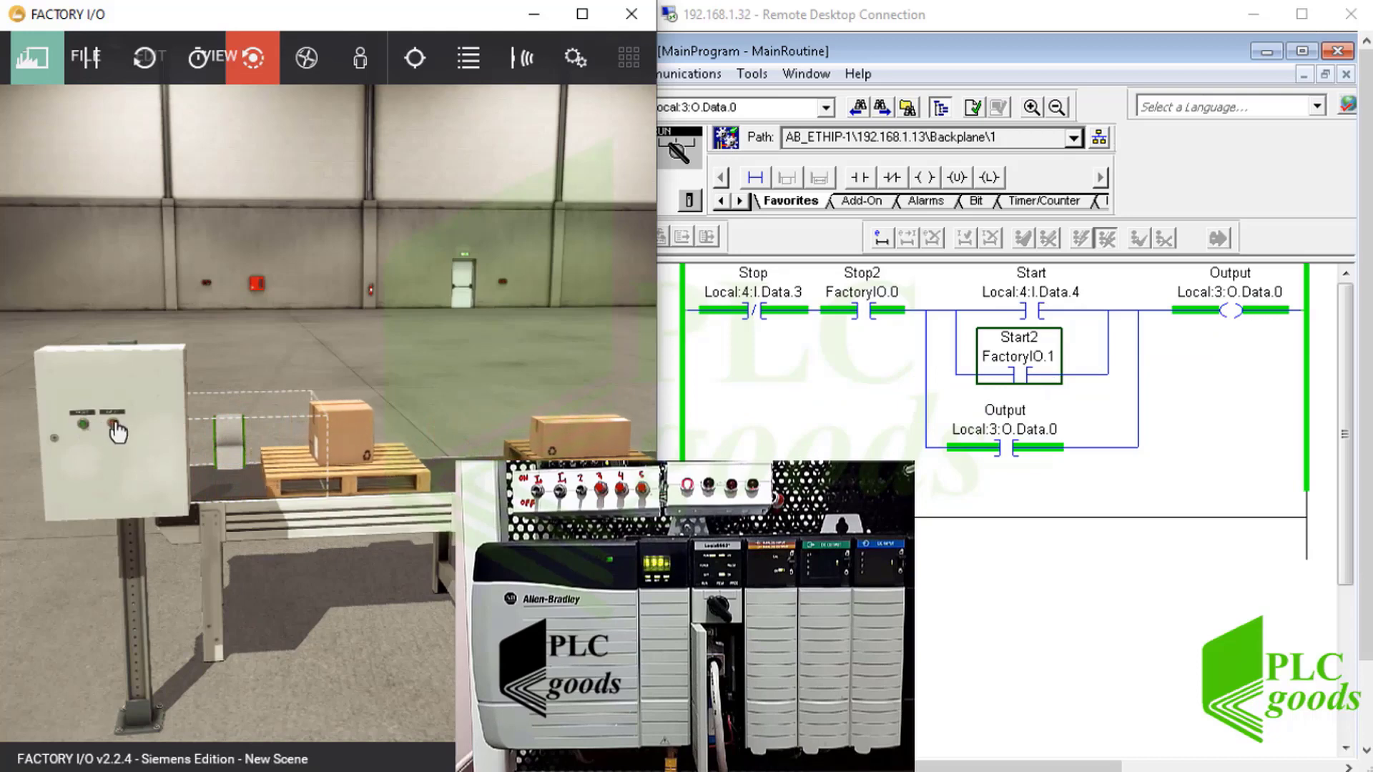
{"action": "left_click", "coordinate": [116, 428]}
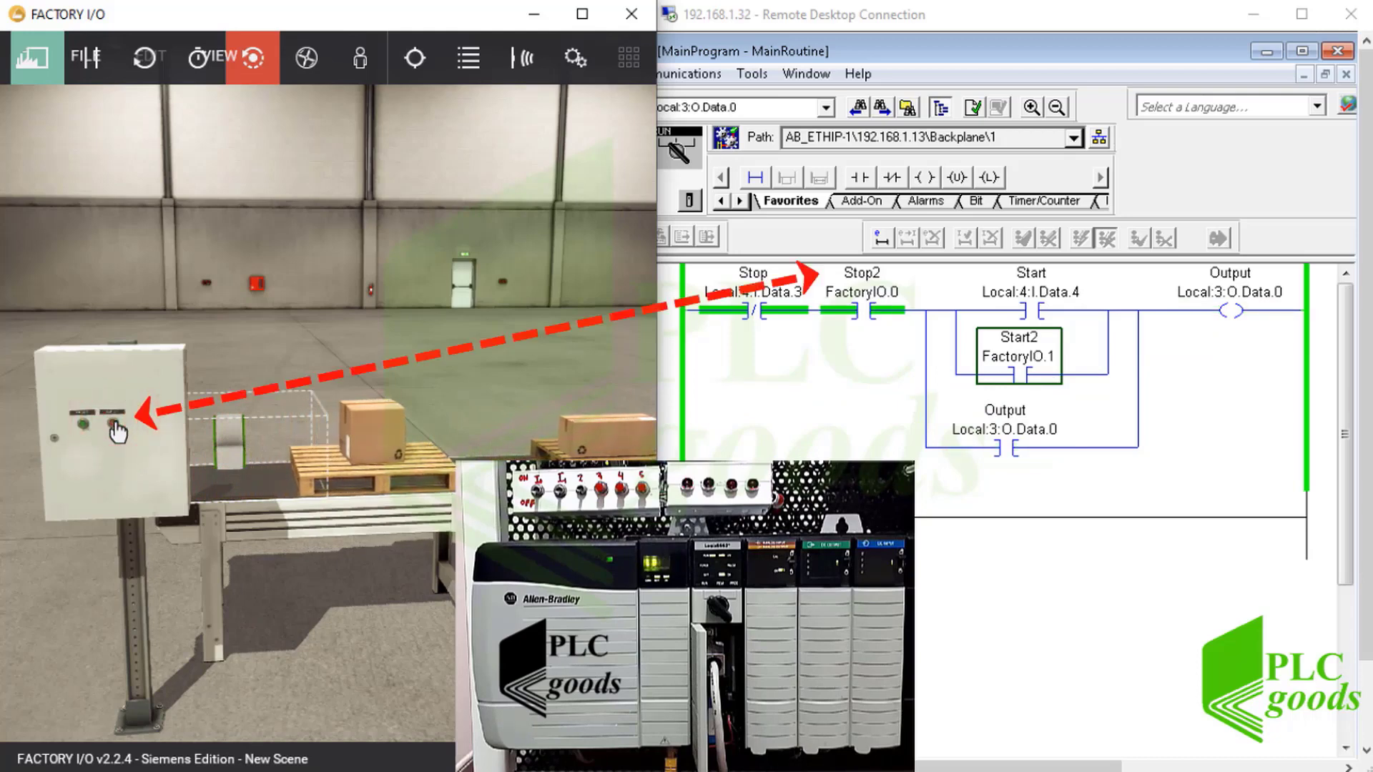
{"action": "left_click", "coordinate": [84, 426]}
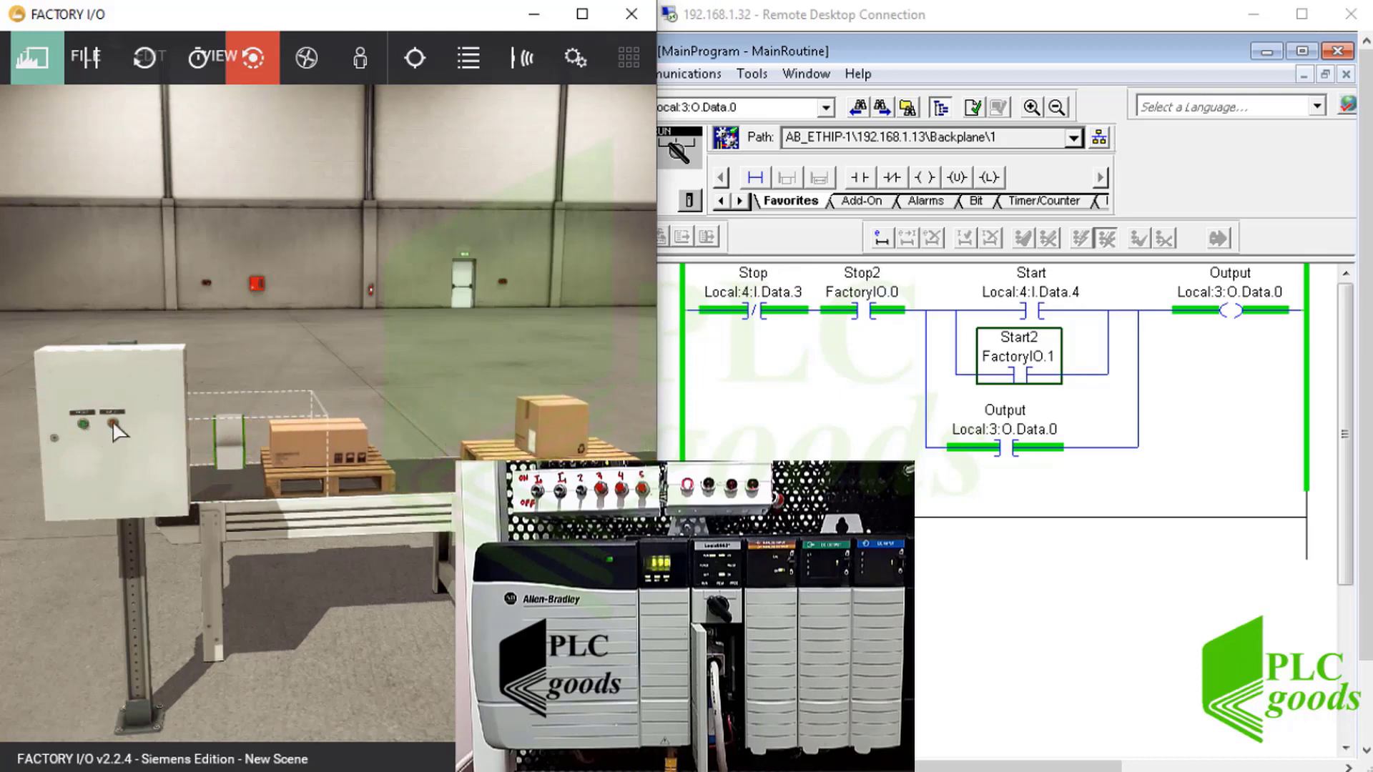
Operate the Stop button on the scene's control box.
{"action": "left_click", "coordinate": [115, 427]}
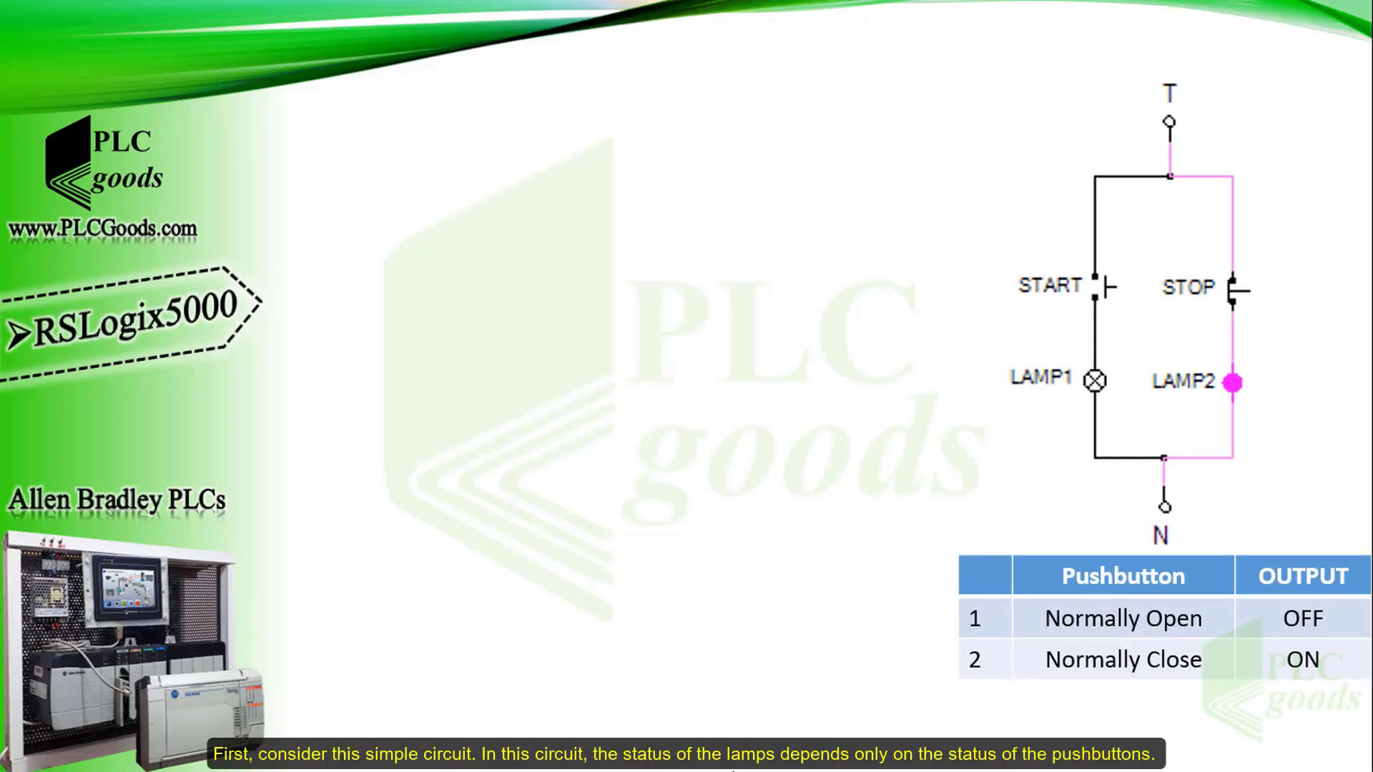
{"action": "left_click", "coordinate": [1145, 470]}
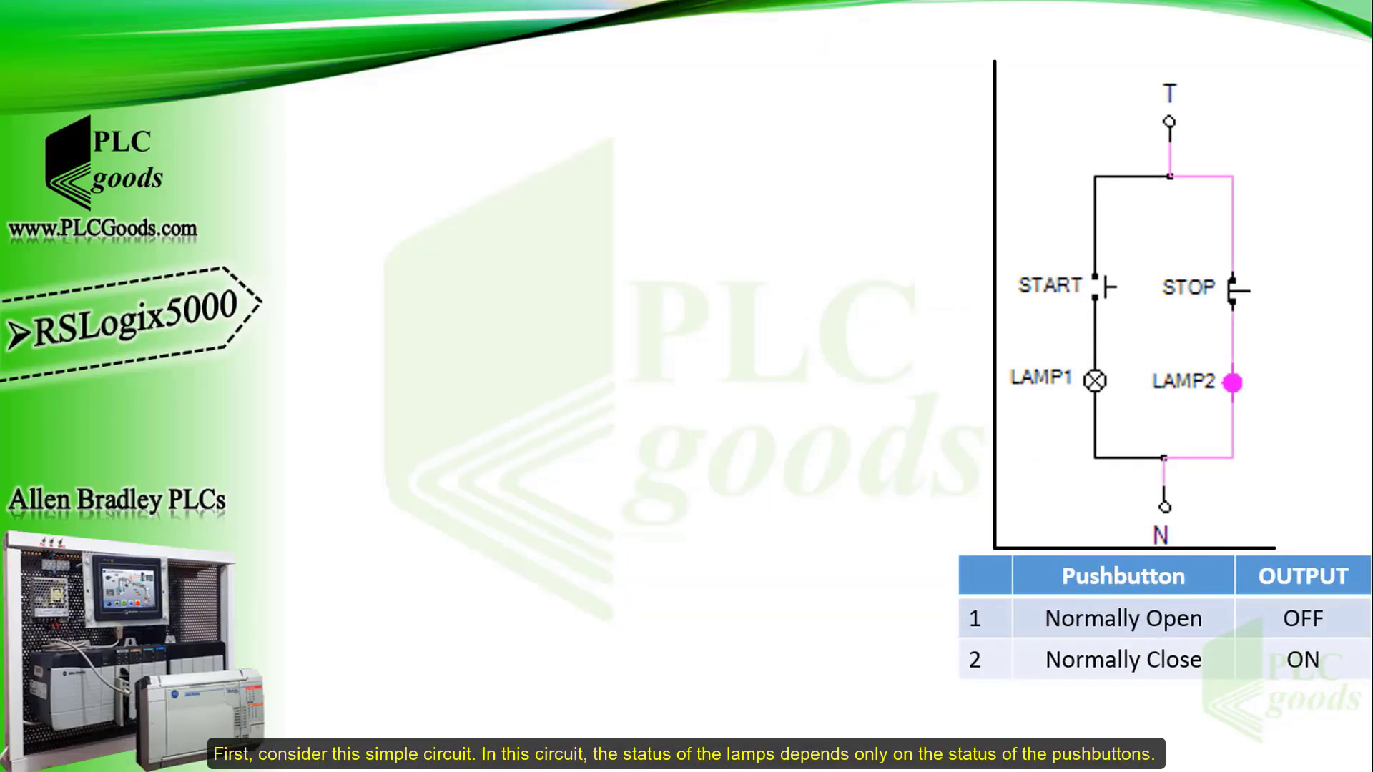
{"action": "left_click", "coordinate": [1106, 296]}
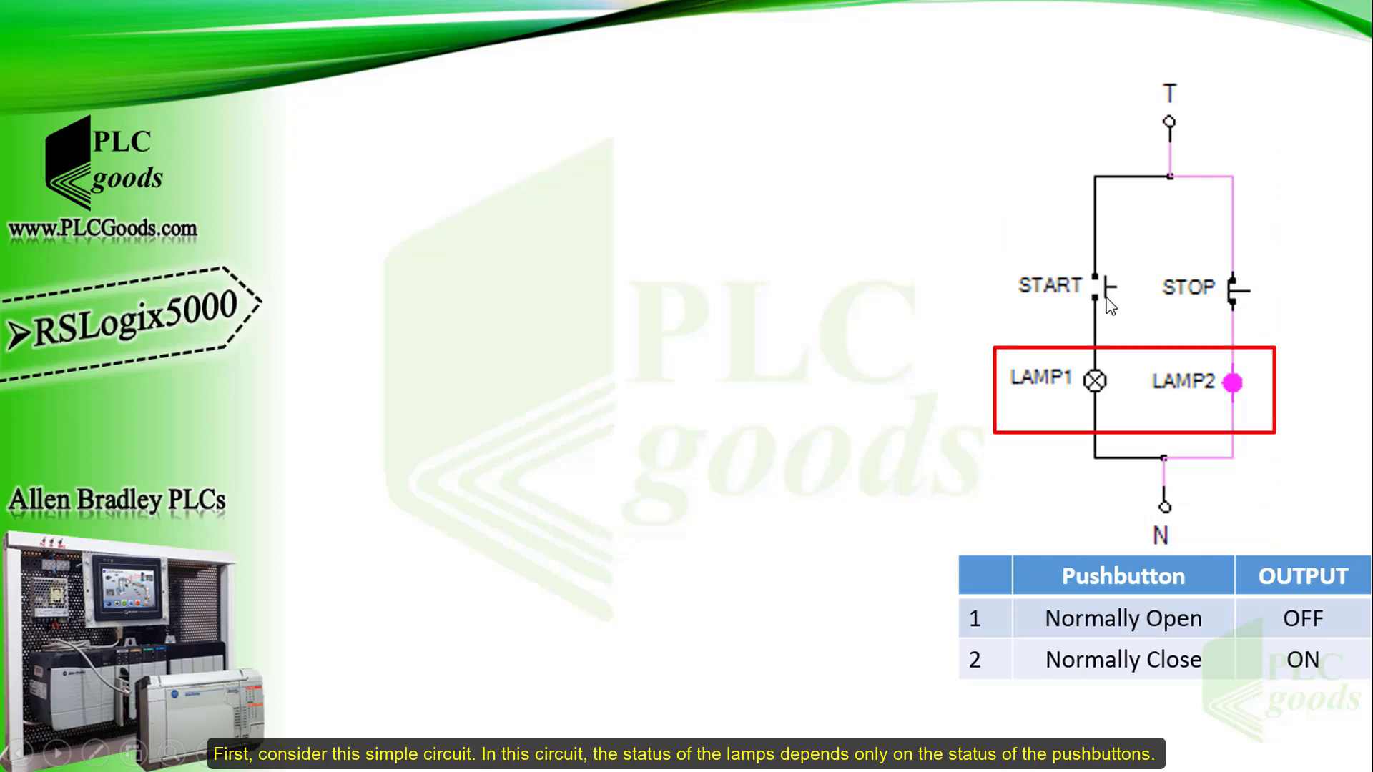
{"action": "left_click", "coordinate": [1108, 304]}
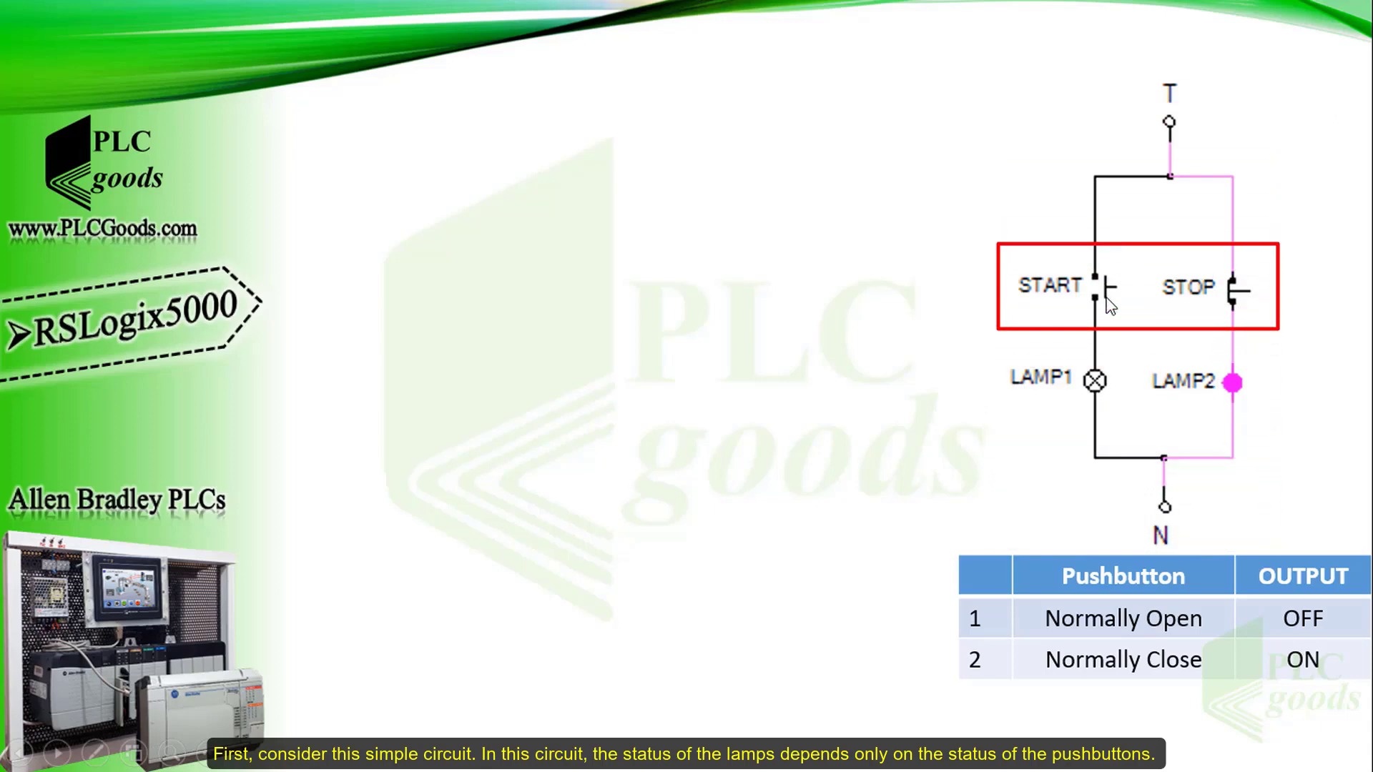
{"action": "left_click", "coordinate": [1108, 304]}
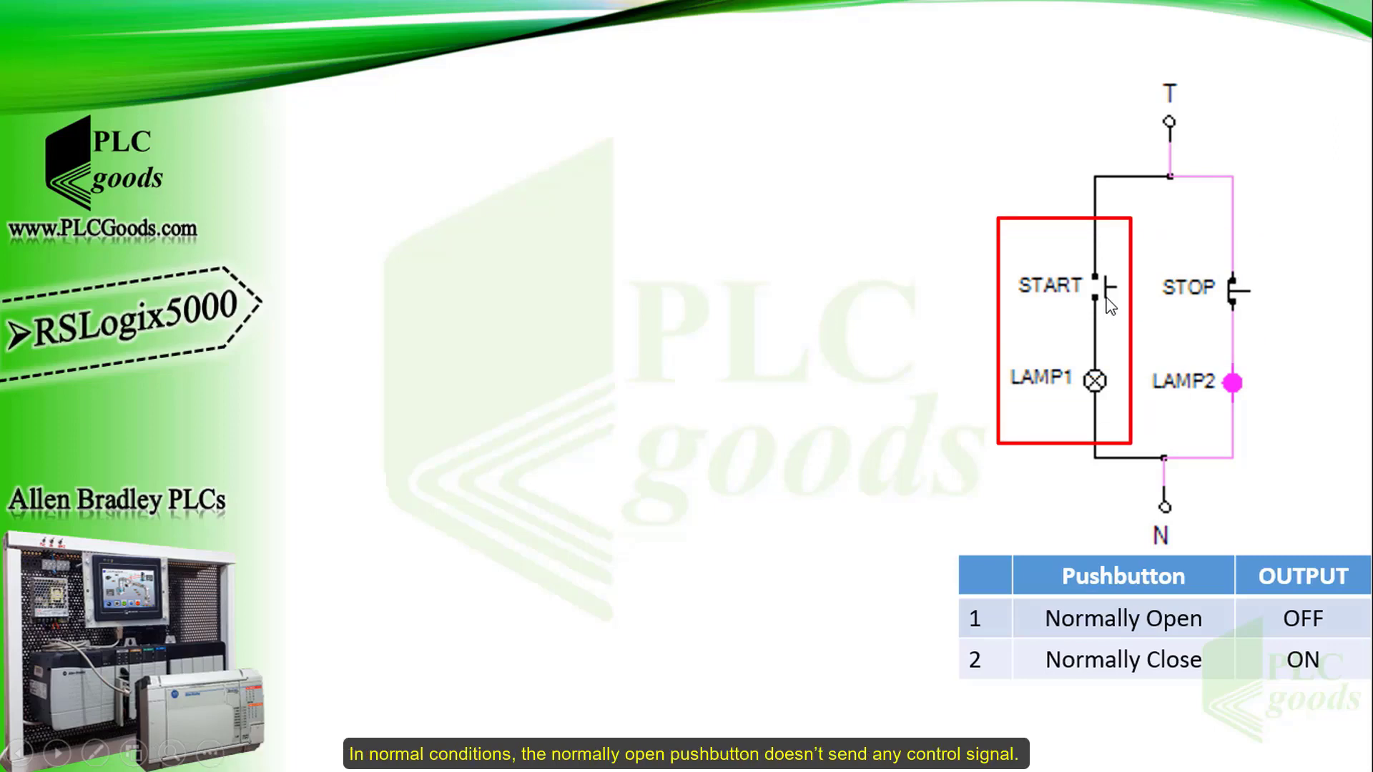
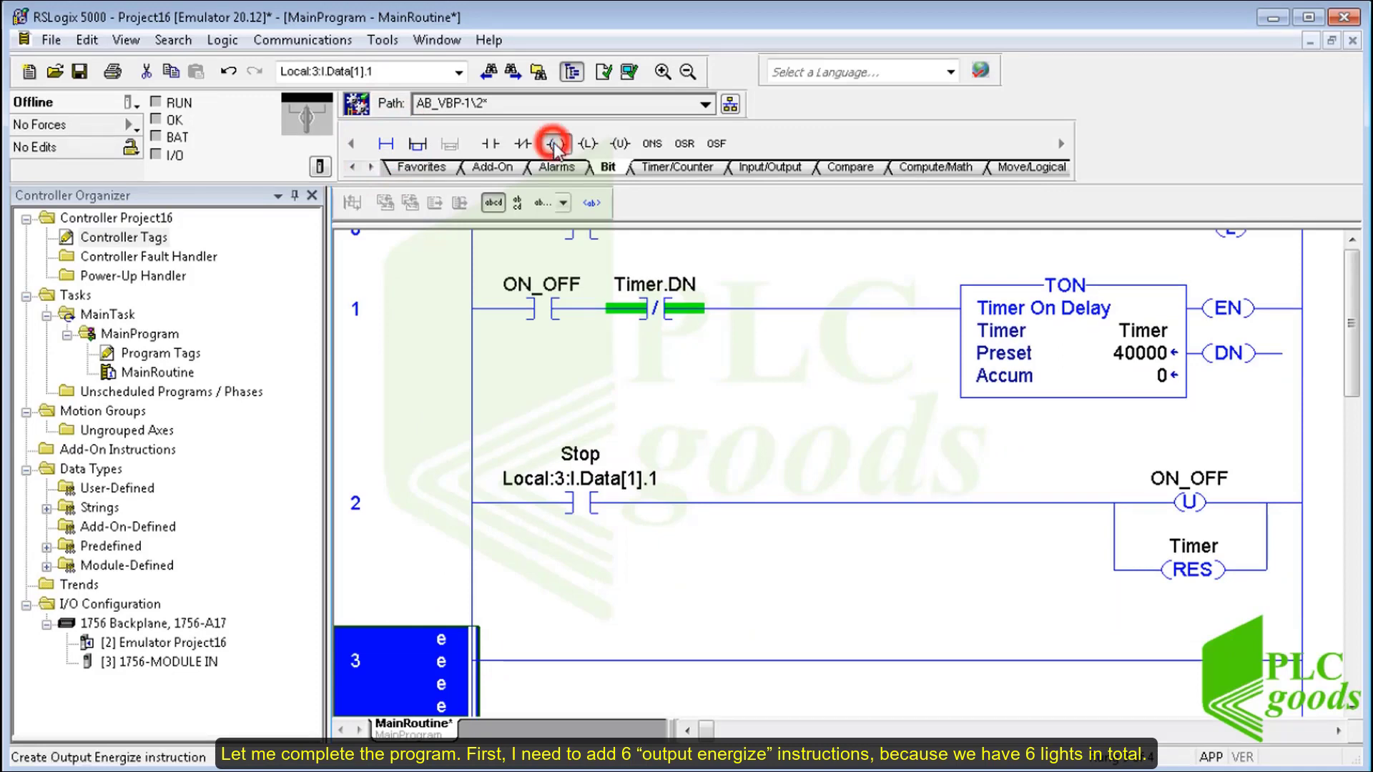
Add rungs 4 to 8 below rung 3, each with an unassigned Output Energize coil.
{"action": "left_click", "coordinate": [391, 150]}
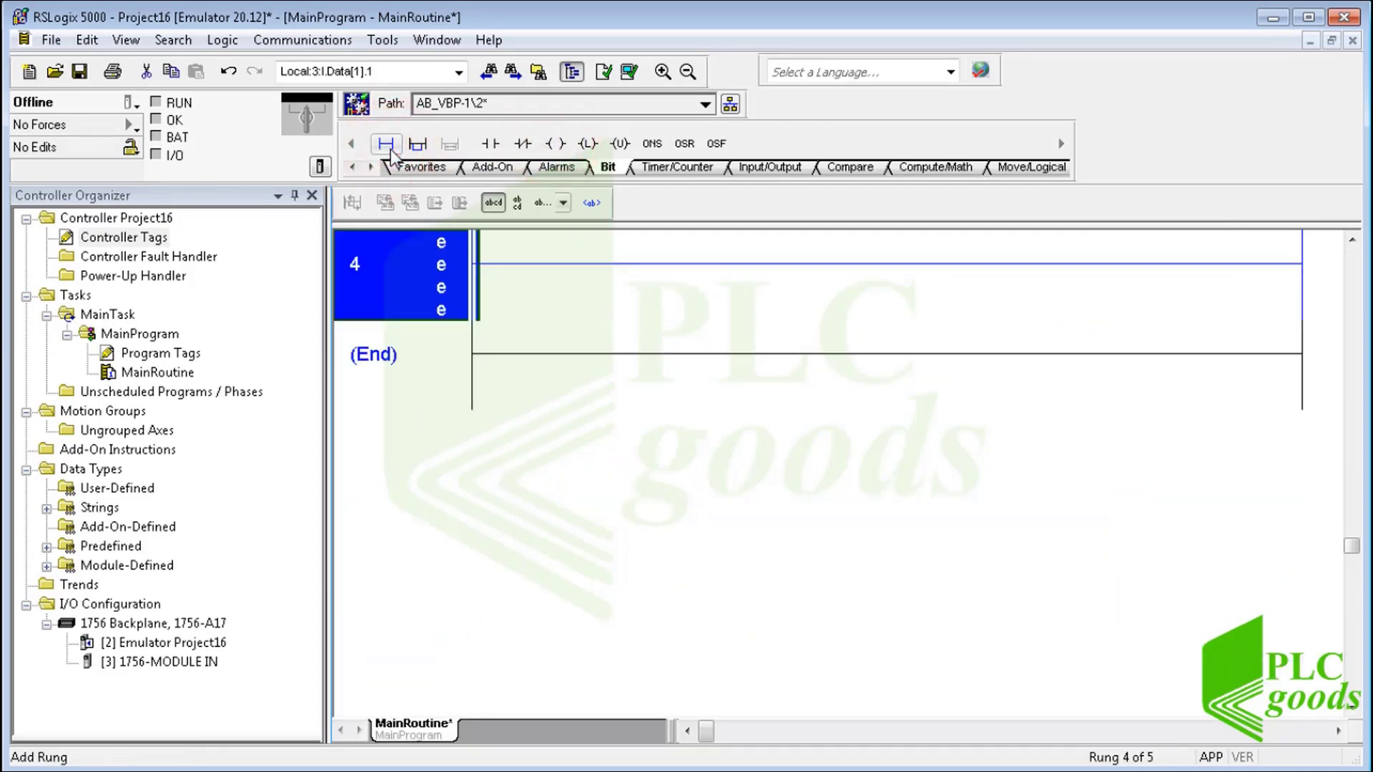
{"action": "left_click", "coordinate": [554, 143]}
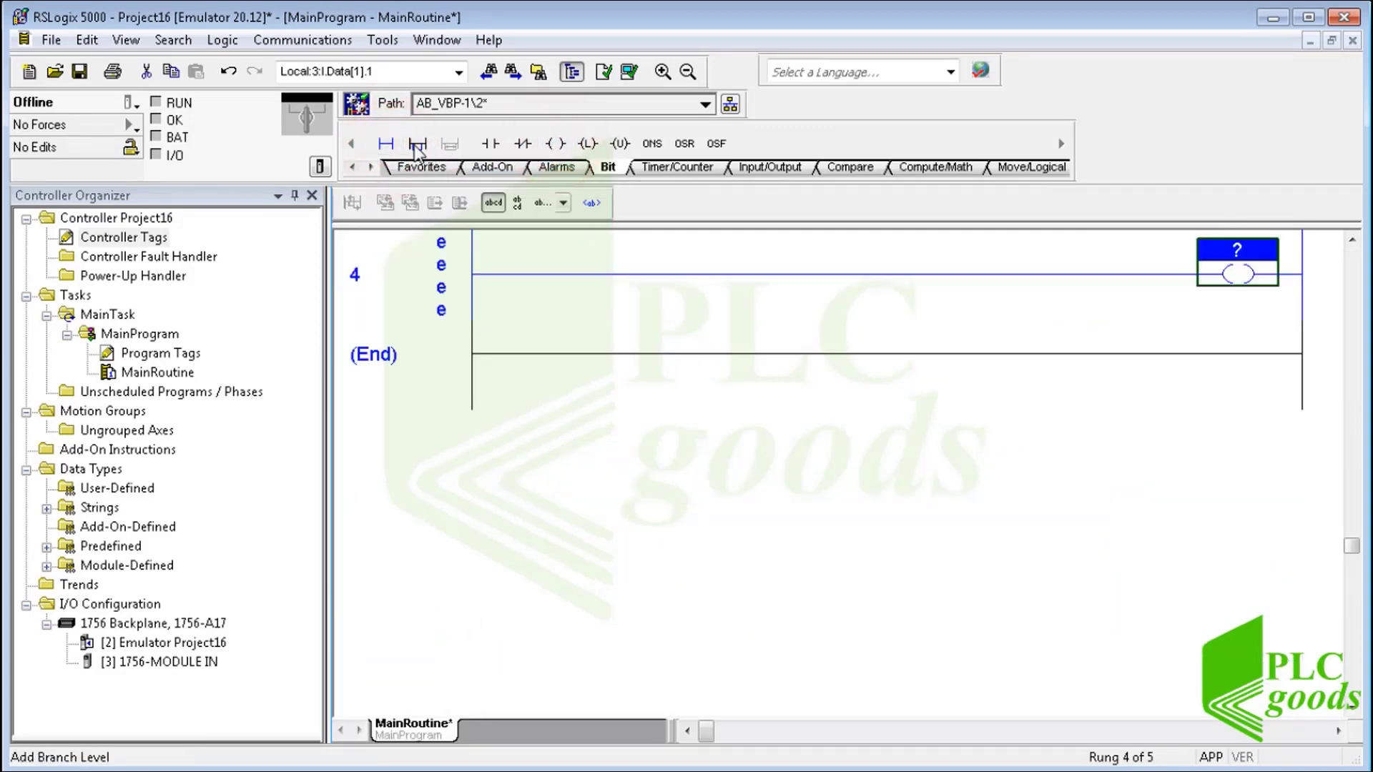
{"action": "left_click", "coordinate": [387, 145]}
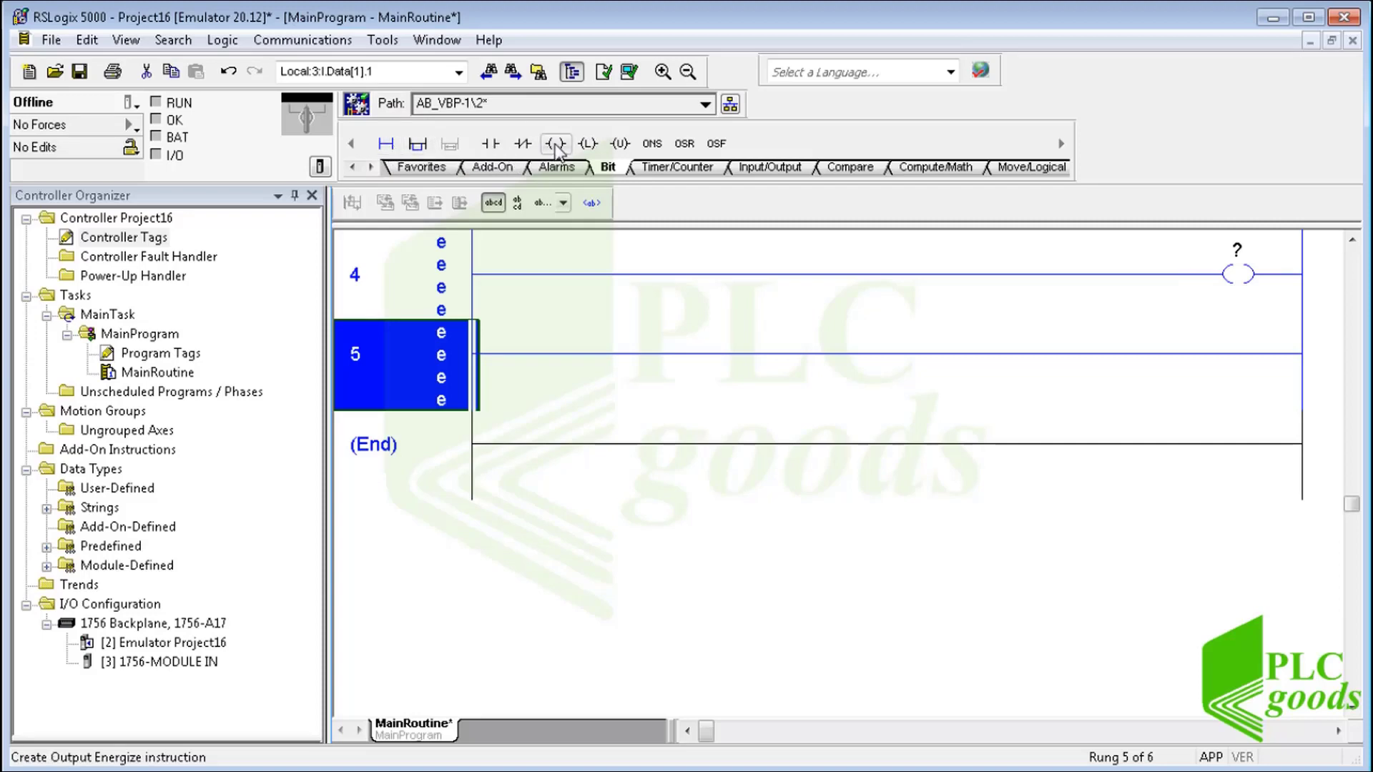
{"action": "left_click", "coordinate": [555, 143]}
{"action": "left_click", "coordinate": [384, 147]}
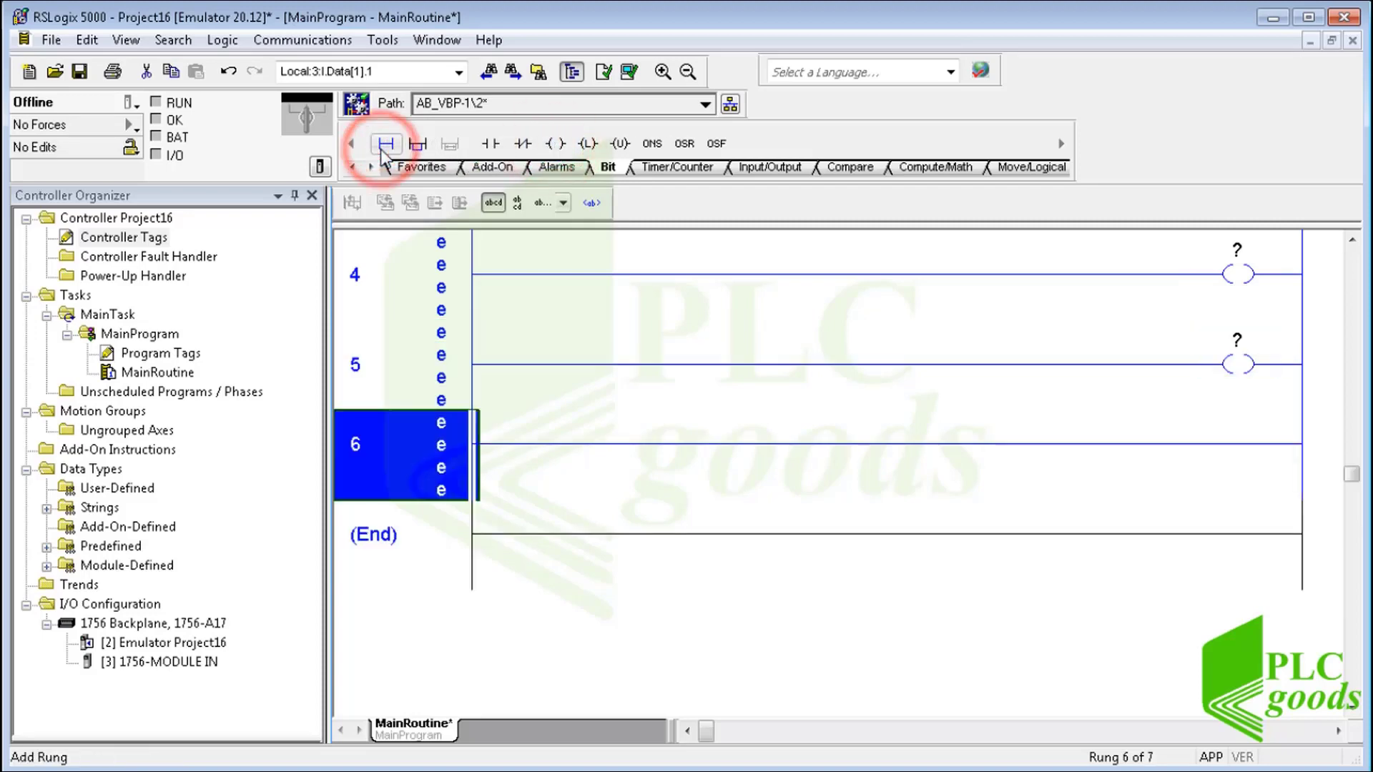
{"action": "left_click", "coordinate": [555, 143]}
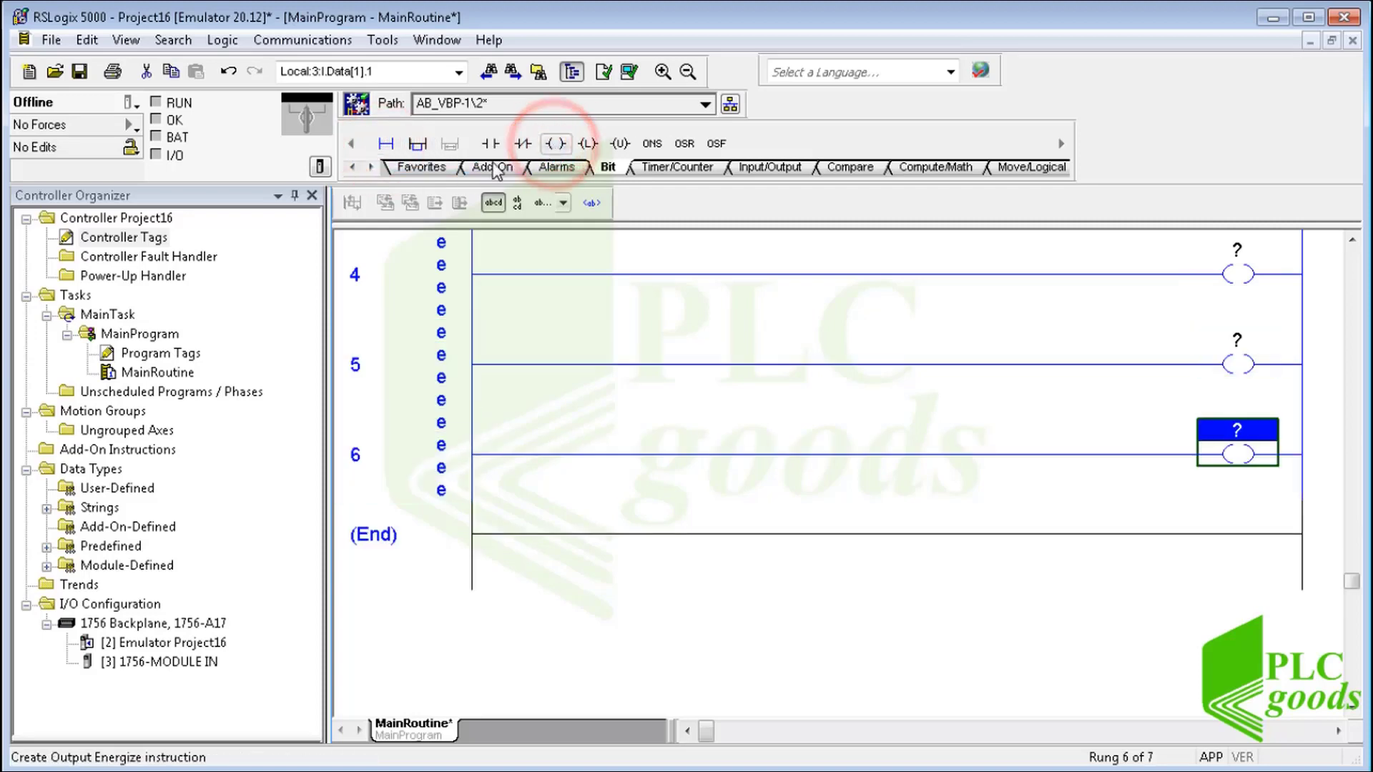
{"action": "left_click", "coordinate": [387, 145]}
{"action": "left_click", "coordinate": [549, 146]}
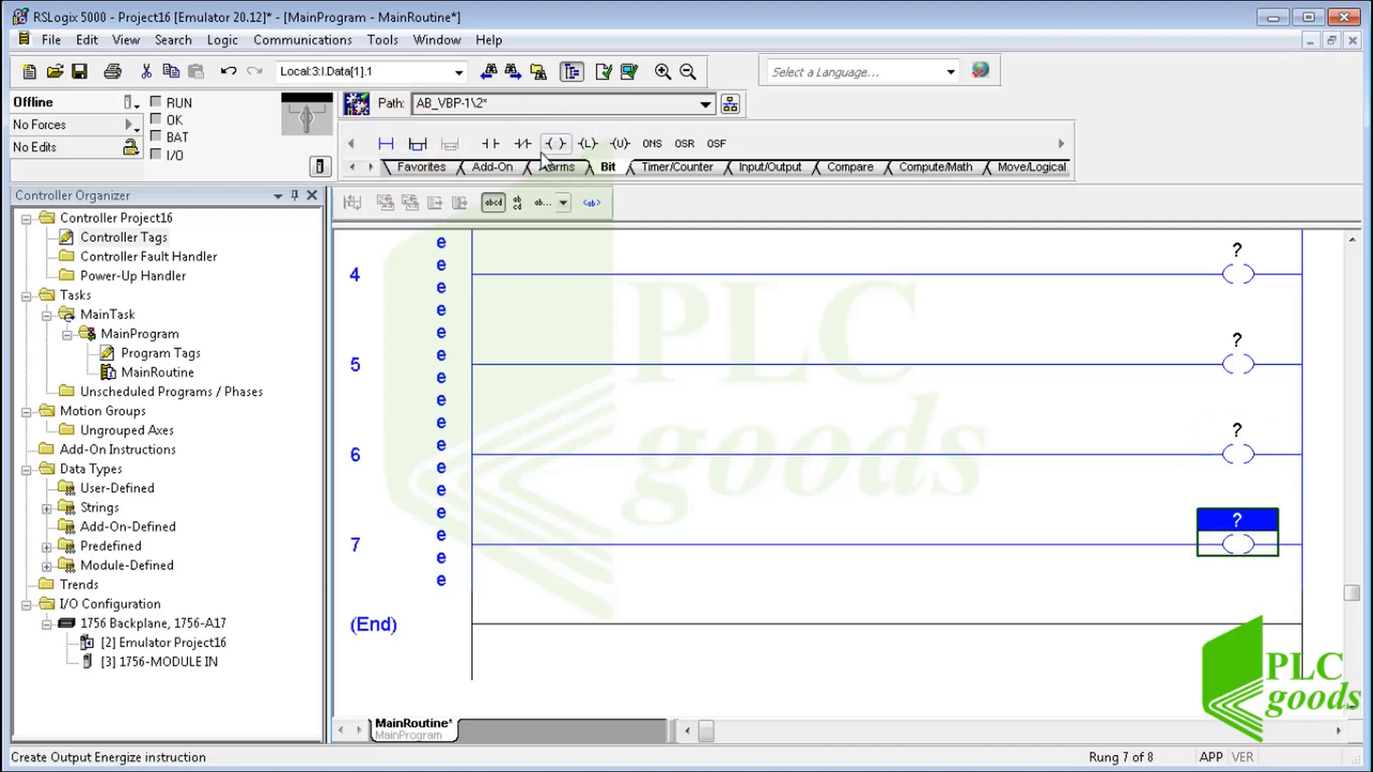
{"action": "left_click", "coordinate": [386, 144]}
{"action": "left_click", "coordinate": [554, 144]}
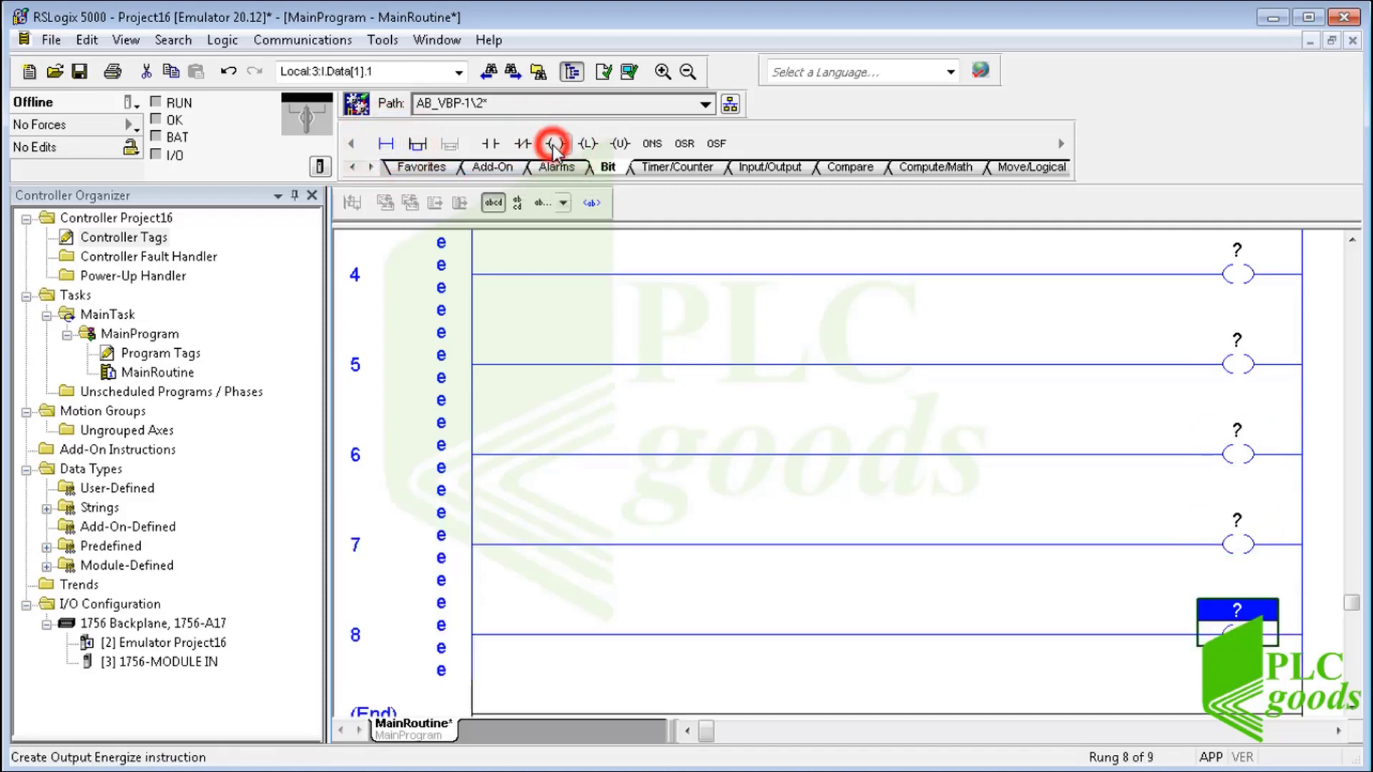
Assign the output bit Local:3:O.Data[0].0 to the Output Energize coil on rung 3.
{"action": "scroll", "coordinate": [1008, 311], "scroll_direction": "up", "scroll_amount": 3}
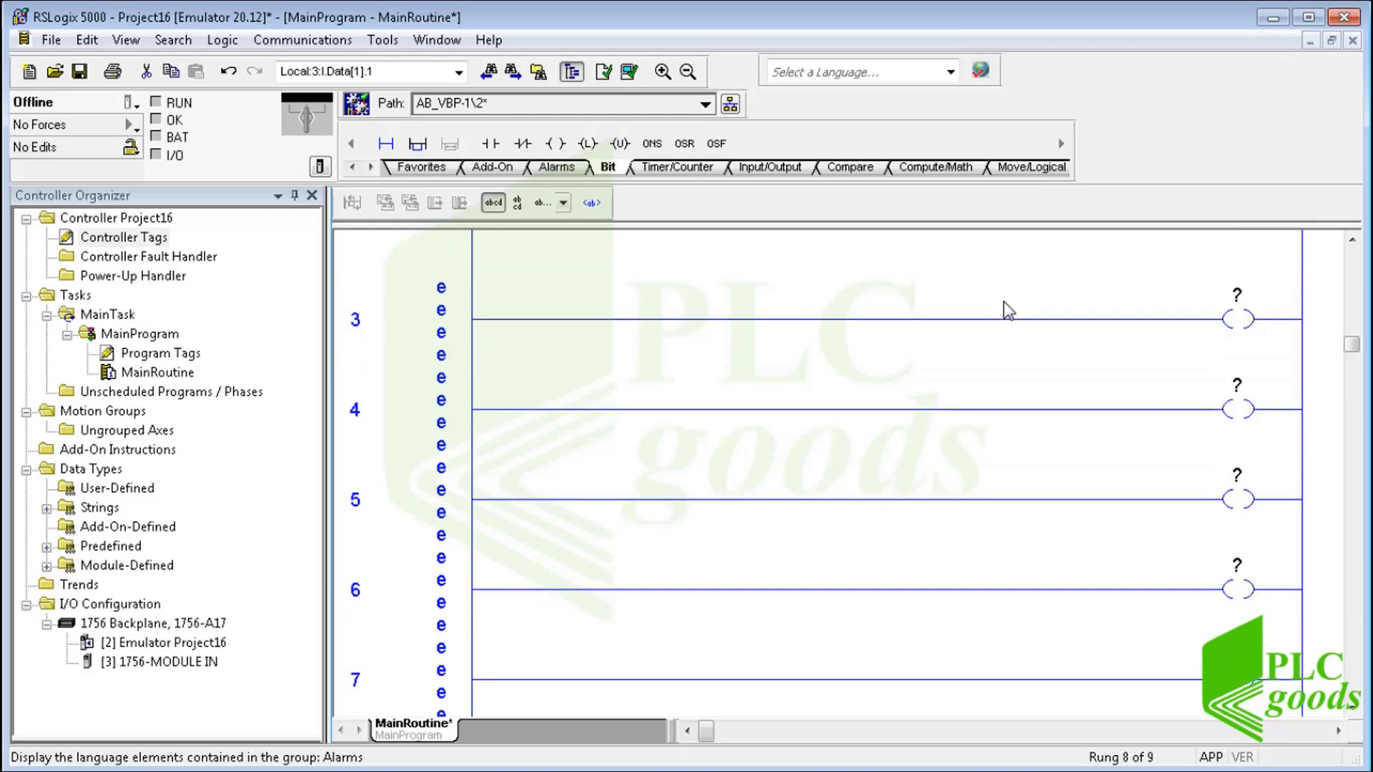
{"action": "scroll", "coordinate": [1008, 311], "scroll_direction": "up", "scroll_amount": 5}
{"action": "left_click", "coordinate": [1242, 538]}
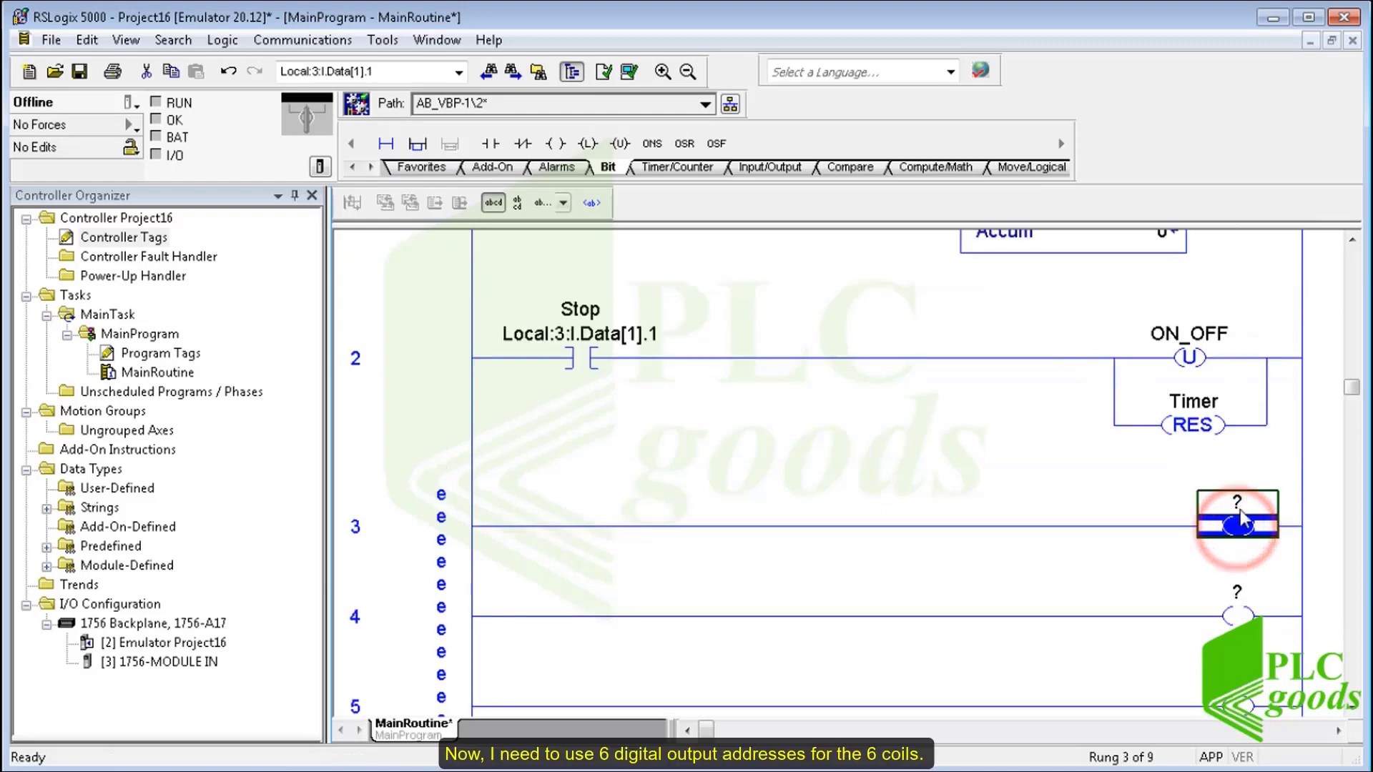
{"action": "double_click", "coordinate": [1237, 502]}
{"action": "left_click", "coordinate": [1311, 506]}
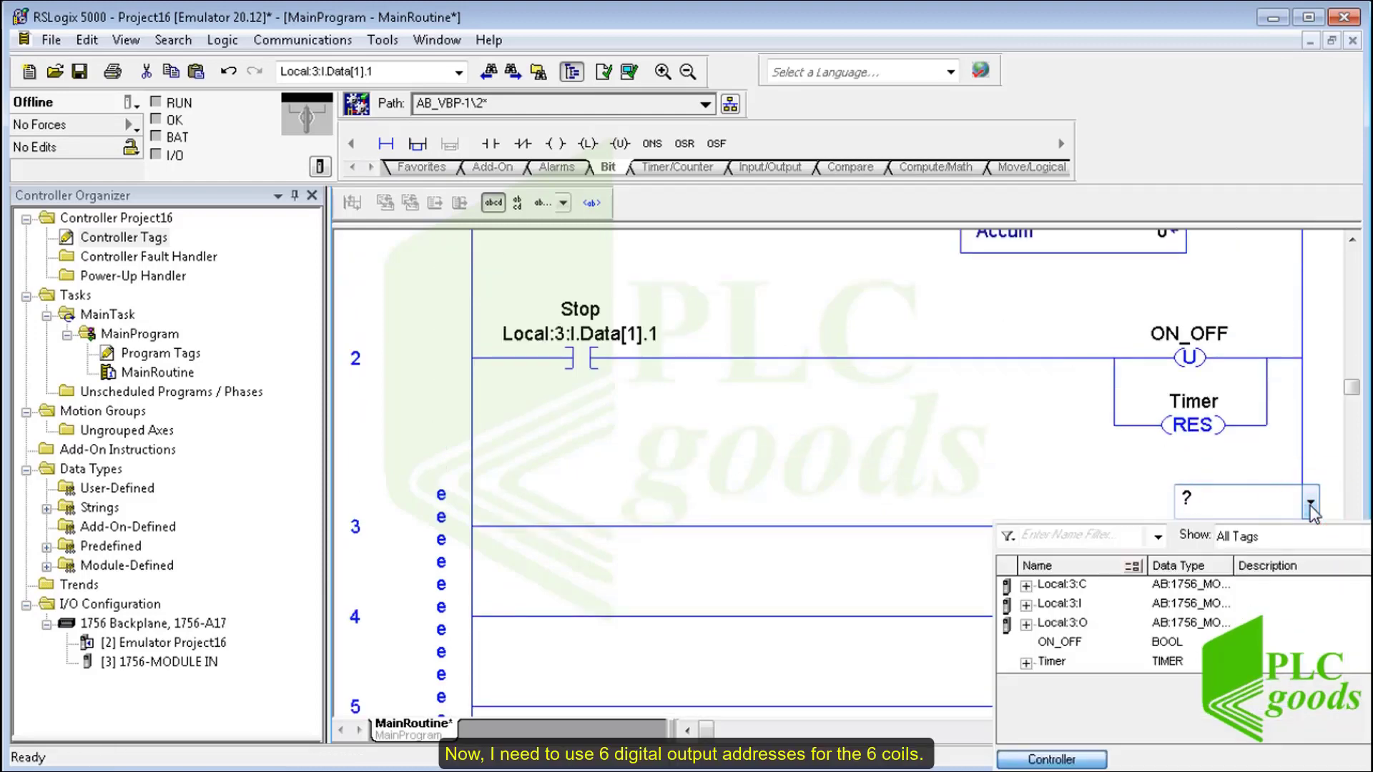
{"action": "left_click", "coordinate": [1060, 625]}
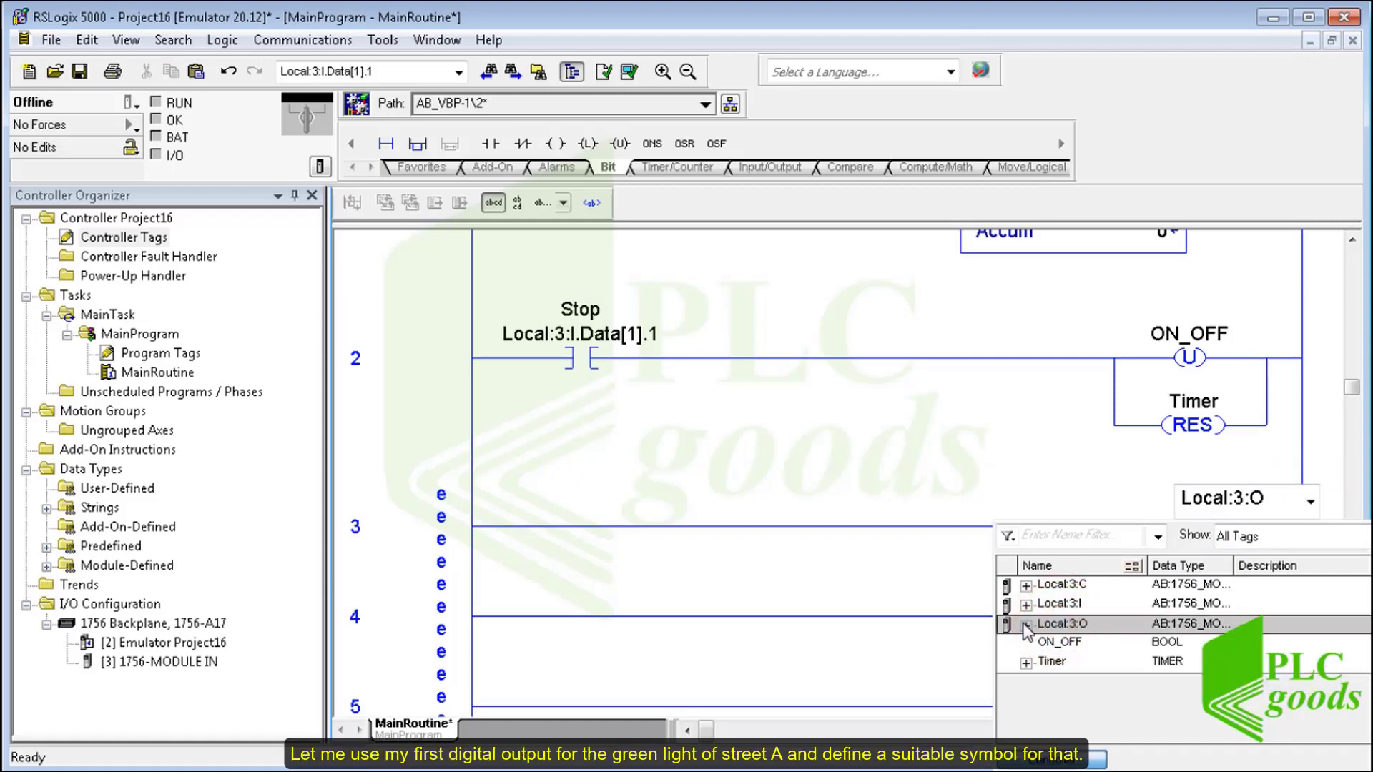
{"action": "left_click", "coordinate": [1026, 625]}
{"action": "left_click", "coordinate": [1039, 644]}
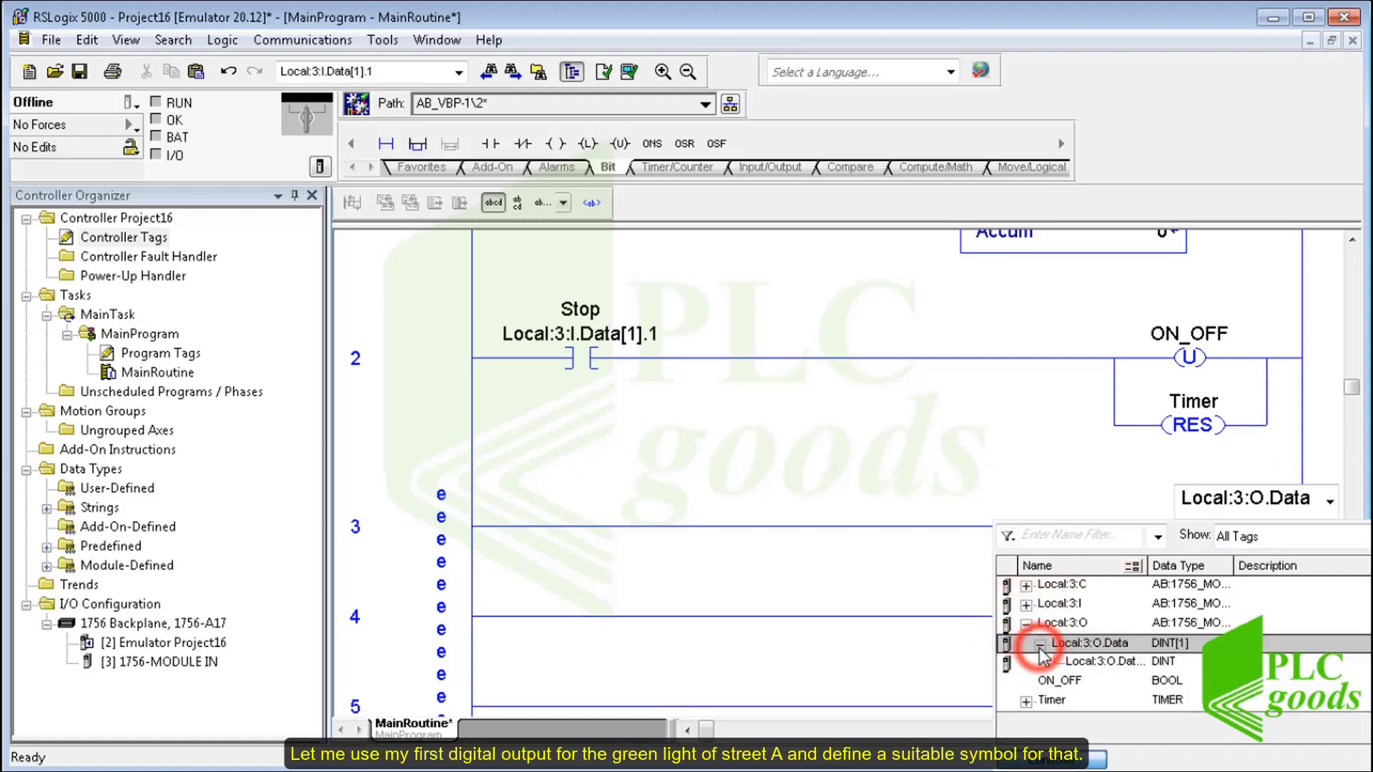
{"action": "left_click", "coordinate": [1087, 662]}
{"action": "left_click", "coordinate": [1144, 665]}
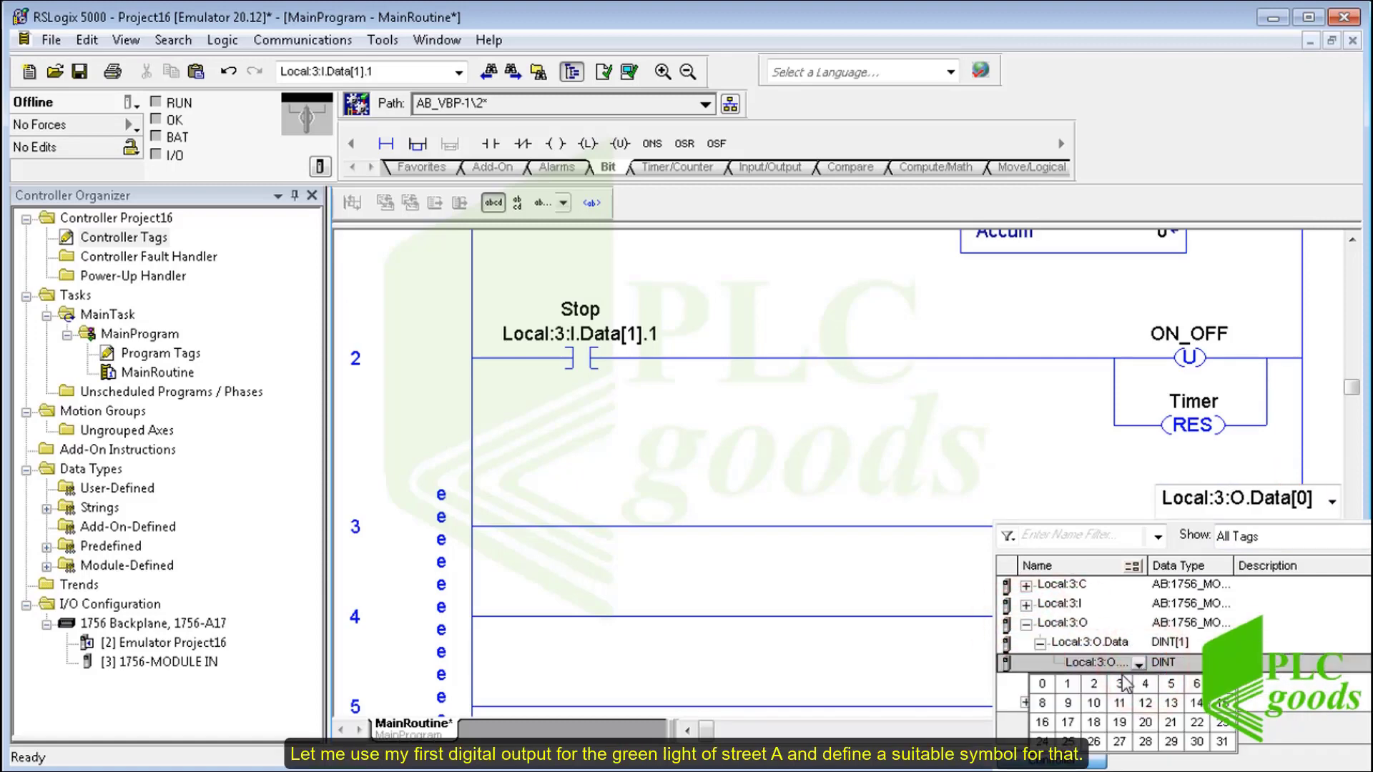
{"action": "left_click", "coordinate": [1045, 683]}
{"action": "left_click", "coordinate": [1145, 607]}
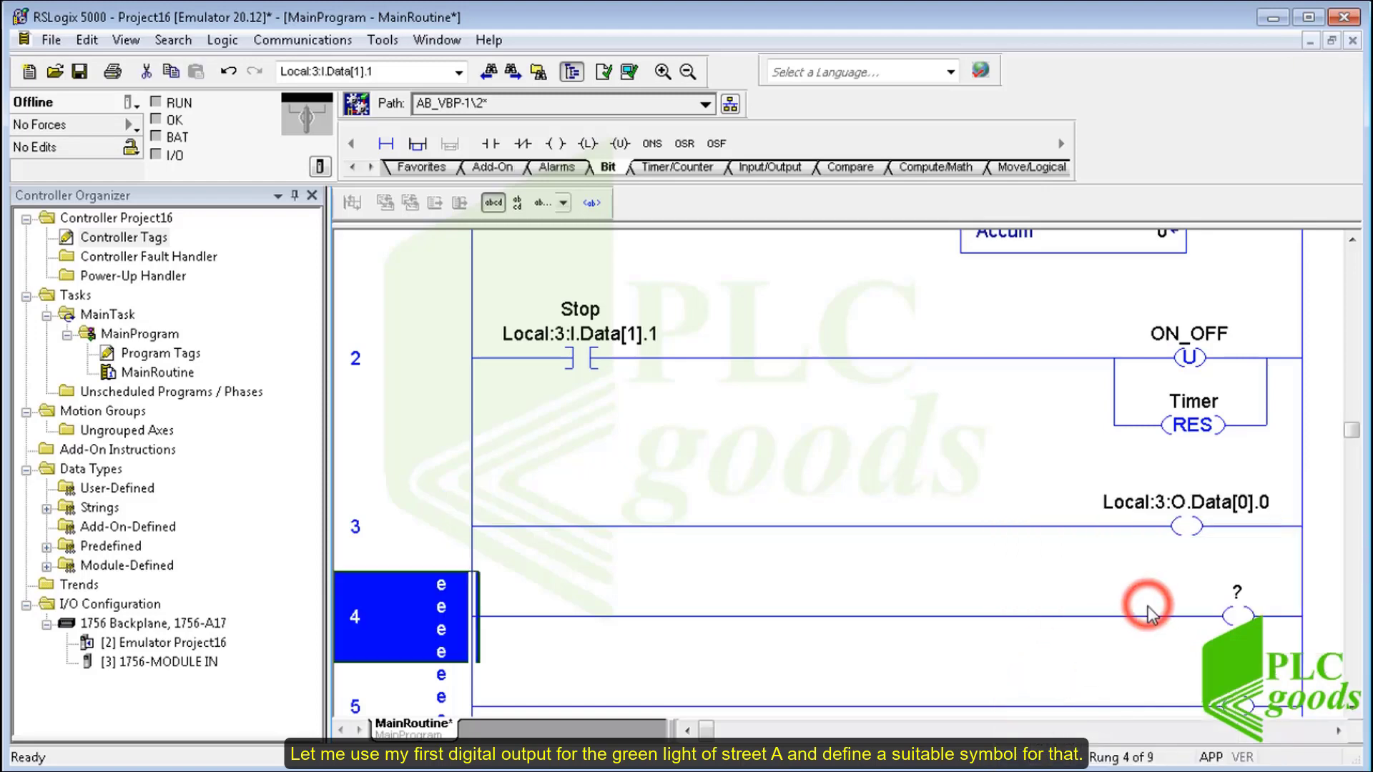
Monitor Local:3:O.Data[0].0 in the controller tags, widen the name column and set the bit's description to Green_A.
{"action": "right_click", "coordinate": [1178, 508]}
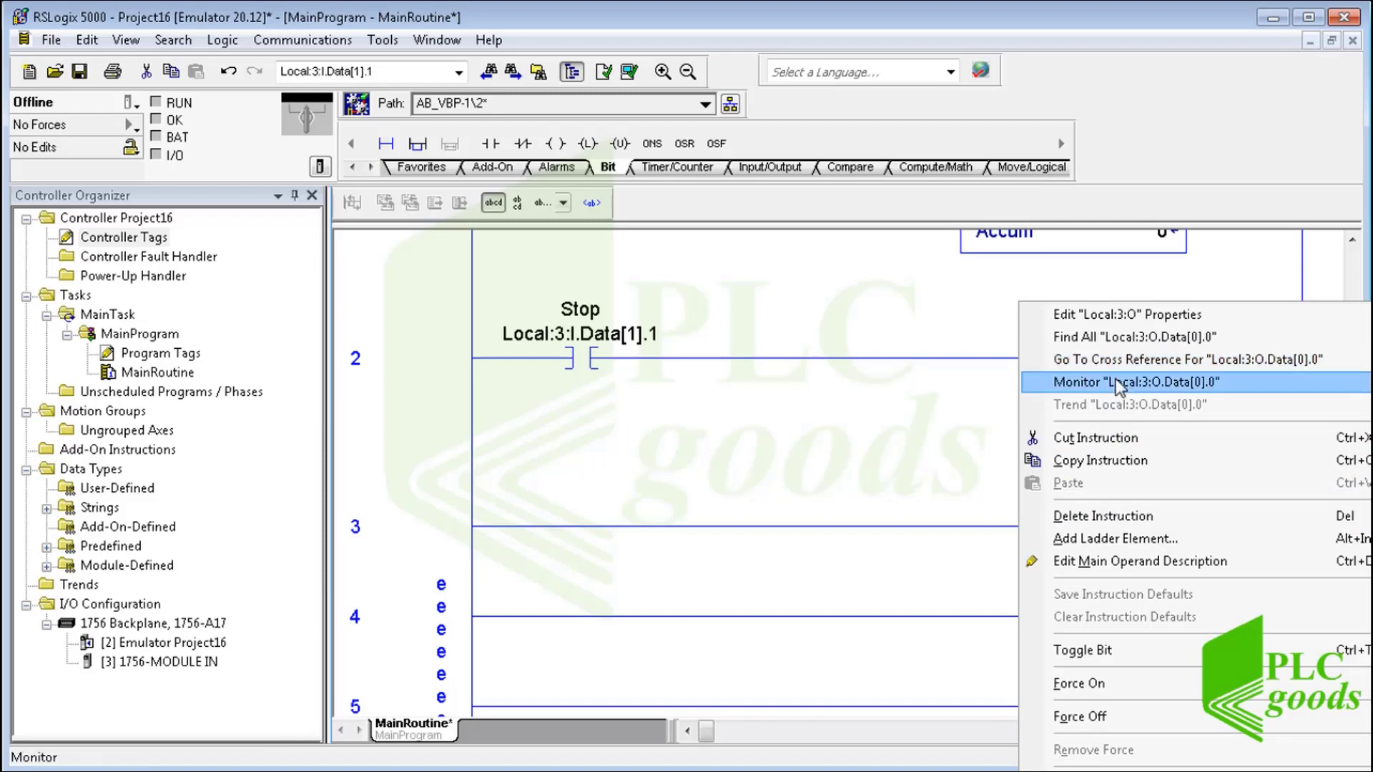
{"action": "left_click", "coordinate": [1111, 382]}
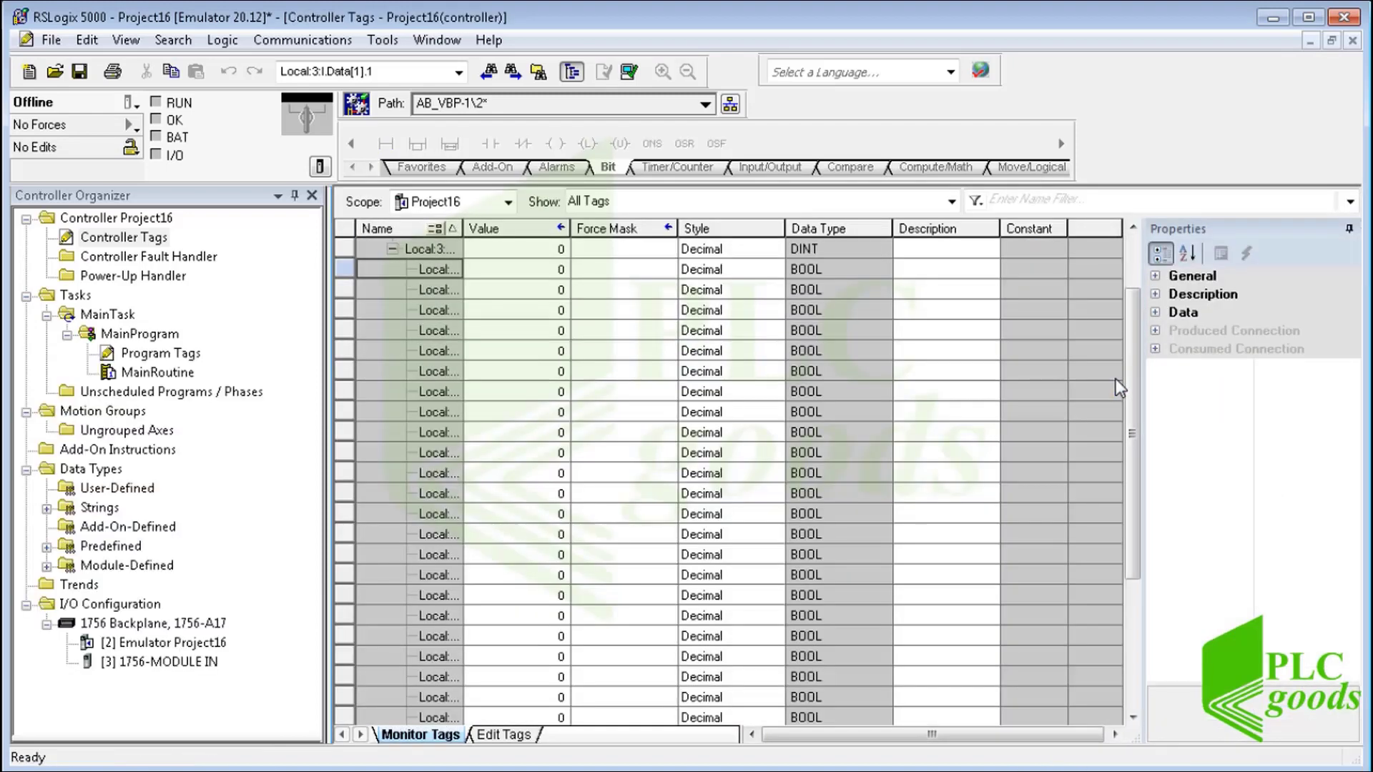
{"action": "left_click_drag", "start_coordinate": [463, 229], "coordinate": [527, 230]}
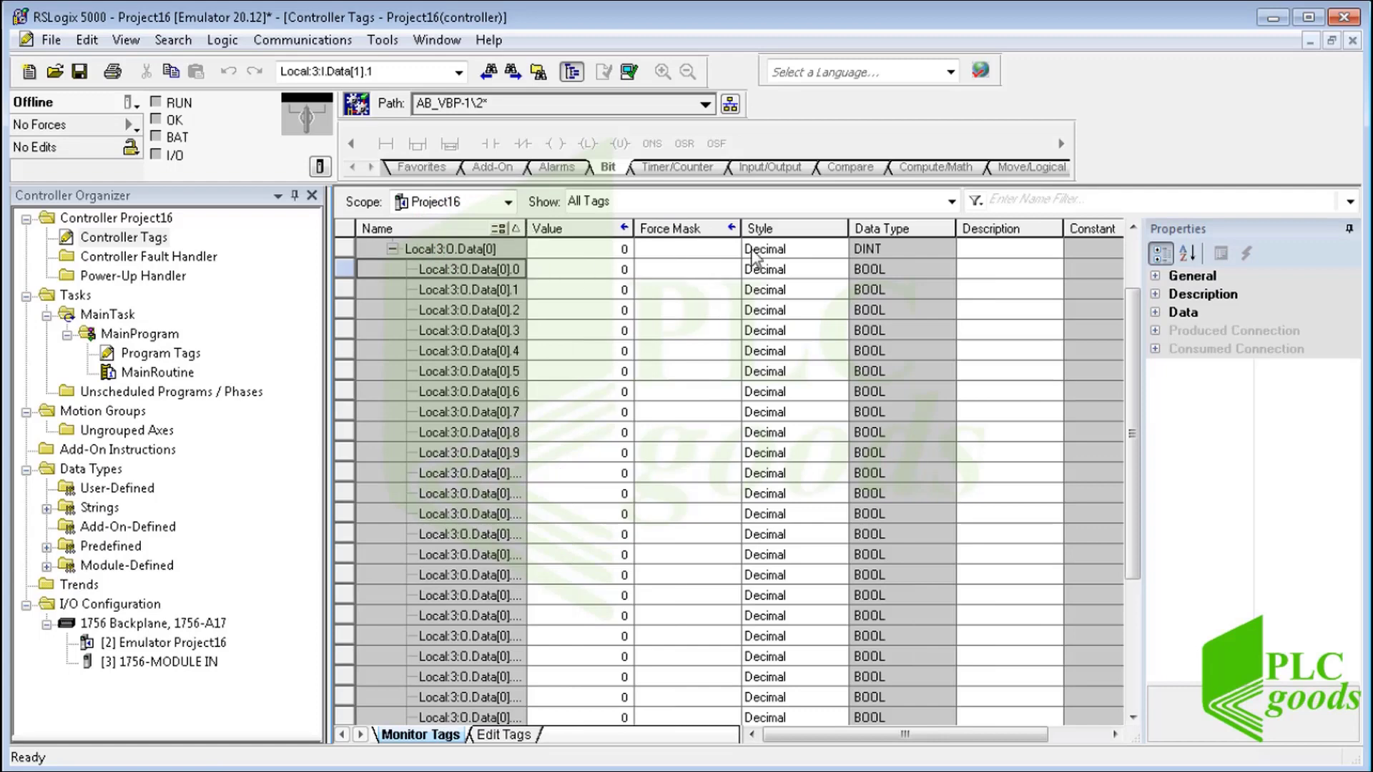
{"action": "left_click", "coordinate": [990, 269]}
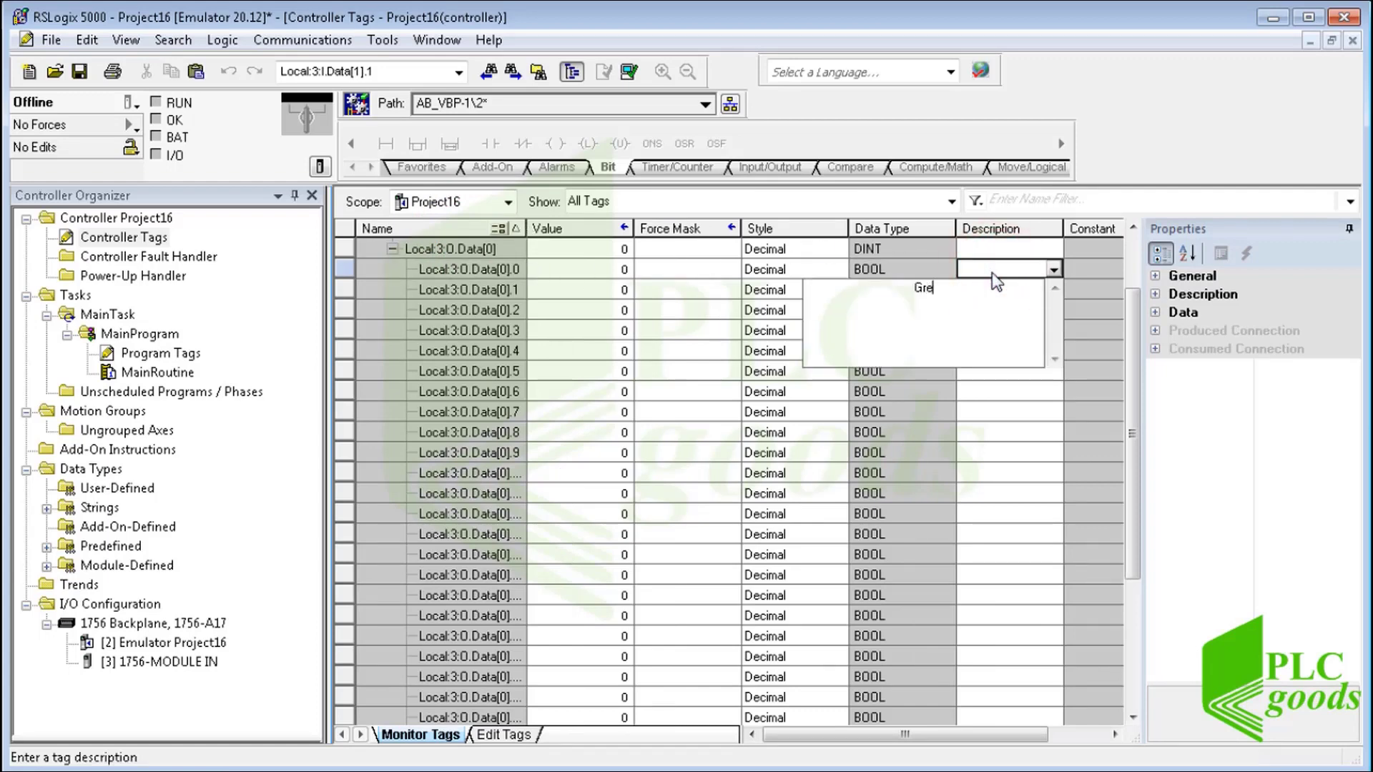
{"action": "type", "text": "Green_A"}
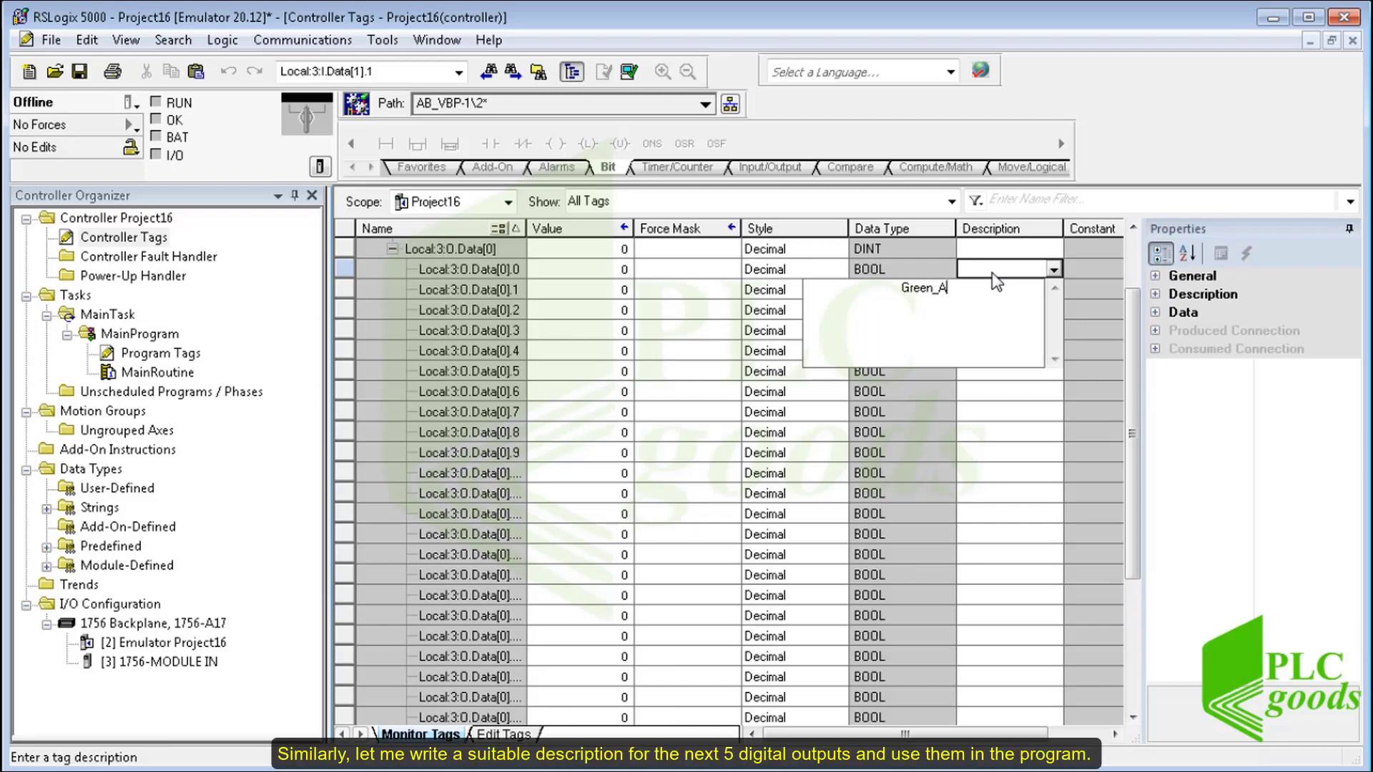
{"action": "left_click", "coordinate": [940, 266]}
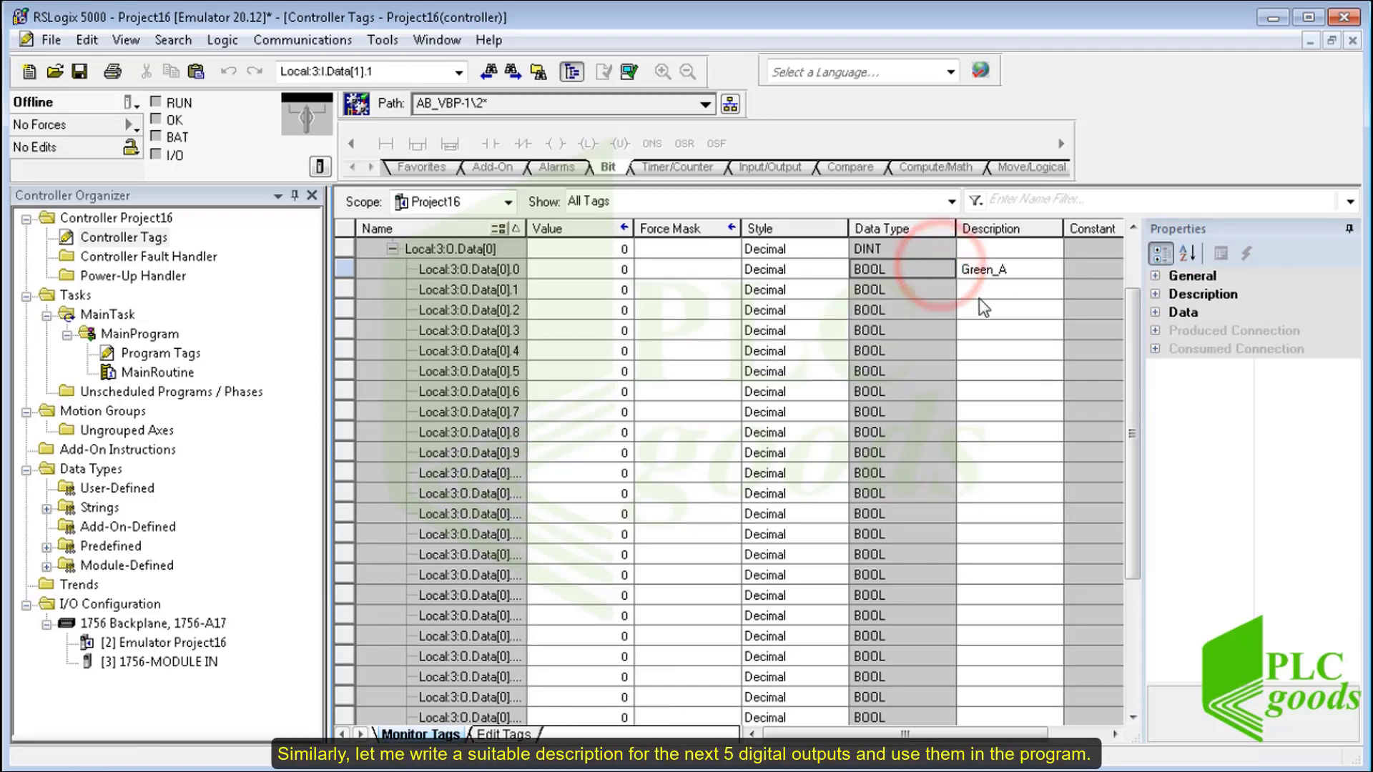
Describe Local:3:O.Data[0].1 as Yellow_A and Local:3:O.Data[0].2 as Red_A.
{"action": "left_click", "coordinate": [973, 291]}
{"action": "type", "text": "Ye"}
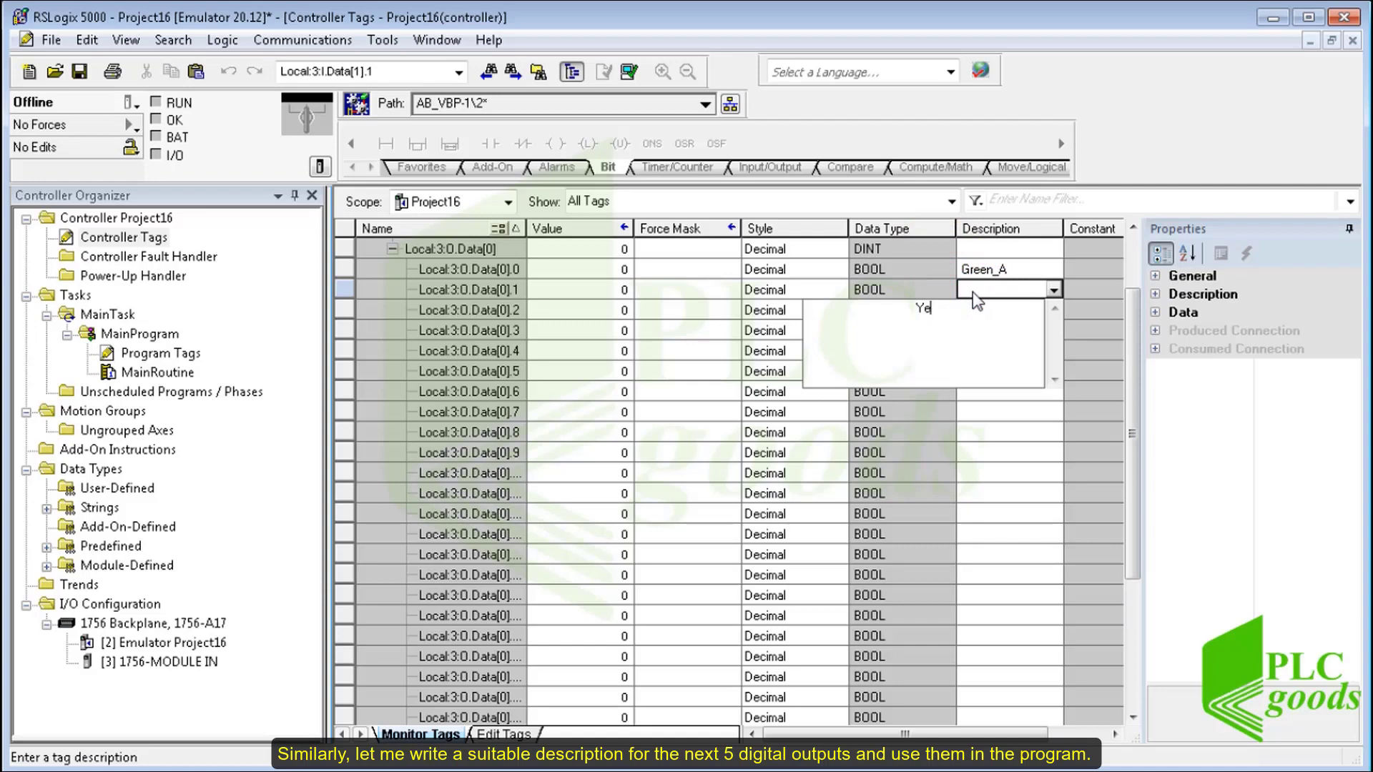
{"action": "type", "text": "llow_A"}
{"action": "left_click", "coordinate": [969, 314]}
{"action": "type", "text": "Red"}
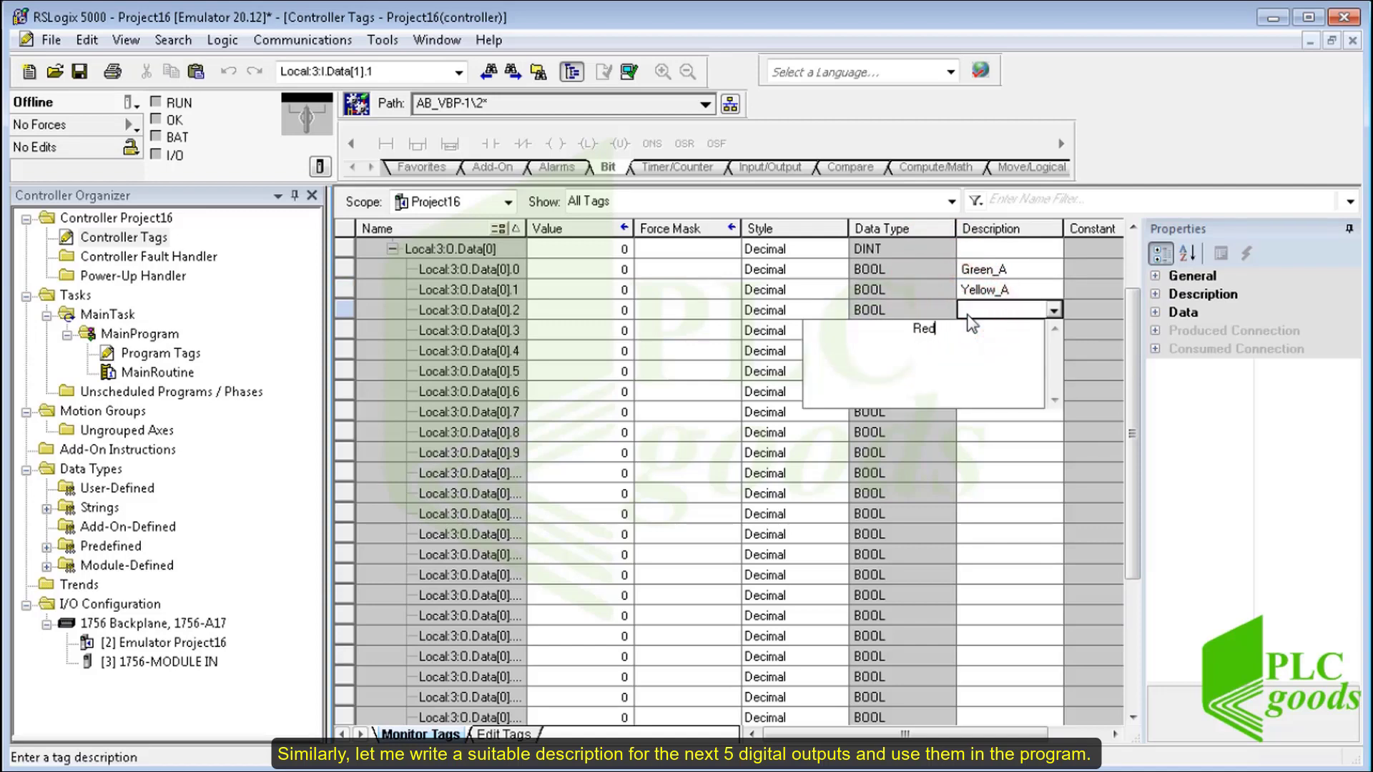
{"action": "type", "text": "_A"}
{"action": "key", "text": "Return"}
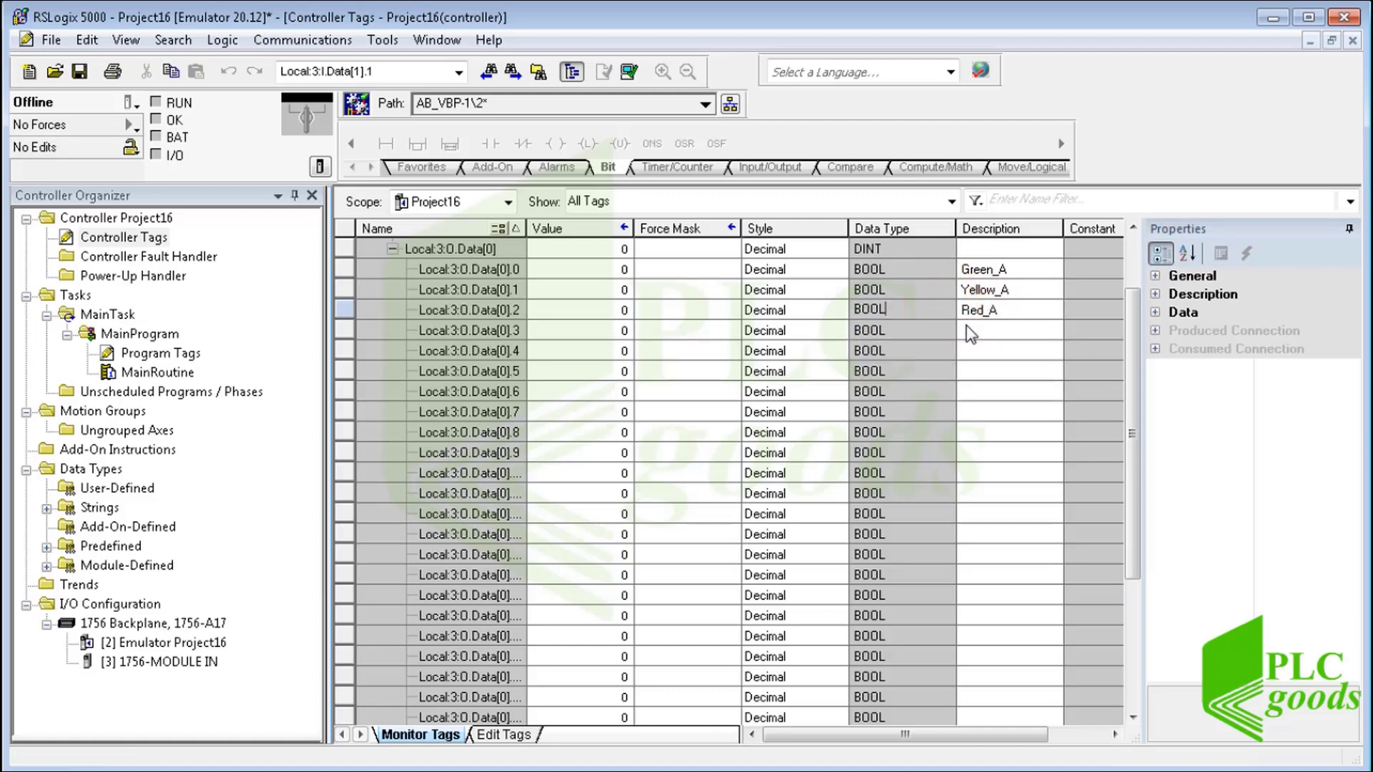
Describe the output bits Local:3:O.Data[0].3, .4 and .5 as Green_B, Yellow_B and Red_B.
{"action": "left_click", "coordinate": [973, 330]}
{"action": "type", "text": "Green_"}
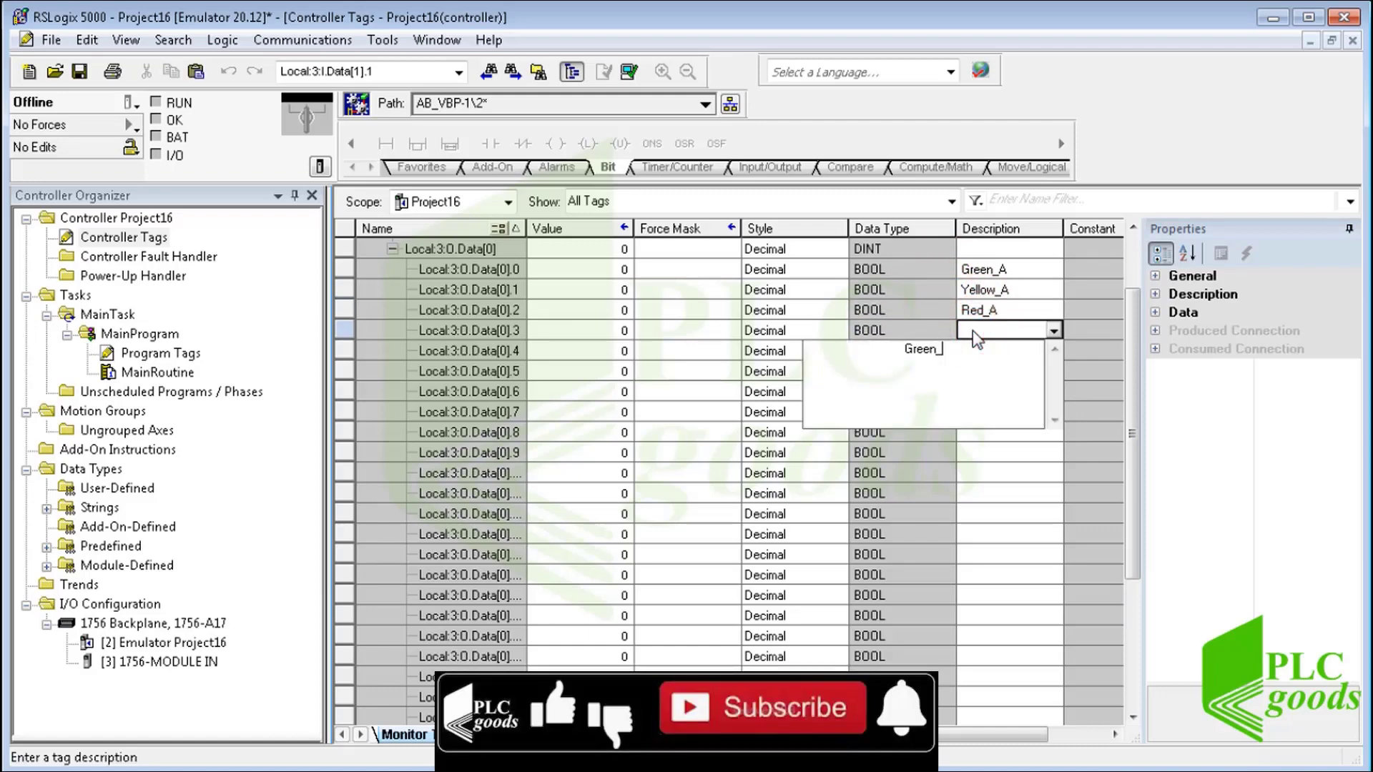
{"action": "type", "text": "B"}
{"action": "key", "text": "Return"}
{"action": "left_click", "coordinate": [976, 350]}
{"action": "type", "text": "T"}
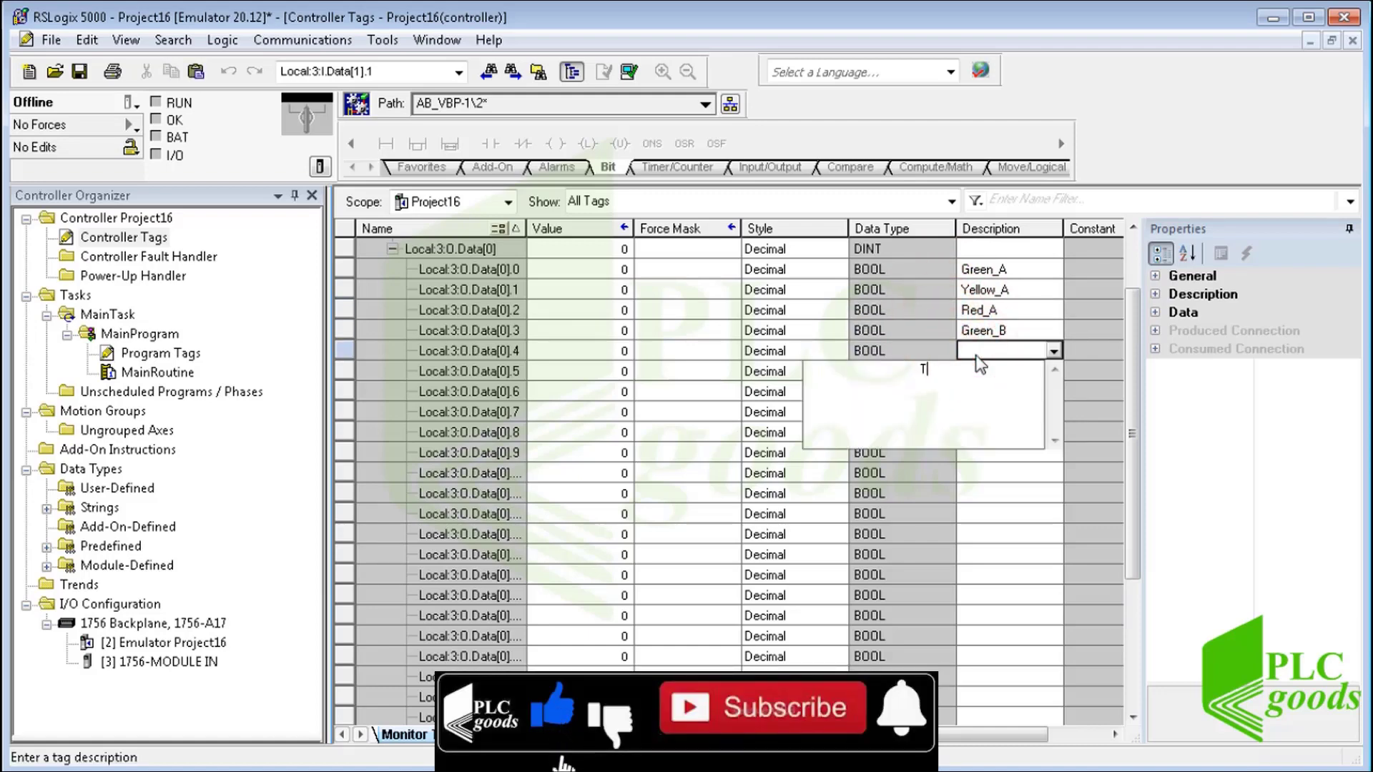
{"action": "type", "text": "ellow_B"}
{"action": "key", "text": "Return"}
{"action": "left_click", "coordinate": [971, 371]}
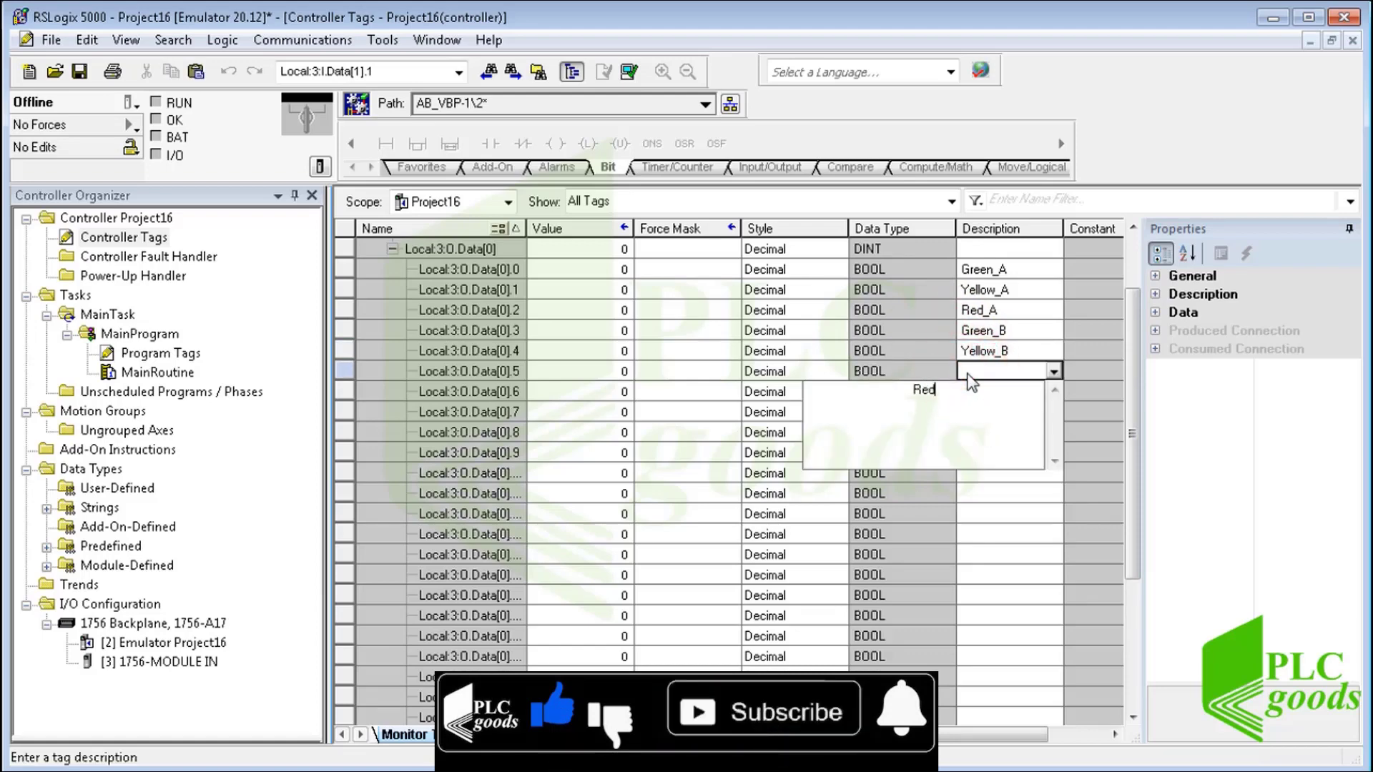
{"action": "type", "text": "Red_B"}
{"action": "left_click", "coordinate": [937, 368]}
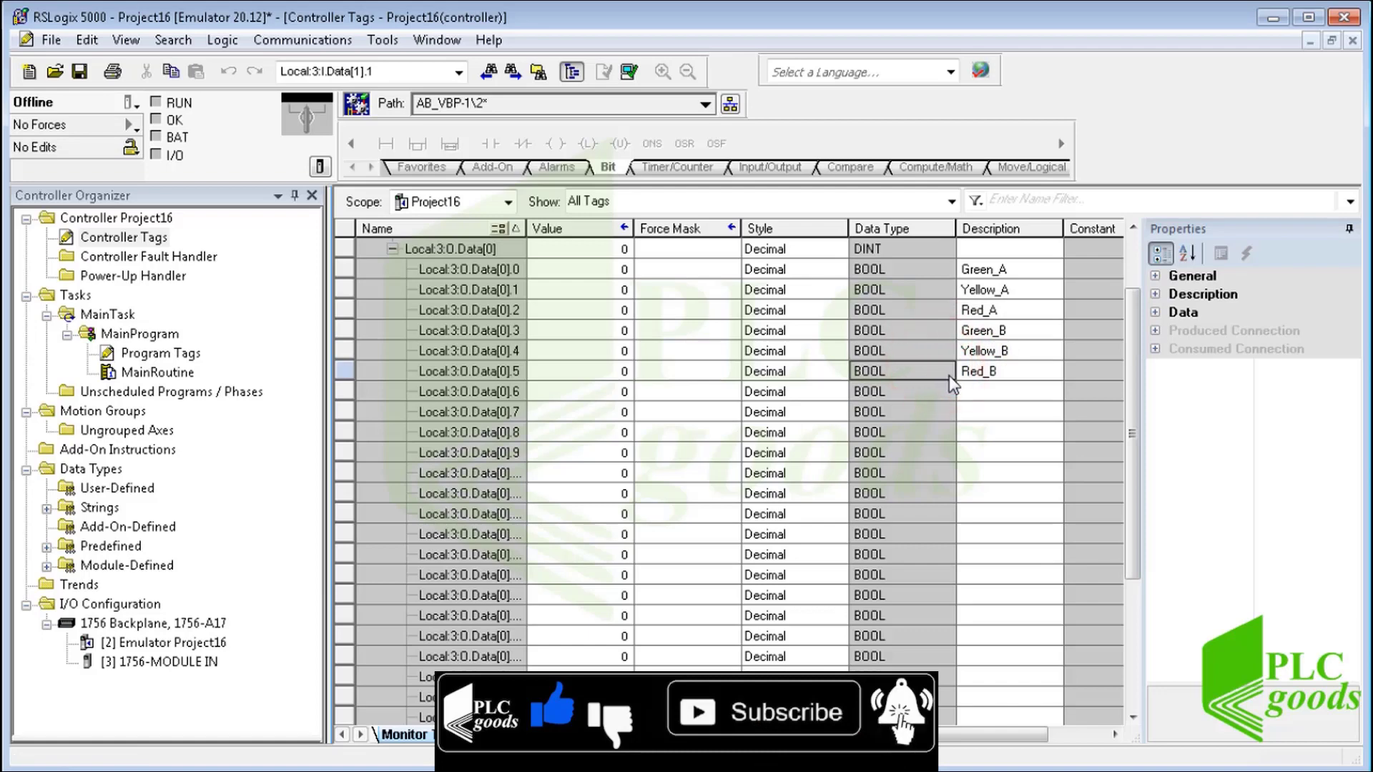
Close the controller tags and assign the output bit Local:3:O.Data[0].1 to the Output Energize coil on rung 4.
{"action": "left_click", "coordinate": [1353, 48]}
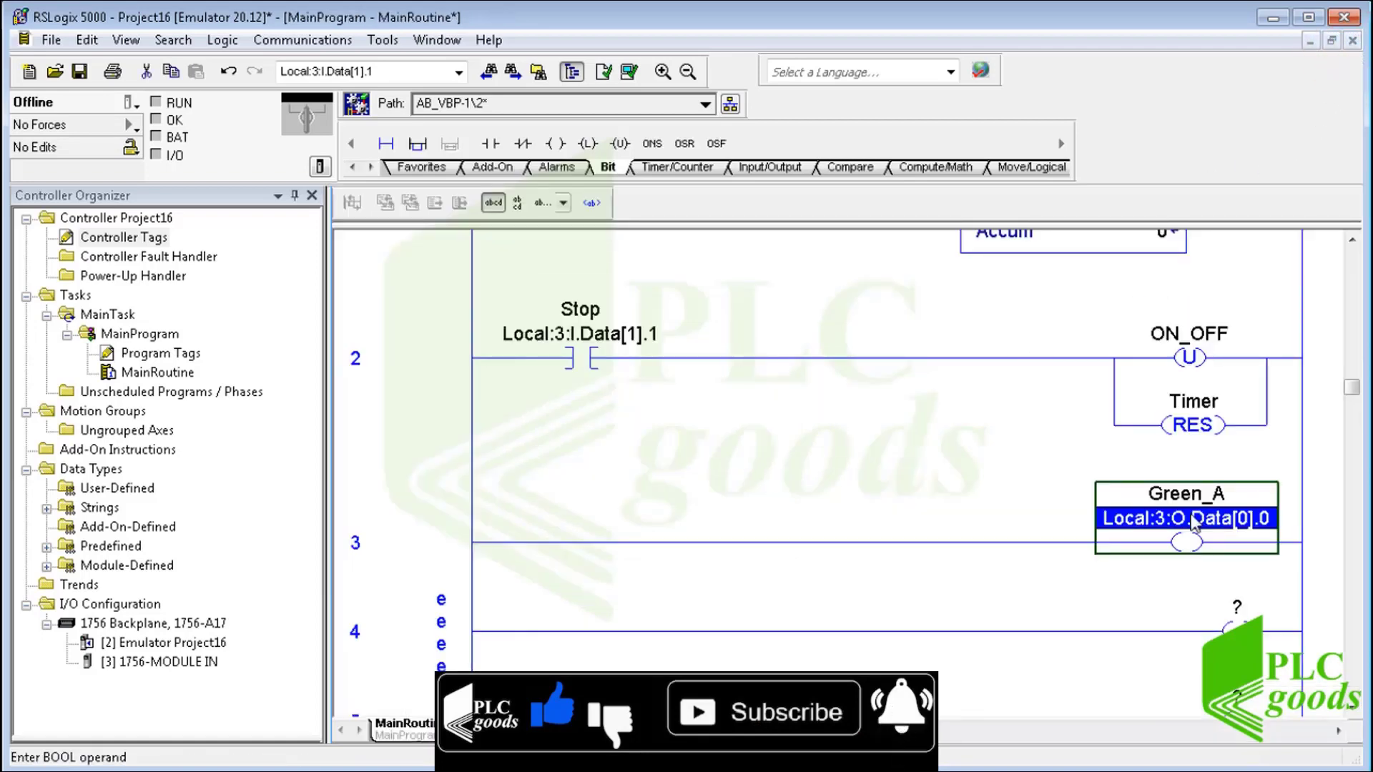
{"action": "double_click", "coordinate": [1238, 607]}
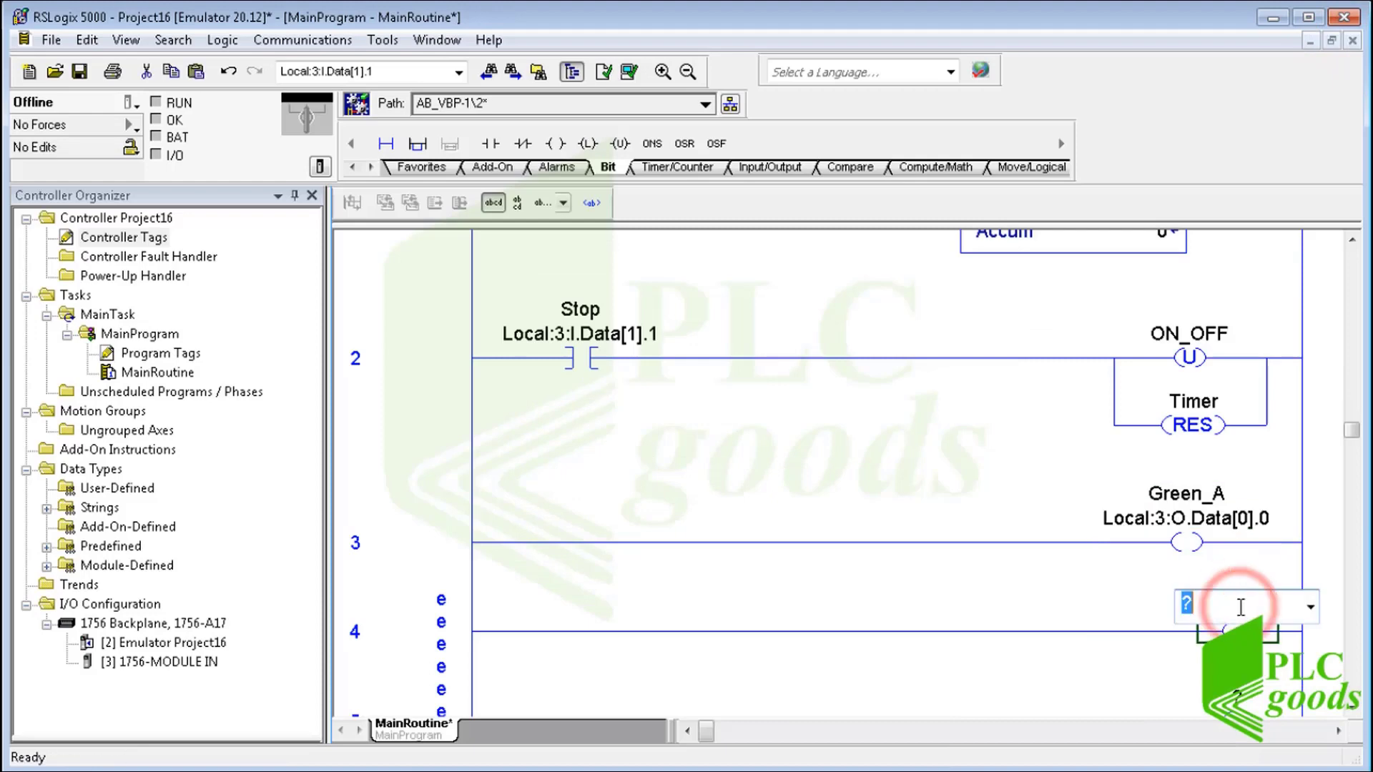
{"action": "left_click", "coordinate": [1310, 607]}
{"action": "left_click", "coordinate": [1065, 405]}
{"action": "left_click", "coordinate": [1025, 405]}
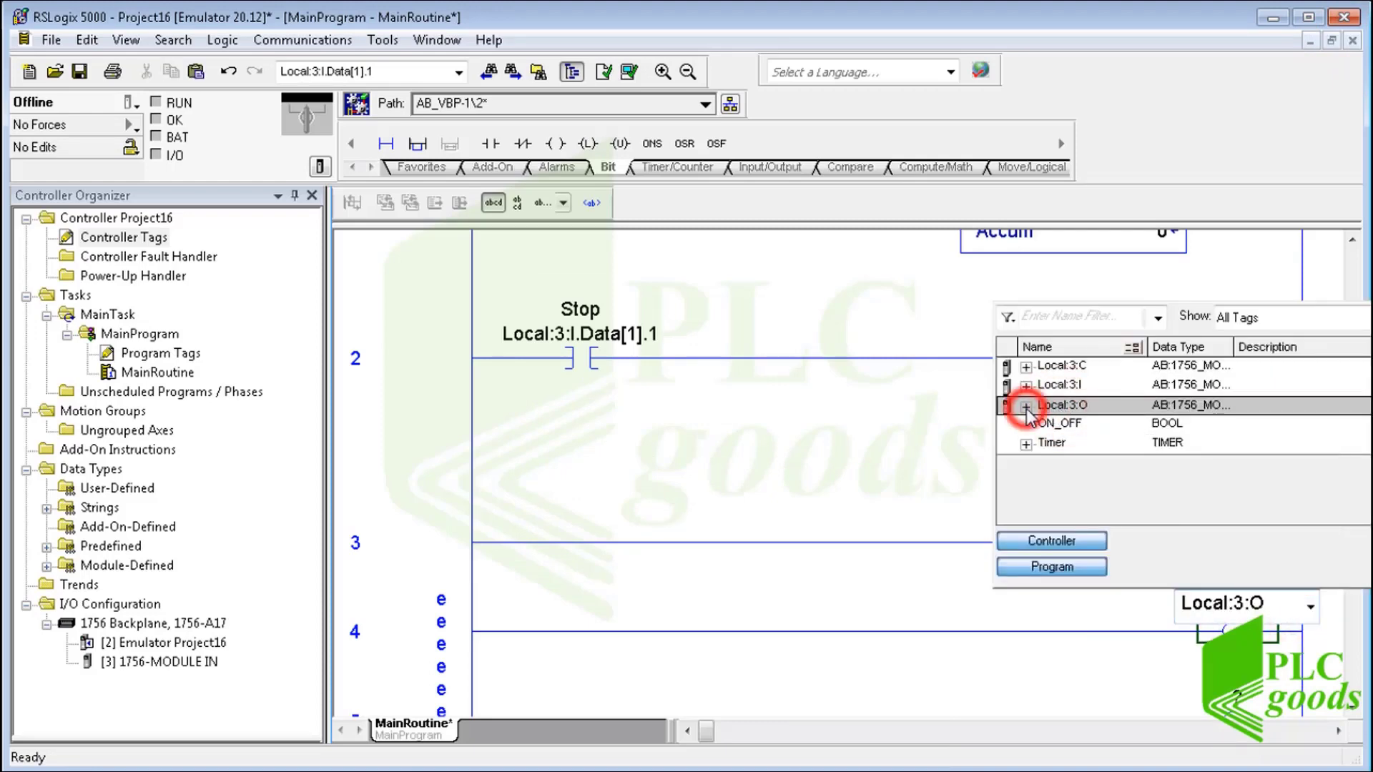
{"action": "left_click", "coordinate": [1040, 423]}
{"action": "left_click", "coordinate": [1106, 444]}
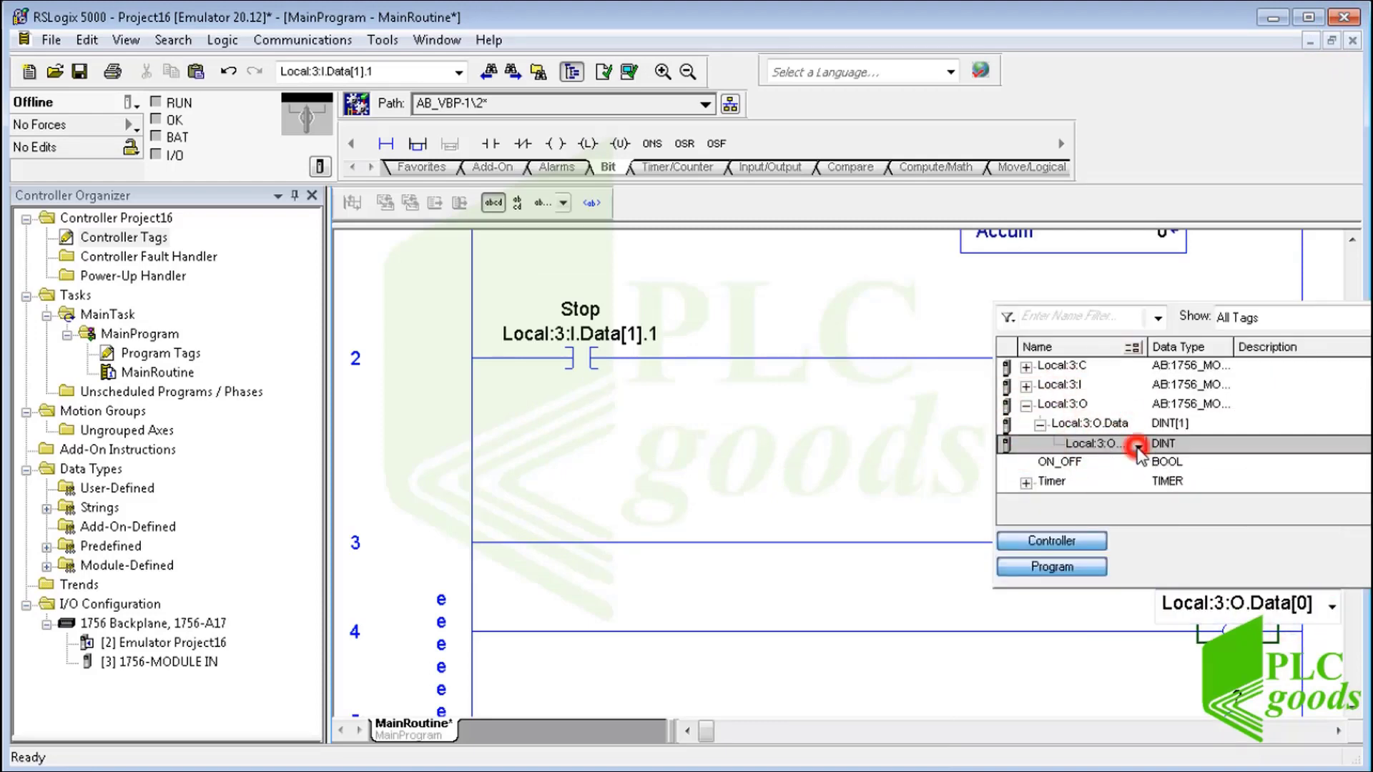
{"action": "left_click", "coordinate": [1139, 445]}
{"action": "left_click", "coordinate": [1079, 471]}
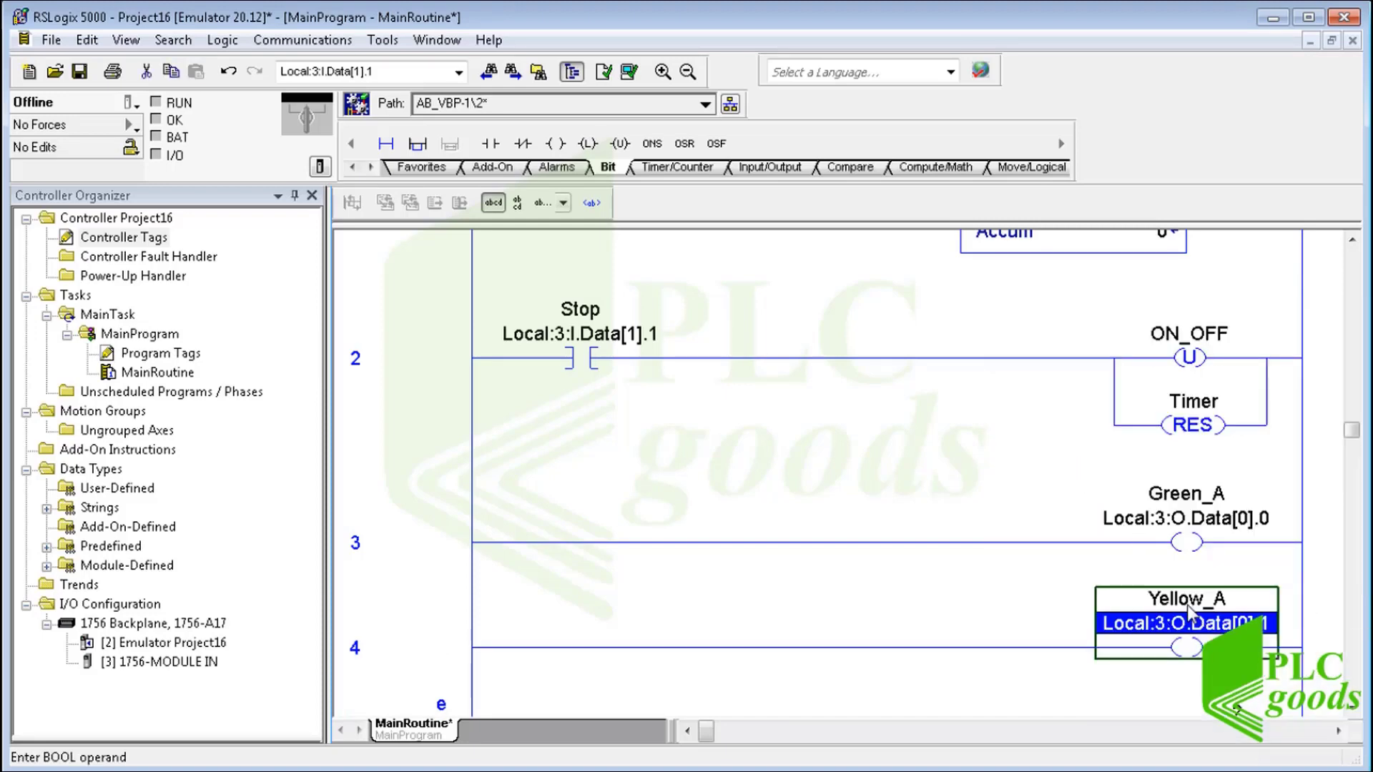
Assign the output bit Local:3:O.Data[0].2 to the Output Energize coil on rung 5.
{"action": "scroll", "coordinate": [1215, 543], "scroll_direction": "down", "scroll_amount": 3}
{"action": "left_click", "coordinate": [1236, 509]}
{"action": "double_click", "coordinate": [1237, 509]}
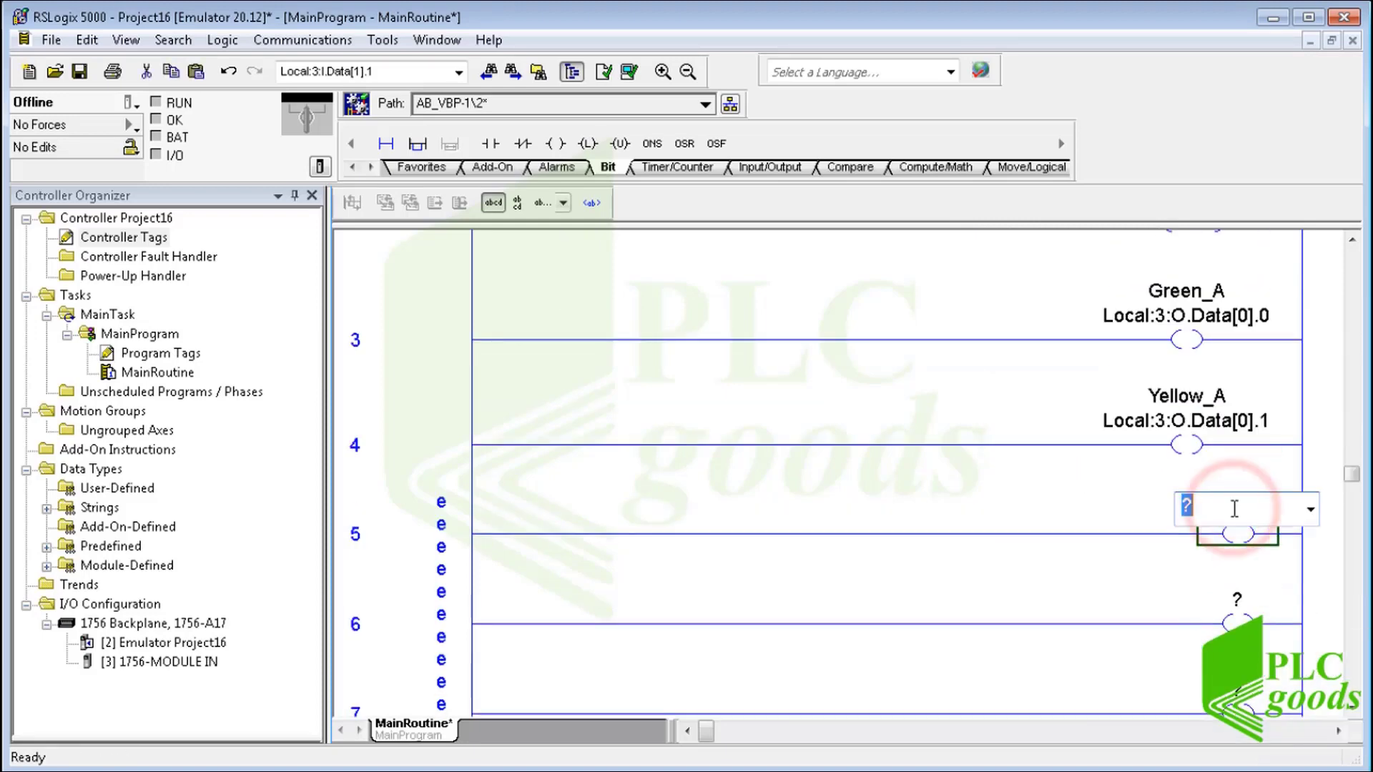
{"action": "left_click", "coordinate": [1311, 512]}
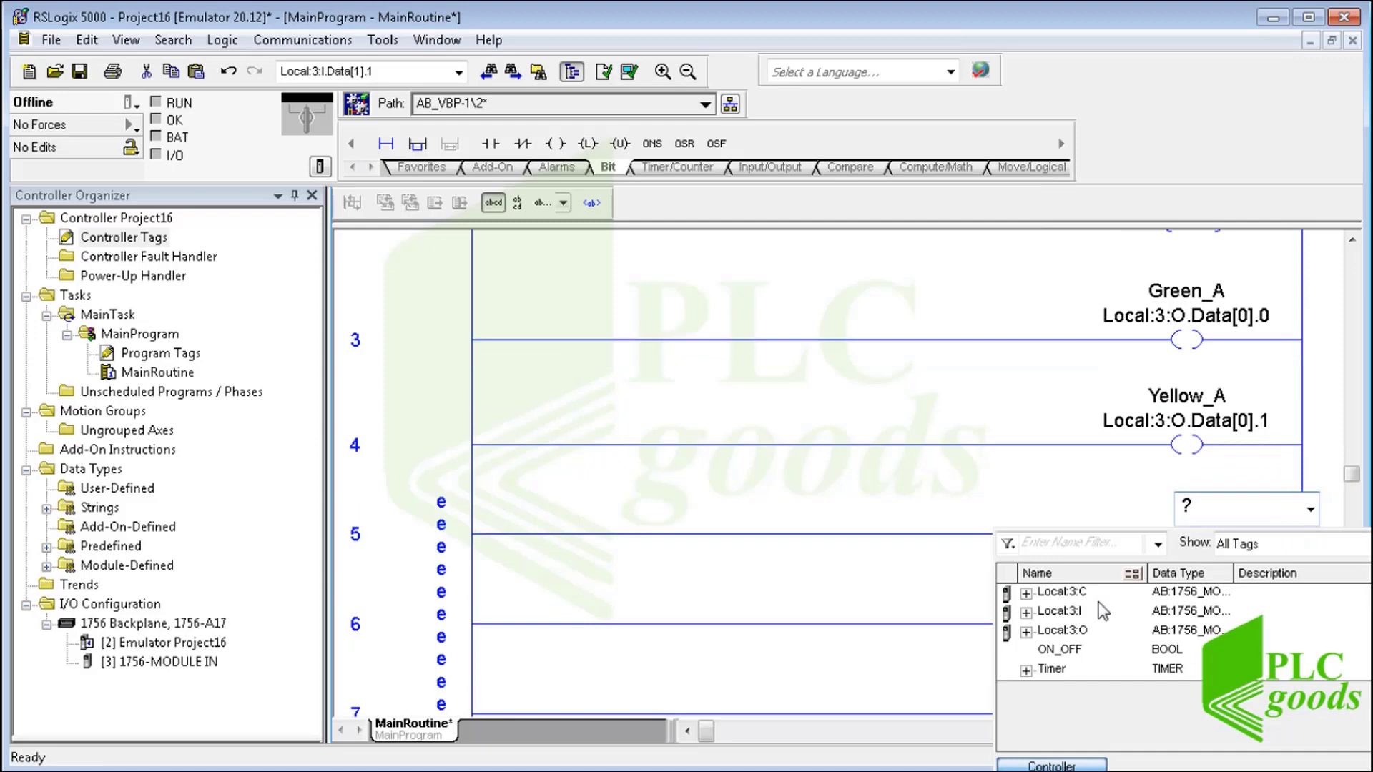
{"action": "left_click", "coordinate": [1026, 632]}
{"action": "left_click", "coordinate": [1040, 650]}
{"action": "left_click", "coordinate": [1098, 669]}
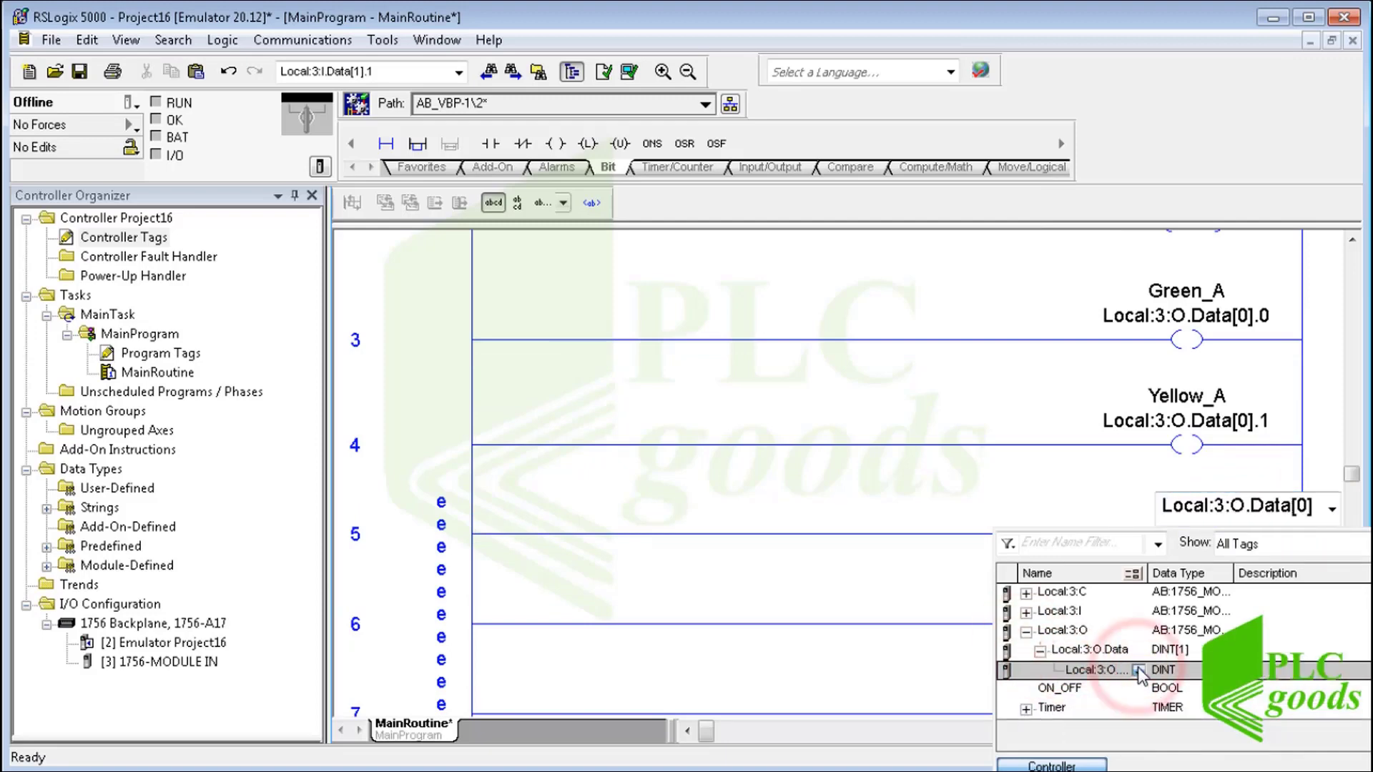
{"action": "left_click", "coordinate": [1101, 703]}
{"action": "left_click", "coordinate": [1126, 604]}
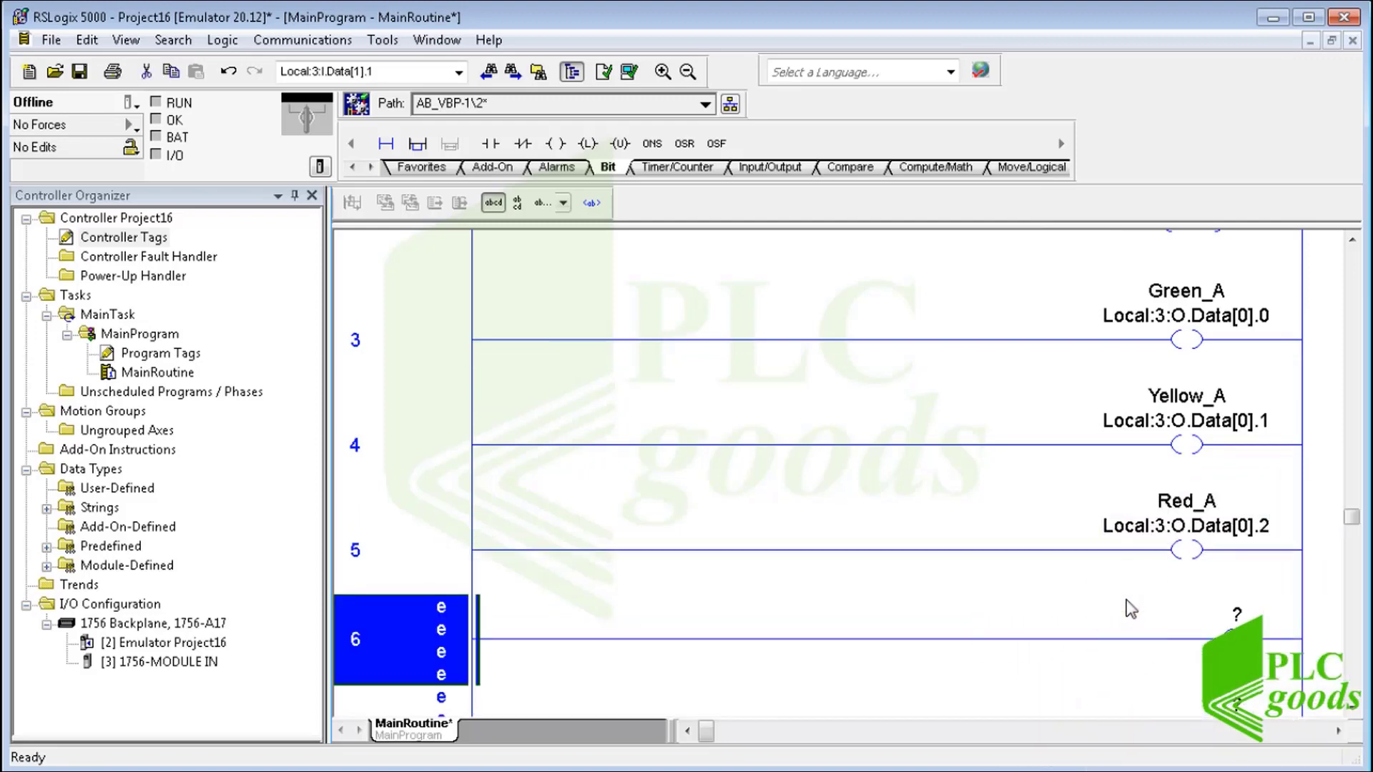
Assign the output bit Local:3:O.Data[0].3 to the Output Energize coil on rung 6.
{"action": "left_click", "coordinate": [1231, 560]}
{"action": "double_click", "coordinate": [1231, 560]}
{"action": "left_click", "coordinate": [1312, 566]}
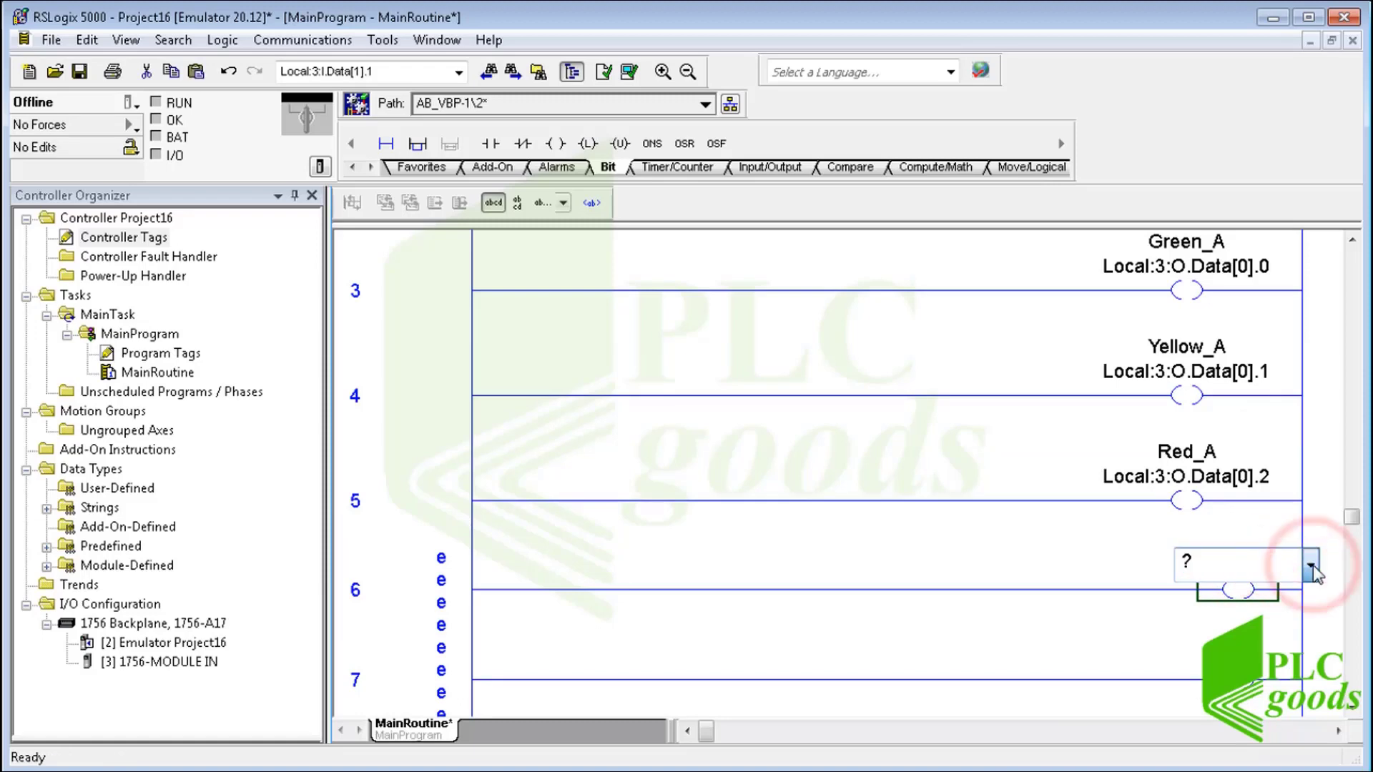
{"action": "left_click", "coordinate": [1030, 363]}
{"action": "left_click", "coordinate": [1041, 383]}
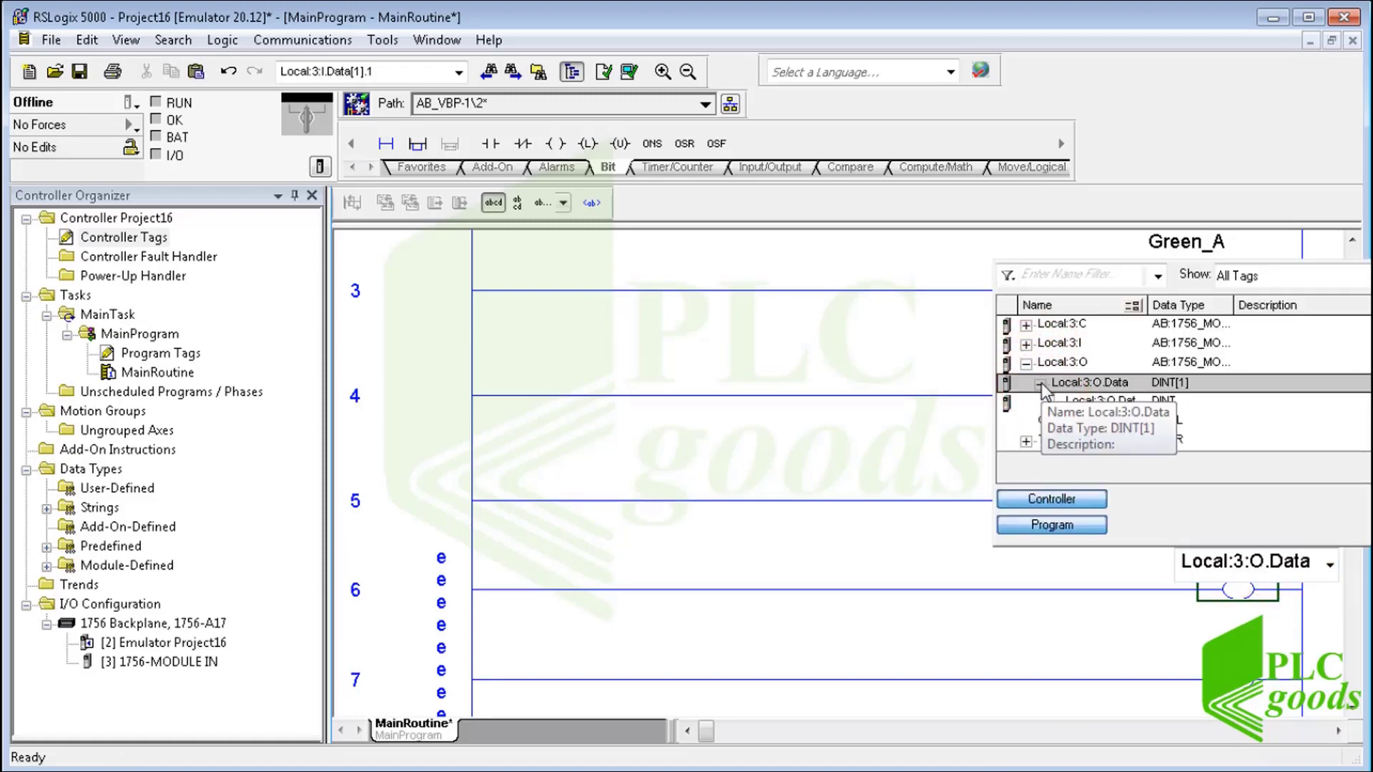
{"action": "left_click", "coordinate": [1073, 402]}
{"action": "left_click", "coordinate": [1138, 402]}
{"action": "left_click", "coordinate": [1120, 424]}
{"action": "left_click", "coordinate": [1165, 598]}
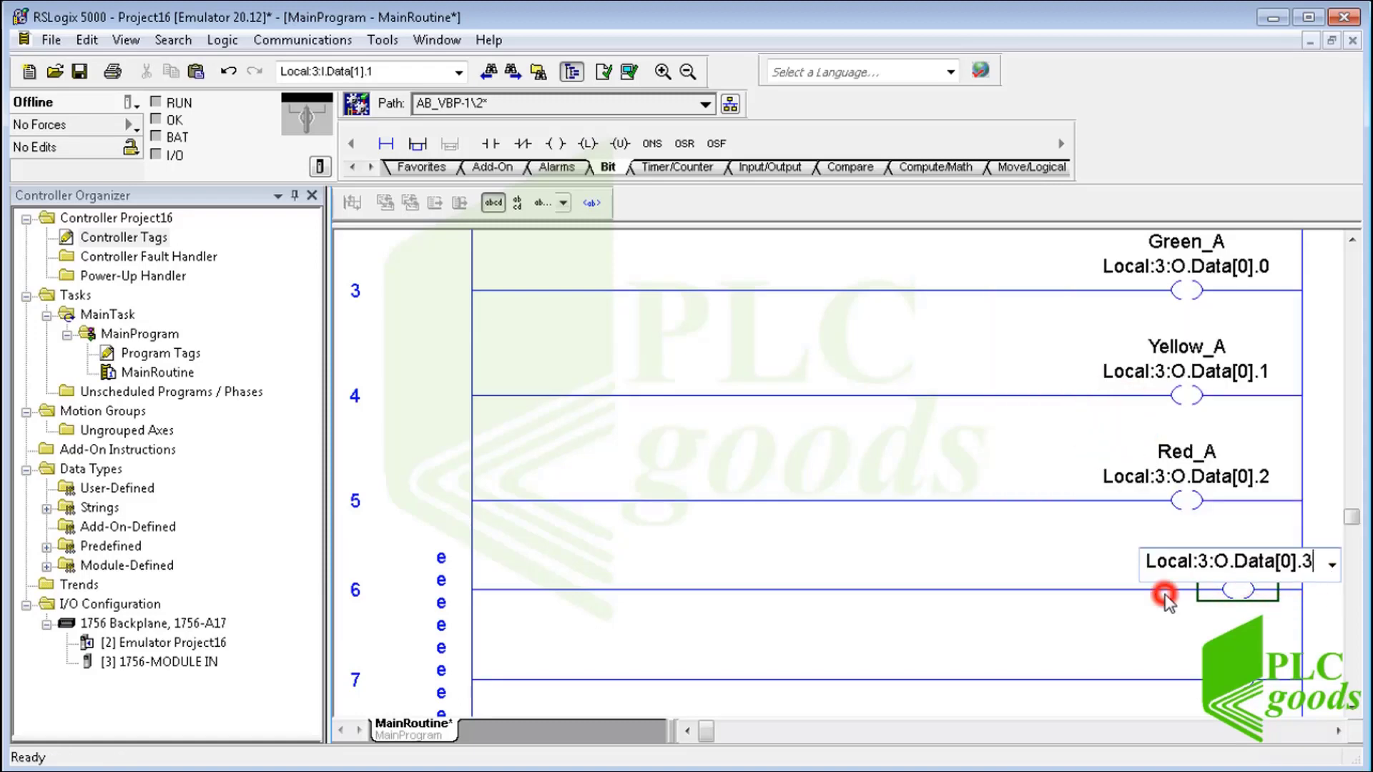
Assign the output bit Local:3:O.Data[0].4 to the Output Energize coil on rung 7.
{"action": "left_click", "coordinate": [1244, 549]}
{"action": "double_click", "coordinate": [1258, 545]}
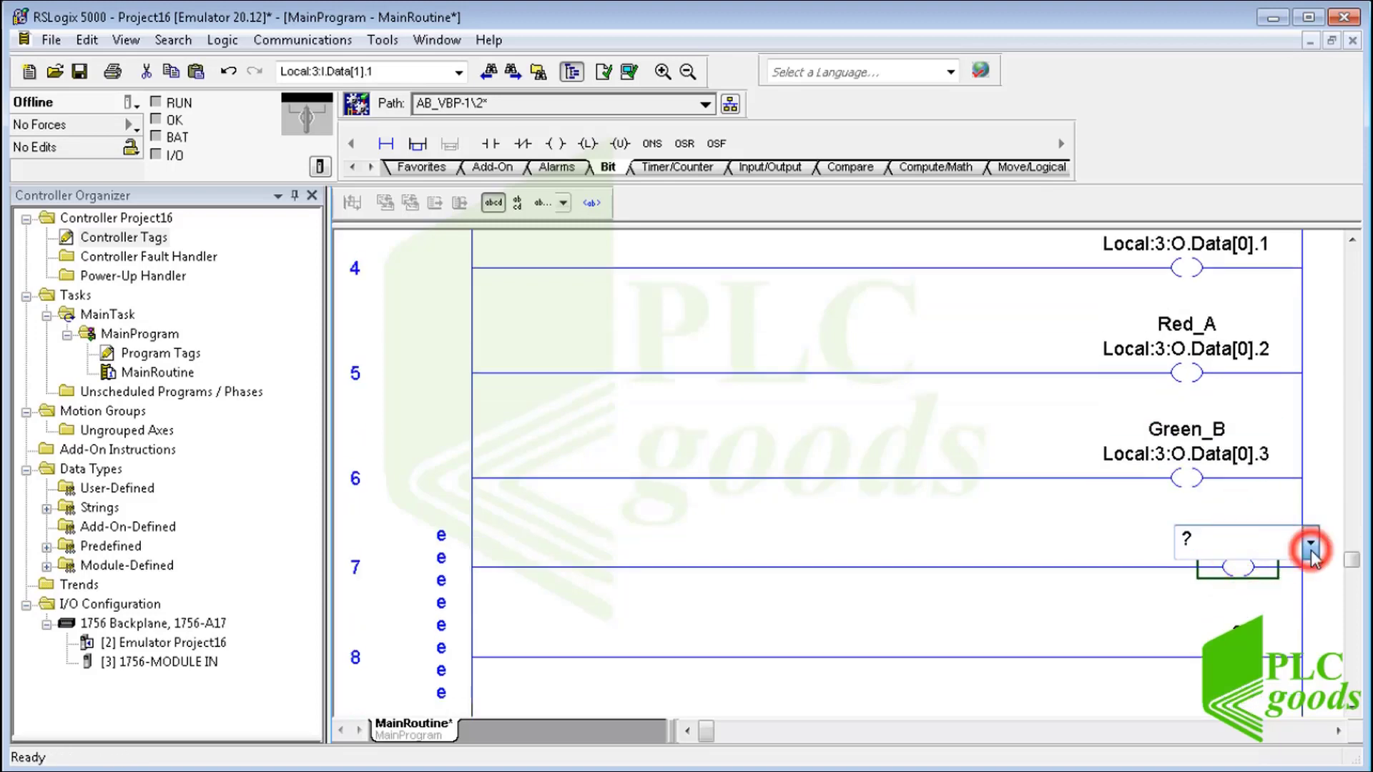
{"action": "left_click", "coordinate": [1311, 545]}
{"action": "left_click", "coordinate": [1029, 341]}
{"action": "left_click", "coordinate": [1040, 360]}
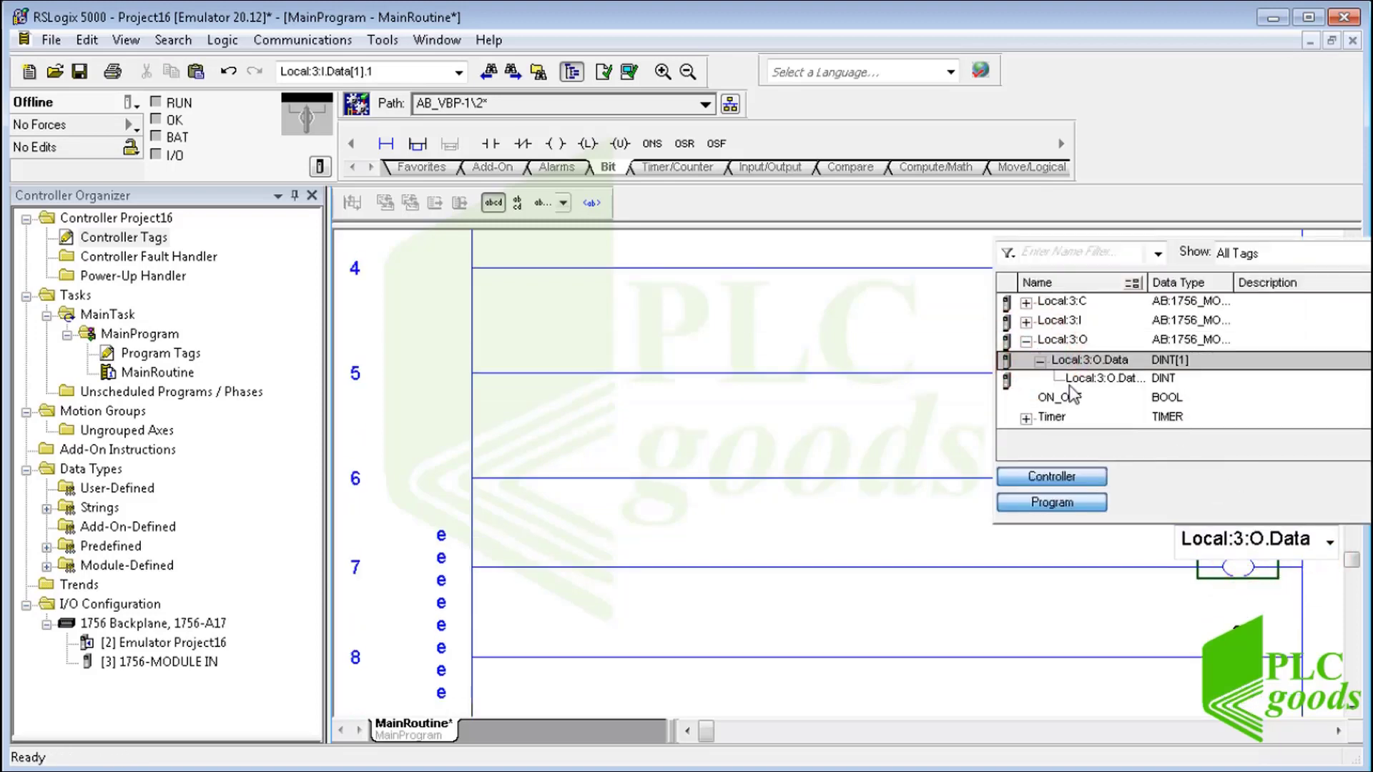
{"action": "left_click", "coordinate": [1073, 378]}
{"action": "left_click", "coordinate": [1138, 379]}
{"action": "left_click", "coordinate": [1138, 400]}
{"action": "left_click", "coordinate": [1174, 615]}
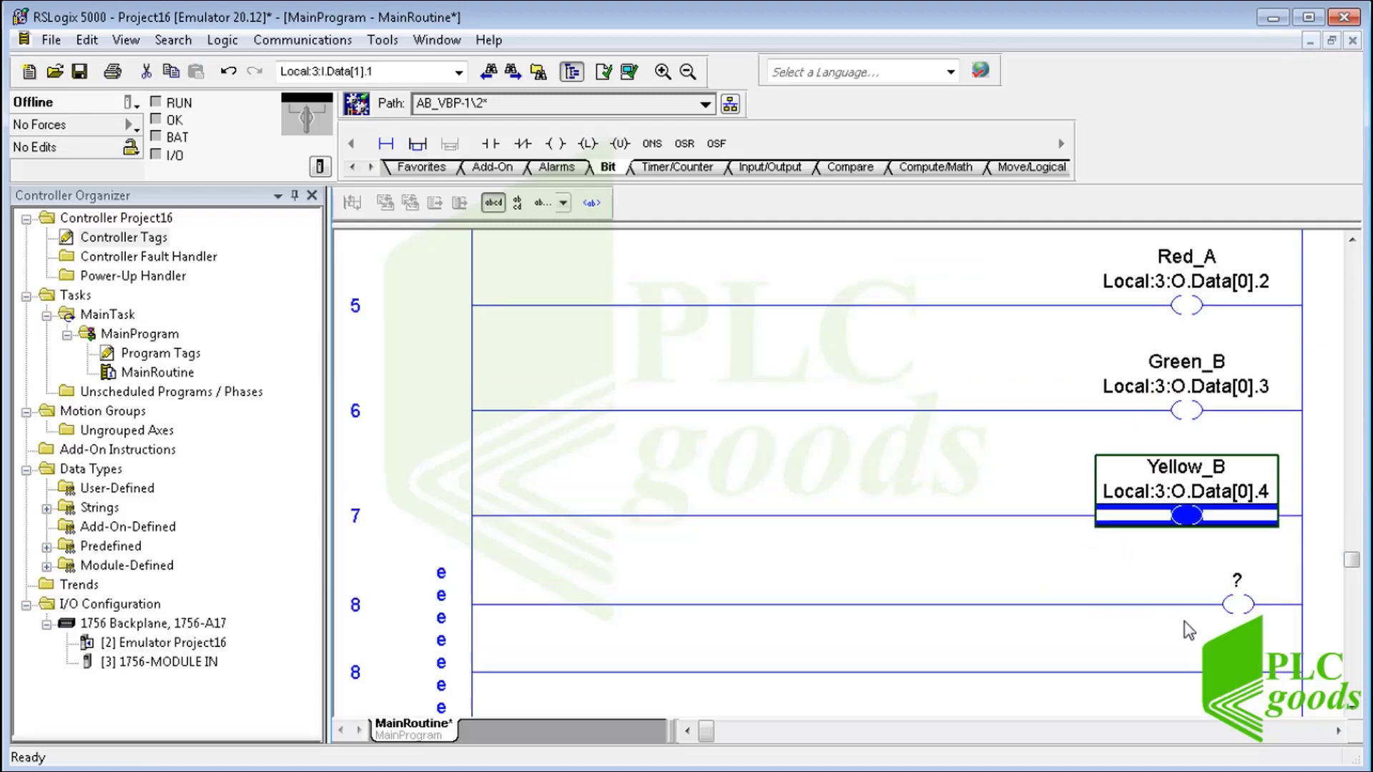
Assign the output bit Local:3:O.Data[0].5 to the Output Energize coil on rung 8.
{"action": "left_click", "coordinate": [1238, 577]}
{"action": "double_click", "coordinate": [1264, 582]}
{"action": "left_click", "coordinate": [1310, 584]}
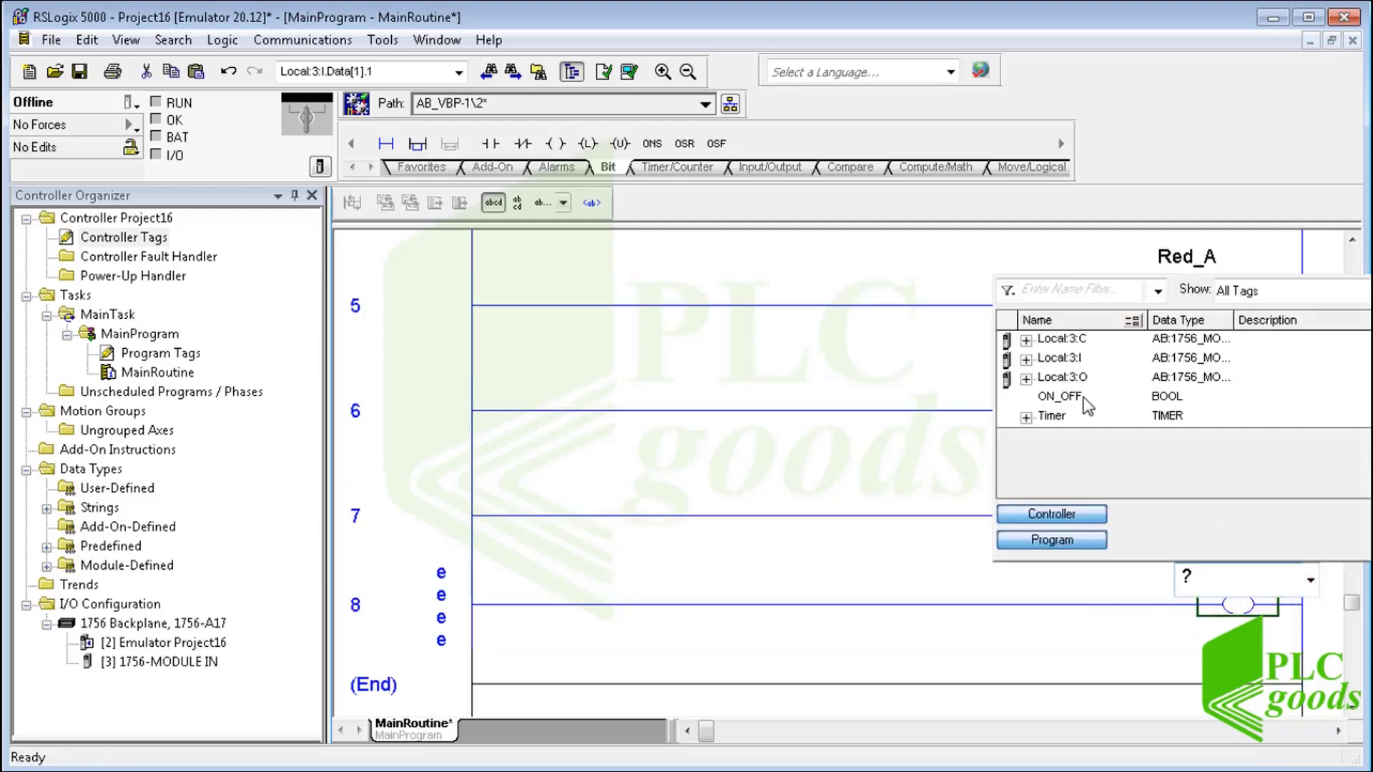
{"action": "left_click", "coordinate": [1026, 377]}
{"action": "left_click", "coordinate": [1041, 397]}
{"action": "left_click", "coordinate": [1089, 417]}
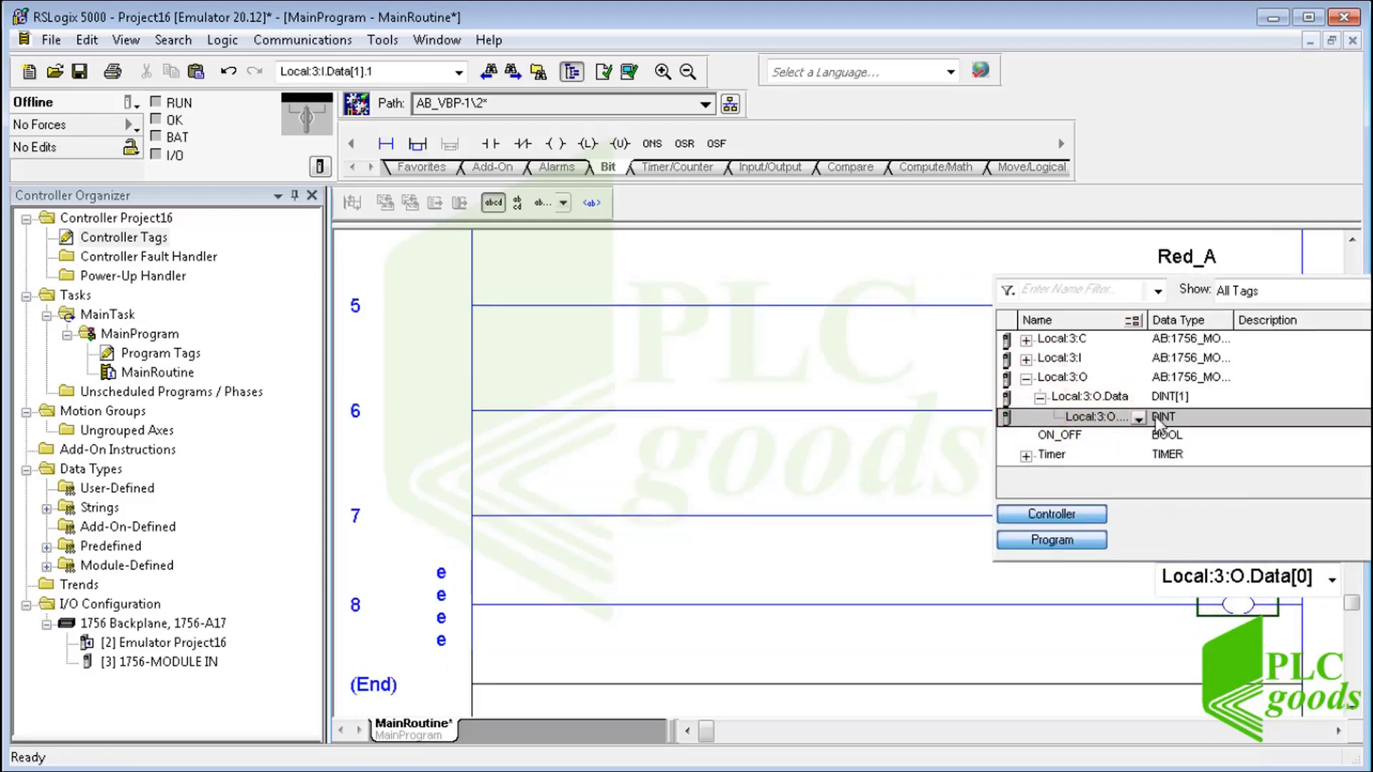
{"action": "left_click", "coordinate": [1138, 418]}
{"action": "left_click", "coordinate": [1169, 439]}
{"action": "left_click", "coordinate": [1164, 633]}
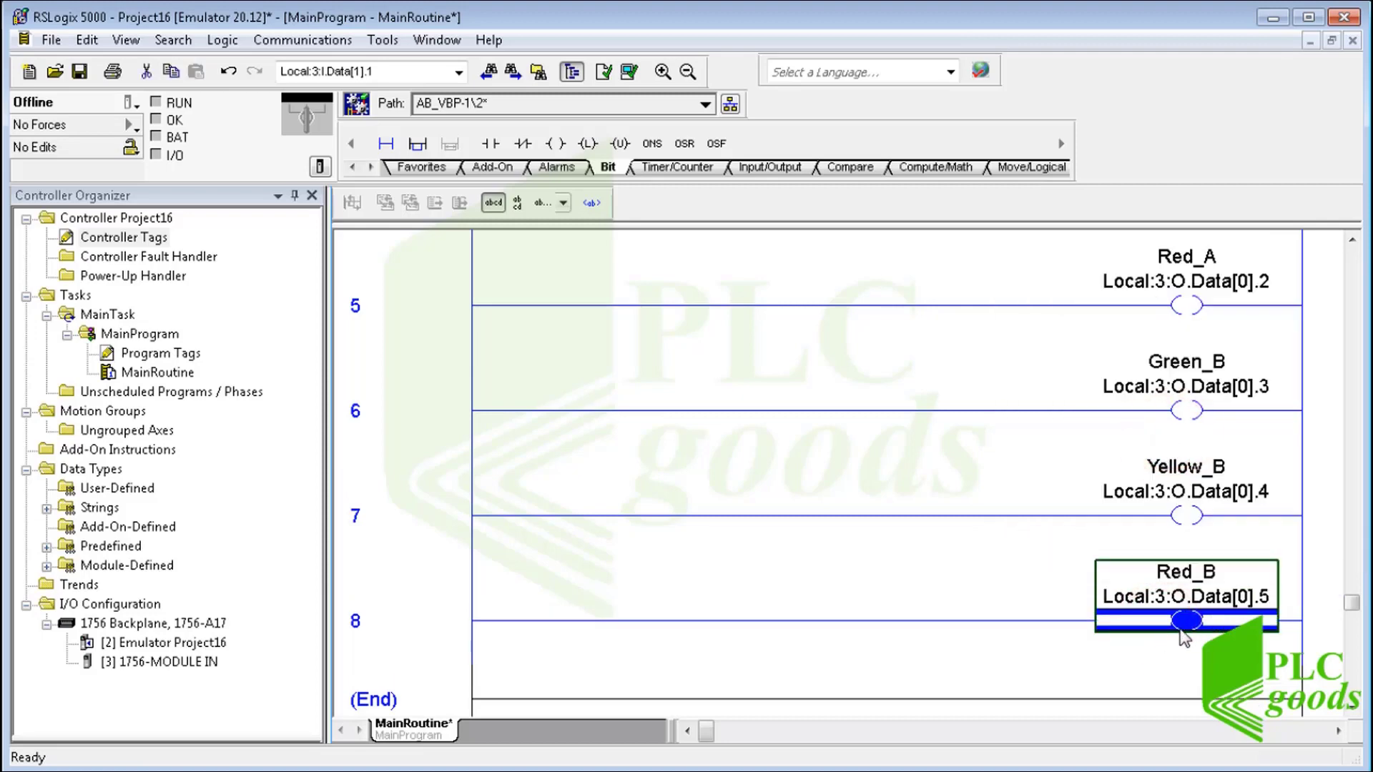
Add a Limit Test (LIM) instruction at the start of rung 3, before the Green_A coil, and set its low limit to 1.
{"action": "scroll", "coordinate": [1140, 616], "scroll_direction": "up", "scroll_amount": 1}
{"action": "scroll", "coordinate": [1140, 616], "scroll_direction": "down", "scroll_amount": 1}
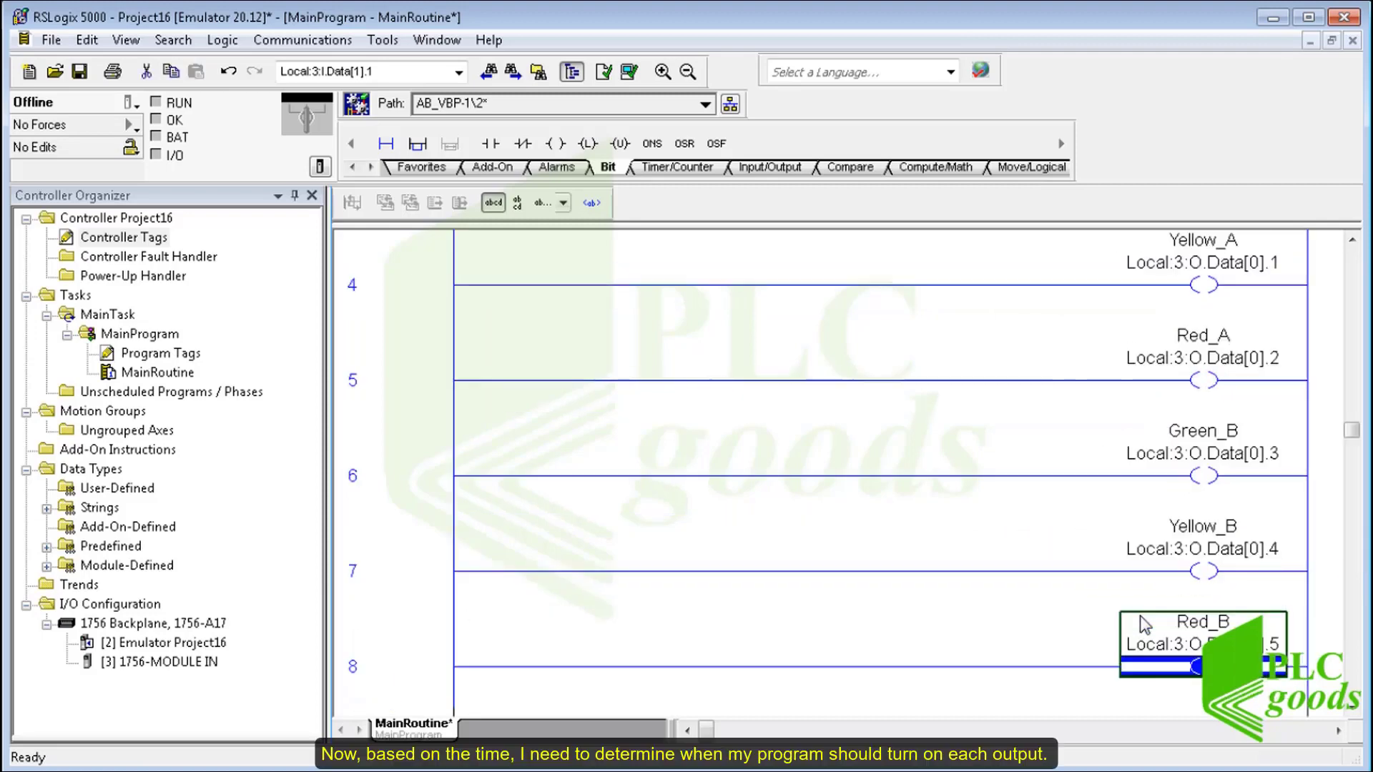
{"action": "scroll", "coordinate": [1139, 615], "scroll_direction": "down", "scroll_amount": 1}
{"action": "scroll", "coordinate": [1141, 623], "scroll_direction": "down", "scroll_amount": 1}
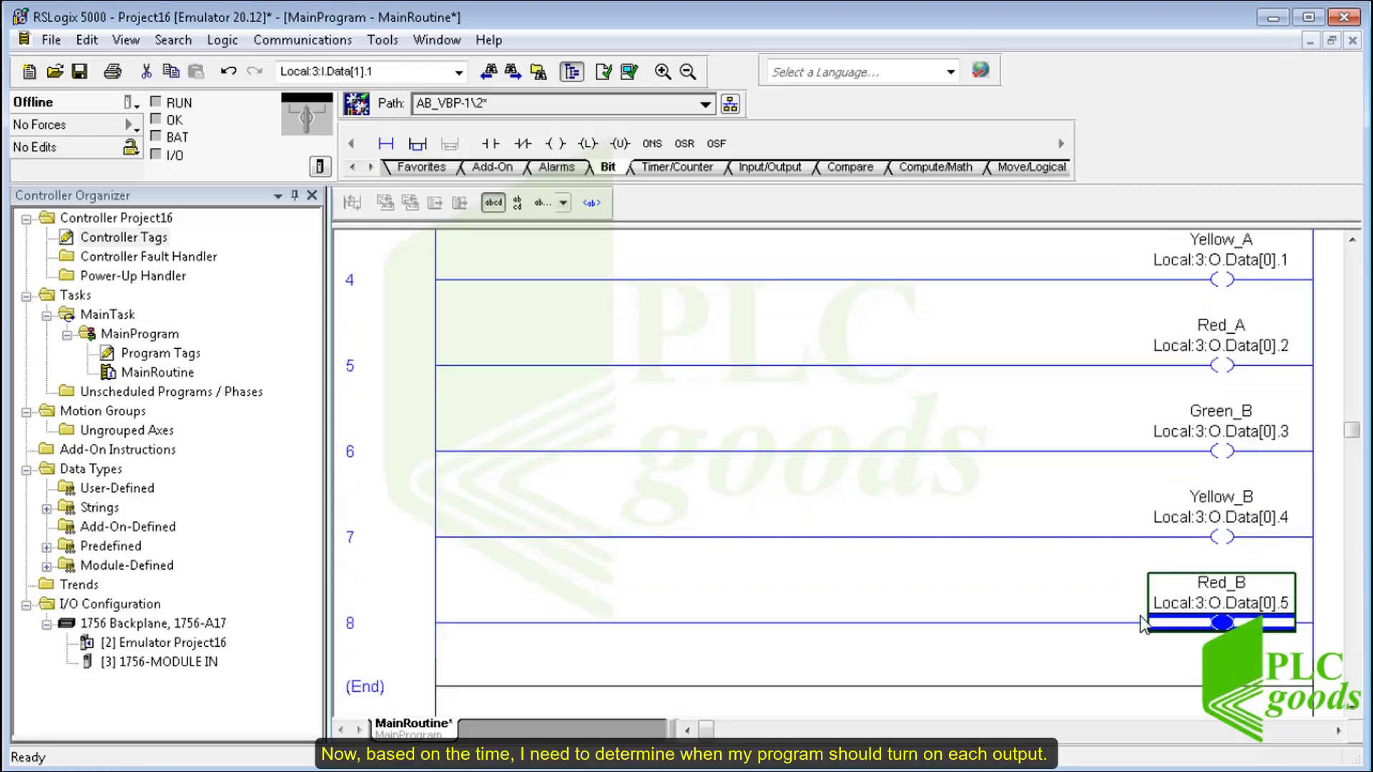
{"action": "scroll", "coordinate": [1143, 622], "scroll_direction": "down", "scroll_amount": 2}
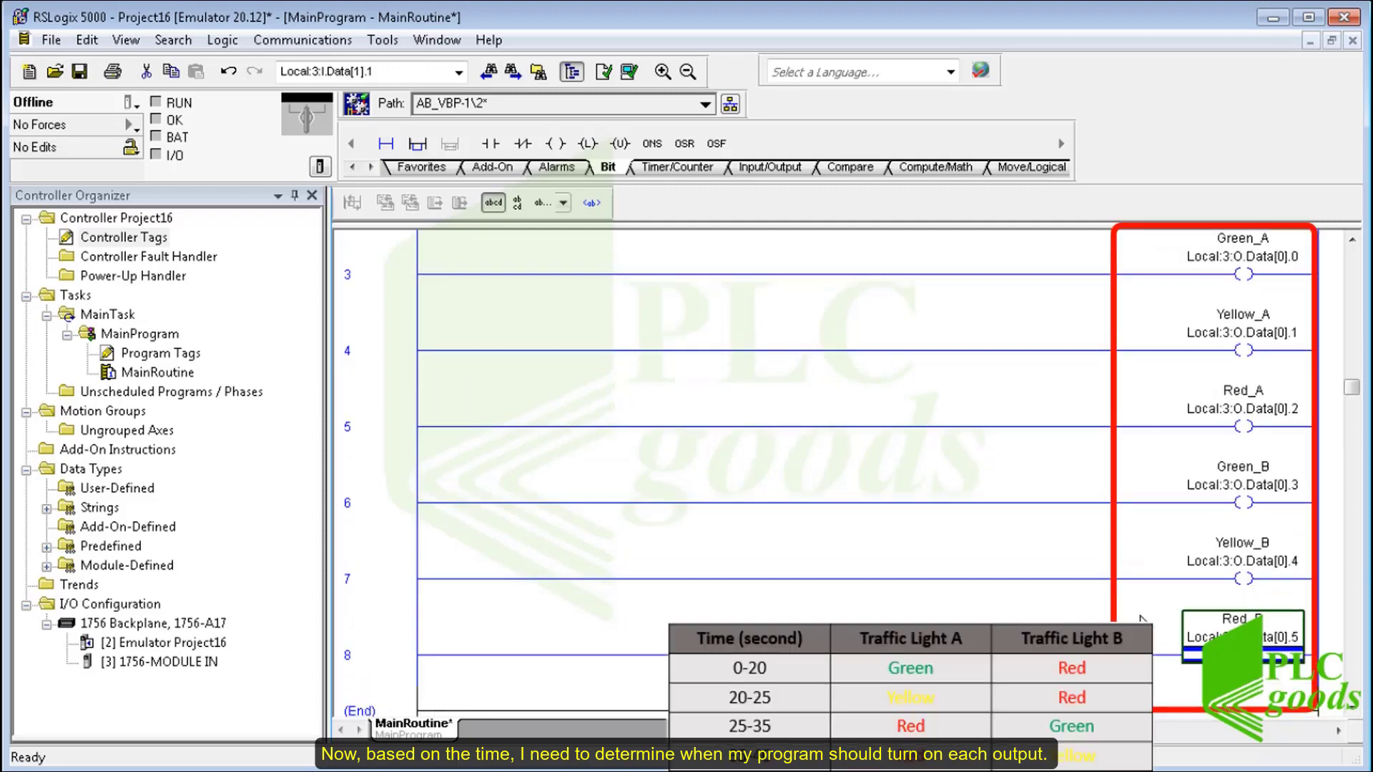
{"action": "scroll", "coordinate": [1142, 620], "scroll_direction": "up", "scroll_amount": 1}
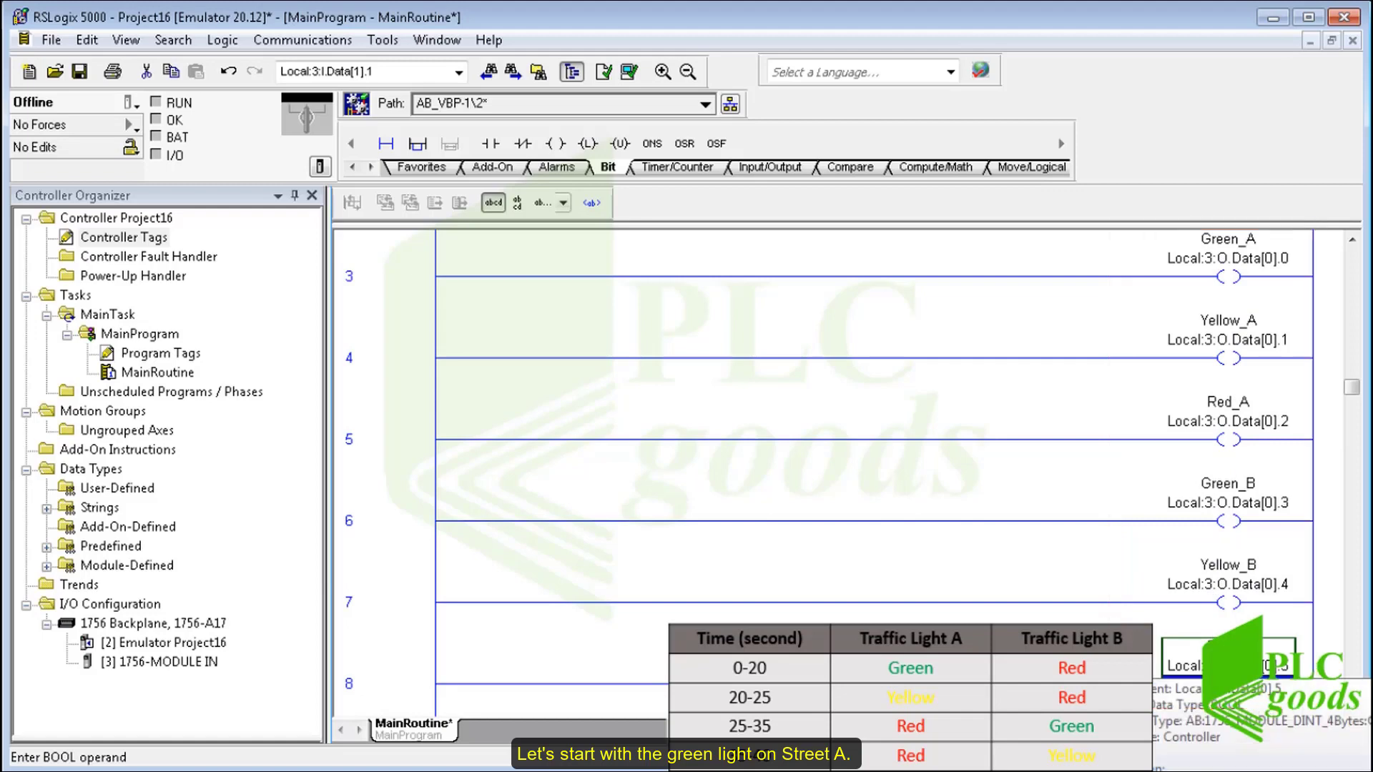
{"action": "left_click", "coordinate": [1230, 283]}
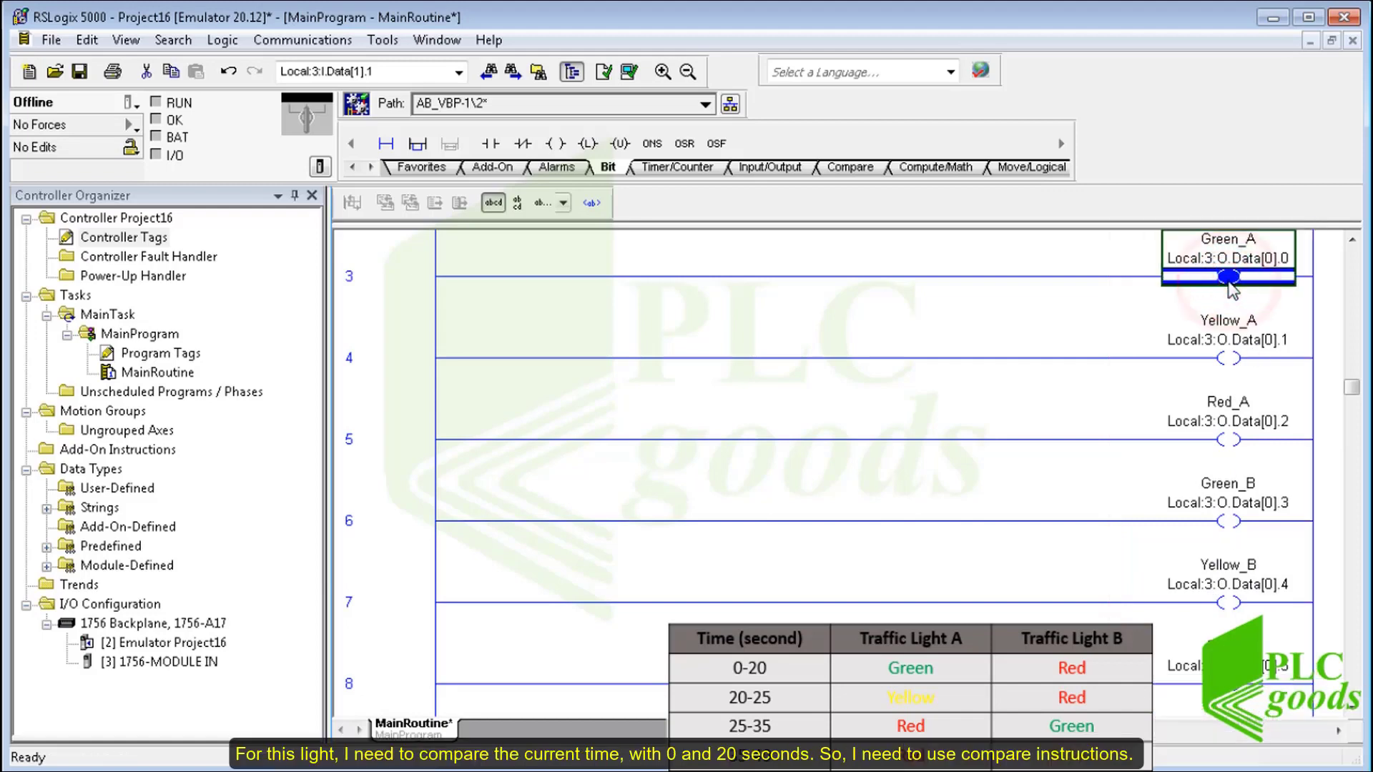
{"action": "left_click", "coordinate": [558, 281]}
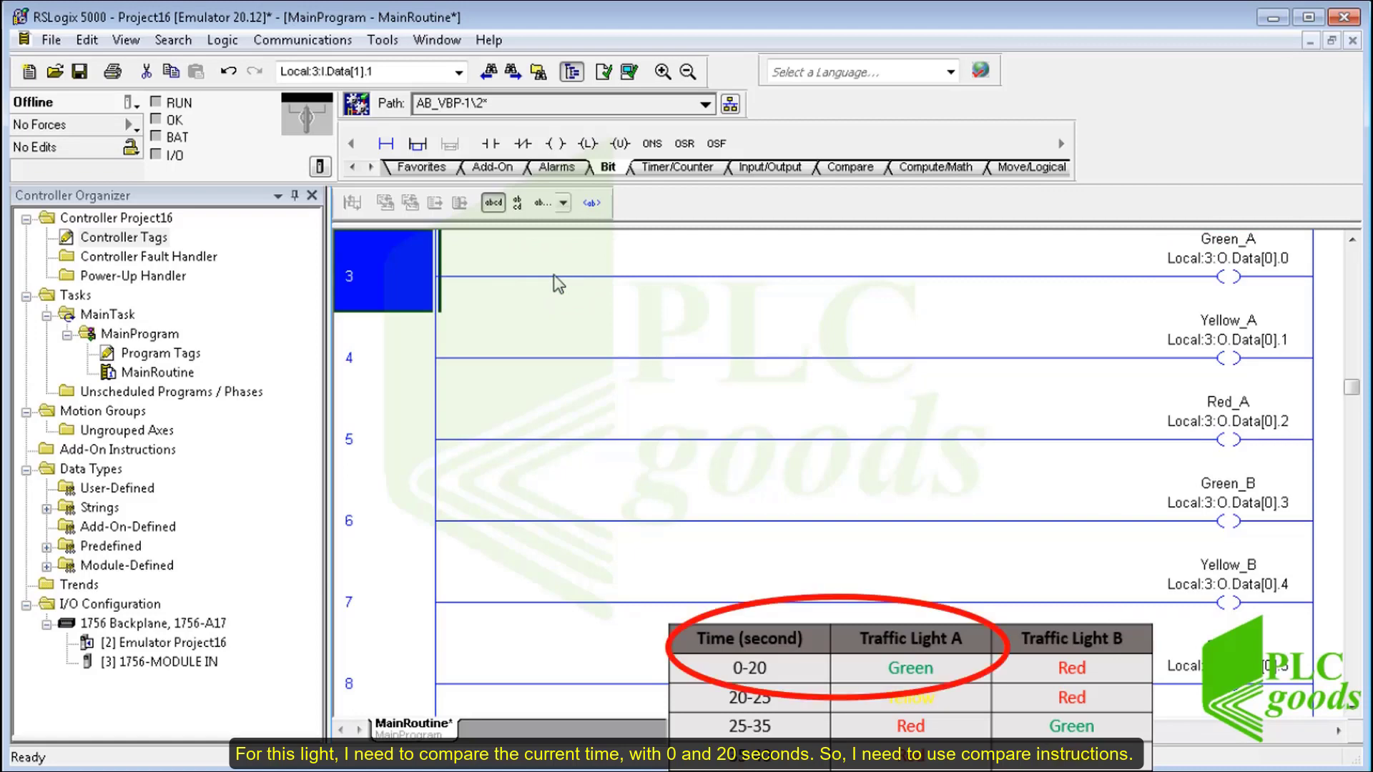
{"action": "left_click", "coordinate": [912, 170]}
{"action": "left_click", "coordinate": [847, 168]}
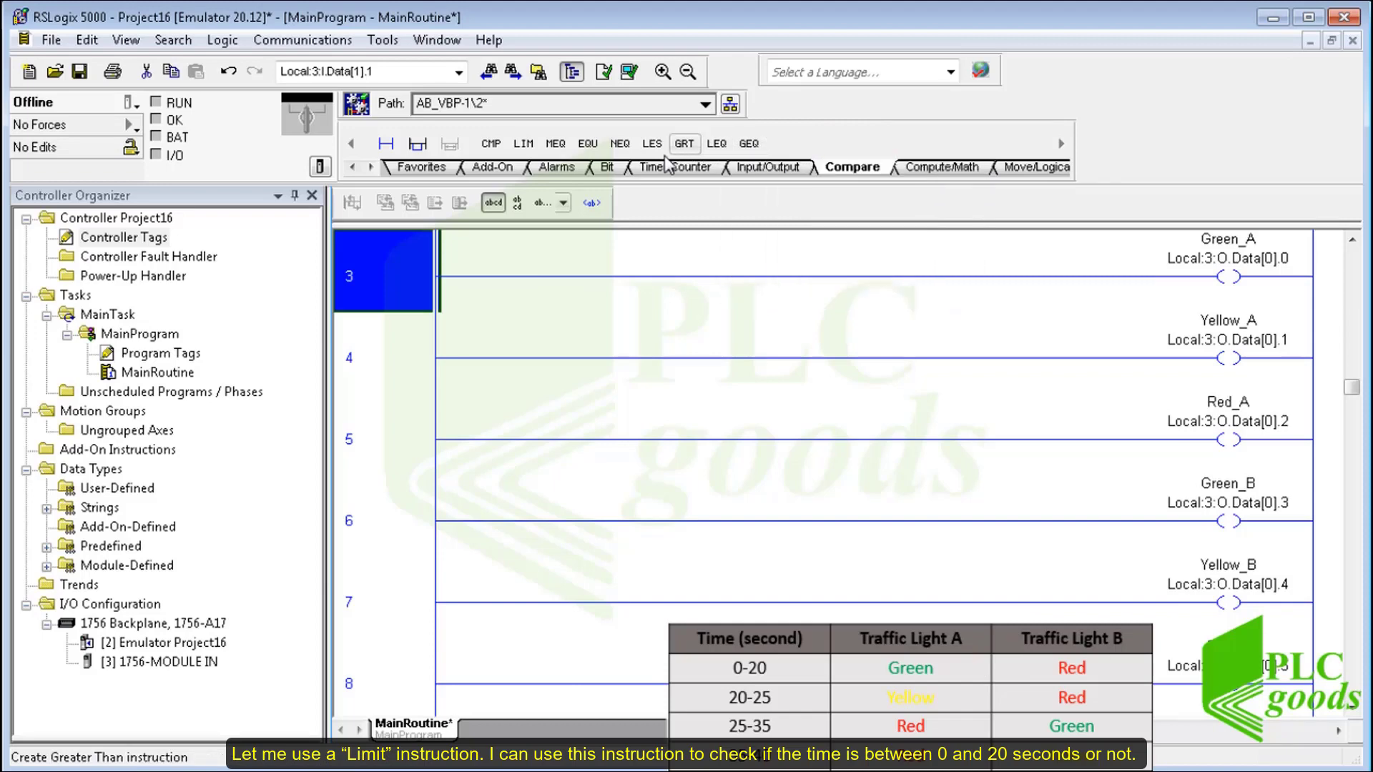
{"action": "left_click", "coordinate": [523, 145]}
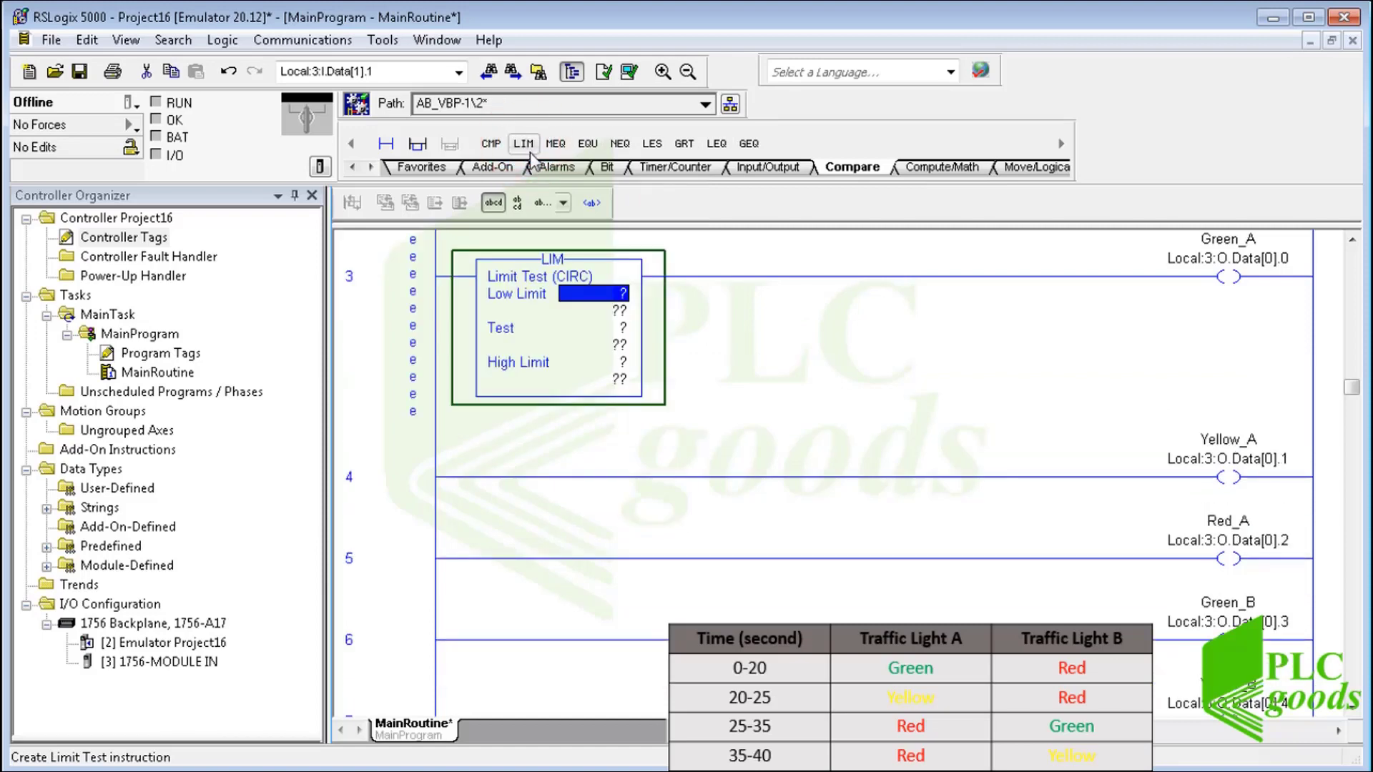
{"action": "type", "text": "1"}
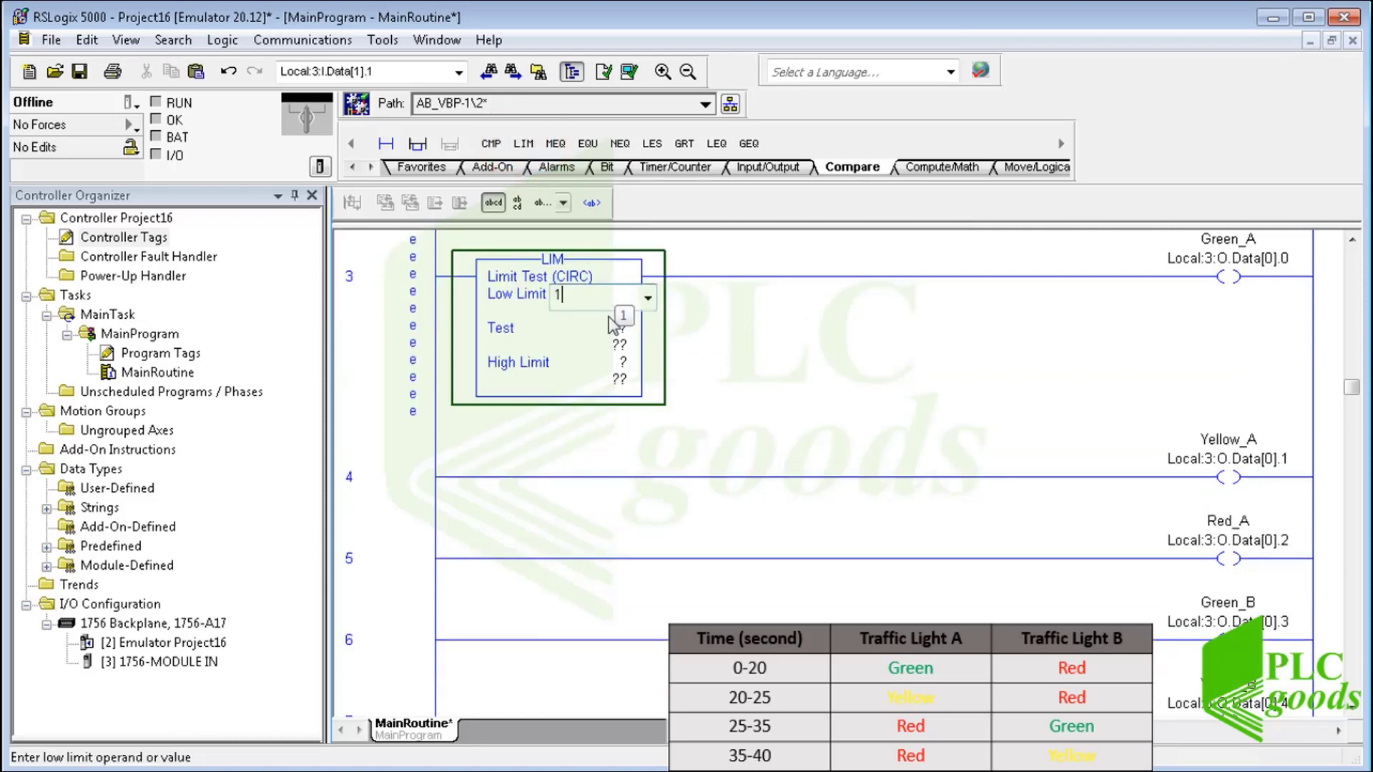
{"action": "left_click", "coordinate": [612, 327]}
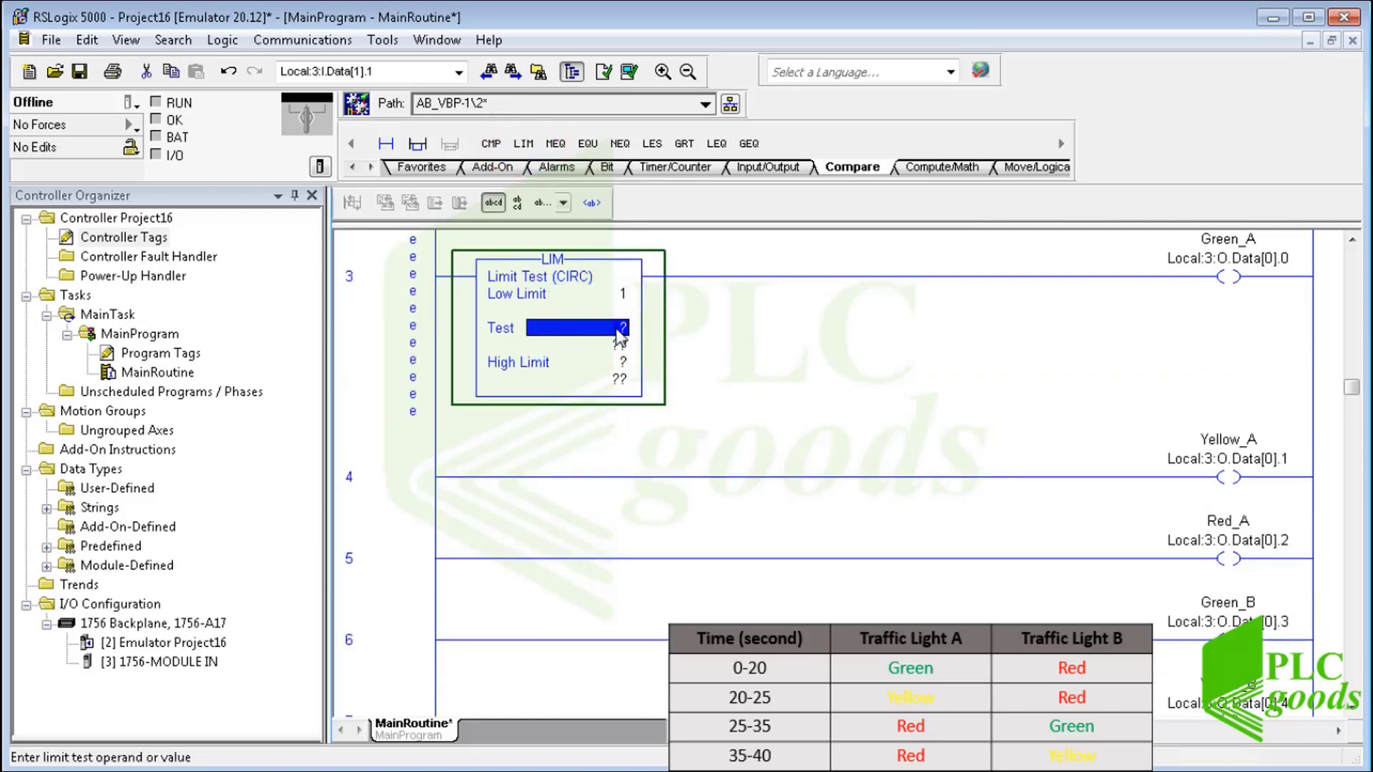
Set the test operand of the rung 3 Limit Test instruction to the timer's accumulated value, Timer.ACC.
{"action": "scroll", "coordinate": [620, 336], "scroll_direction": "up", "scroll_amount": 5}
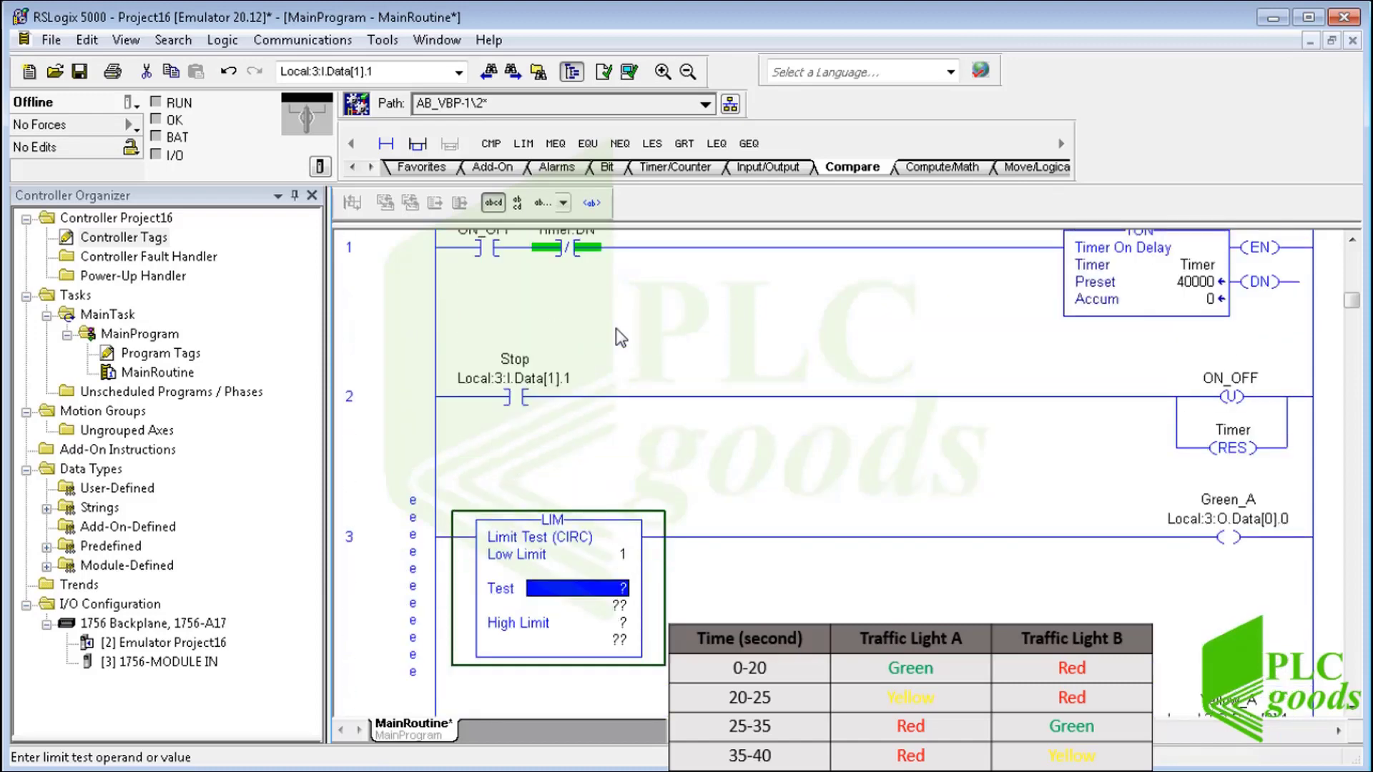
{"action": "left_click", "coordinate": [1095, 304]}
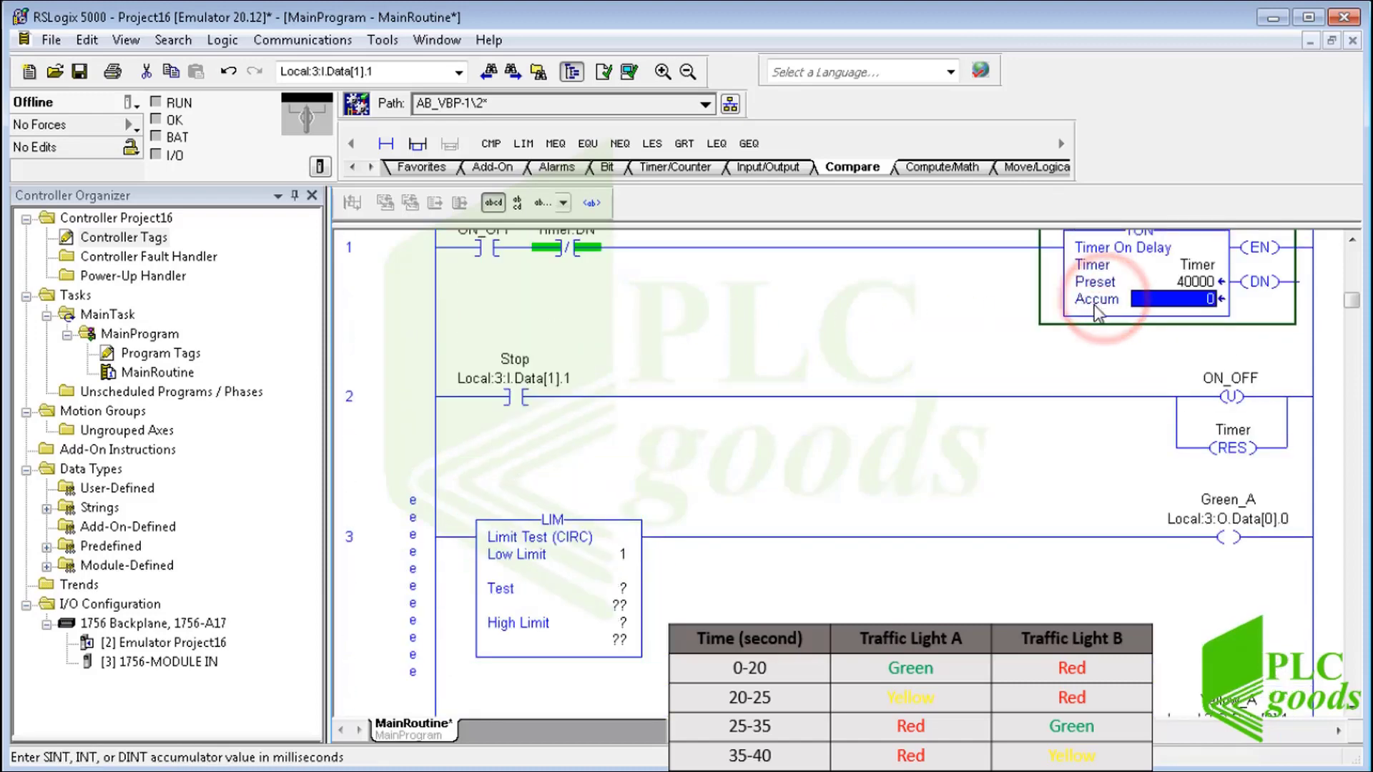
{"action": "left_click", "coordinate": [621, 589]}
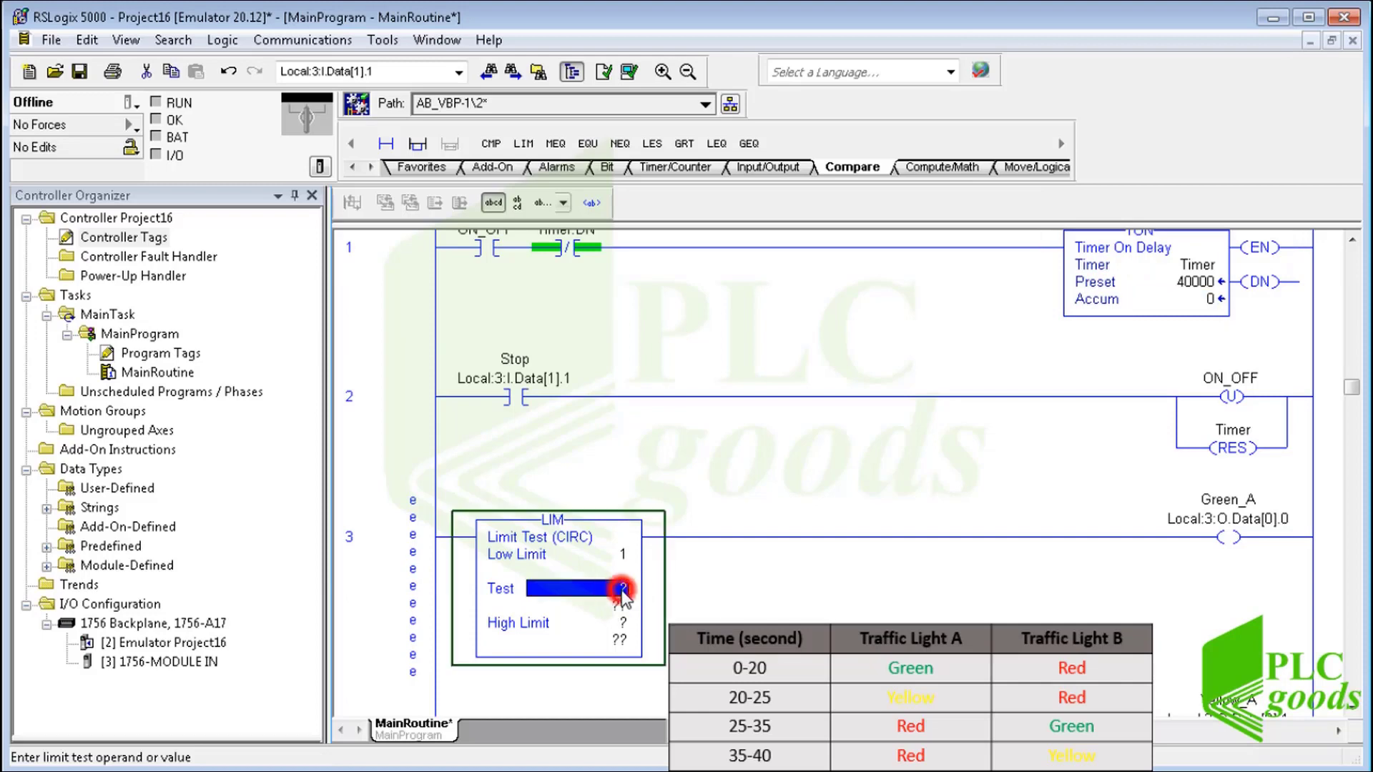
{"action": "left_click", "coordinate": [622, 591]}
{"action": "type", "text": "timer"}
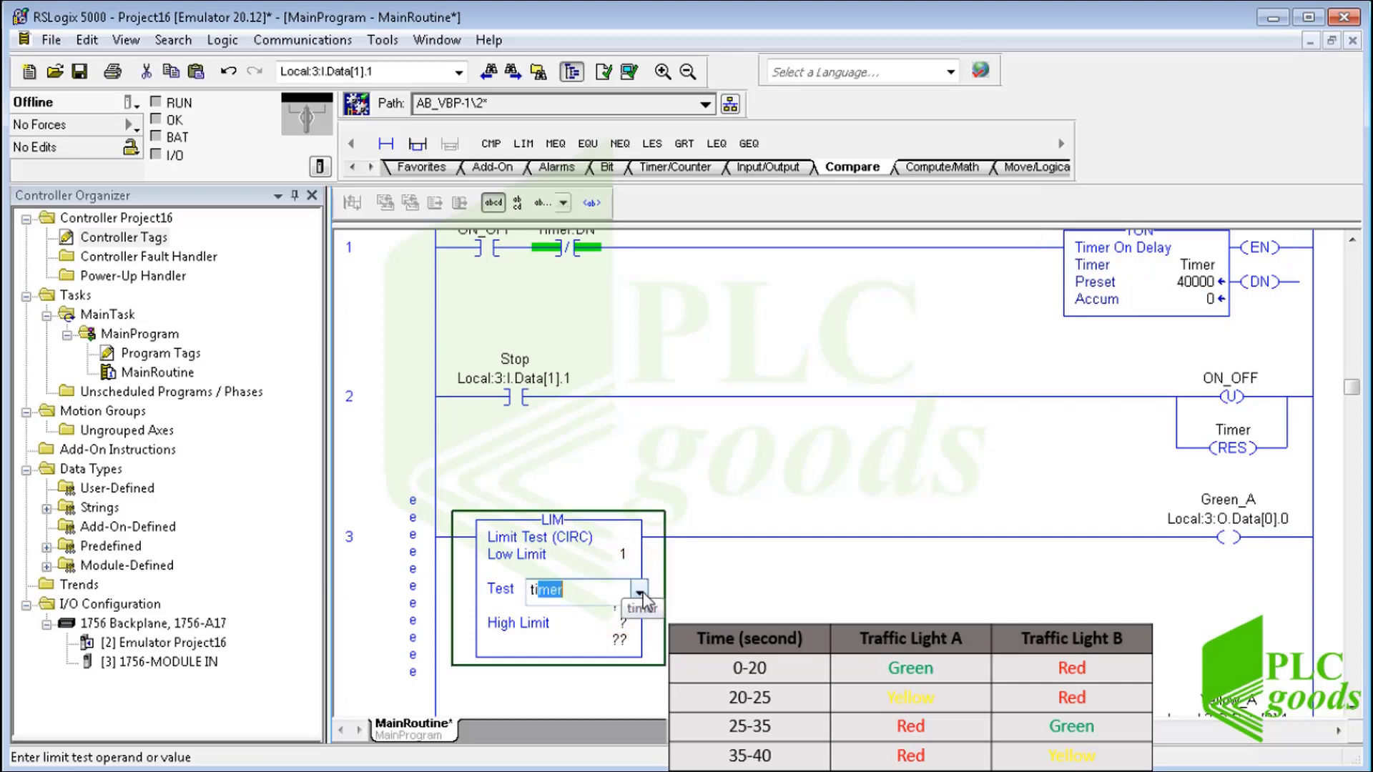
{"action": "left_click", "coordinate": [640, 590]}
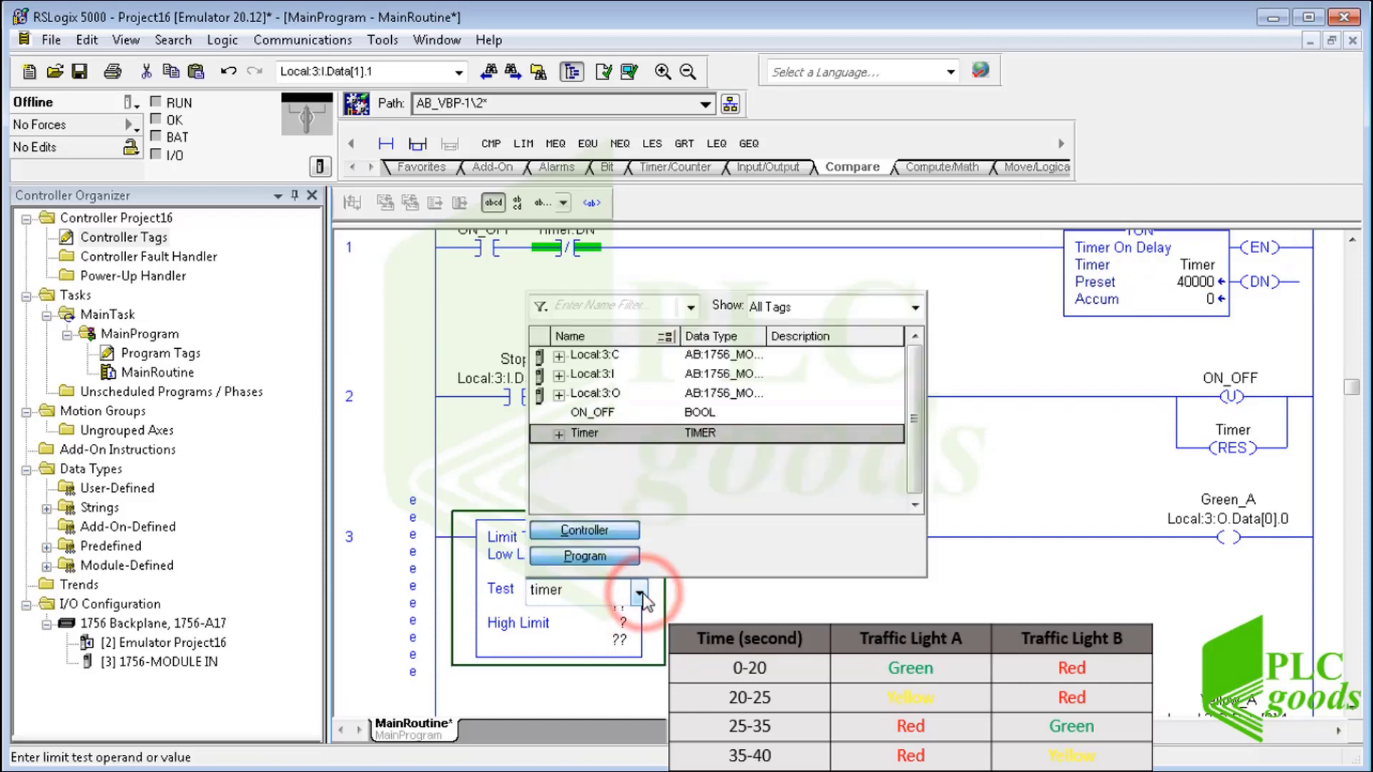
{"action": "left_click", "coordinate": [559, 434]}
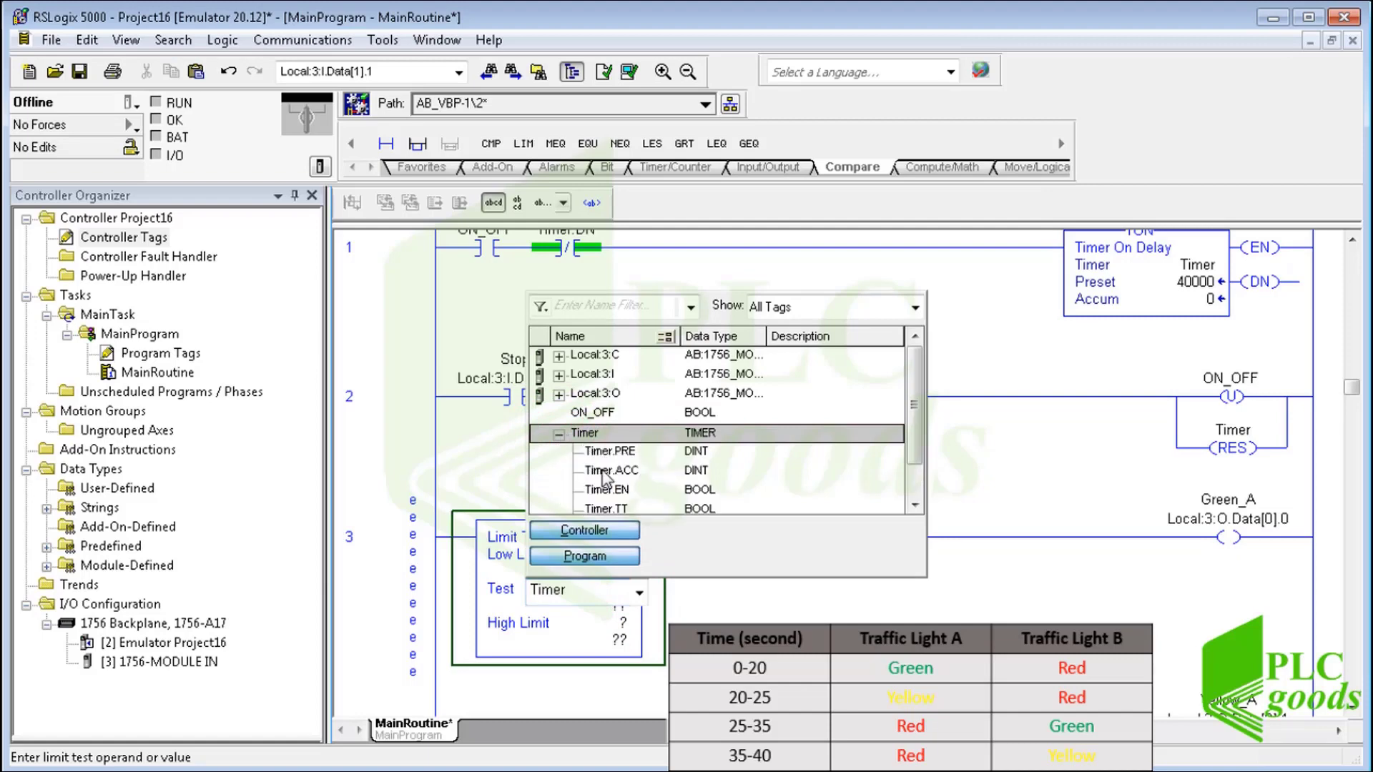
{"action": "double_click", "coordinate": [606, 472]}
{"action": "left_click", "coordinate": [620, 623]}
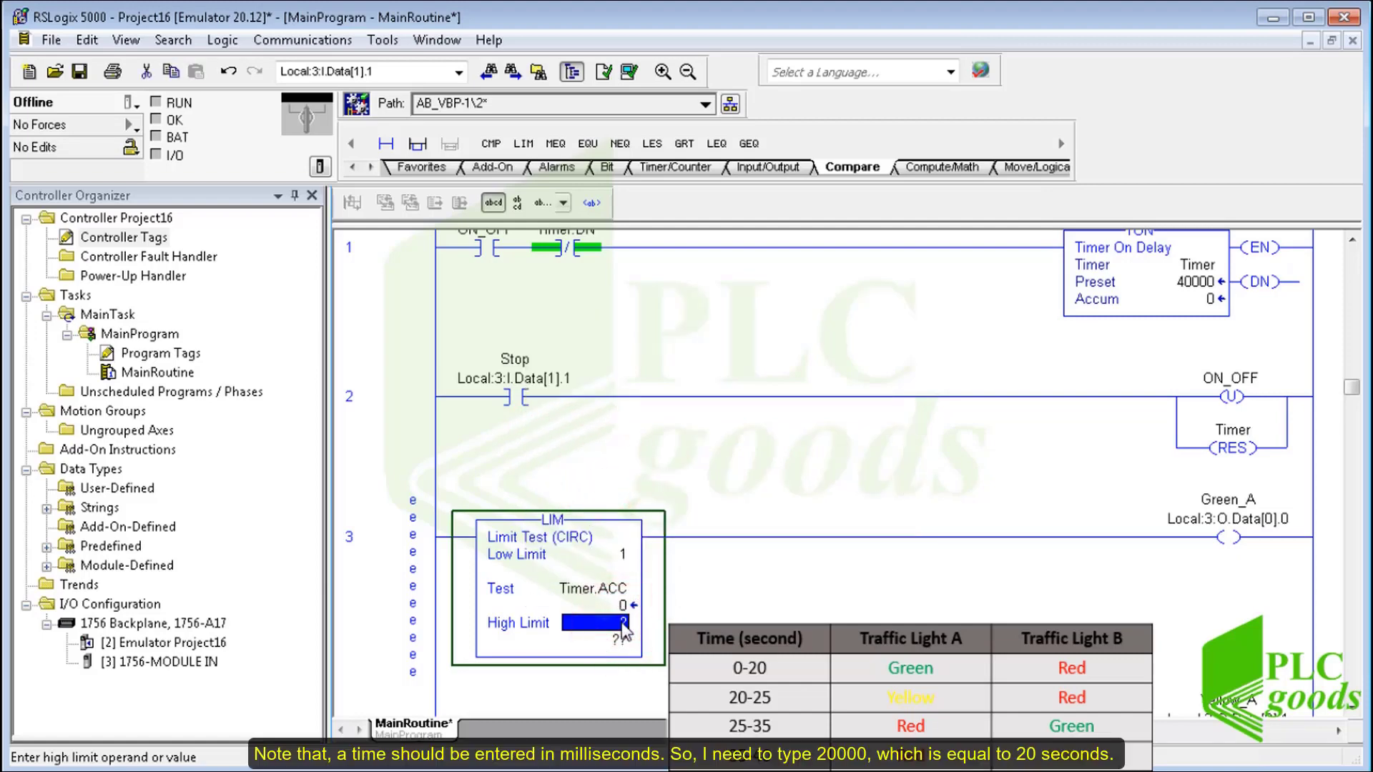
Set the high limit of the rung 3 Limit Test instruction to 20000.
{"action": "type", "text": "2000"}
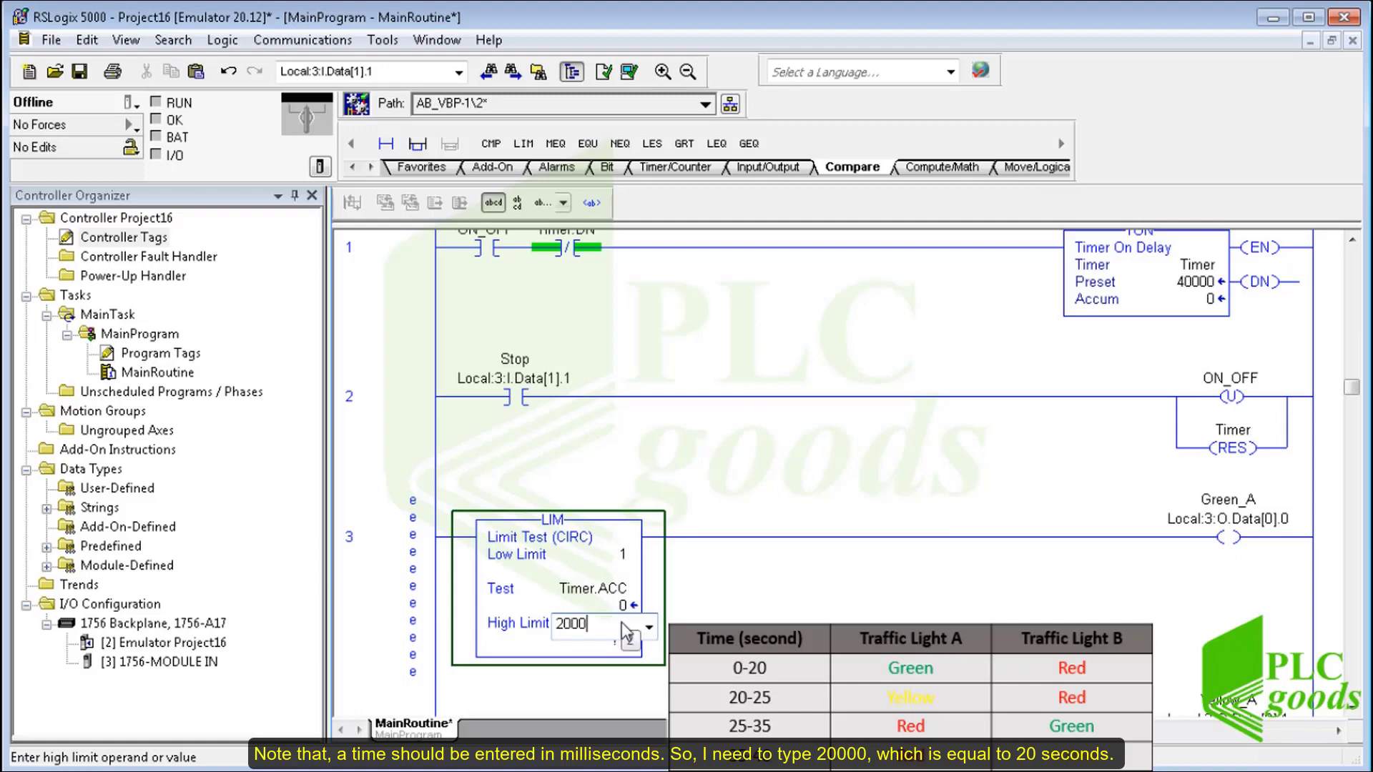
{"action": "type", "text": "0"}
{"action": "key", "text": "Return"}
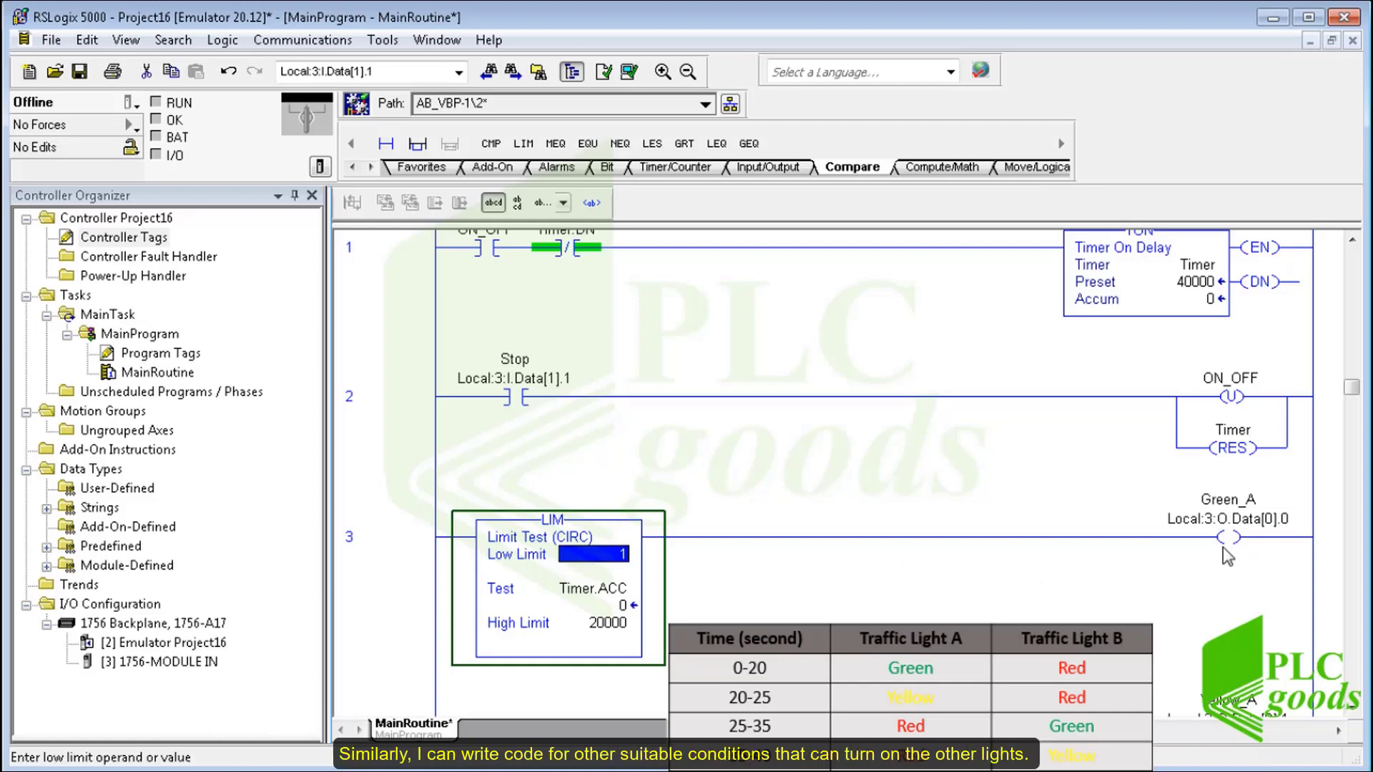
Copy the Limit Test instruction from rung 3 and paste it at the start of rung 4, before the Yellow_A coil.
{"action": "scroll", "coordinate": [1225, 551], "scroll_direction": "down", "scroll_amount": 3}
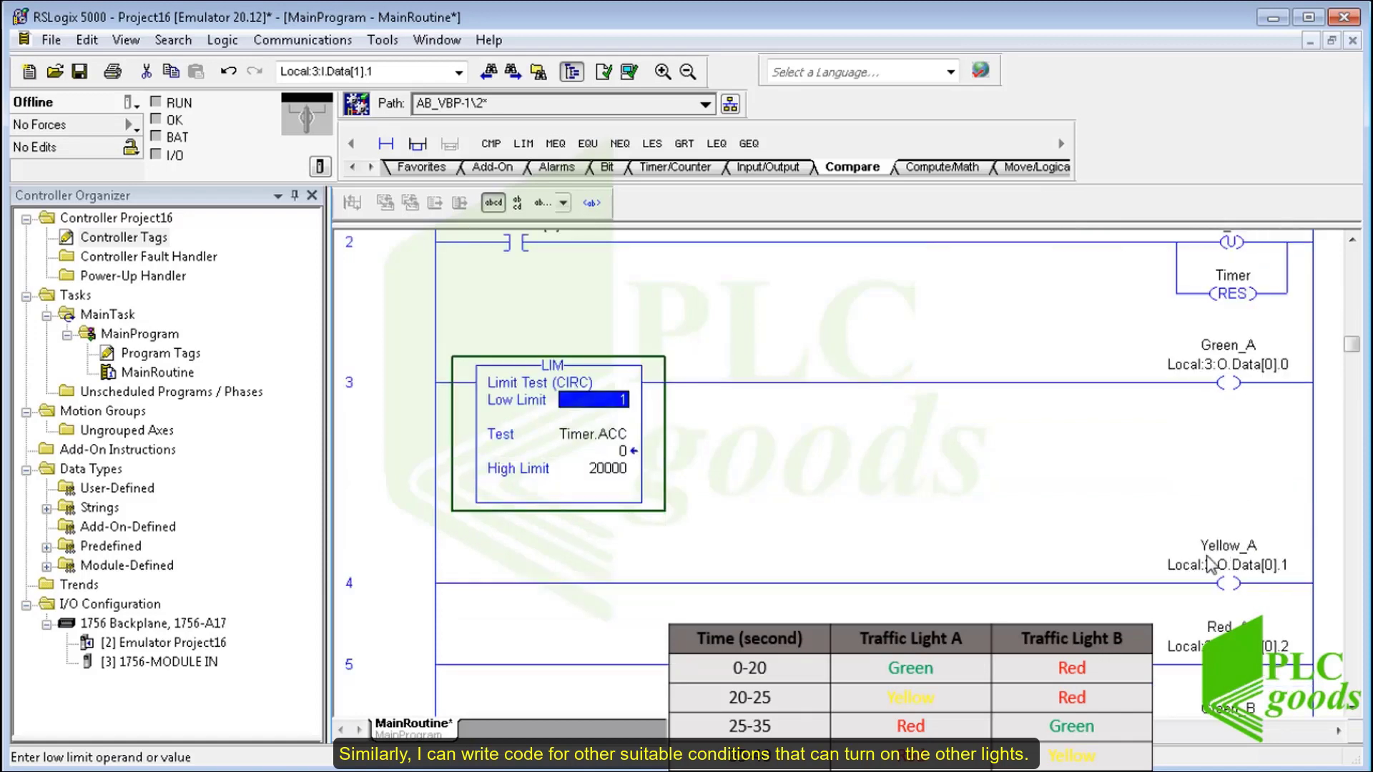
{"action": "left_click", "coordinate": [537, 584]}
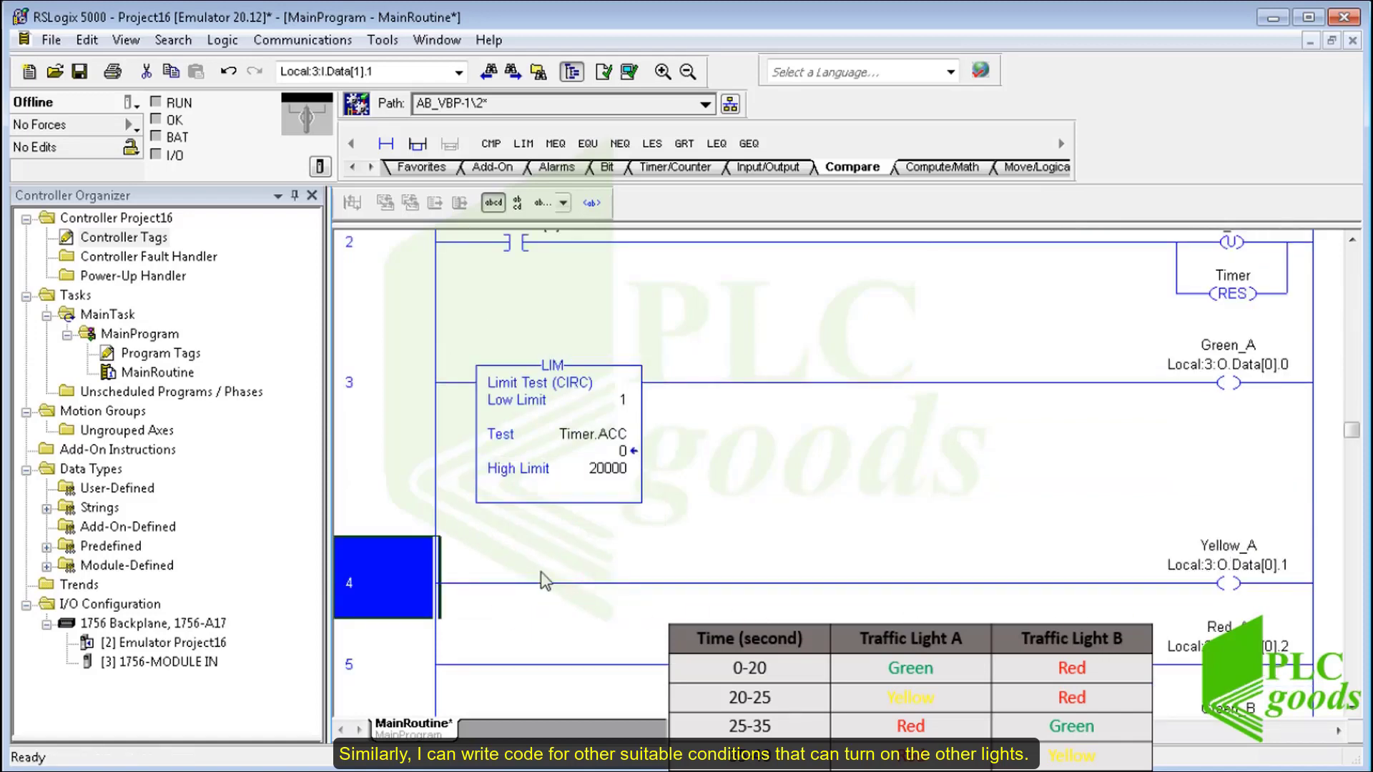
{"action": "right_click", "coordinate": [529, 451]}
{"action": "left_click", "coordinate": [556, 486]}
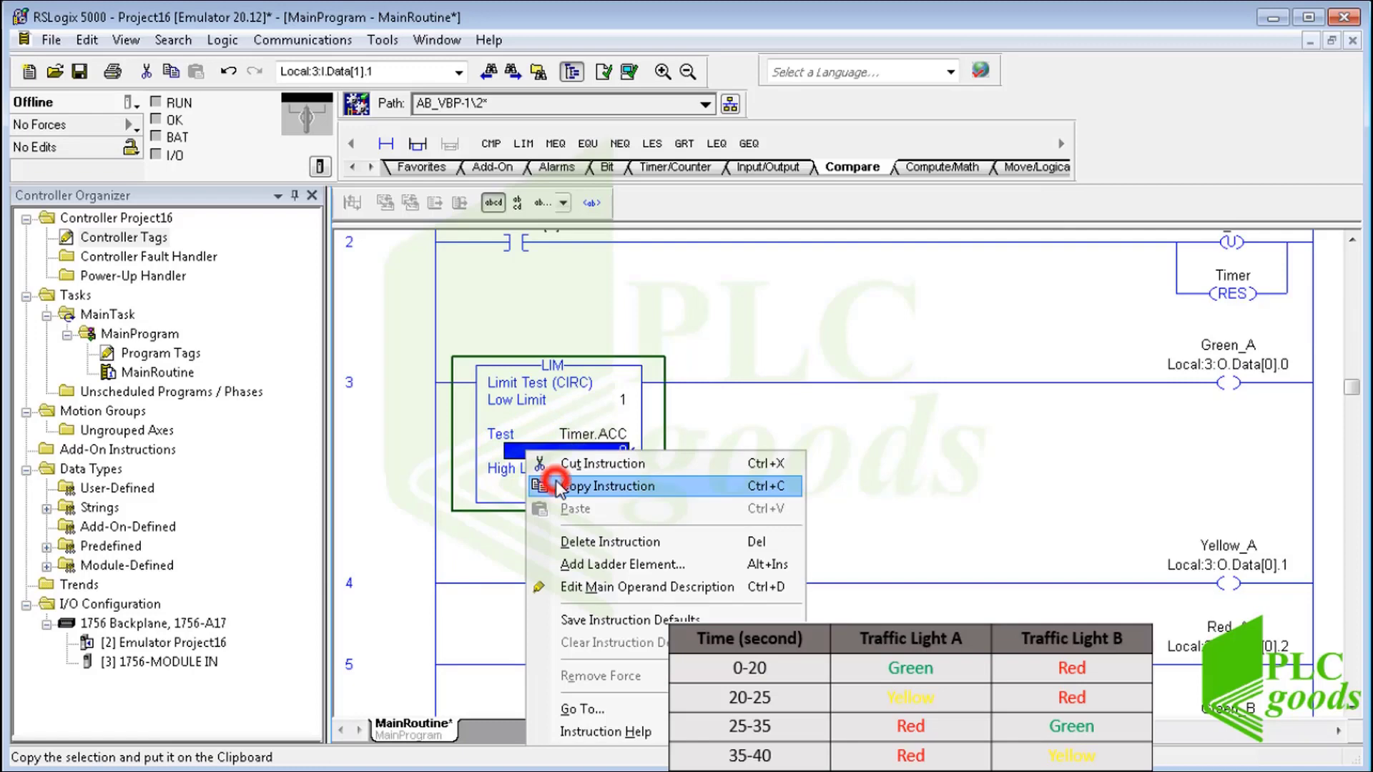
{"action": "left_click", "coordinate": [505, 586]}
{"action": "right_click", "coordinate": [508, 582]}
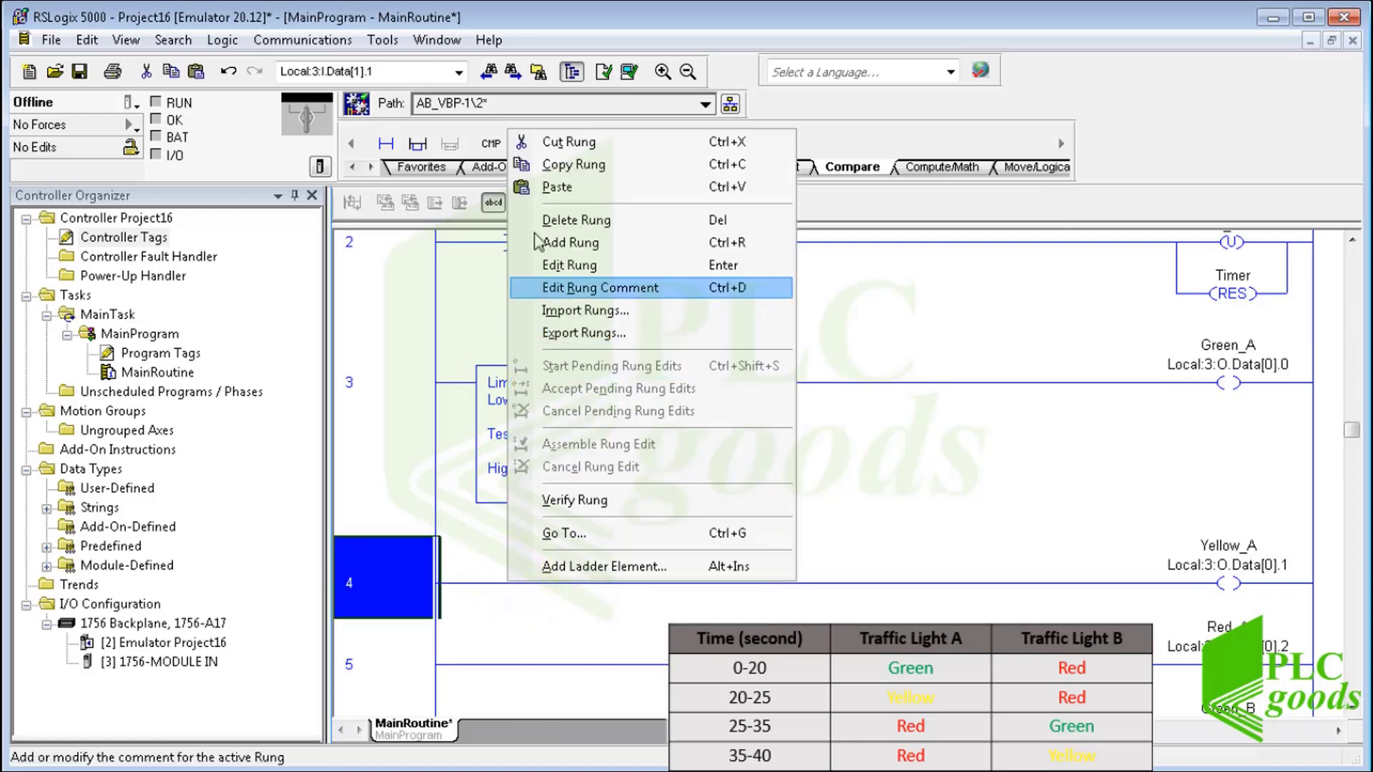
{"action": "left_click", "coordinate": [558, 186]}
Set the rung 4 Limit Test instruction's low limit to 20001 and its high limit to 25000.
{"action": "type", "text": "200"}
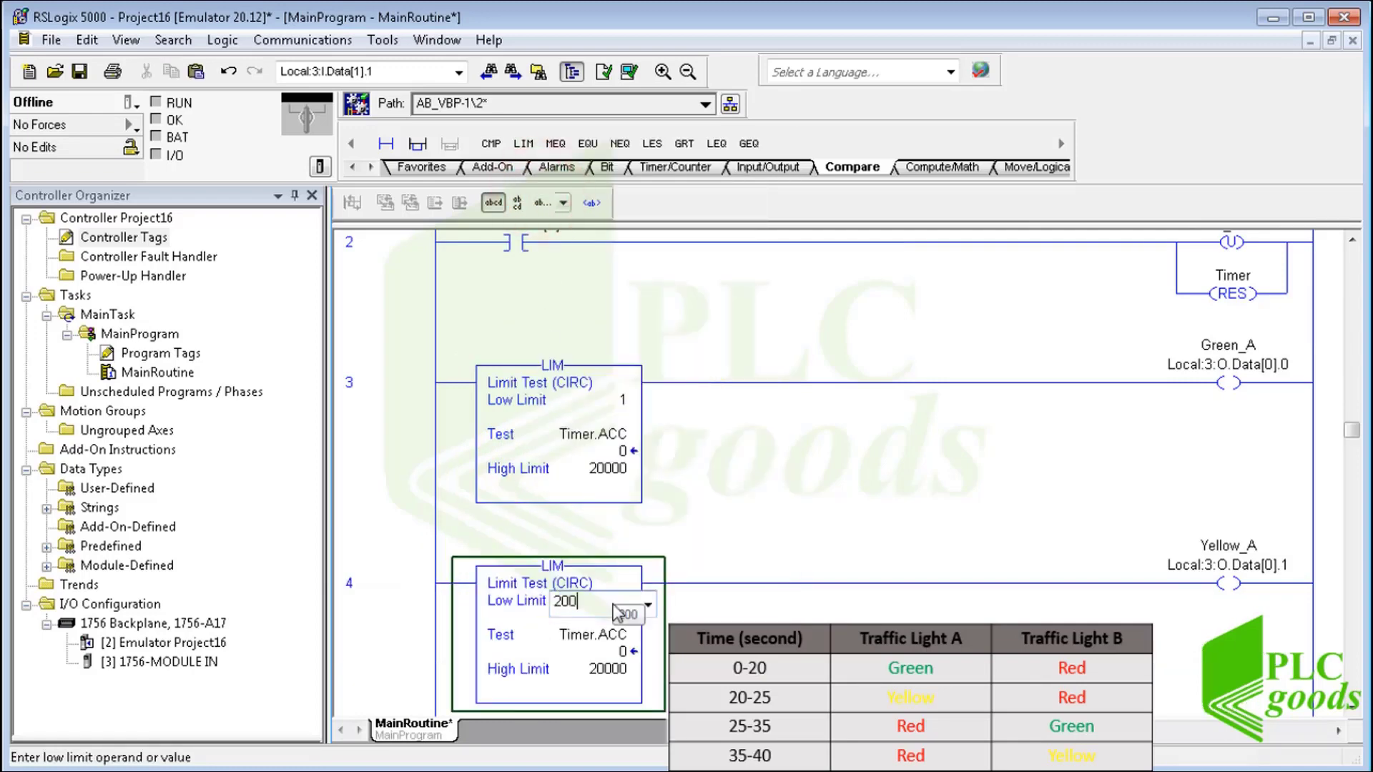
{"action": "type", "text": "01"}
{"action": "left_click", "coordinate": [611, 671]}
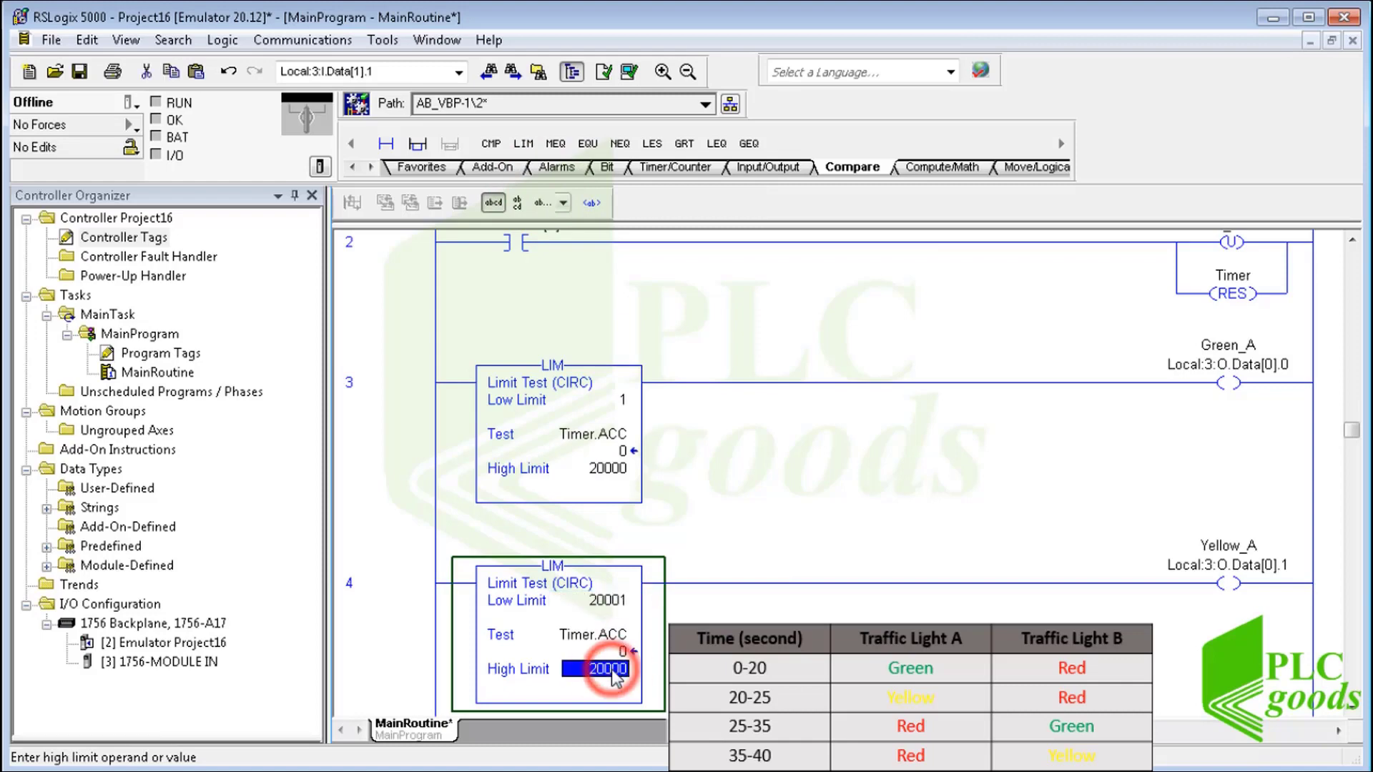
{"action": "type", "text": "20"}
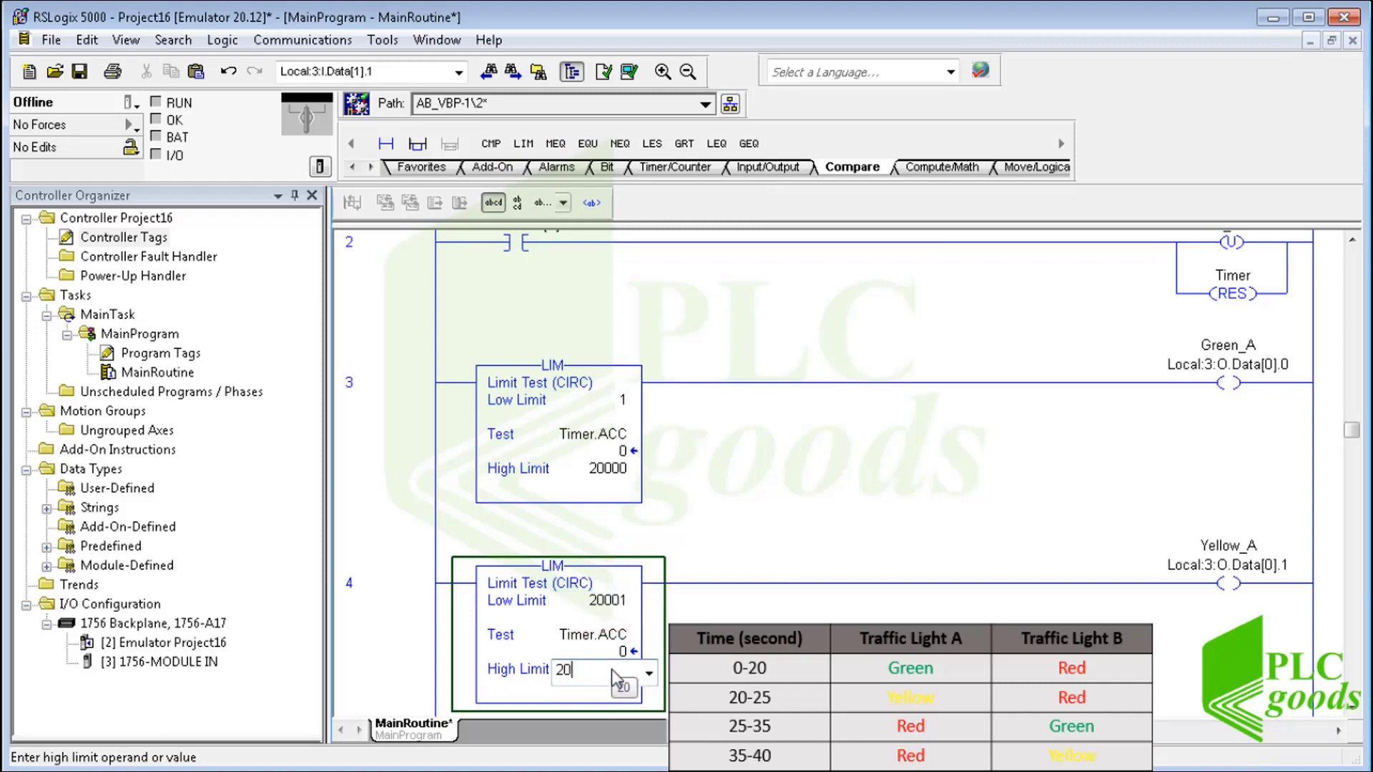
{"action": "key", "text": "BackSpace"}
{"action": "type", "text": "5000"}
{"action": "key", "text": "Return"}
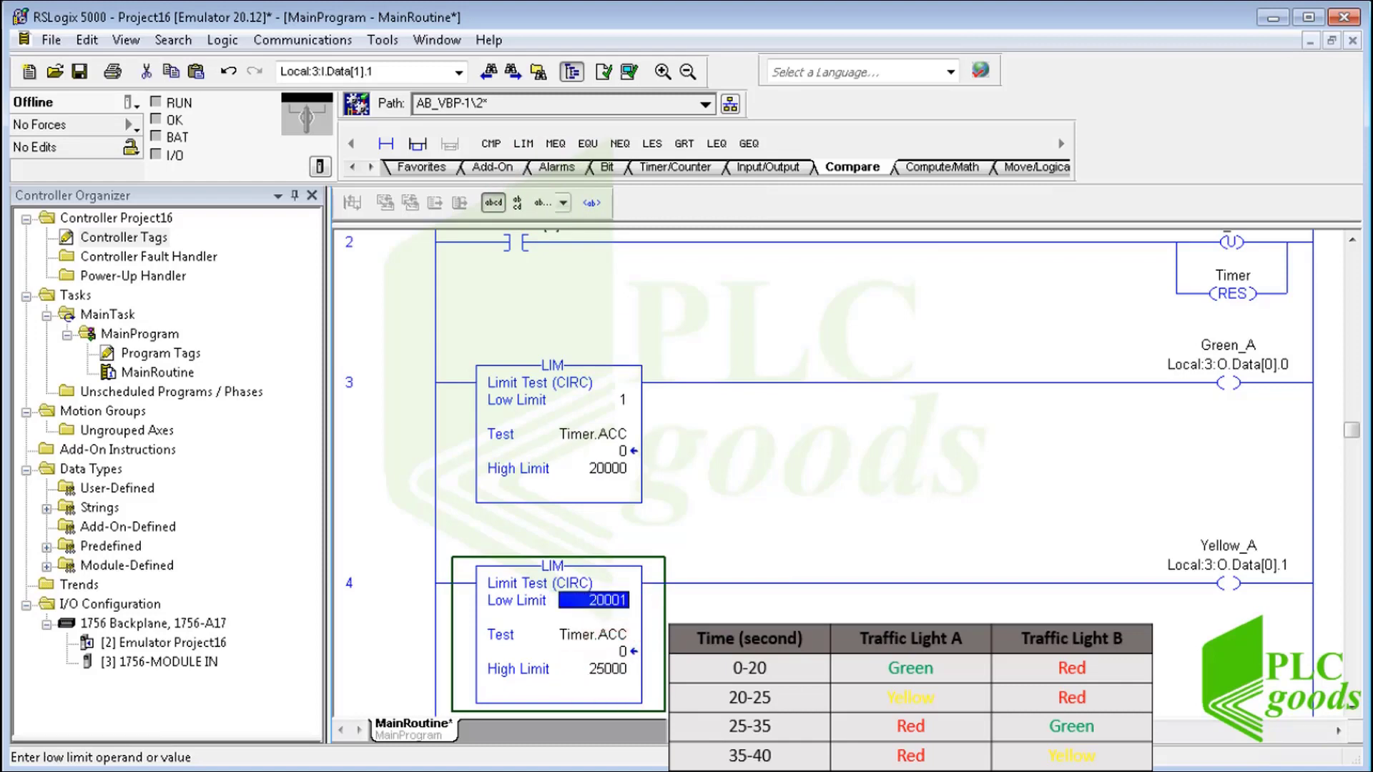
Add a parallel branch at the start of rung 5 and paste the copied Limit Test instruction into its upper level.
{"action": "scroll", "coordinate": [837, 472], "scroll_direction": "down", "scroll_amount": 1}
{"action": "scroll", "coordinate": [550, 550], "scroll_direction": "down", "scroll_amount": 4}
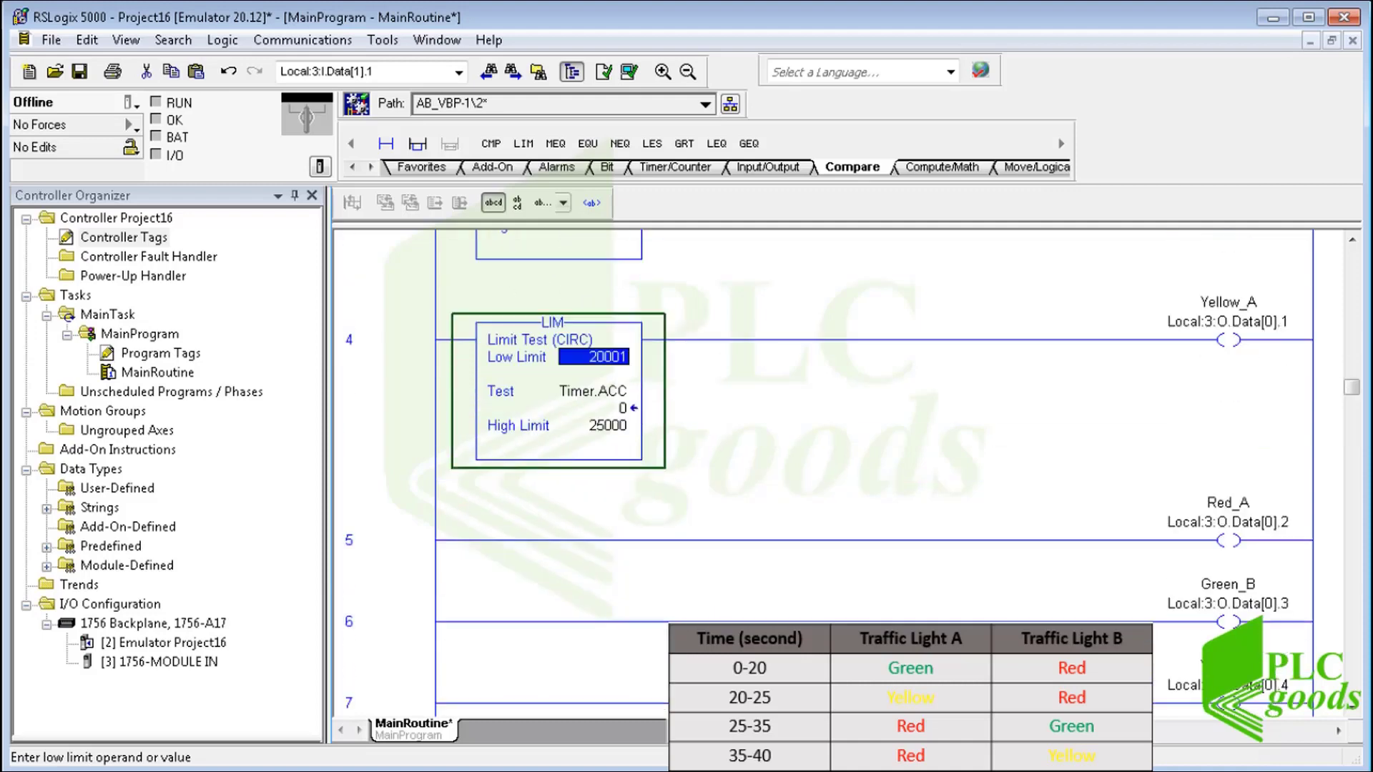
{"action": "left_click", "coordinate": [549, 551]}
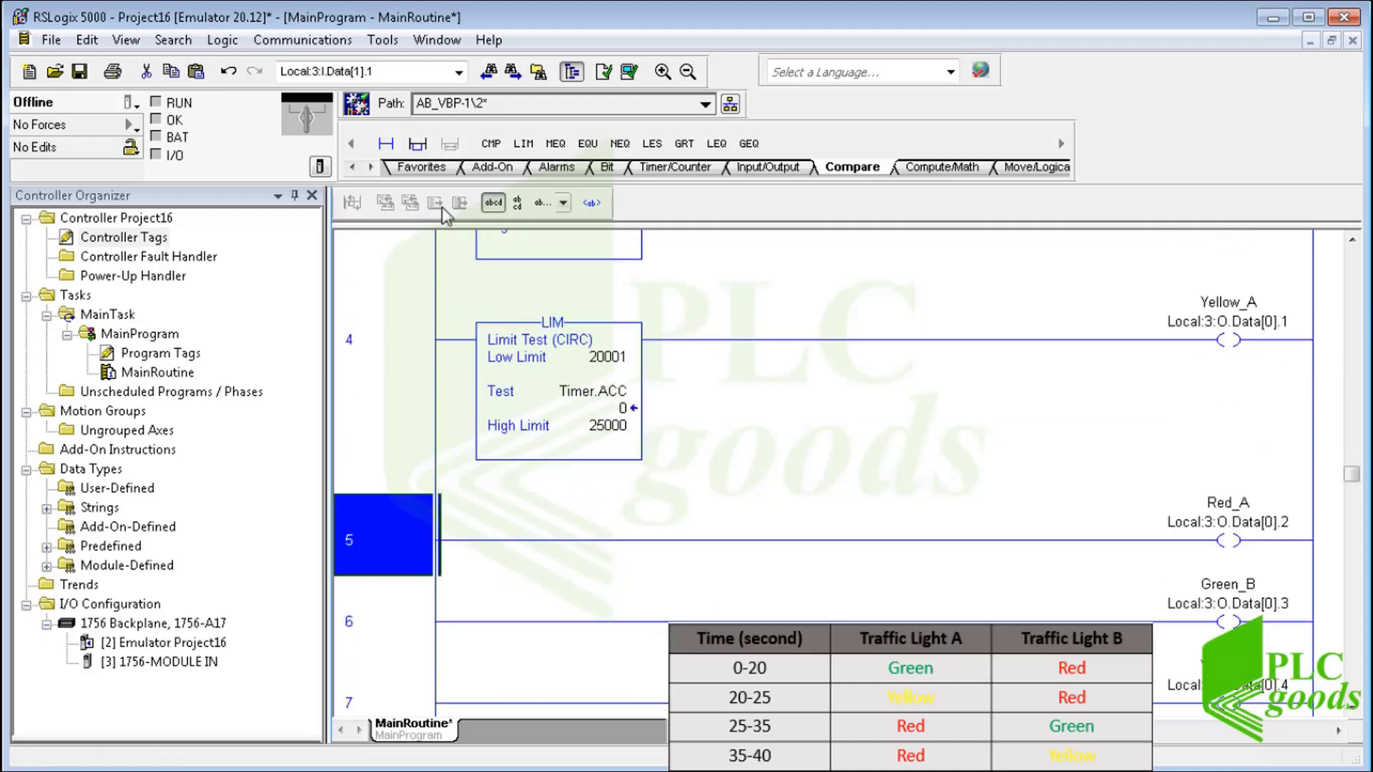
{"action": "left_click", "coordinate": [417, 144]}
{"action": "right_click", "coordinate": [492, 541]}
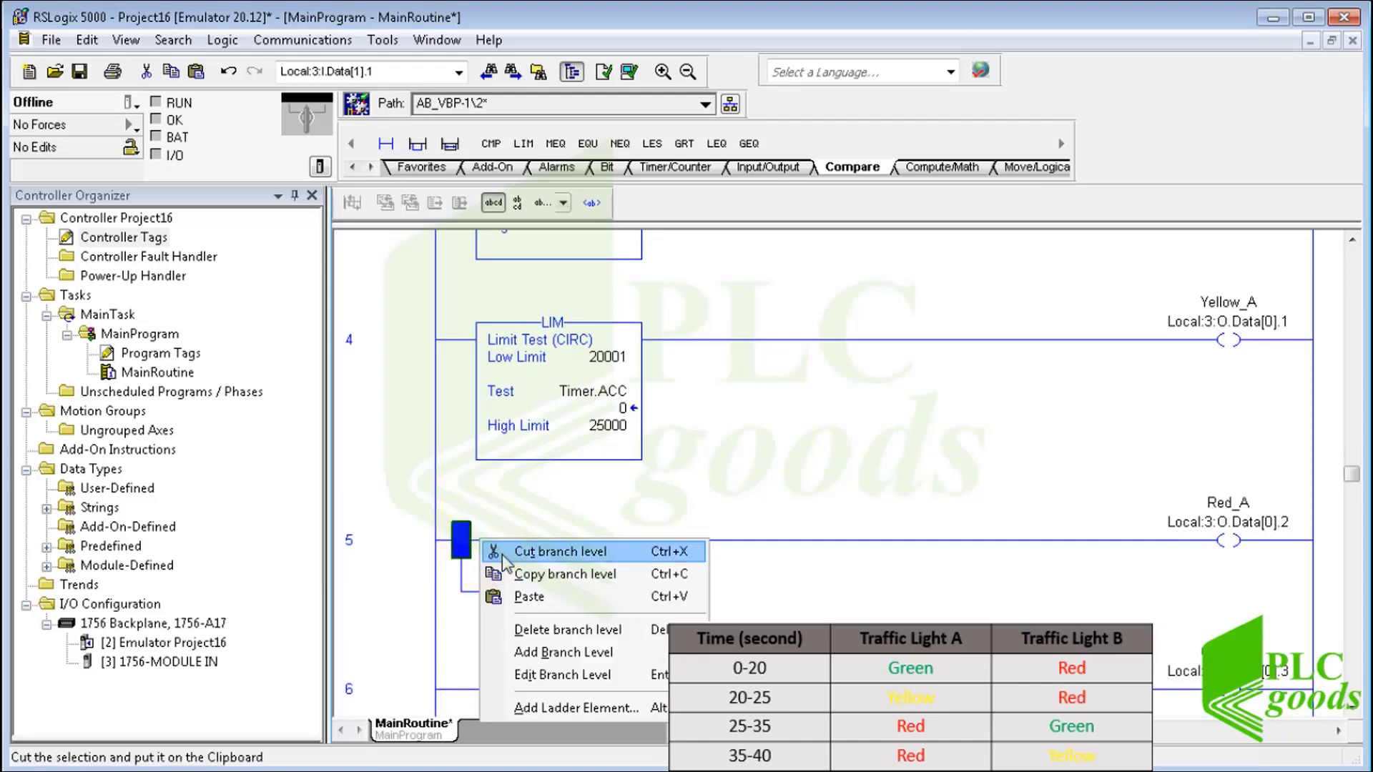
{"action": "left_click", "coordinate": [501, 596]}
Set the low limit to 25001 and the high limit to 35000 in the upper-branch Limit Test of rung 5.
{"action": "left_click", "coordinate": [643, 559]}
{"action": "type", "text": "2500"}
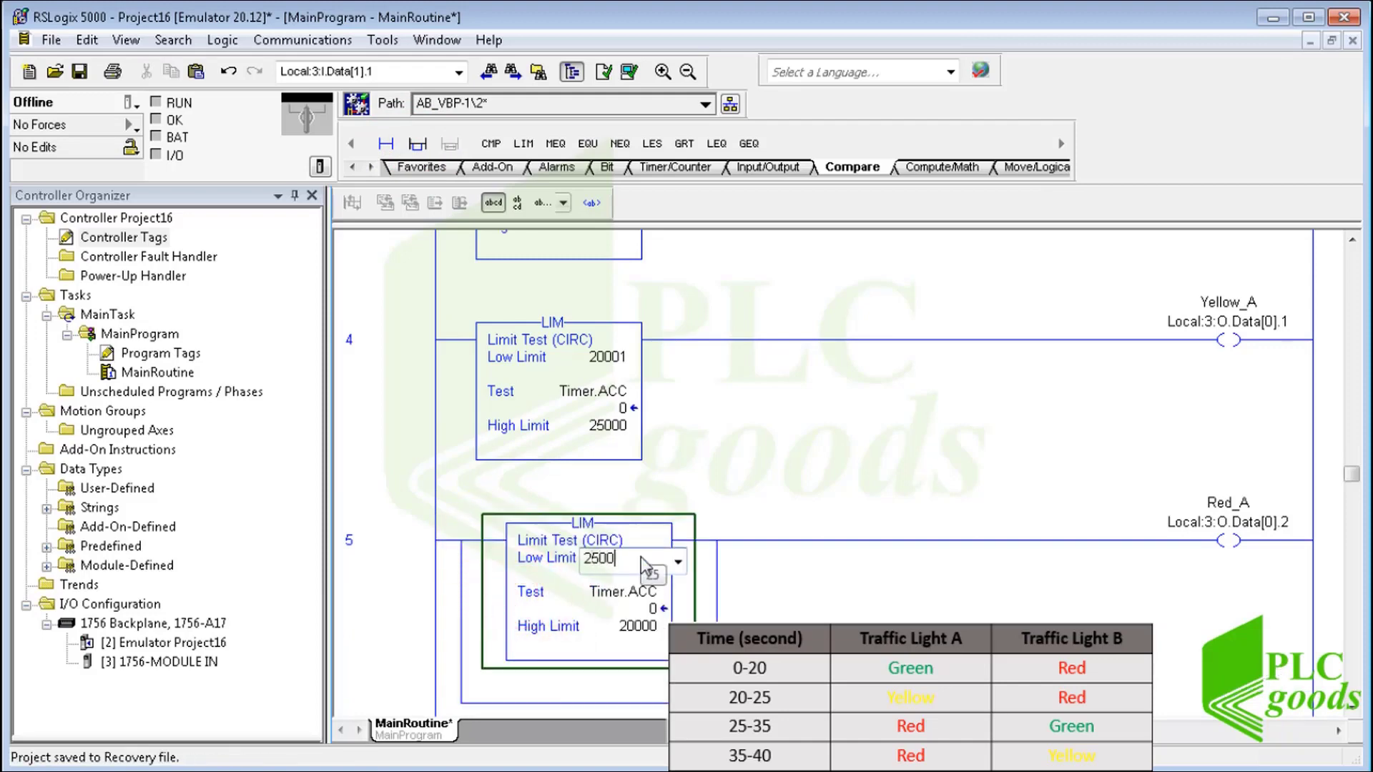
{"action": "type", "text": "1"}
{"action": "left_click", "coordinate": [629, 627]}
{"action": "type", "text": "3500"}
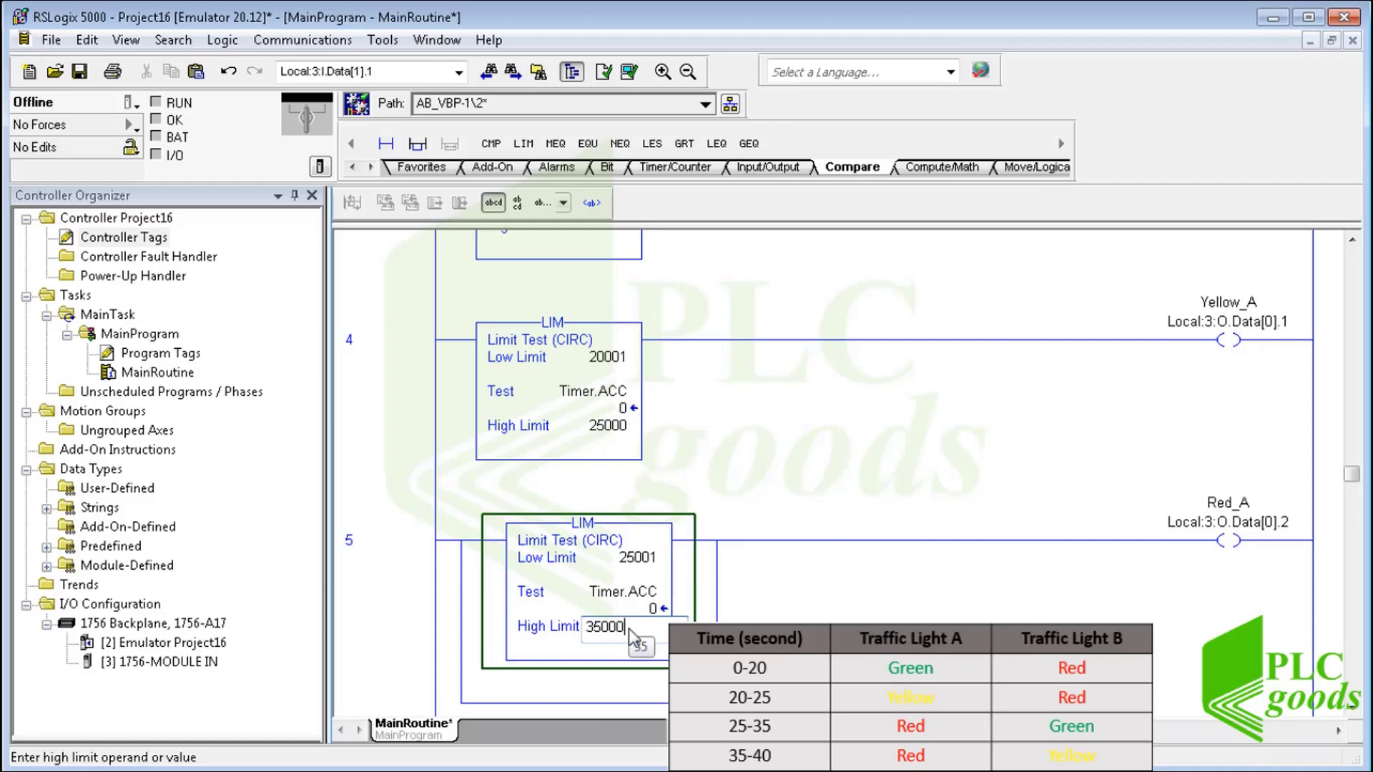
{"action": "key", "text": "Return"}
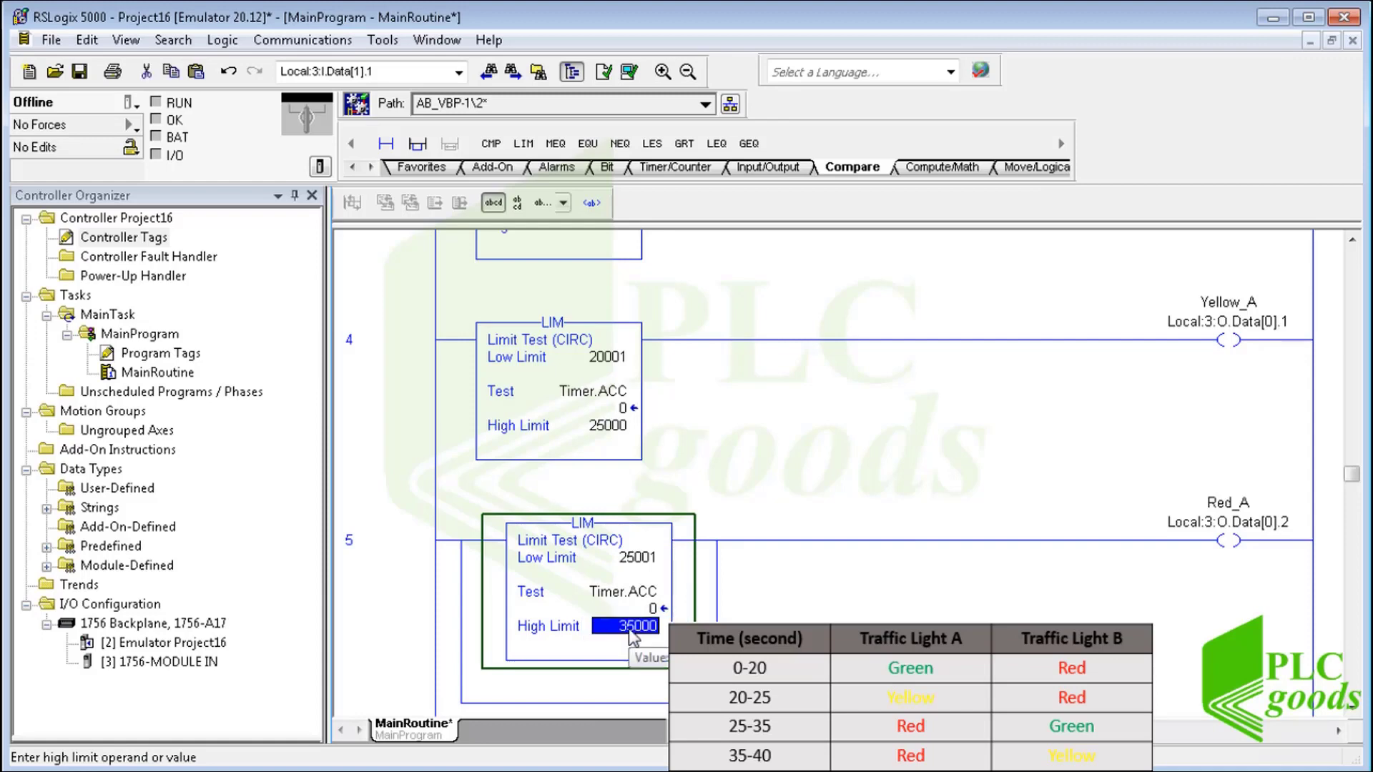
Paste another Limit Test into the lower branch level of rung 5 and set its low limit to 35001 and high limit to 40000.
{"action": "left_click", "coordinate": [587, 704]}
{"action": "right_click", "coordinate": [586, 706]}
{"action": "left_click", "coordinate": [652, 579]}
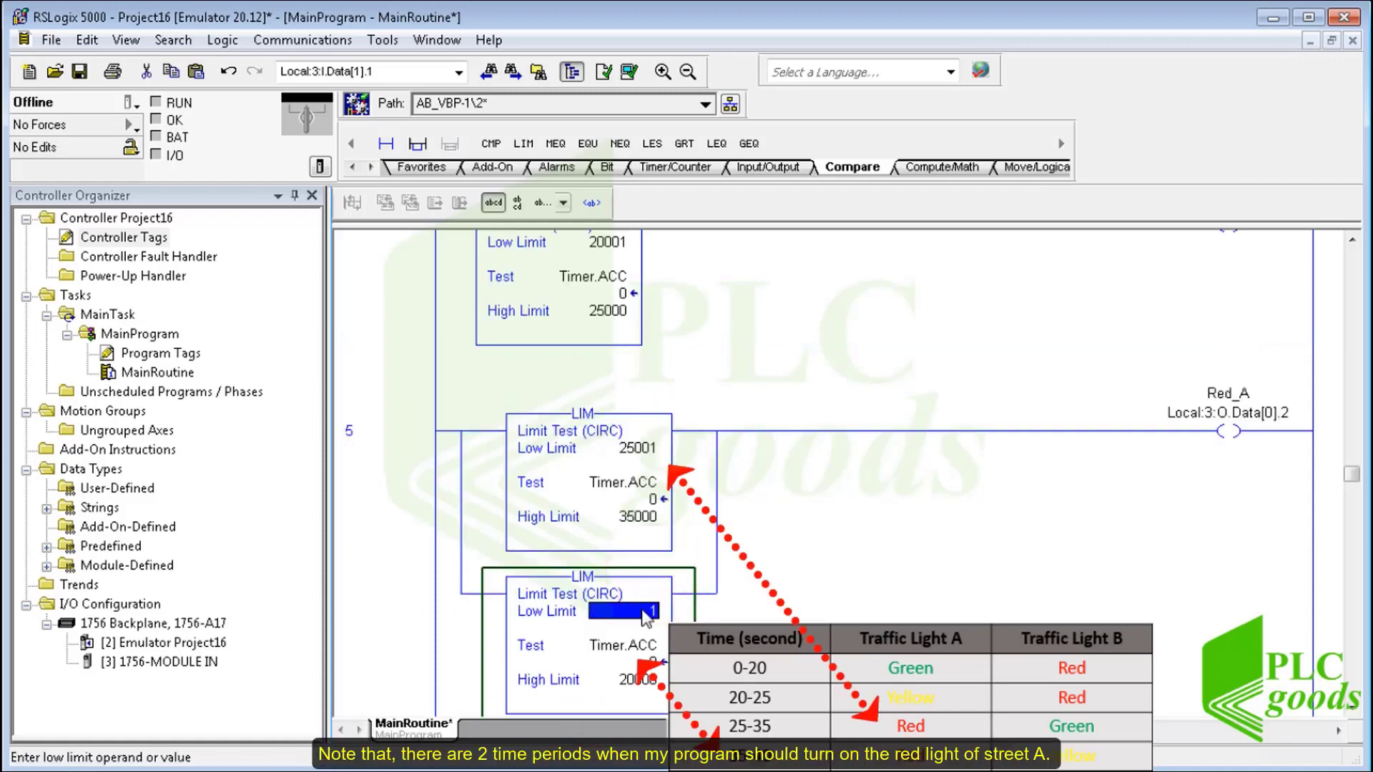
{"action": "type", "text": "3500"}
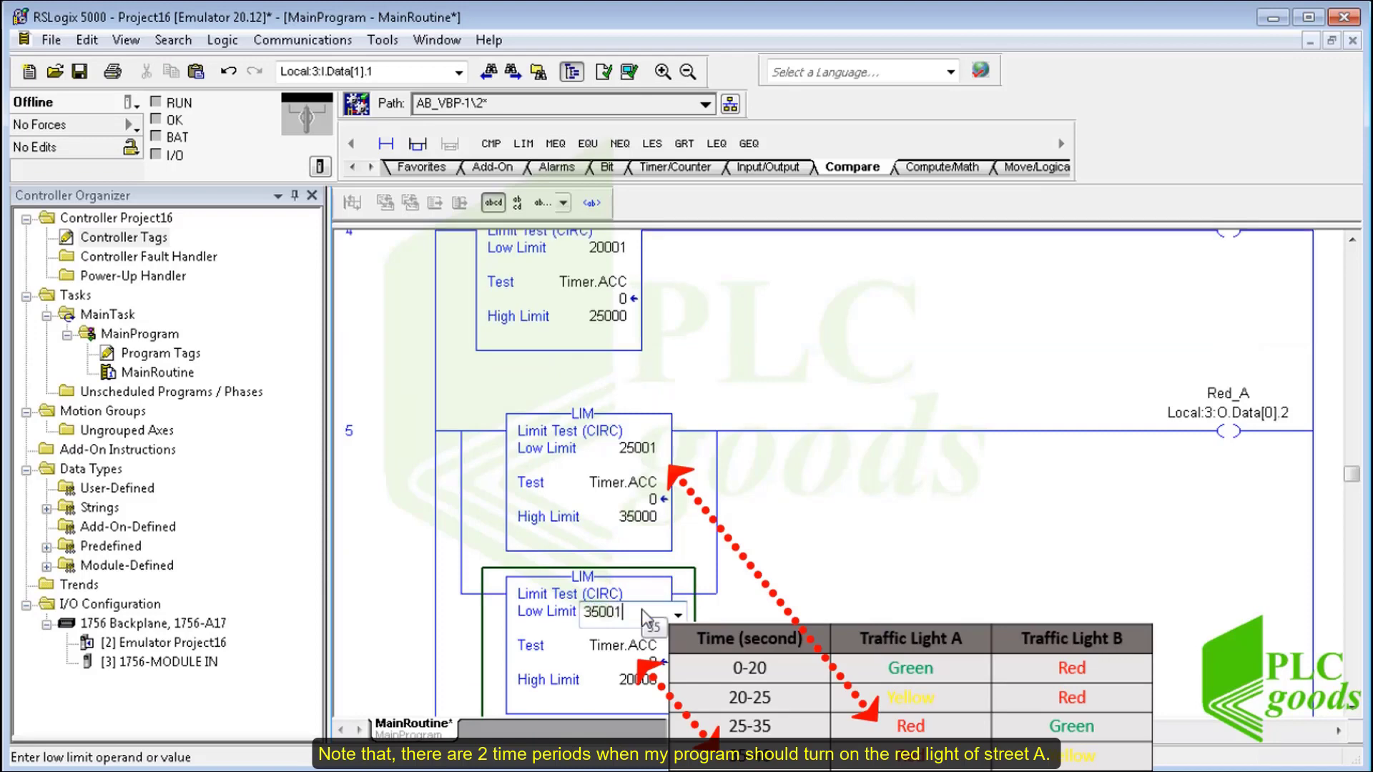
{"action": "type", "text": "1"}
{"action": "left_click", "coordinate": [642, 680]}
{"action": "type", "text": "400"}
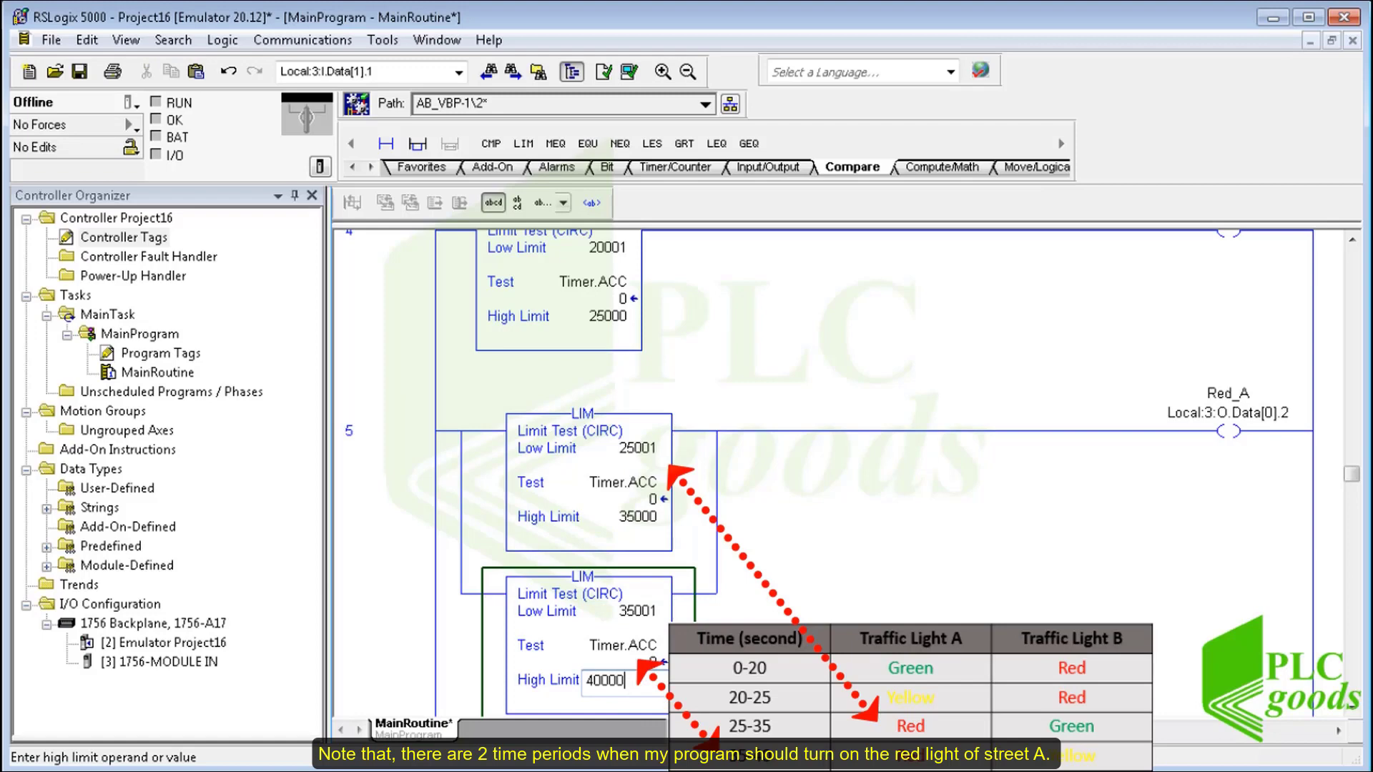
{"action": "key", "text": "Return"}
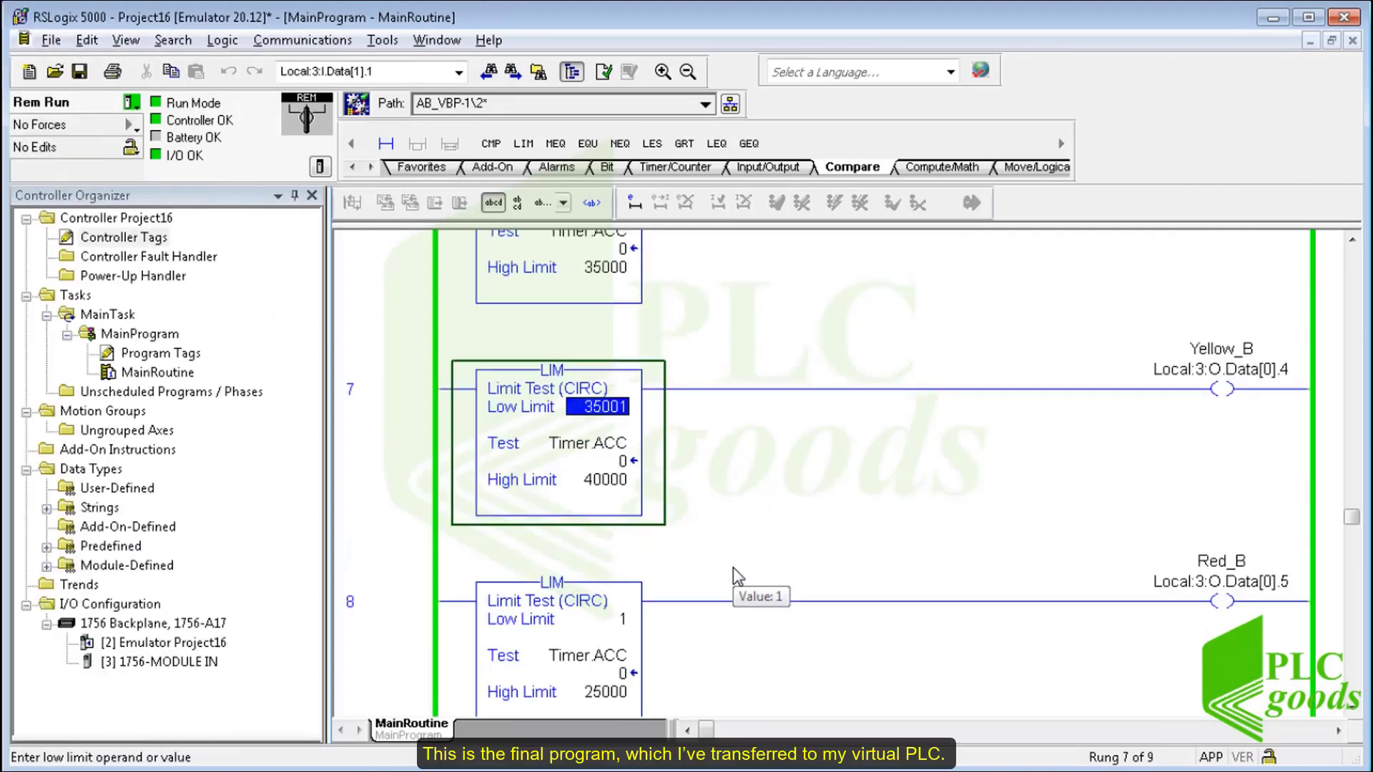
Arrange the Chassis Monitor and slot 3 Module Properties windows so the street A output coils stay visible beside them.
{"action": "scroll", "coordinate": [732, 567], "scroll_direction": "up", "scroll_amount": 9}
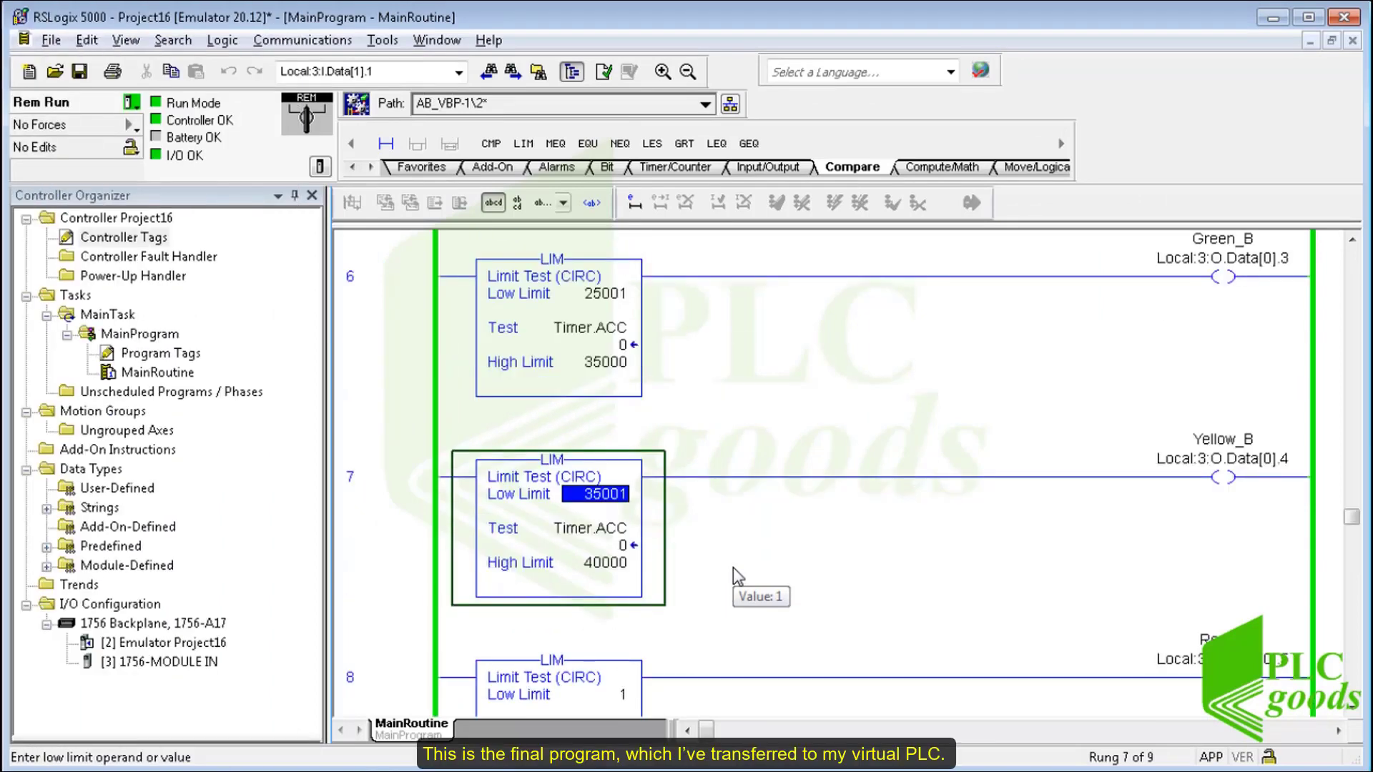
{"action": "scroll", "coordinate": [732, 568], "scroll_direction": "up", "scroll_amount": 3}
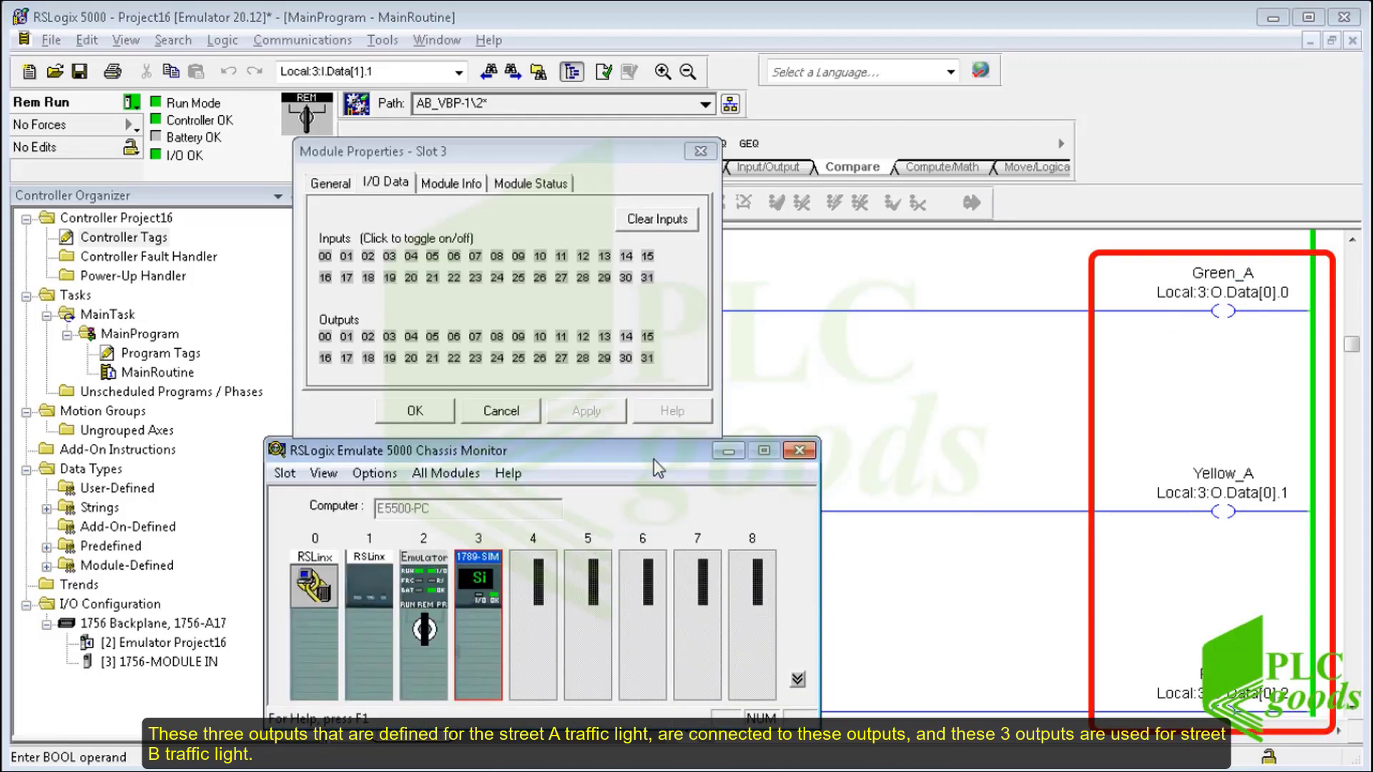
{"action": "left_click_drag", "start_coordinate": [652, 459], "coordinate": [406, 476]}
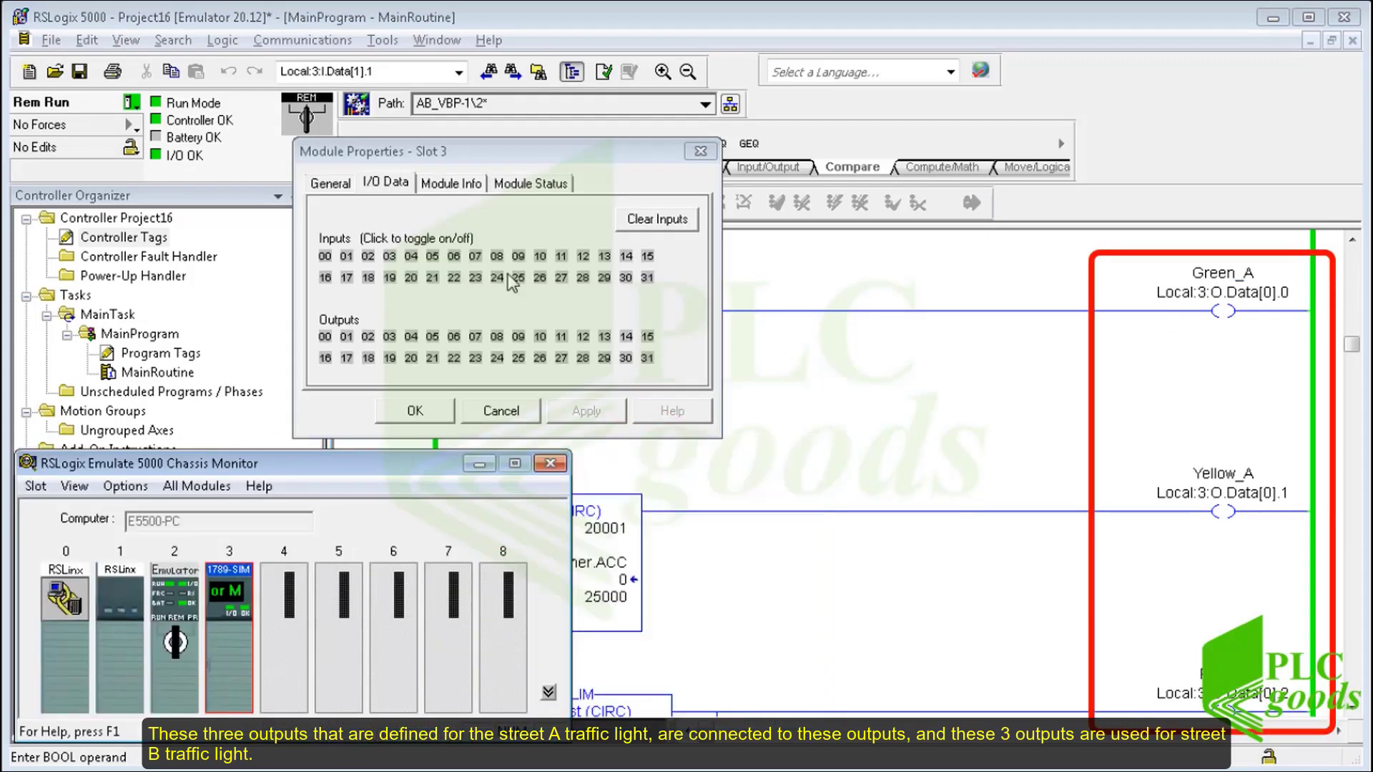
{"action": "left_click_drag", "start_coordinate": [524, 153], "coordinate": [504, 179]}
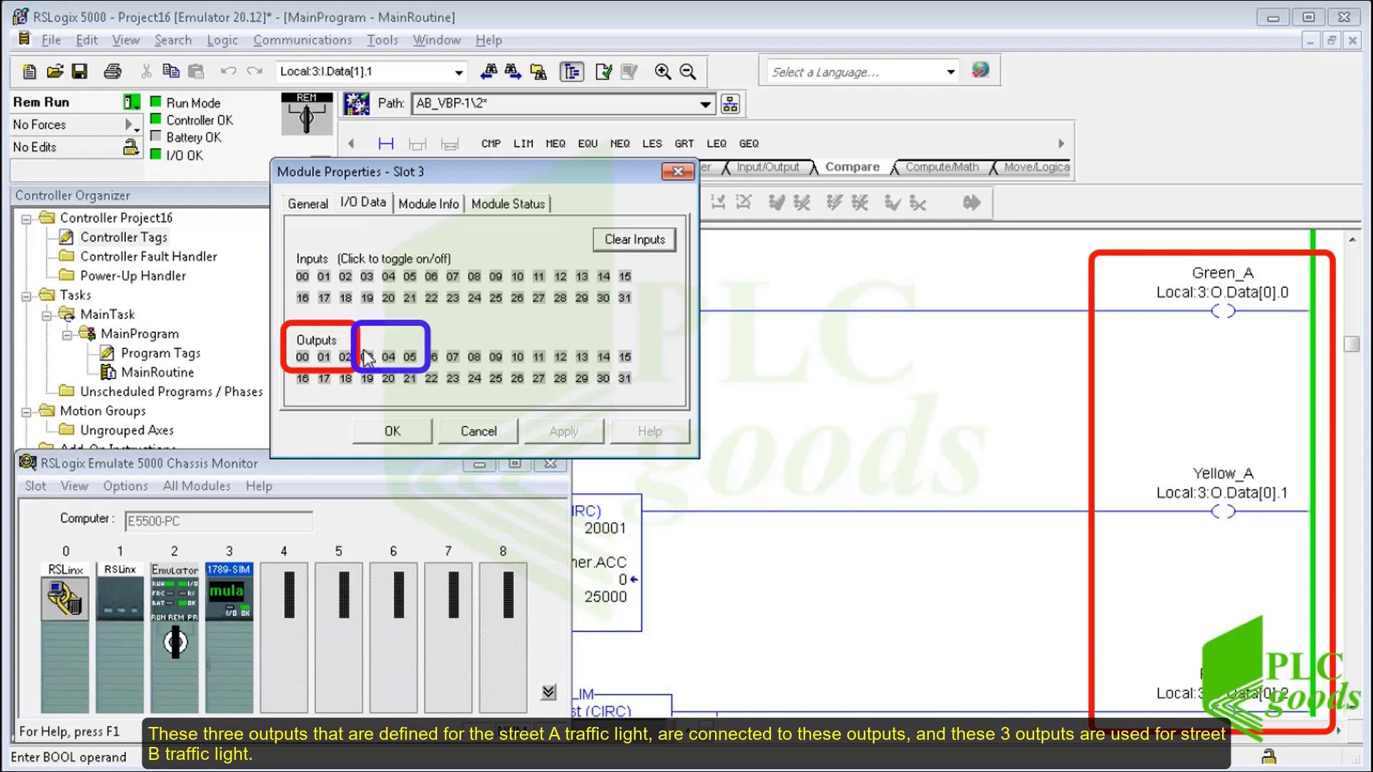
Switch on simulated input 00 of the slot 3 module, uncover the rung 4 Limit Test to monitor the sequence, and toggle the input again.
{"action": "left_click", "coordinate": [303, 279]}
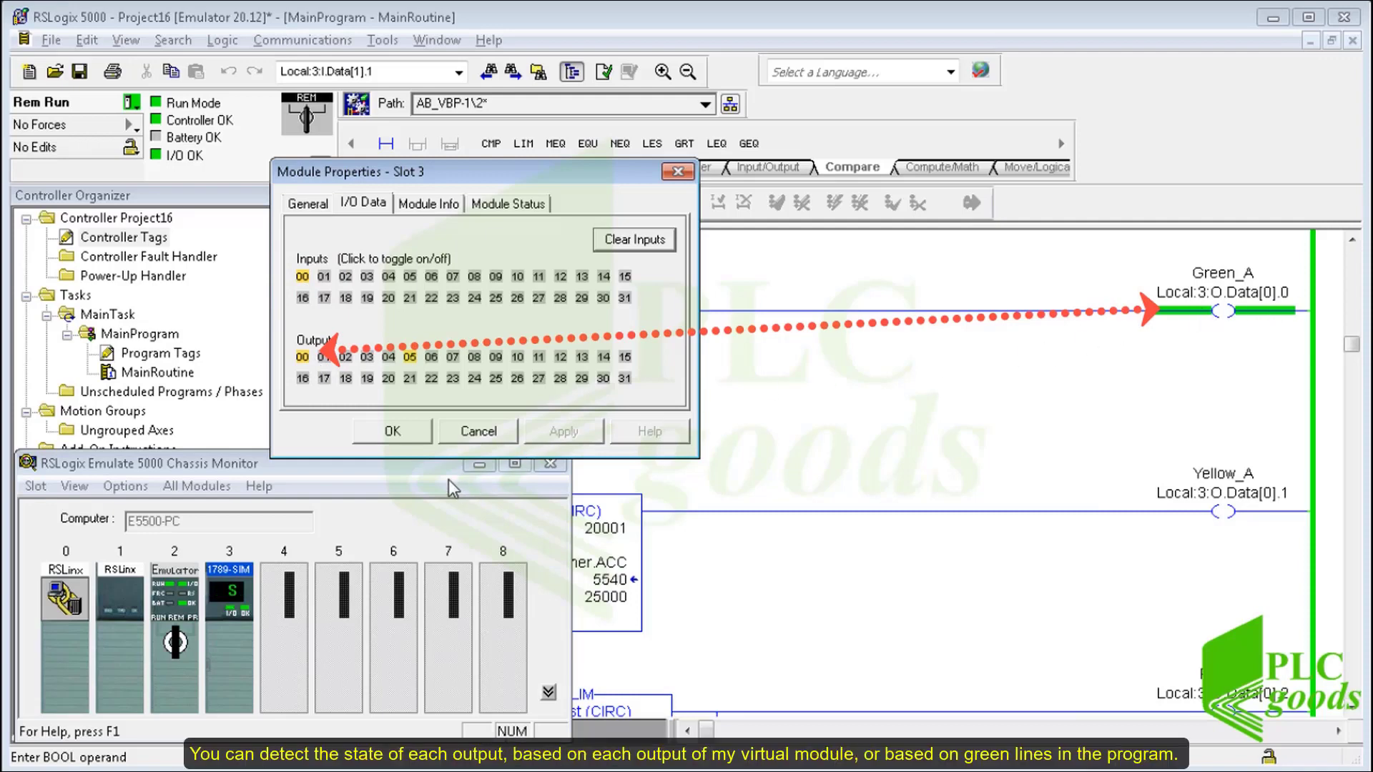
{"action": "left_click_drag", "start_coordinate": [448, 479], "coordinate": [237, 471]}
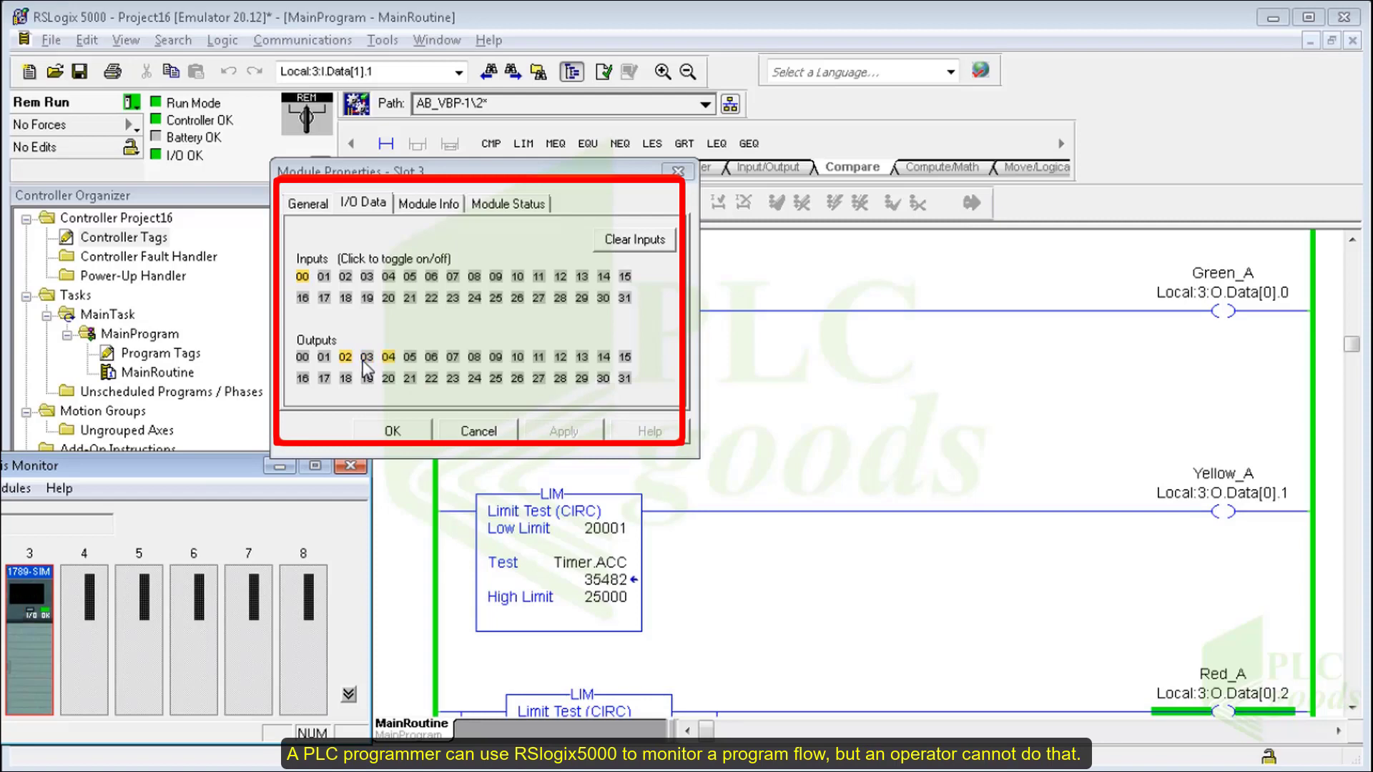
{"action": "left_click", "coordinate": [303, 276]}
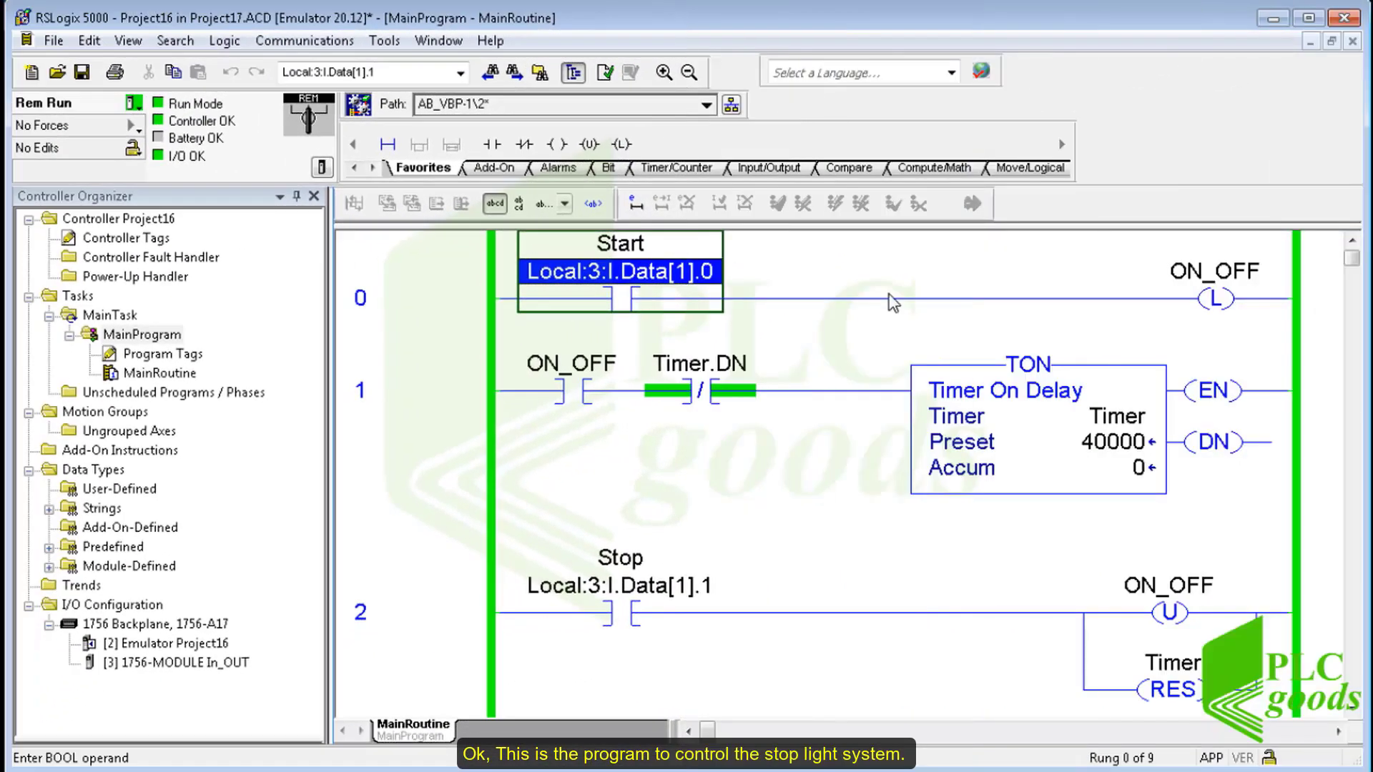
Review the stop light program from the start rung through rung 8, examining each Limit Test's limits and its output coil.
{"action": "scroll", "coordinate": [887, 308], "scroll_direction": "down", "scroll_amount": 5}
{"action": "scroll", "coordinate": [887, 307], "scroll_direction": "down", "scroll_amount": 2}
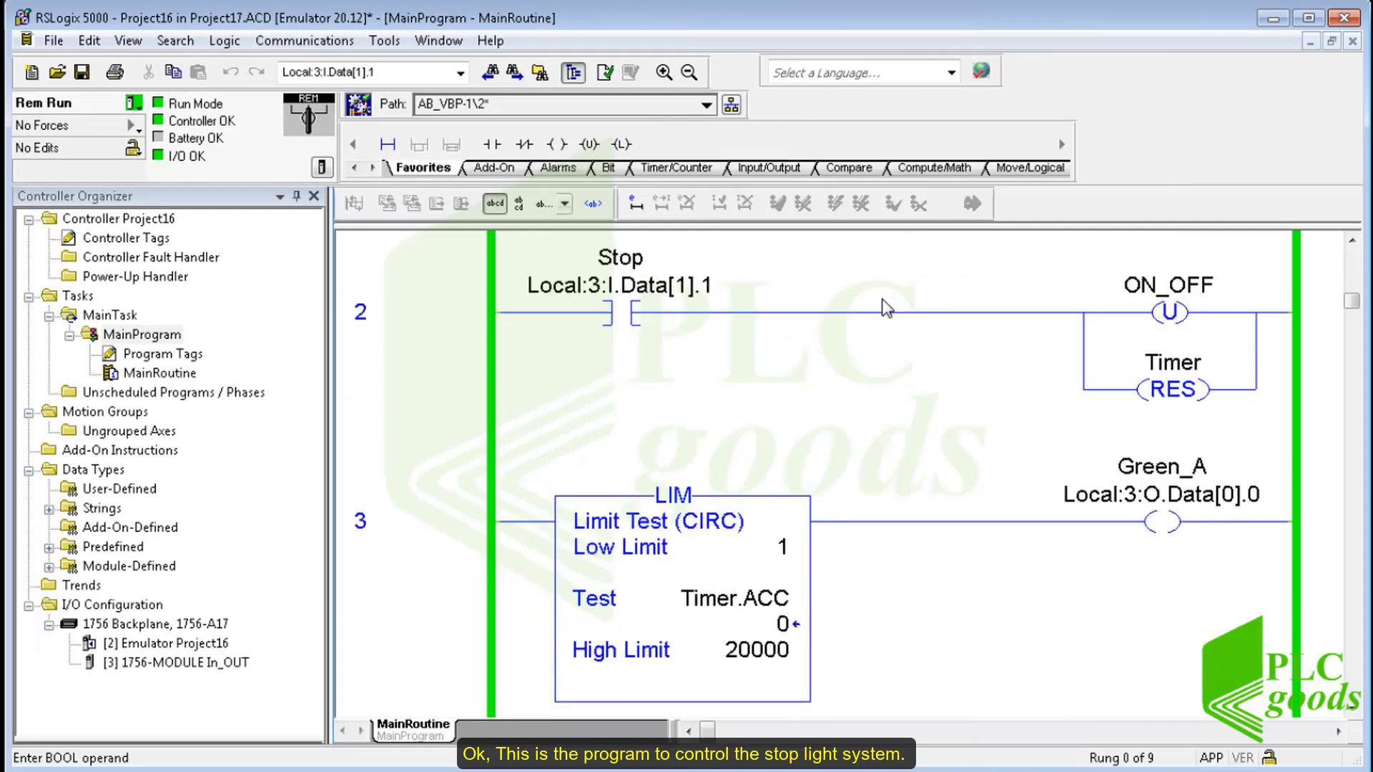
{"action": "scroll", "coordinate": [886, 309], "scroll_direction": "down", "scroll_amount": 3}
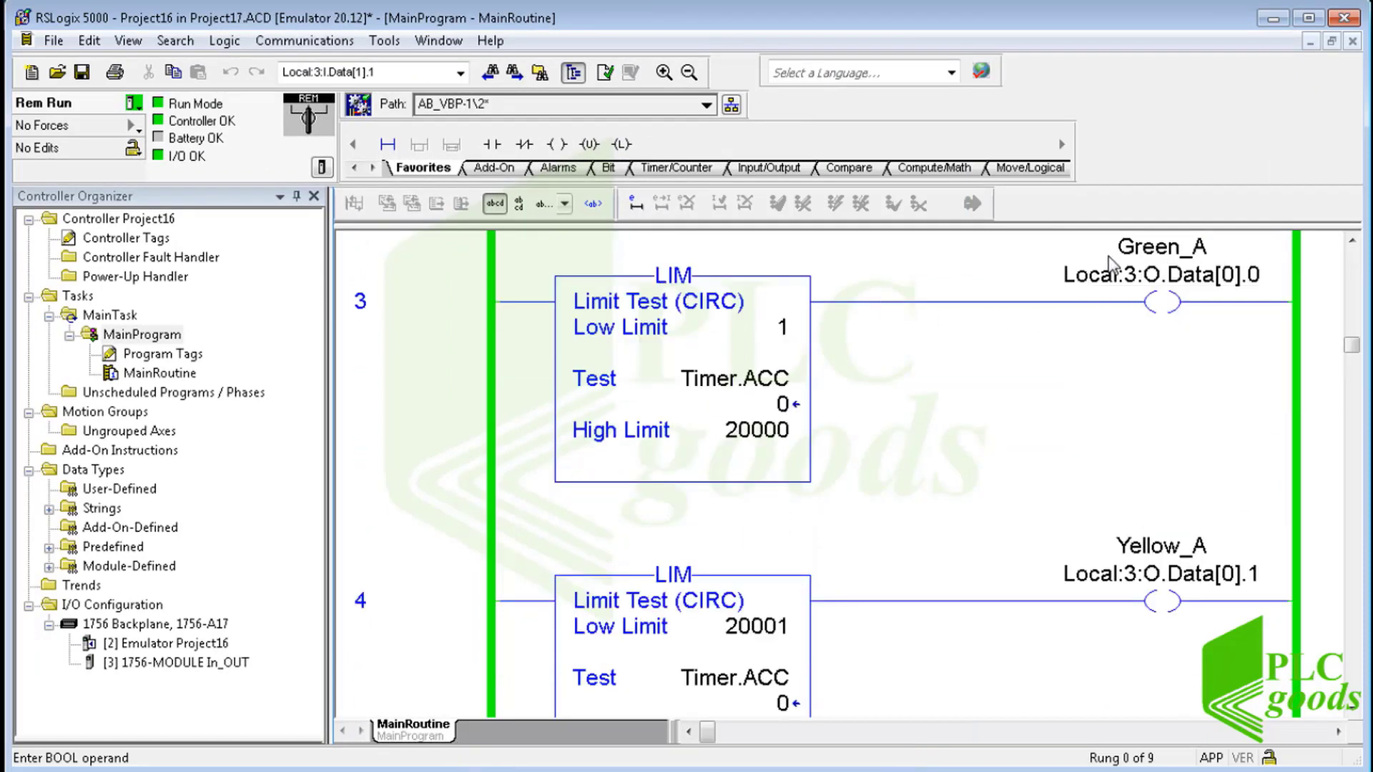
{"action": "scroll", "coordinate": [897, 250], "scroll_direction": "down", "scroll_amount": 4}
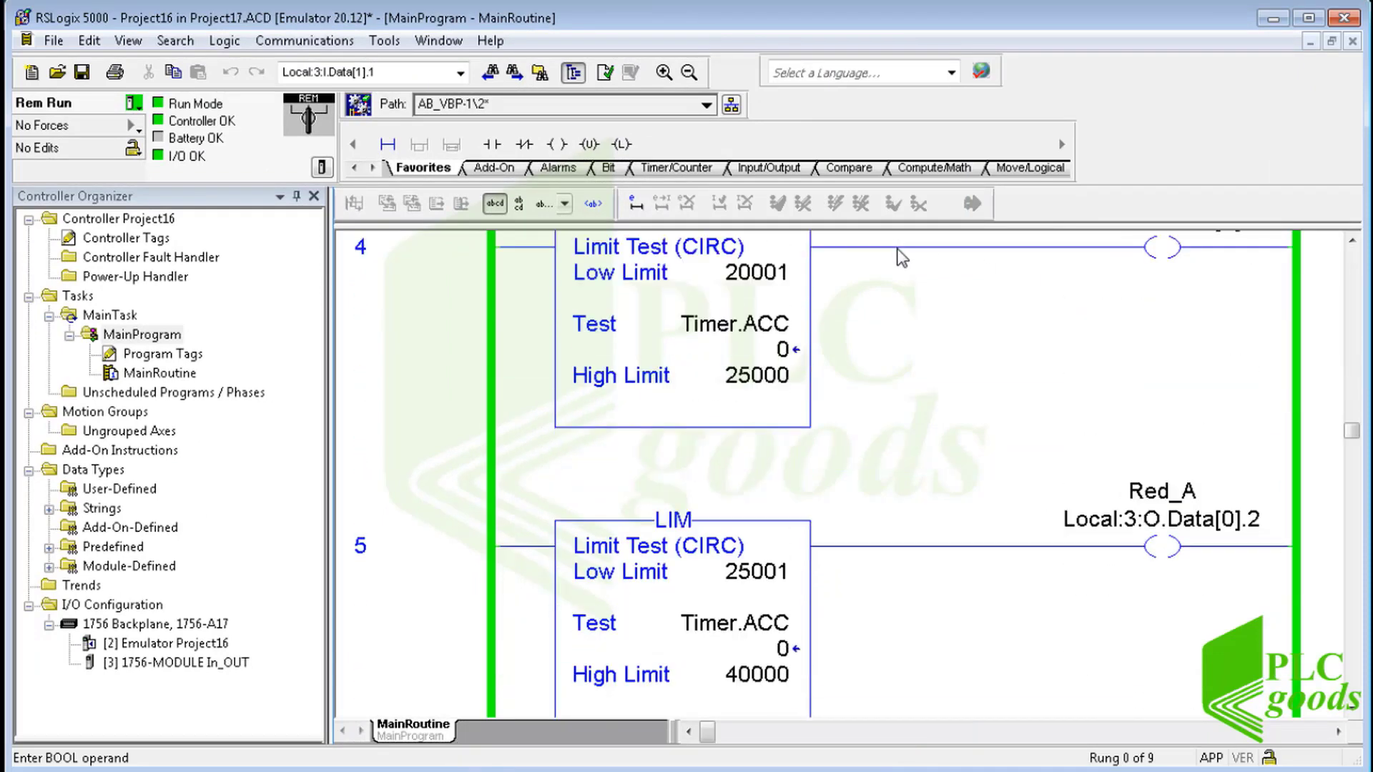
{"action": "scroll", "coordinate": [896, 247], "scroll_direction": "down", "scroll_amount": 5}
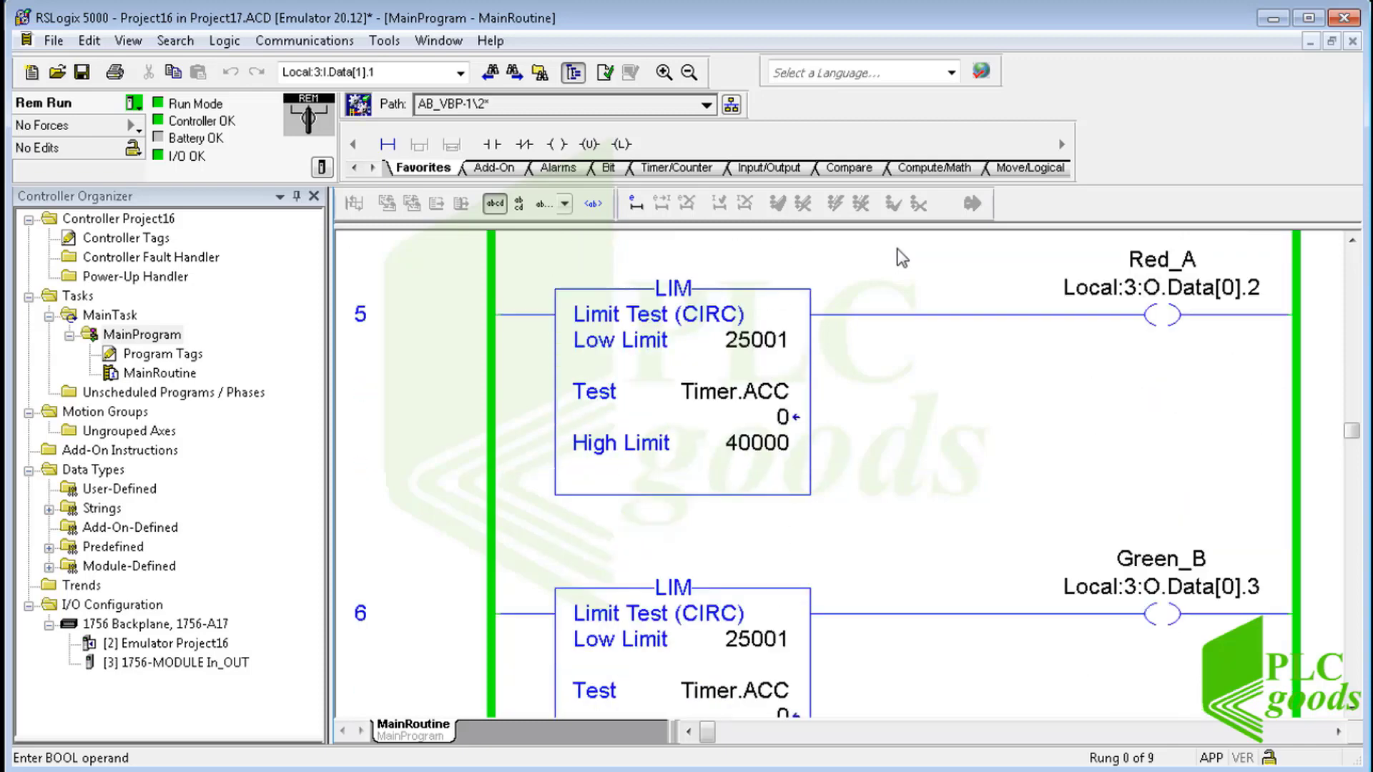
{"action": "scroll", "coordinate": [897, 247], "scroll_direction": "down", "scroll_amount": 2}
{"action": "scroll", "coordinate": [901, 259], "scroll_direction": "down", "scroll_amount": 3}
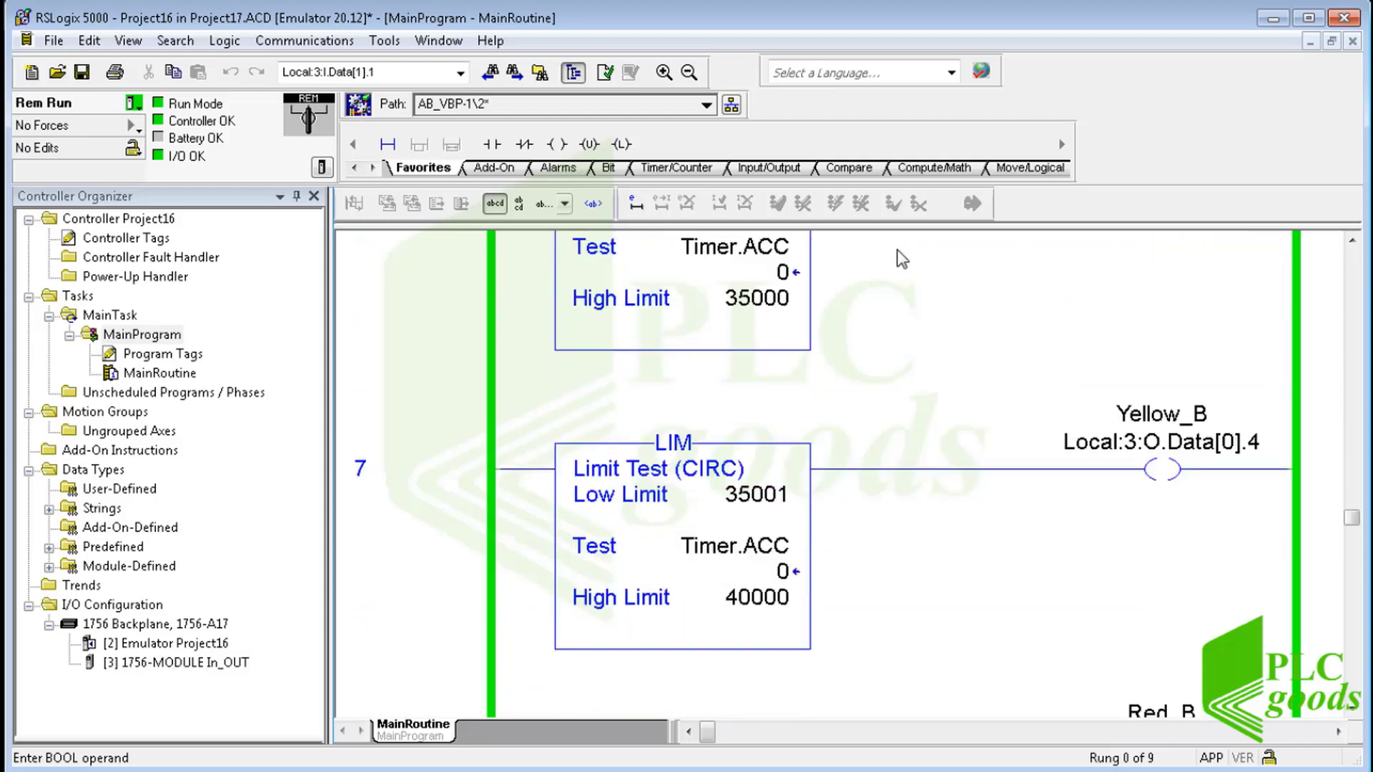
{"action": "scroll", "coordinate": [901, 259], "scroll_direction": "down", "scroll_amount": 3}
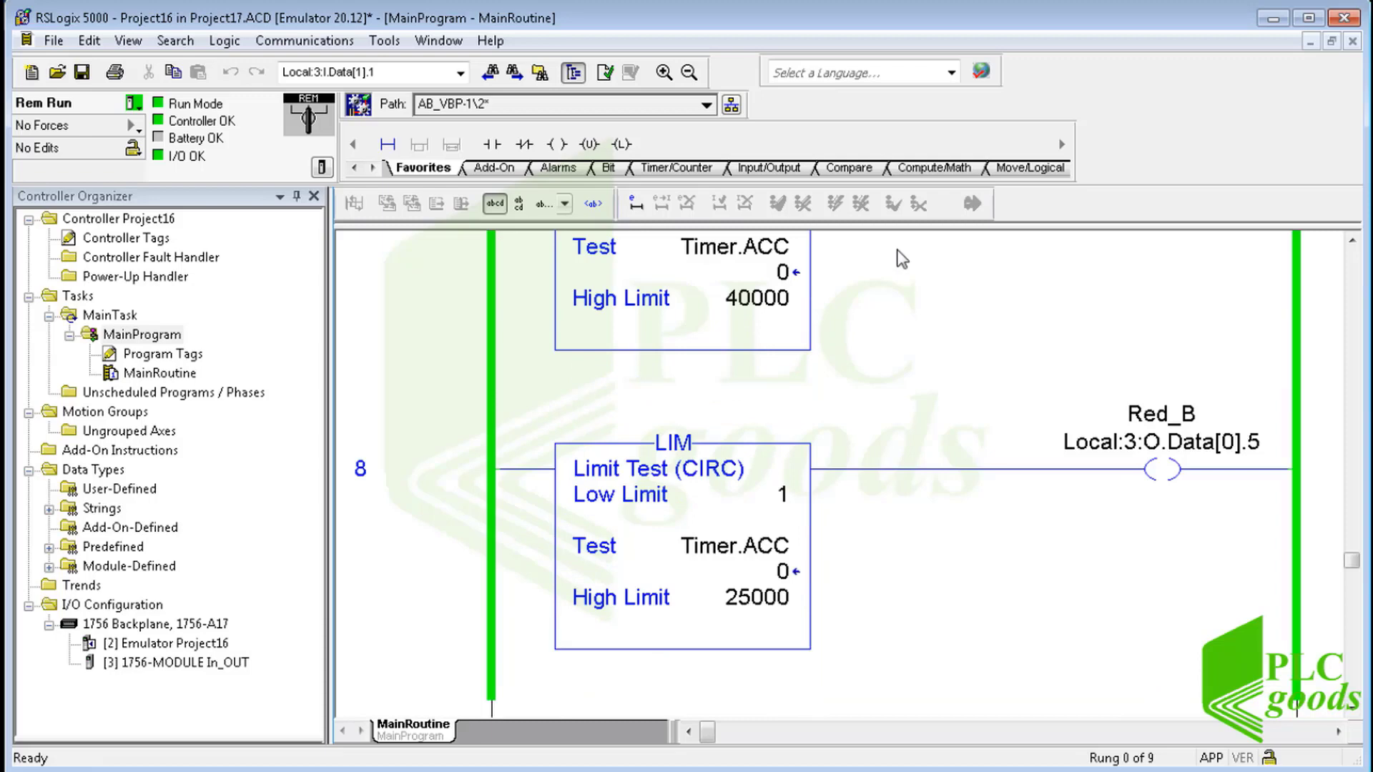
Switch to the RSLogix Emulate 5000 Chassis Monitor and show the slot 3 simulator module's I/O data in a window moved above the chassis.
{"action": "key", "text": "alt+Tab"}
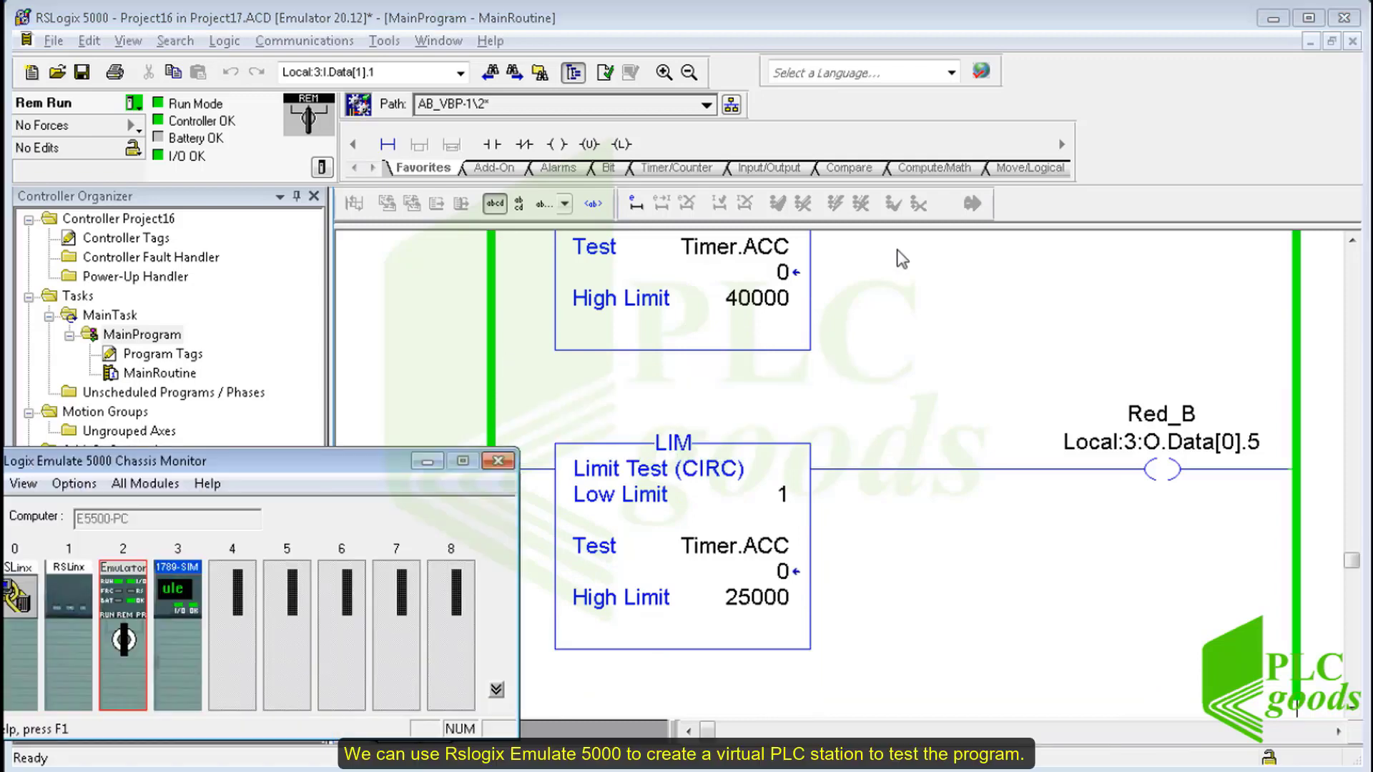
{"action": "right_click", "coordinate": [184, 639]}
{"action": "left_click", "coordinate": [208, 640]}
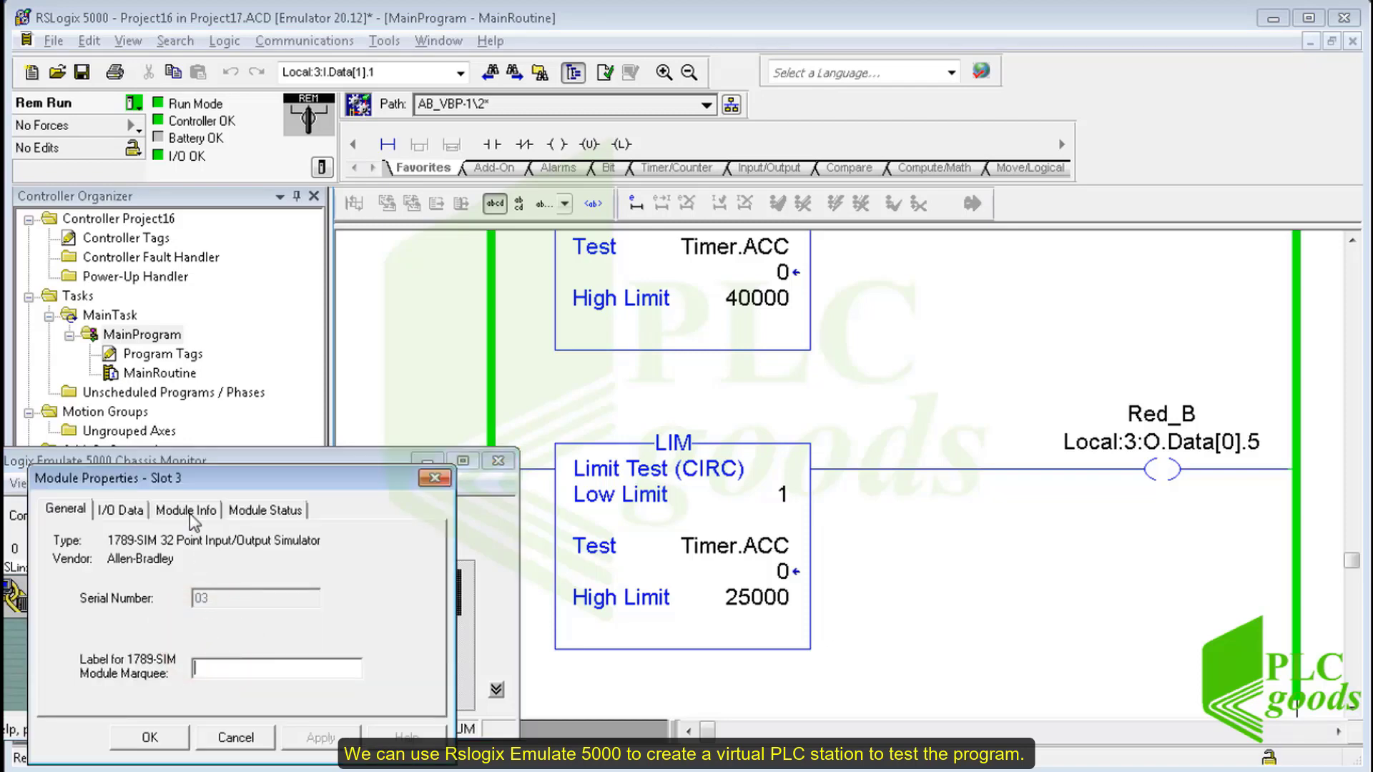
{"action": "left_click", "coordinate": [178, 478]}
{"action": "left_click_drag", "start_coordinate": [179, 478], "coordinate": [161, 181]}
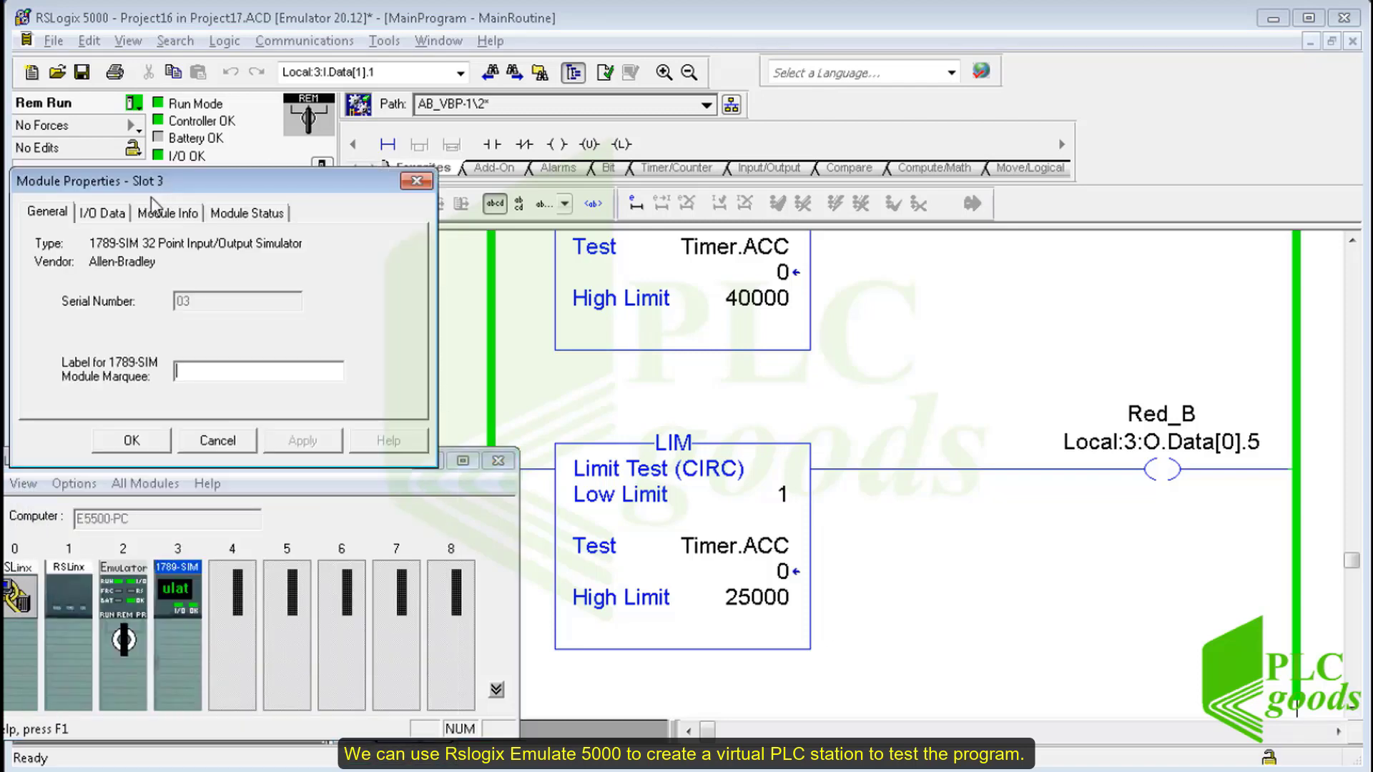
{"action": "left_click", "coordinate": [106, 213]}
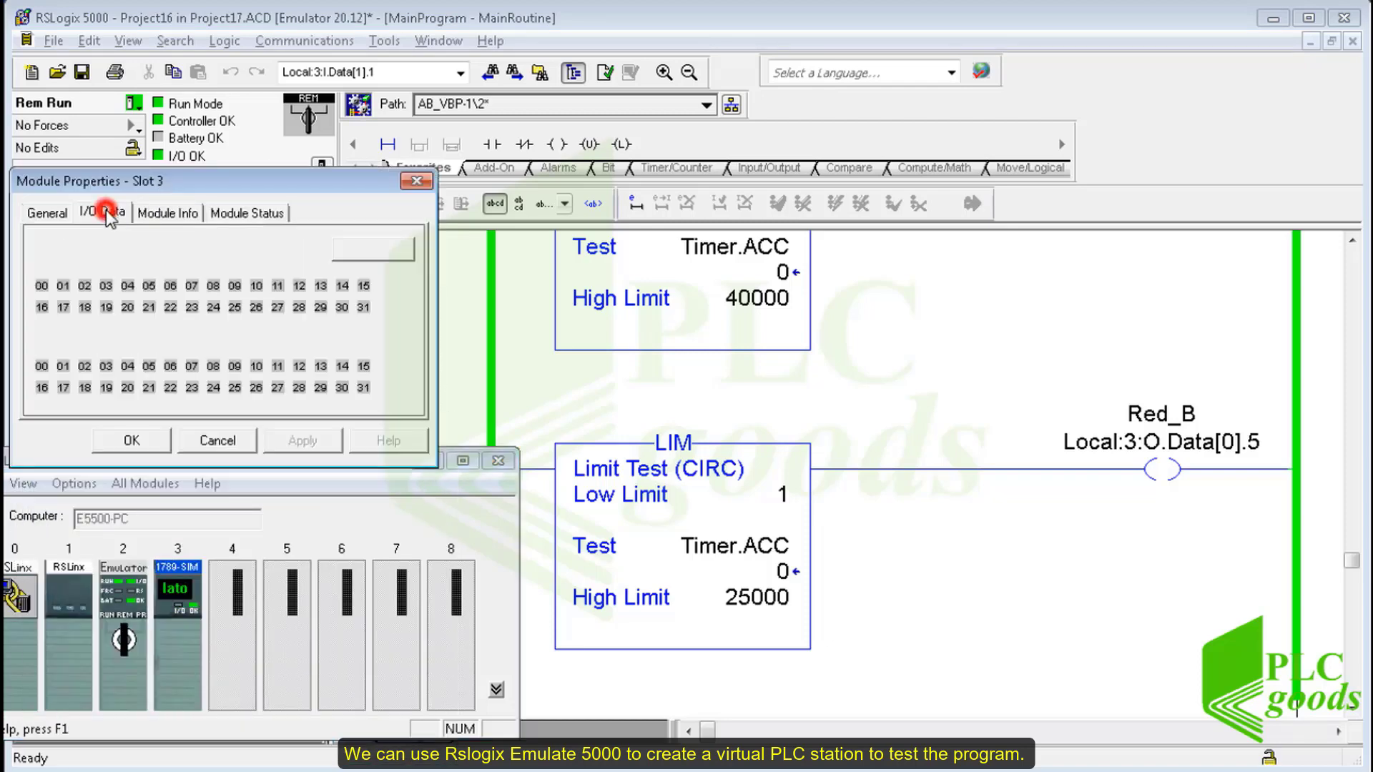
Run the light sequence with simulated input 00, switch that input off, and toggle input 01 to shut the system down.
{"action": "left_click", "coordinate": [42, 286]}
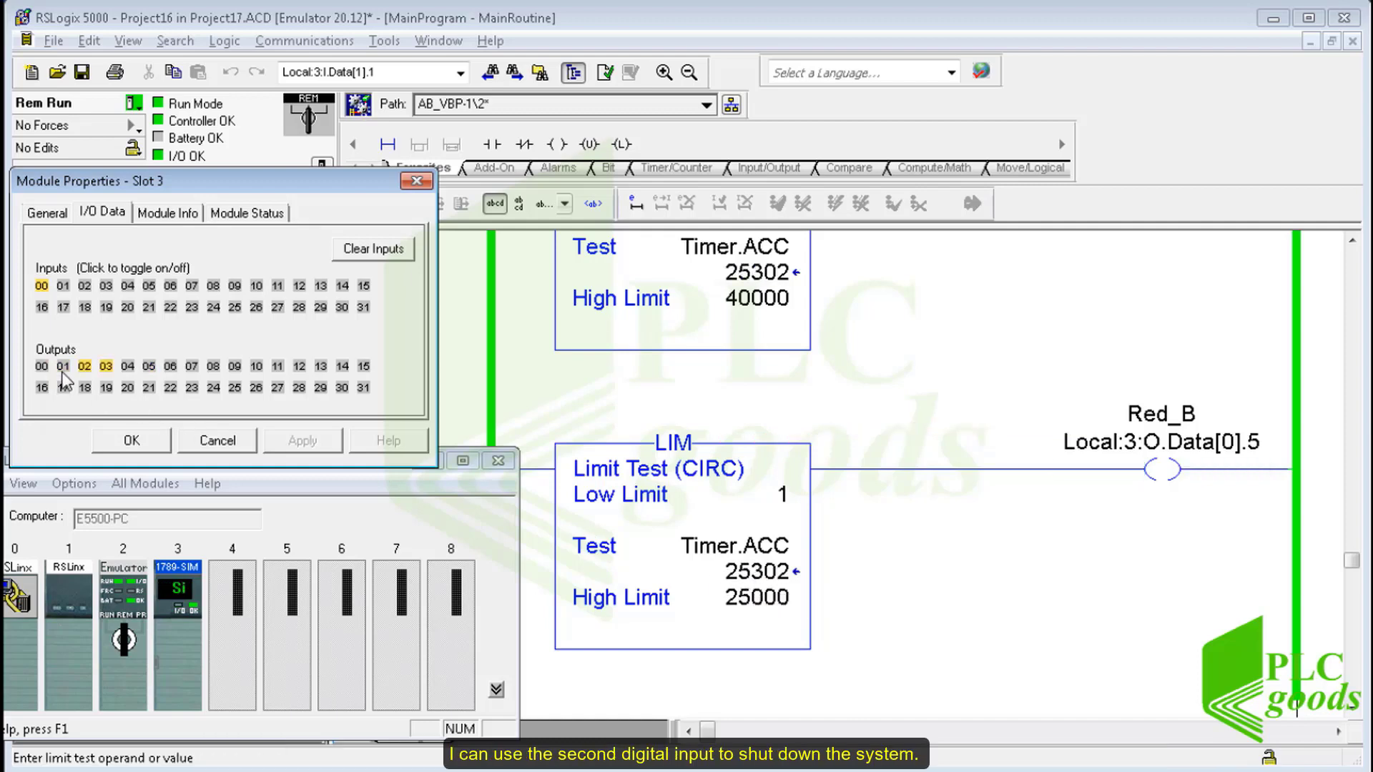
{"action": "left_click", "coordinate": [41, 285]}
{"action": "left_click", "coordinate": [64, 284]}
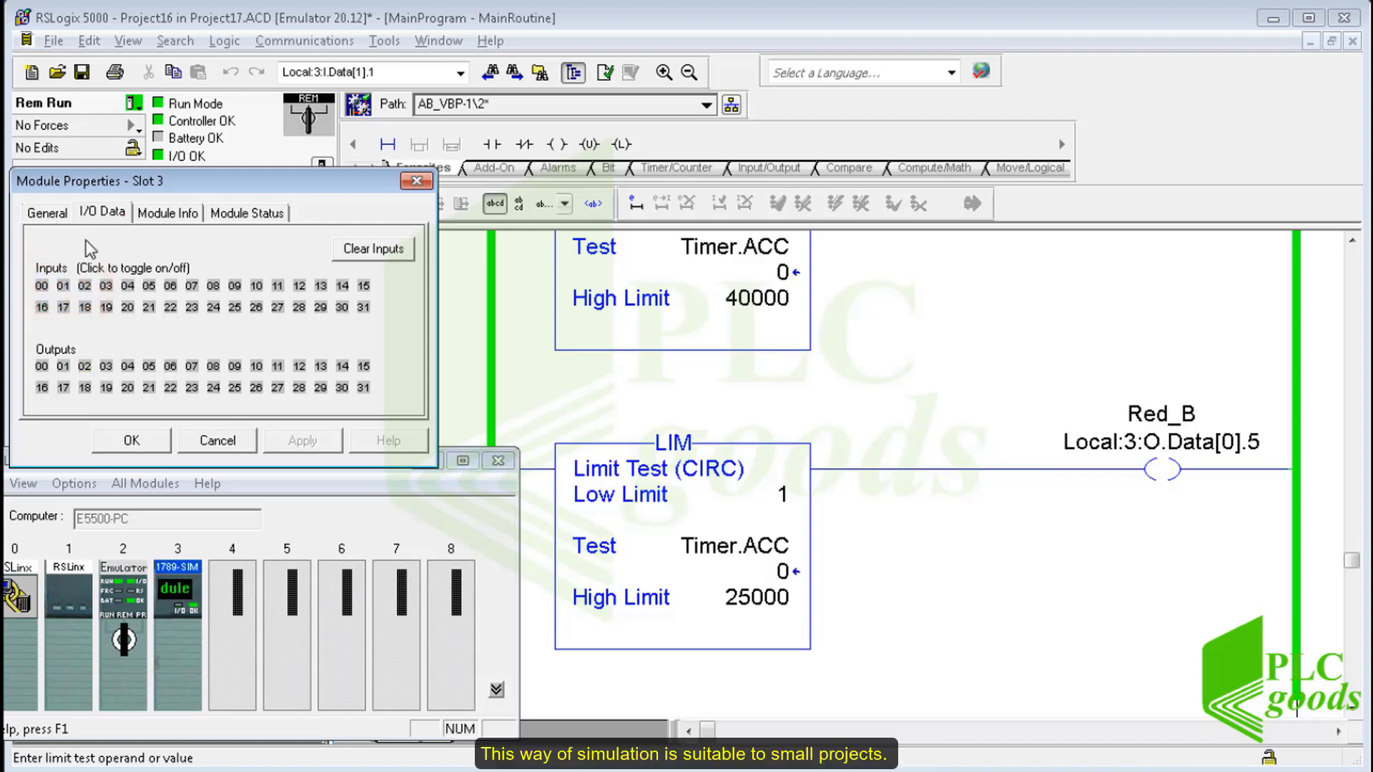
Take the controller offline in RSLogix 5000 and create a ladder diagram routine named HMI_Routine under MainProgram.
{"action": "left_click", "coordinate": [136, 104]}
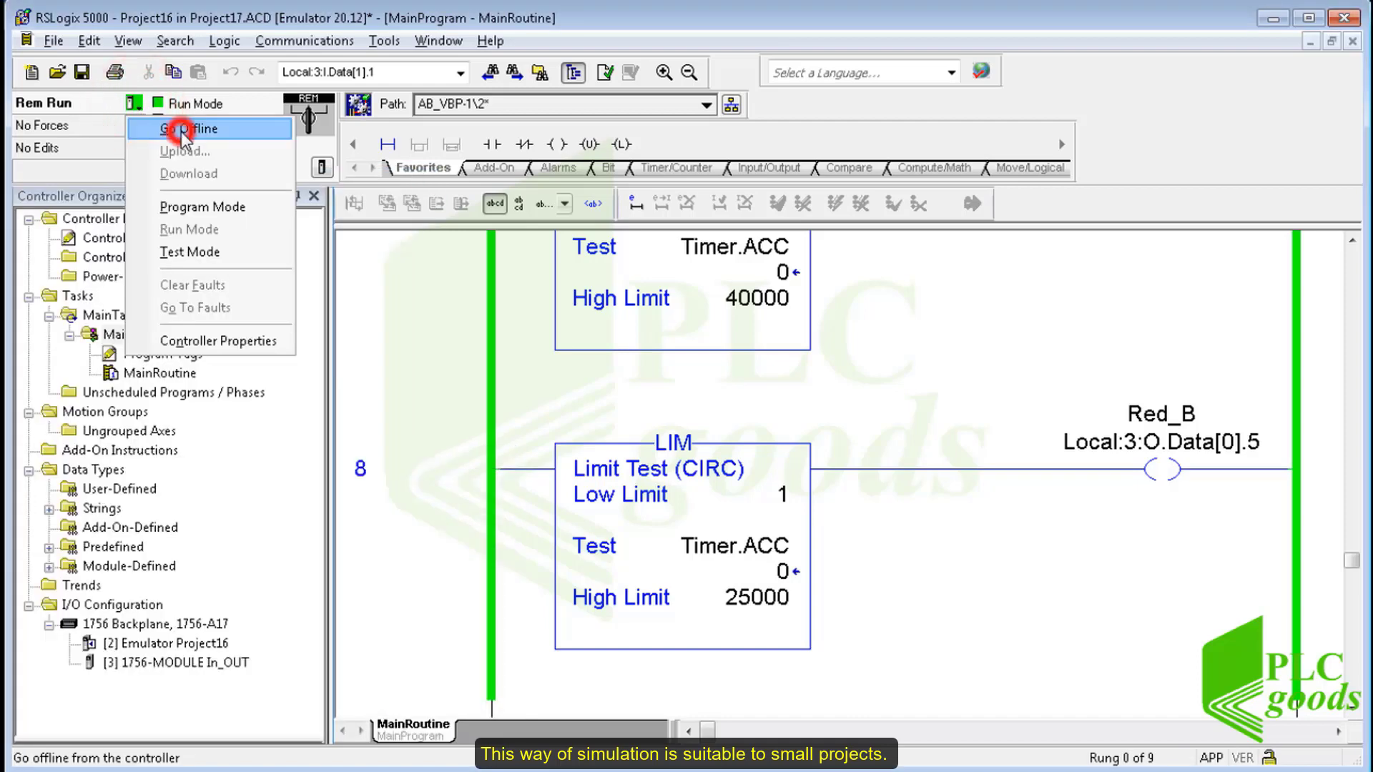
{"action": "left_click", "coordinate": [178, 130]}
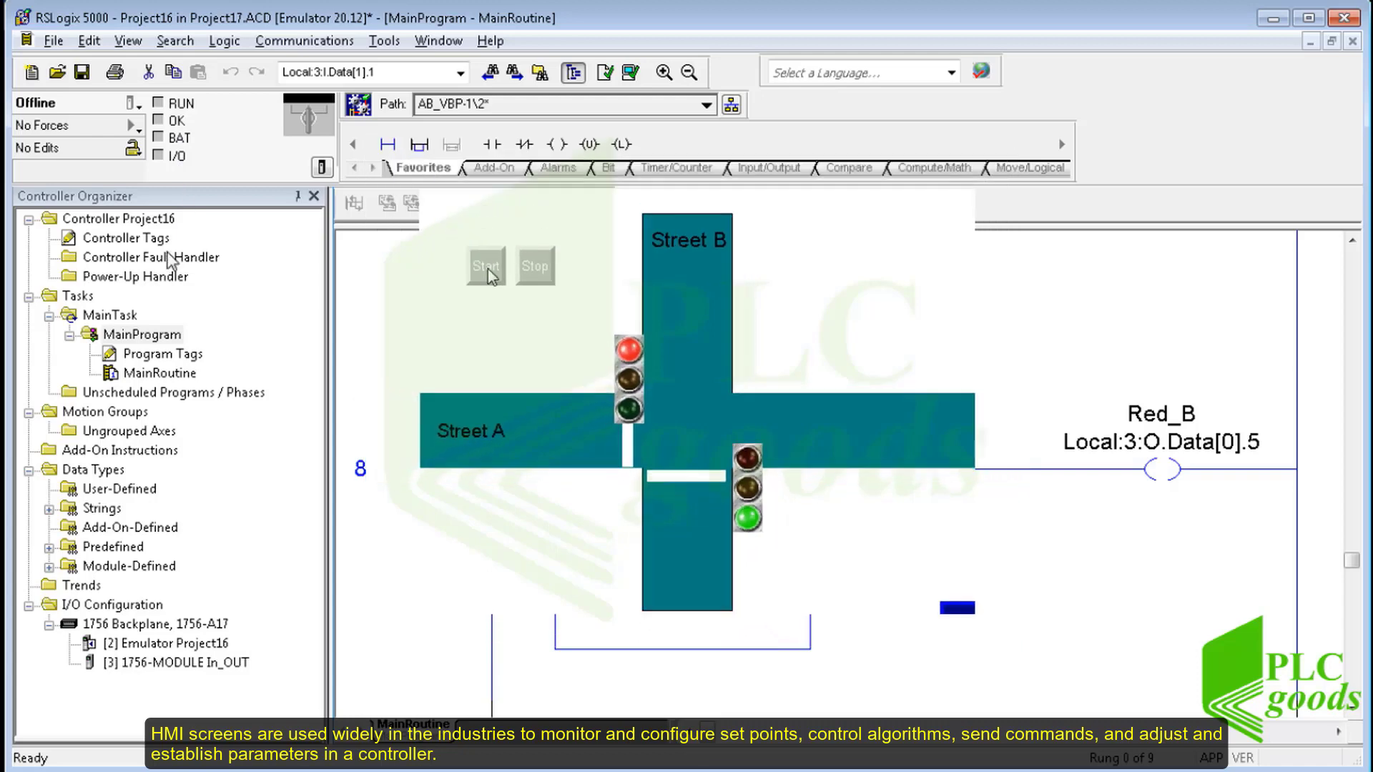
{"action": "left_click", "coordinate": [158, 337]}
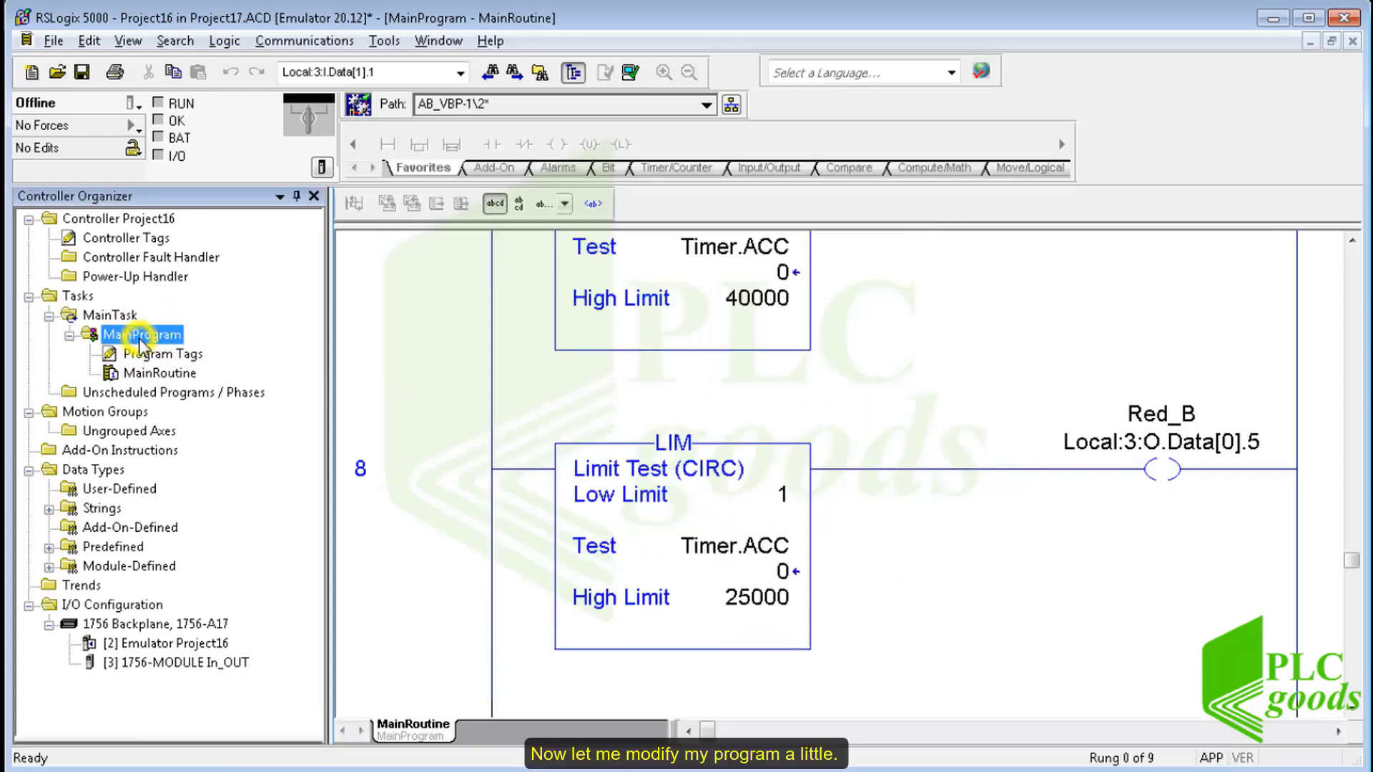
{"action": "right_click", "coordinate": [141, 335]}
{"action": "left_click", "coordinate": [189, 298]}
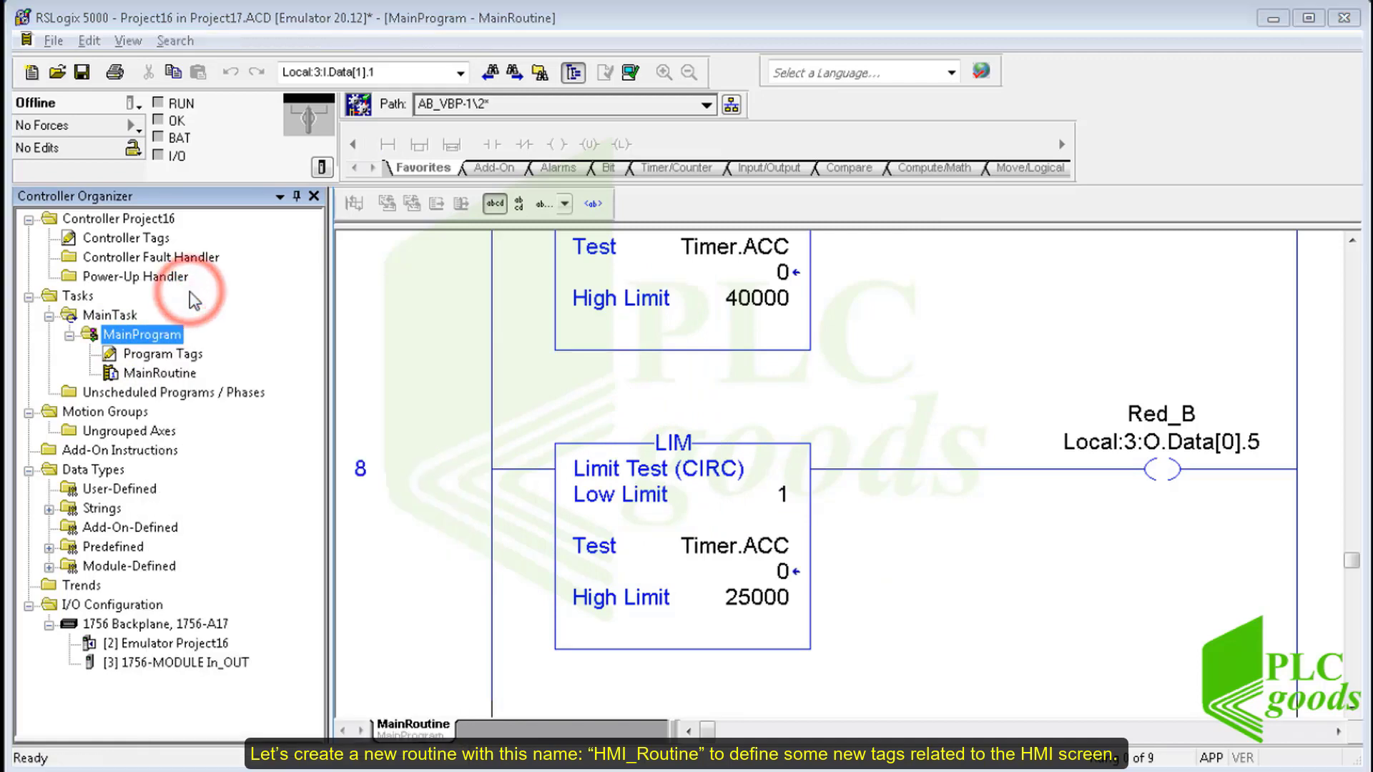
{"action": "left_click", "coordinate": [601, 303]}
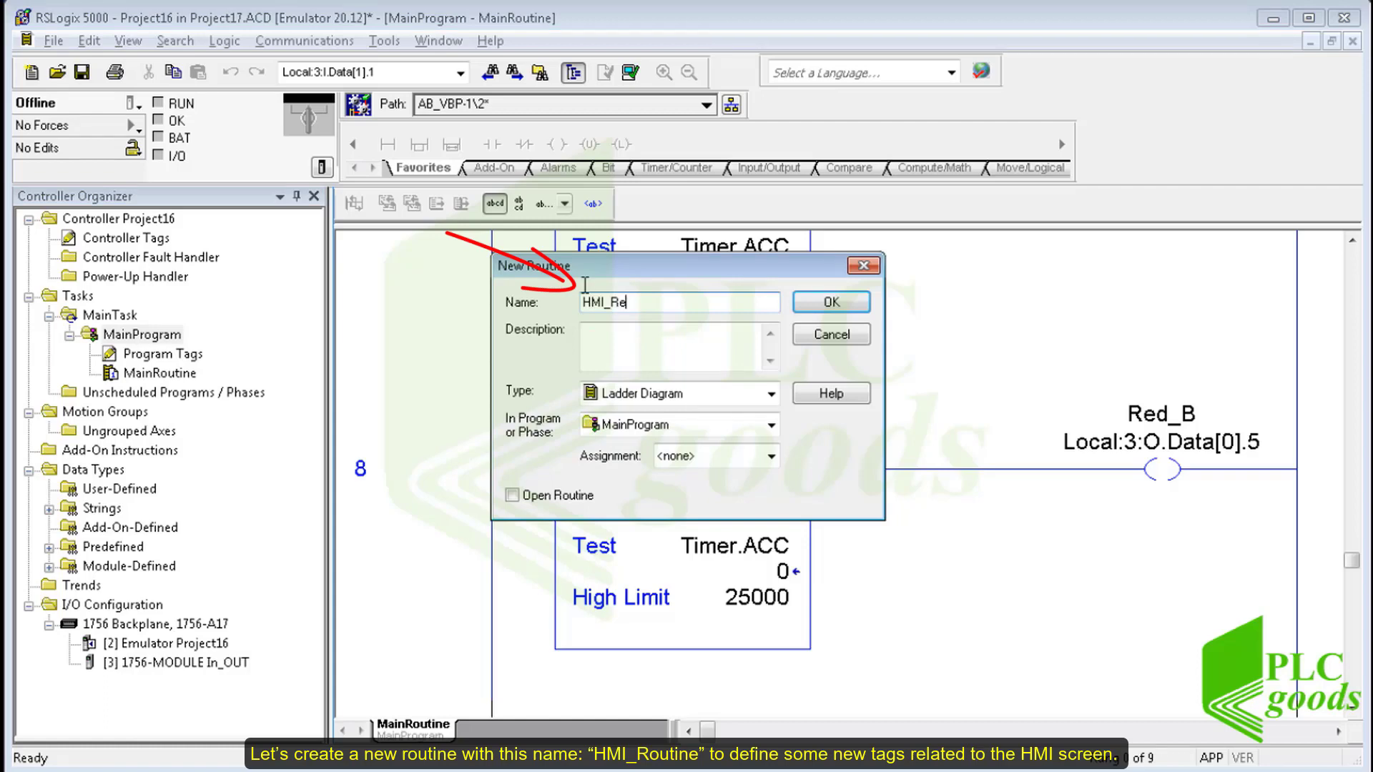
{"action": "type", "text": "HMI_Routin"}
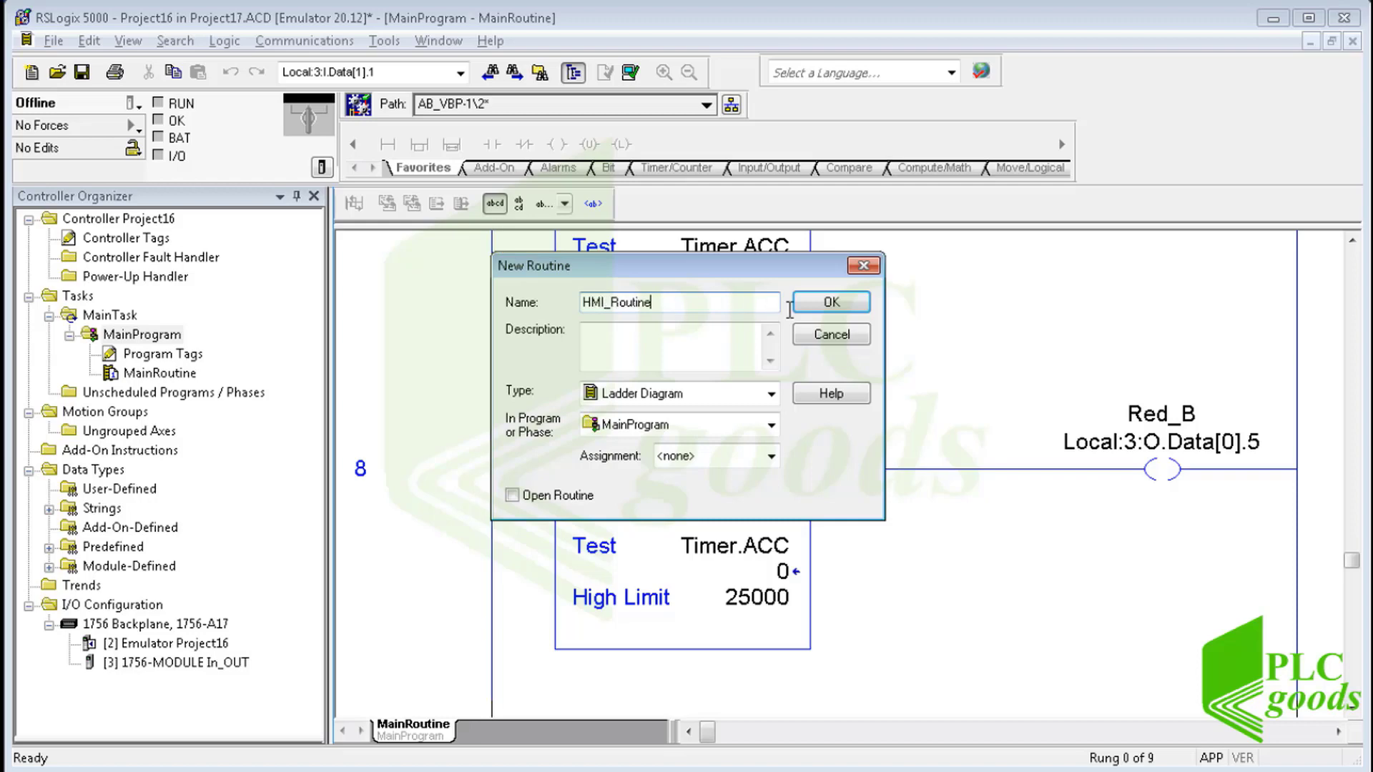
{"action": "left_click", "coordinate": [828, 300]}
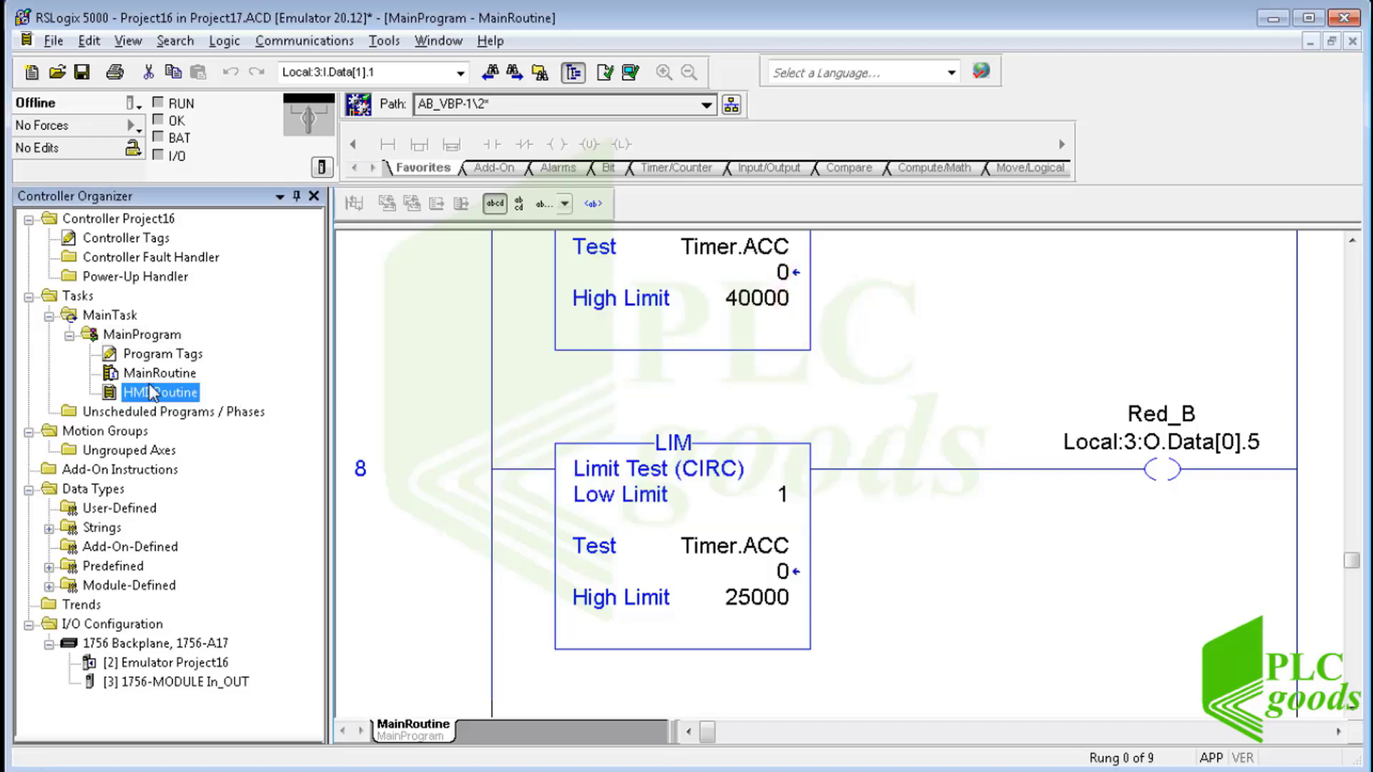
Open HMI_Routine and add two nested branches to rung 0, giving it three parallel levels.
{"action": "double_click", "coordinate": [139, 394]}
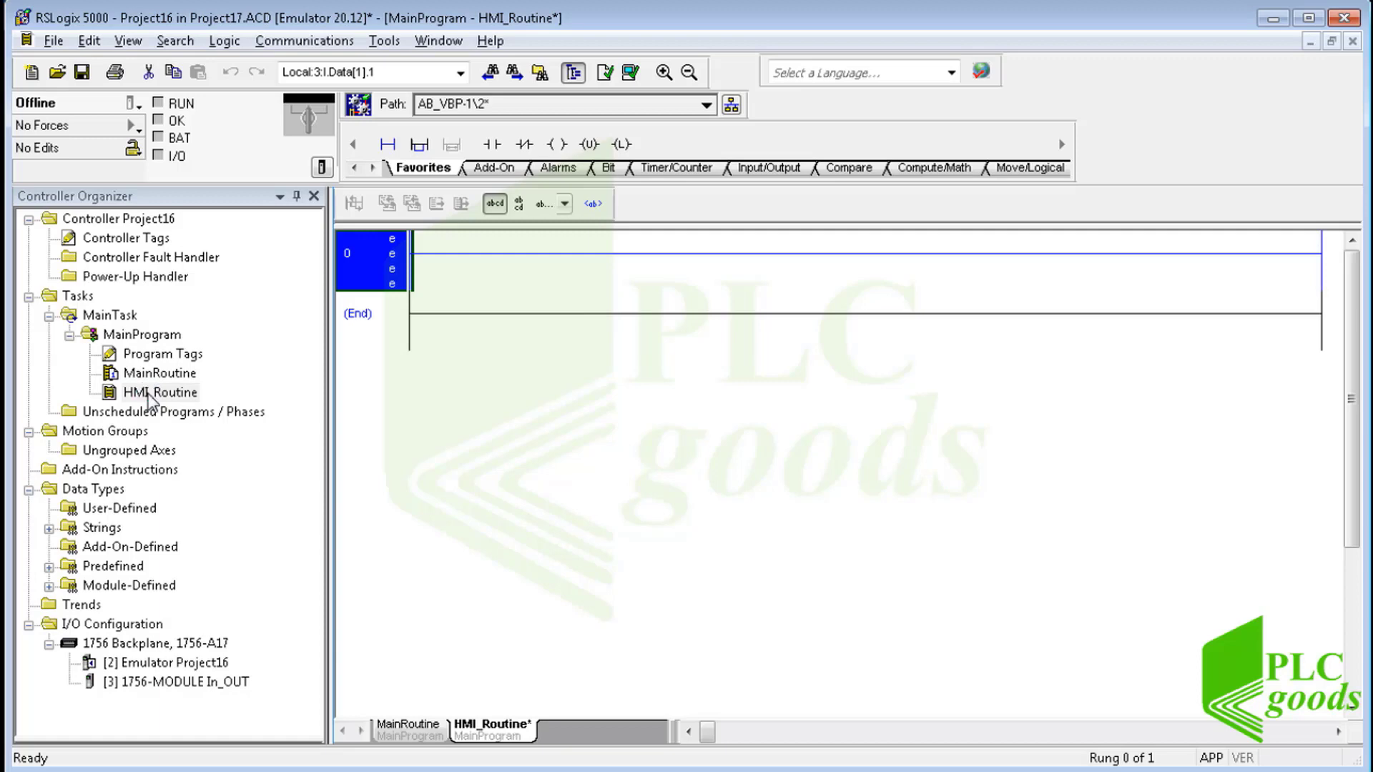
{"action": "left_click", "coordinate": [419, 144]}
{"action": "left_click", "coordinate": [431, 272]}
{"action": "left_click", "coordinate": [419, 143]}
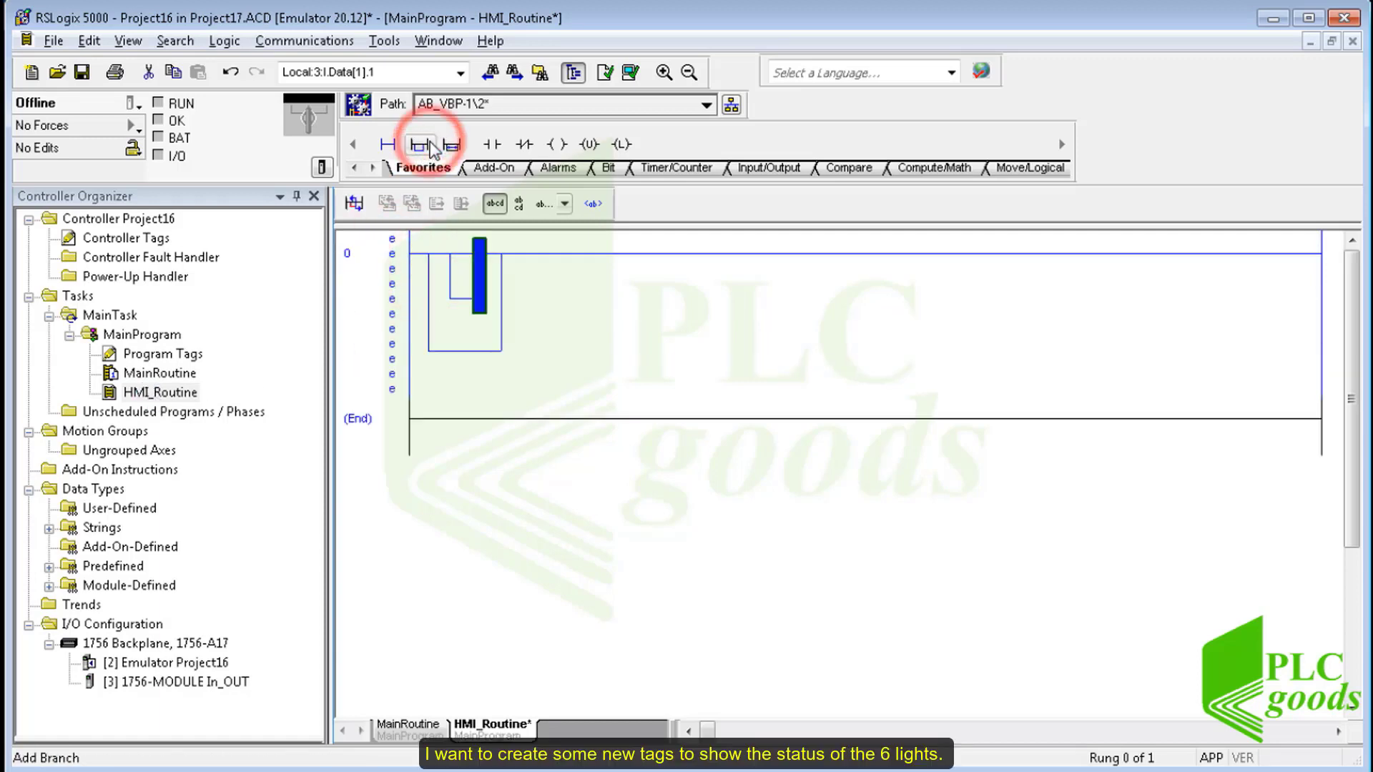
{"action": "left_click", "coordinate": [457, 259]}
Place an Examine On contact followed by an Output Energize coil on each of the three branch levels of rung 0.
{"action": "left_click", "coordinate": [492, 144]}
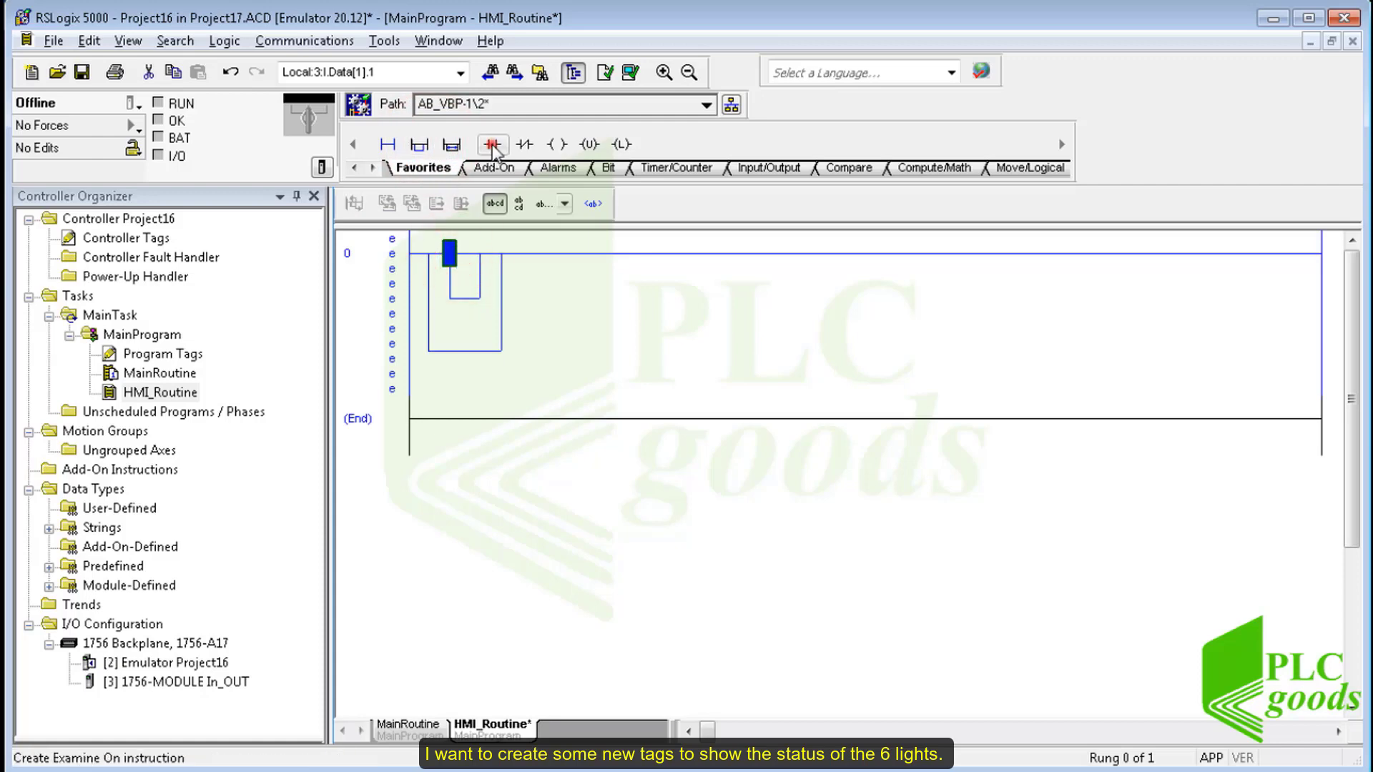
{"action": "left_click", "coordinate": [557, 144]}
{"action": "left_click", "coordinate": [1168, 297]}
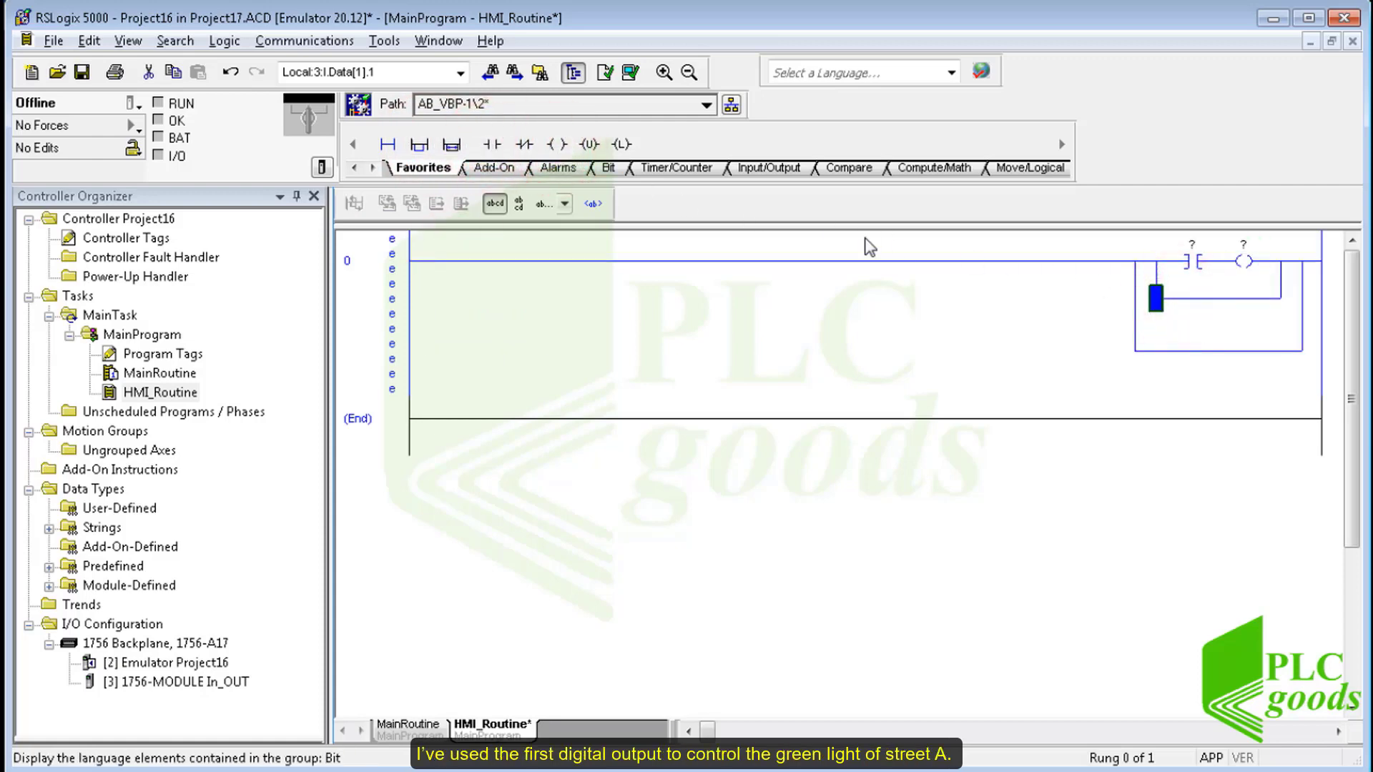
{"action": "left_click", "coordinate": [492, 144]}
{"action": "left_click", "coordinate": [557, 144]}
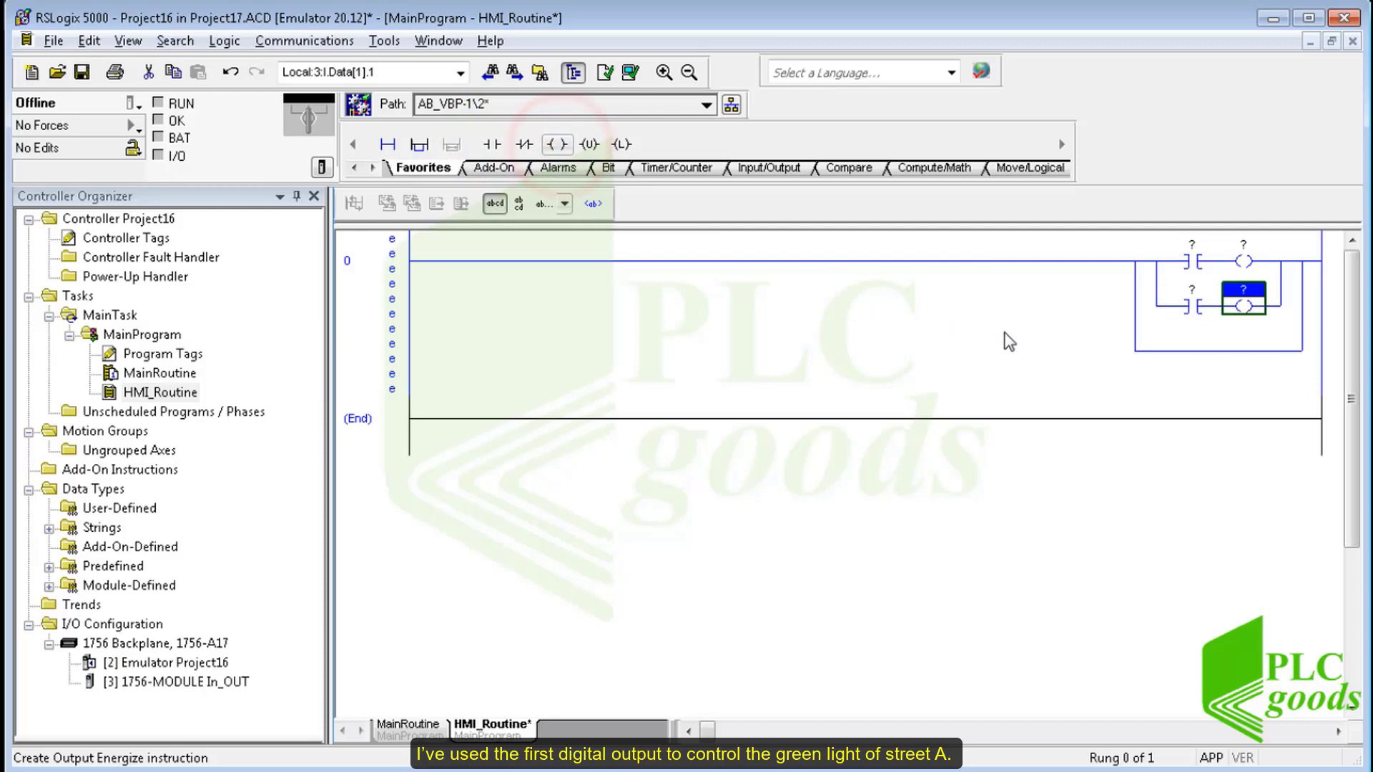
{"action": "left_click", "coordinate": [1158, 356]}
{"action": "left_click", "coordinate": [492, 144]}
{"action": "left_click", "coordinate": [558, 144]}
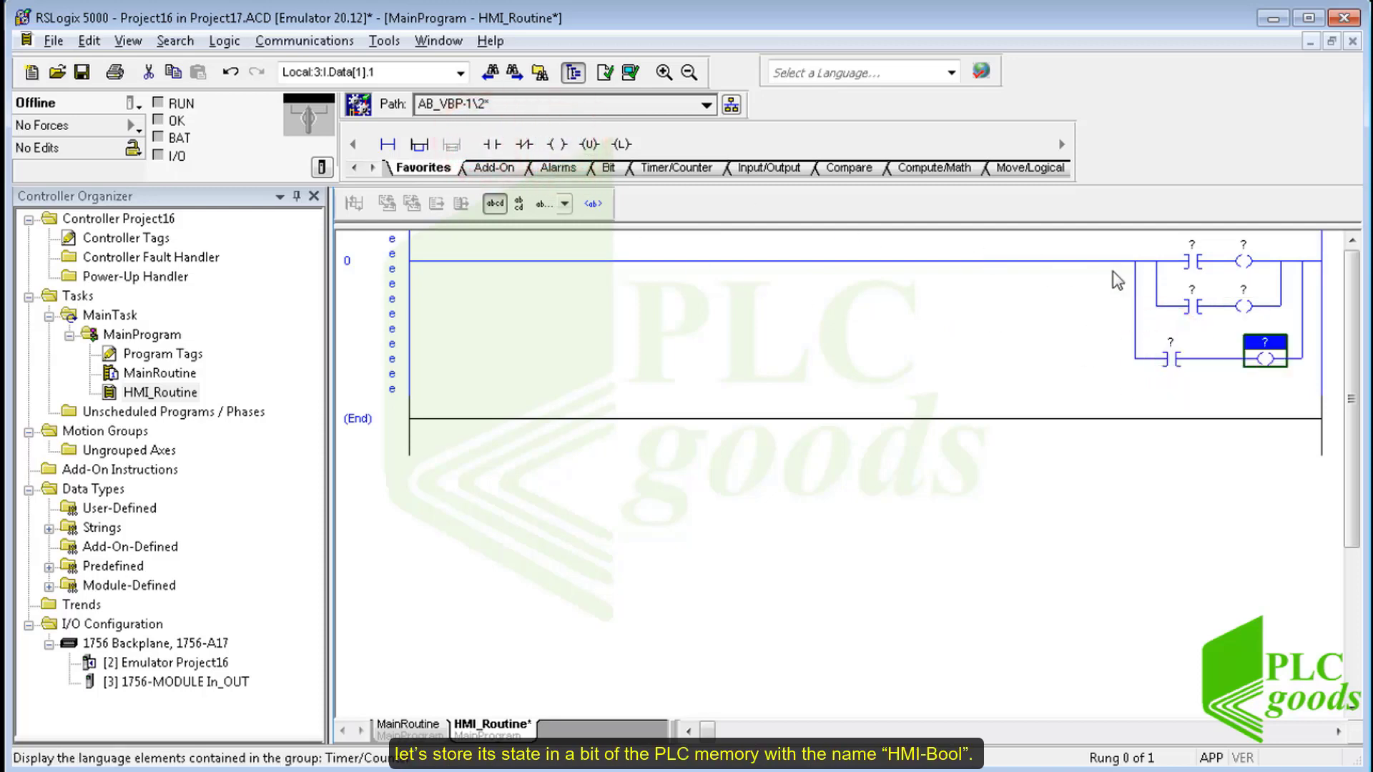
Assign the output tag Local:3:O.Data[0].0 to the contact on the top branch level of rung 0.
{"action": "left_click", "coordinate": [1192, 255]}
{"action": "double_click", "coordinate": [1192, 245]}
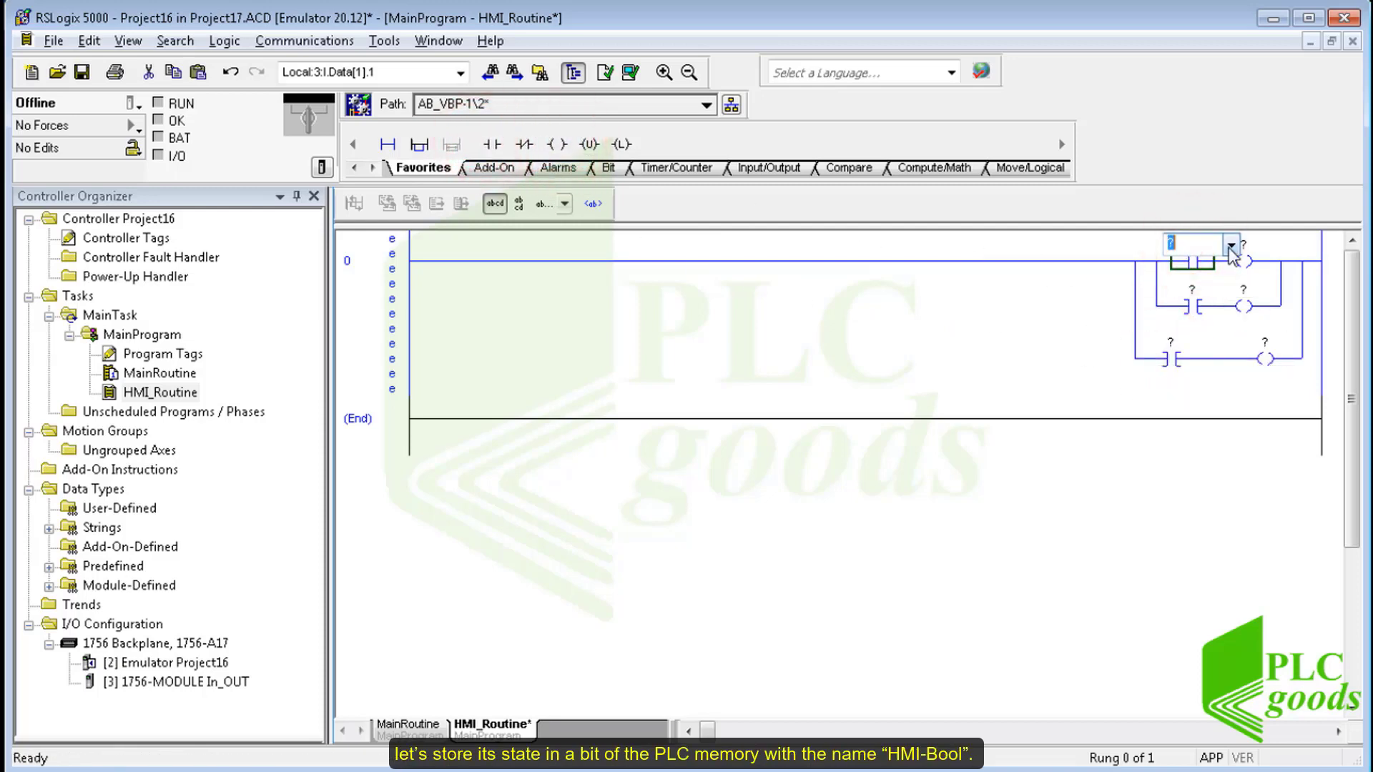
{"action": "left_click", "coordinate": [1230, 244]}
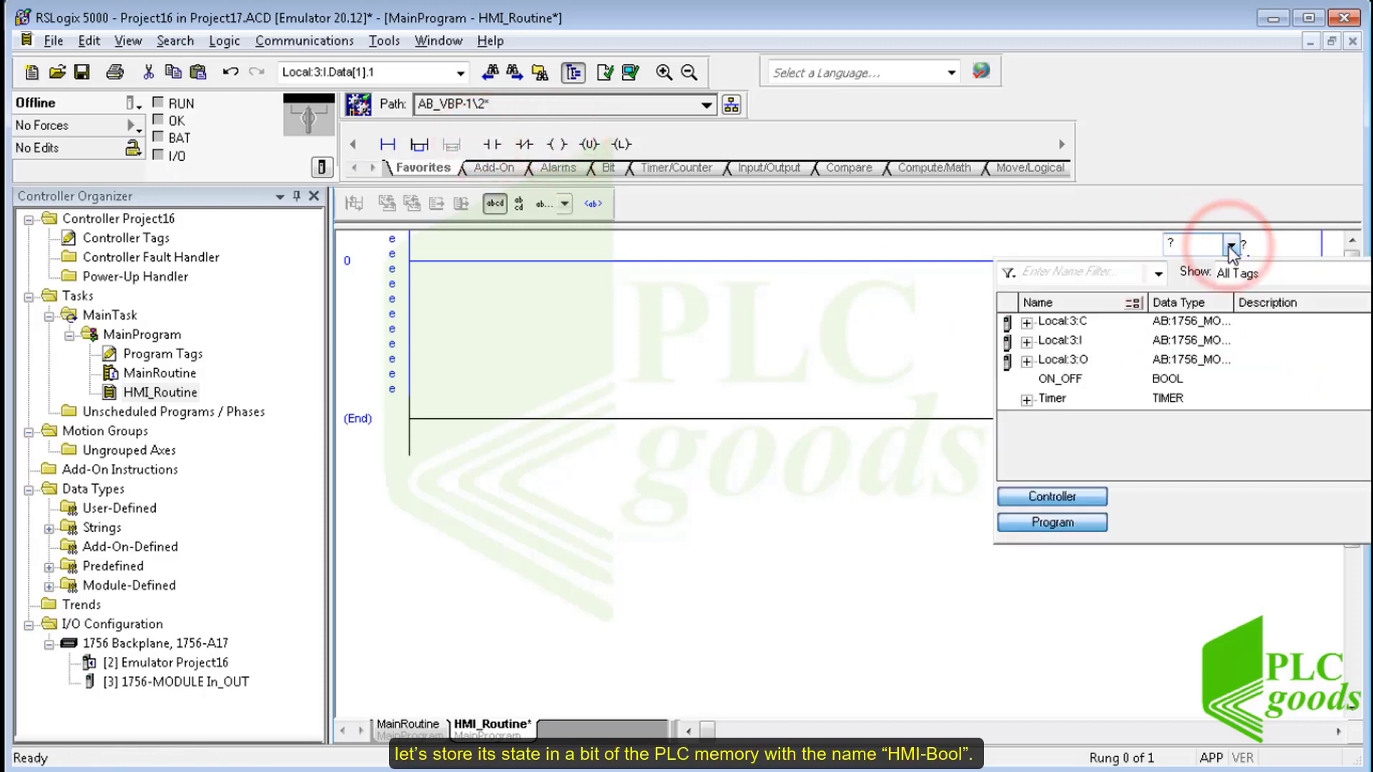
{"action": "left_click", "coordinate": [1028, 361]}
{"action": "left_click", "coordinate": [1041, 381]}
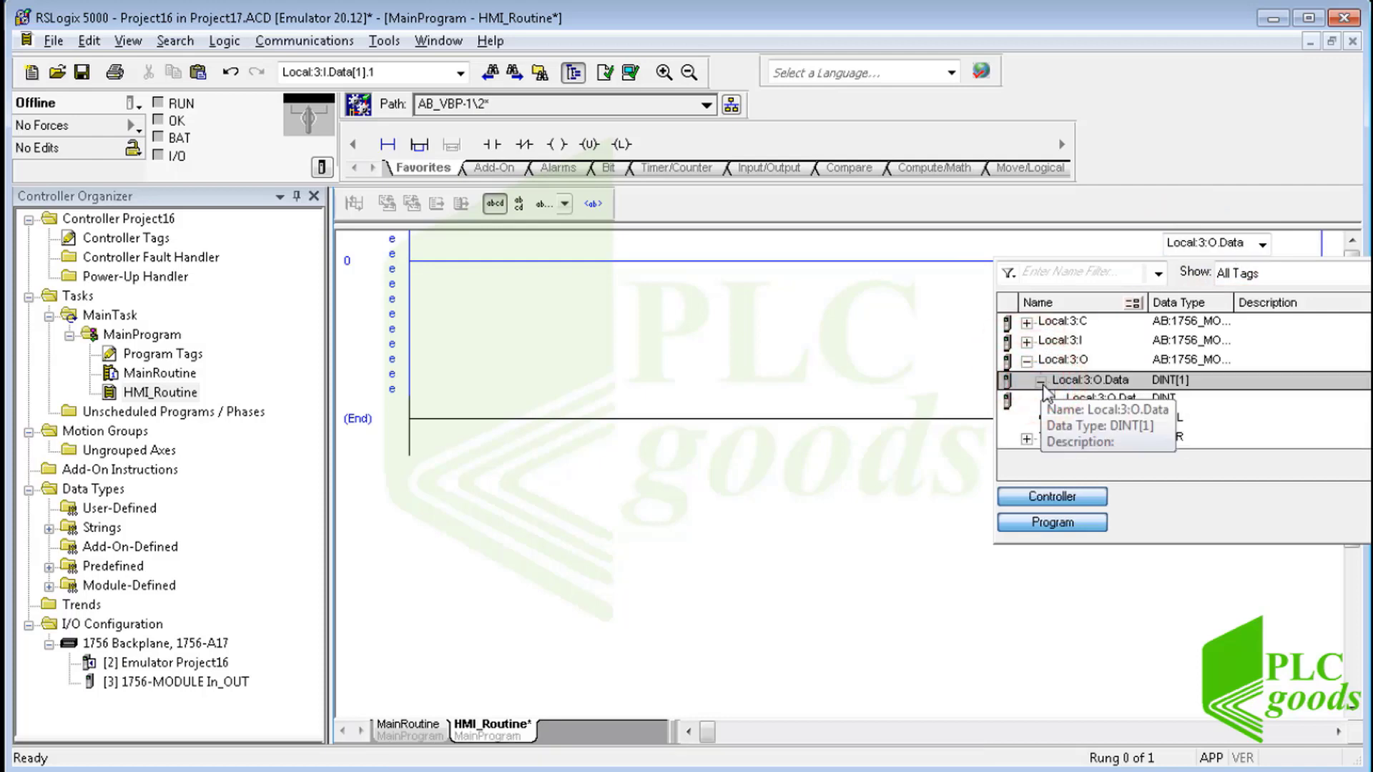
{"action": "left_click", "coordinate": [1136, 400]}
{"action": "left_click", "coordinate": [1139, 402]}
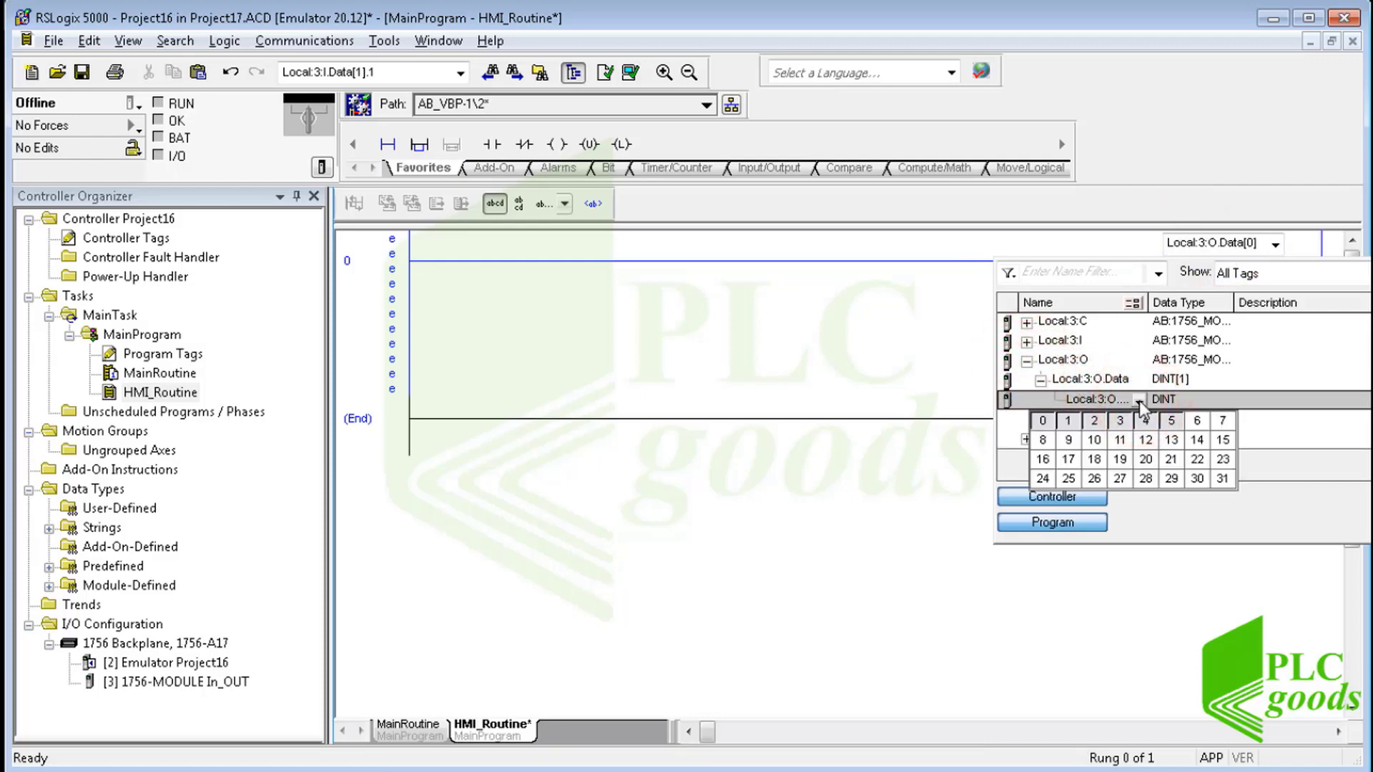
{"action": "left_click", "coordinate": [1048, 428]}
{"action": "left_click", "coordinate": [1073, 352]}
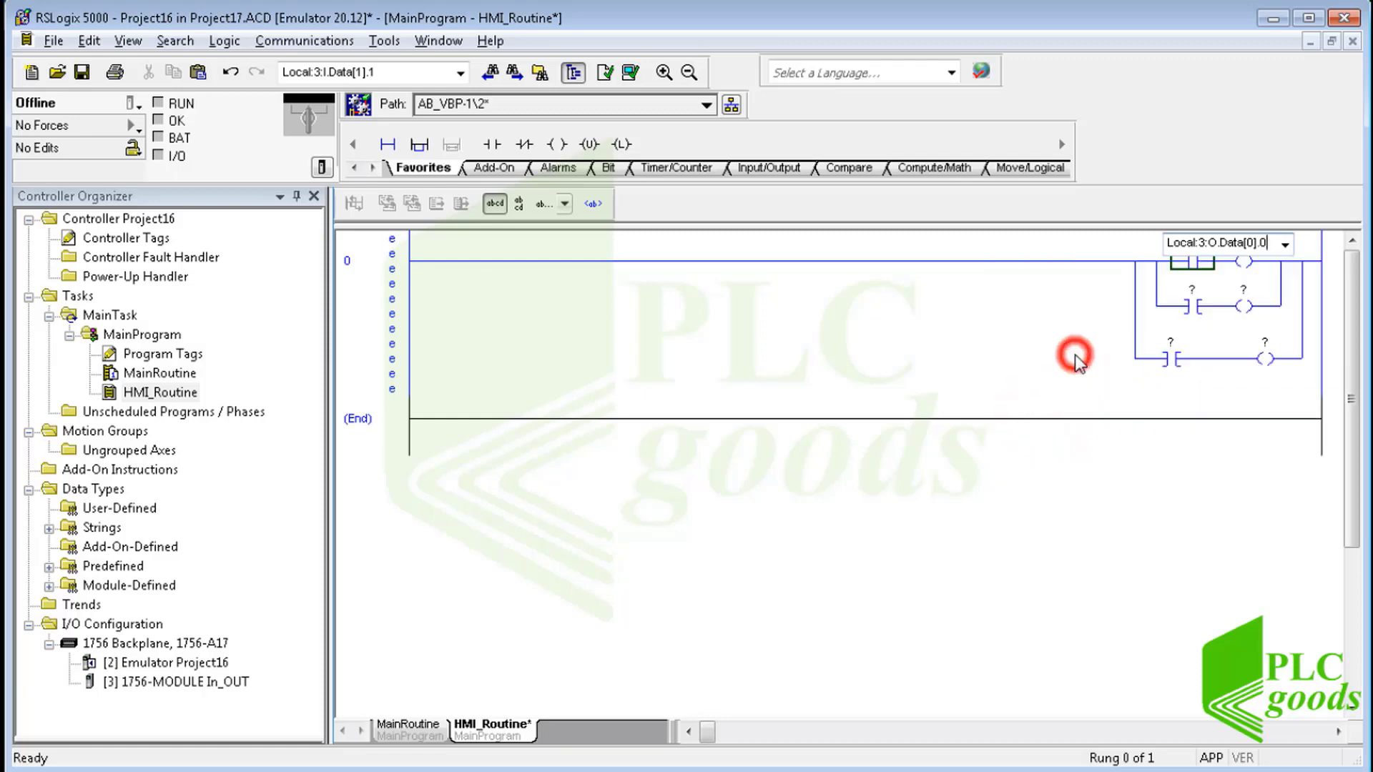
Assign the operand HMI_Bool[0] to the output coil on the top branch level of rung 0.
{"action": "scroll", "coordinate": [1193, 255], "scroll_direction": "up", "scroll_amount": 4}
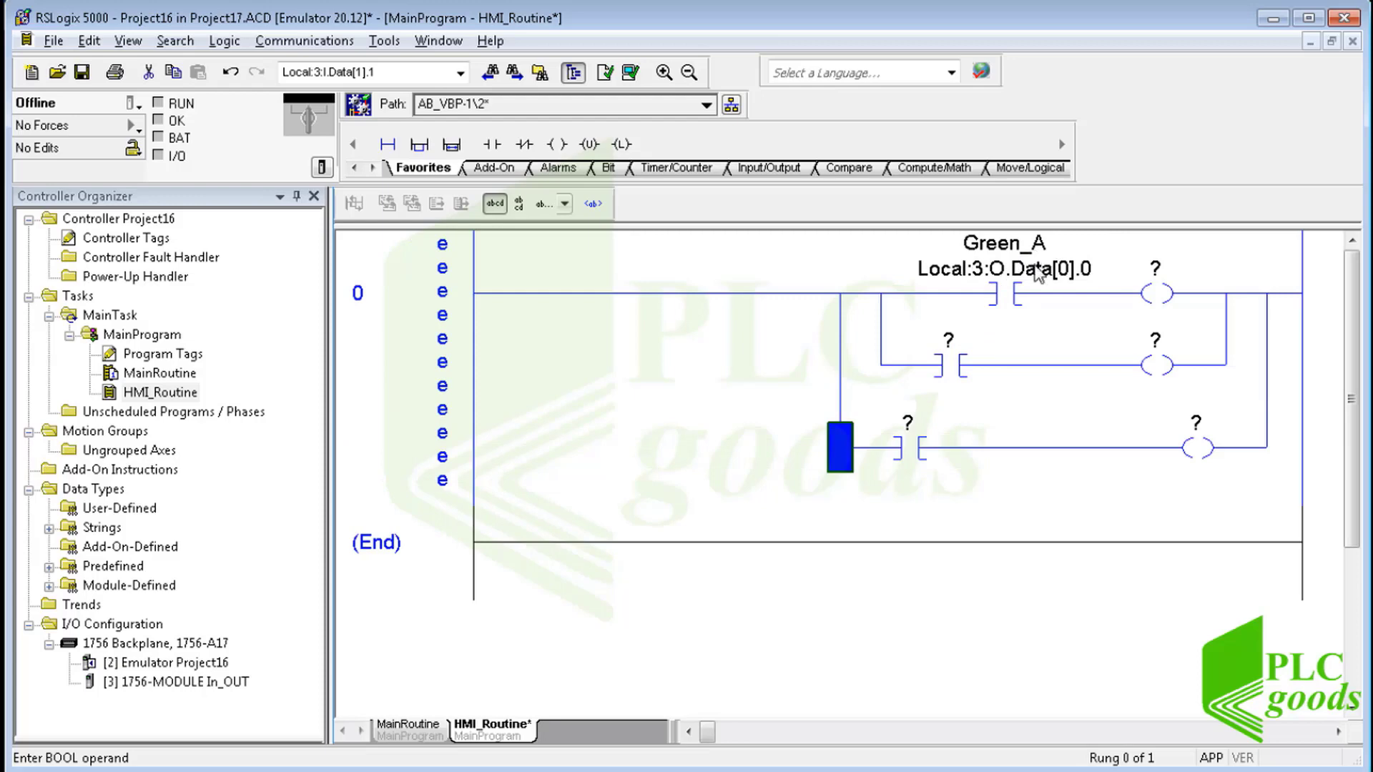
{"action": "left_click", "coordinate": [1157, 274]}
{"action": "type", "text": "H"}
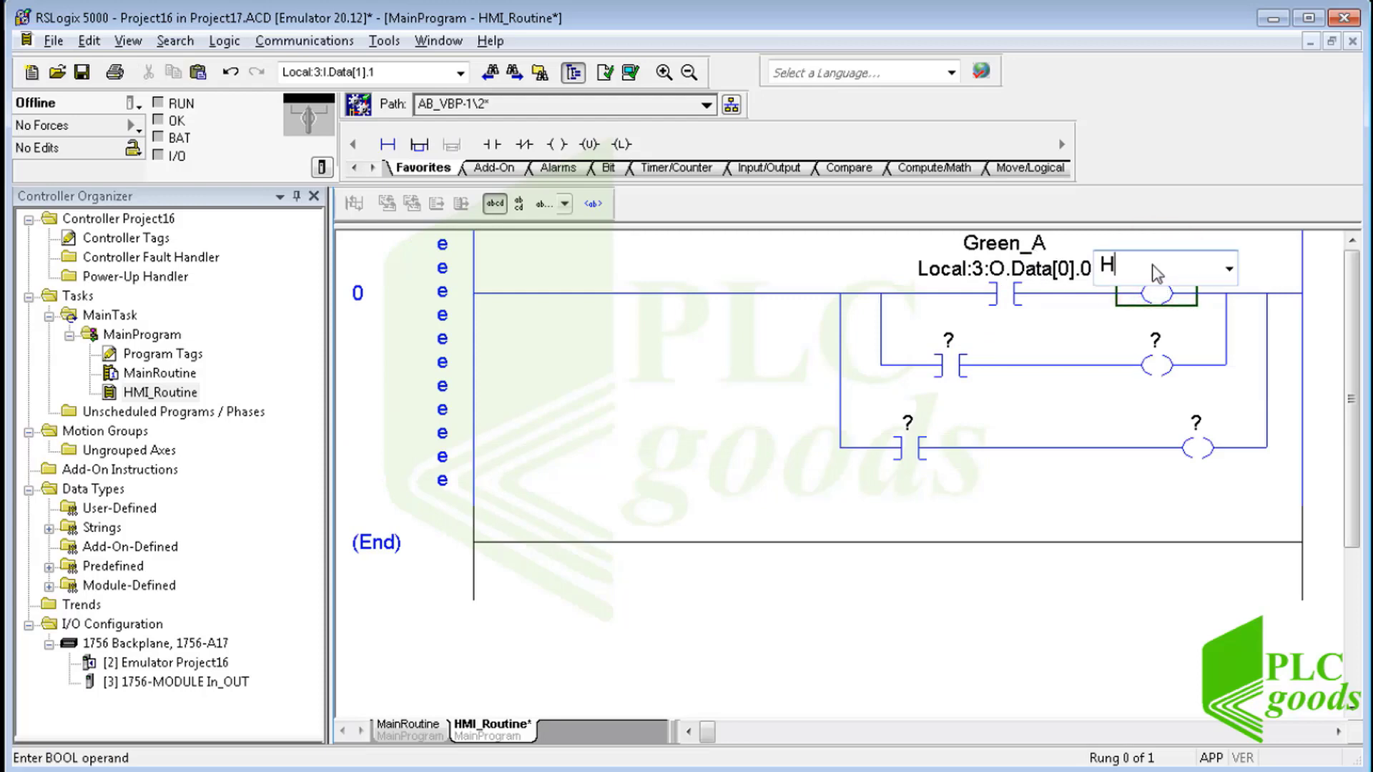
{"action": "type", "text": "MI_Bool[0]"}
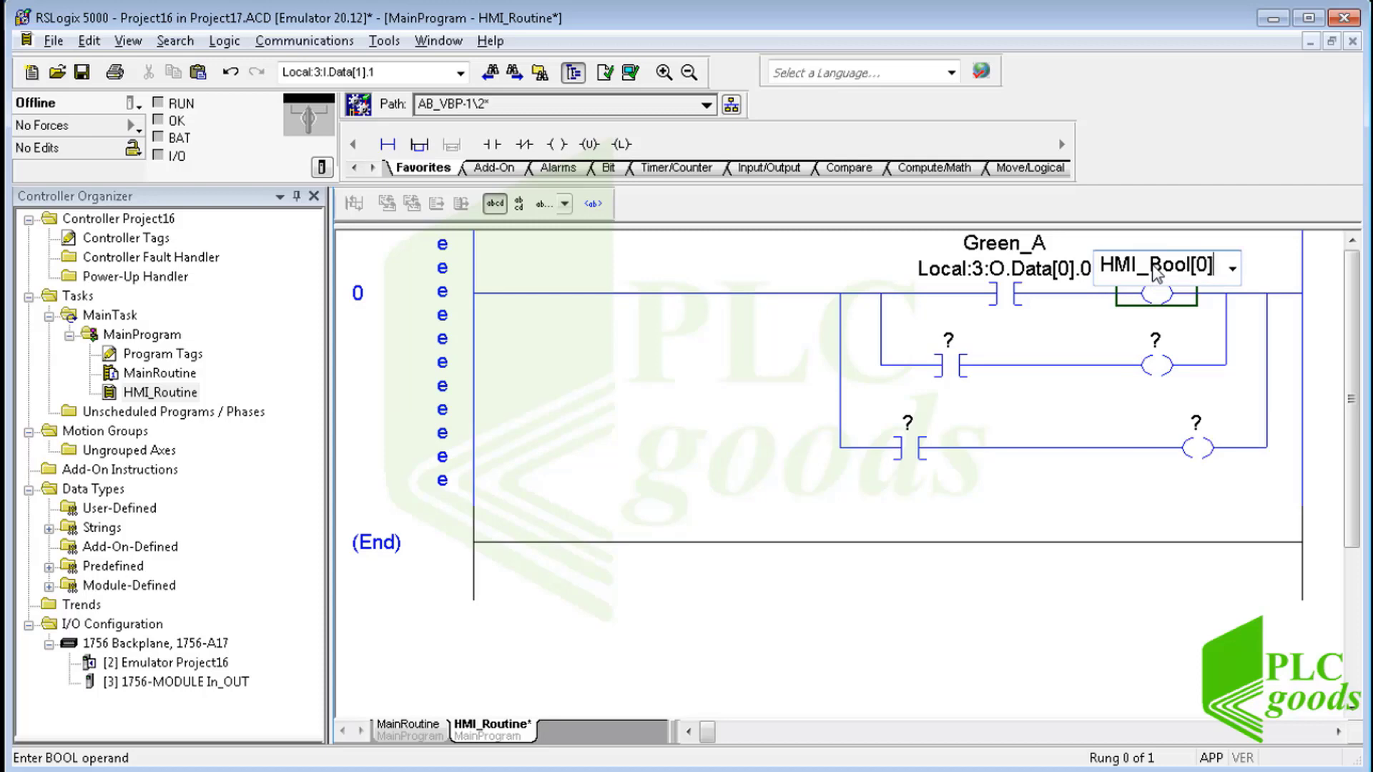
{"action": "key", "text": "Return"}
Create the HMI_Bool tag from the coil's operand as a BOOL[6] array with Project16 as its scope.
{"action": "right_click", "coordinate": [1152, 265]}
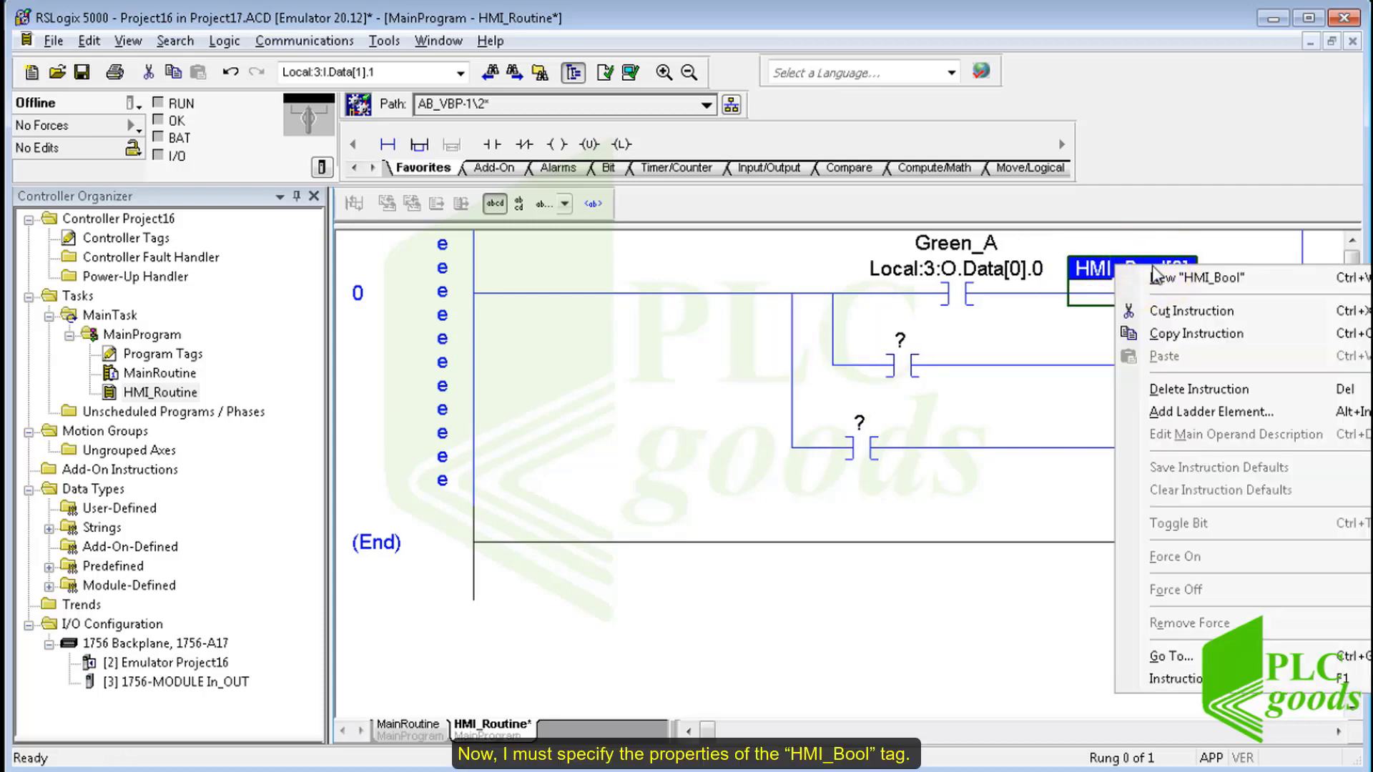
{"action": "left_click", "coordinate": [1171, 282]}
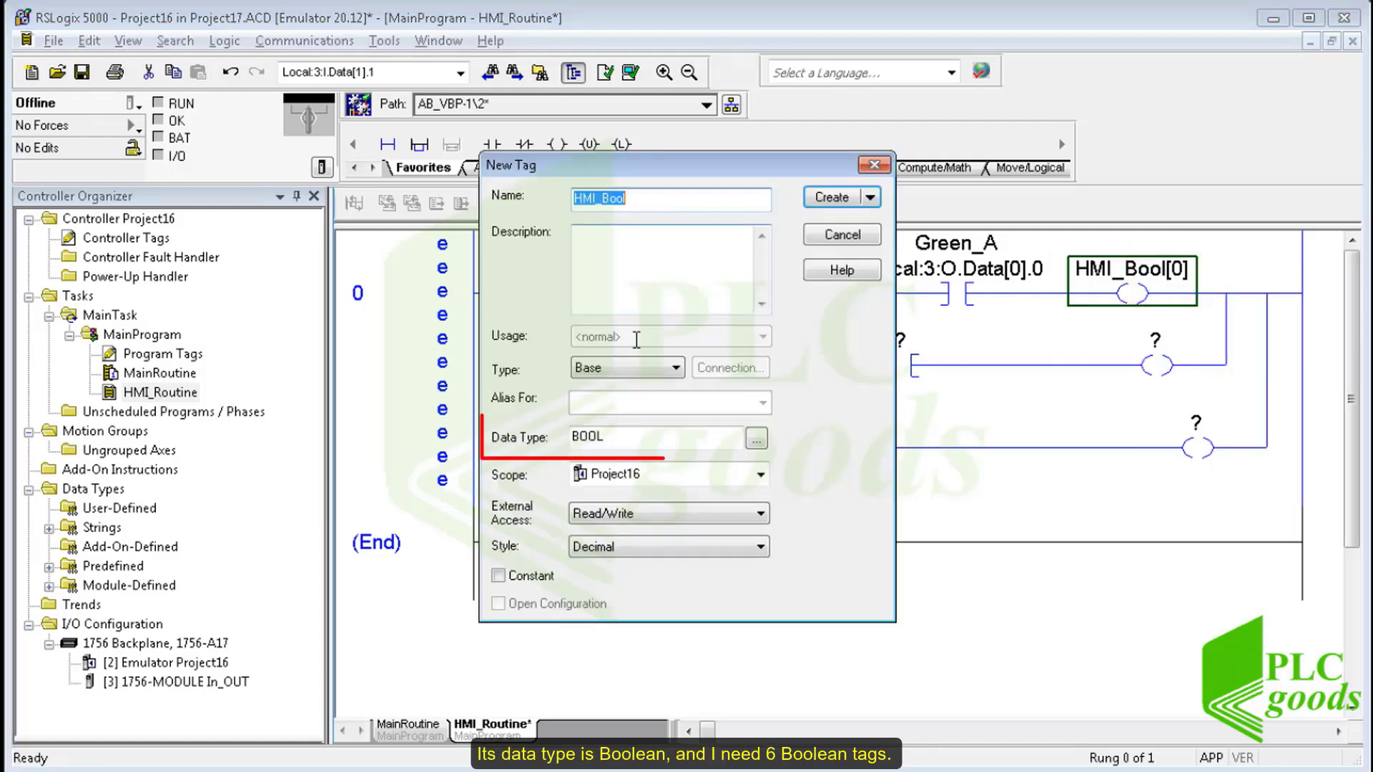
{"action": "left_click", "coordinate": [607, 437]}
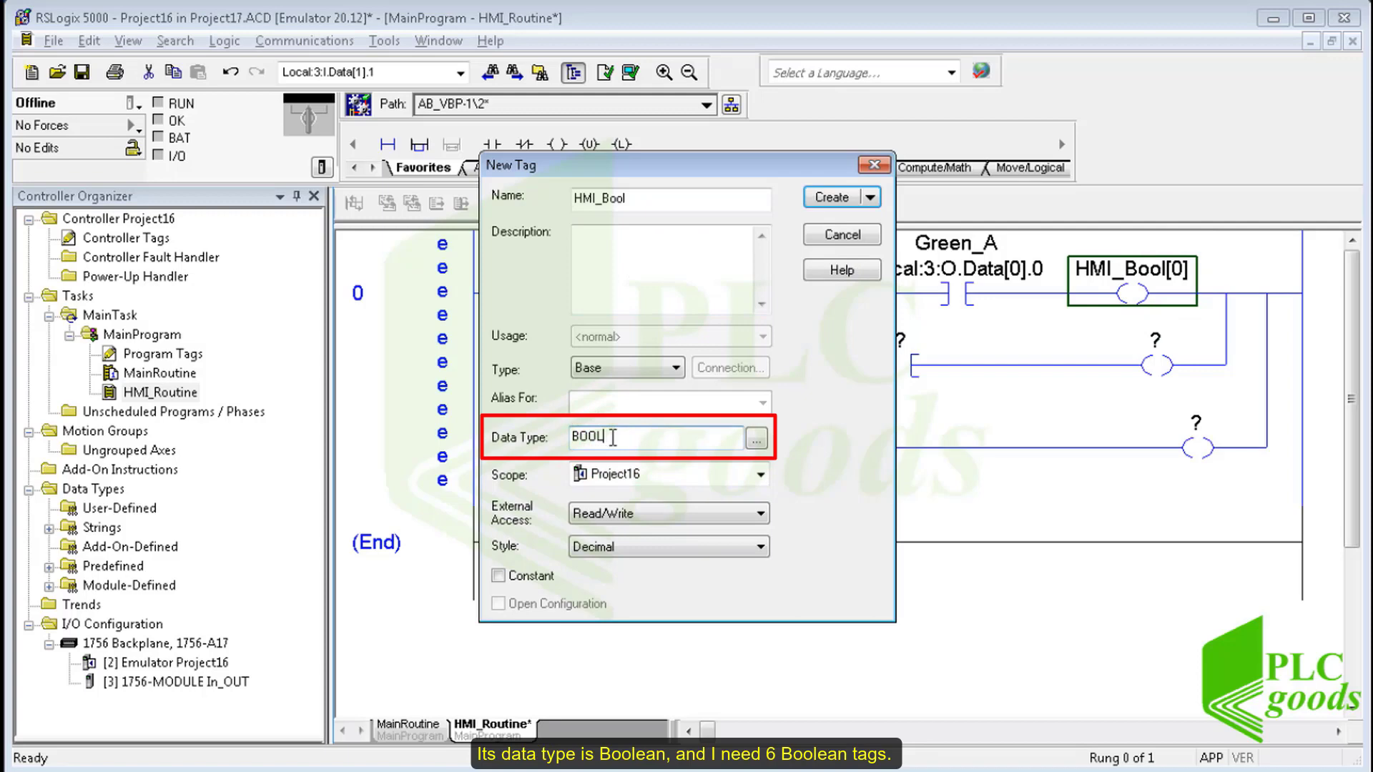
{"action": "type", "text": "["}
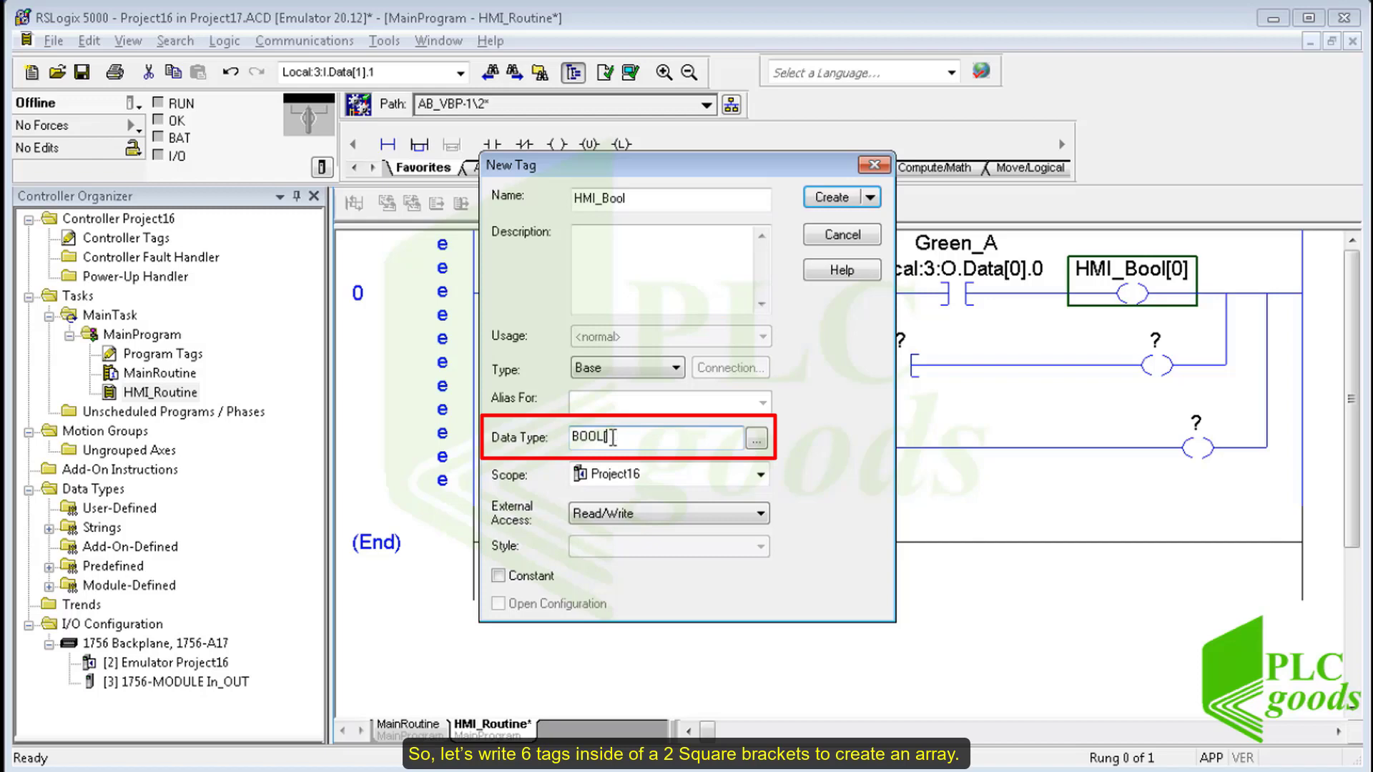
{"action": "type", "text": "6]"}
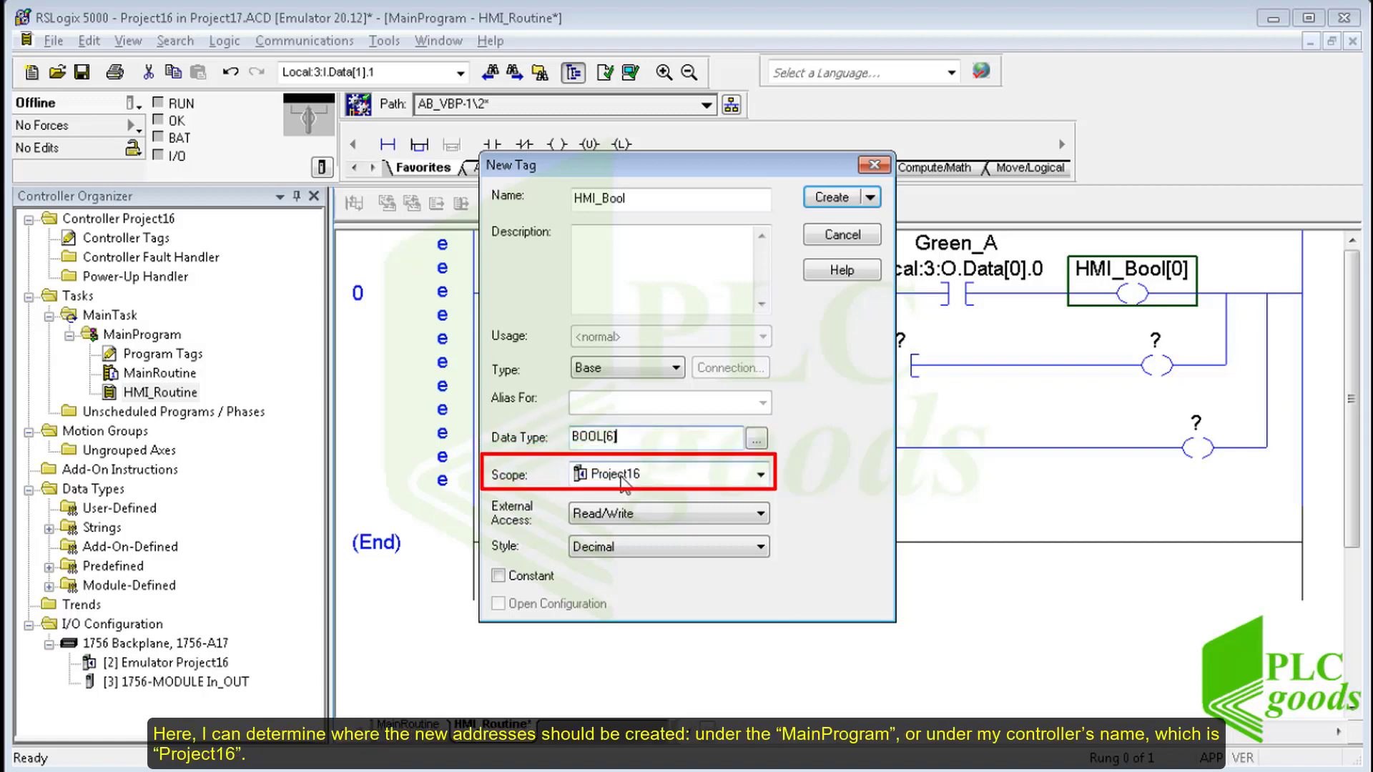
{"action": "left_click", "coordinate": [623, 475]}
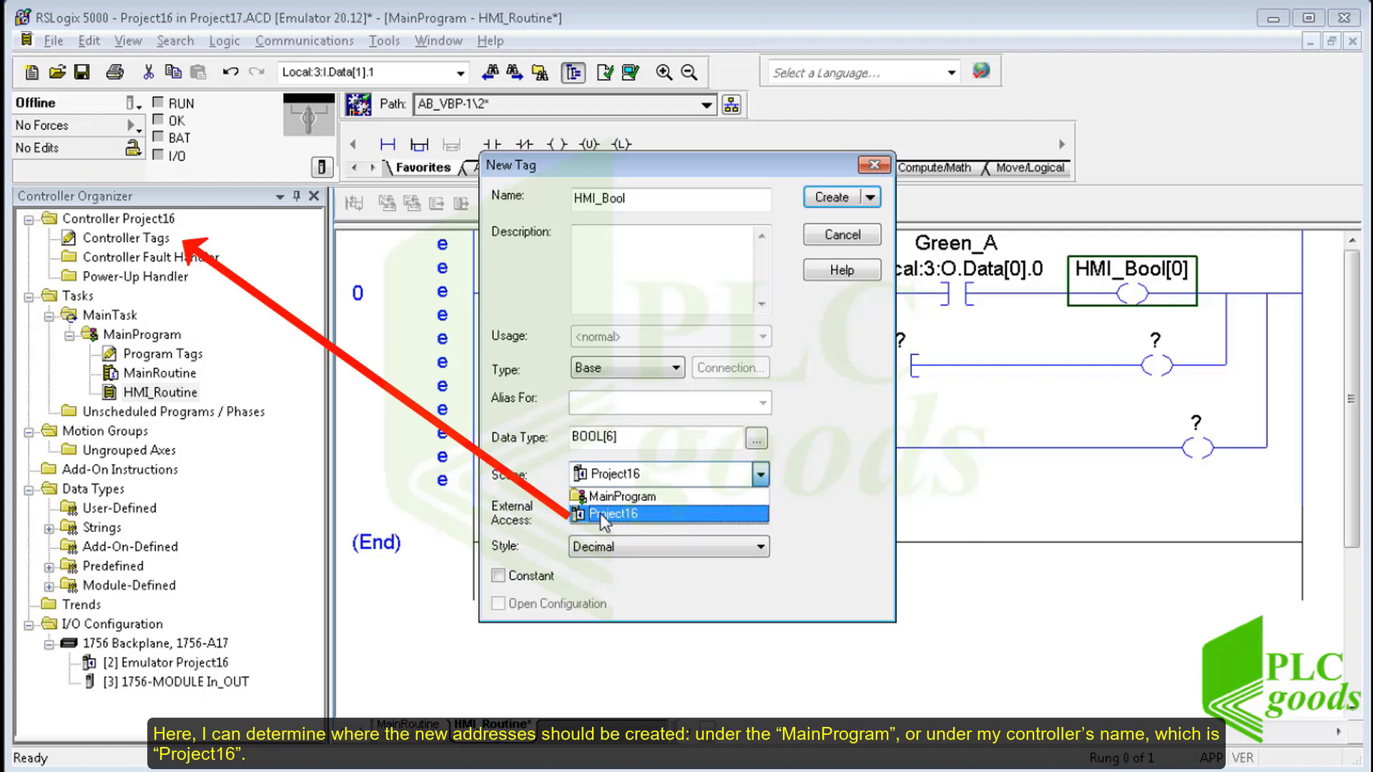
{"action": "left_click", "coordinate": [603, 515]}
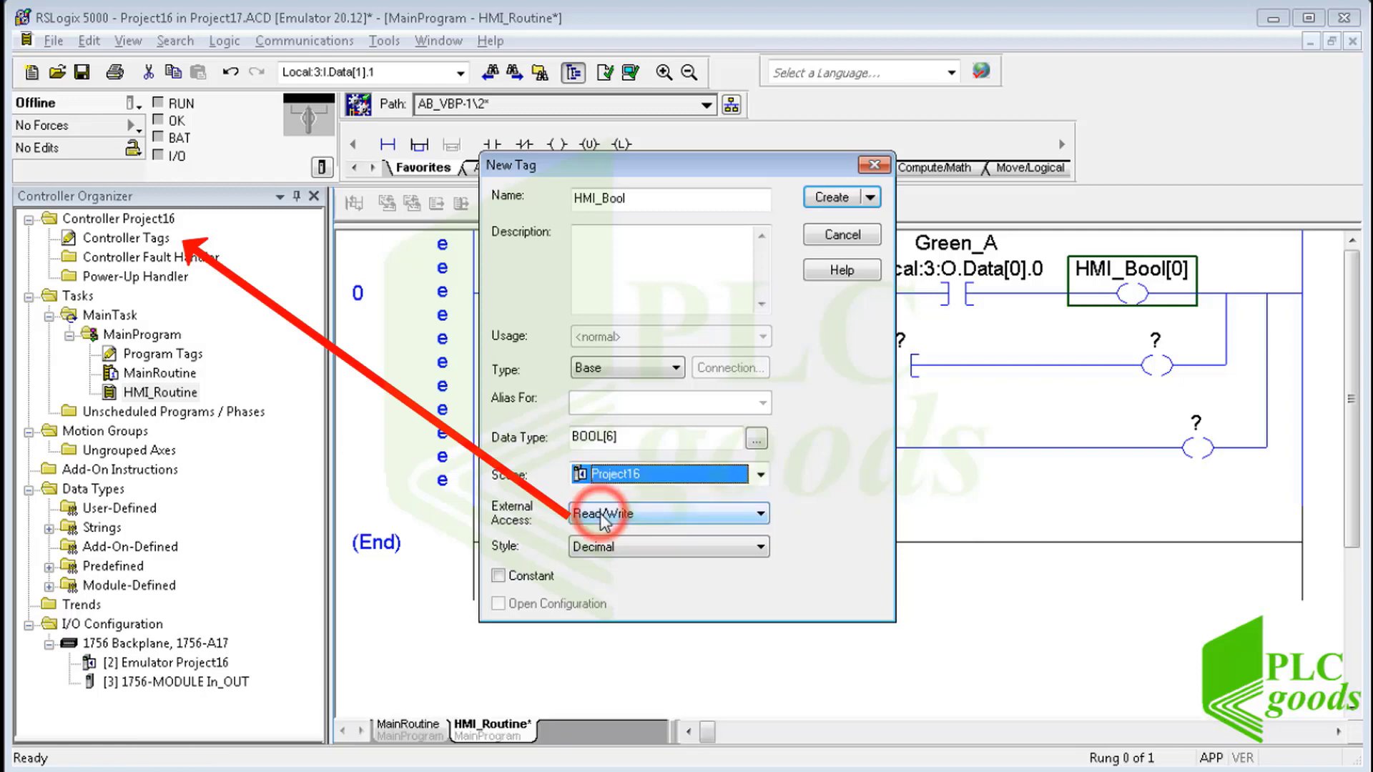
{"action": "left_click", "coordinate": [833, 197]}
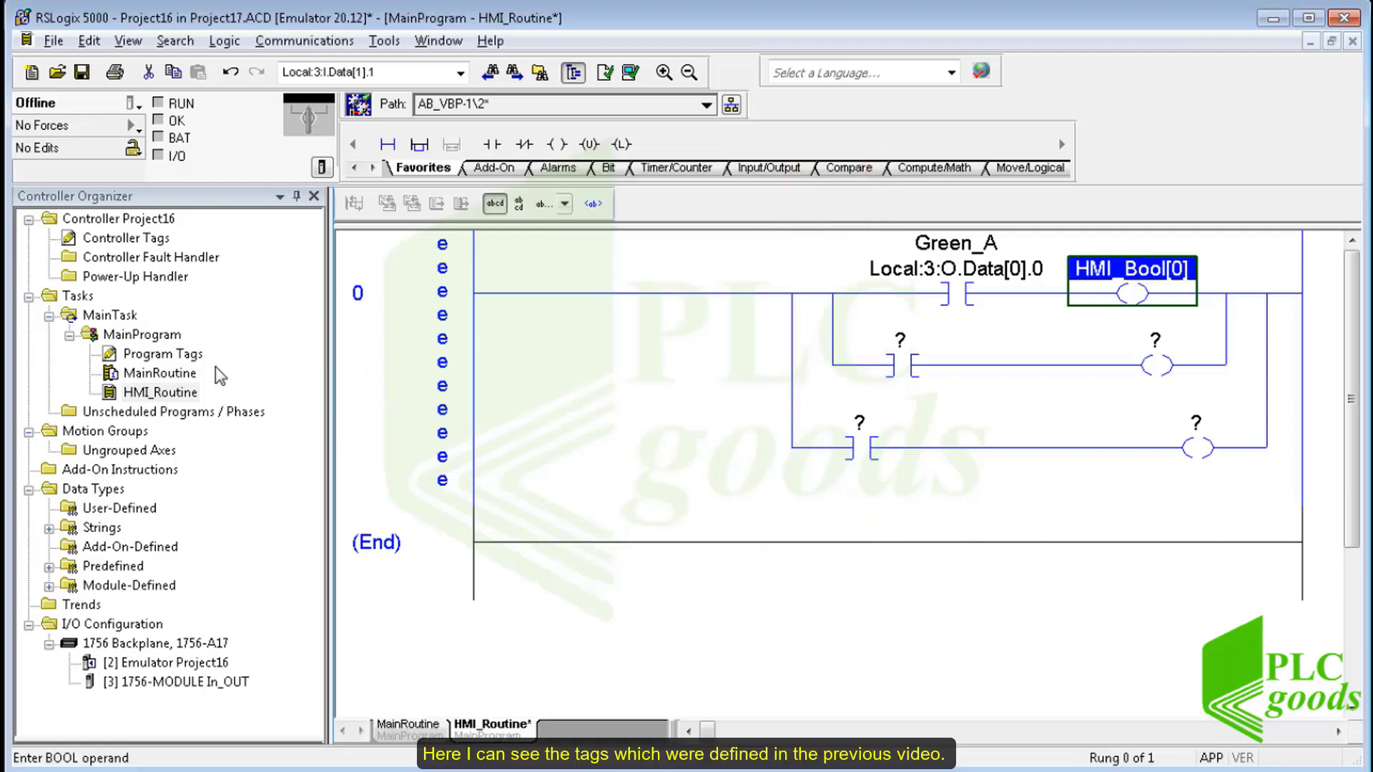
Examine the program tags of MainProgram, including the members of the Timer tag.
{"action": "double_click", "coordinate": [153, 355]}
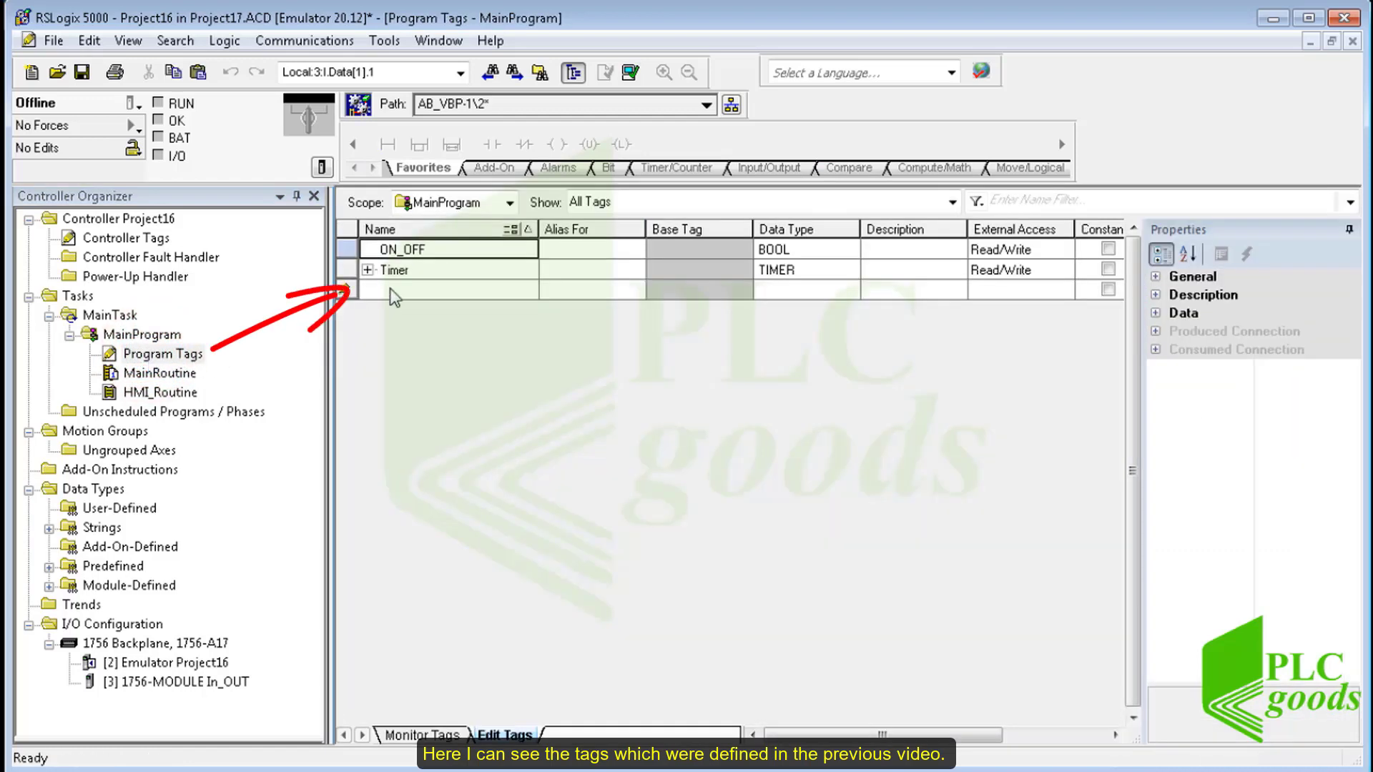
{"action": "left_click", "coordinate": [370, 272]}
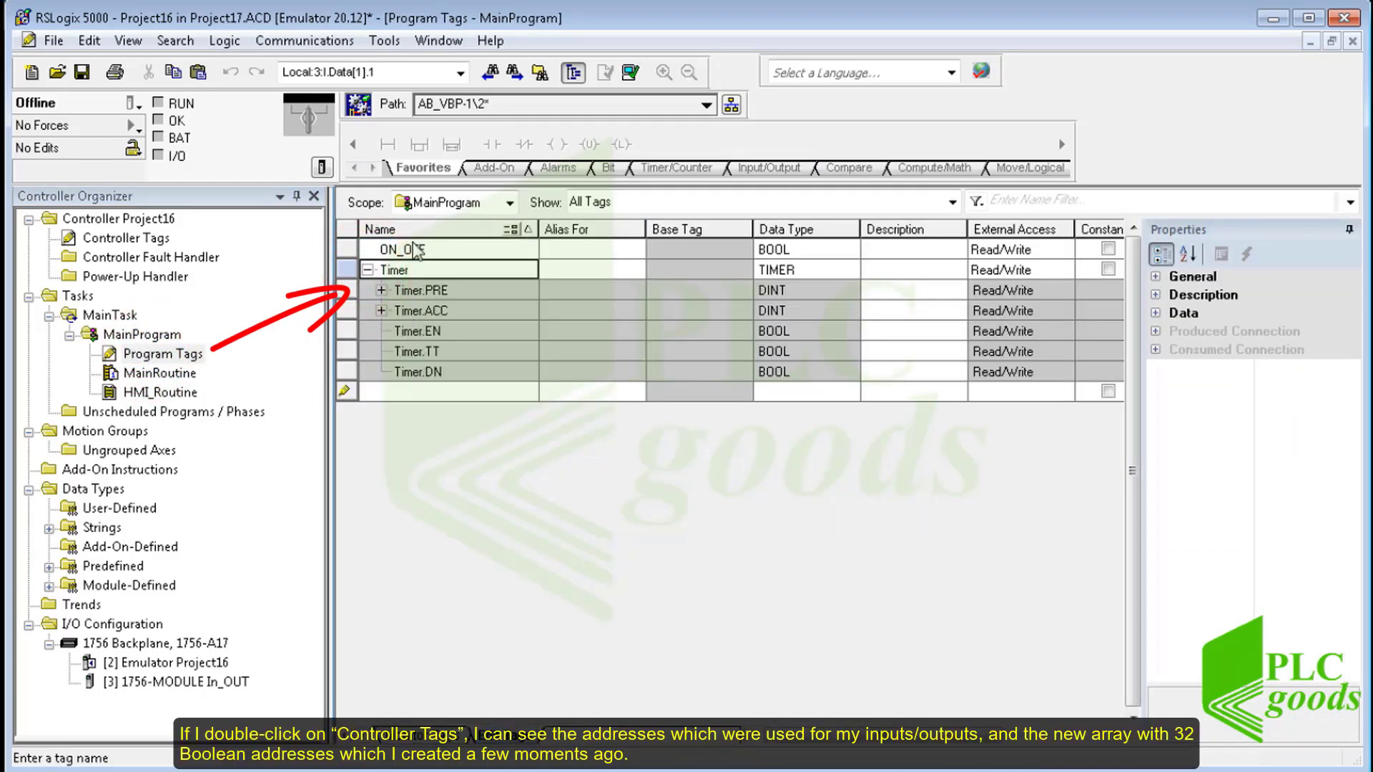
Examine the controller tags, including the elements of the HMI_Bool array, and close both tag windows to return to HMI_Routine.
{"action": "double_click", "coordinate": [132, 240]}
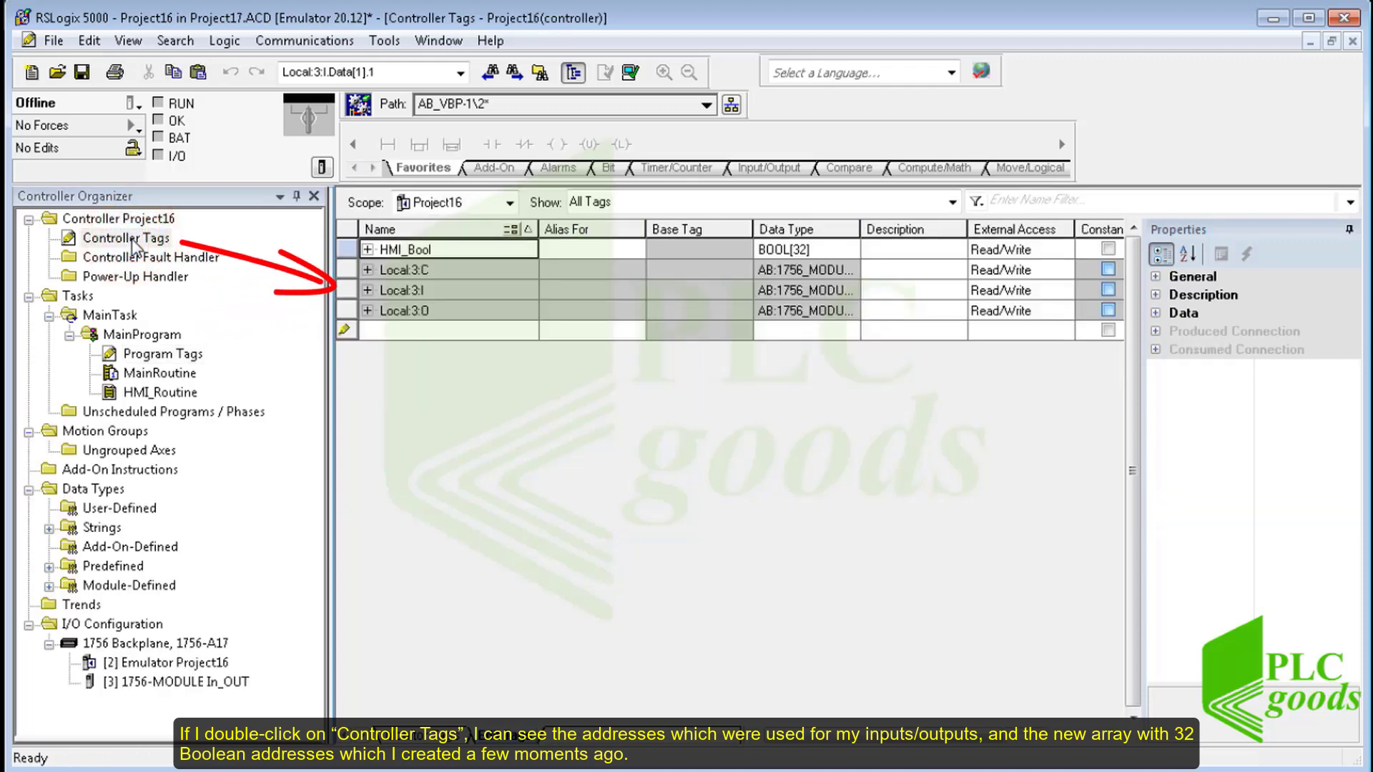
{"action": "left_click", "coordinate": [405, 270]}
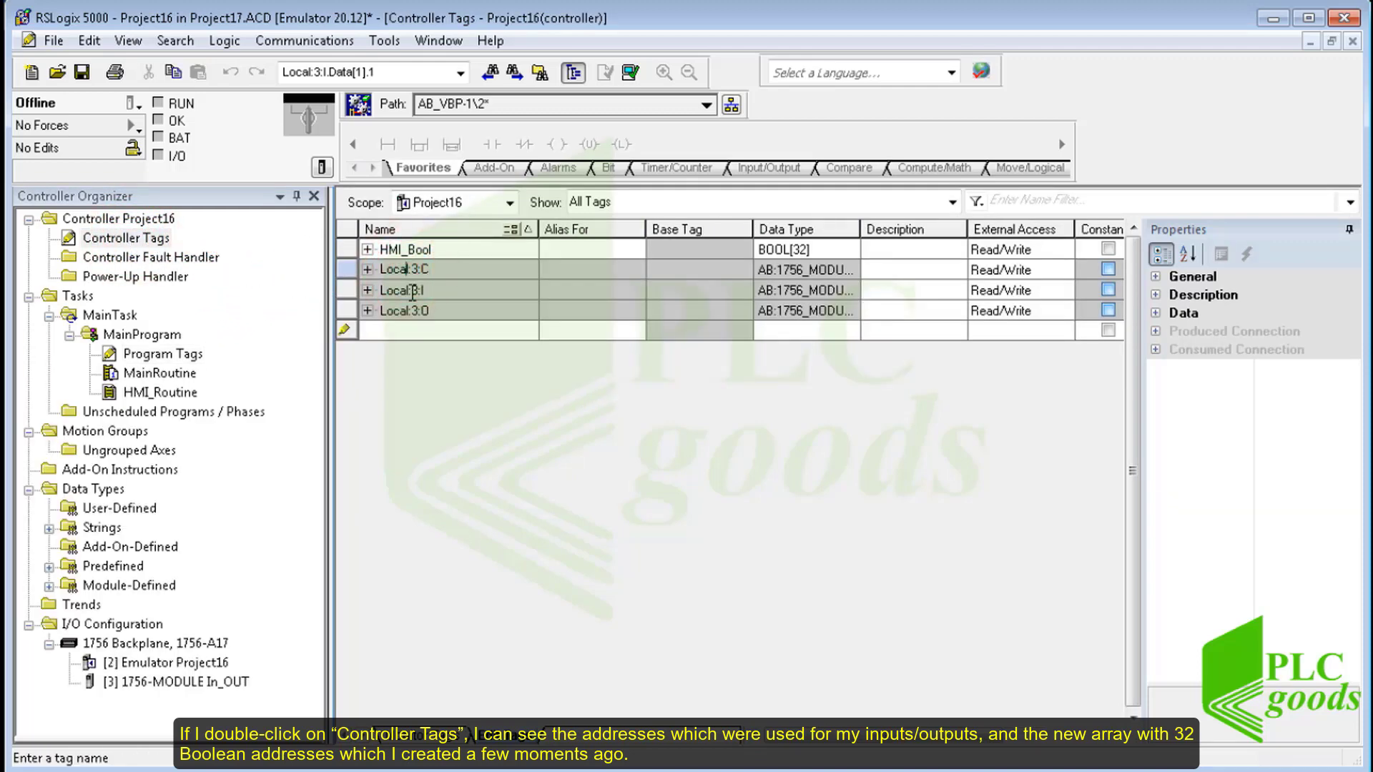
{"action": "left_click", "coordinate": [367, 250]}
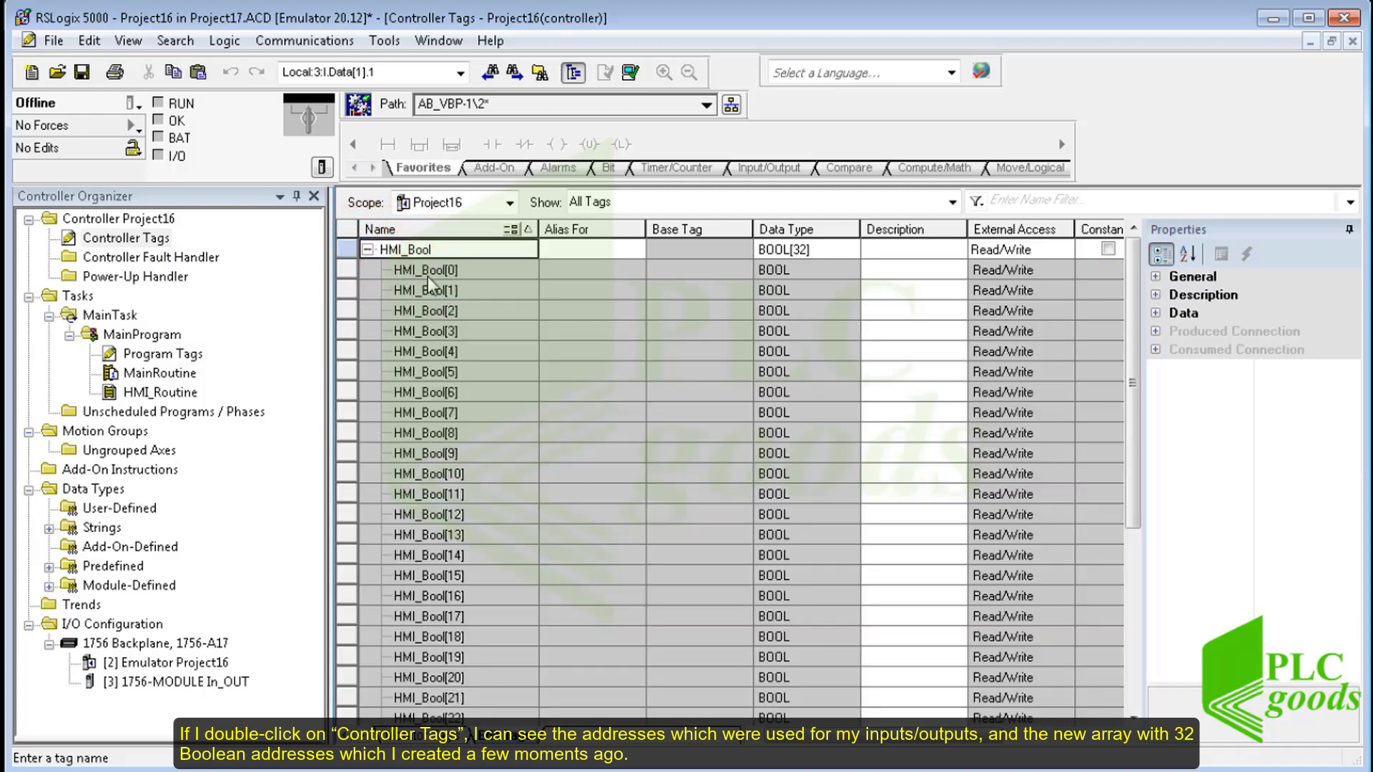
{"action": "scroll", "coordinate": [434, 276], "scroll_direction": "down", "scroll_amount": 3}
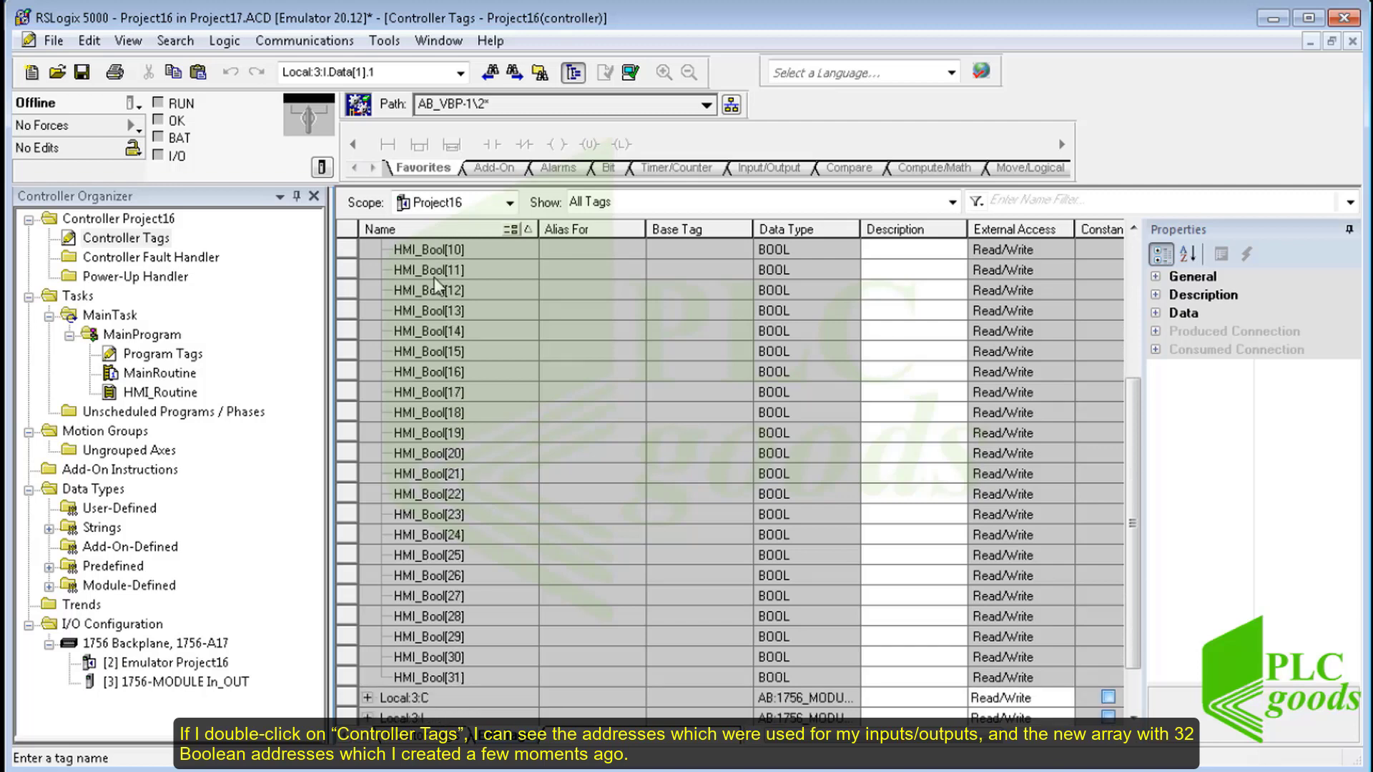
{"action": "scroll", "coordinate": [434, 277], "scroll_direction": "up", "scroll_amount": 2}
{"action": "scroll", "coordinate": [435, 278], "scroll_direction": "up", "scroll_amount": 2}
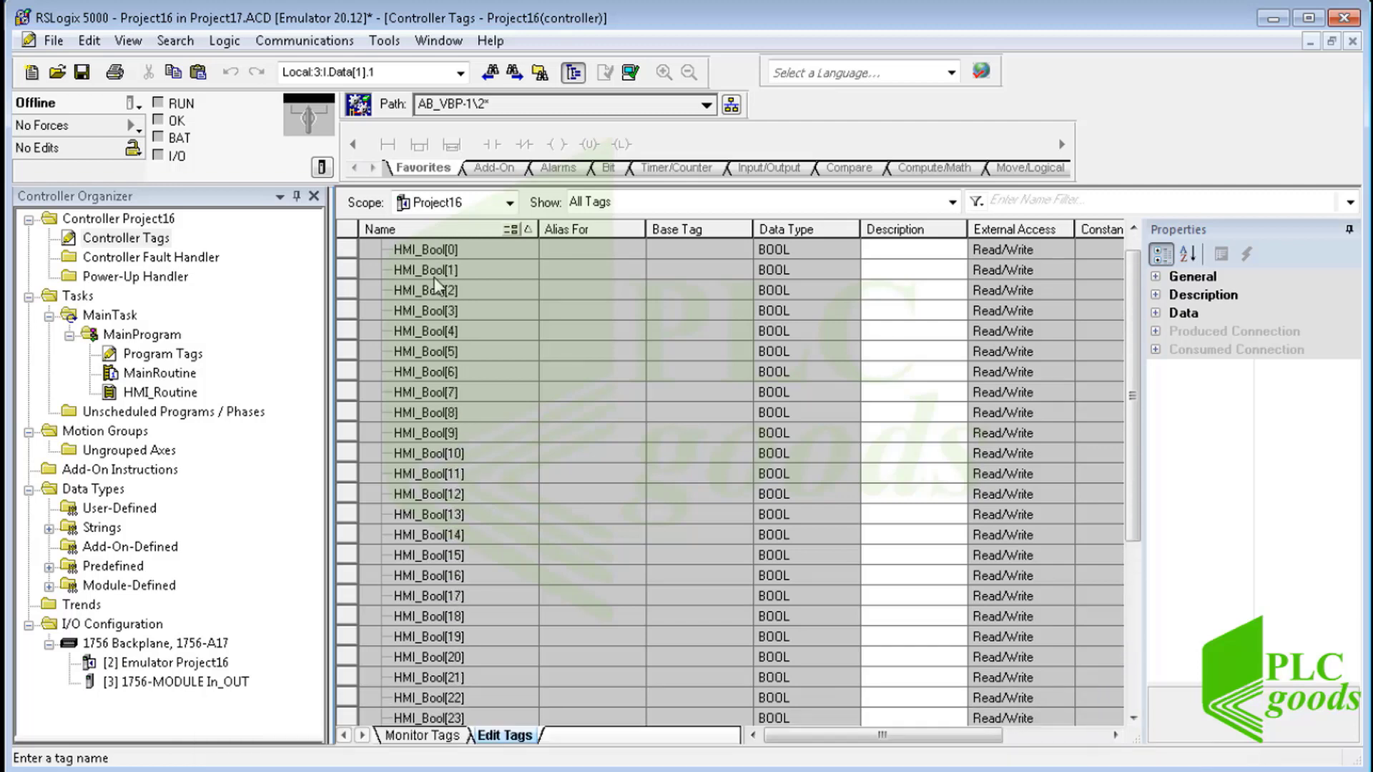
{"action": "left_click", "coordinate": [436, 272]}
{"action": "left_click", "coordinate": [436, 278]}
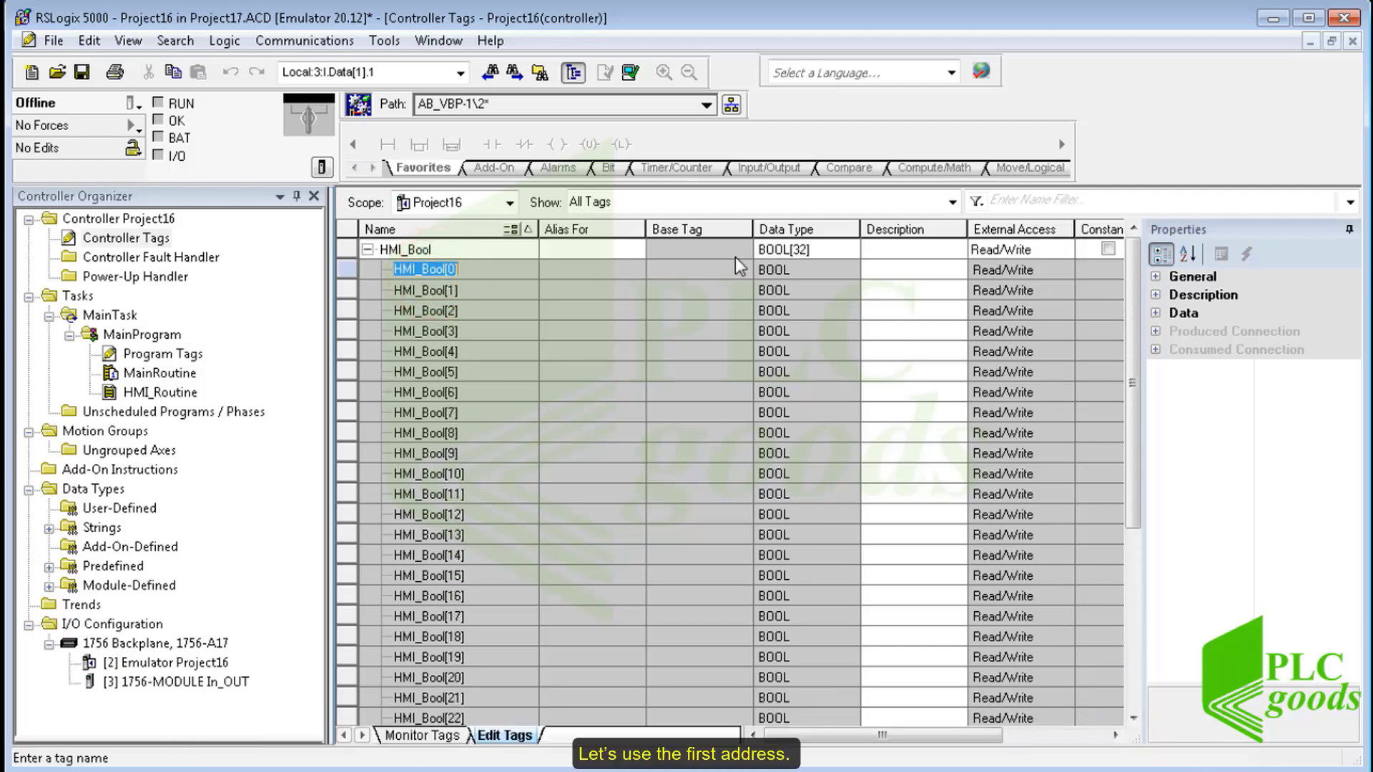
{"action": "left_click", "coordinate": [1351, 43]}
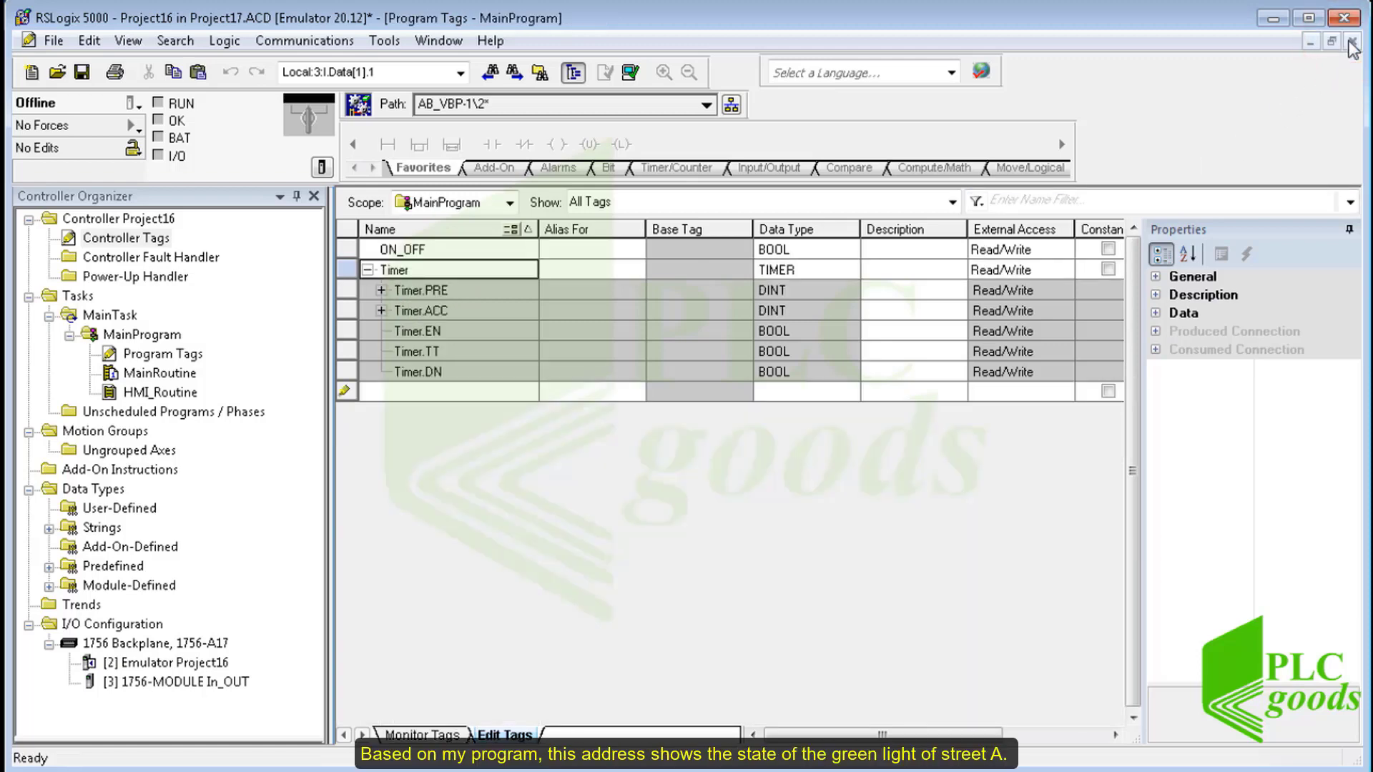
{"action": "left_click", "coordinate": [1351, 44]}
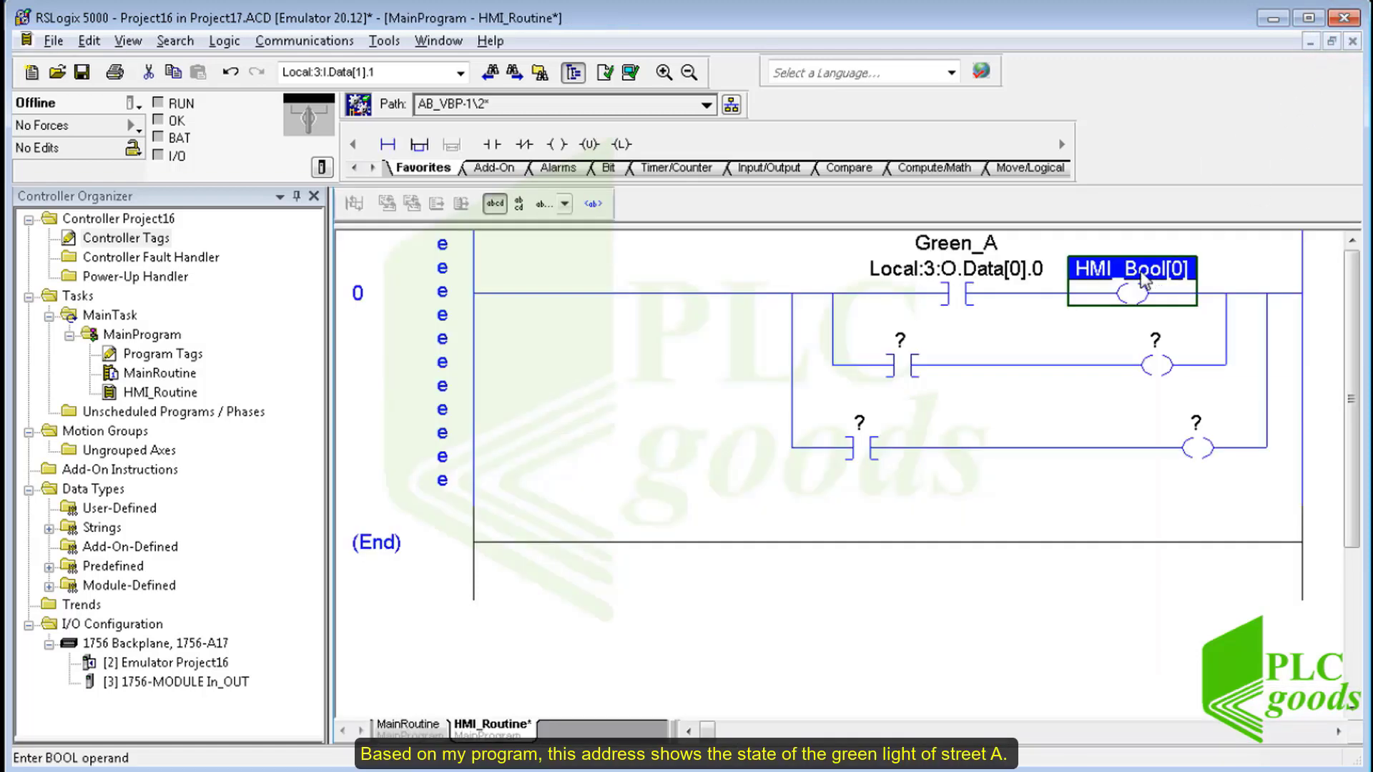
Start editing the main operand description of the HMI_Bool[0] coil on the top branch level of rung 0.
{"action": "mouse_move", "coordinate": [1137, 275]}
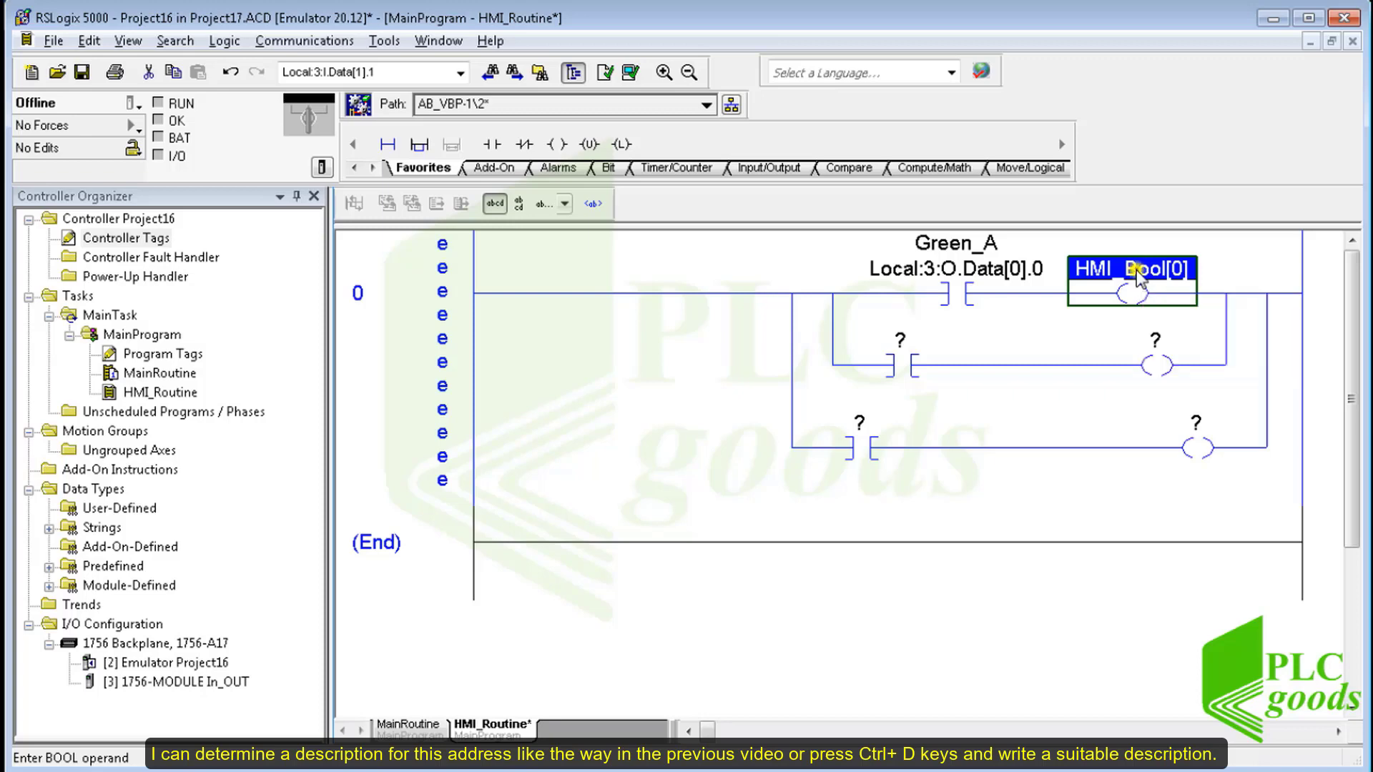
{"action": "right_click", "coordinate": [1137, 276]}
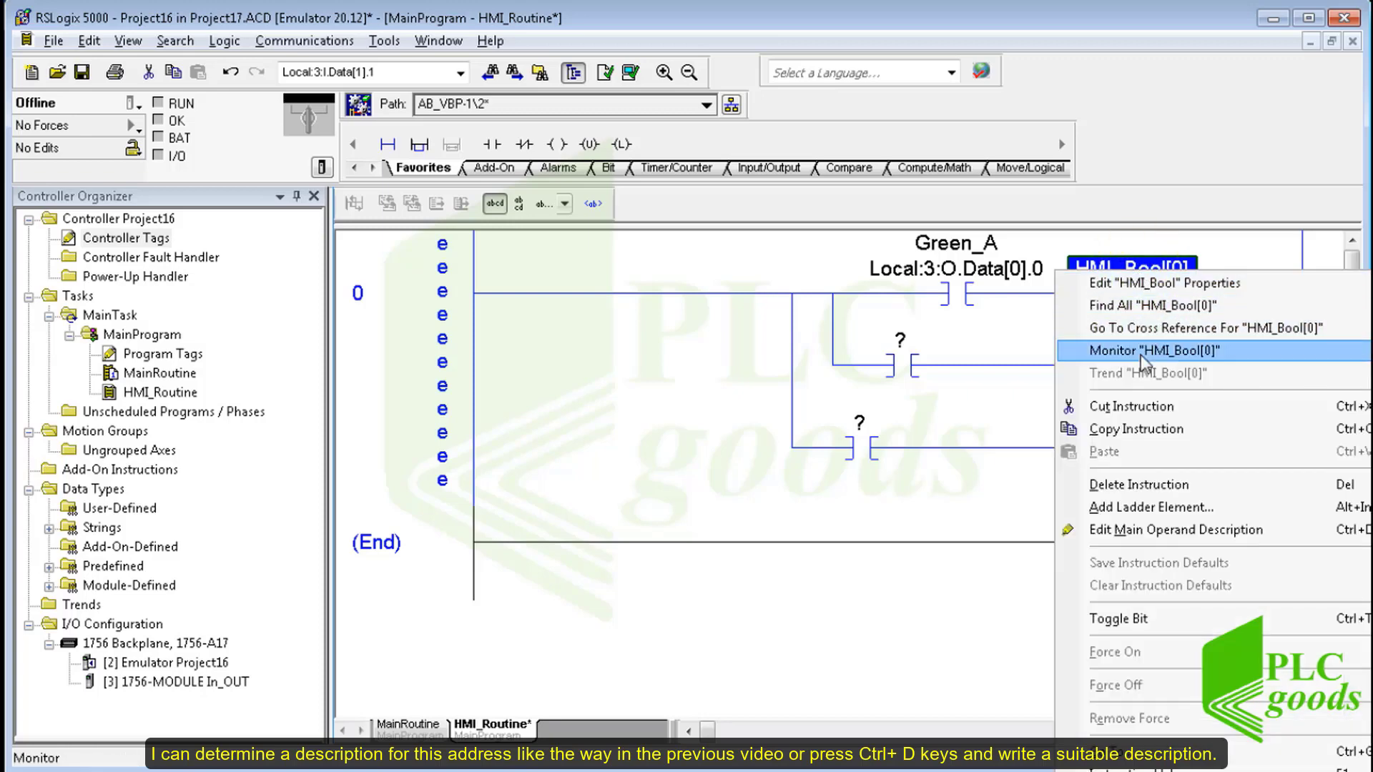
Give the HMI_Bool[0] coil the description HMI_GreenA.
{"action": "key", "text": "ctrl+d"}
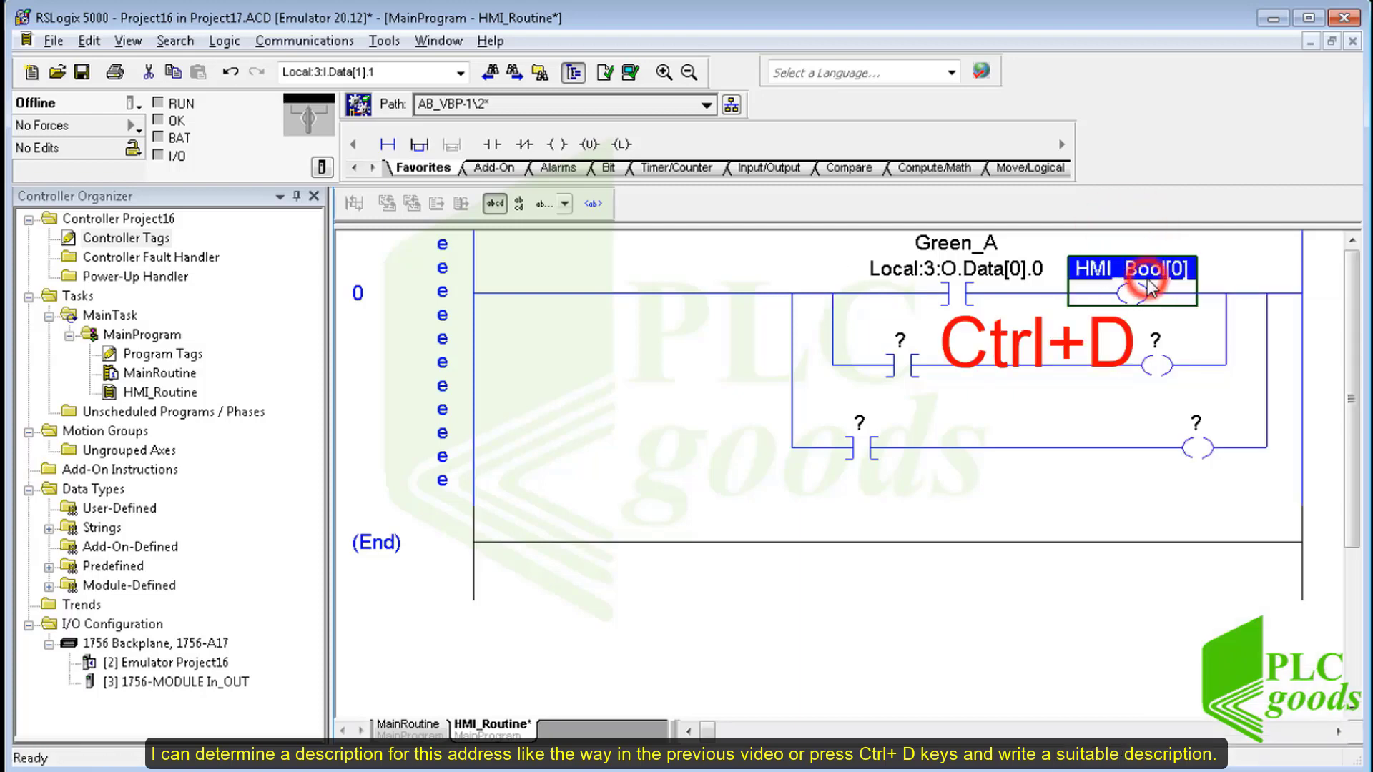
{"action": "left_click", "coordinate": [1147, 280]}
{"action": "key", "text": "ctrl+d"}
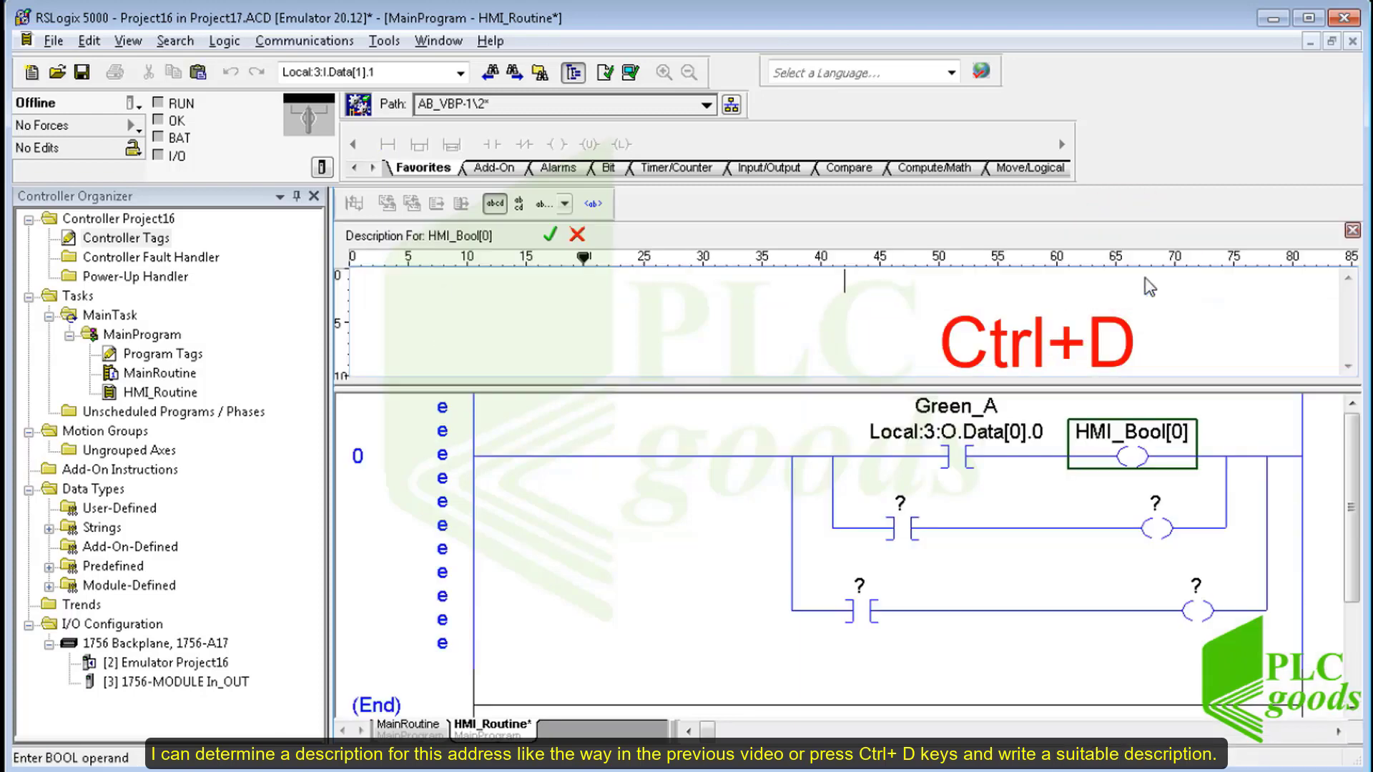
{"action": "type", "text": "HMU"}
{"action": "key", "text": "BackSpace"}
{"action": "type", "text": "I"}
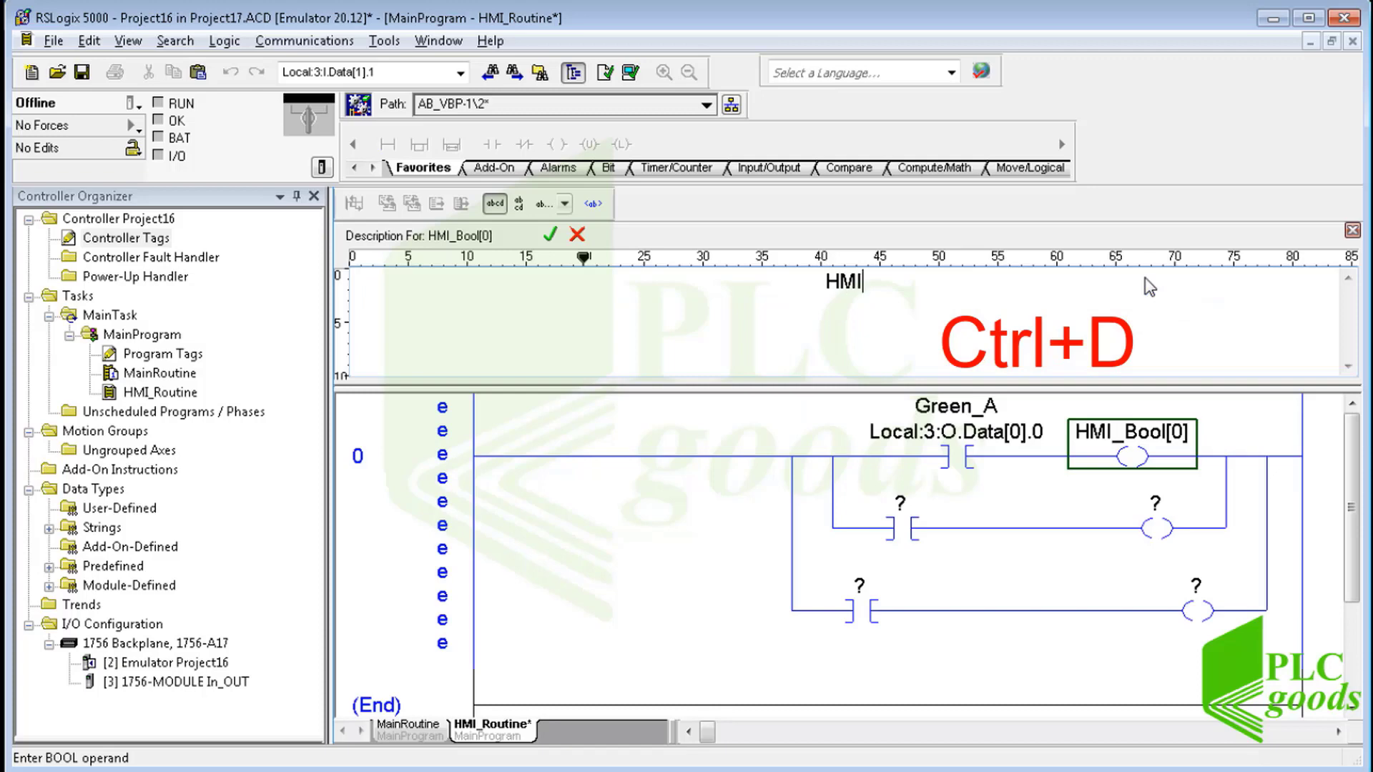
{"action": "type", "text": "_GreenA"}
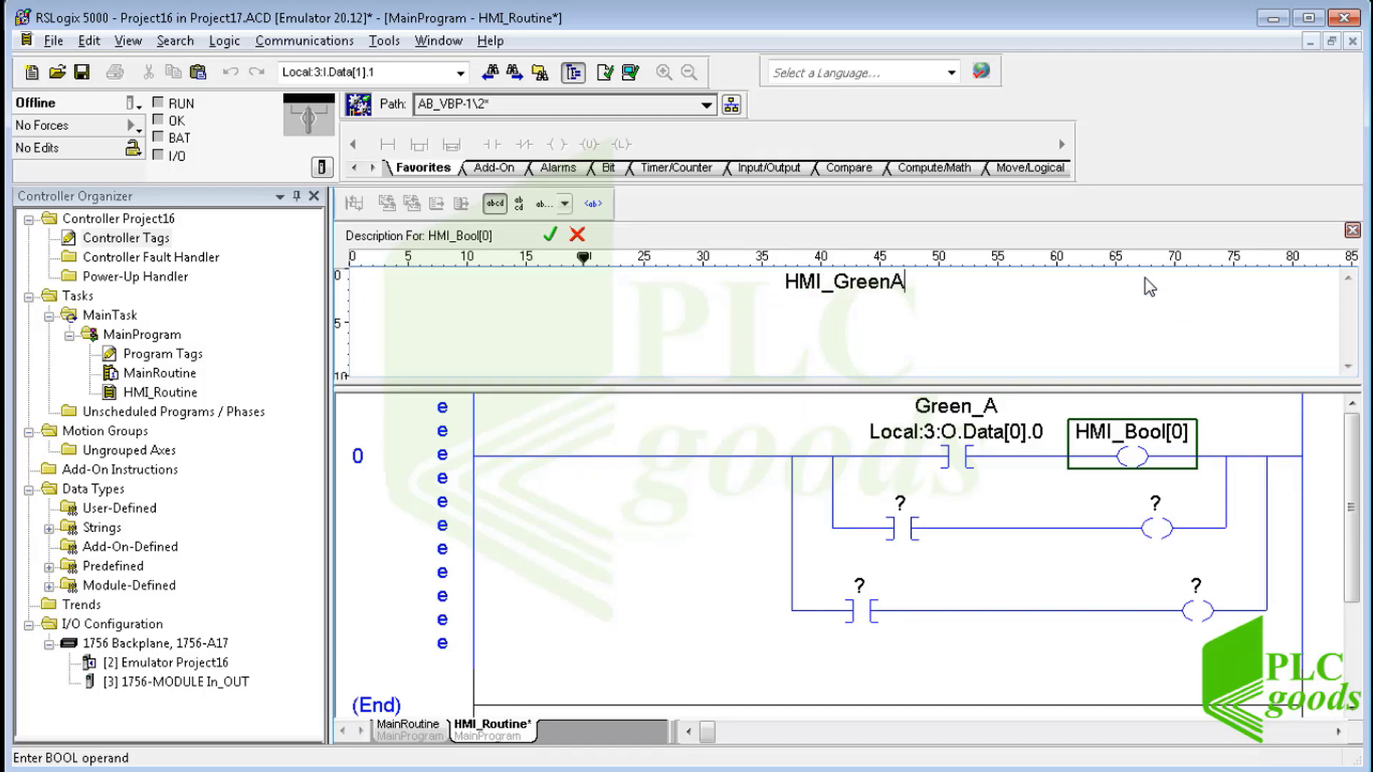
{"action": "left_click", "coordinate": [1218, 405]}
Copy the Green_A address to the contact on the second branch of rung 0 and change it to Local:3:O.Data[0].1.
{"action": "left_click_drag", "start_coordinate": [916, 269], "coordinate": [939, 344]}
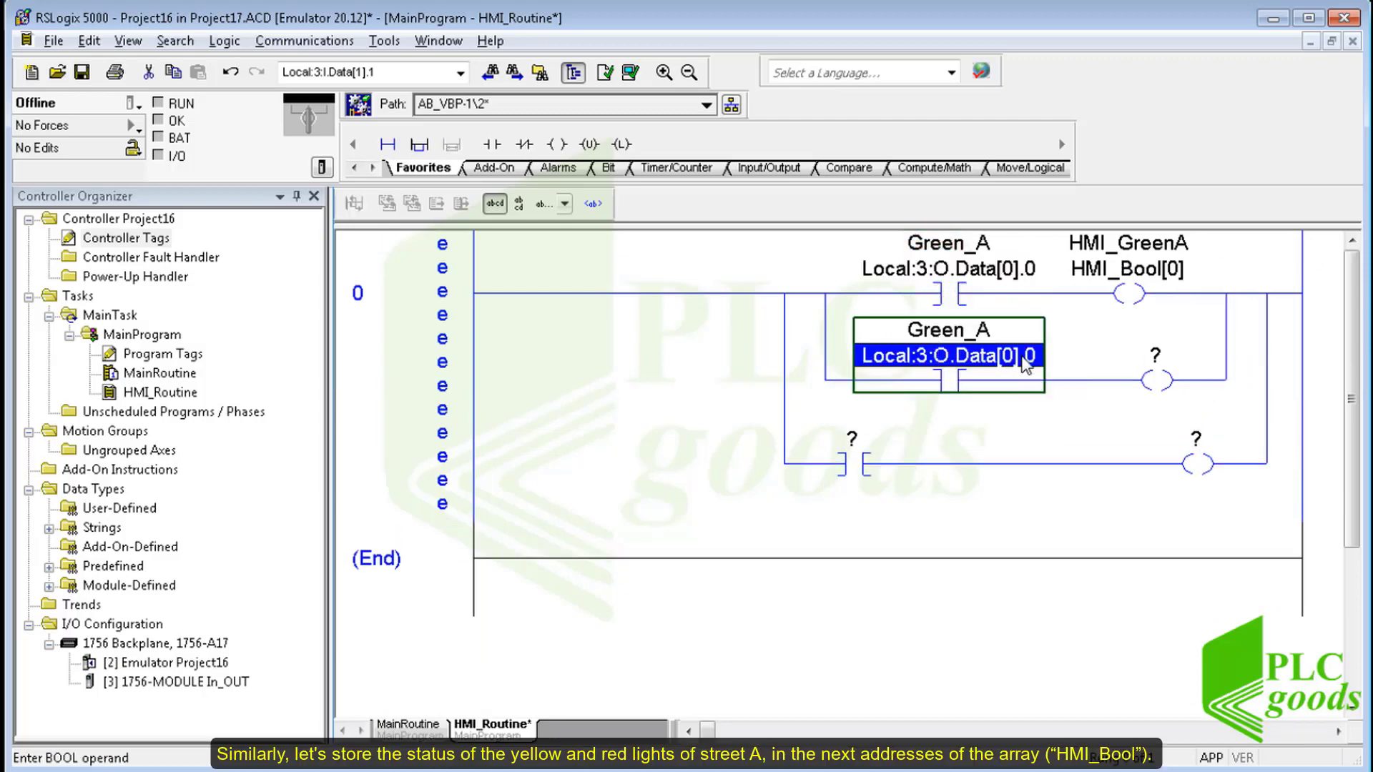
{"action": "double_click", "coordinate": [1030, 353]}
{"action": "type", "text": "1"}
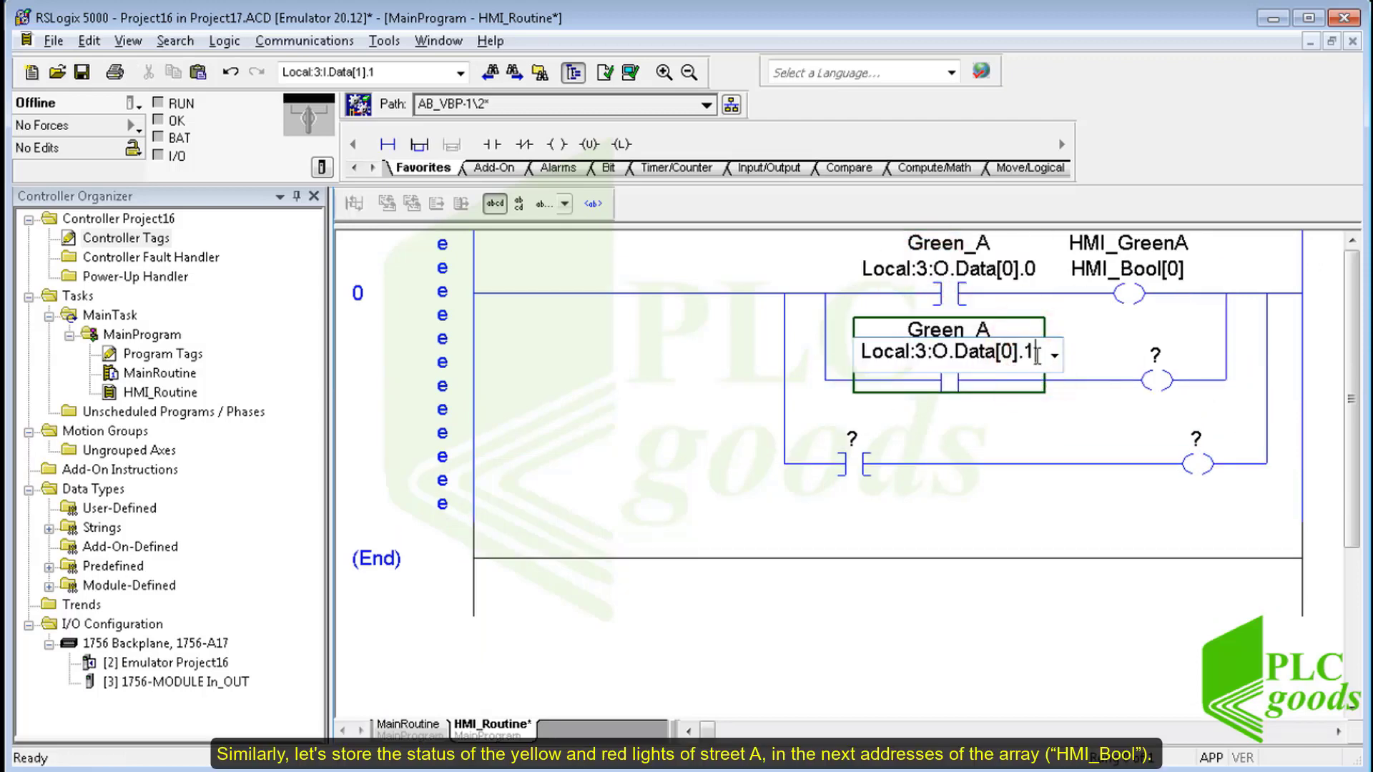
{"action": "key", "text": "Return"}
Assign HMI_Bool[1] to the second branch's coil and give it the description HMI_YellowA.
{"action": "left_click", "coordinate": [1107, 276]}
{"action": "left_click_drag", "start_coordinate": [1107, 276], "coordinate": [1178, 362]}
{"action": "double_click", "coordinate": [1179, 356]}
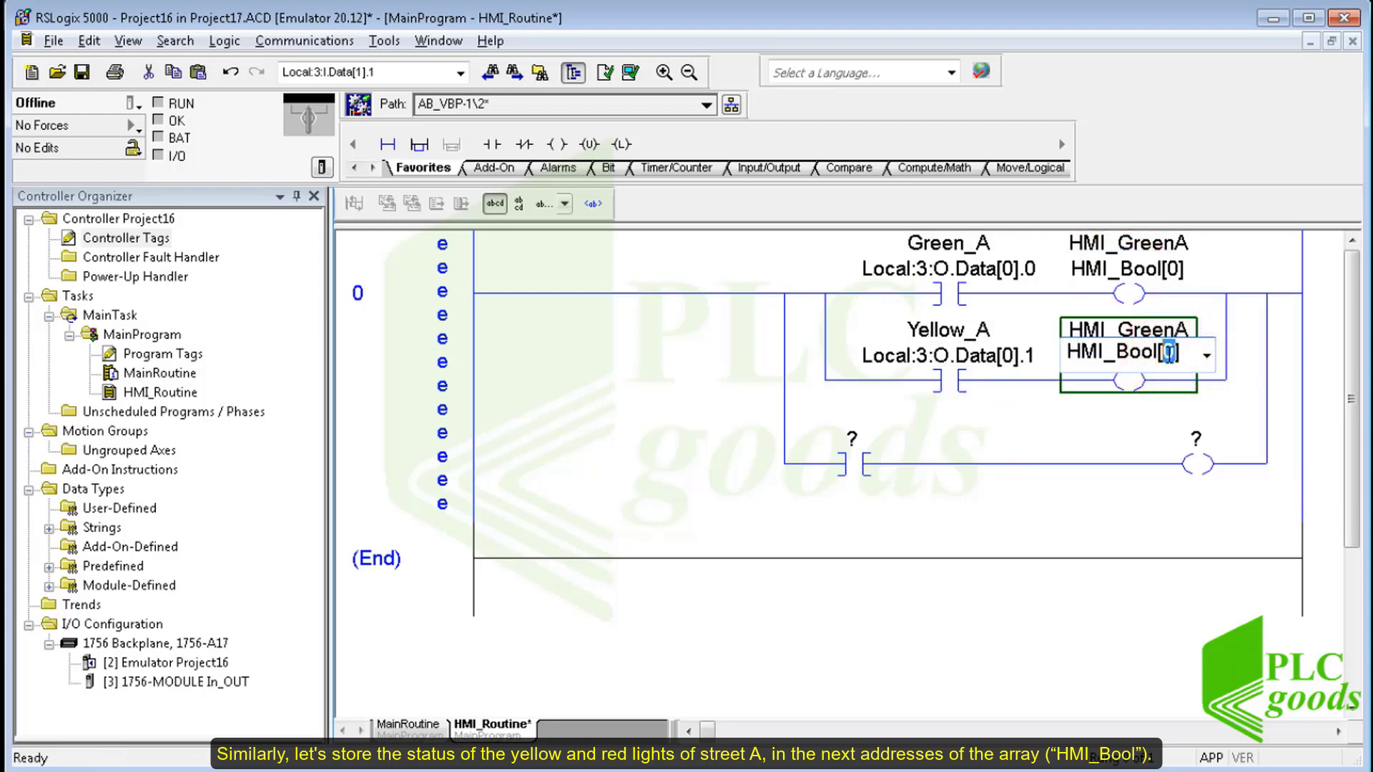
{"action": "type", "text": "1"}
{"action": "key", "text": "Return"}
{"action": "key", "text": "ctrl+d"}
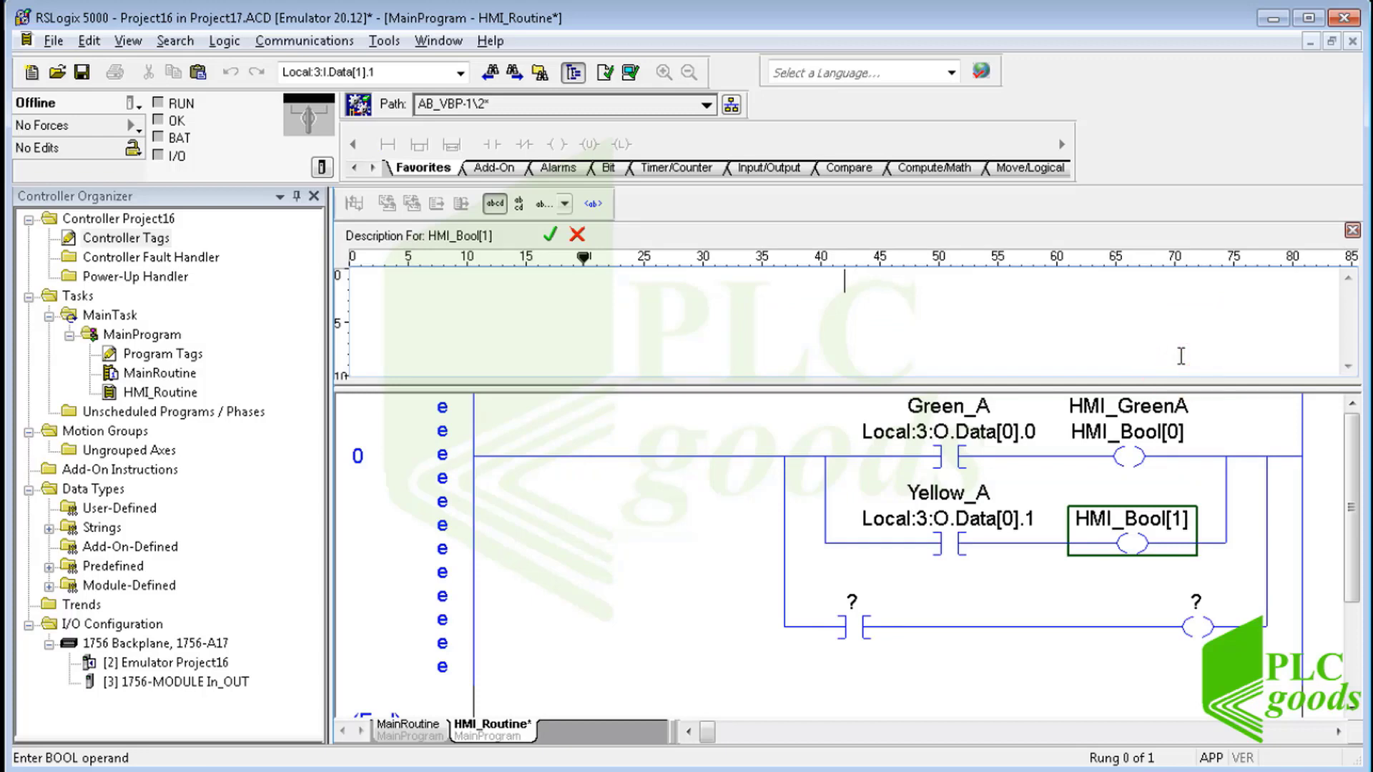
{"action": "type", "text": "HMI_YellowA"}
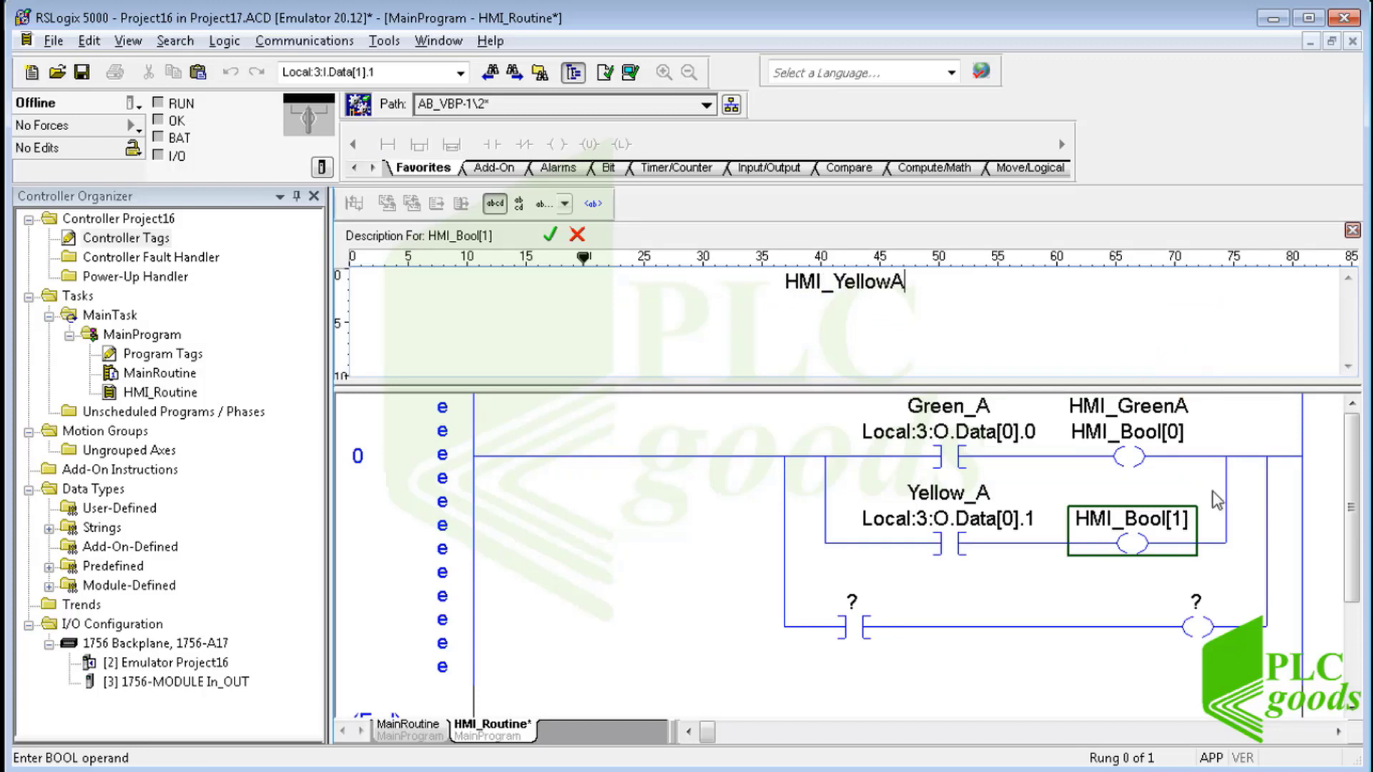
{"action": "key", "text": "Return"}
Copy the Yellow_A address to the contact on the third branch and change it to Local:3:O.Data[0].2.
{"action": "left_click_drag", "start_coordinate": [952, 356], "coordinate": [859, 440]}
{"action": "double_click", "coordinate": [988, 452]}
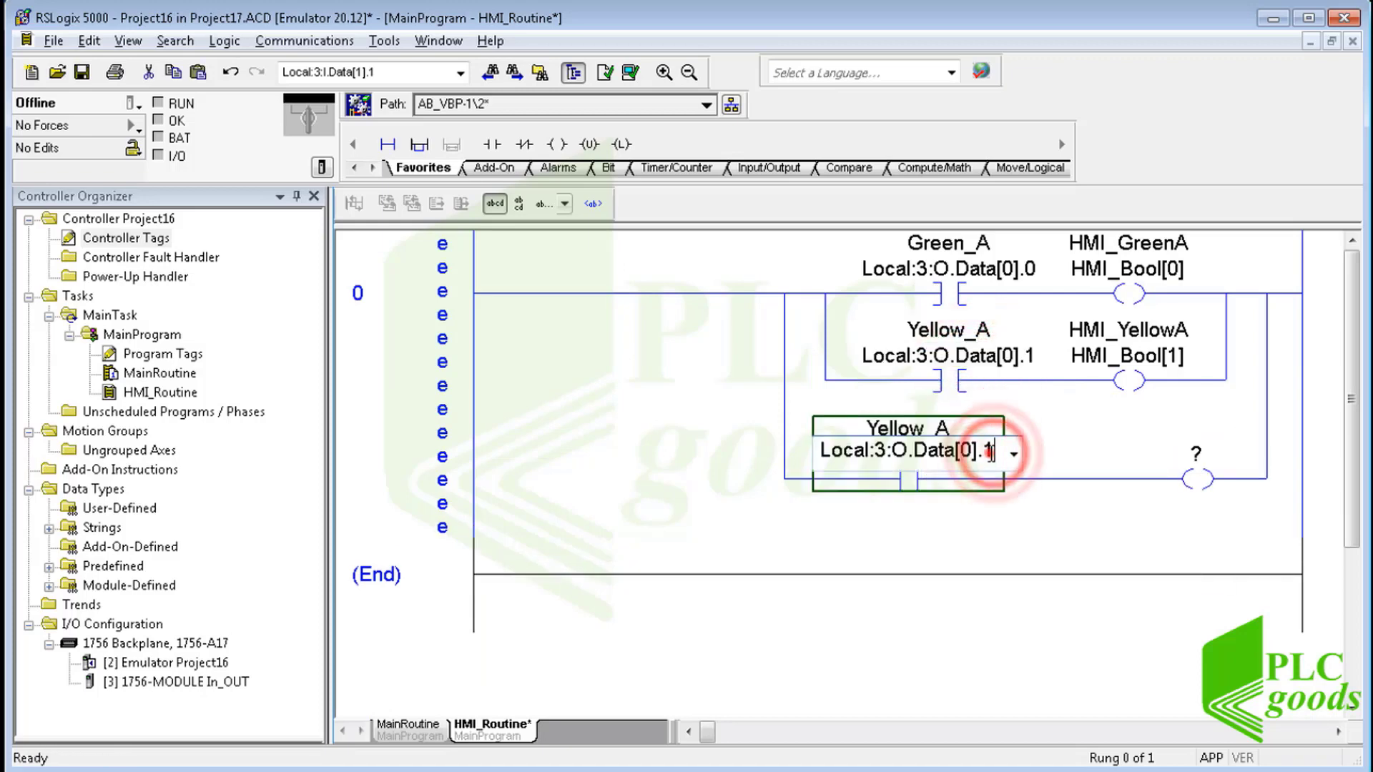
{"action": "type", "text": "2"}
{"action": "key", "text": "Return"}
Assign HMI_Bool[2] to the third branch's coil and give it the description HMI_RedA.
{"action": "double_click", "coordinate": [1196, 453]}
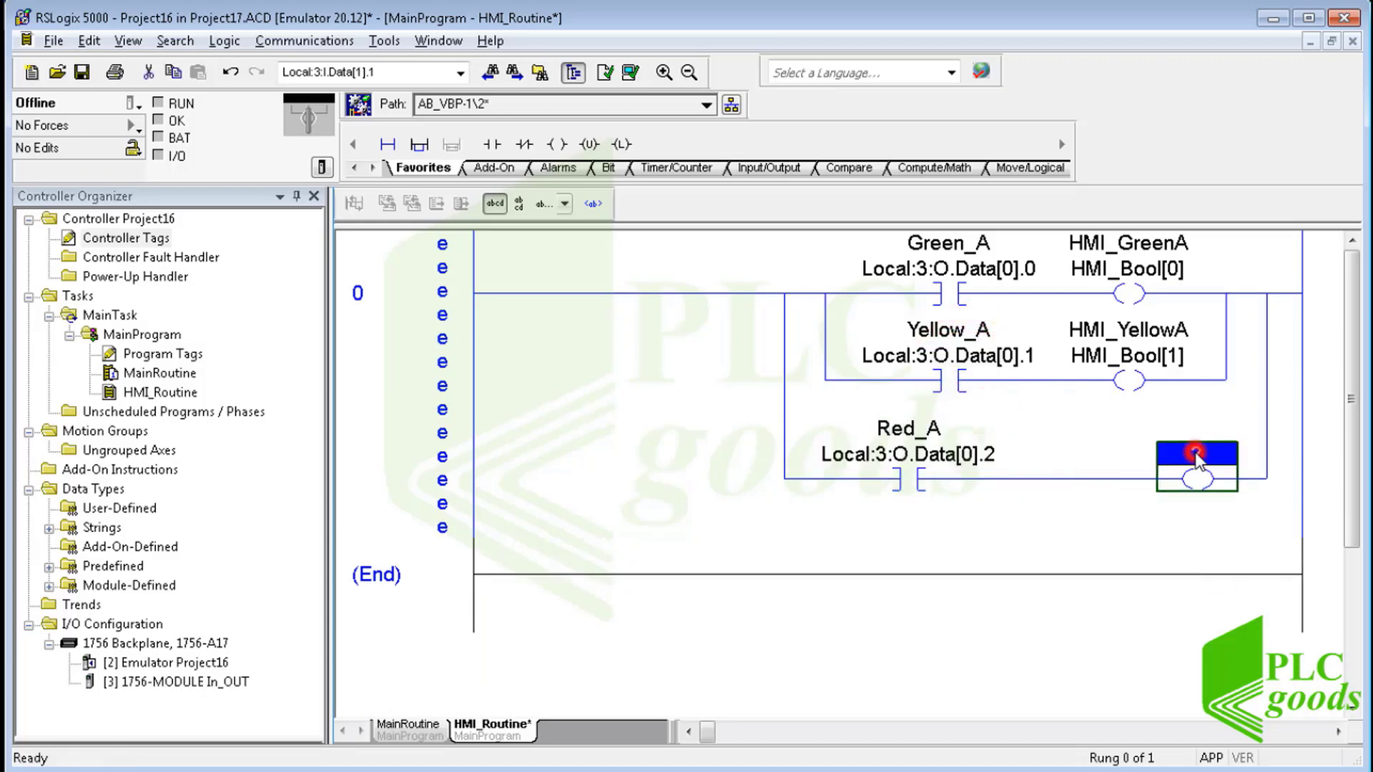
{"action": "left_click_drag", "start_coordinate": [1134, 356], "coordinate": [1245, 463]}
{"action": "double_click", "coordinate": [1245, 462]}
{"action": "double_click", "coordinate": [1210, 453]}
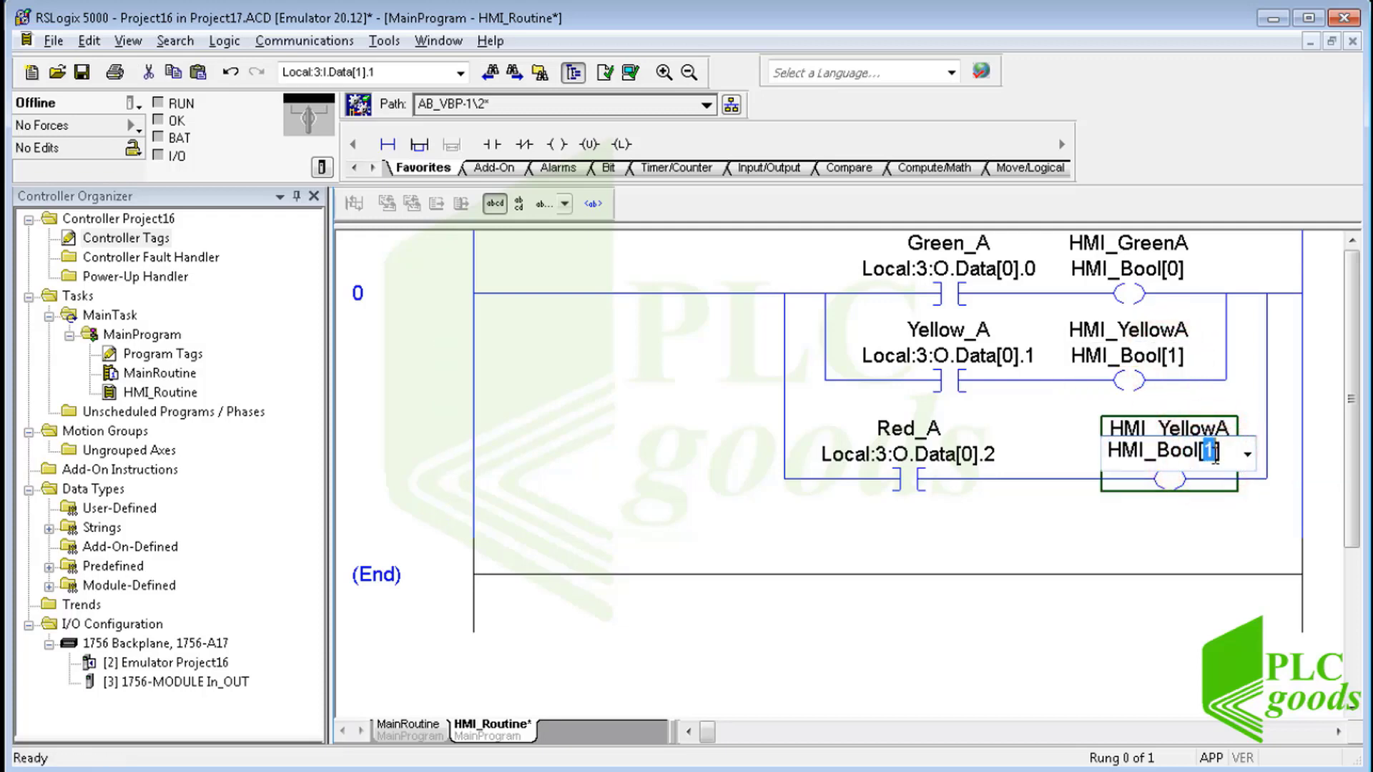
{"action": "type", "text": "2"}
{"action": "key", "text": "Return"}
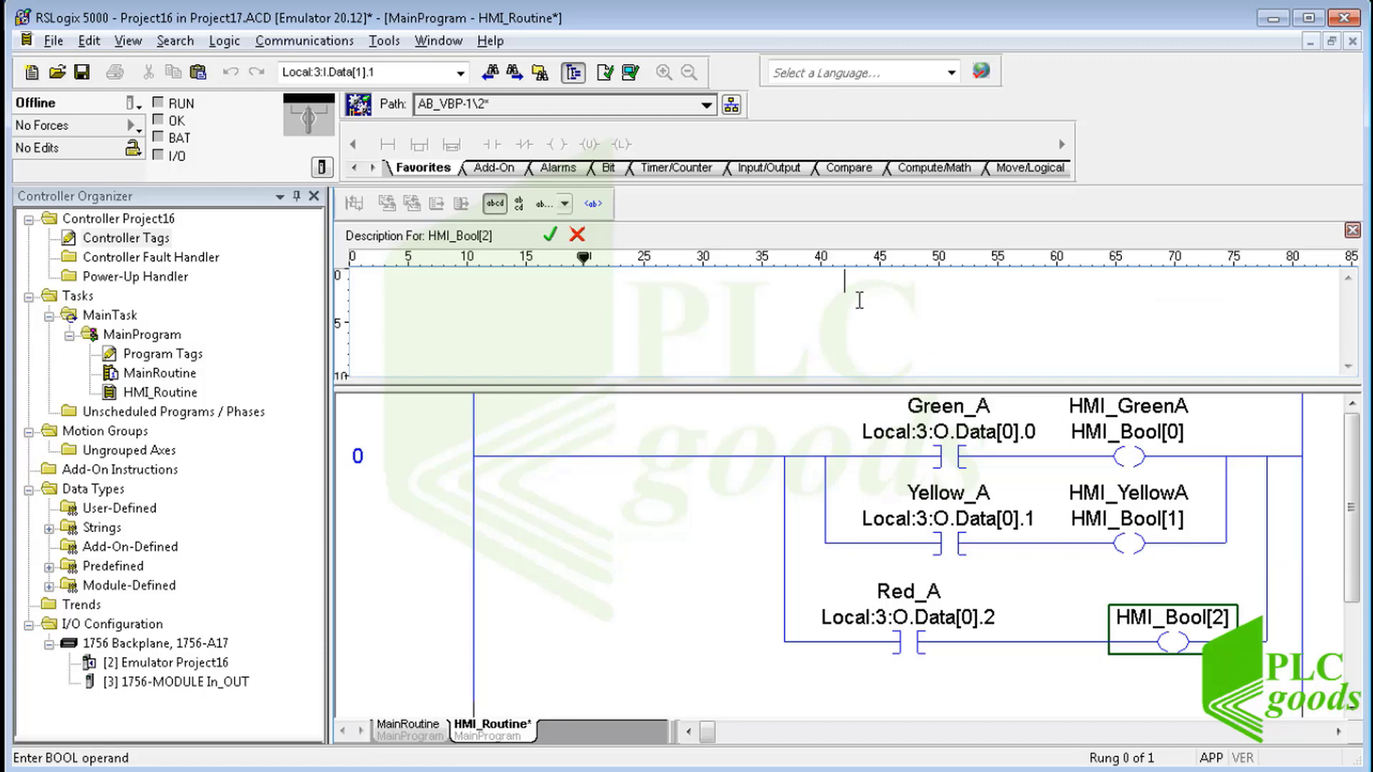
{"action": "type", "text": "HMI_Red"}
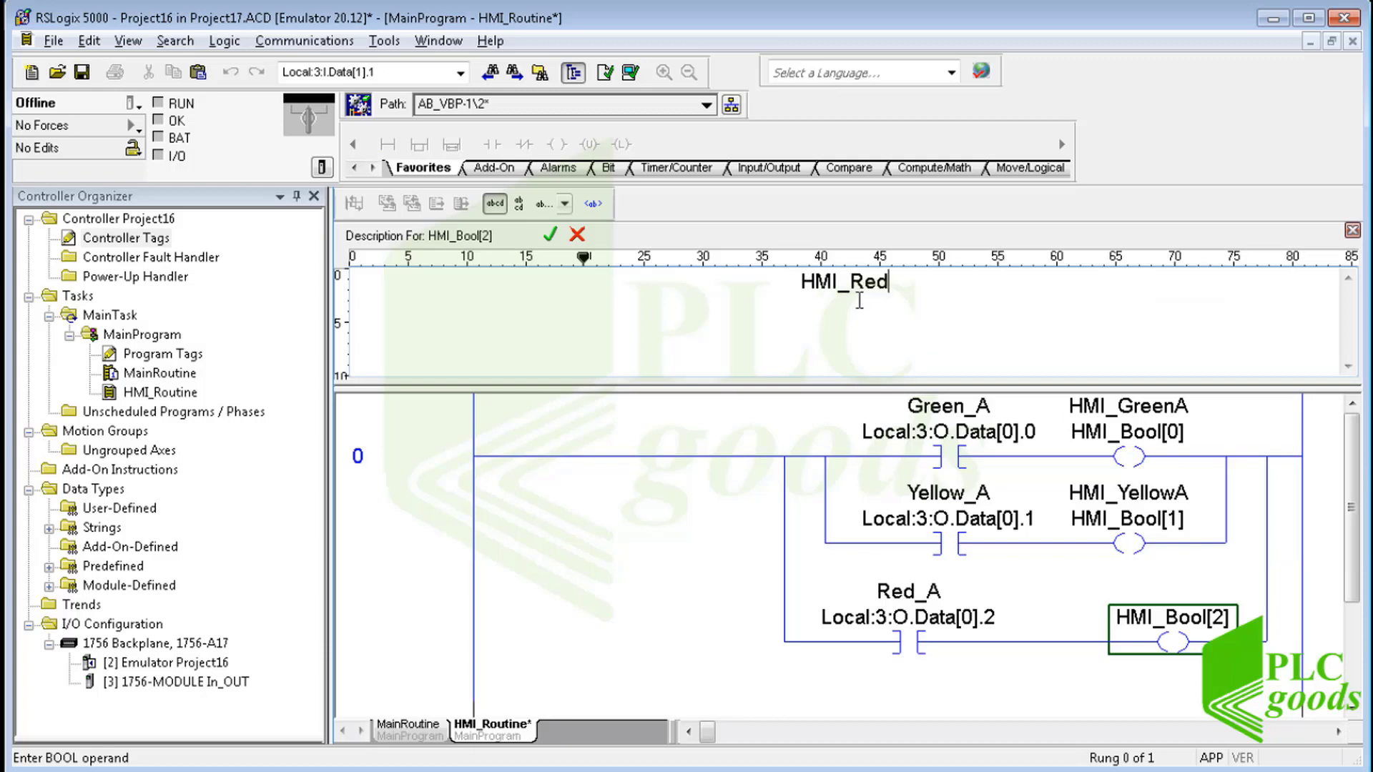
{"action": "type", "text": "A"}
{"action": "key", "text": "ctrl+Return"}
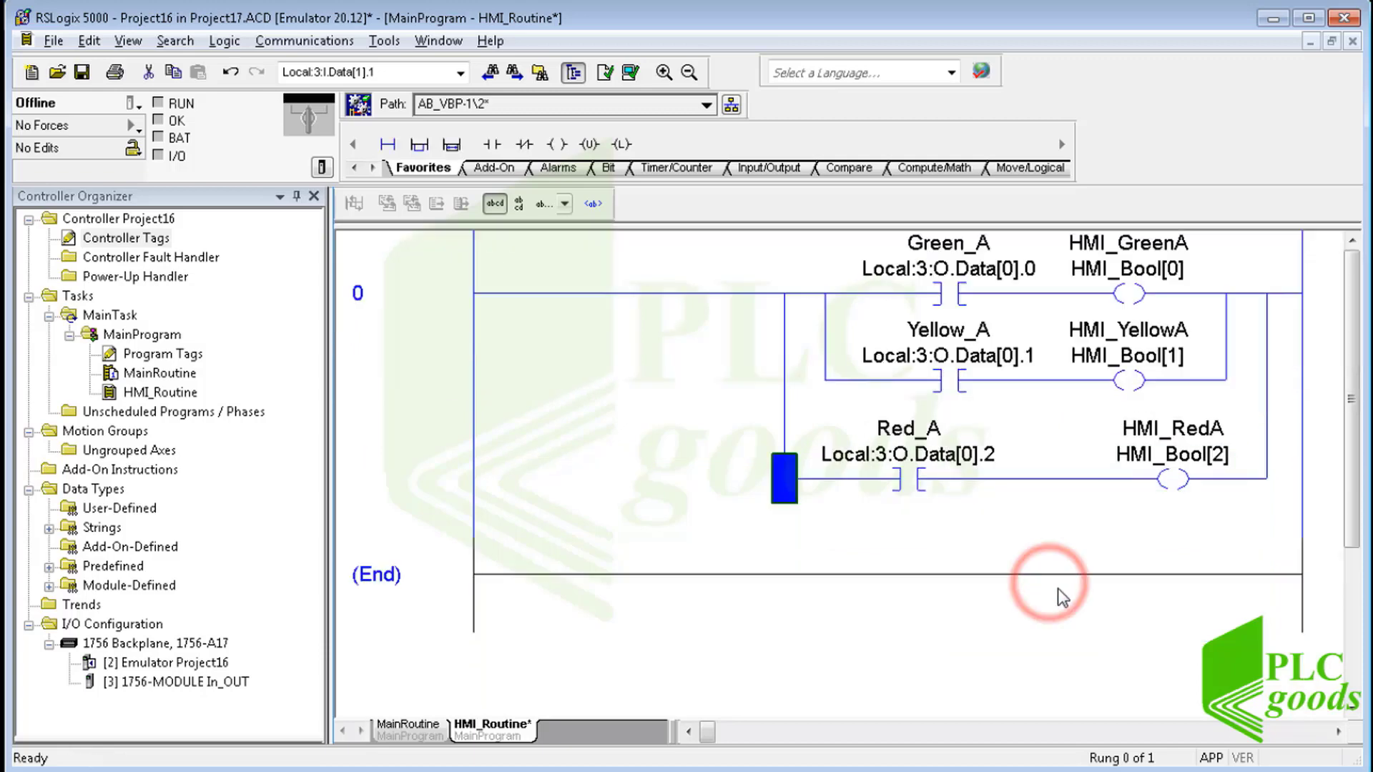
Examine the elements of the HMI_Bool array and their descriptions in the controller tags, and return to the ladder.
{"action": "left_click", "coordinate": [141, 240]}
{"action": "double_click", "coordinate": [143, 238]}
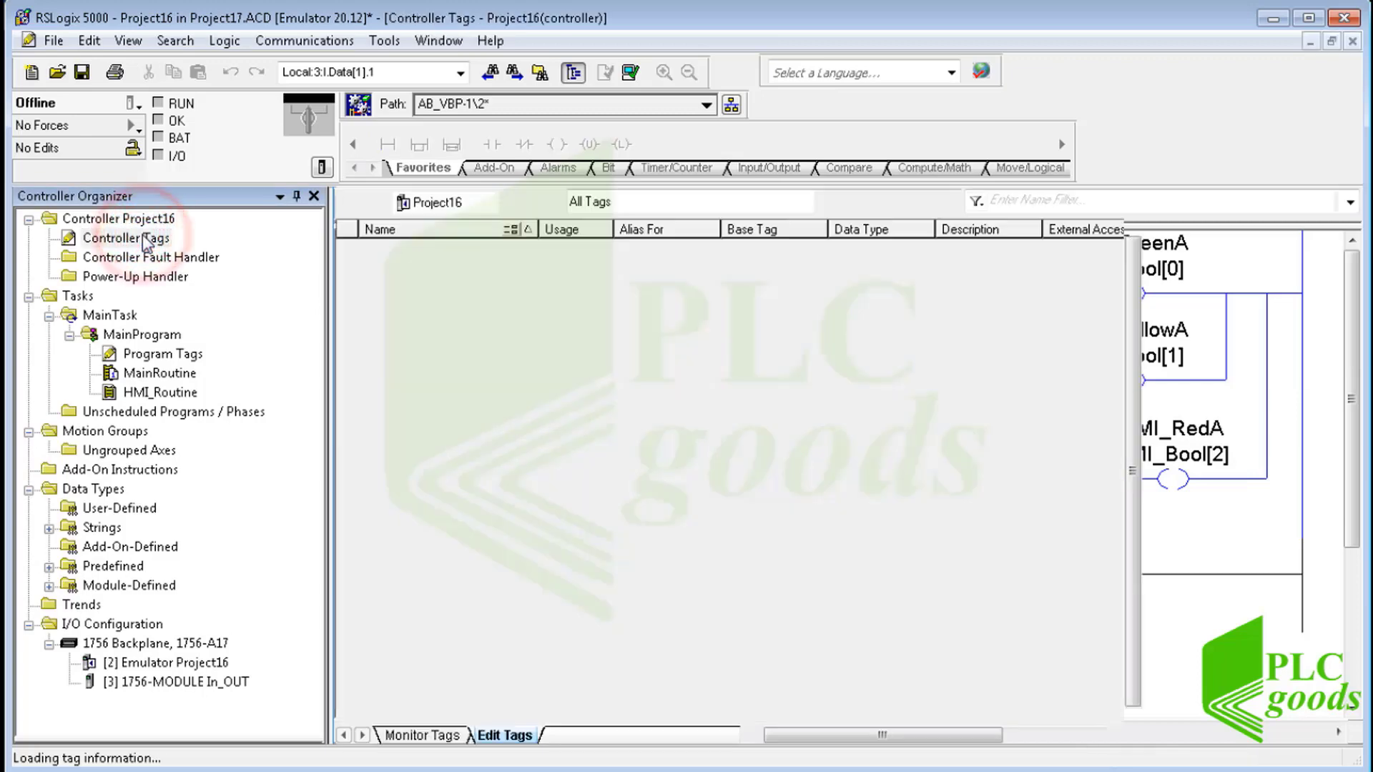
{"action": "left_click", "coordinate": [368, 249]}
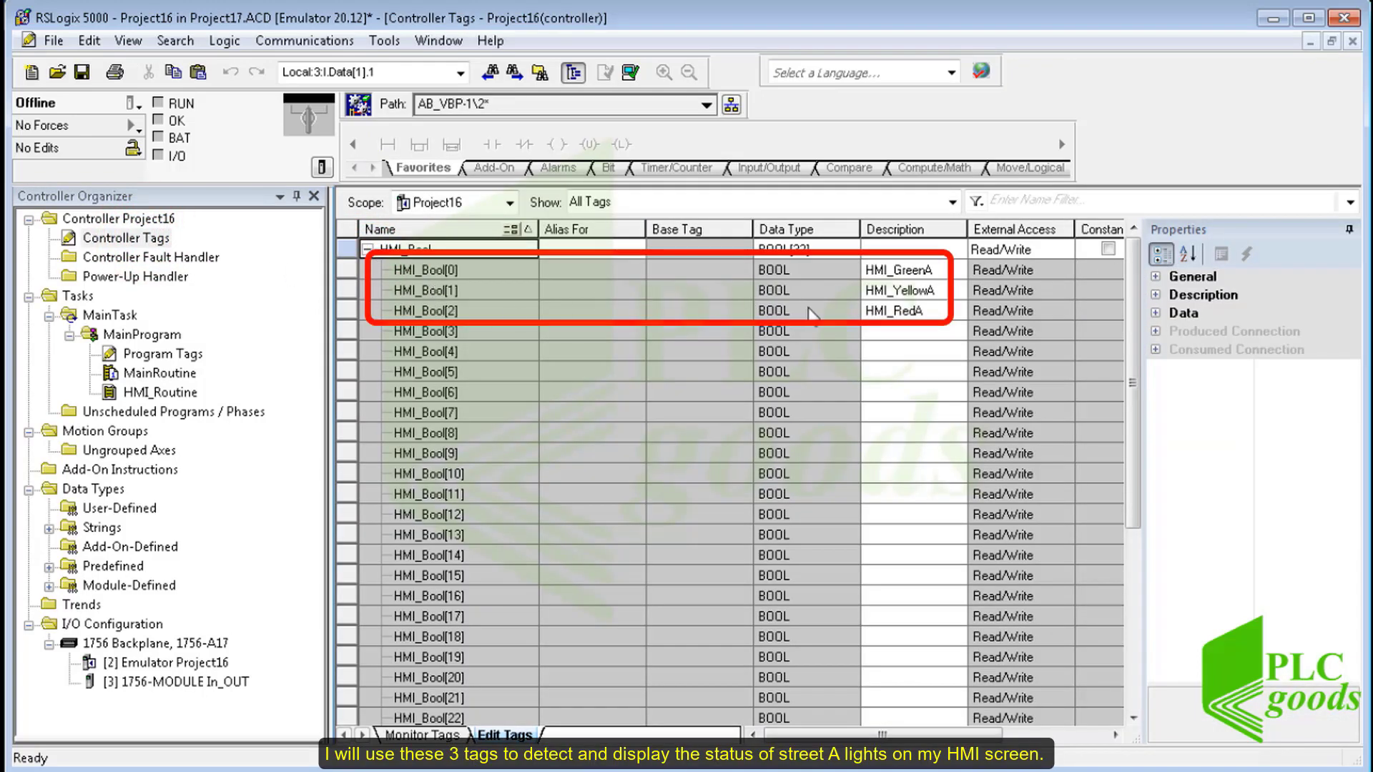
{"action": "left_click", "coordinate": [908, 318]}
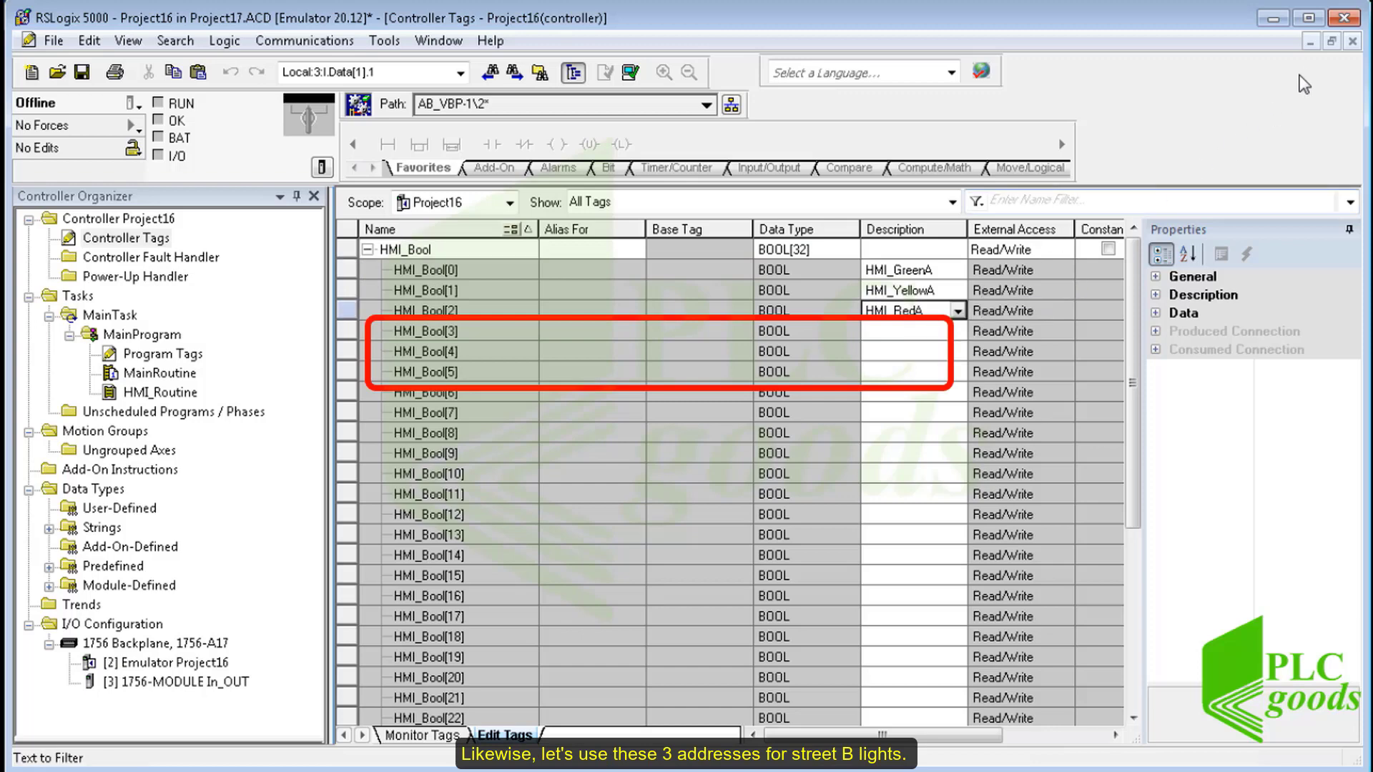
{"action": "left_click", "coordinate": [1352, 43]}
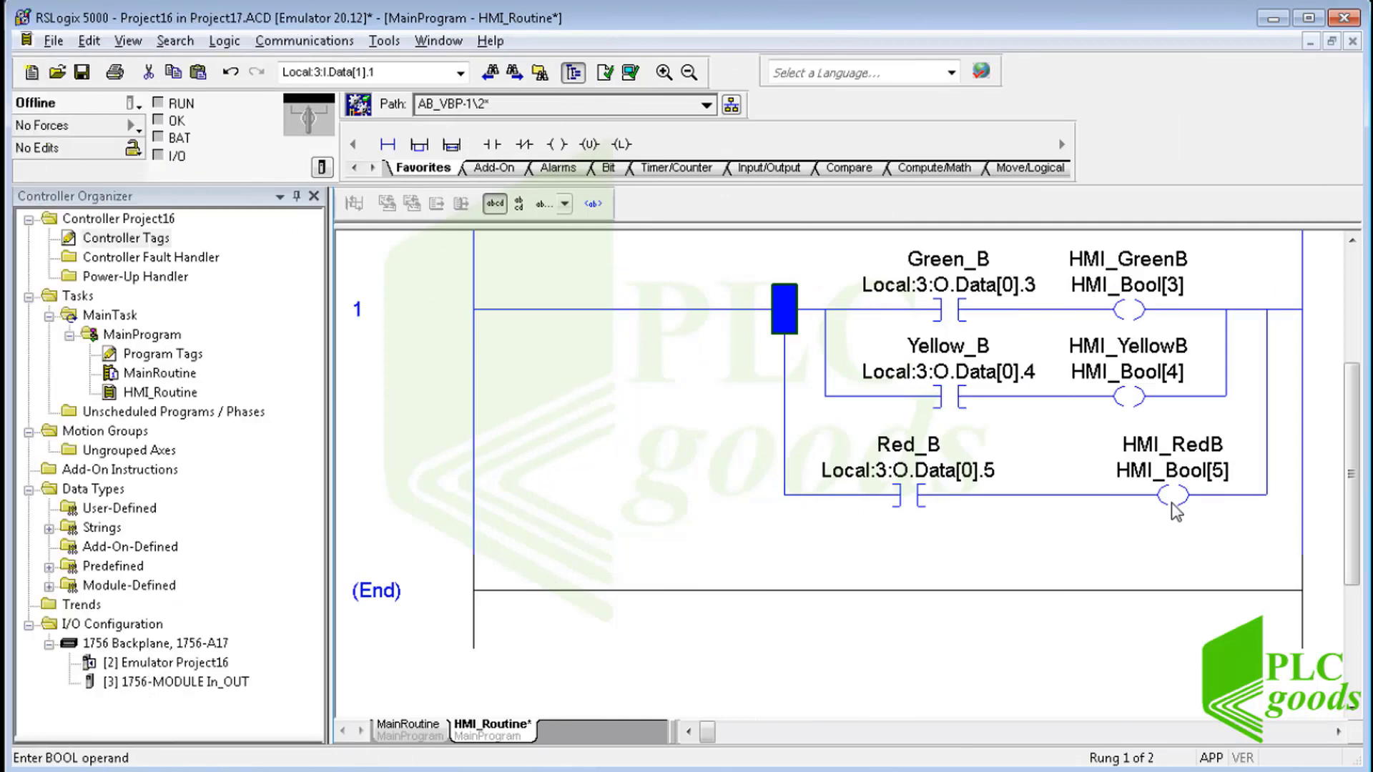
Open the MainRoutine ladder of MainProgram for editing.
{"action": "scroll", "coordinate": [1173, 510], "scroll_direction": "up", "scroll_amount": 5}
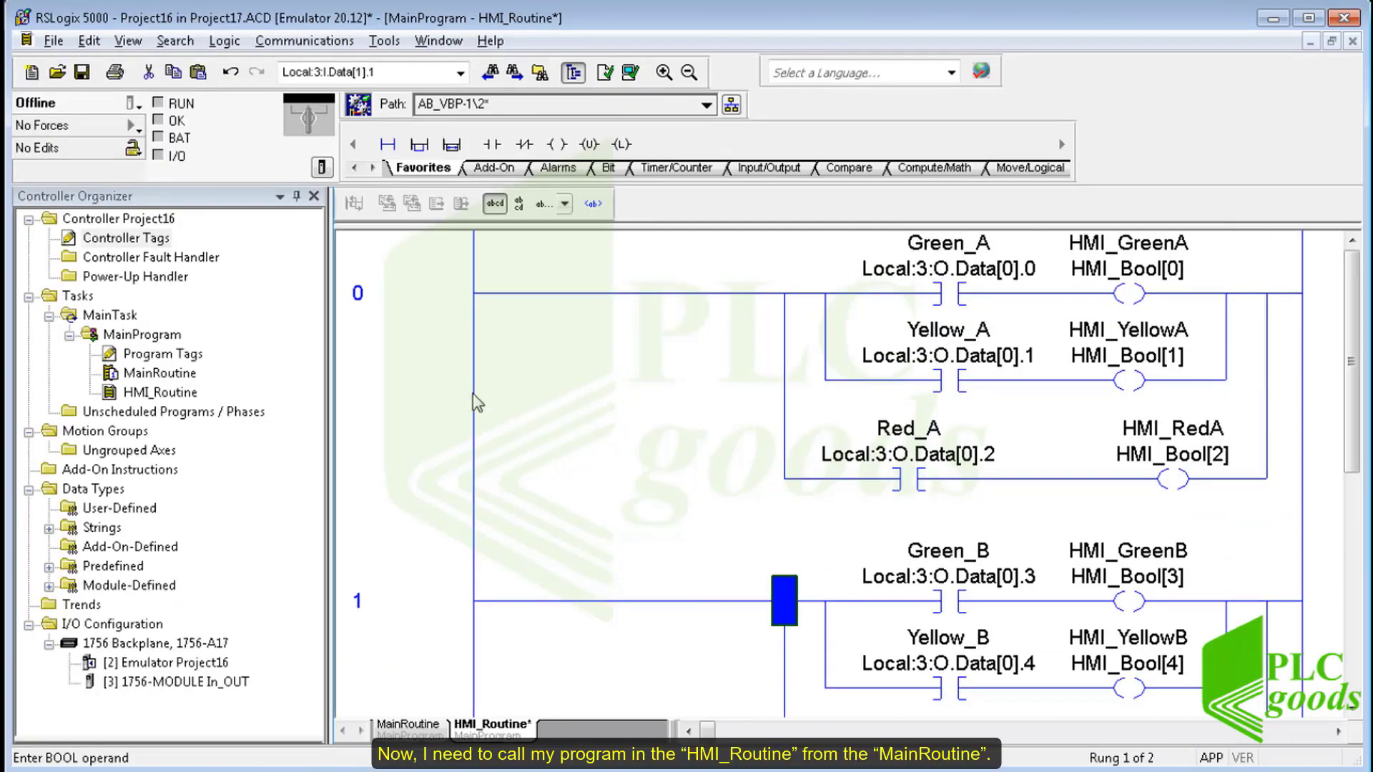
{"action": "left_click", "coordinate": [158, 392]}
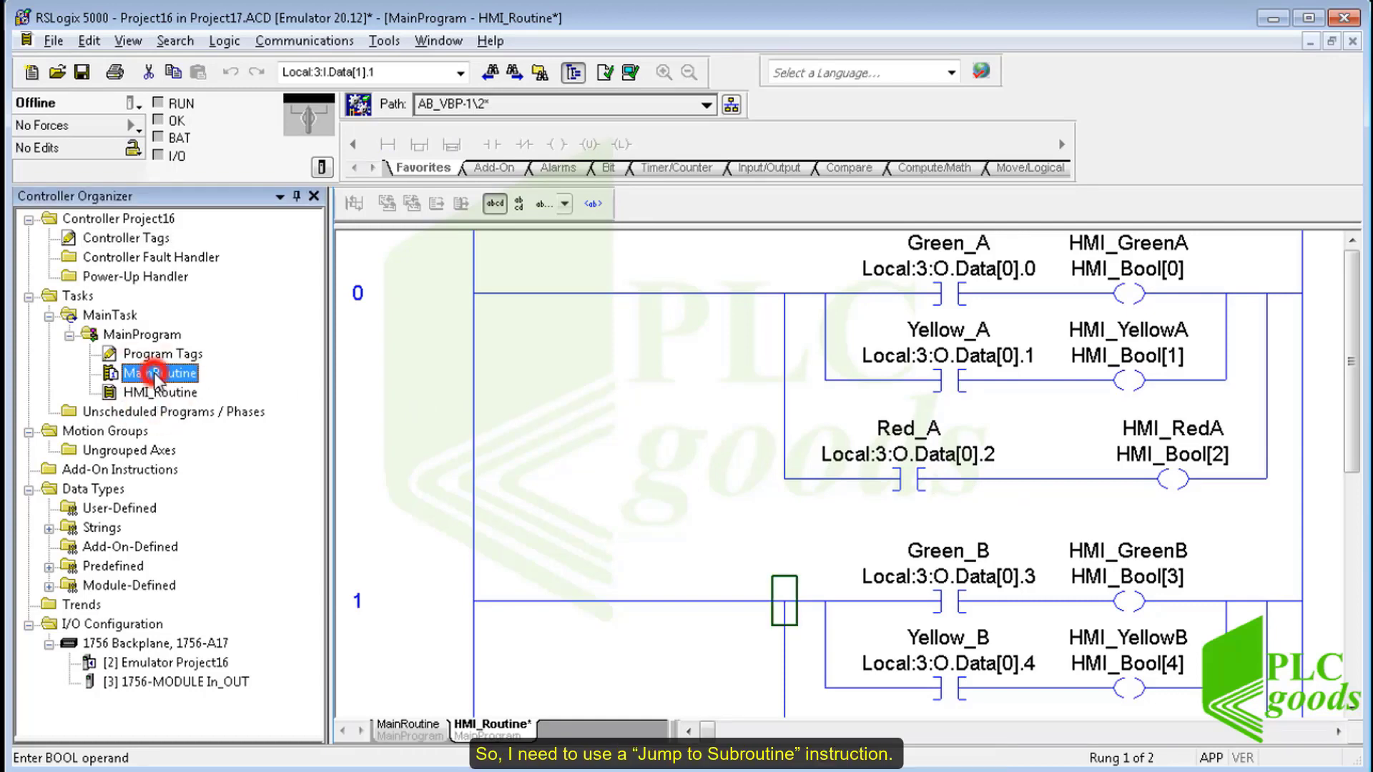
{"action": "double_click", "coordinate": [156, 376]}
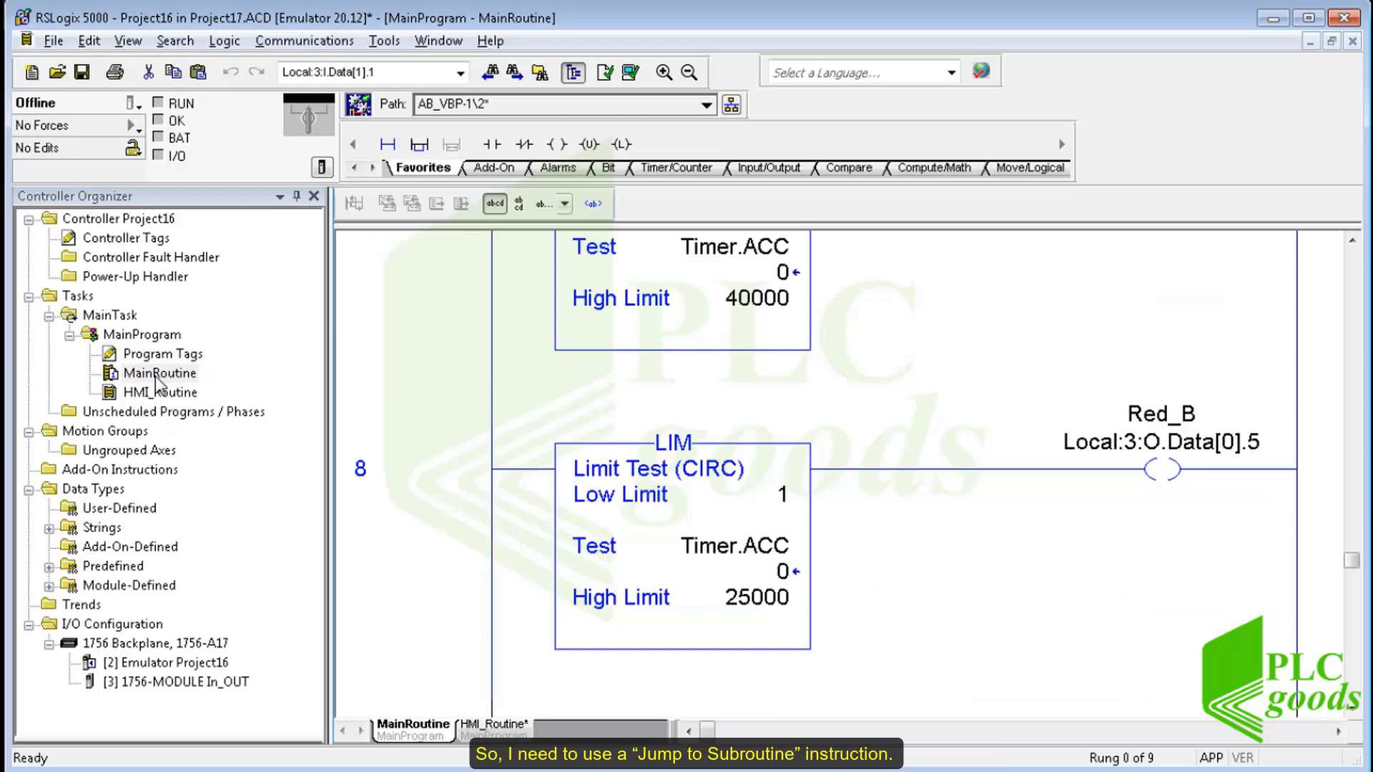
Add an empty rung after rung 8 at the end of MainRoutine.
{"action": "scroll", "coordinate": [491, 474], "scroll_direction": "down", "scroll_amount": 5}
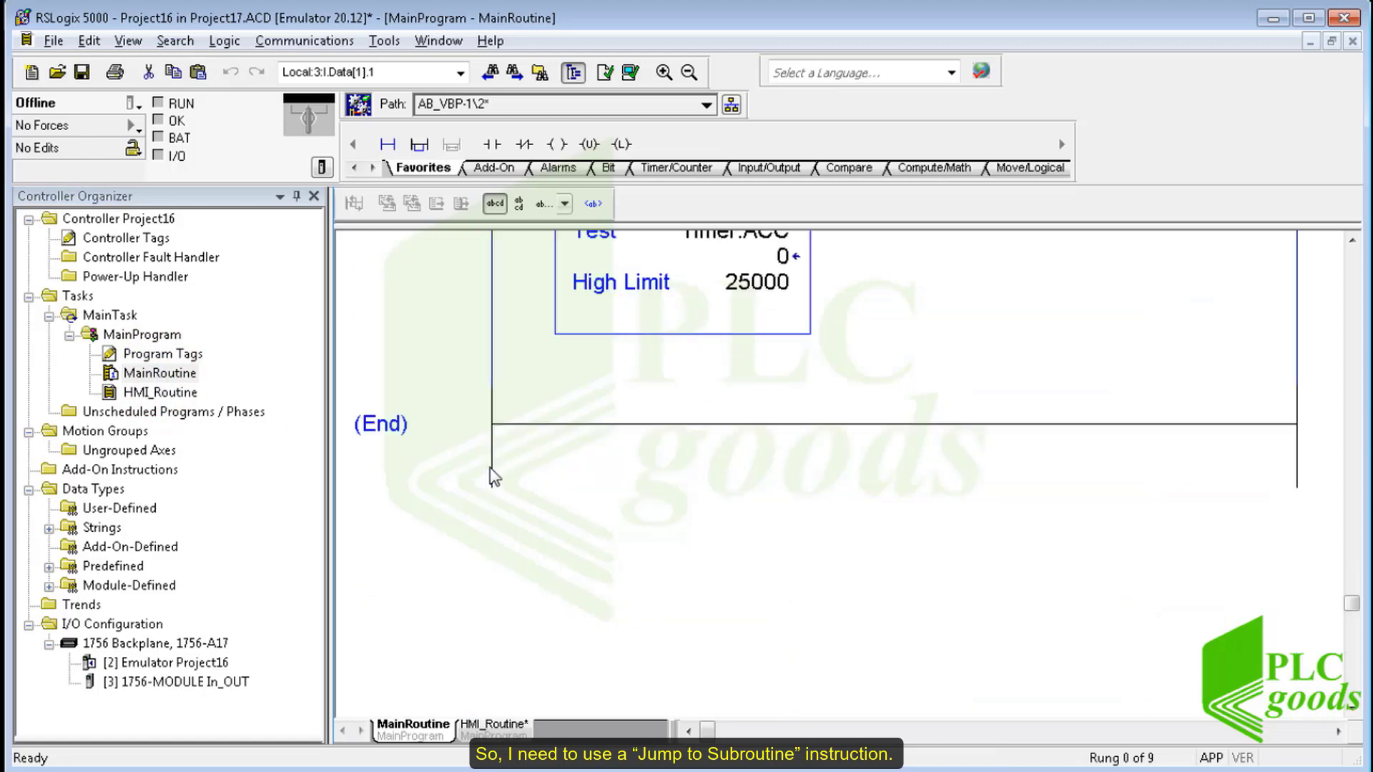
{"action": "scroll", "coordinate": [491, 473], "scroll_direction": "up", "scroll_amount": 1}
{"action": "left_click", "coordinate": [483, 496]}
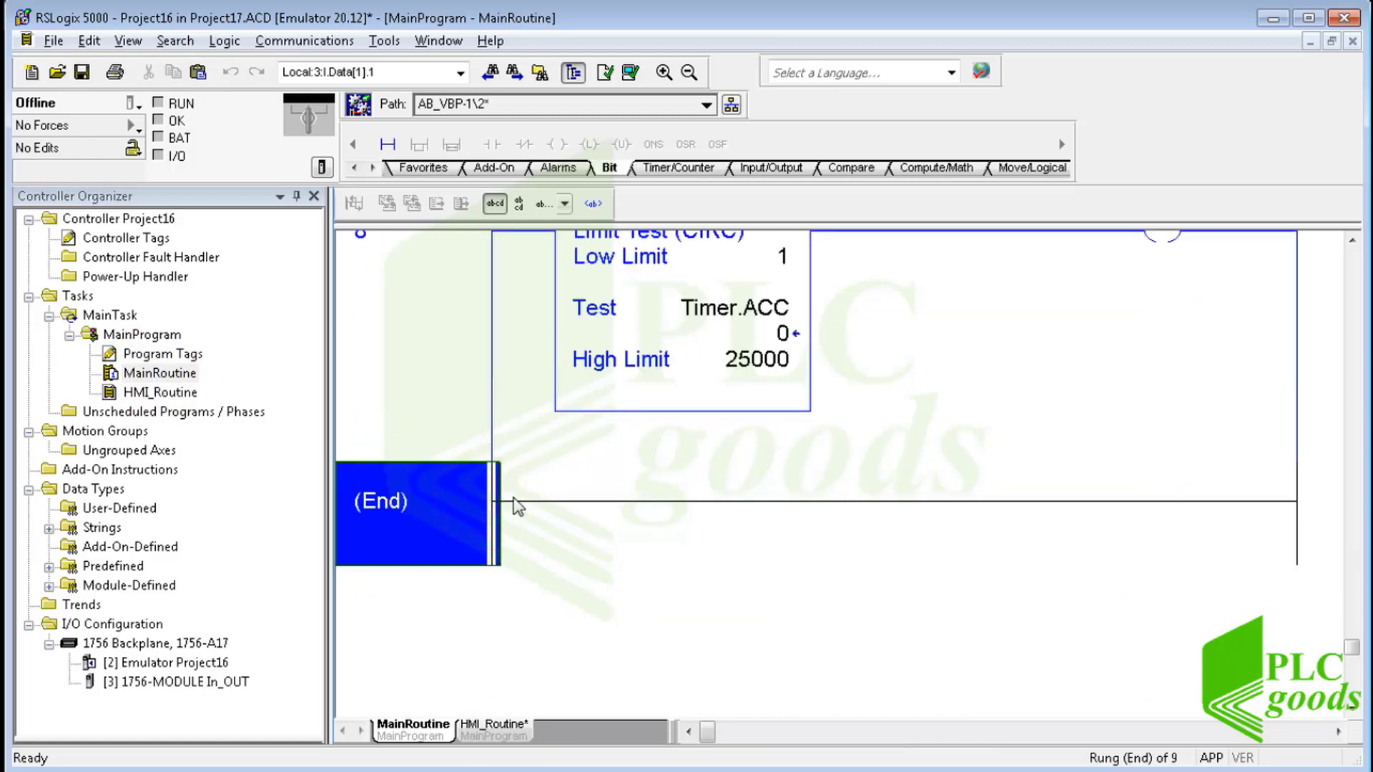
{"action": "left_click", "coordinate": [373, 168]}
{"action": "left_click", "coordinate": [373, 168]}
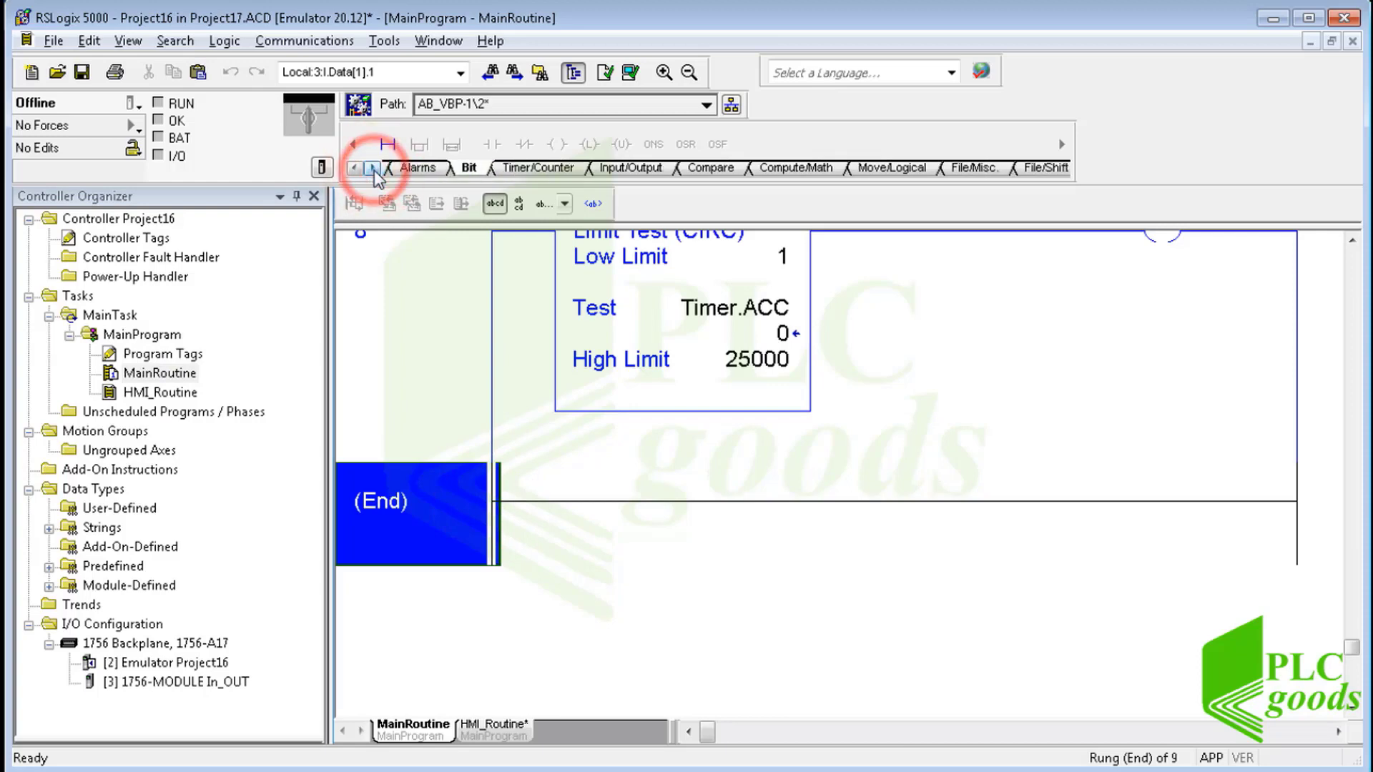
{"action": "left_click", "coordinate": [373, 168]}
{"action": "left_click", "coordinate": [373, 168]}
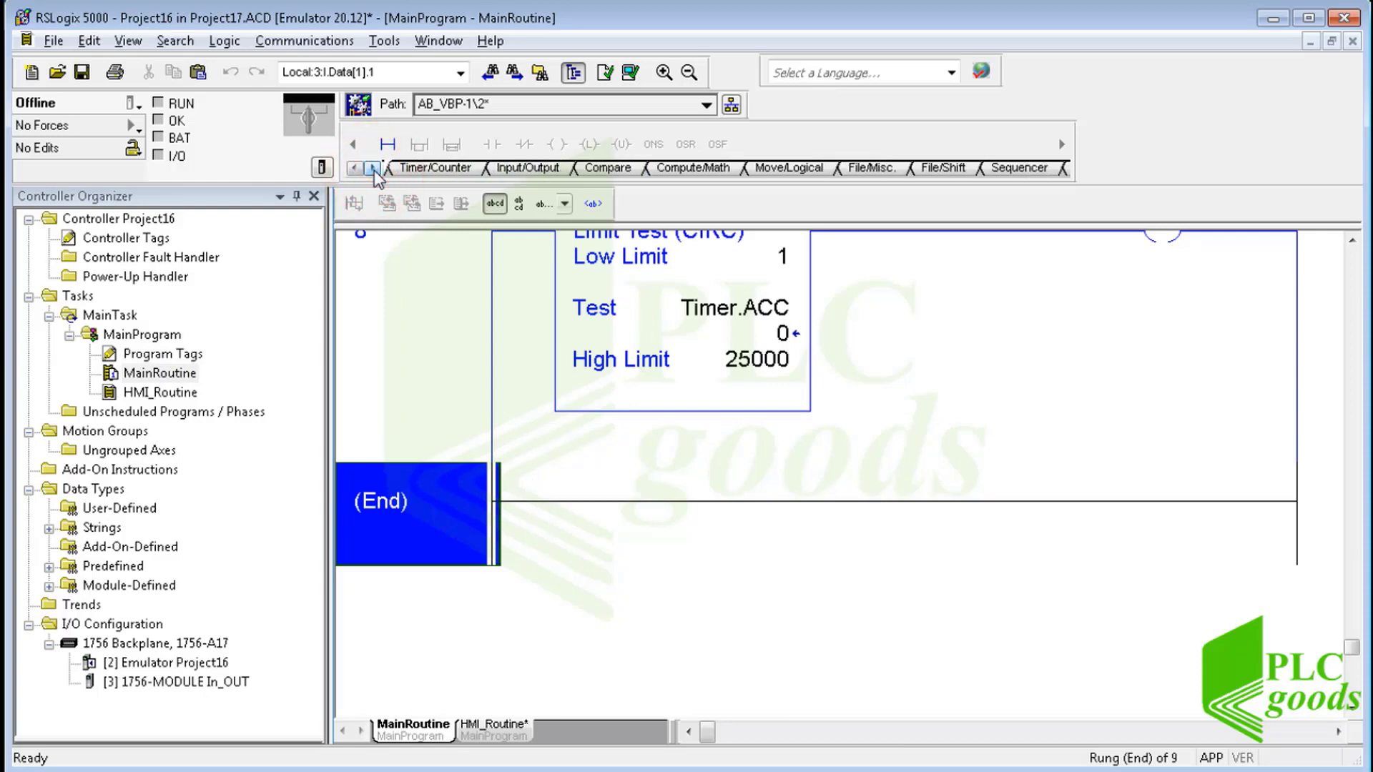
{"action": "left_click", "coordinate": [372, 169]}
{"action": "left_click", "coordinate": [372, 169]}
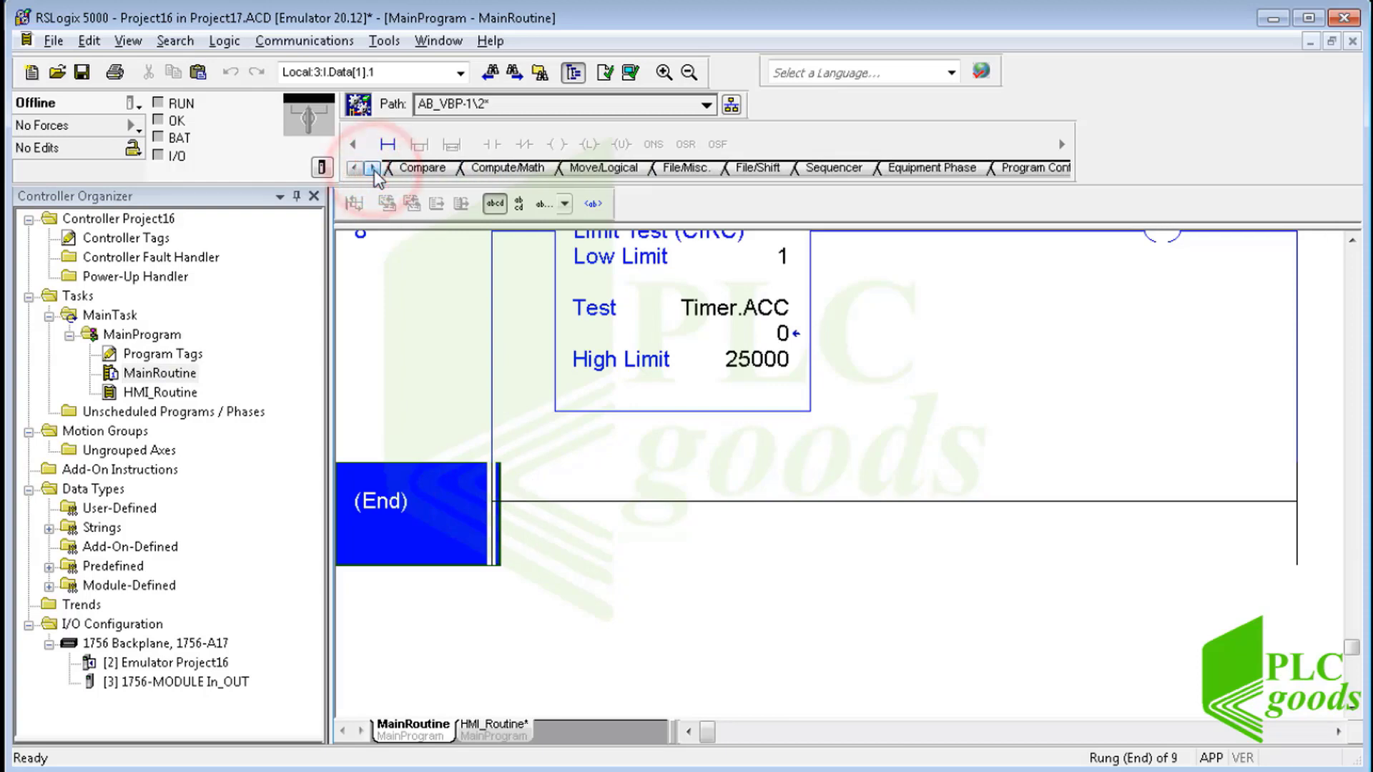
{"action": "left_click", "coordinate": [372, 169]}
{"action": "left_click", "coordinate": [372, 168]}
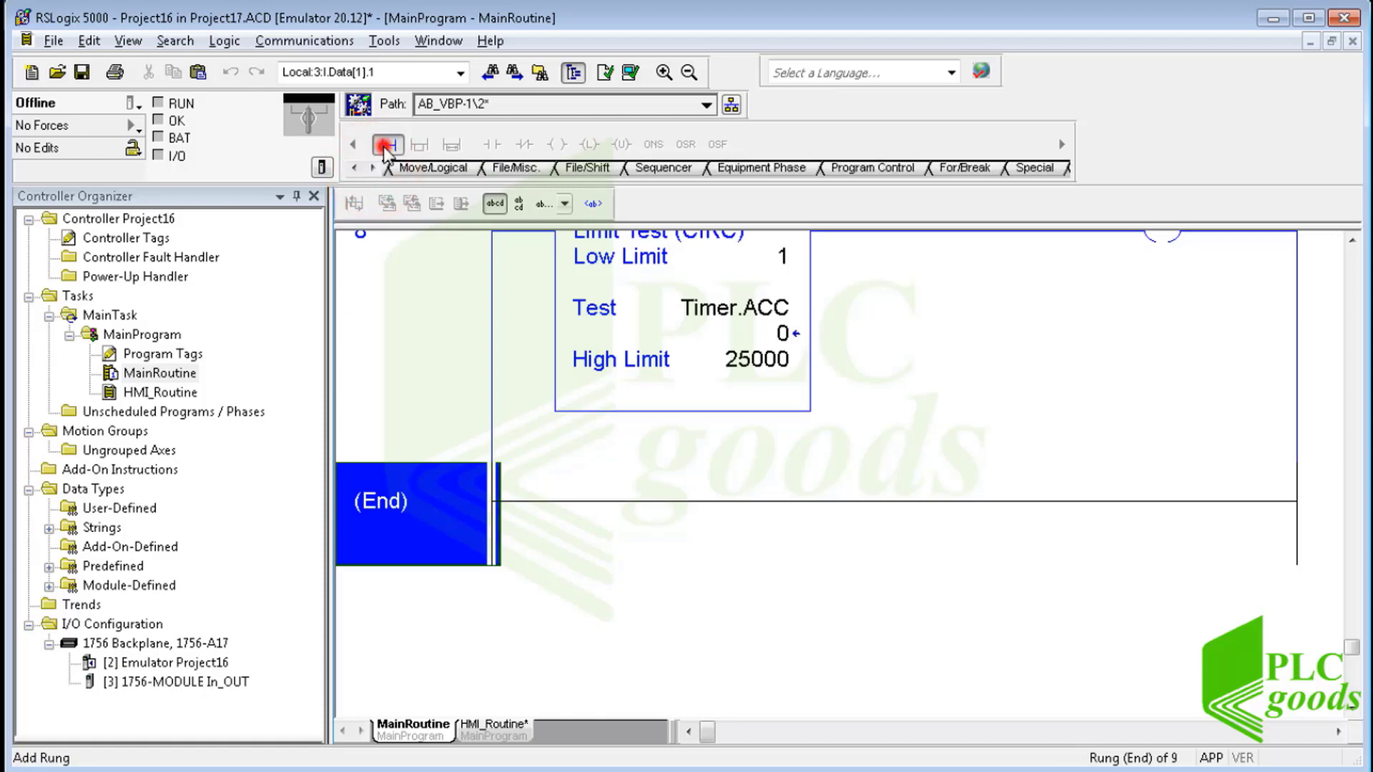
{"action": "left_click", "coordinate": [388, 144]}
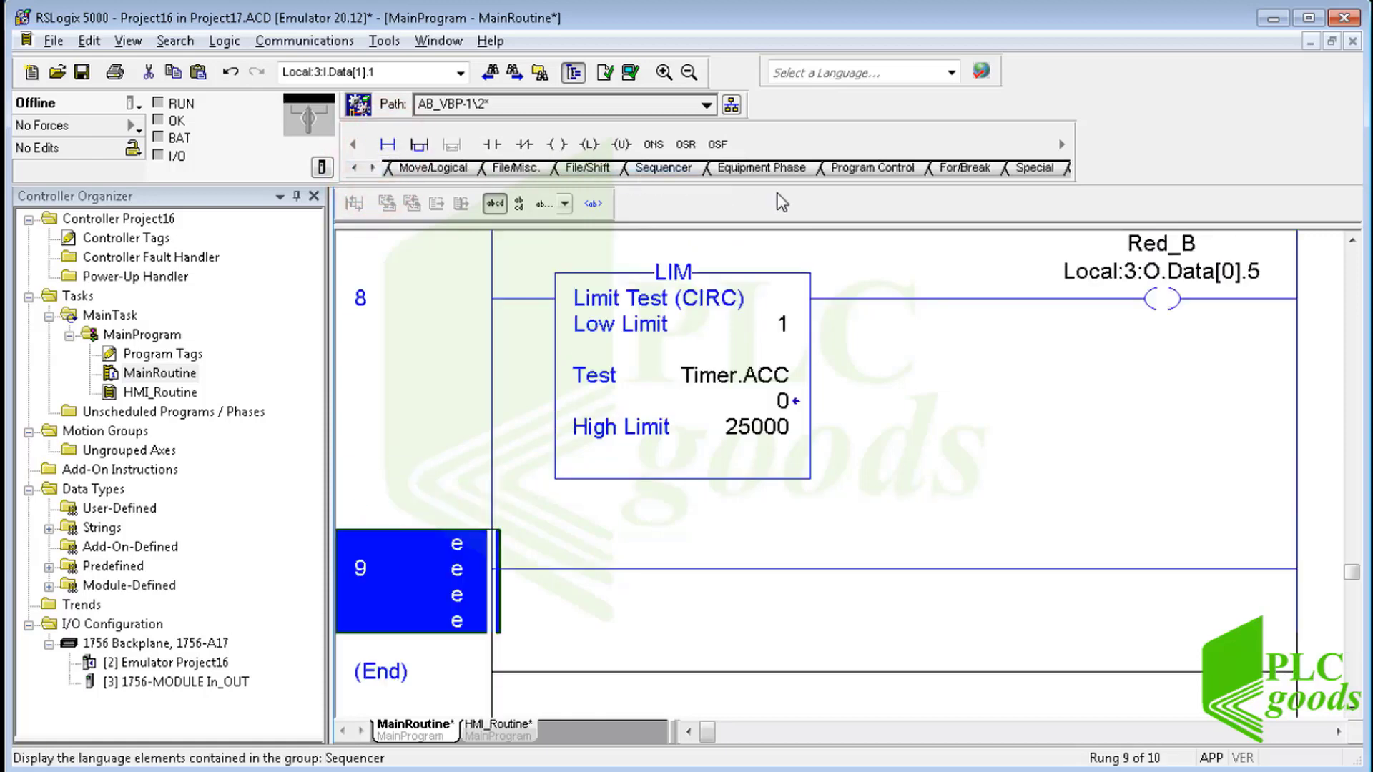
Insert a Jump To Subroutine (JSR) instruction on rung 9 and set its routine name to HMI_Routine.
{"action": "left_click", "coordinate": [850, 170]}
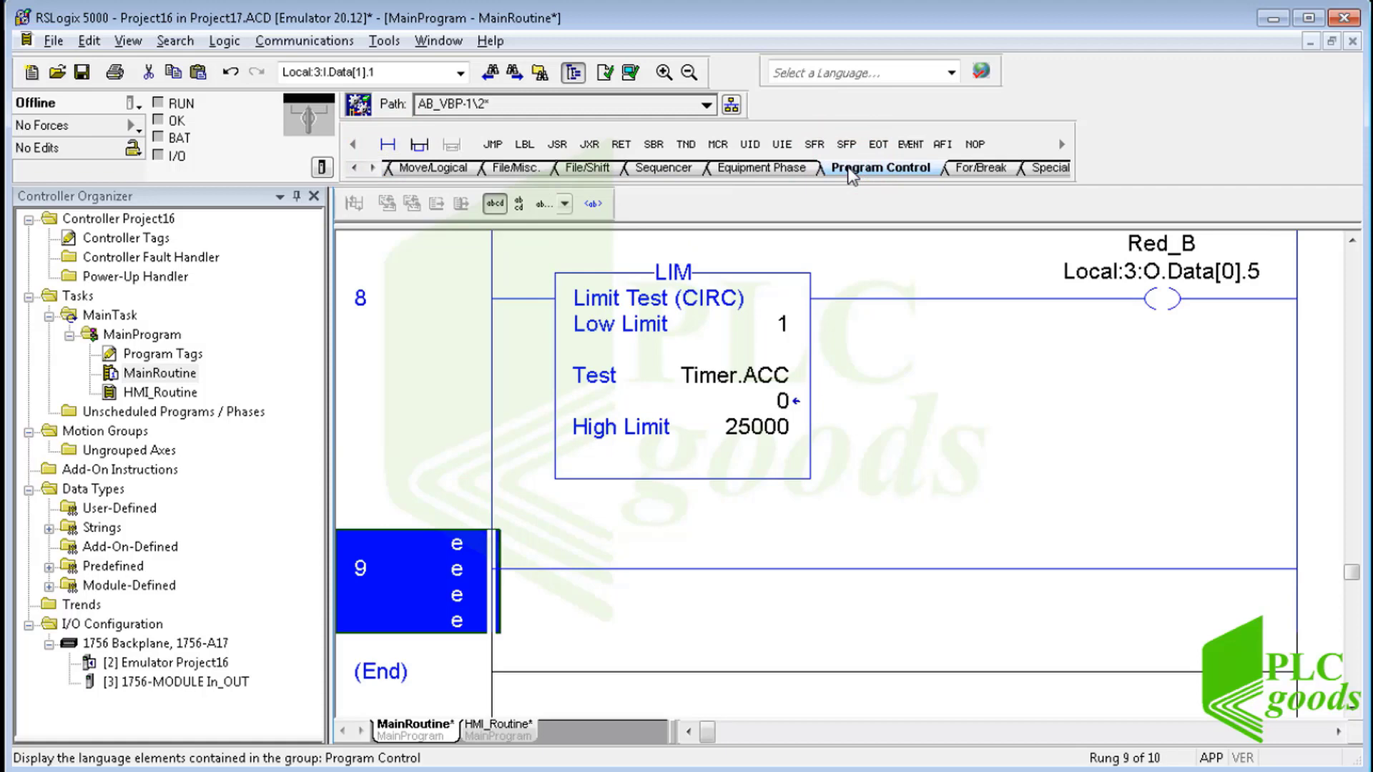
{"action": "left_click", "coordinate": [558, 146]}
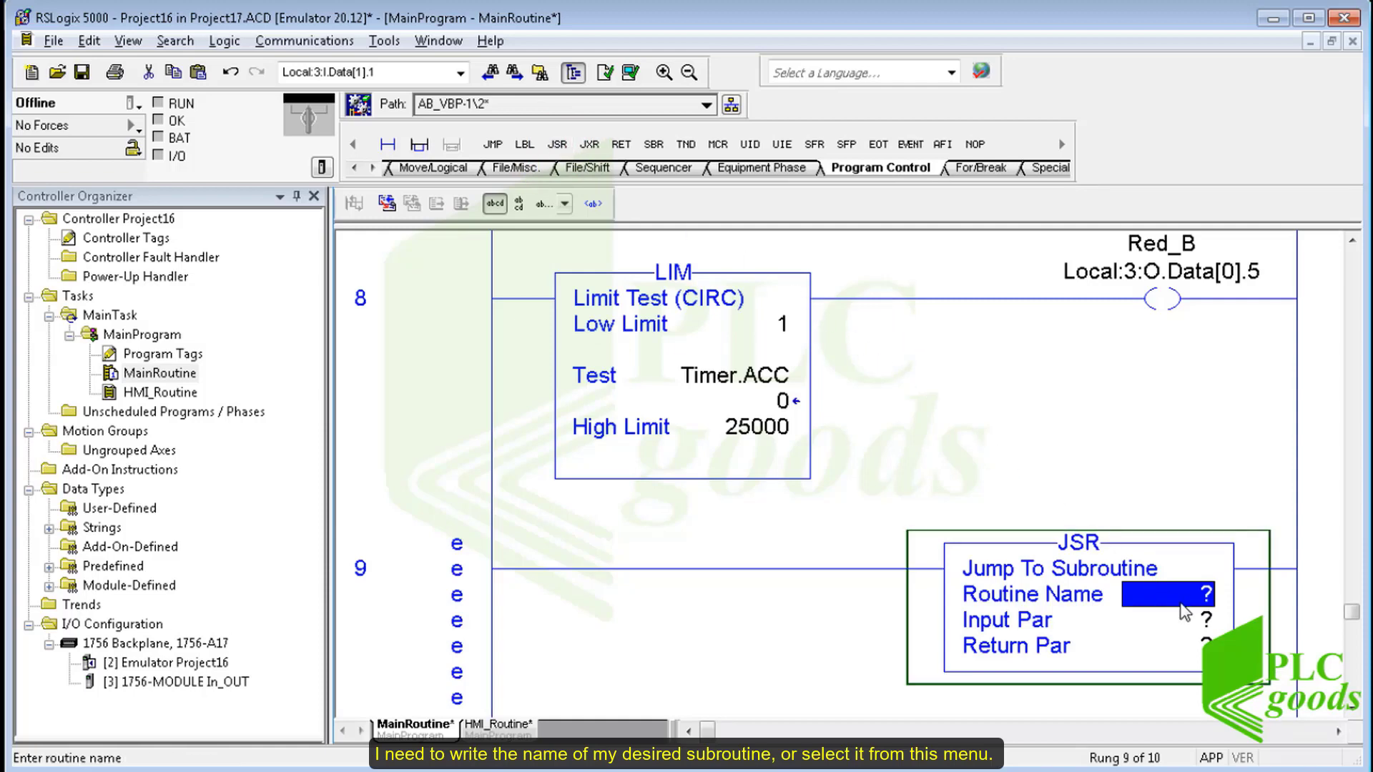
{"action": "left_click", "coordinate": [1198, 599]}
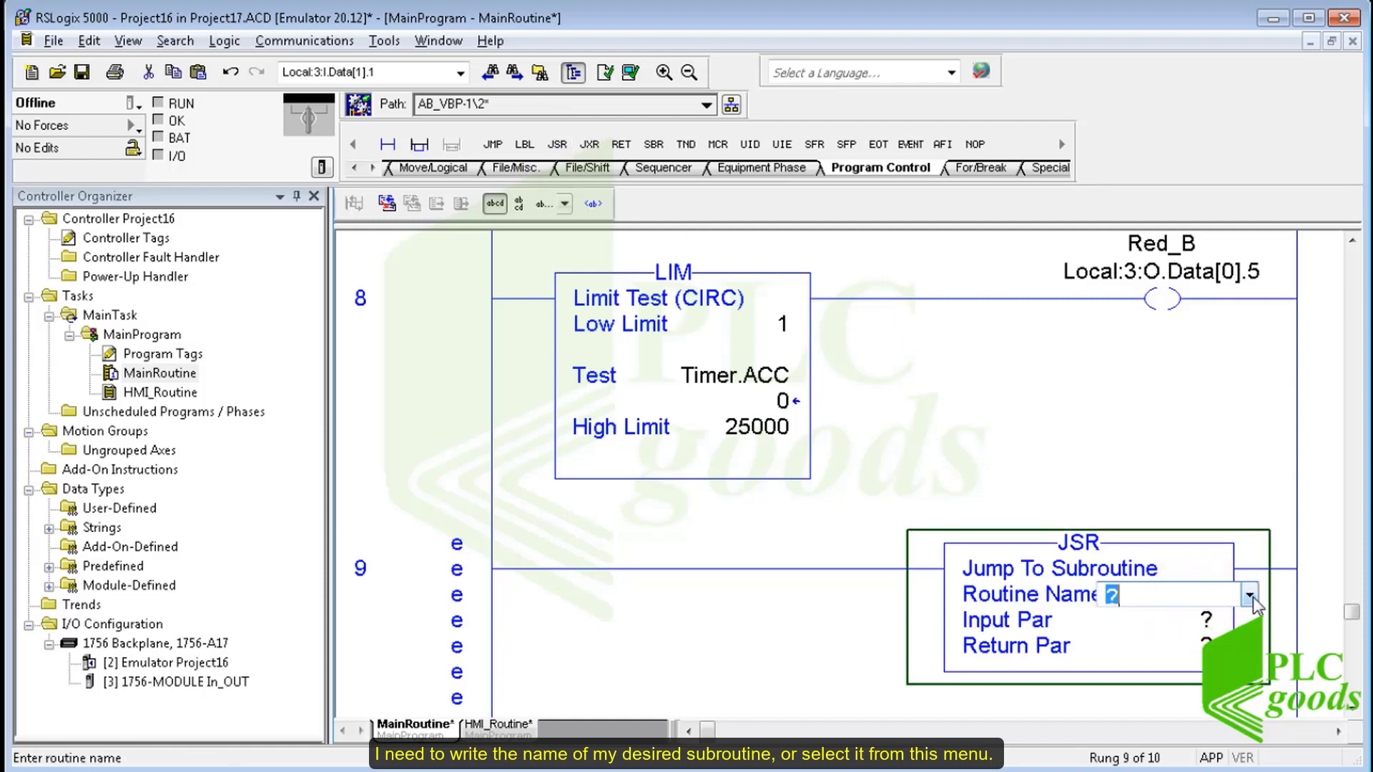
{"action": "left_click", "coordinate": [1249, 594]}
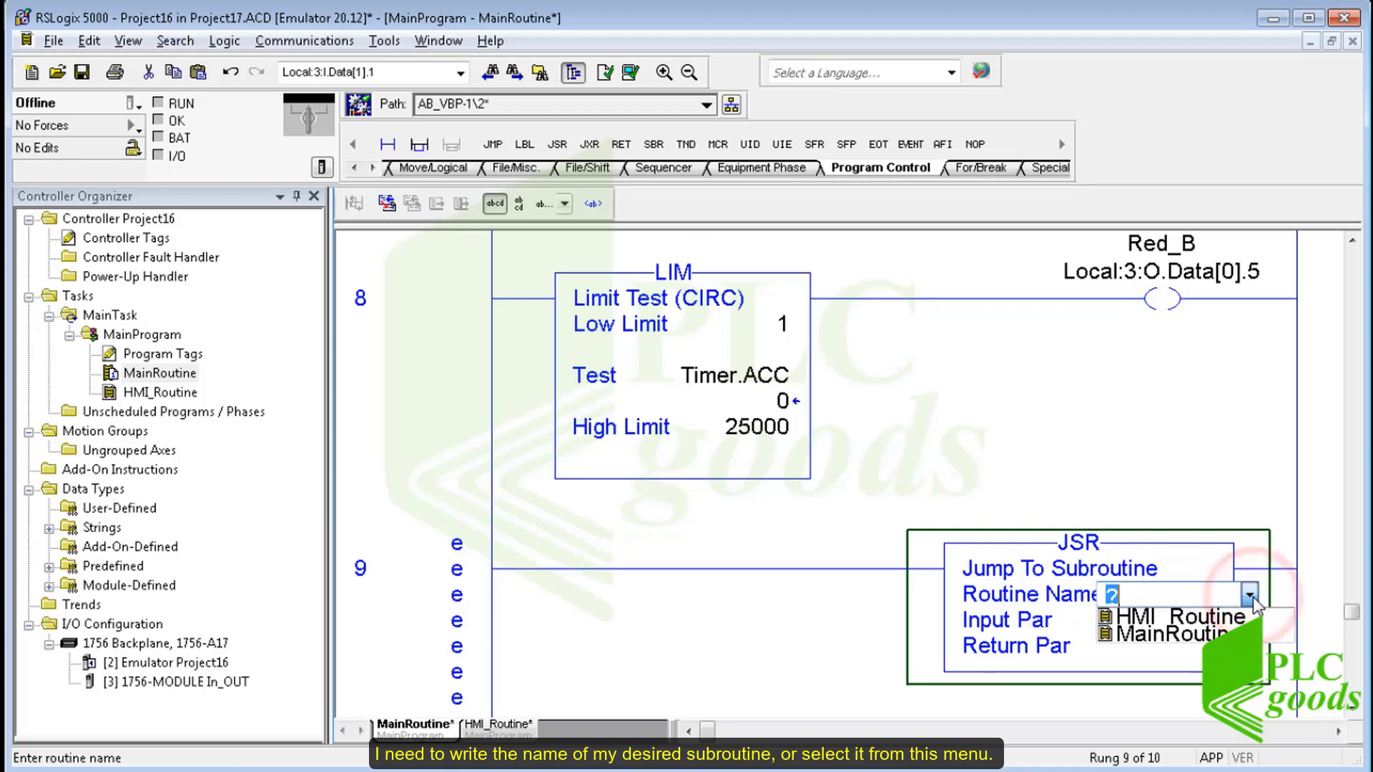
{"action": "left_click", "coordinate": [1148, 617]}
{"action": "key", "text": "Return"}
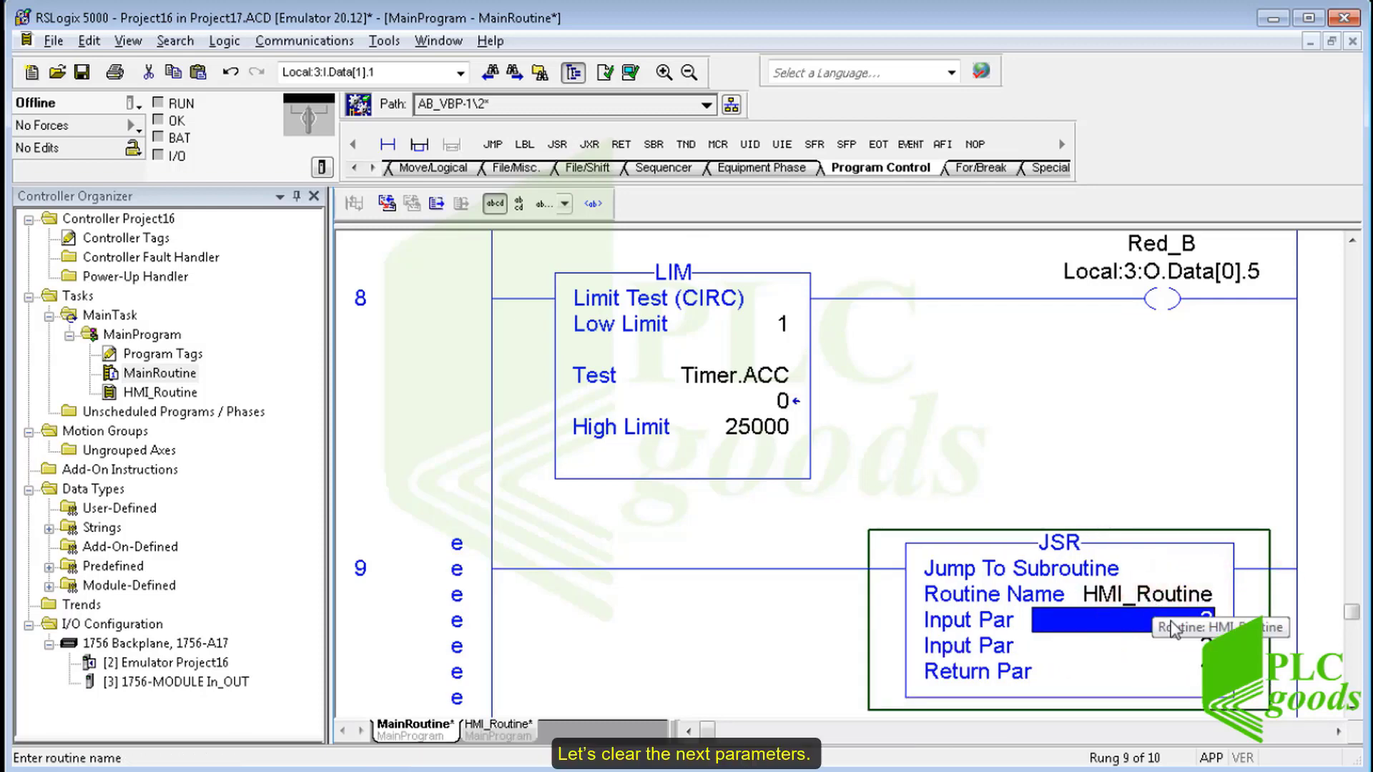
Remove all input and return parameters from the JSR instruction on rung 9, leaving only the routine name.
{"action": "left_click", "coordinate": [1115, 615]}
{"action": "key", "text": "BackSpace"}
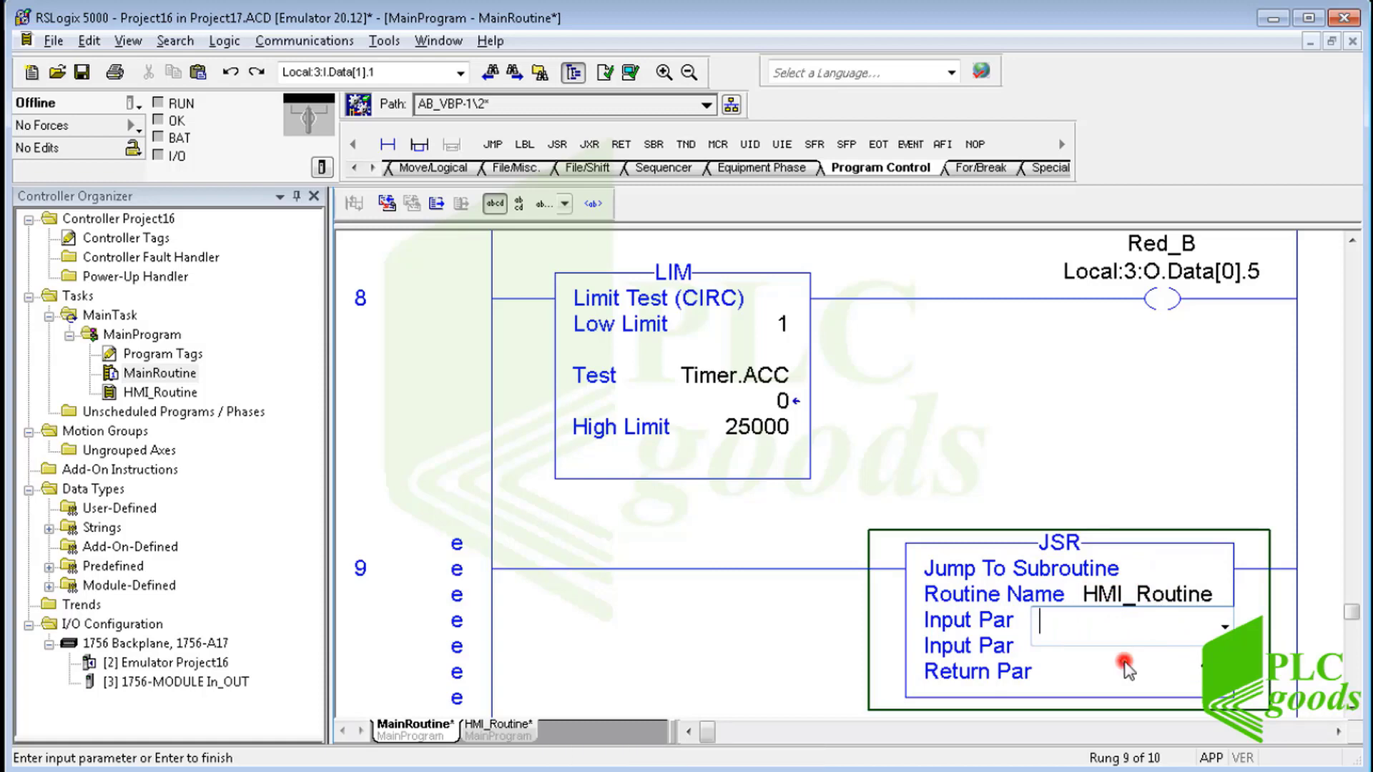
{"action": "left_click", "coordinate": [1125, 664]}
{"action": "double_click", "coordinate": [1135, 622]}
{"action": "key", "text": "BackSpace"}
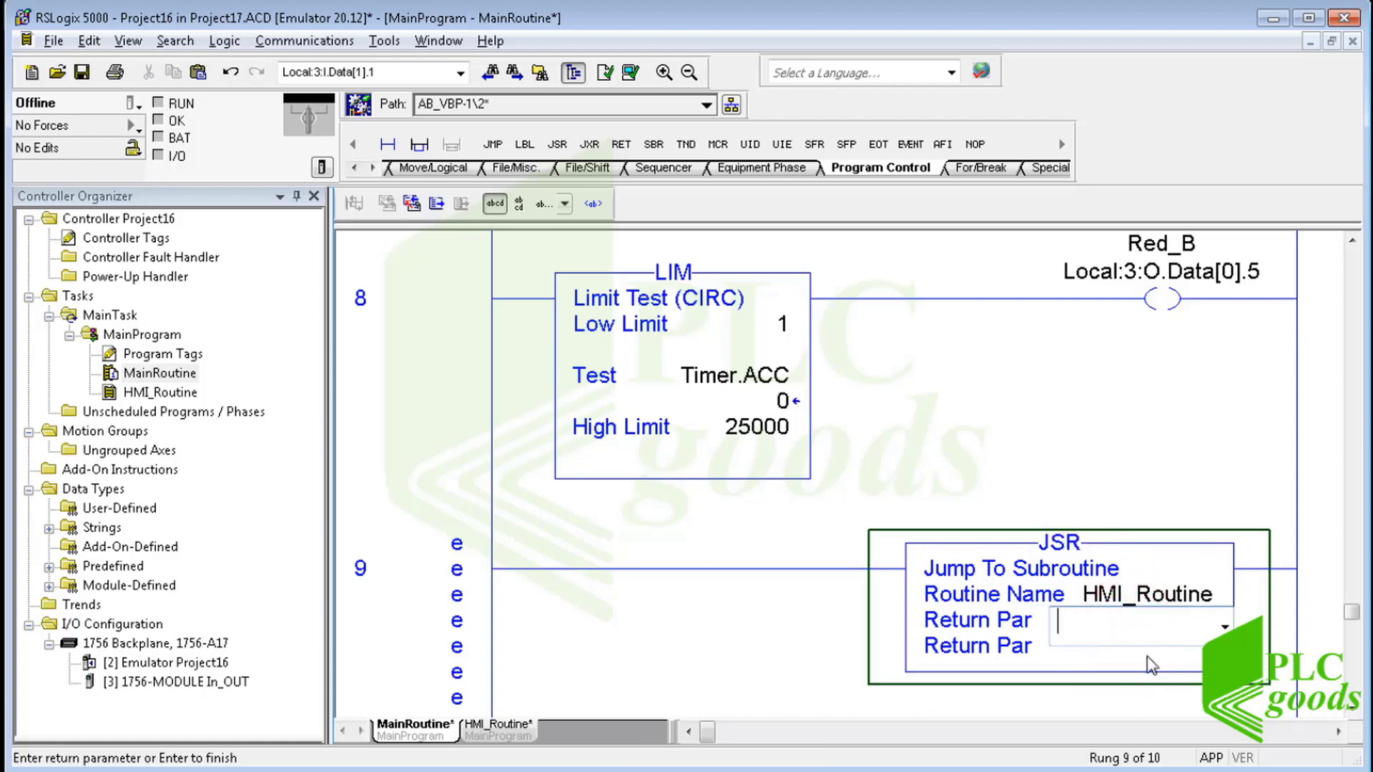
{"action": "left_click", "coordinate": [1148, 662]}
{"action": "double_click", "coordinate": [1167, 621]}
{"action": "key", "text": "BackSpace"}
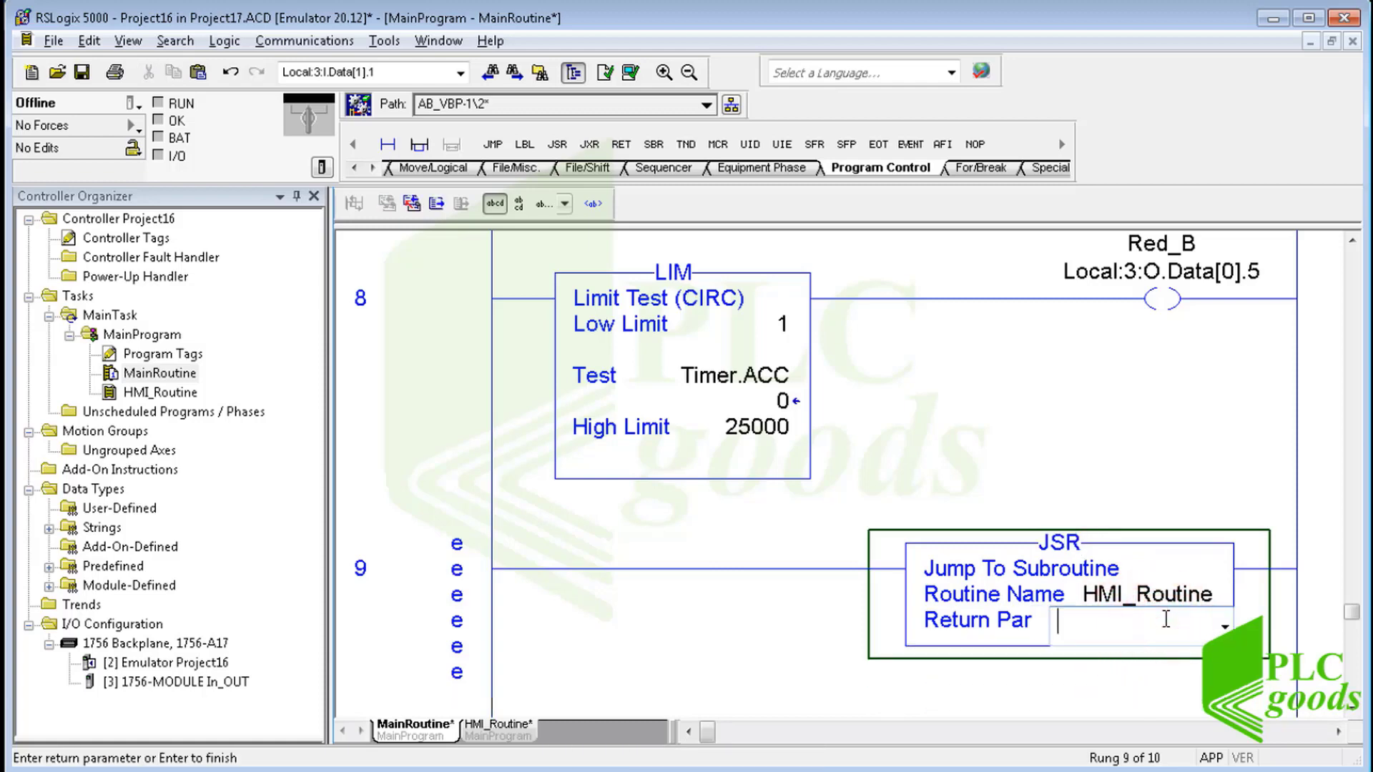
{"action": "key", "text": "Return"}
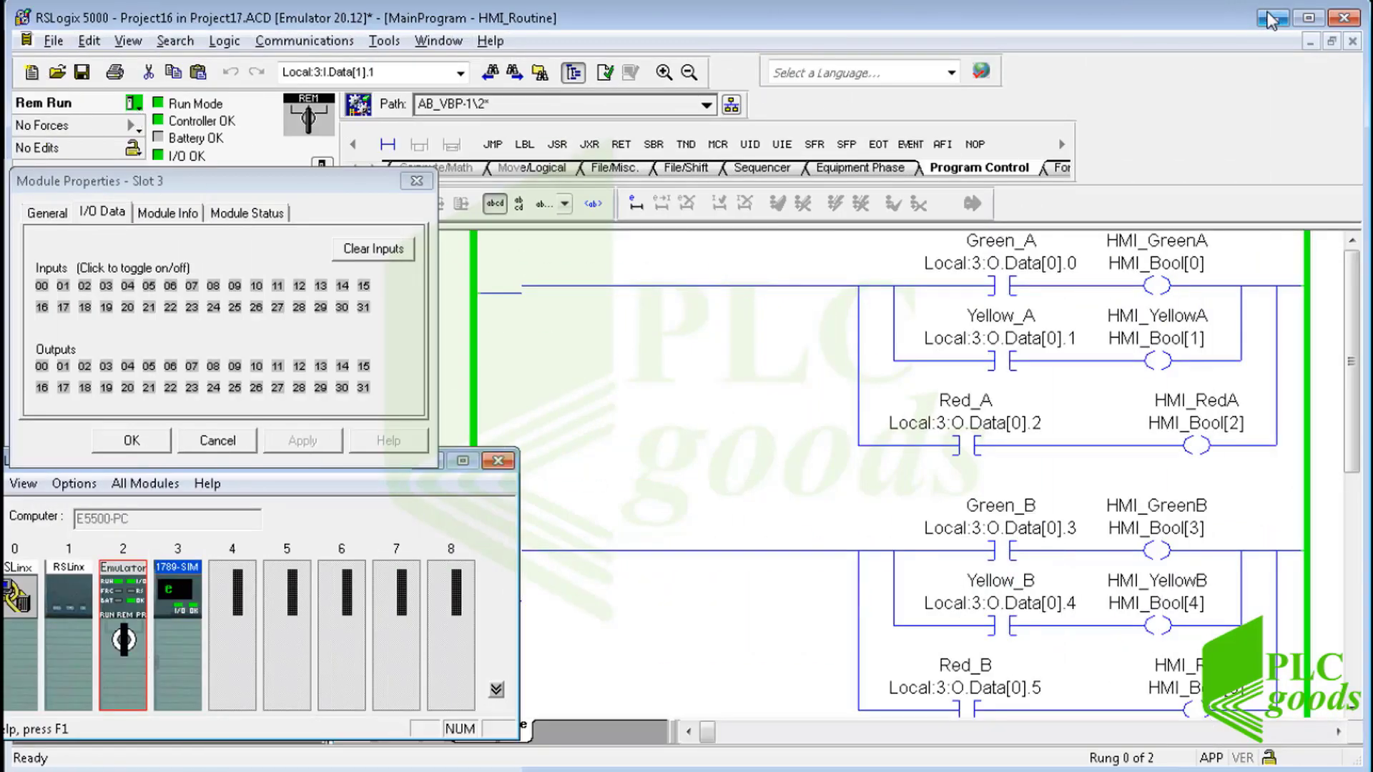
Switch to FactoryTalk View Studio and create a new Machine Edition application named Traffic_Lights_HMI.
{"action": "left_click", "coordinate": [1271, 20]}
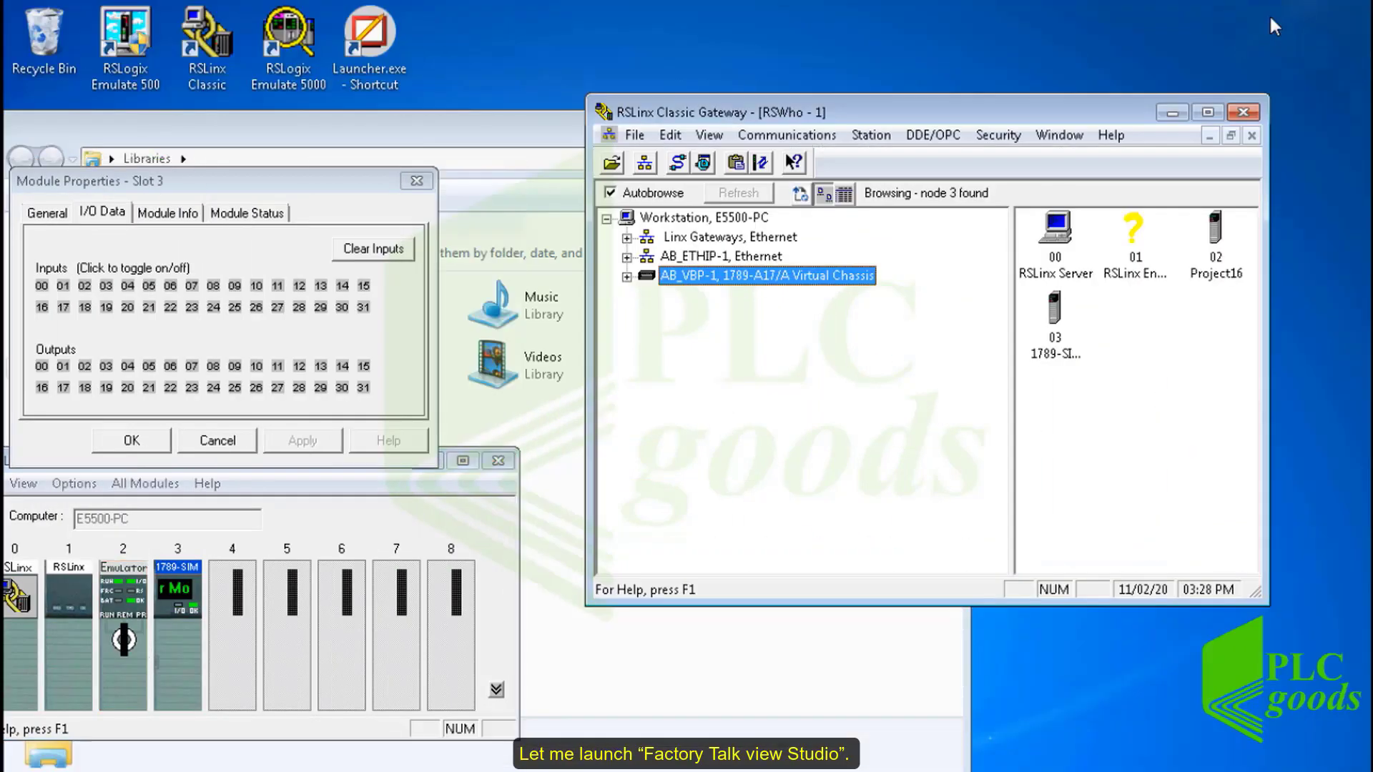
{"action": "double_click", "coordinate": [390, 51]}
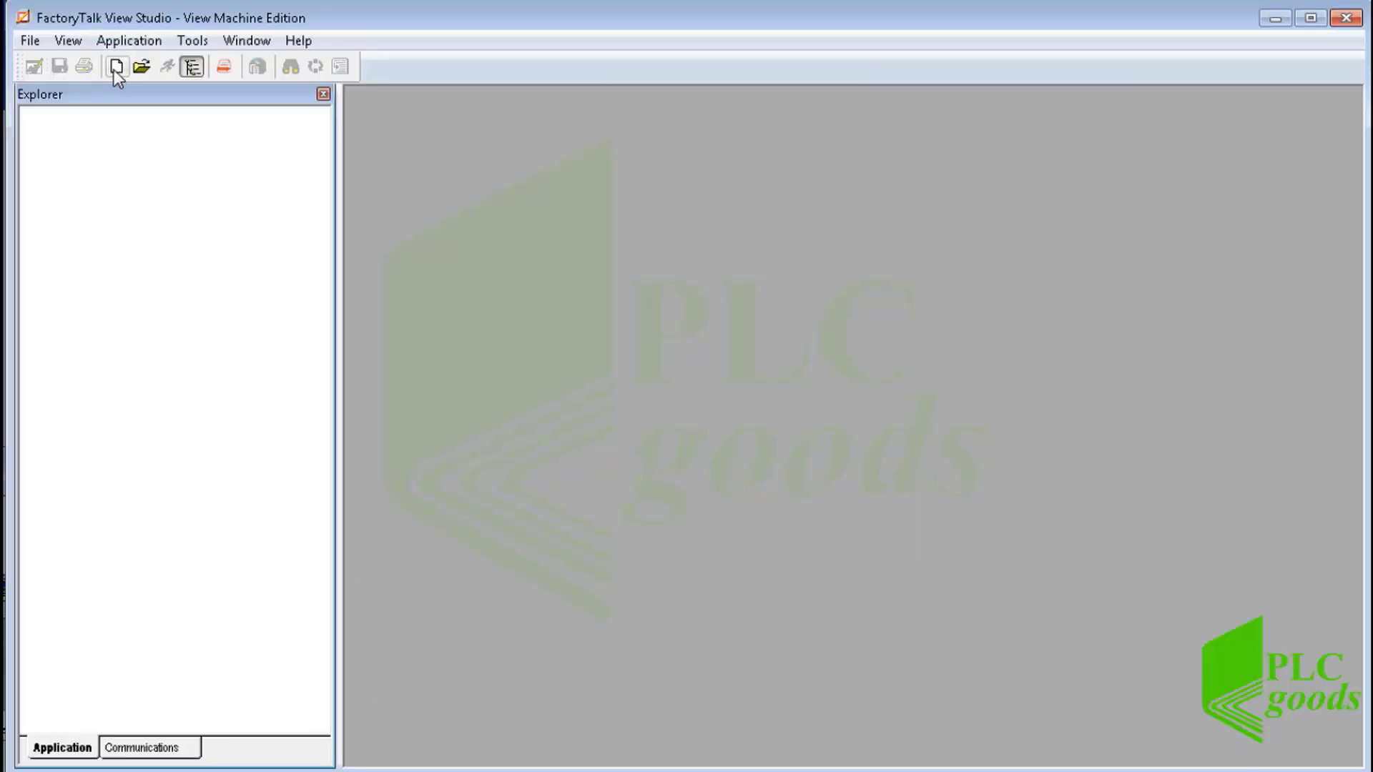
{"action": "left_click", "coordinate": [115, 67]}
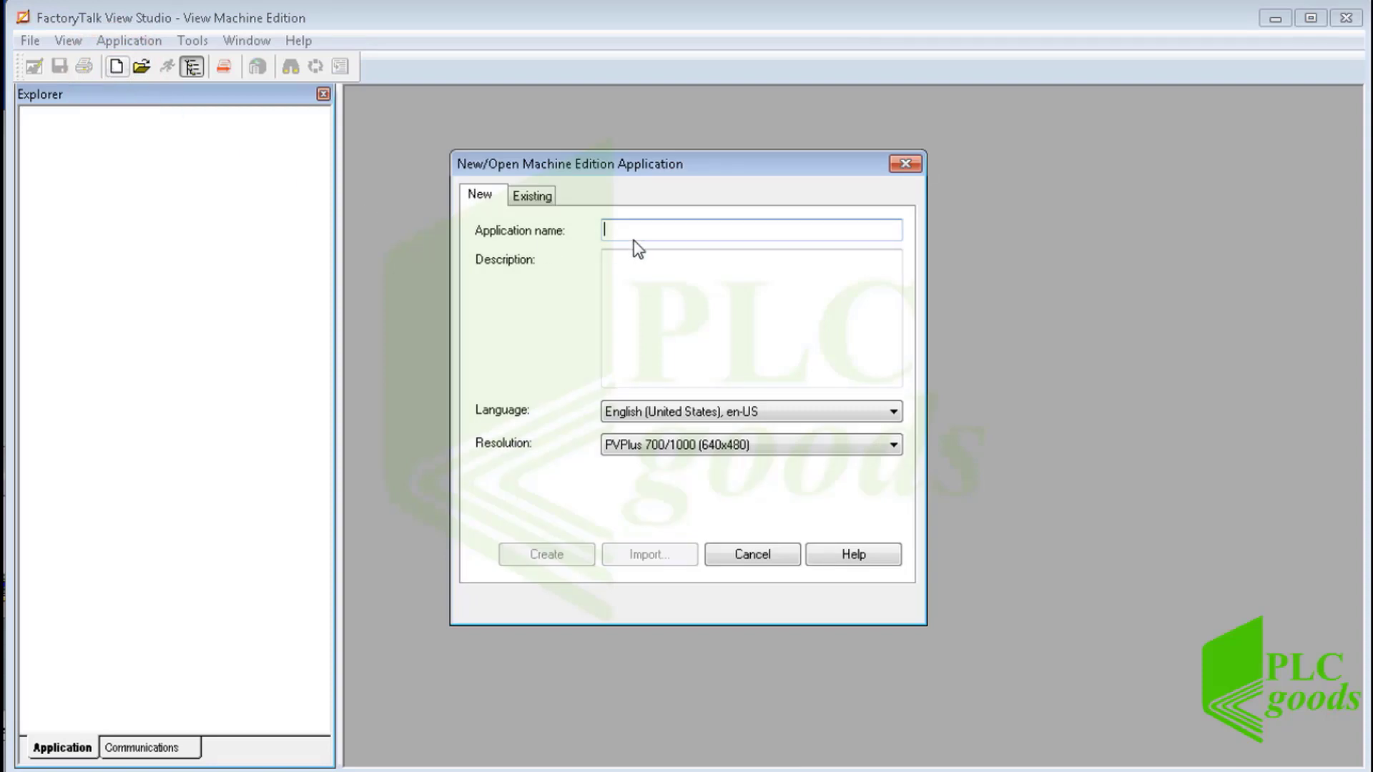
{"action": "type", "text": "Traffic_Lights_HMI"}
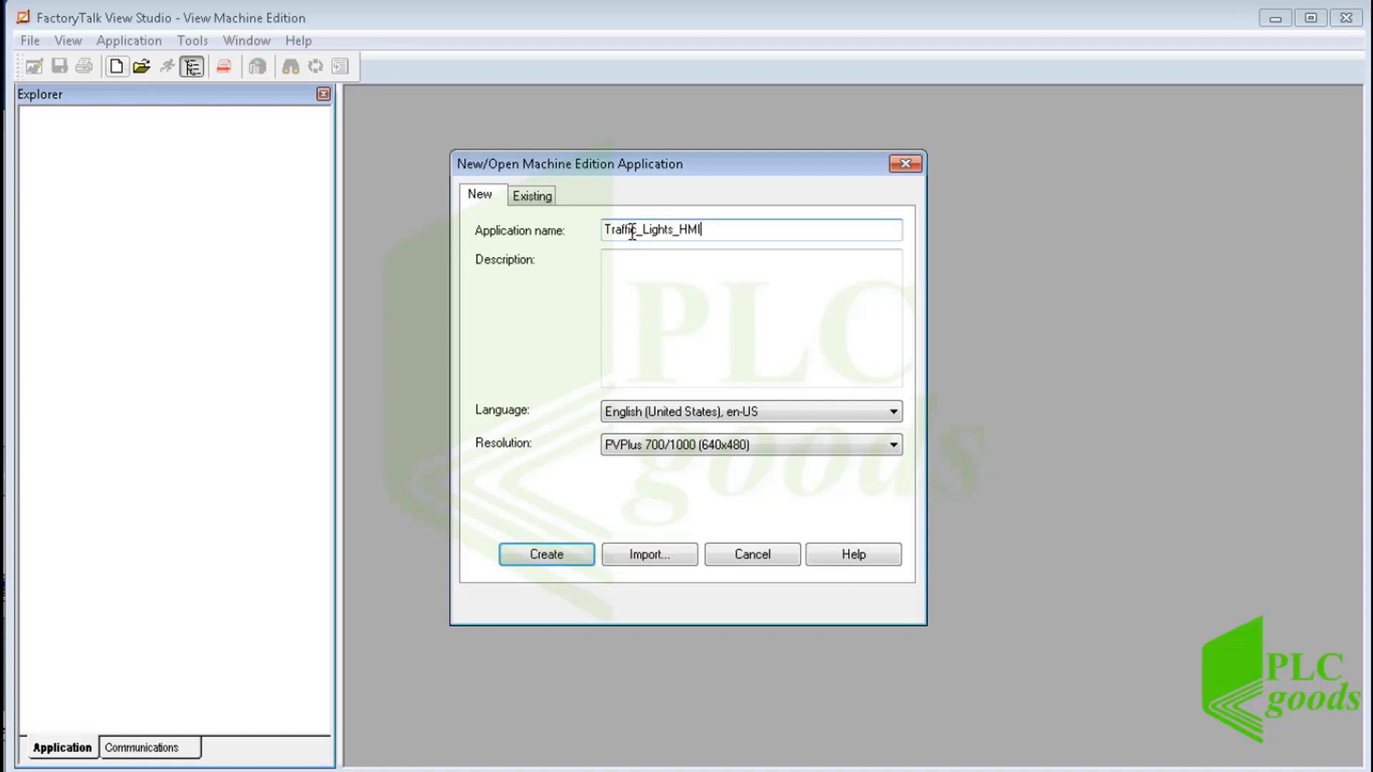
{"action": "left_click", "coordinate": [637, 318]}
{"action": "left_click", "coordinate": [629, 488]}
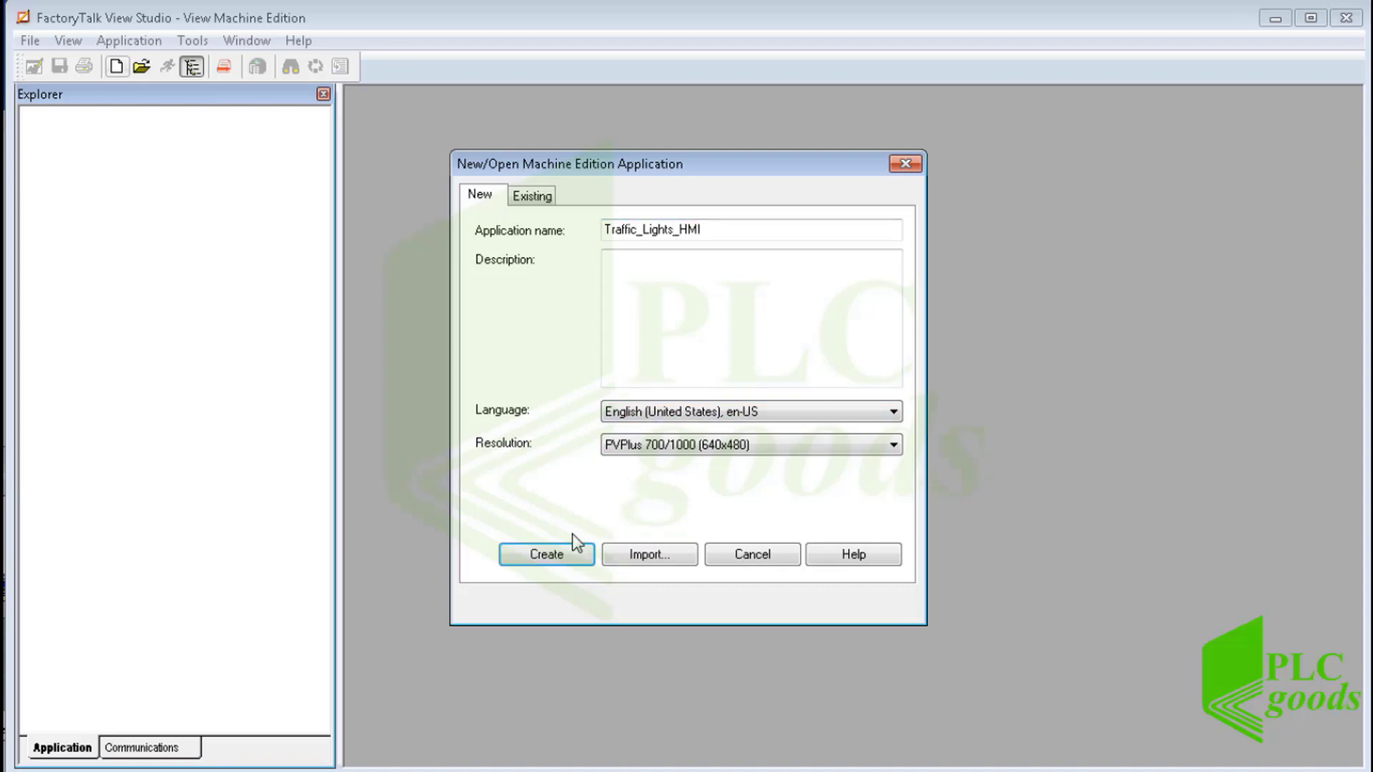
{"action": "left_click", "coordinate": [550, 552]}
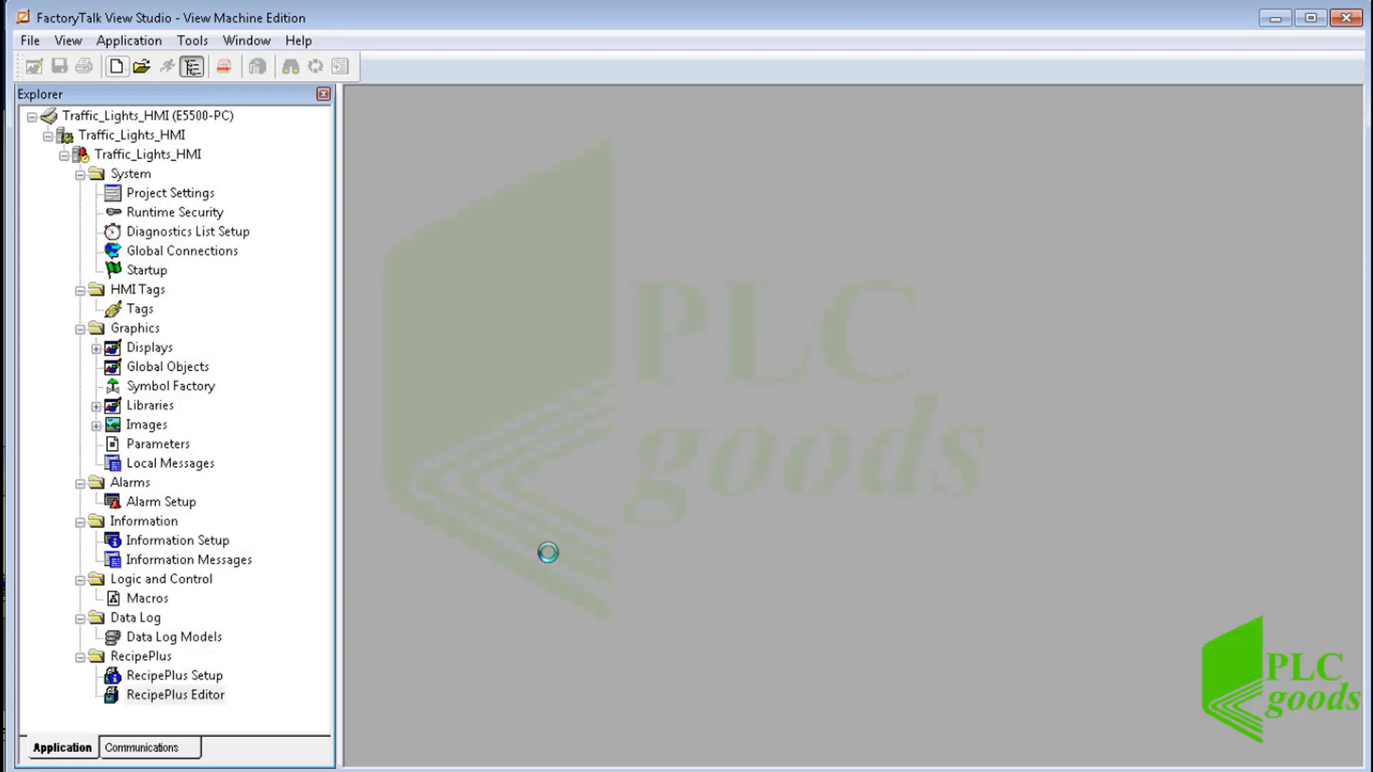
Open the MAIN graphic display of the Traffic_Lights_HMI application for editing.
{"action": "left_click", "coordinate": [123, 157]}
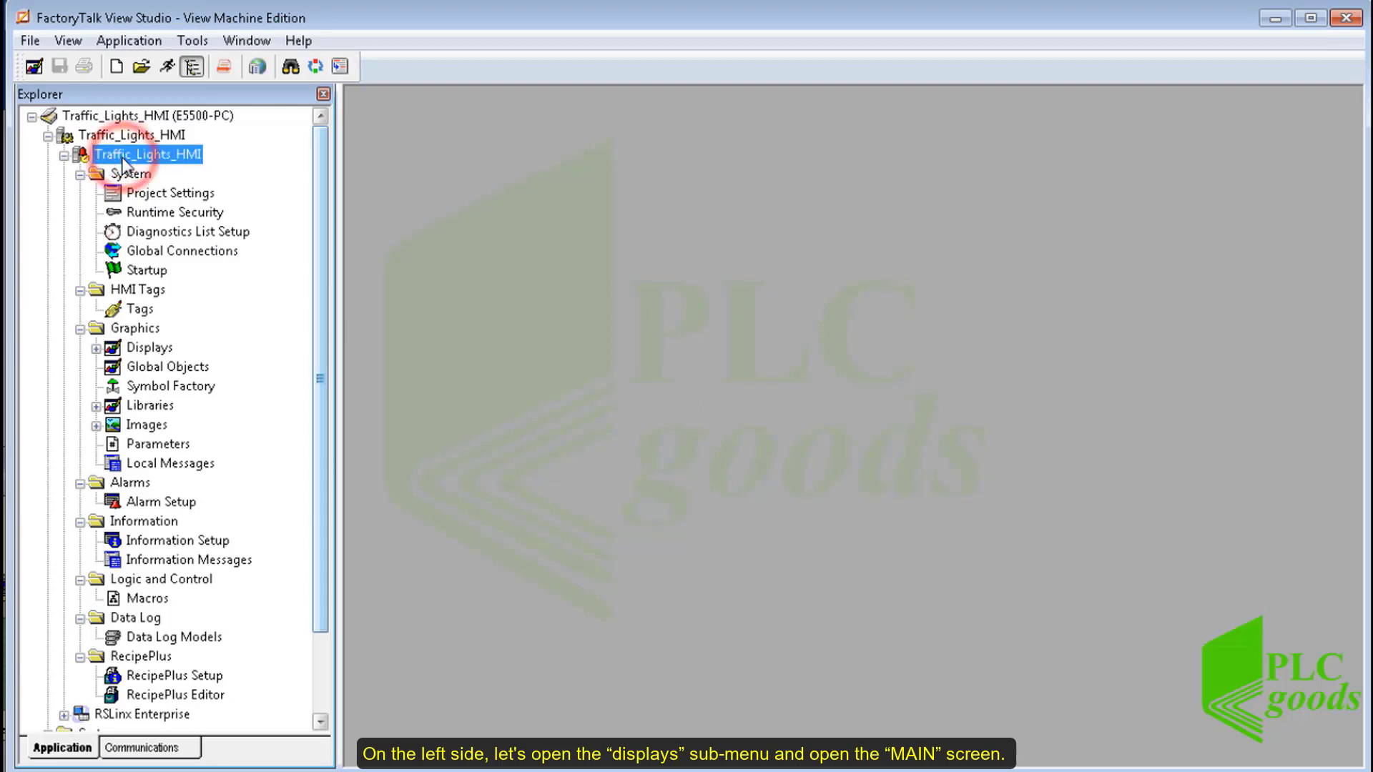
{"action": "left_click", "coordinate": [138, 309]}
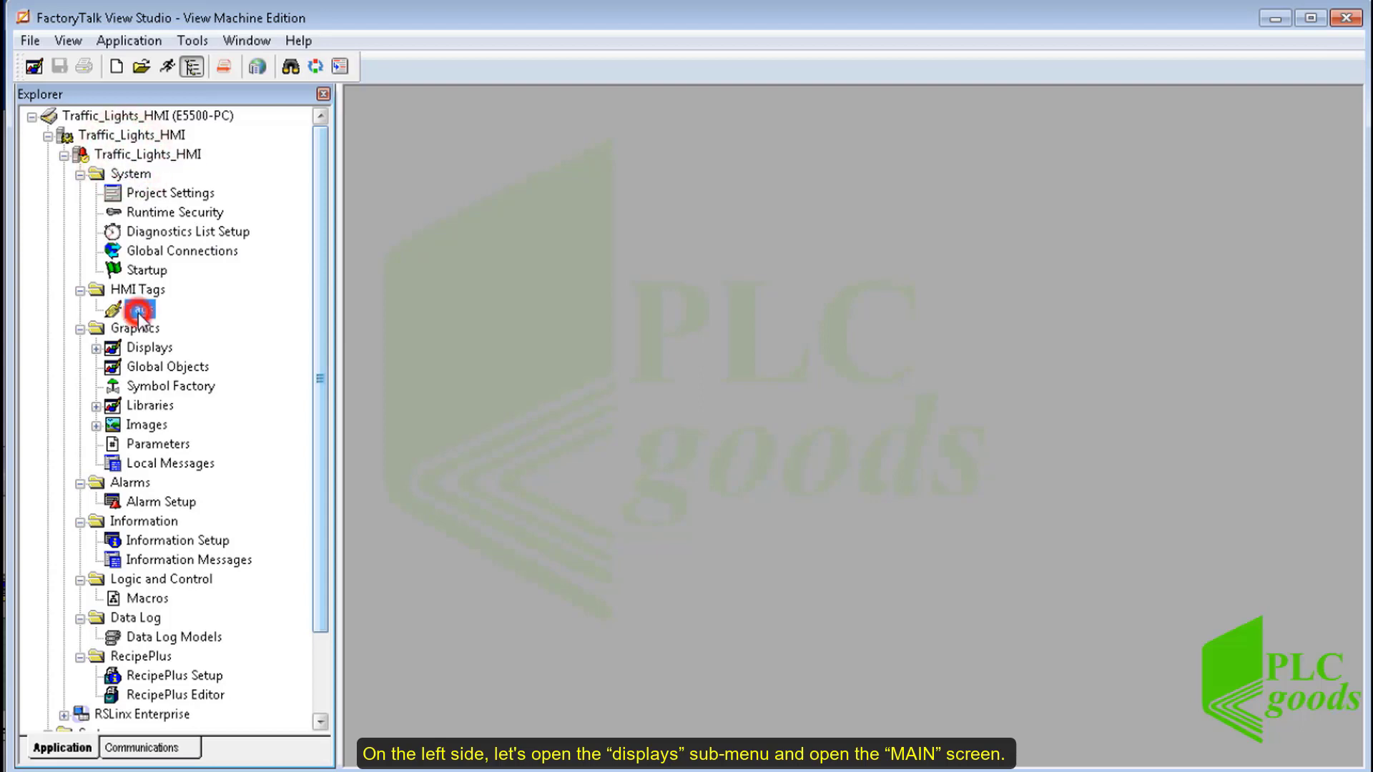
{"action": "left_click", "coordinate": [95, 349]}
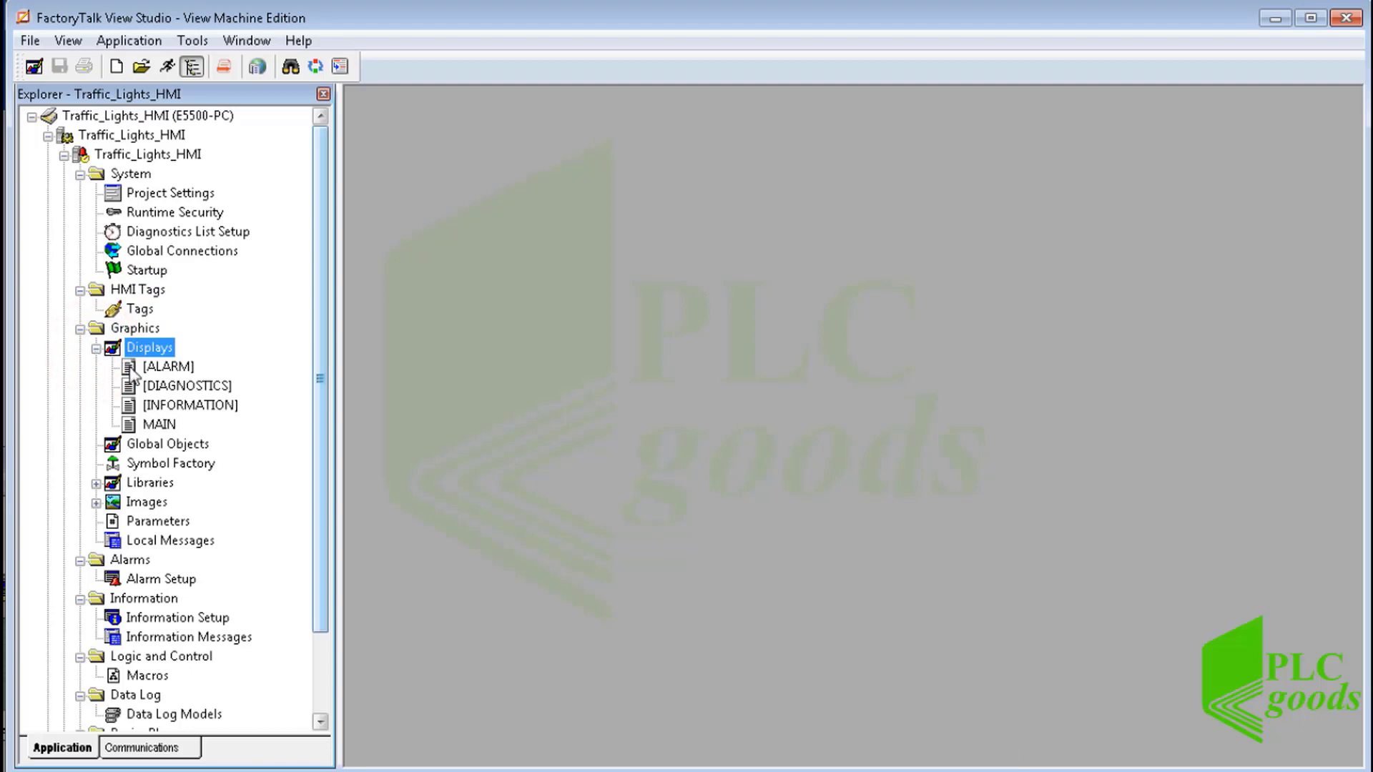
{"action": "double_click", "coordinate": [147, 425]}
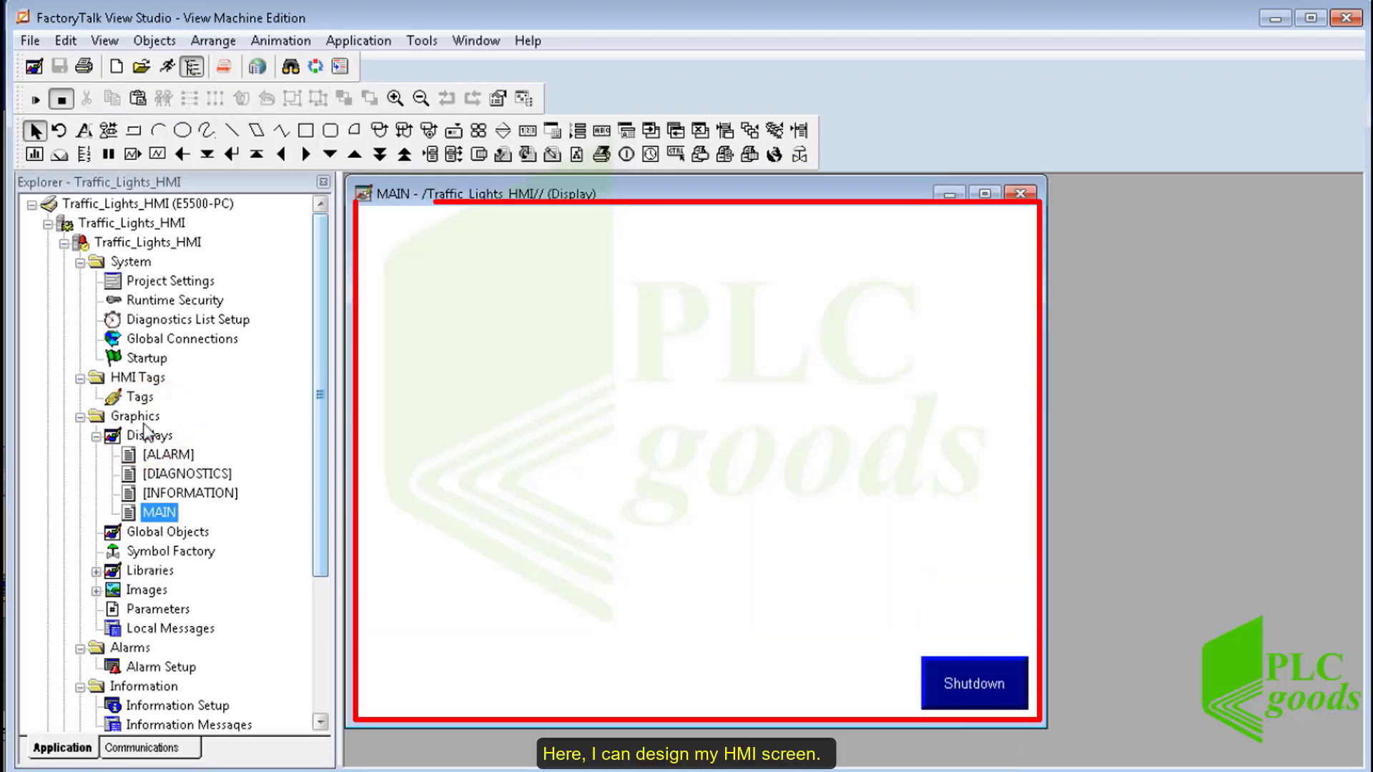
Draw a tall vertical rectangle and a wide horizontal rectangle crossing it on the MAIN display as the two streets.
{"action": "left_click", "coordinate": [306, 130]}
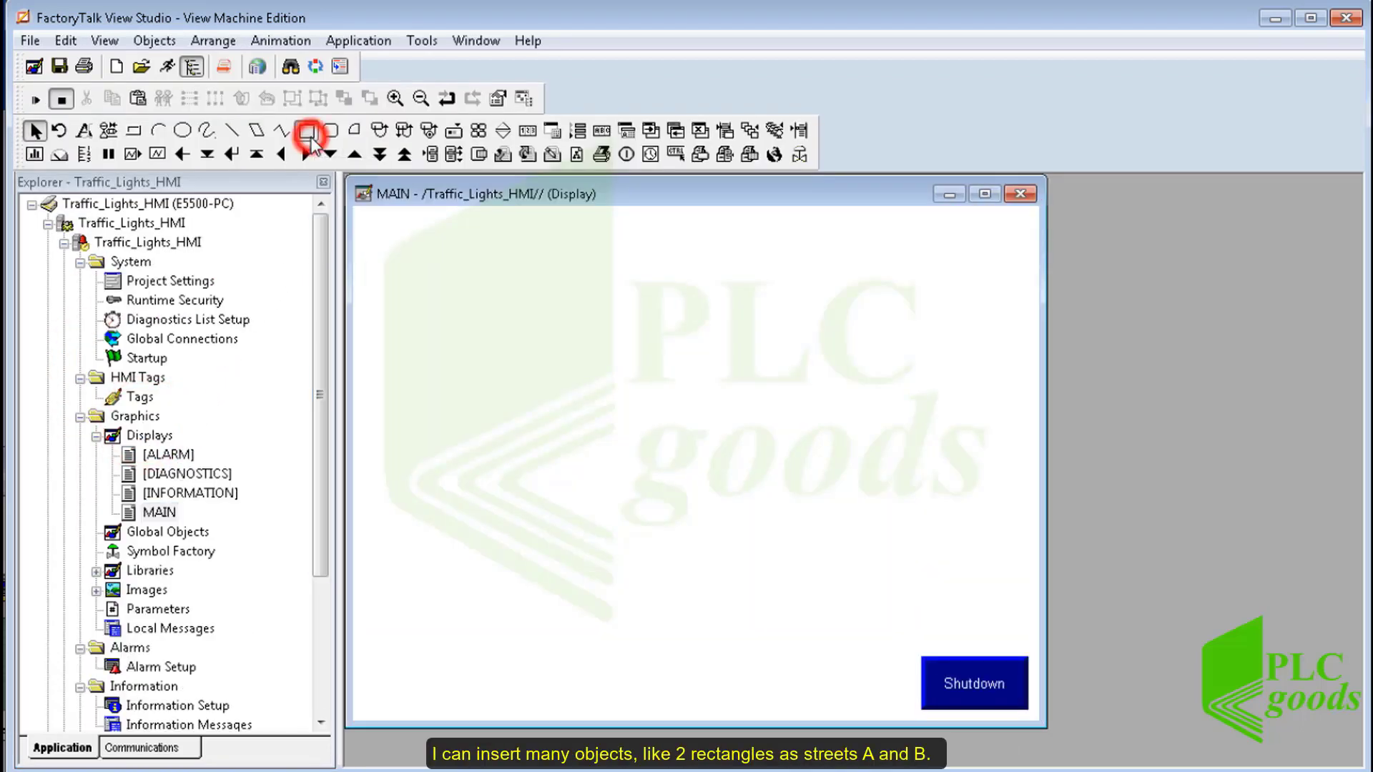
{"action": "left_click_drag", "start_coordinate": [694, 236], "coordinate": [598, 668]}
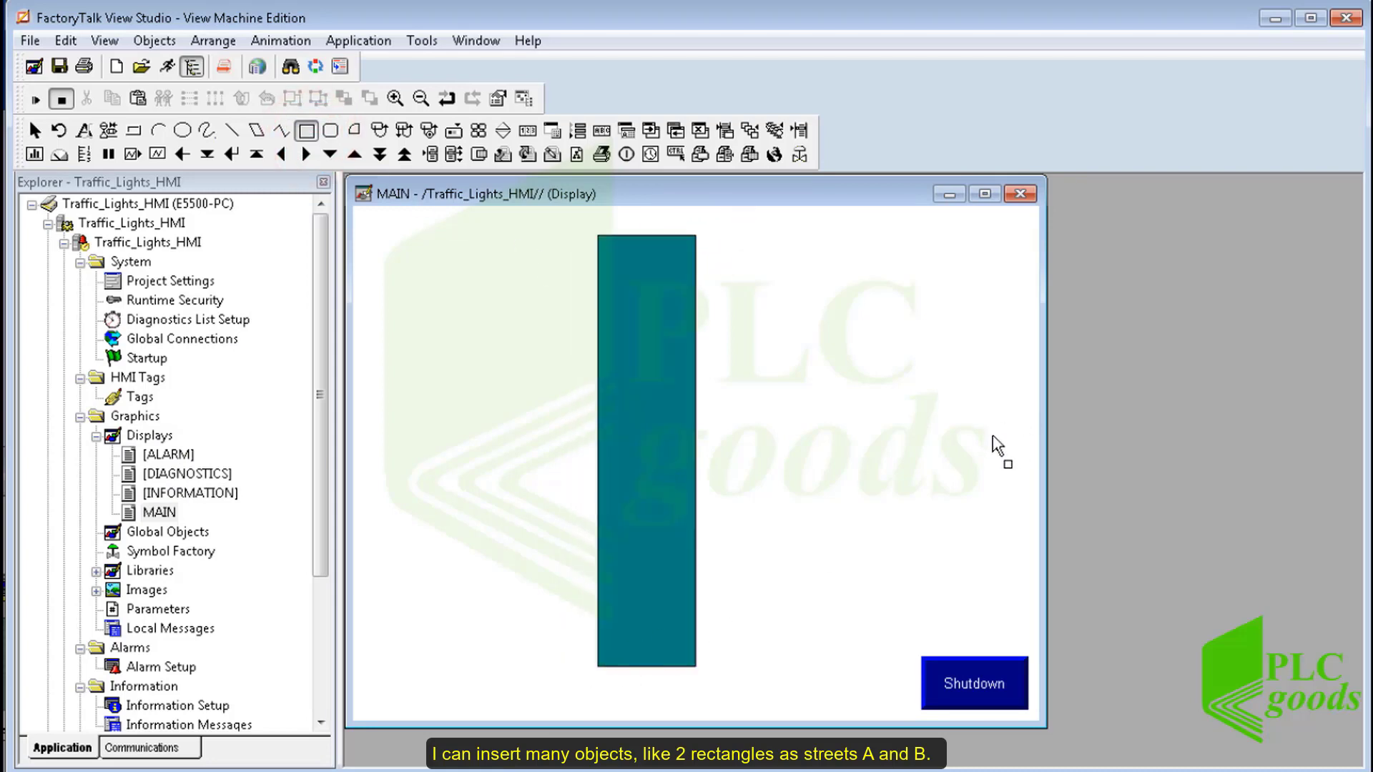
{"action": "left_click_drag", "start_coordinate": [994, 431], "coordinate": [357, 513]}
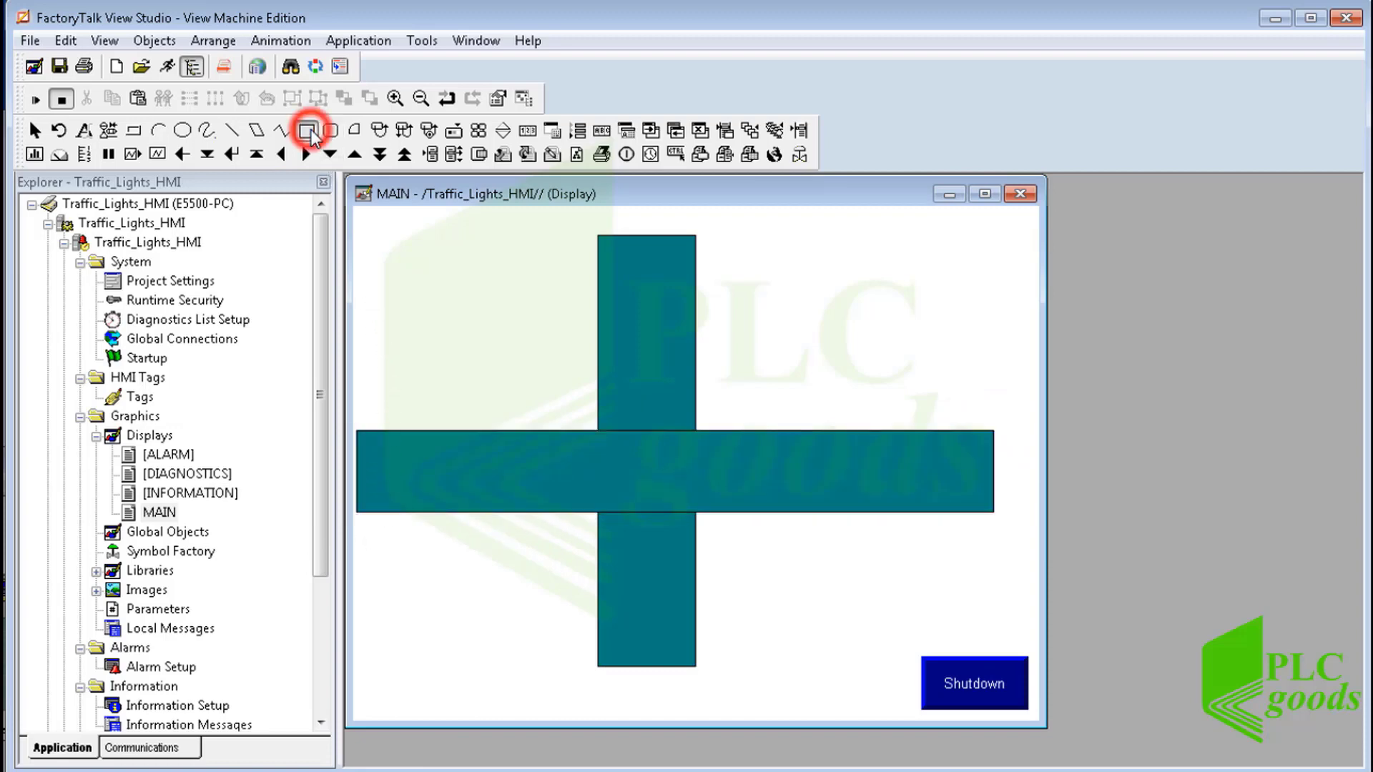
Draw a narrow vertical rectangle across the horizontal street just left of the crossing, and set its fore and back colors to white.
{"action": "left_click_drag", "start_coordinate": [587, 439], "coordinate": [576, 511]}
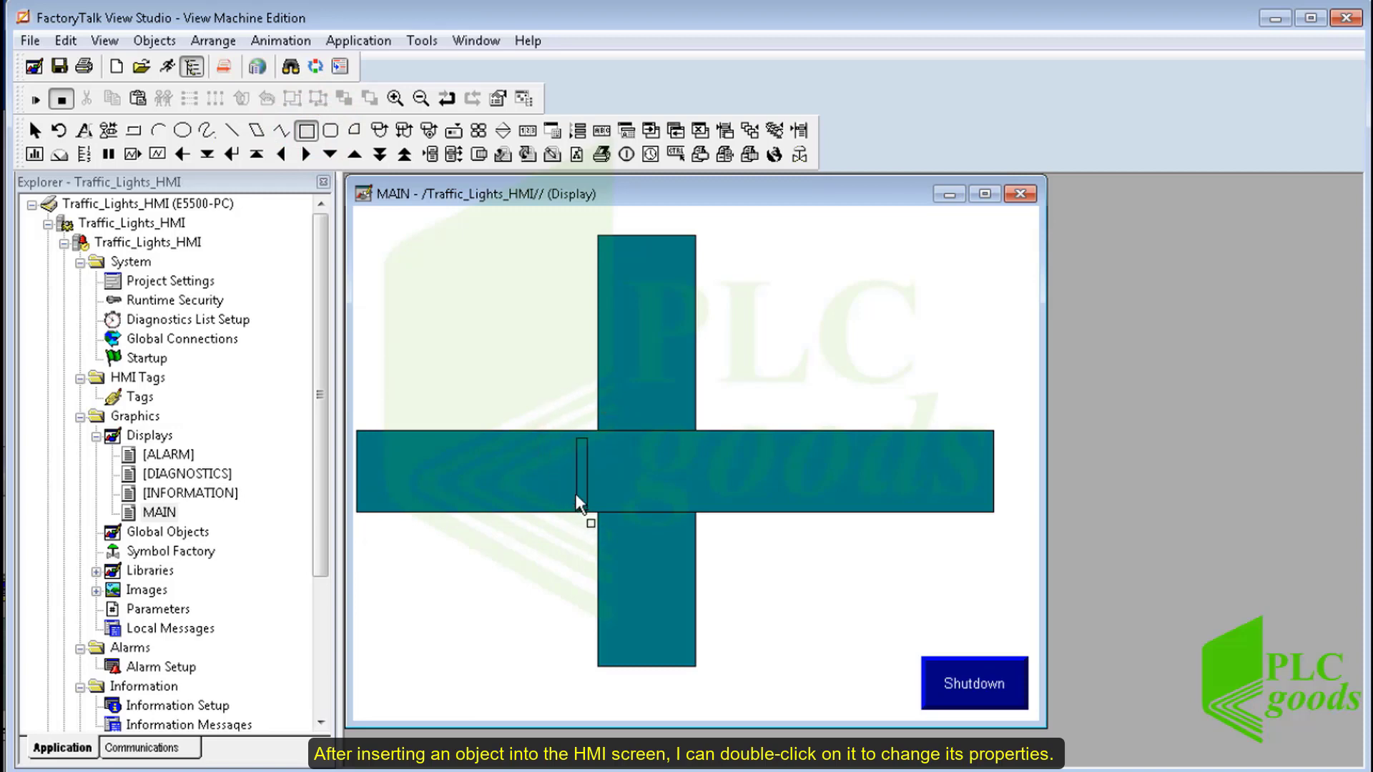
{"action": "double_click", "coordinate": [582, 487]}
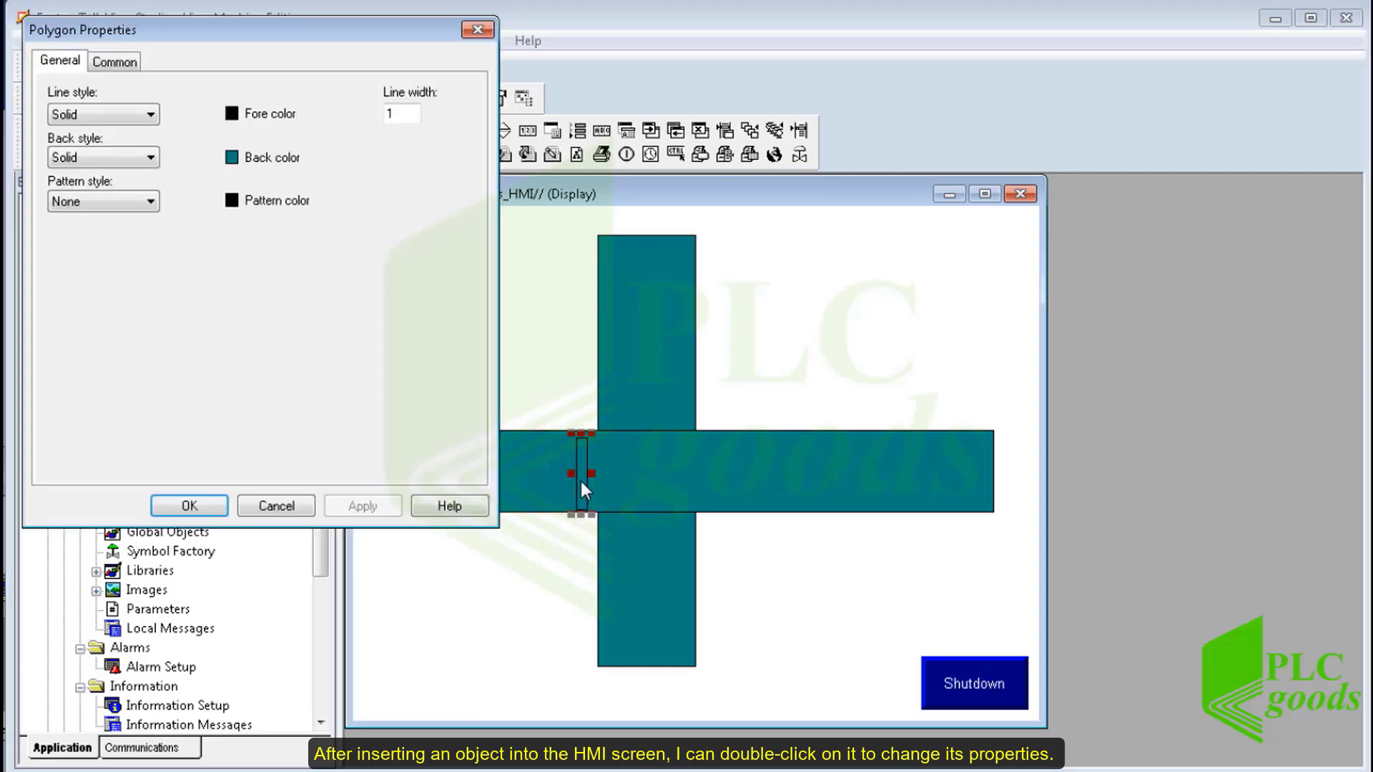
{"action": "left_click", "coordinate": [233, 114]}
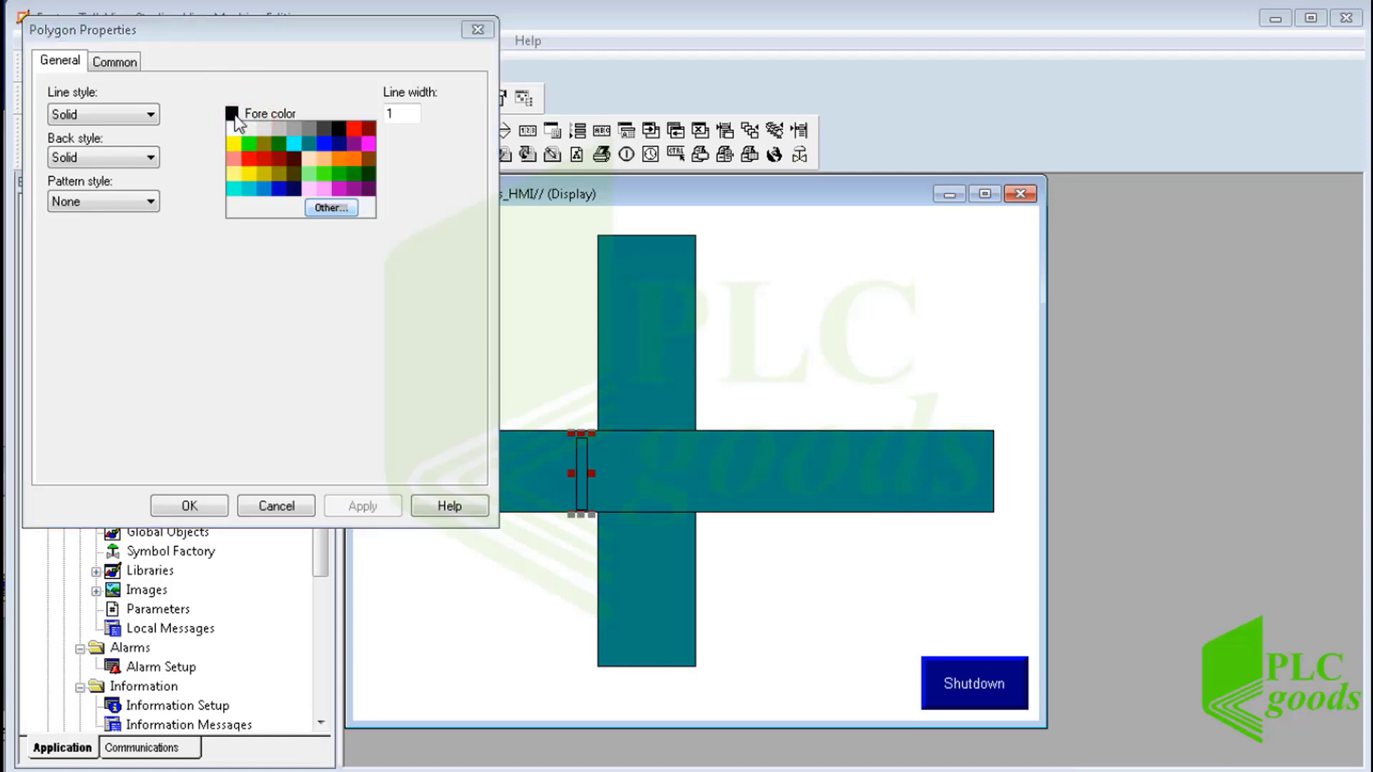
{"action": "left_click", "coordinate": [238, 128]}
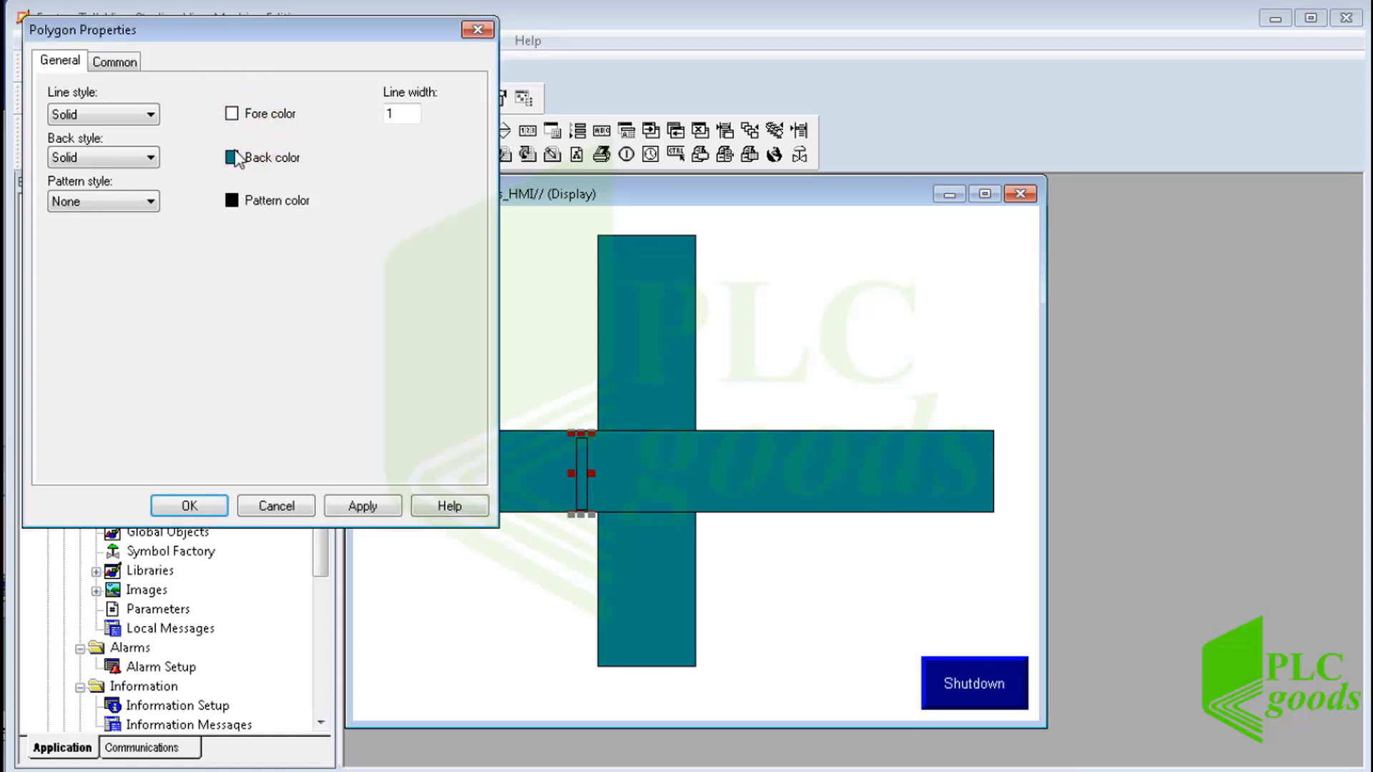
{"action": "left_click", "coordinate": [235, 156]}
{"action": "left_click", "coordinate": [233, 170]}
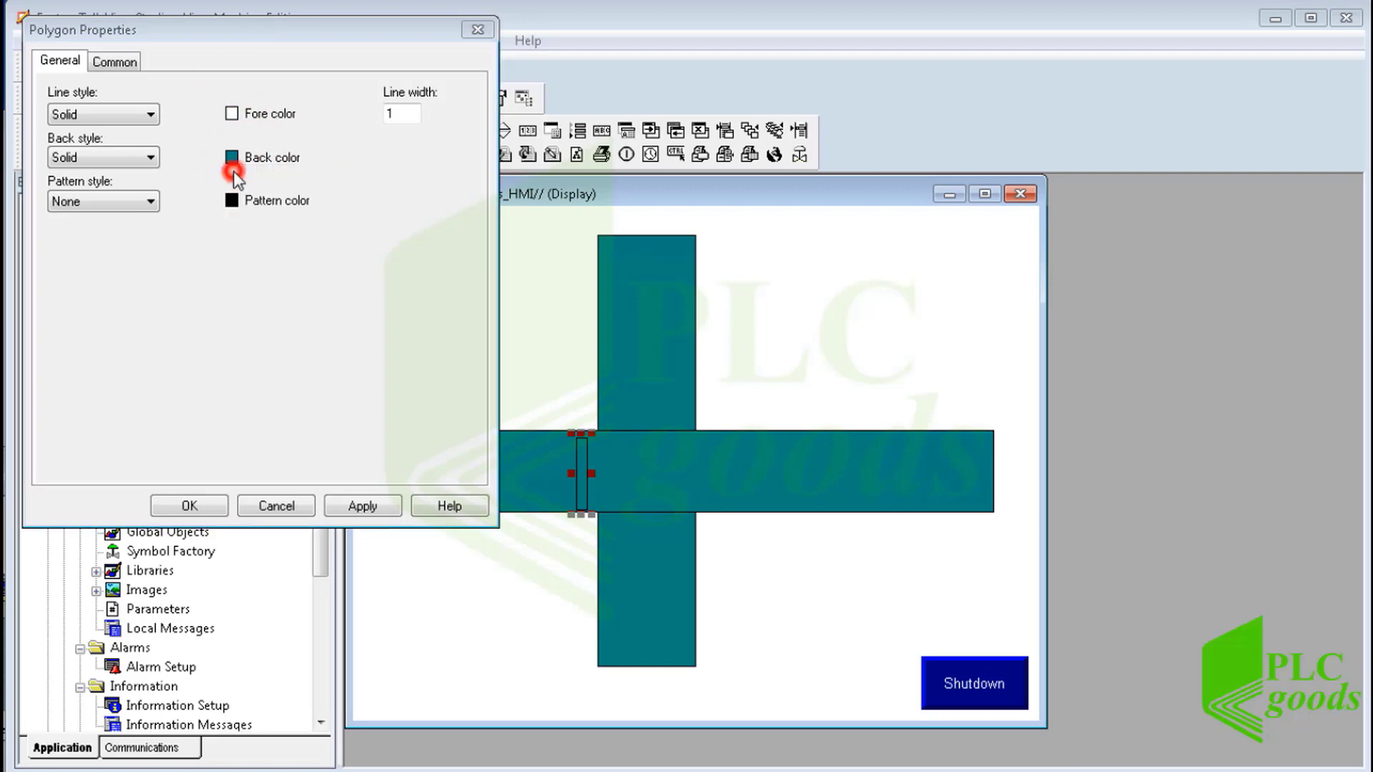
{"action": "left_click", "coordinate": [189, 506]}
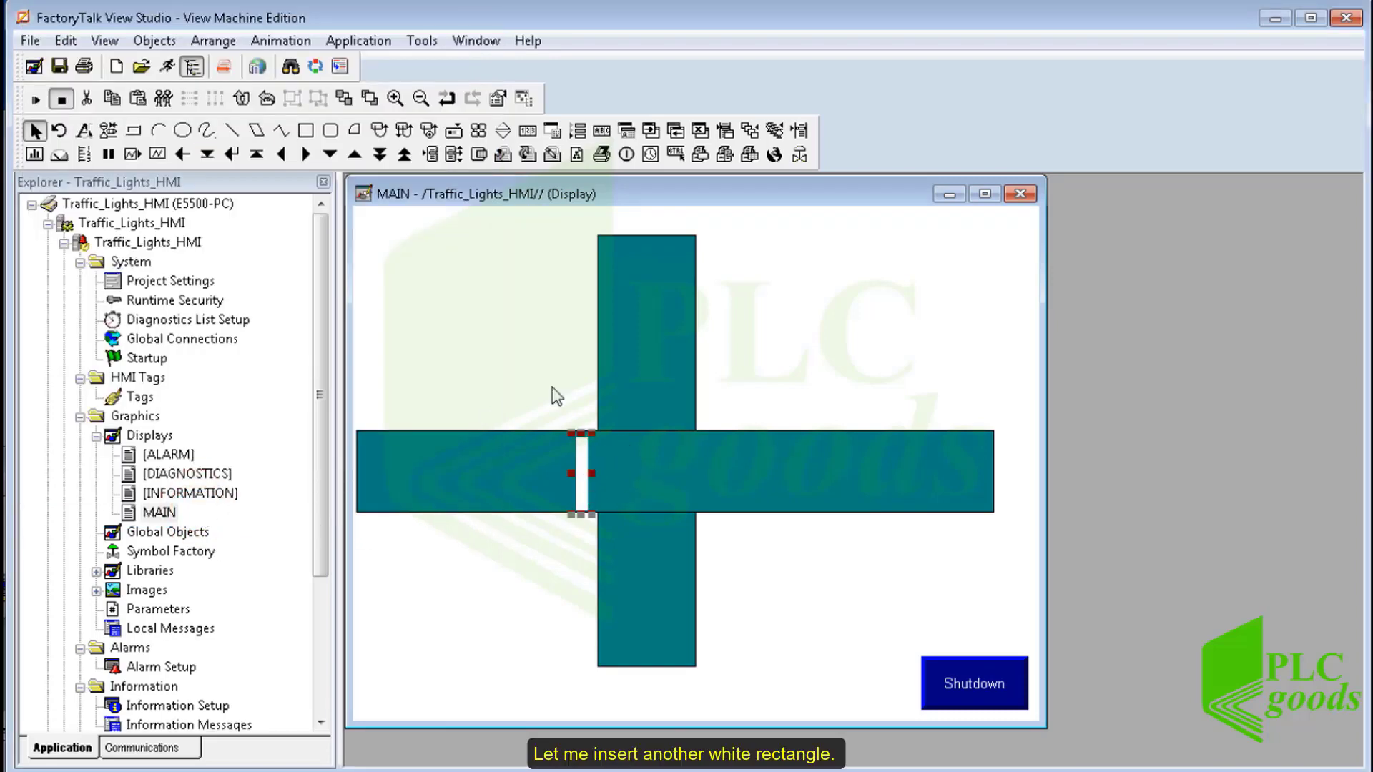
Draw a thin horizontal rectangle across the vertical street just below the crossing, and set its fore and back colors to white.
{"action": "left_click", "coordinate": [307, 130]}
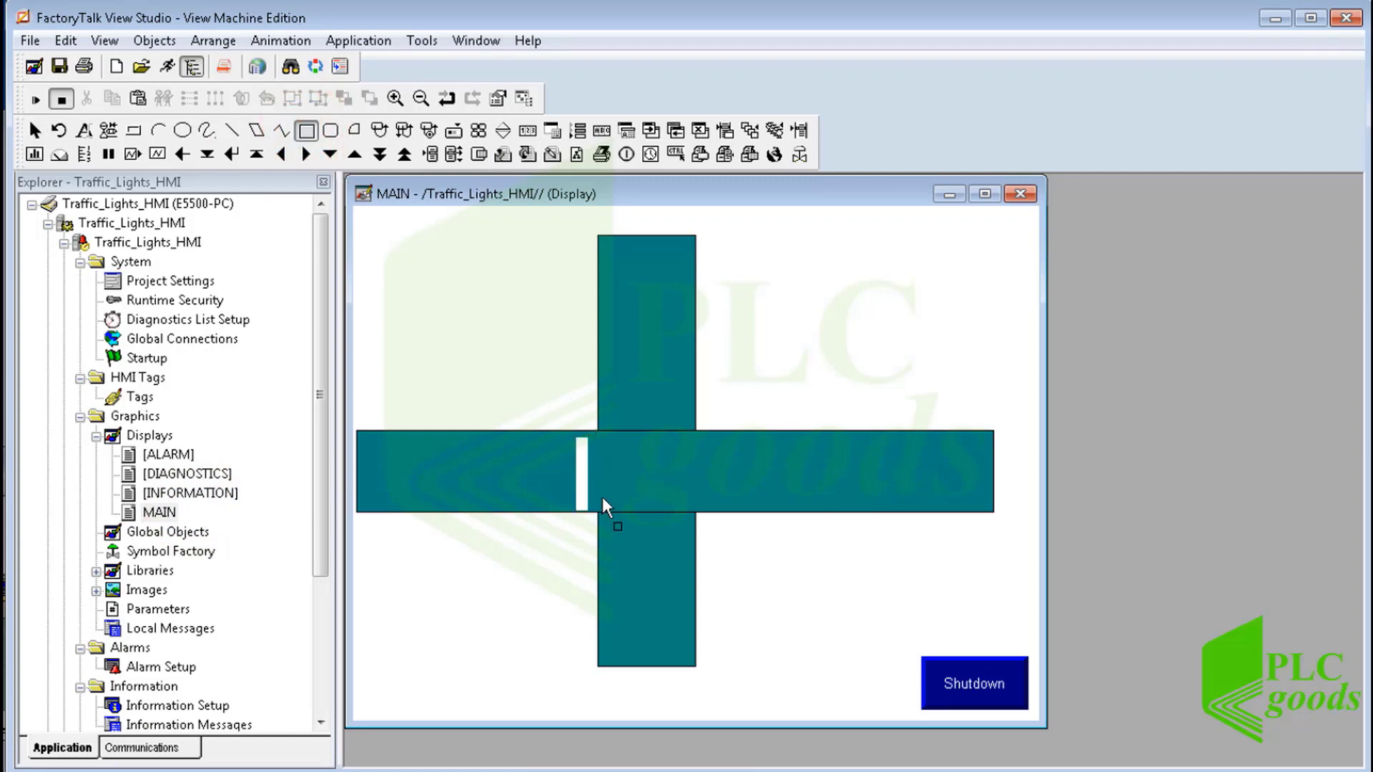
{"action": "left_click_drag", "start_coordinate": [606, 518], "coordinate": [691, 530]}
{"action": "double_click", "coordinate": [653, 522]}
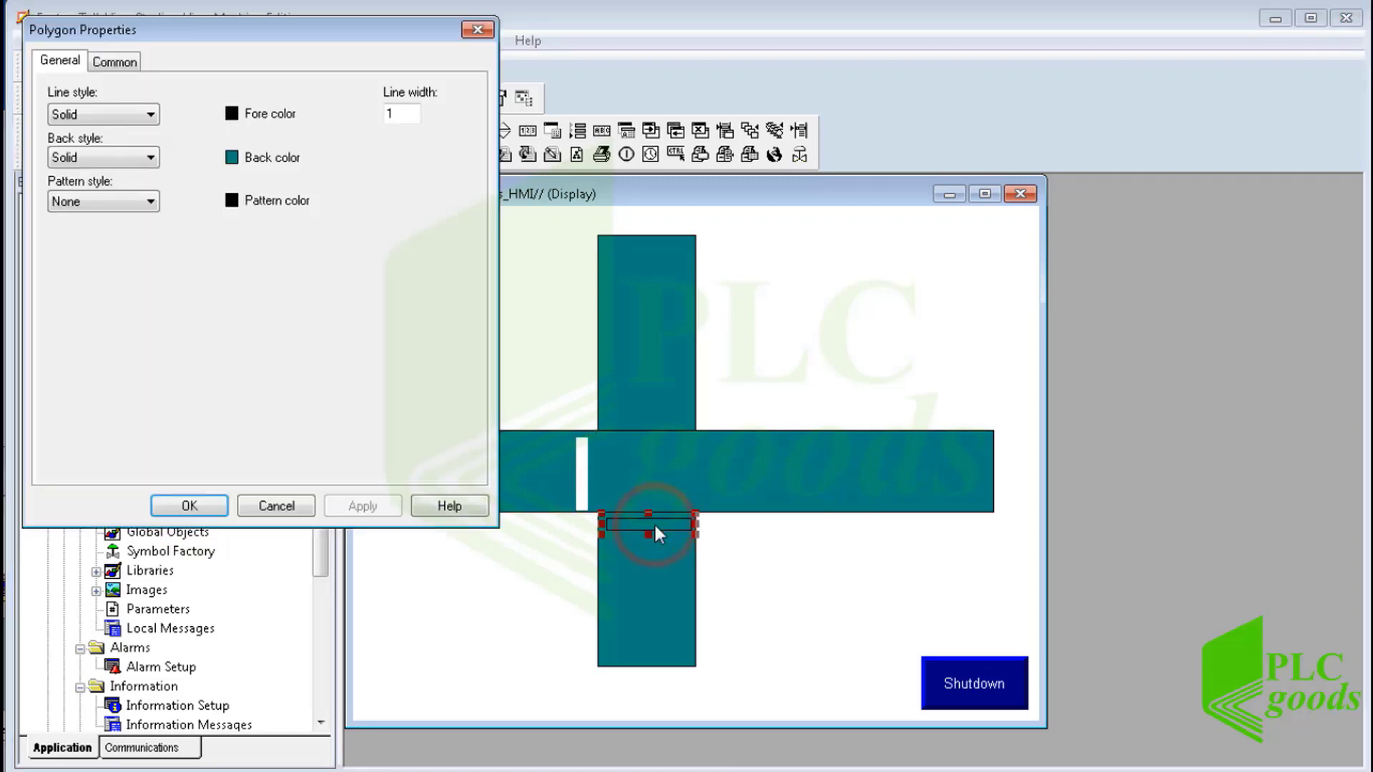
{"action": "left_click", "coordinate": [232, 115]}
{"action": "left_click", "coordinate": [231, 132]}
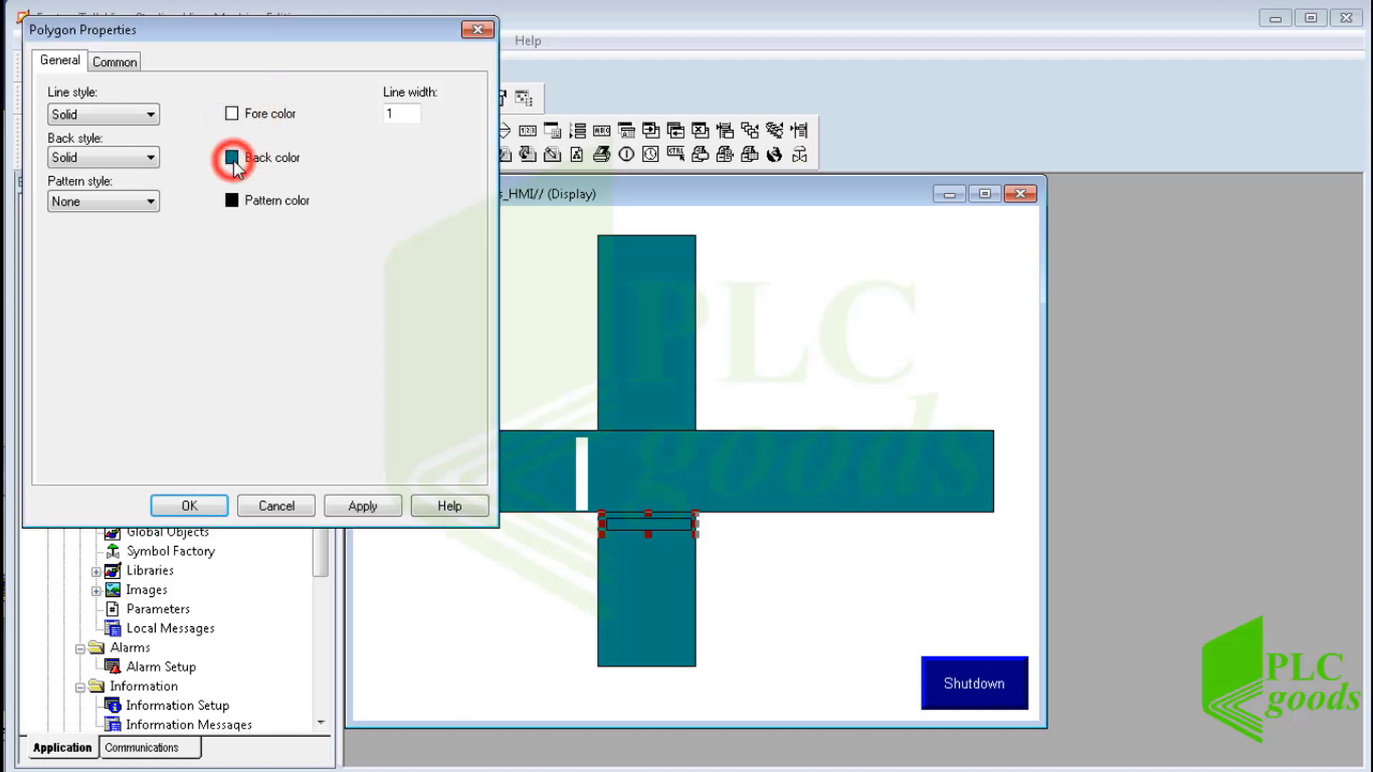
{"action": "left_click", "coordinate": [233, 160]}
{"action": "left_click", "coordinate": [234, 173]}
{"action": "left_click", "coordinate": [190, 506]}
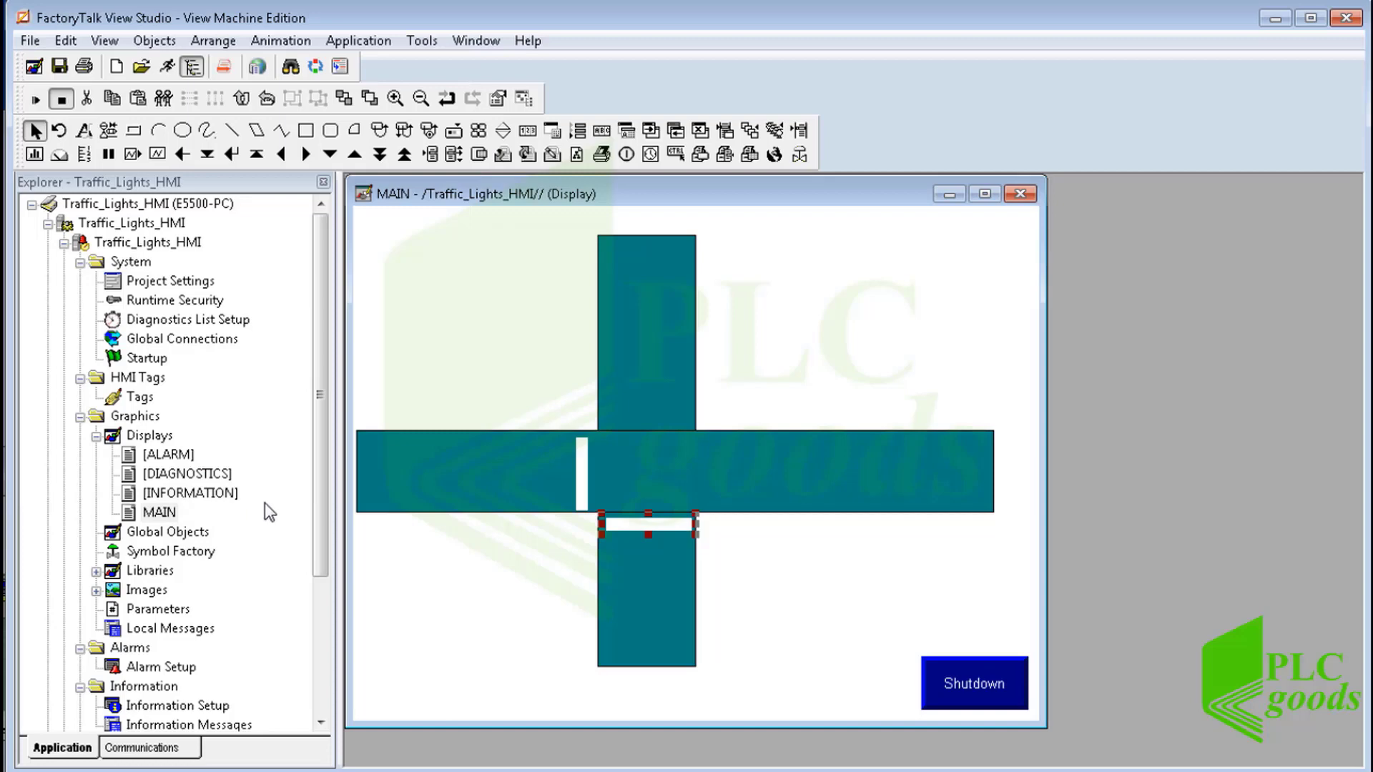
Set the line style of the horizontal street rectangle to None.
{"action": "double_click", "coordinate": [376, 439]}
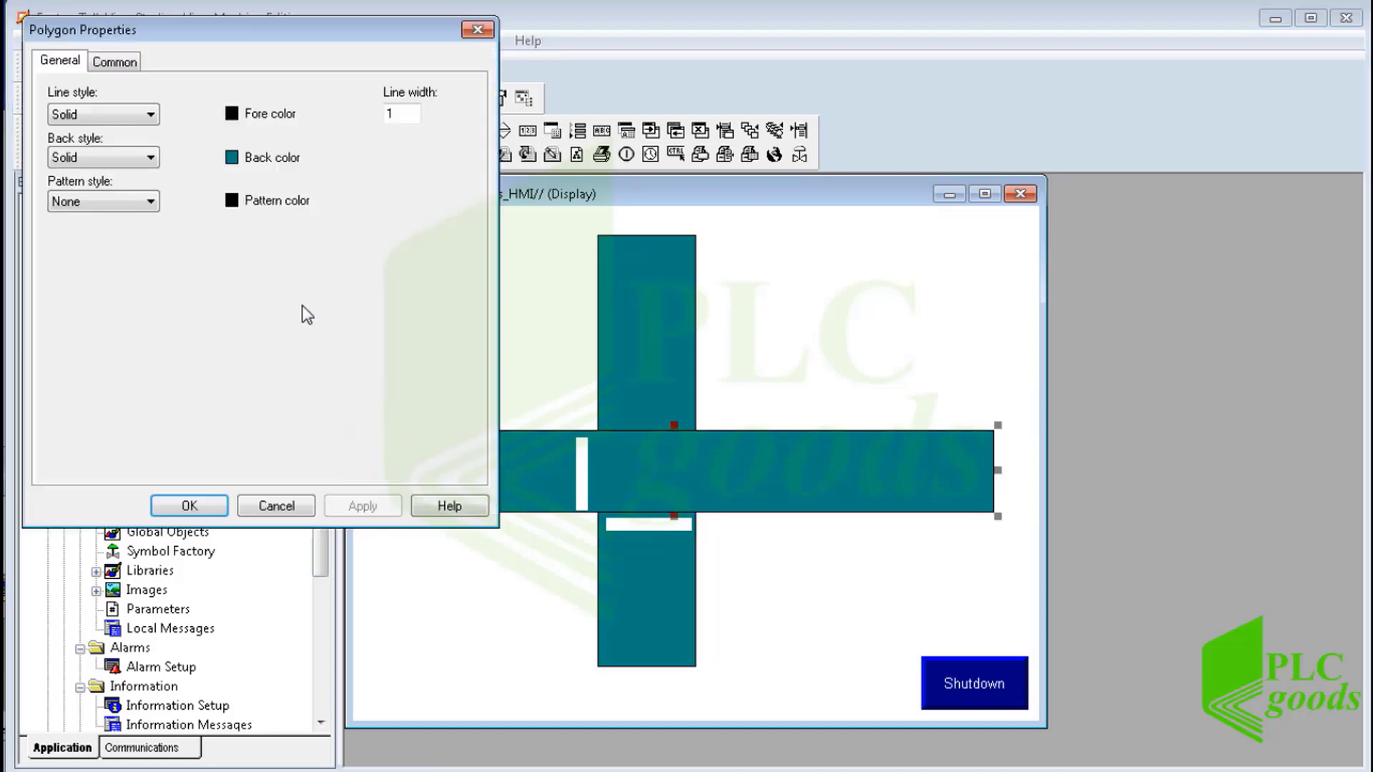
{"action": "left_click", "coordinate": [153, 115]}
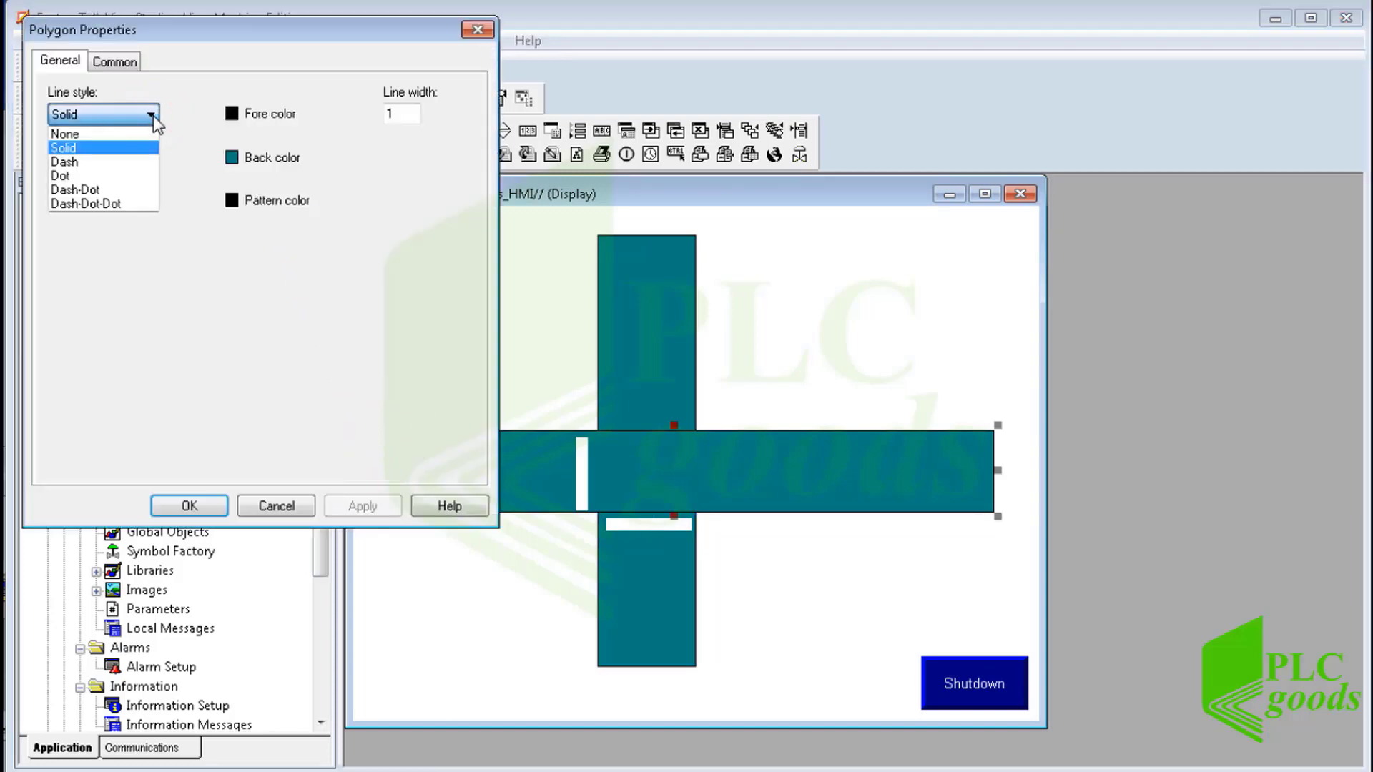
{"action": "left_click", "coordinate": [123, 132]}
{"action": "left_click", "coordinate": [190, 506]}
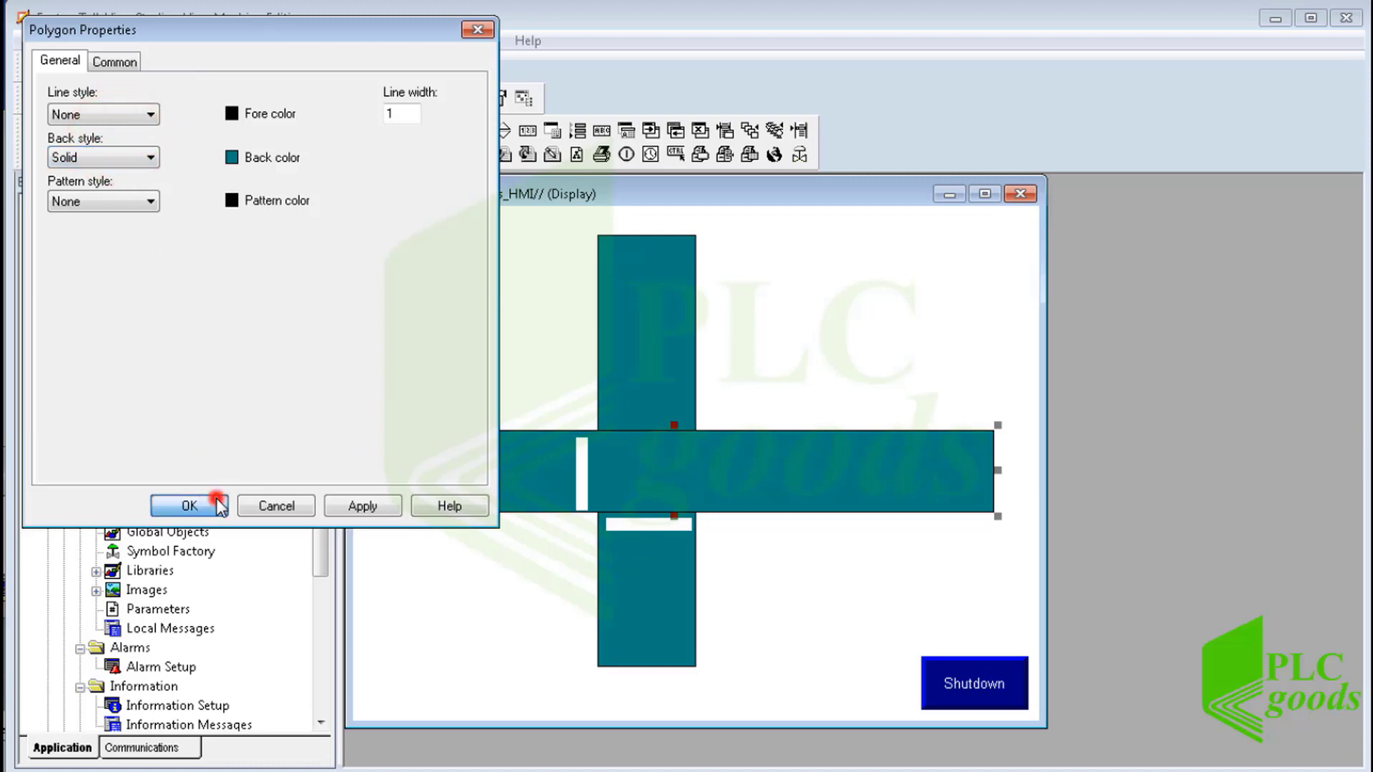
Open the RSLinx Enterprise communication setup and create a new runtime configuration.
{"action": "left_click_drag", "start_coordinate": [324, 484], "coordinate": [327, 641]}
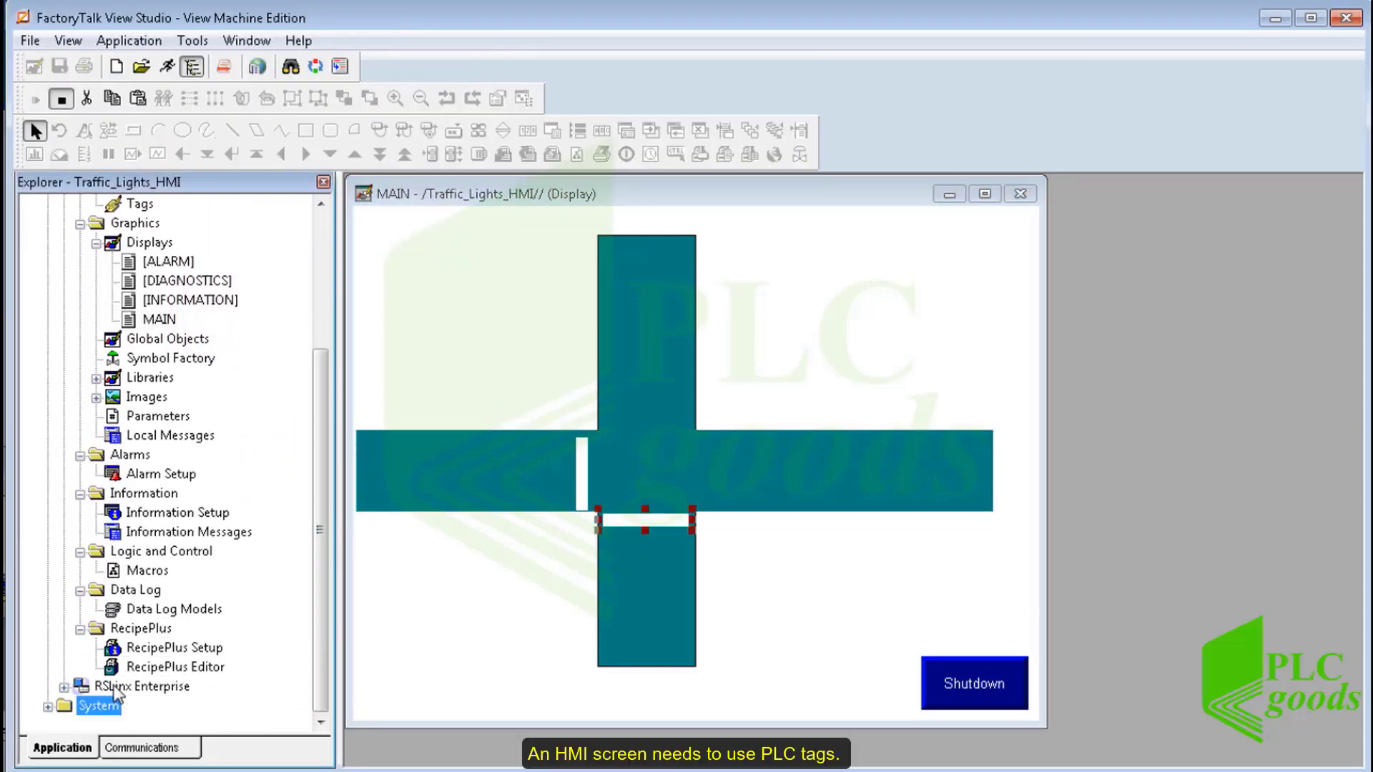
{"action": "left_click", "coordinate": [141, 687]}
{"action": "left_click", "coordinate": [63, 687]}
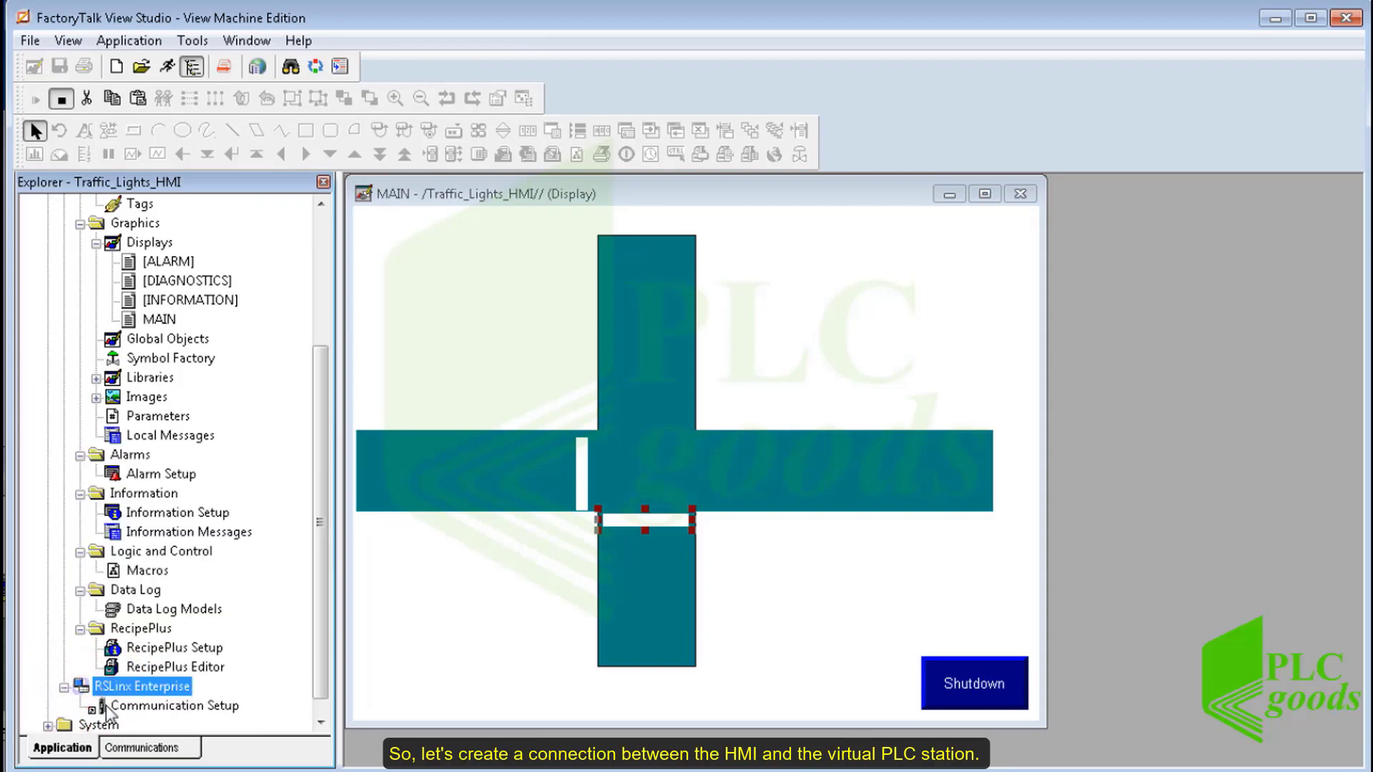
{"action": "double_click", "coordinate": [185, 708]}
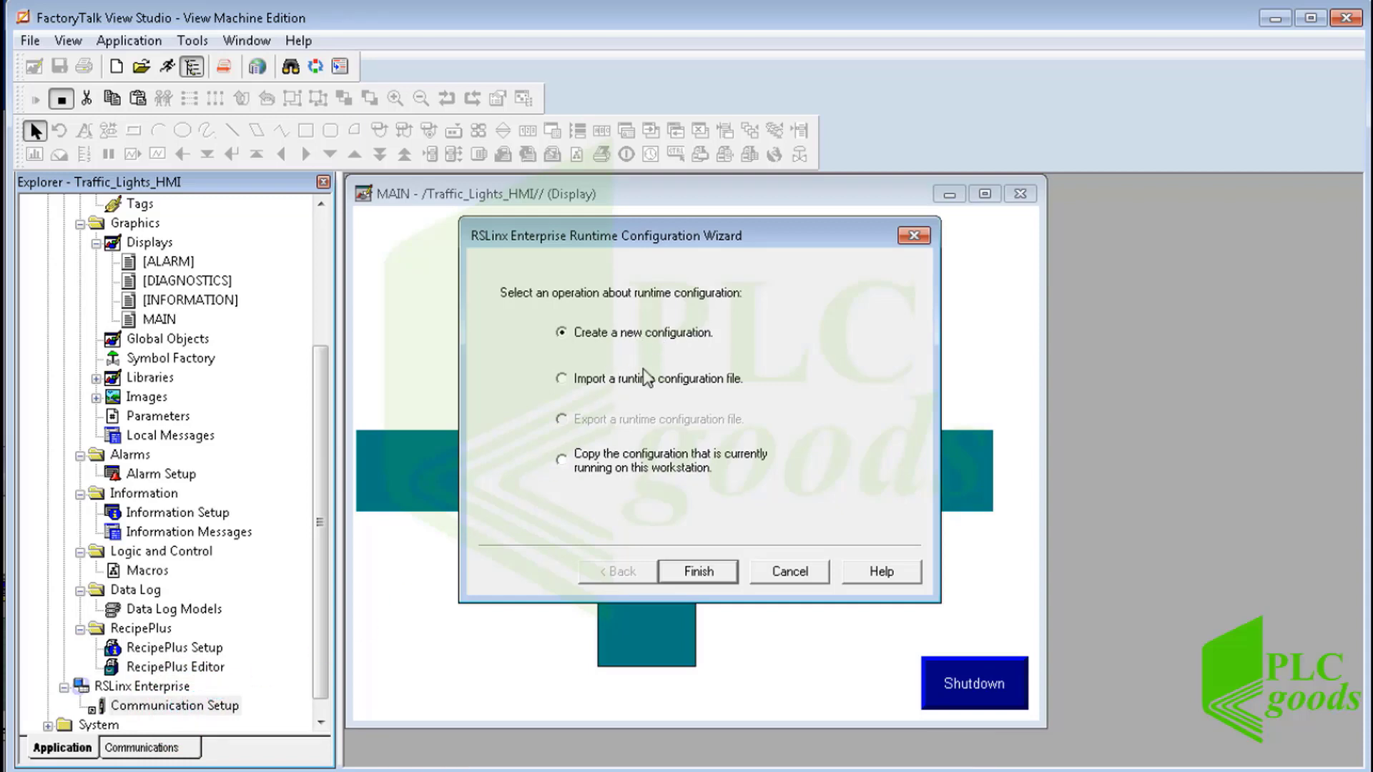
{"action": "left_click", "coordinate": [689, 572]}
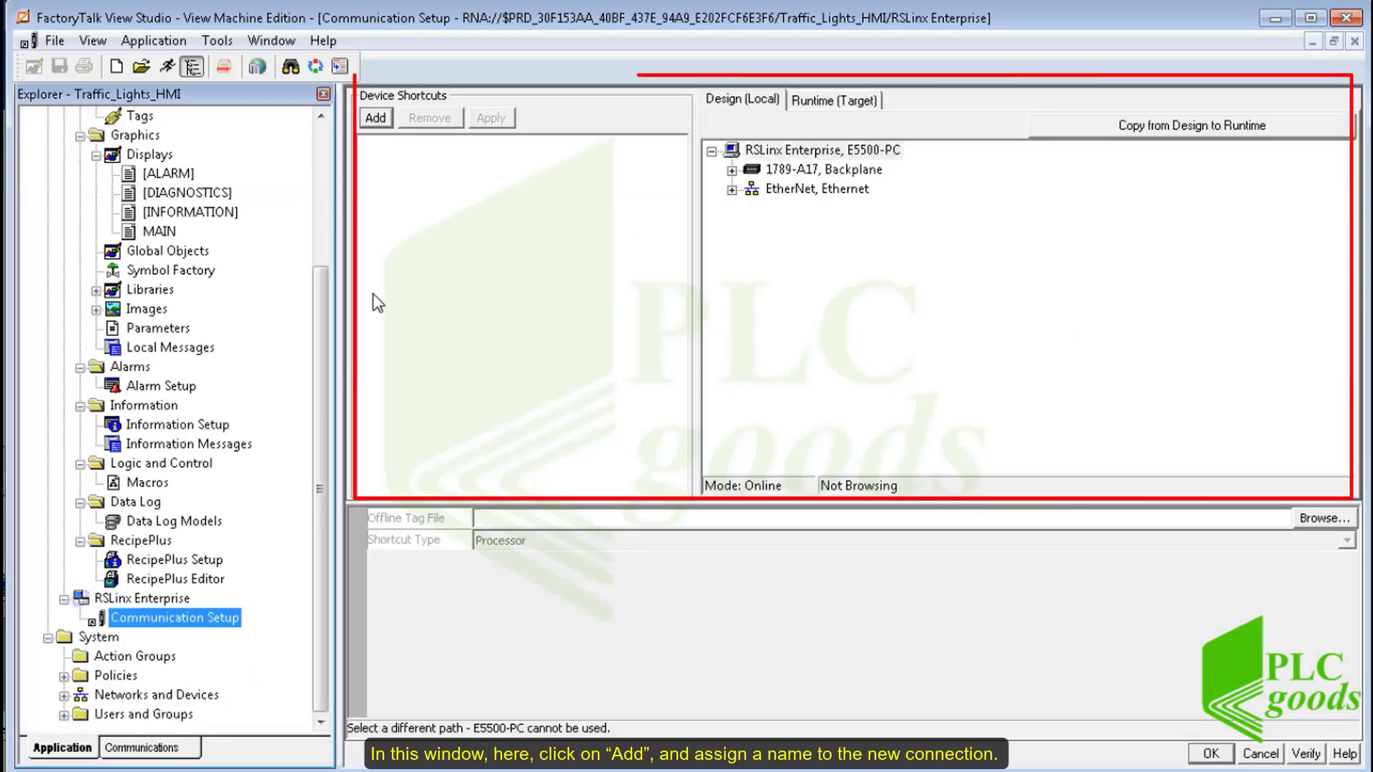
Add a device shortcut named Virtula_PLC_Connection.
{"action": "left_click", "coordinate": [375, 118]}
{"action": "type", "text": "Vasula_"}
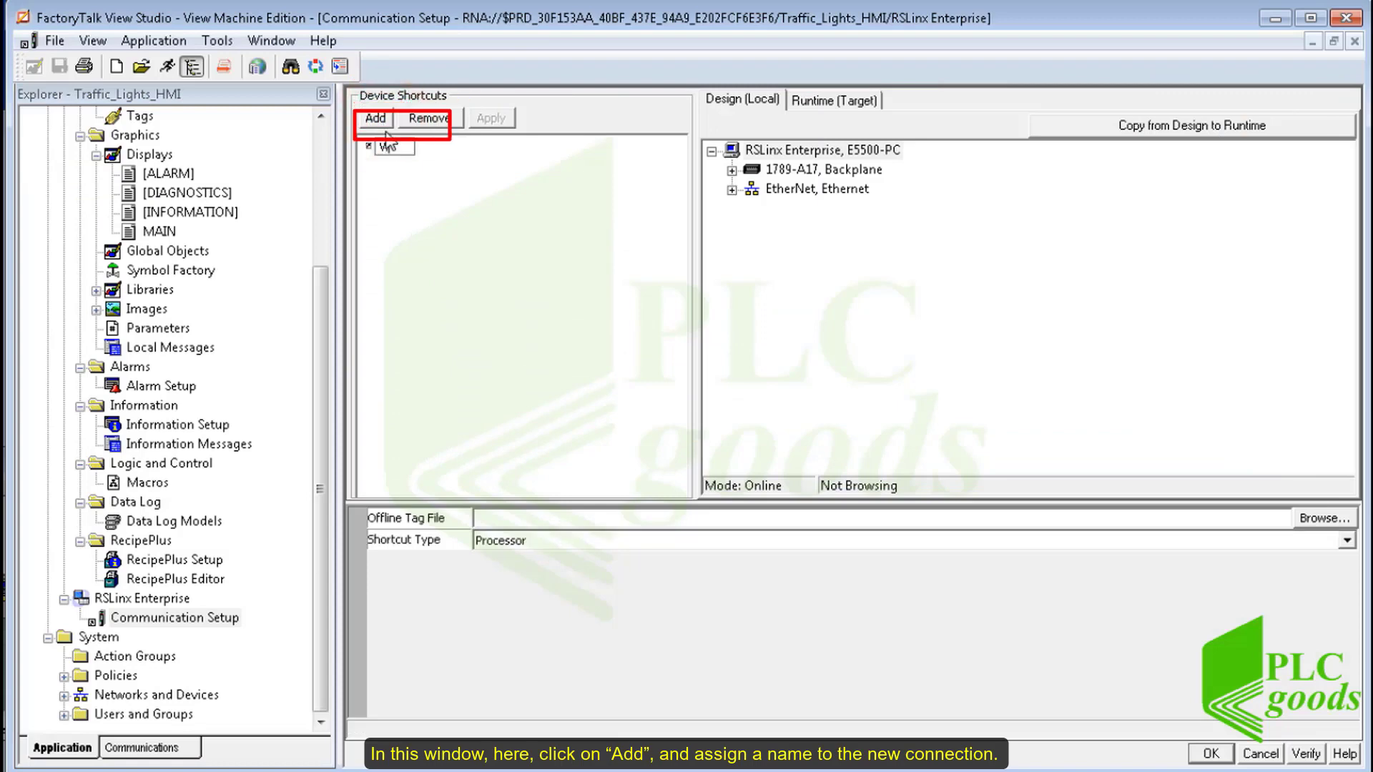
{"action": "type", "text": "PLC_Co"}
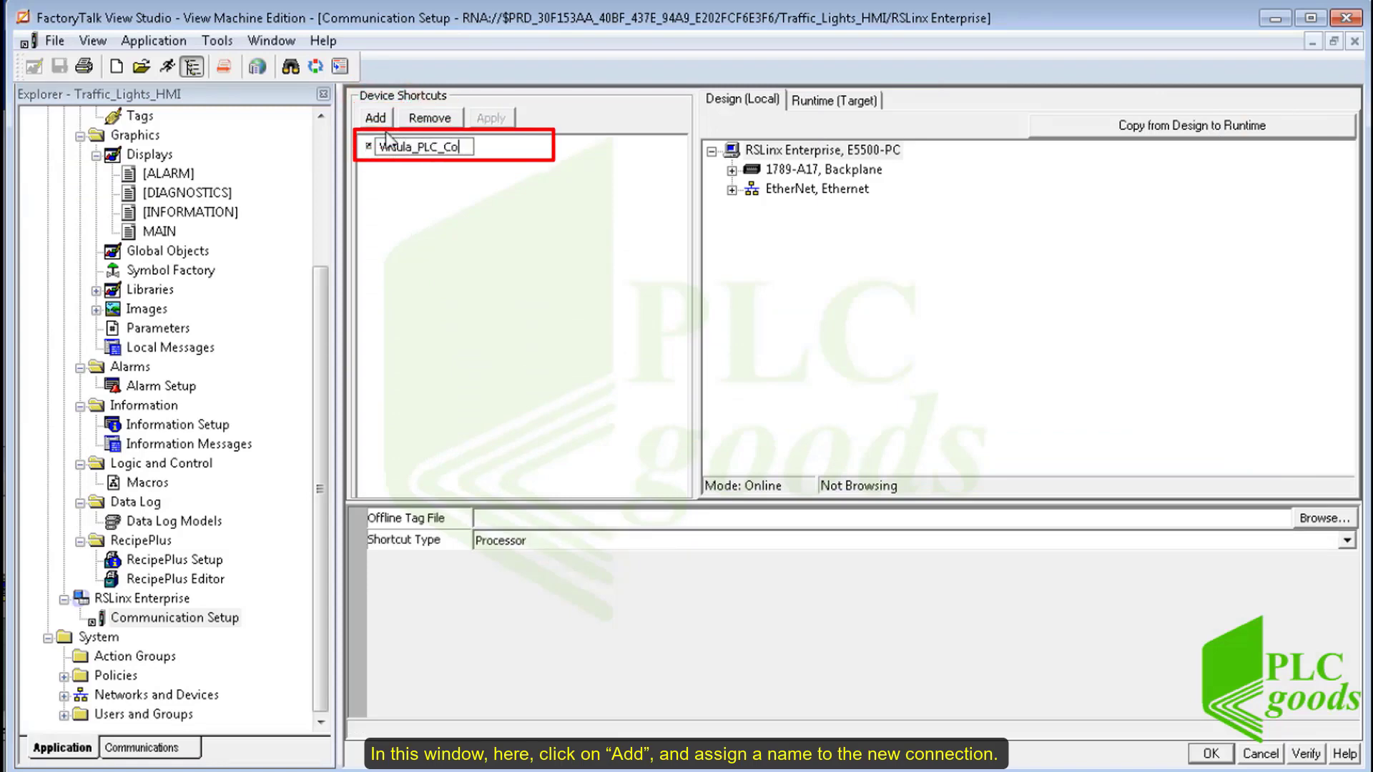
{"action": "type", "text": "nnection"}
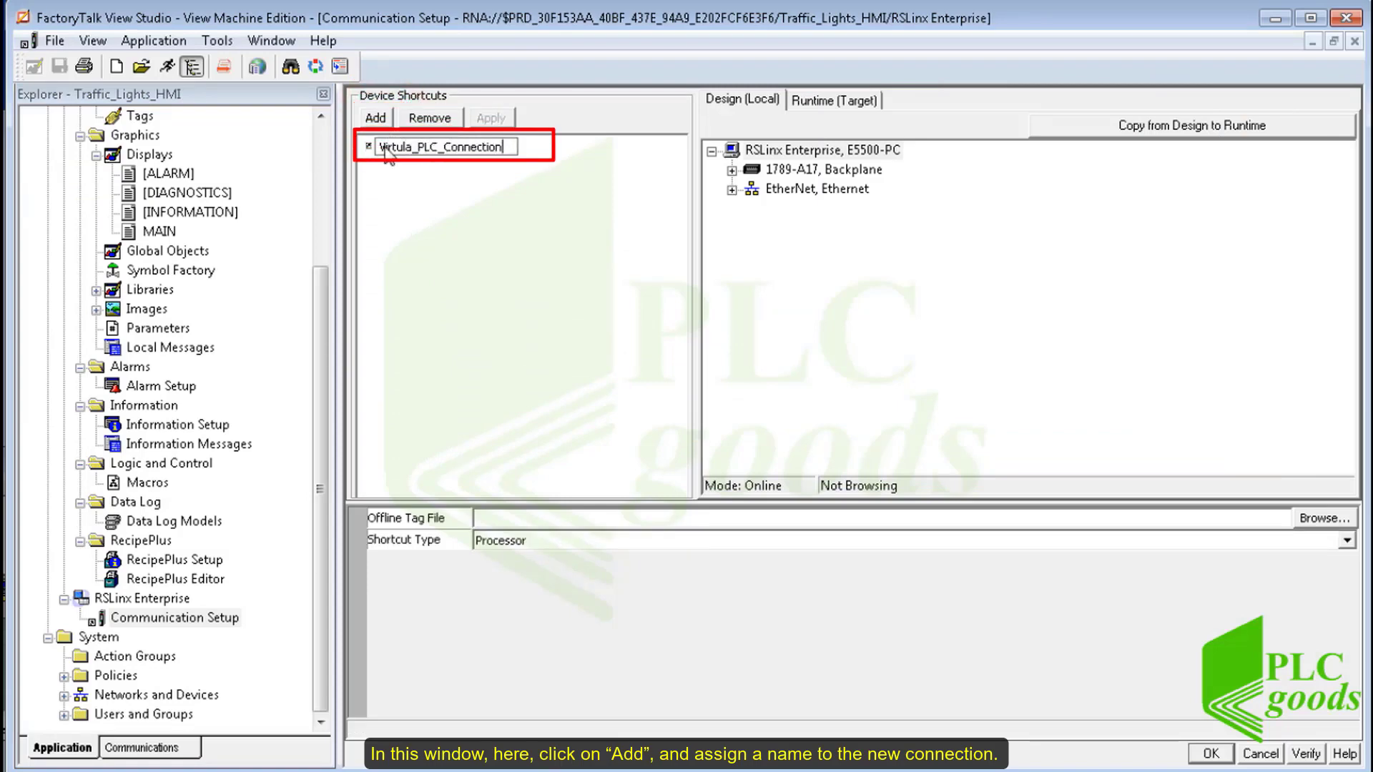
{"action": "left_click", "coordinate": [436, 176]}
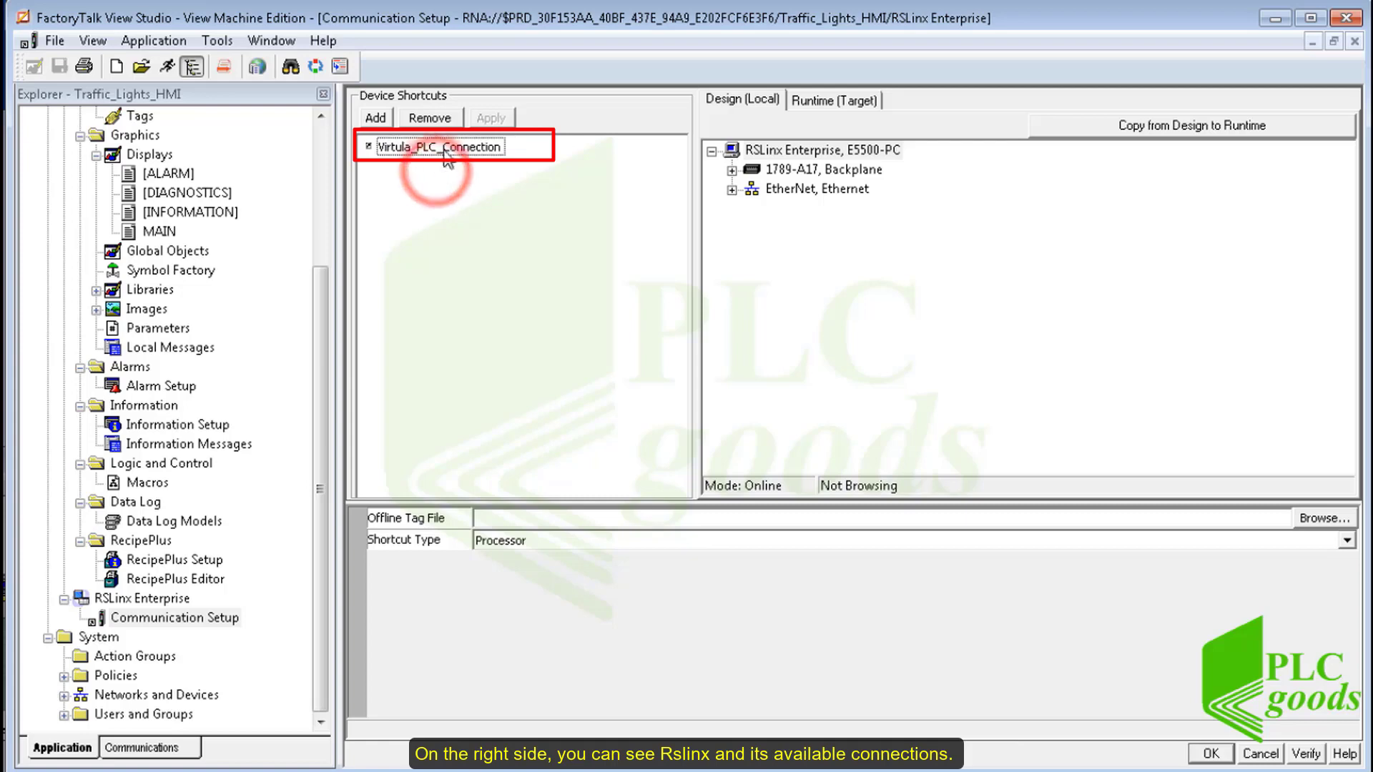
Assign the RSLogix 5000 Emulator (Project16) in backplane slot 2 to the shortcut, apply the path change and close the communication setup.
{"action": "double_click", "coordinate": [737, 172]}
{"action": "left_click", "coordinate": [794, 208]}
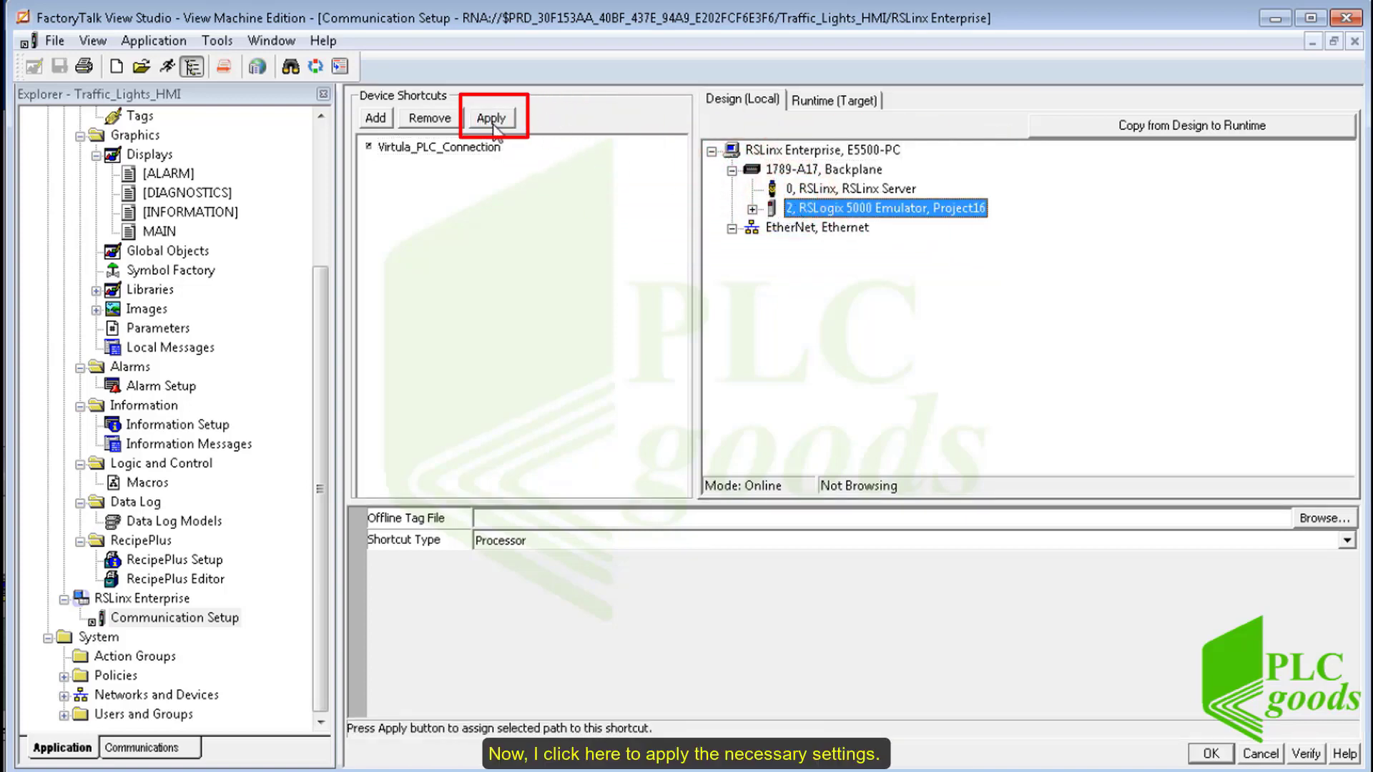
{"action": "left_click", "coordinate": [496, 122]}
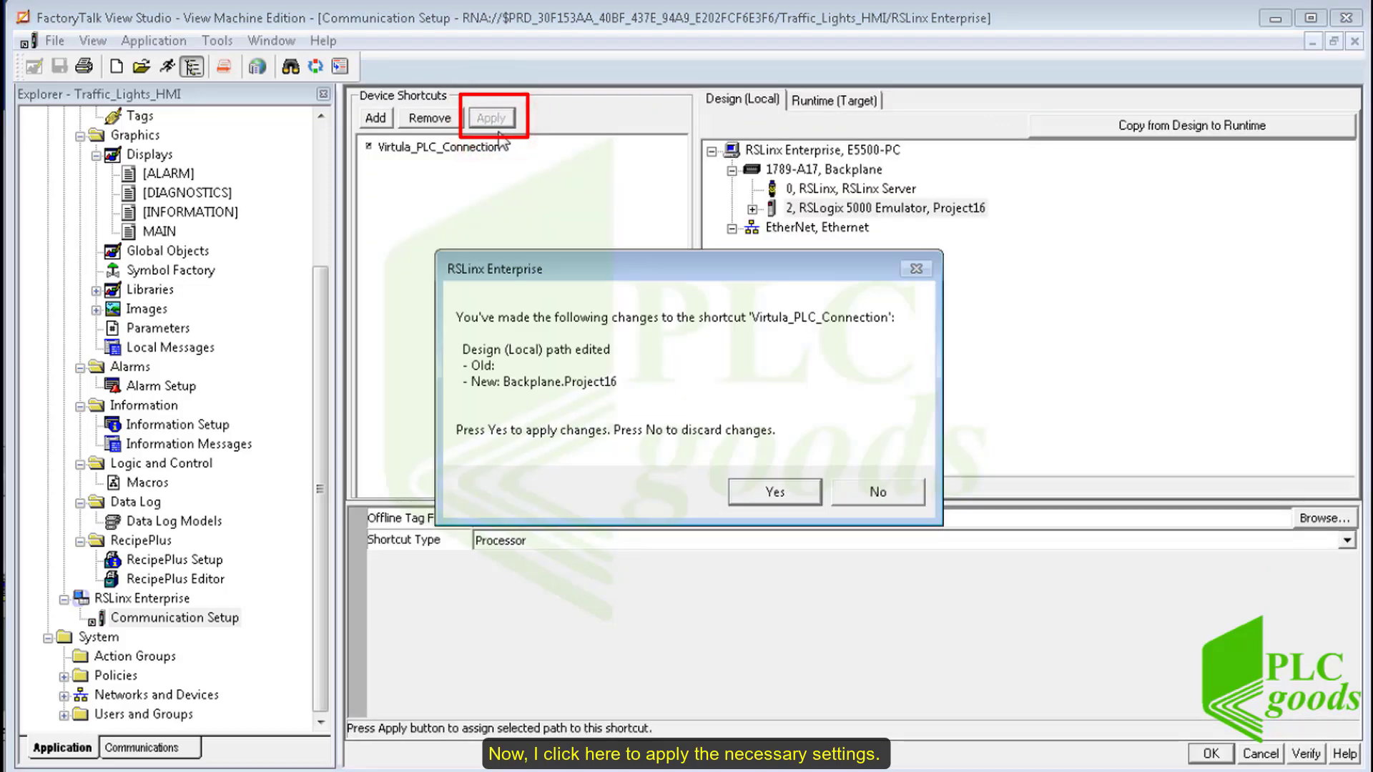
{"action": "left_click", "coordinate": [772, 499]}
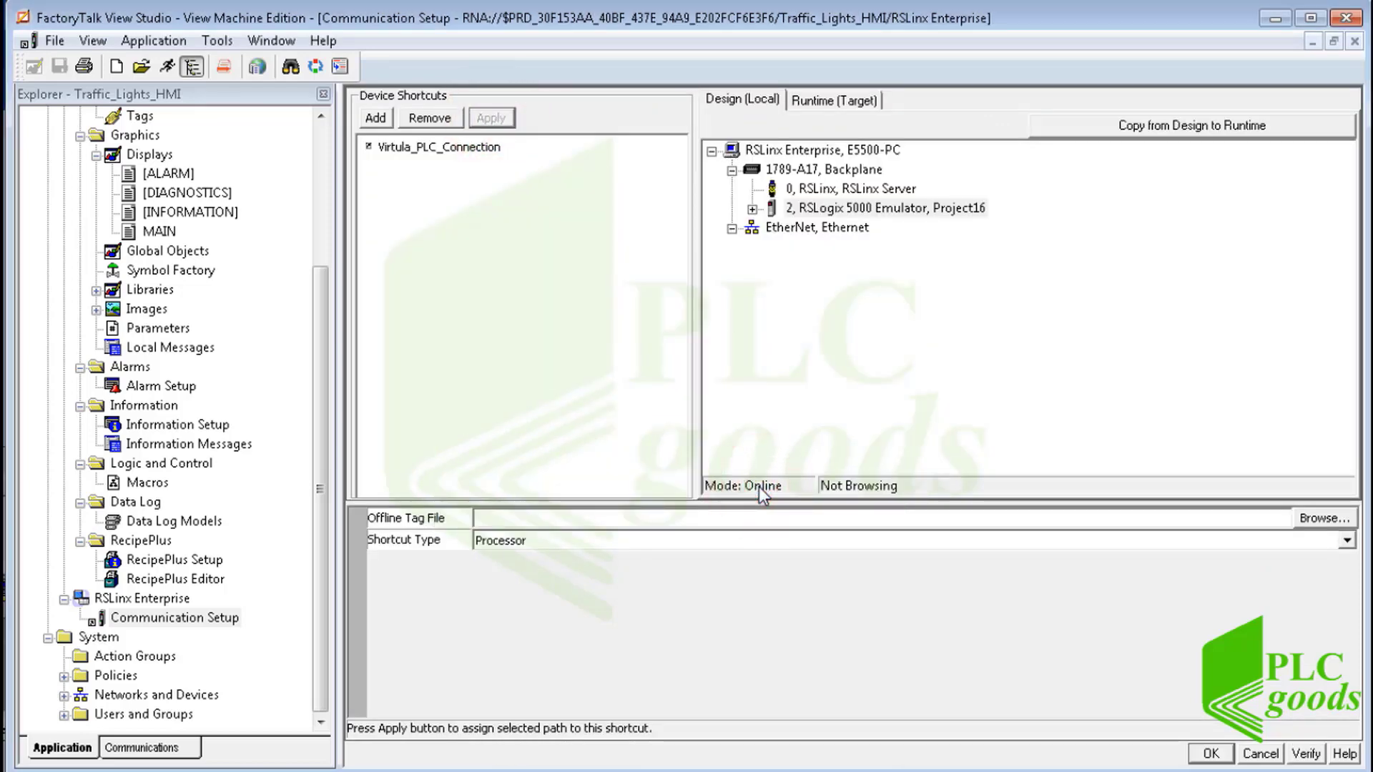
{"action": "left_click", "coordinate": [813, 211]}
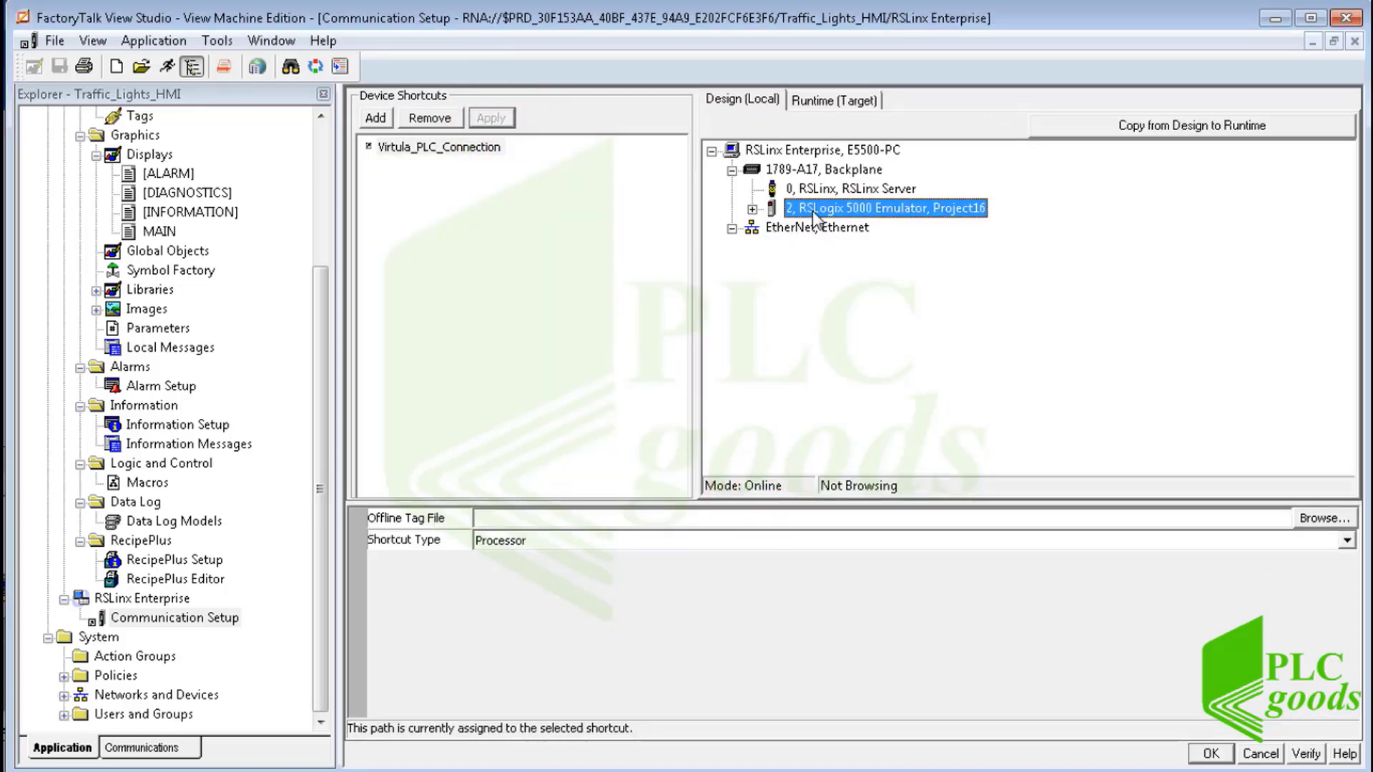
{"action": "left_click", "coordinate": [1208, 754]}
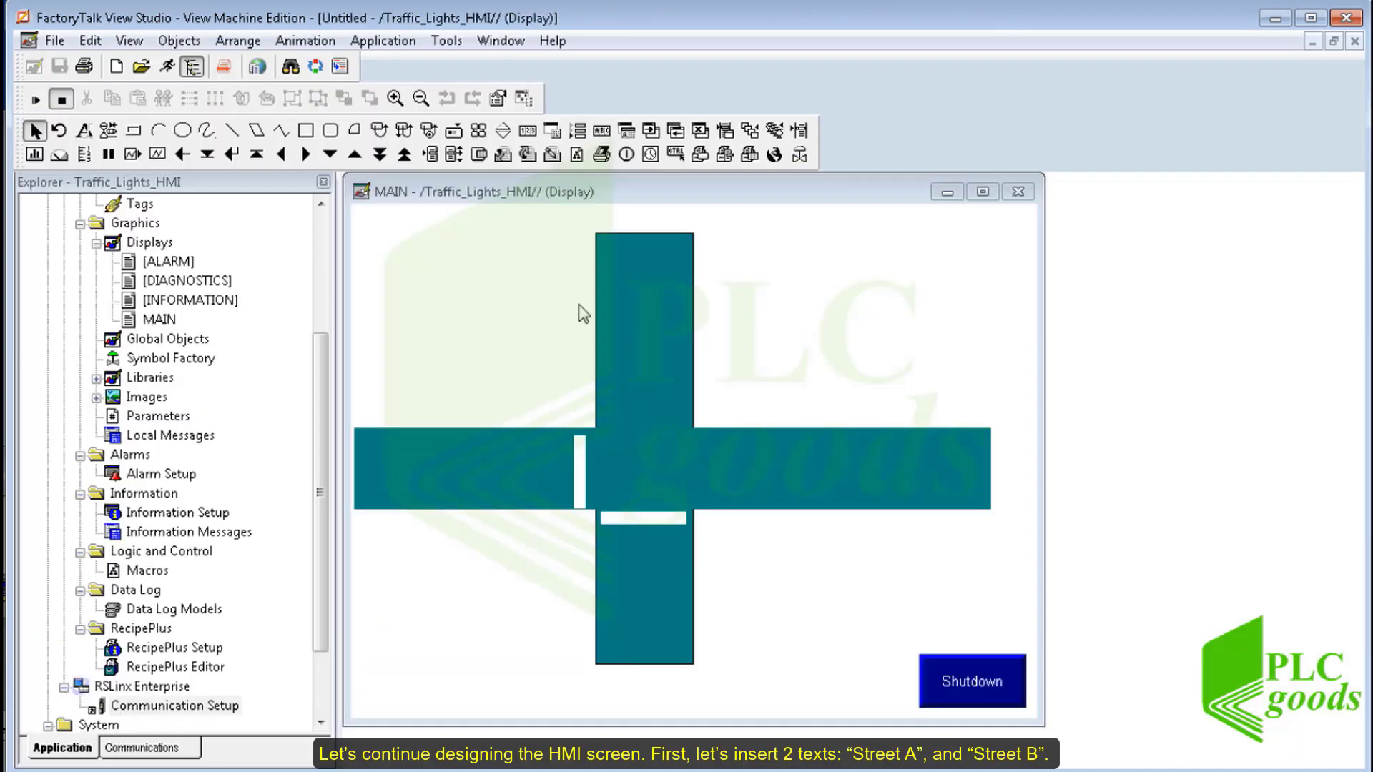
Add the text "Street A" in size 14 near the left end of the horizontal street.
{"action": "left_click", "coordinate": [179, 41]}
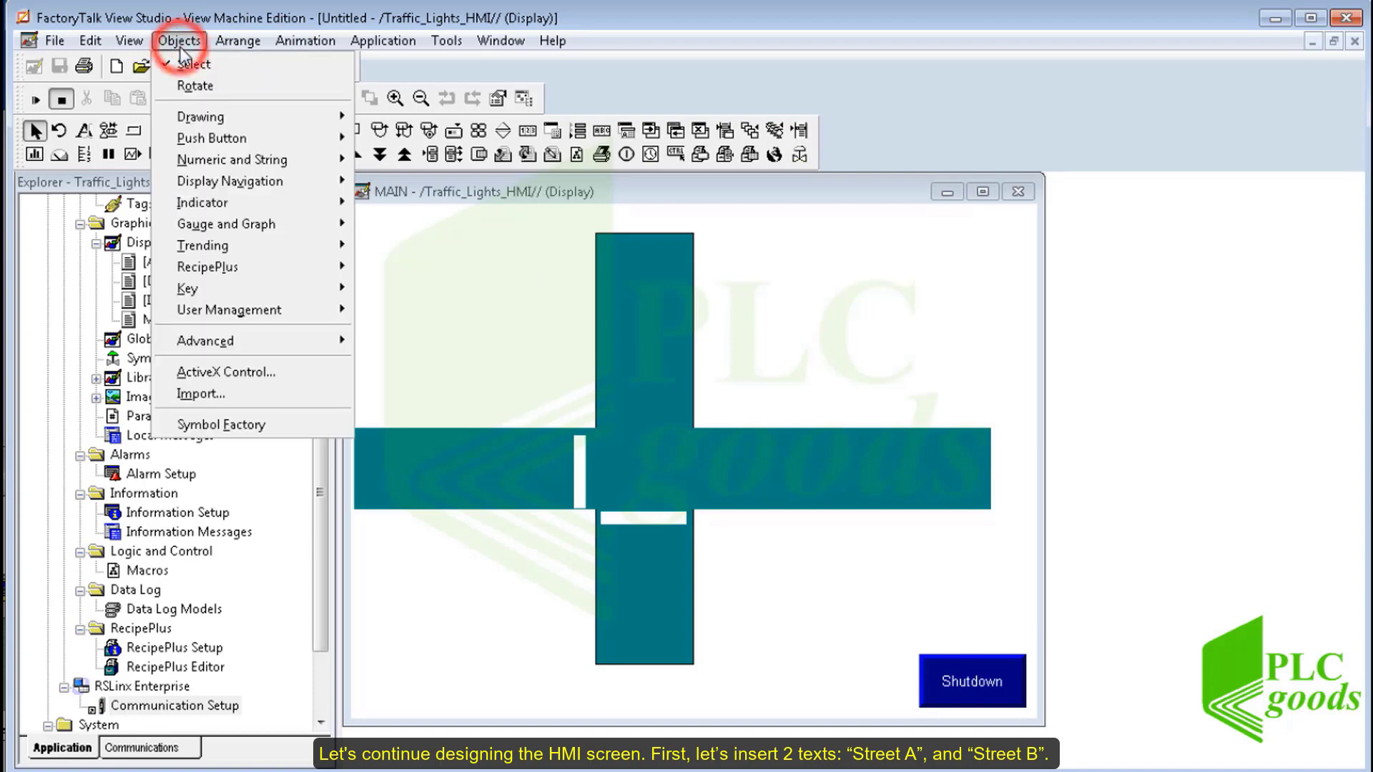
{"action": "left_click", "coordinate": [212, 118]}
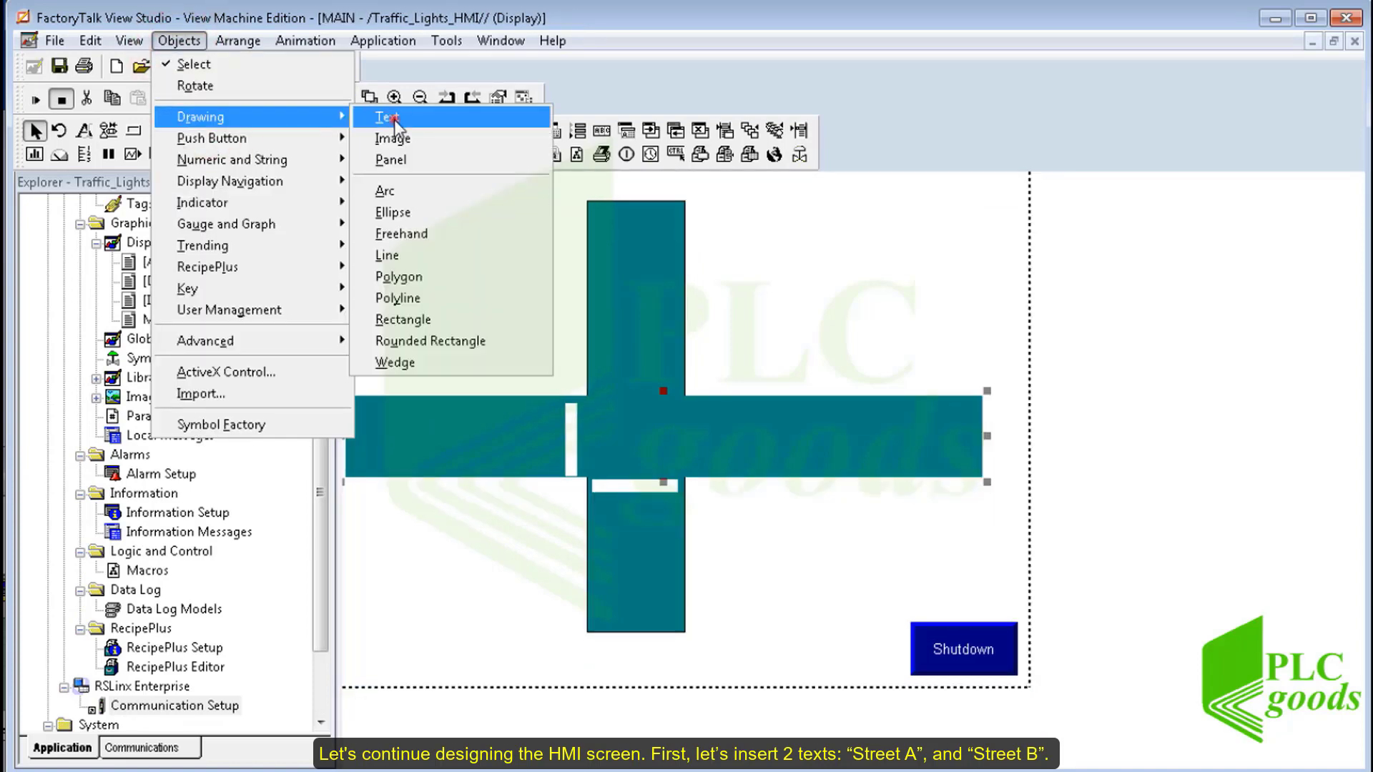
{"action": "left_click", "coordinate": [394, 118]}
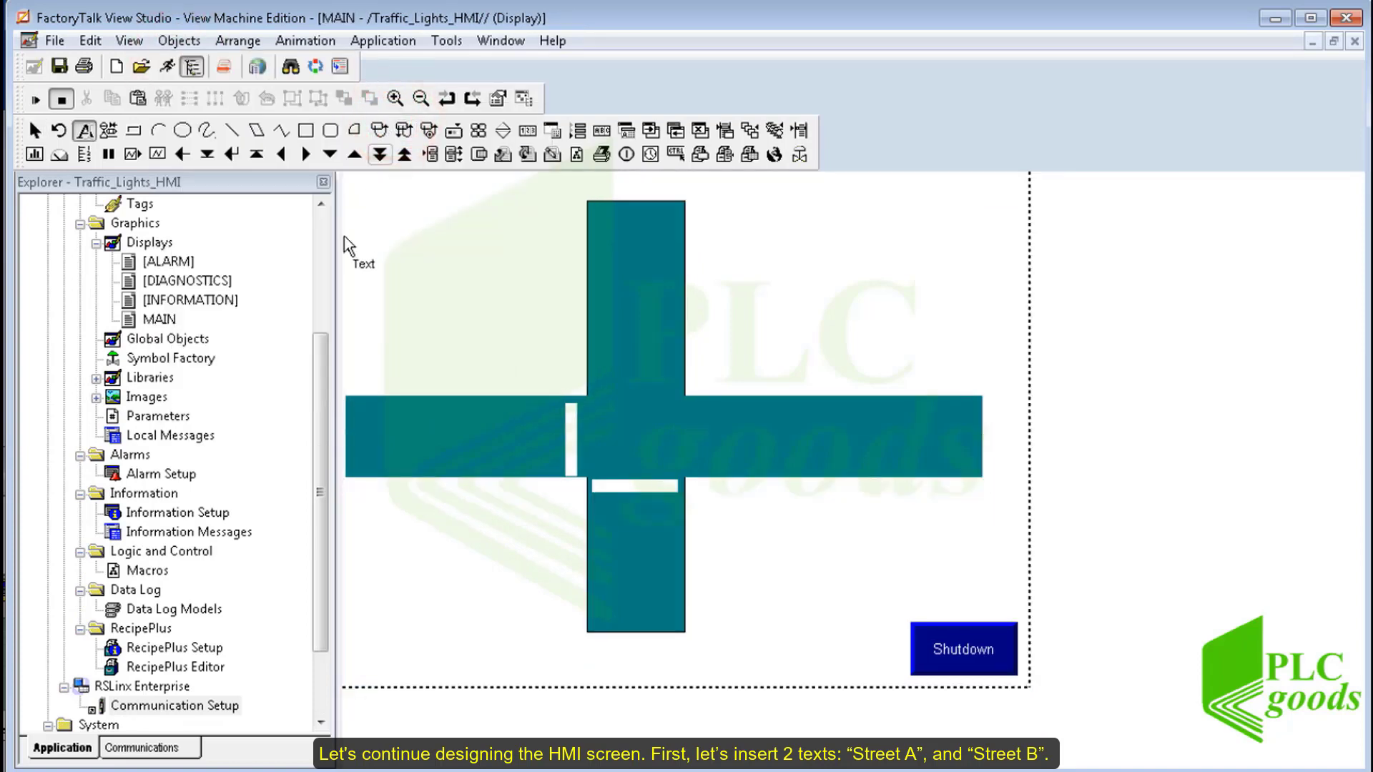
{"action": "left_click_drag", "start_coordinate": [364, 426], "coordinate": [465, 458]}
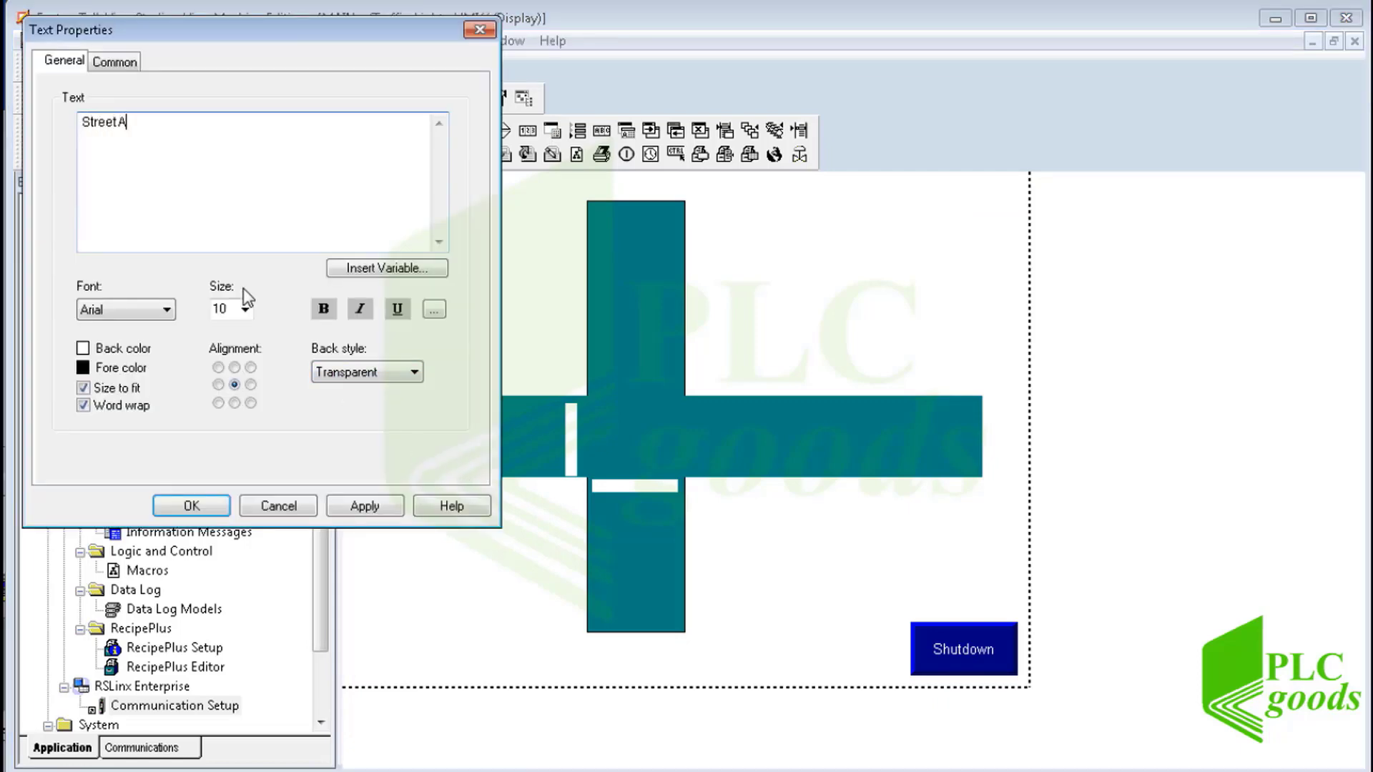
{"action": "left_click", "coordinate": [246, 309]}
{"action": "left_click", "coordinate": [224, 392]}
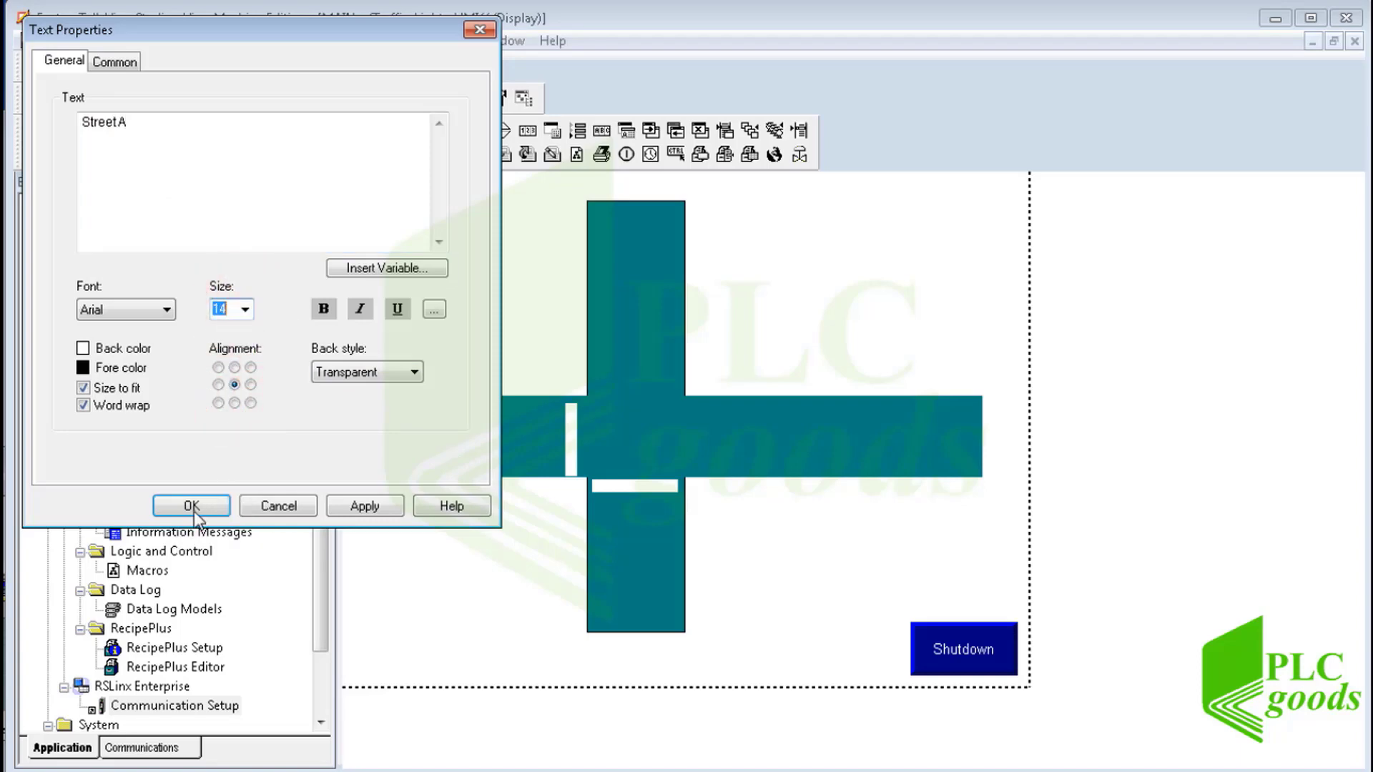
{"action": "left_click", "coordinate": [192, 506]}
Add the text "Street B" in size 14 near the upper end of the vertical street.
{"action": "left_click_drag", "start_coordinate": [592, 207], "coordinate": [686, 250]}
{"action": "type", "text": "Str"}
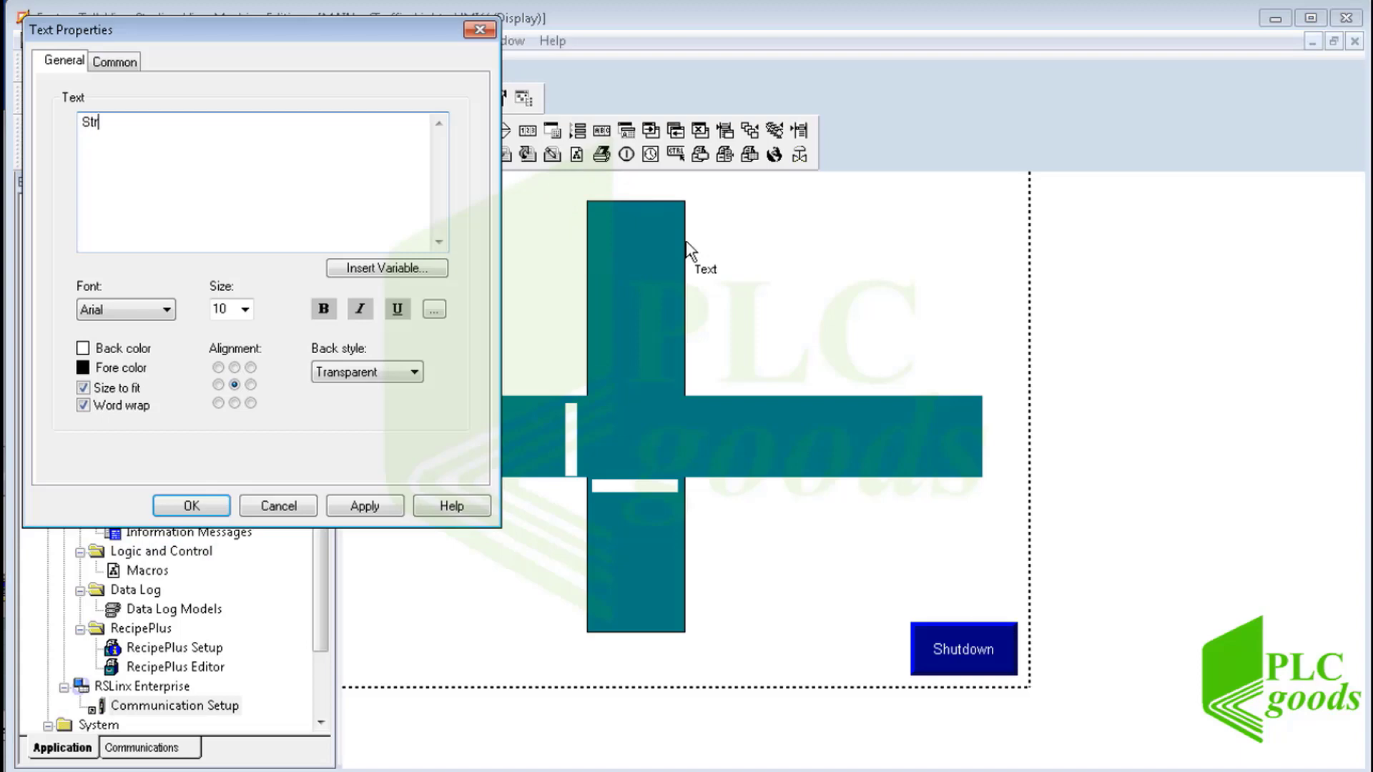
{"action": "type", "text": "eet B"}
{"action": "left_click", "coordinate": [239, 307]}
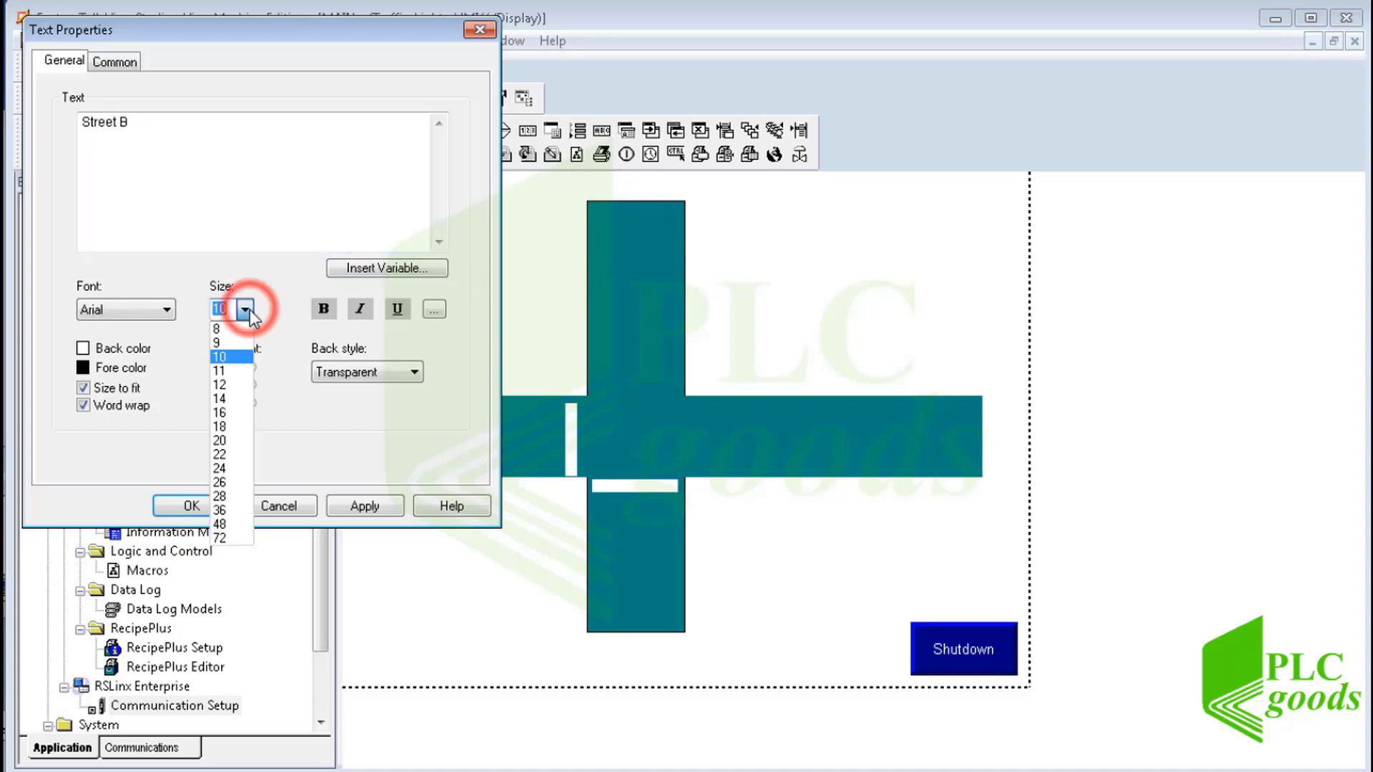
{"action": "left_click", "coordinate": [236, 401]}
{"action": "left_click", "coordinate": [200, 505]}
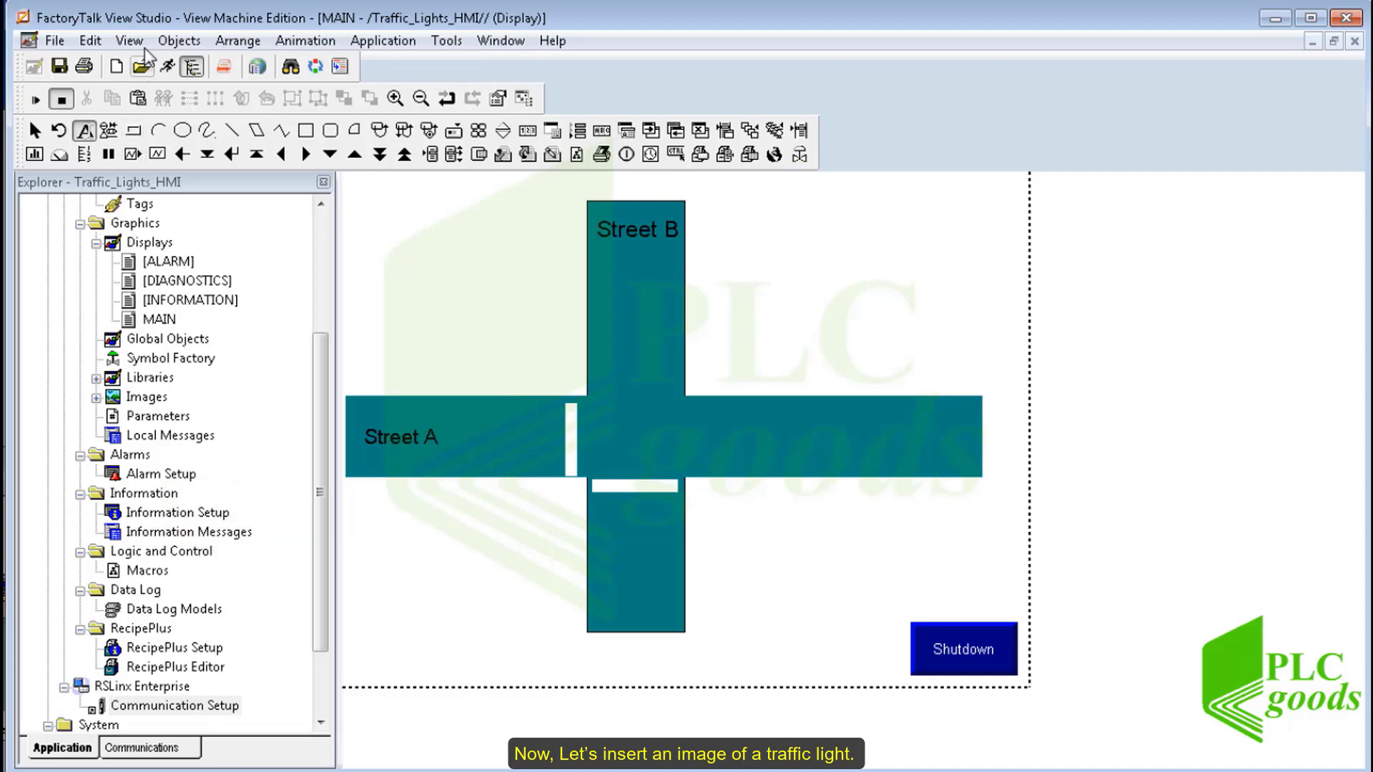
Draw an image object above Street A just left of the crossing and open the symbol library for it.
{"action": "left_click", "coordinate": [179, 40]}
{"action": "left_click", "coordinate": [243, 117]}
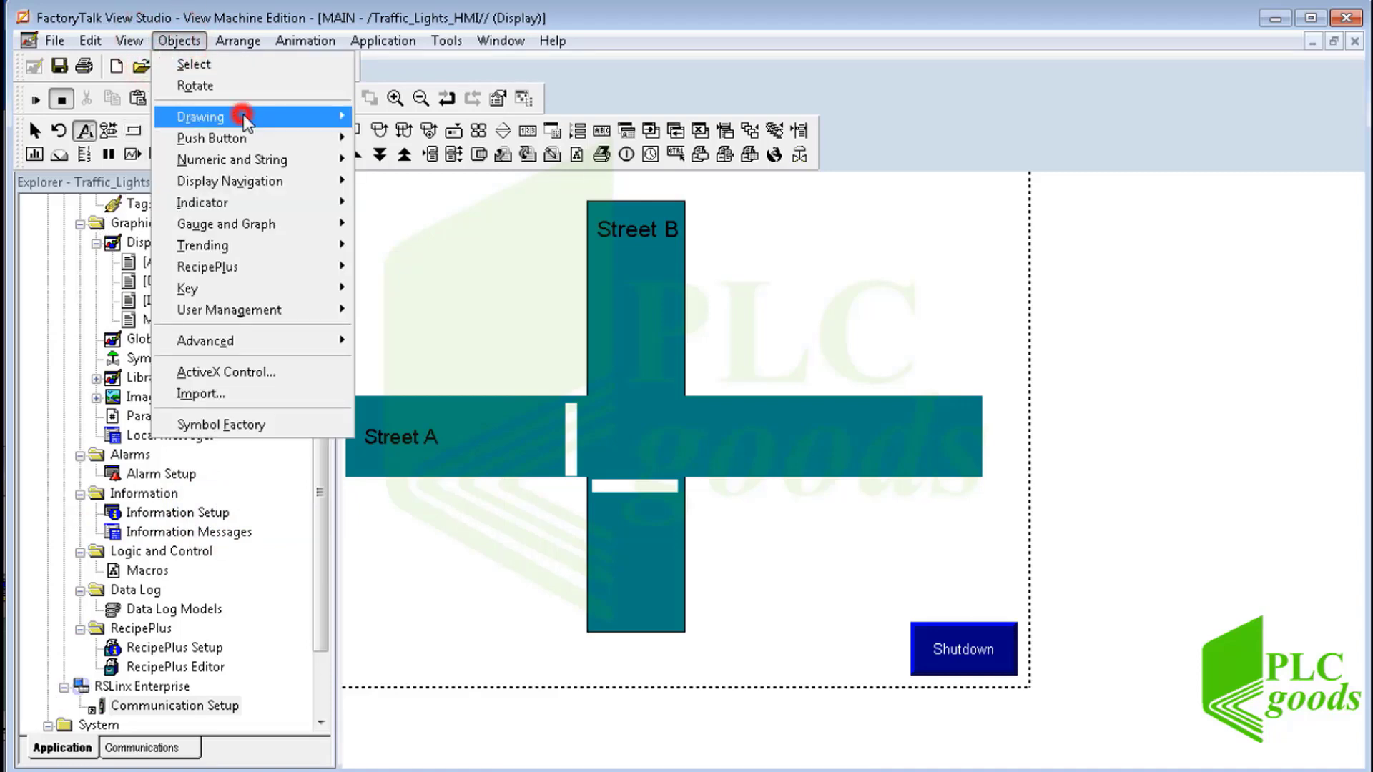
{"action": "left_click", "coordinate": [384, 136]}
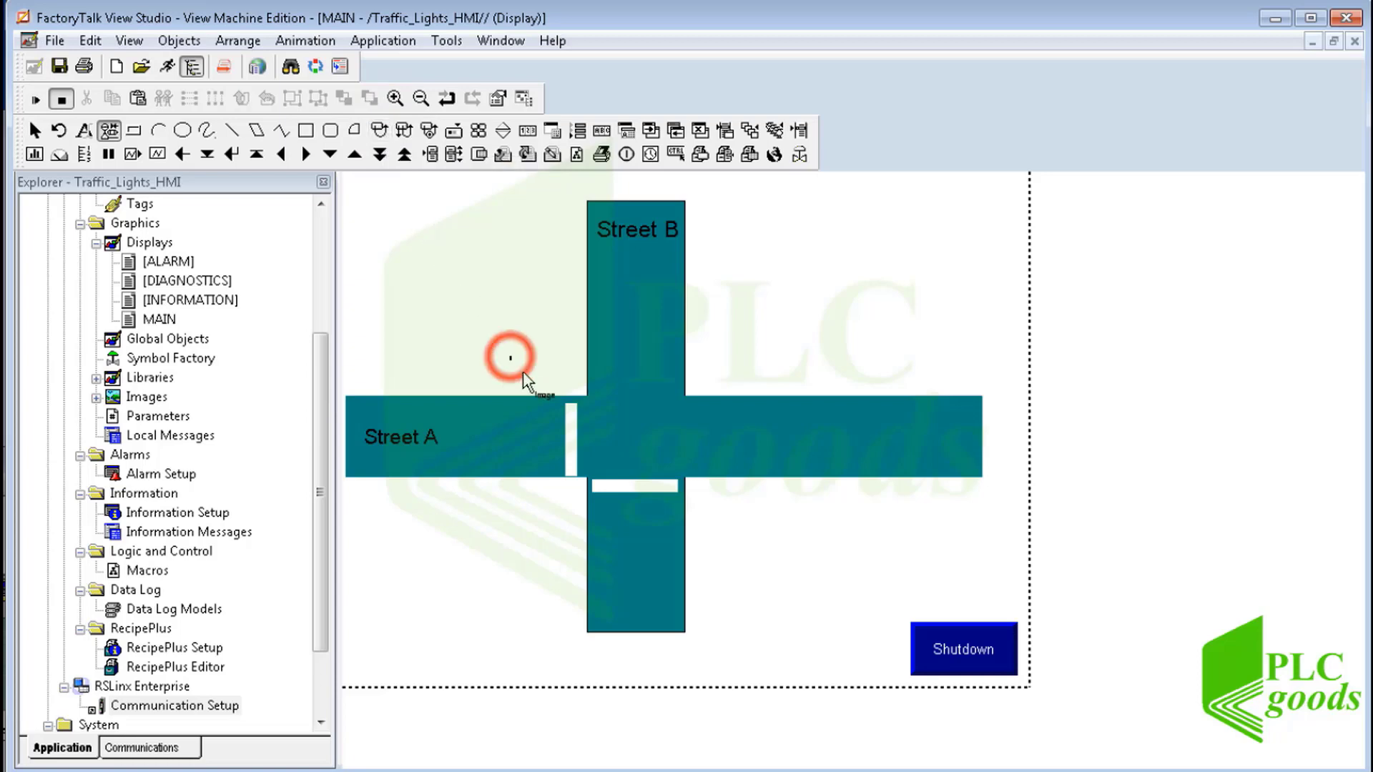
{"action": "left_click_drag", "start_coordinate": [510, 358], "coordinate": [537, 390]}
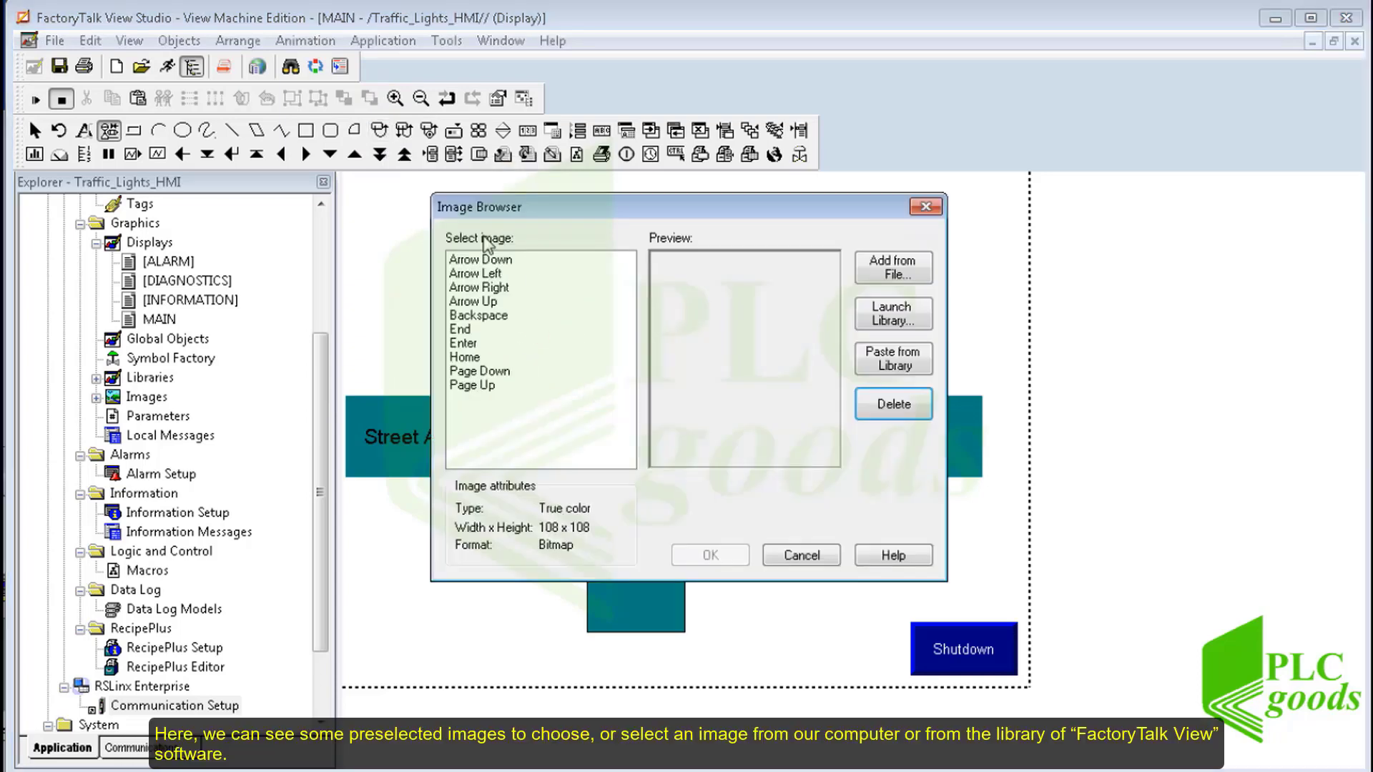
{"action": "left_click", "coordinate": [483, 260]}
{"action": "left_click", "coordinate": [484, 288]}
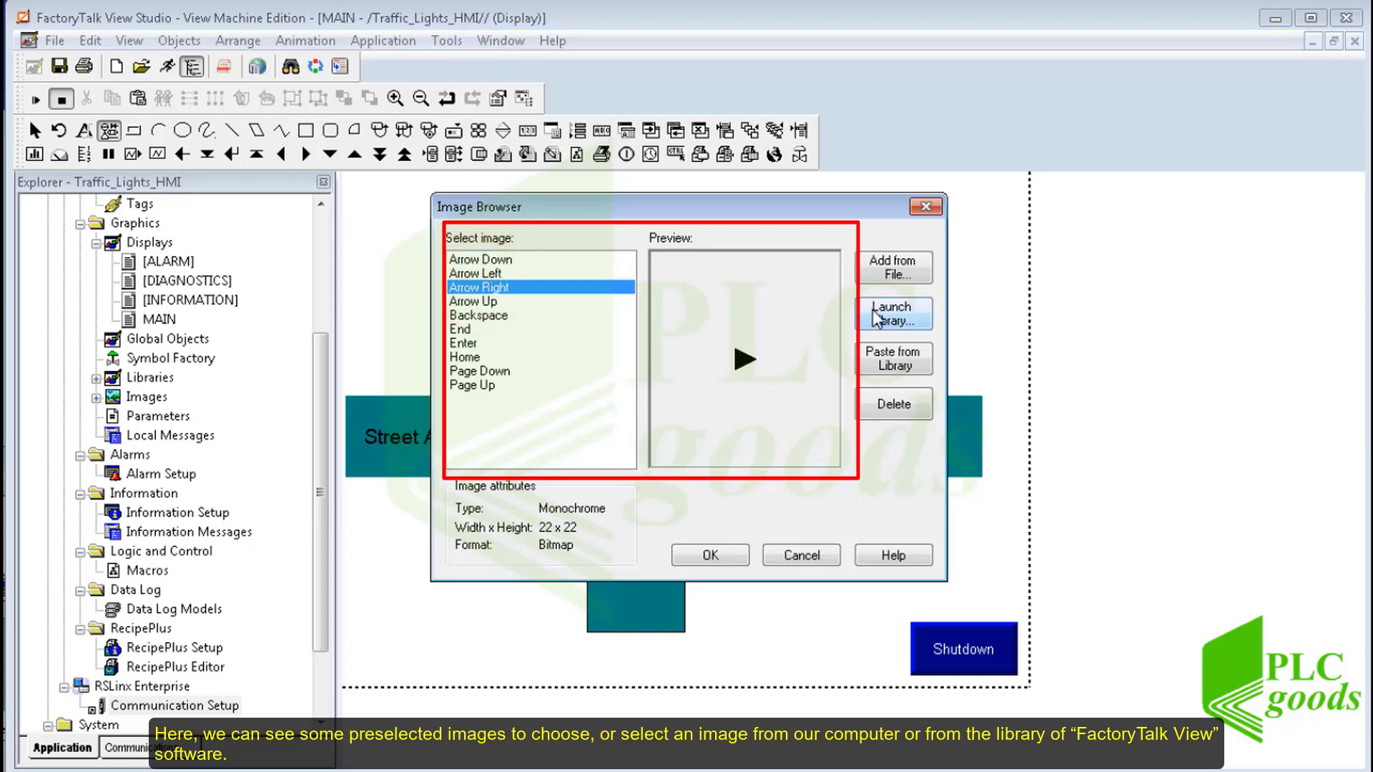
{"action": "left_click", "coordinate": [889, 311]}
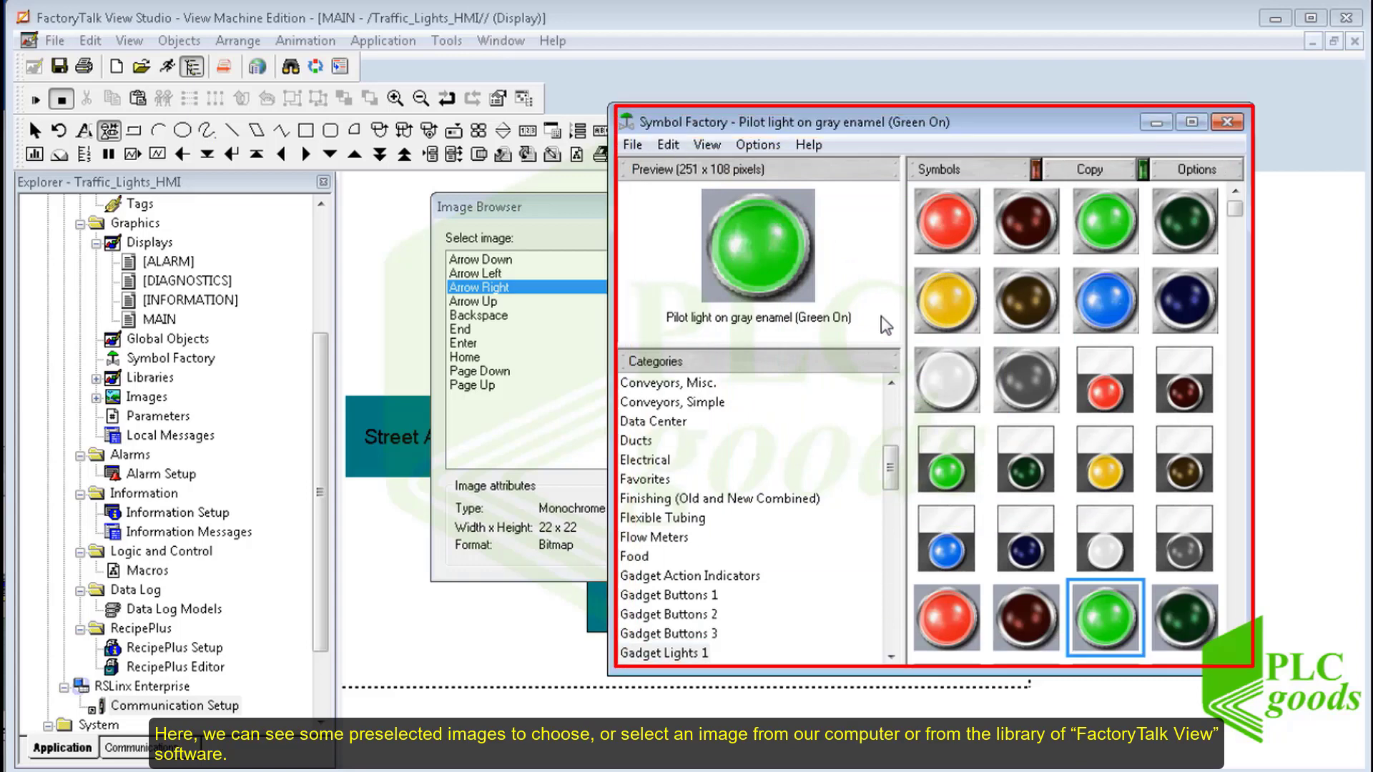
Browse the Gadget Buttons 1, Flexible Tubing and Flow Meters categories in the symbol library.
{"action": "left_click_drag", "start_coordinate": [881, 454], "coordinate": [895, 474]}
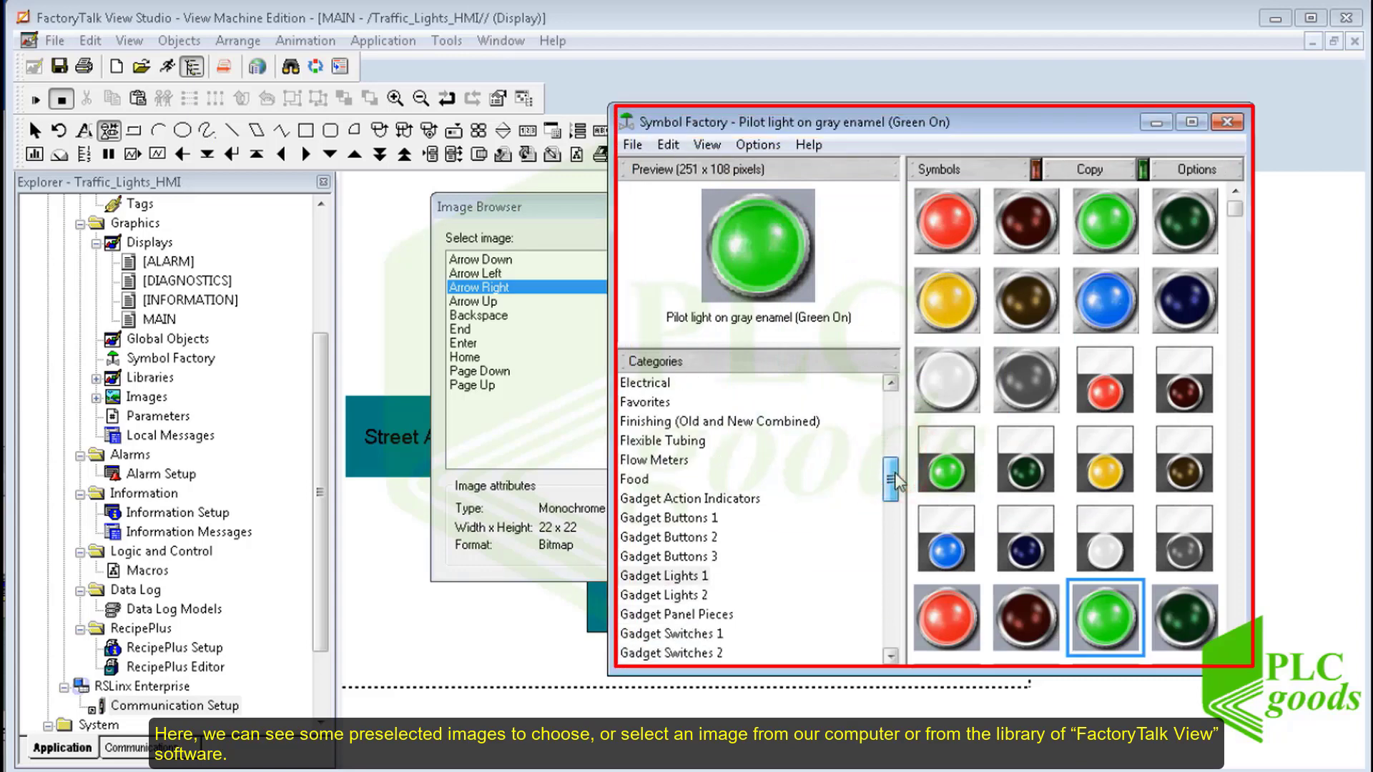
{"action": "left_click", "coordinate": [675, 519]}
{"action": "left_click", "coordinate": [678, 444]}
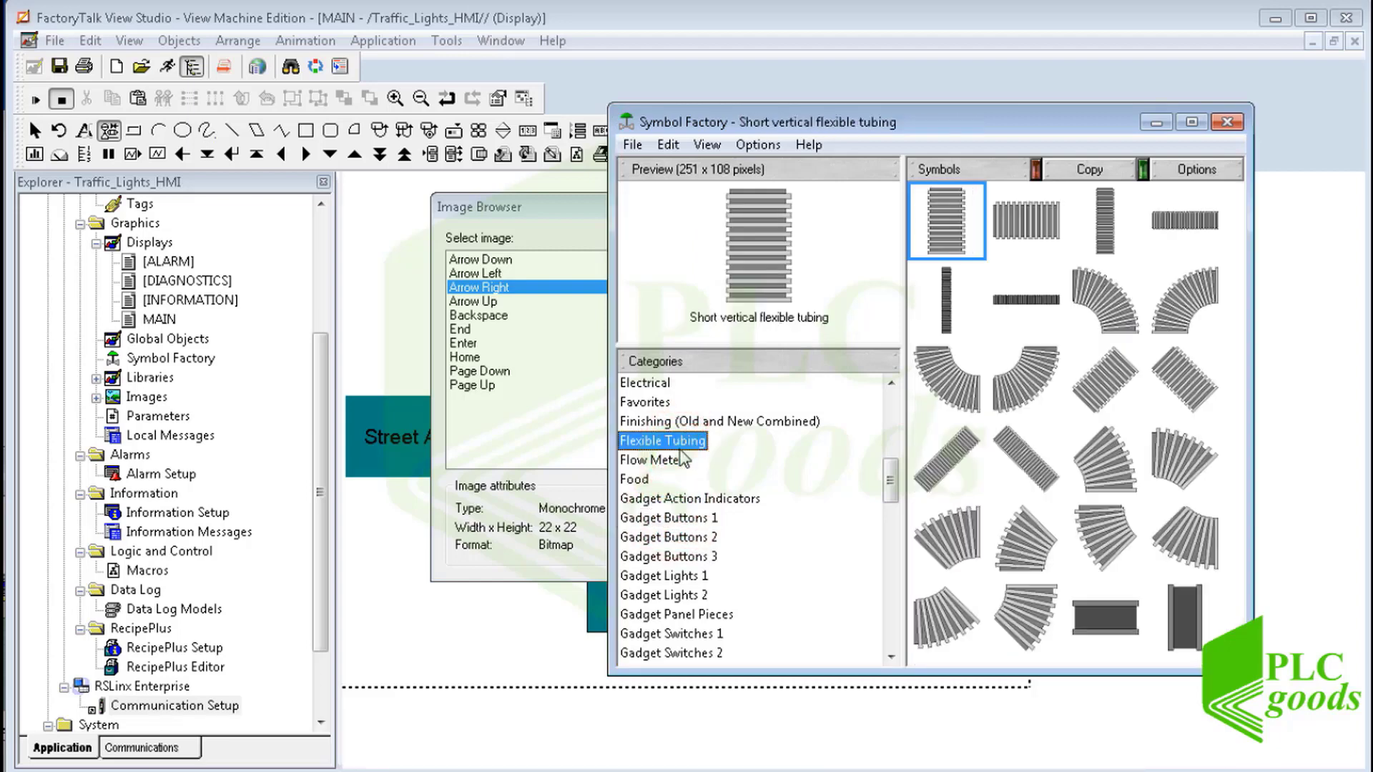
{"action": "left_click", "coordinate": [665, 461]}
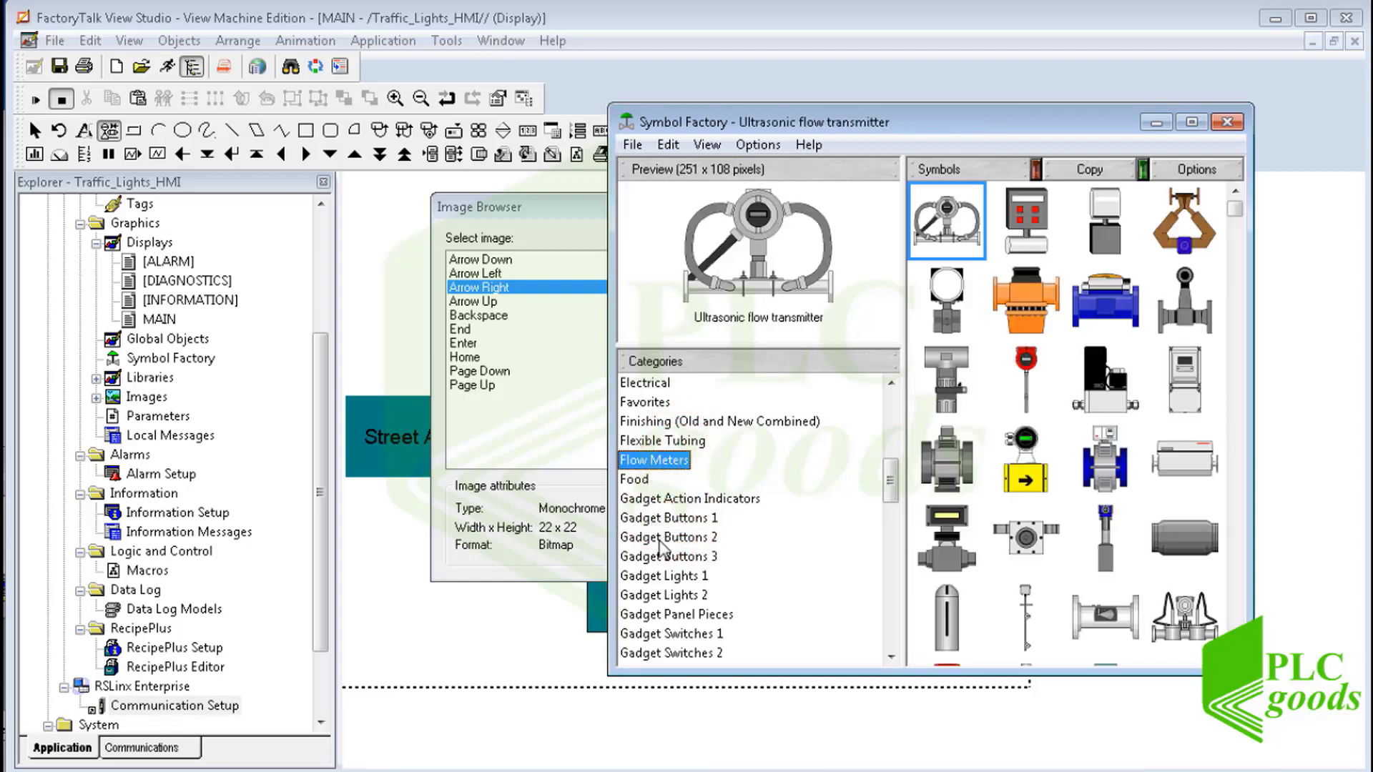
Copy the Pilot light (Green On) symbol from Gadget Lights 1, paste it into the image list under that name and insert it.
{"action": "left_click", "coordinate": [661, 577]}
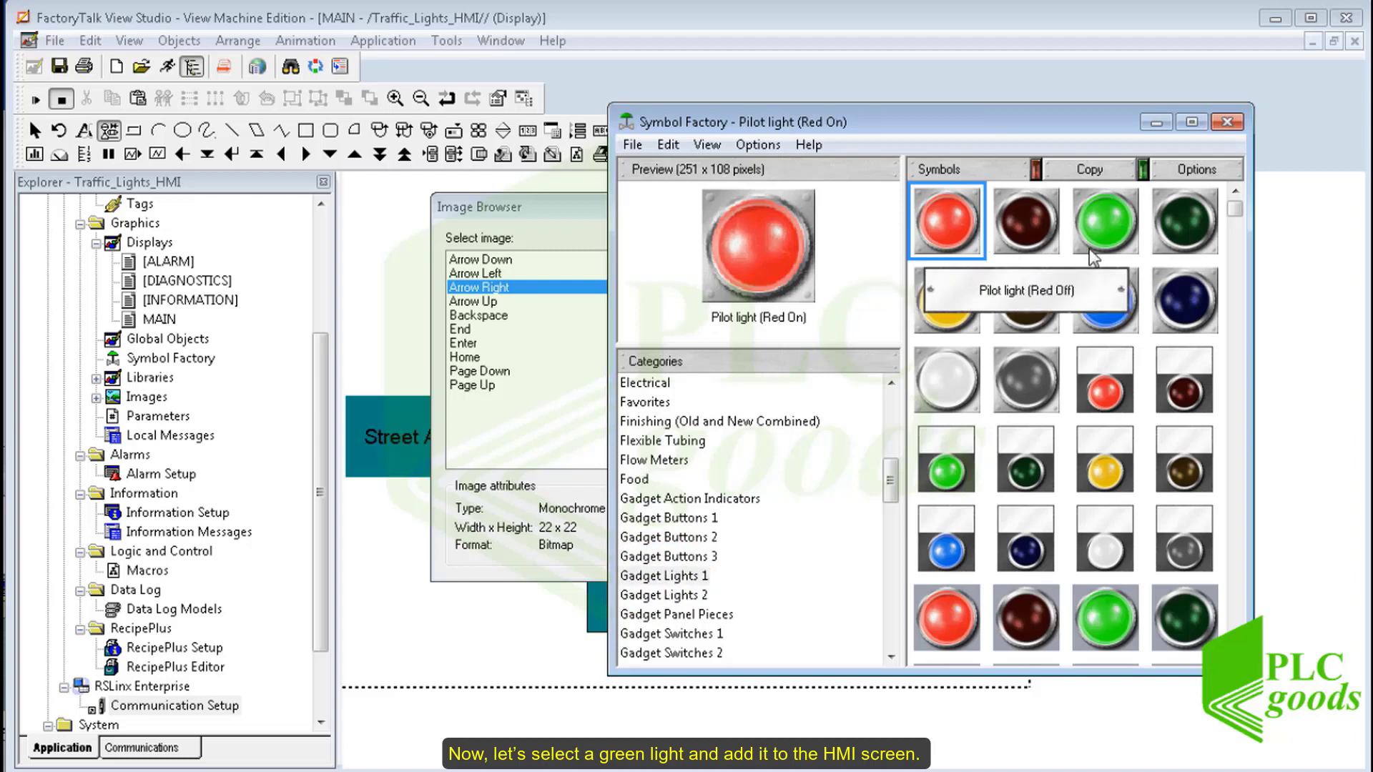
{"action": "left_click", "coordinate": [1096, 222]}
{"action": "right_click", "coordinate": [1097, 222]}
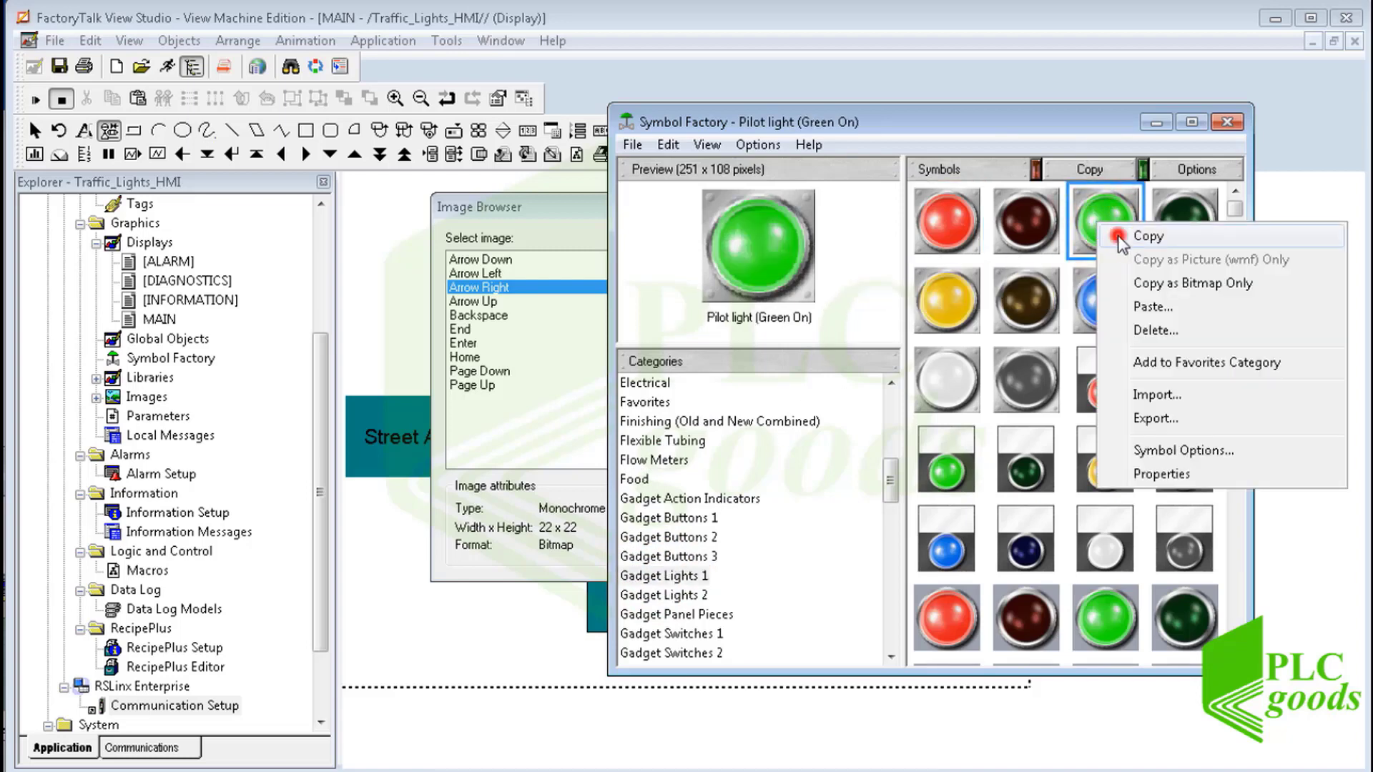
{"action": "left_click", "coordinate": [1118, 235]}
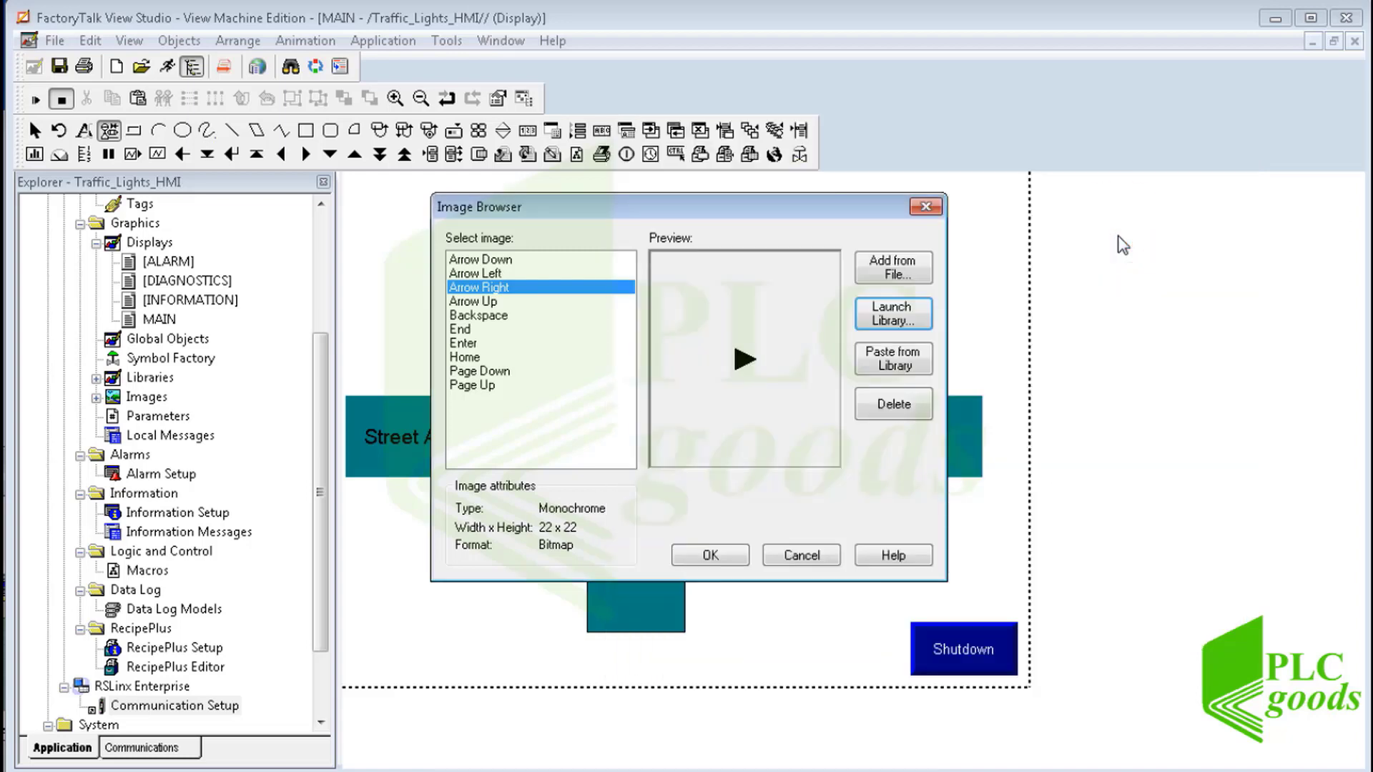
{"action": "left_click", "coordinate": [899, 363]}
{"action": "left_click", "coordinate": [682, 427]}
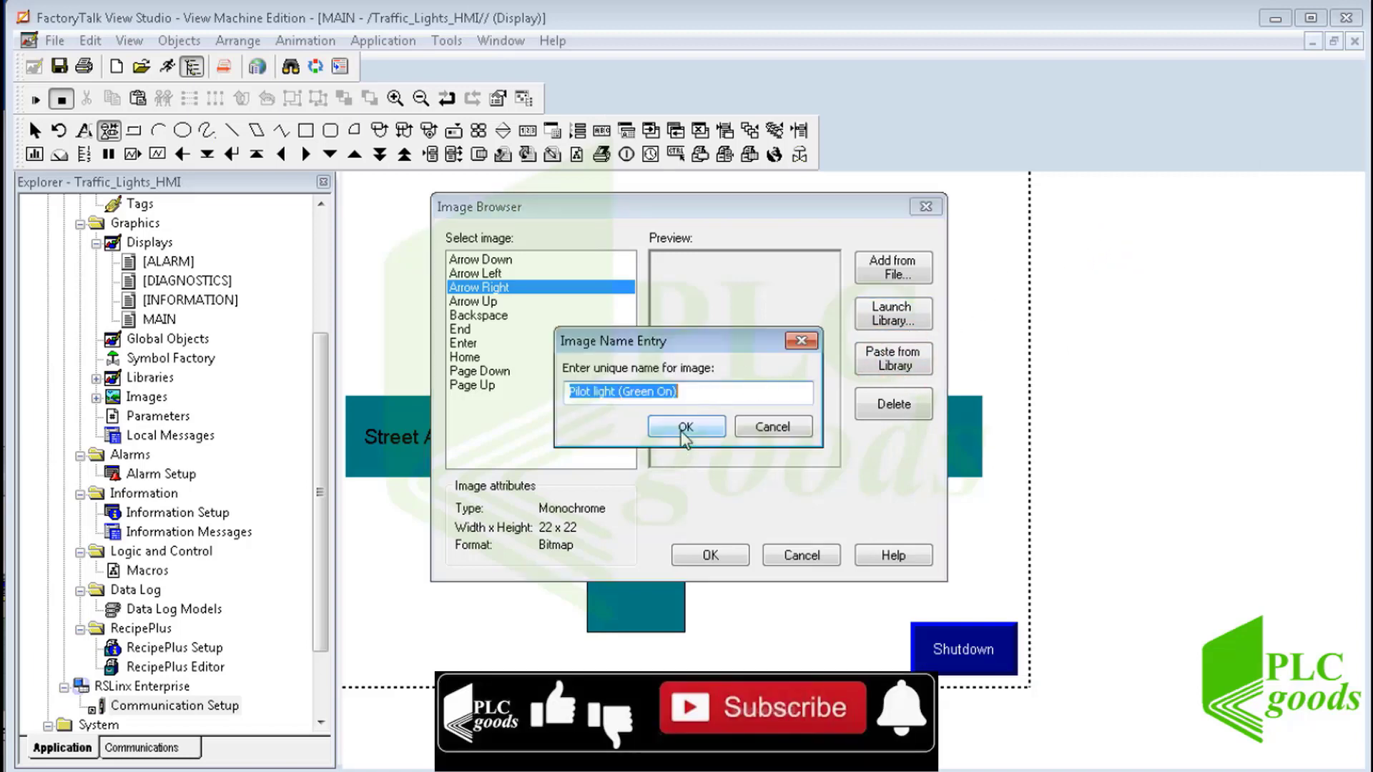
{"action": "left_click", "coordinate": [706, 555]}
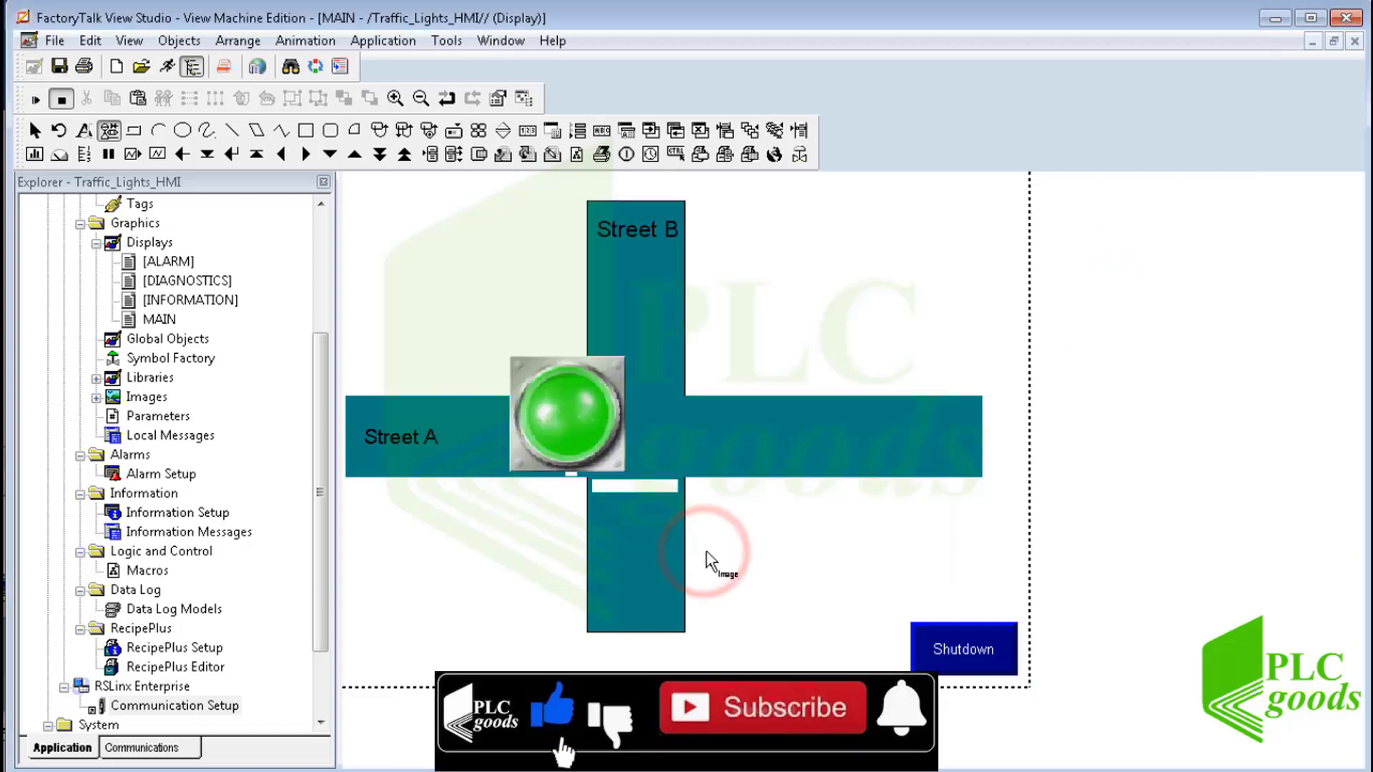
Move the green light into the corner above Street A and left of Street B, and paste a copy of it to its left.
{"action": "left_click_drag", "start_coordinate": [548, 436], "coordinate": [510, 360]}
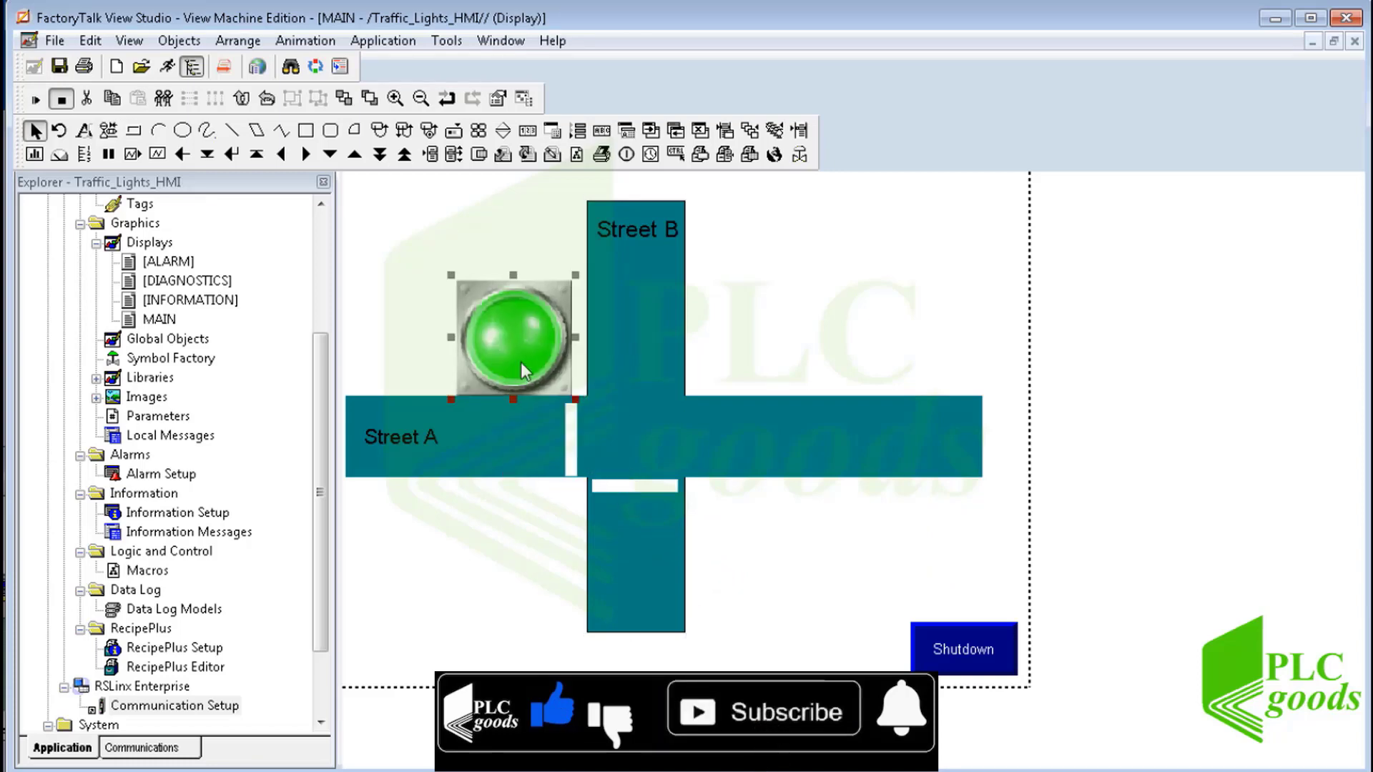
{"action": "right_click", "coordinate": [521, 362]}
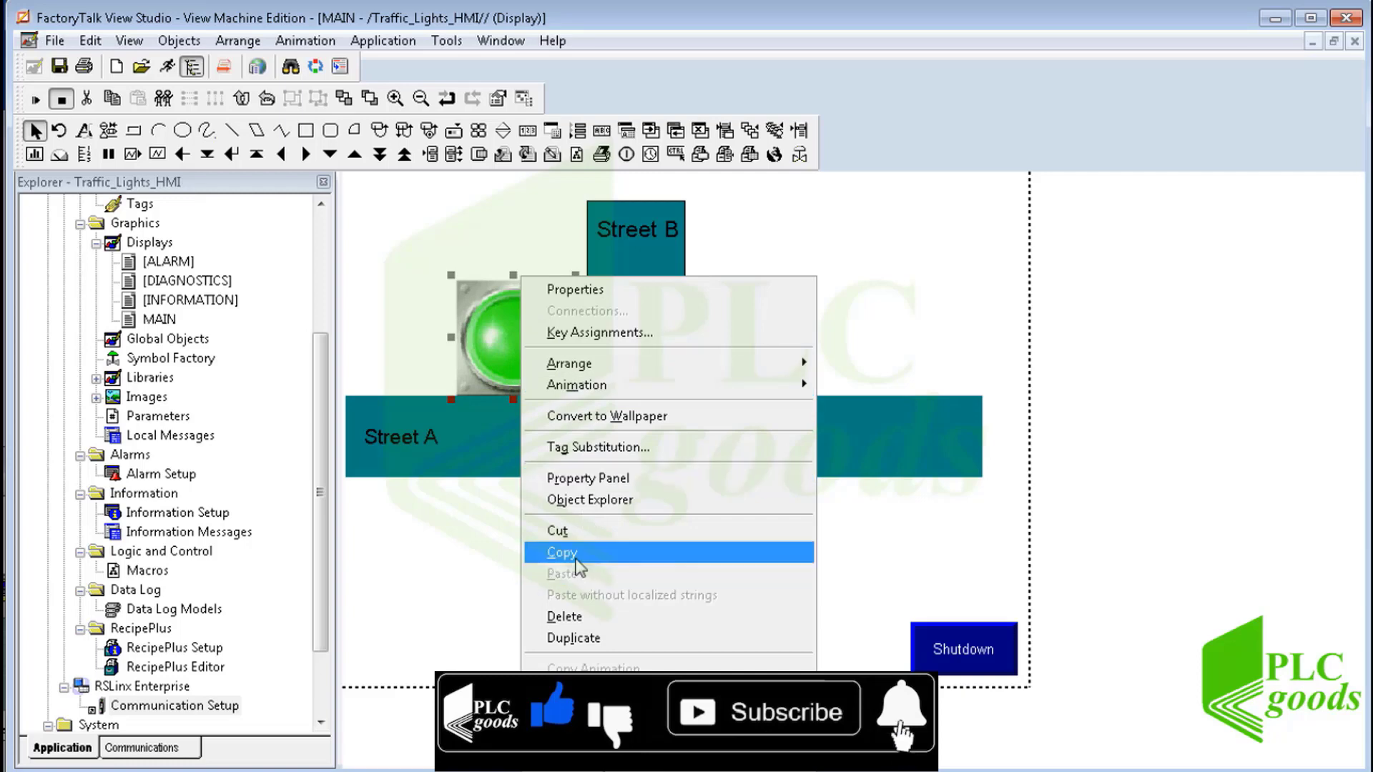
{"action": "right_click", "coordinate": [537, 530]}
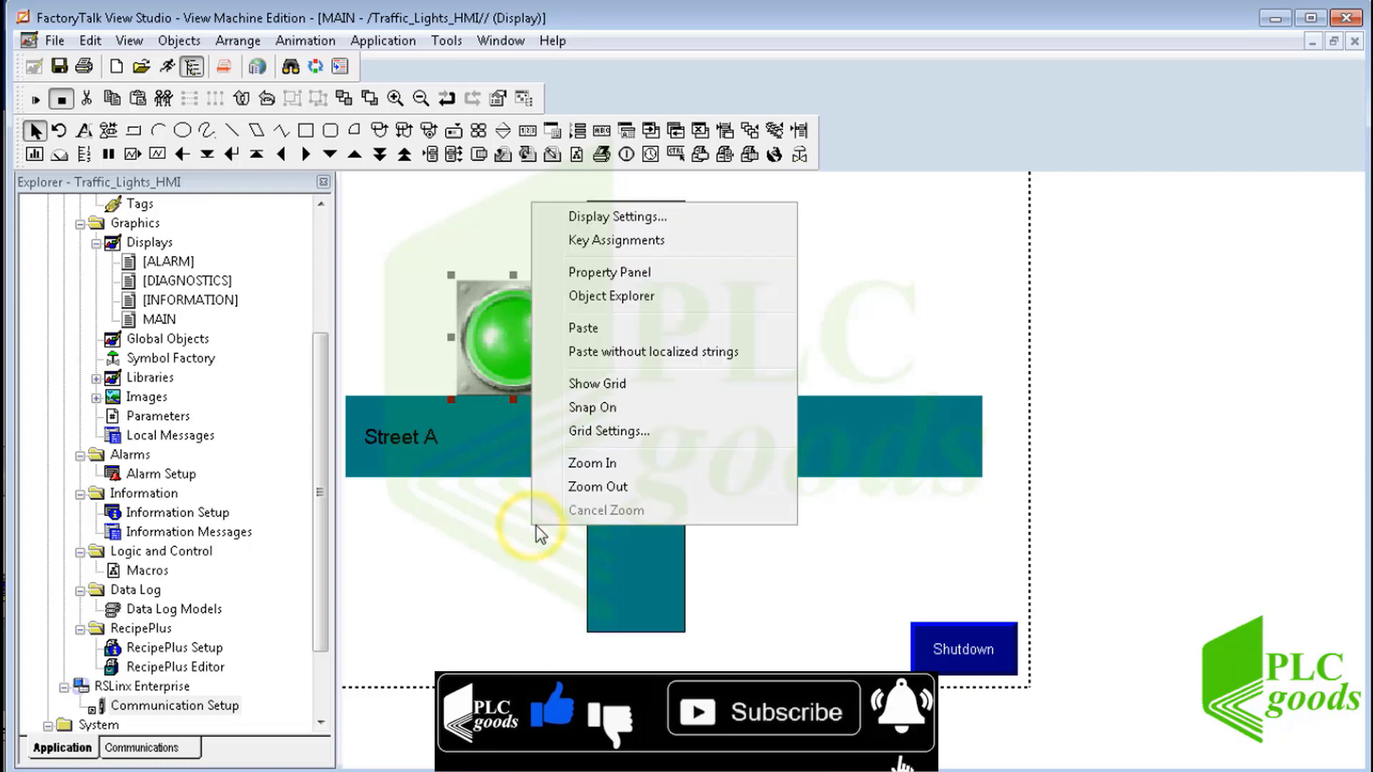
{"action": "left_click", "coordinate": [586, 335]}
{"action": "left_click_drag", "start_coordinate": [567, 356], "coordinate": [427, 341]}
Replace the image of the light farther from Street B with the Pilot light (Green Off) symbol copied from the symbol library.
{"action": "double_click", "coordinate": [426, 342]}
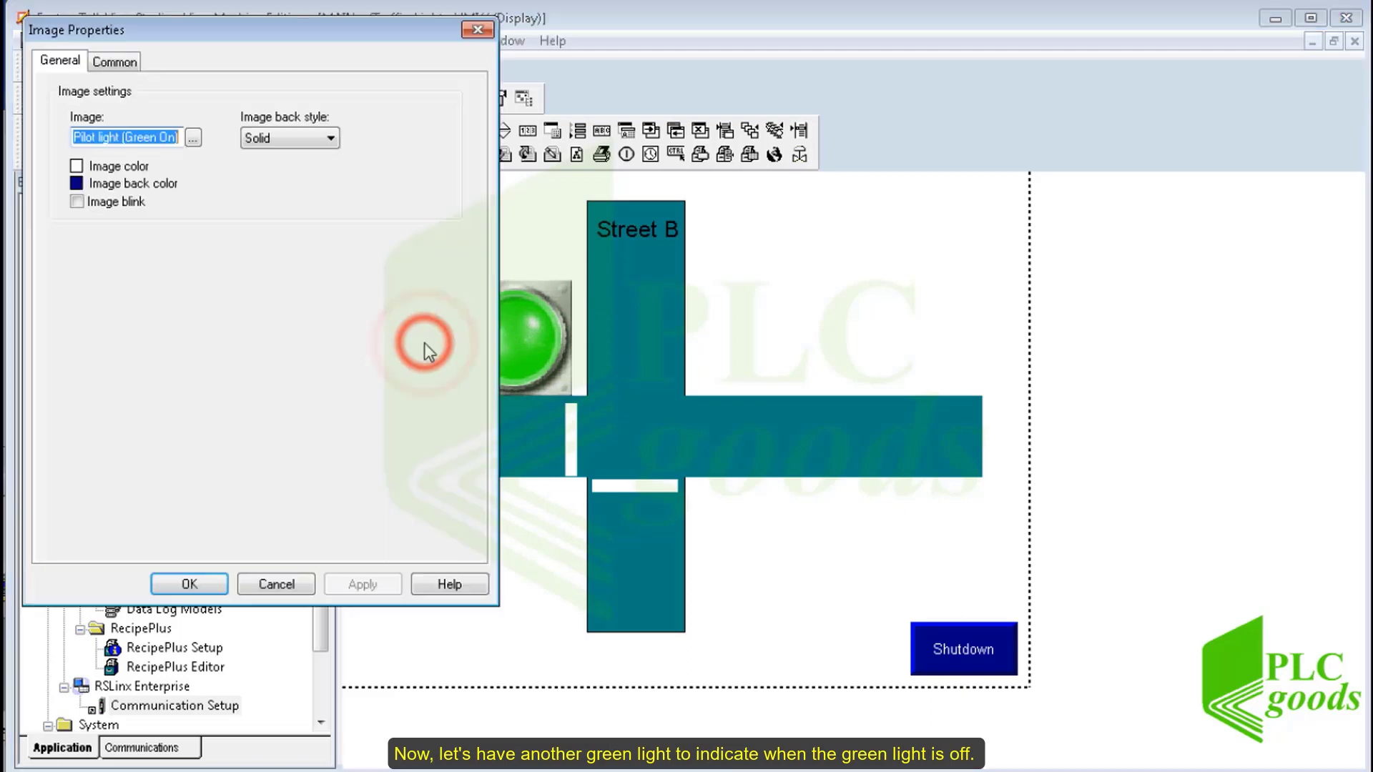
{"action": "left_click", "coordinate": [192, 137]}
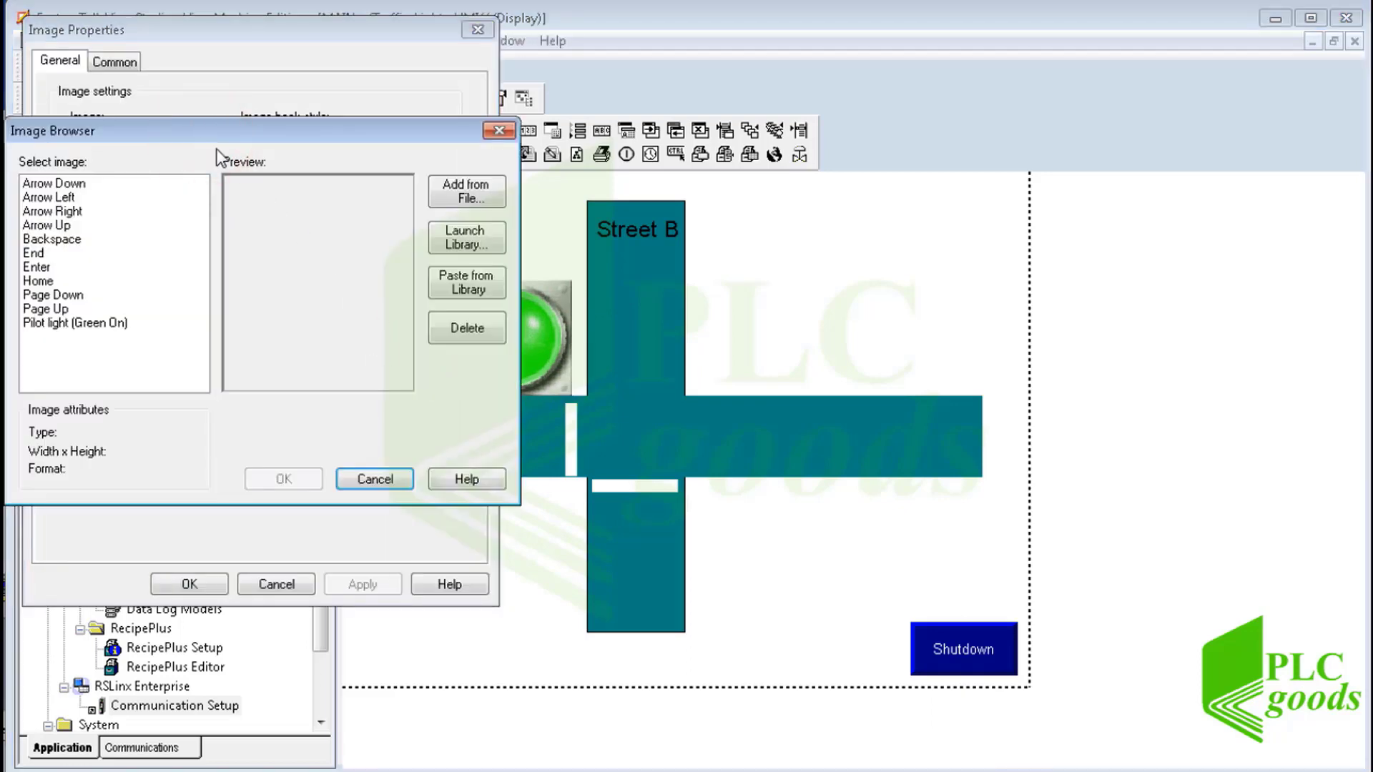
{"action": "left_click", "coordinate": [456, 238]}
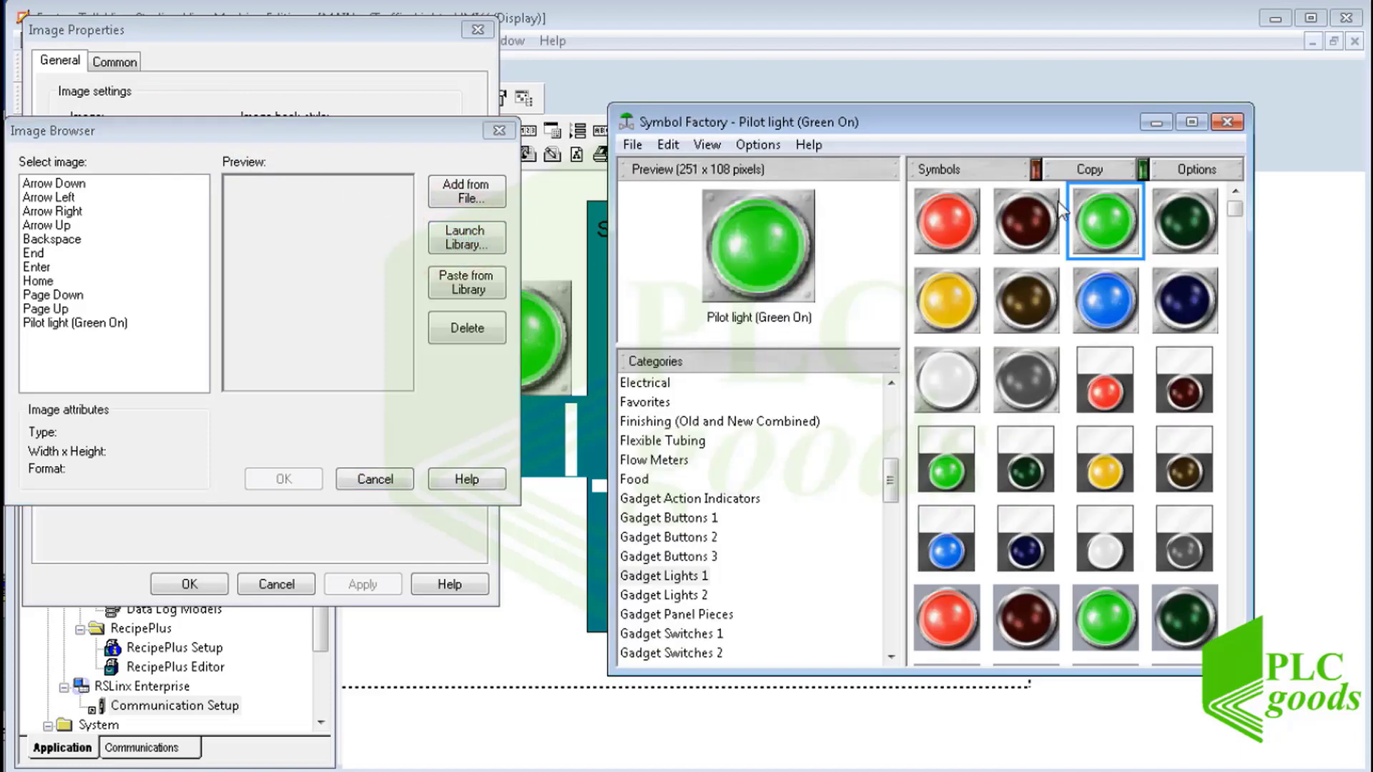
{"action": "left_click", "coordinate": [1178, 226]}
{"action": "right_click", "coordinate": [1178, 226]}
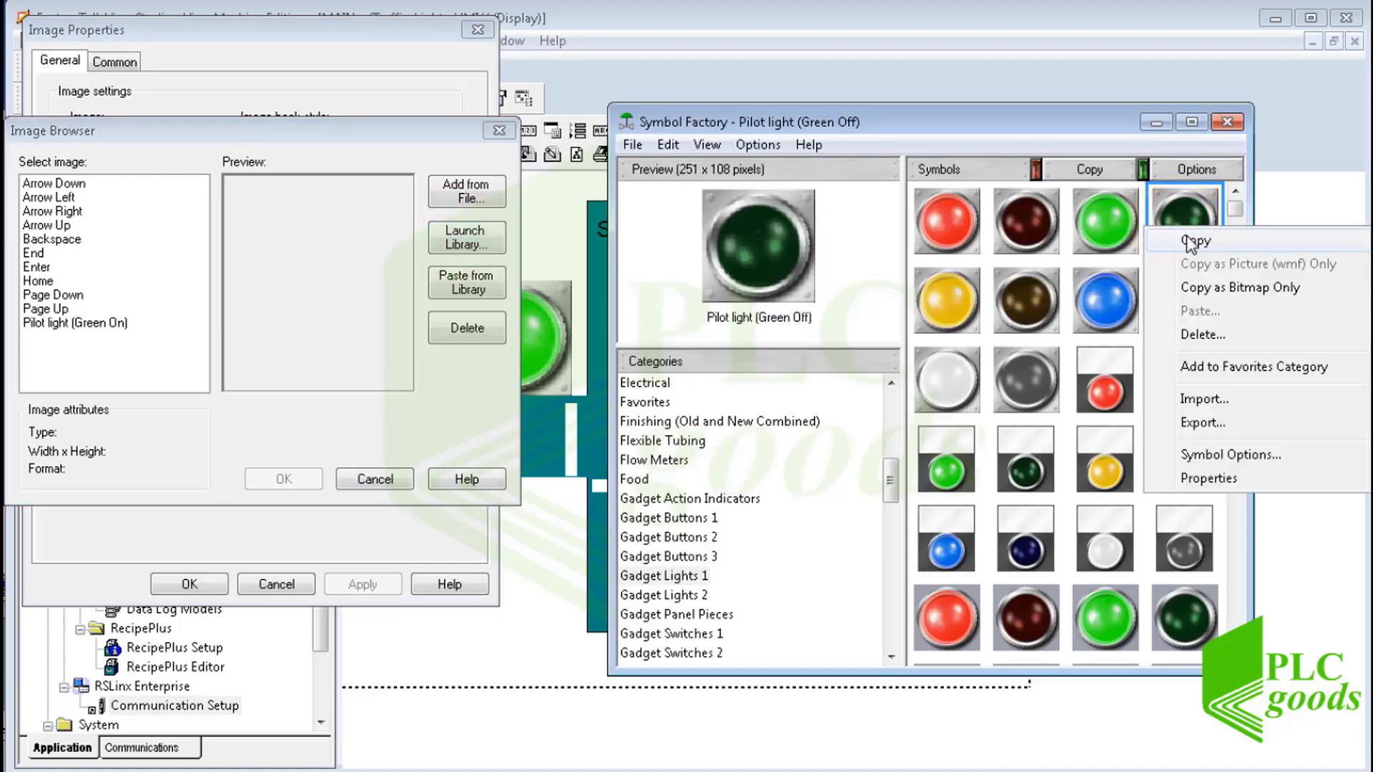
{"action": "left_click", "coordinate": [1191, 241]}
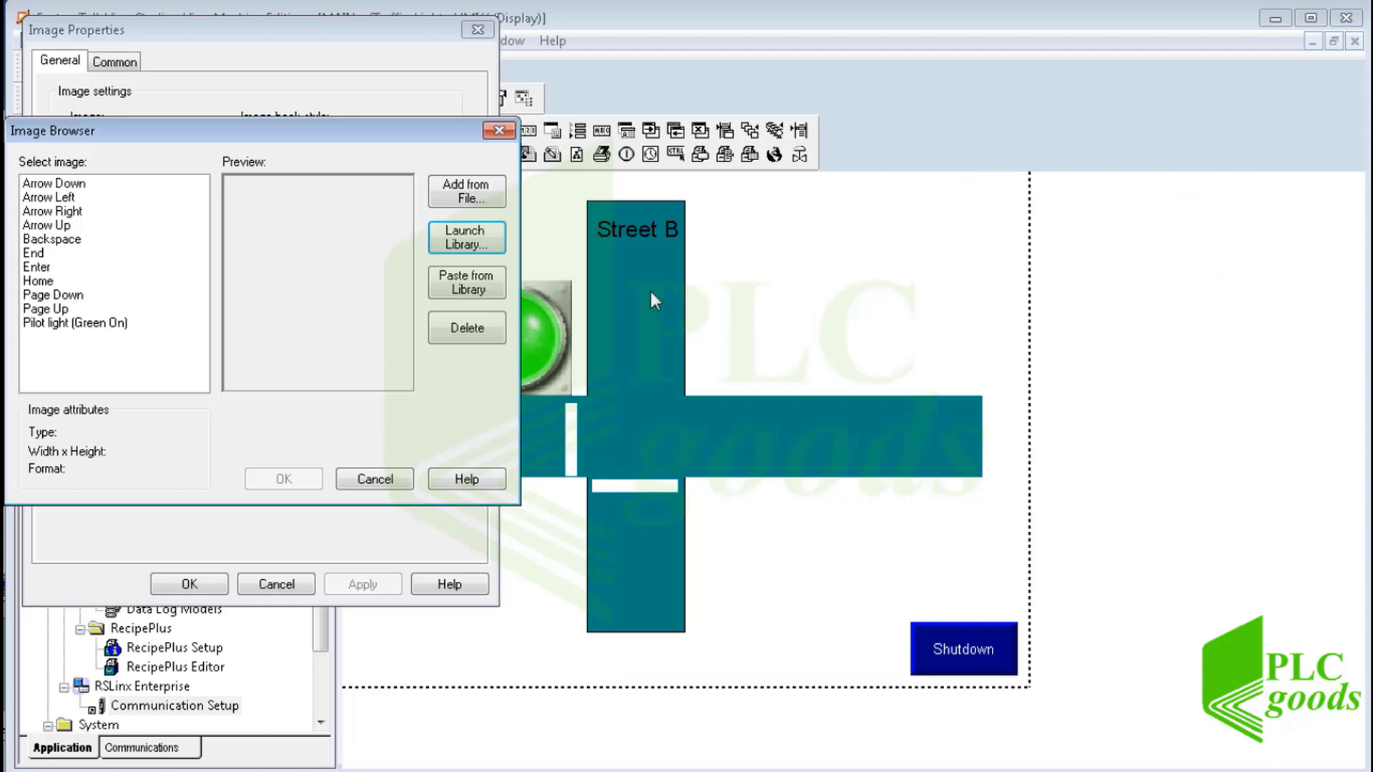
{"action": "left_click", "coordinate": [465, 286]}
{"action": "left_click", "coordinate": [285, 349]}
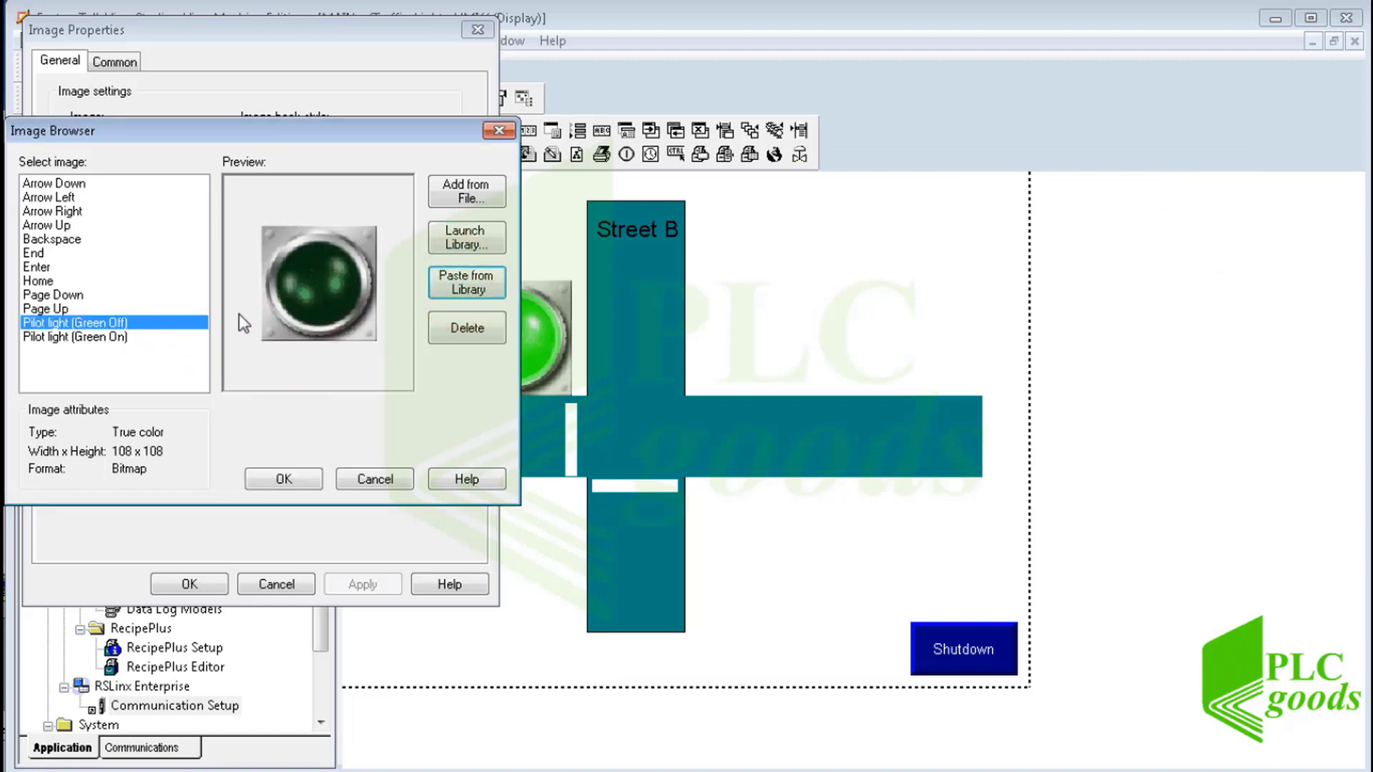
{"action": "left_click", "coordinate": [299, 478]}
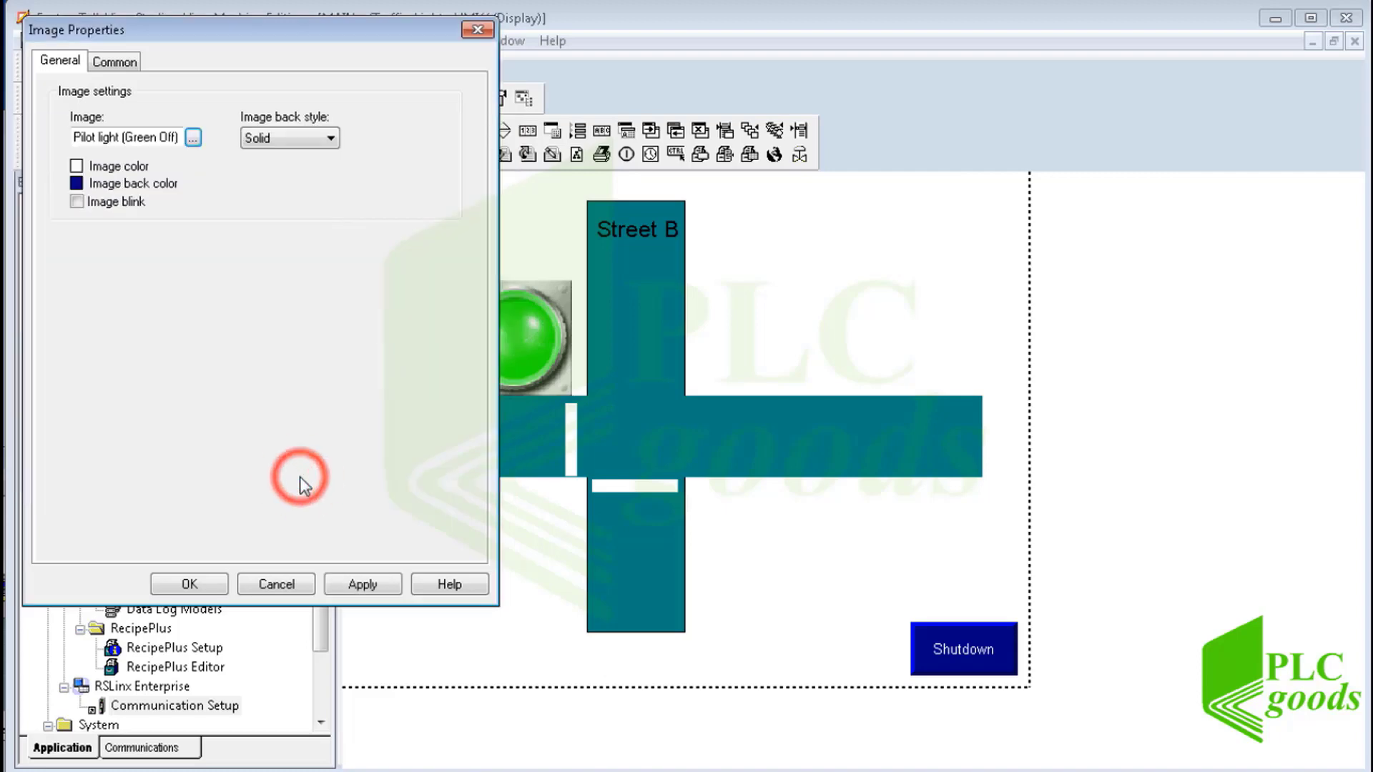
{"action": "left_click", "coordinate": [196, 585]}
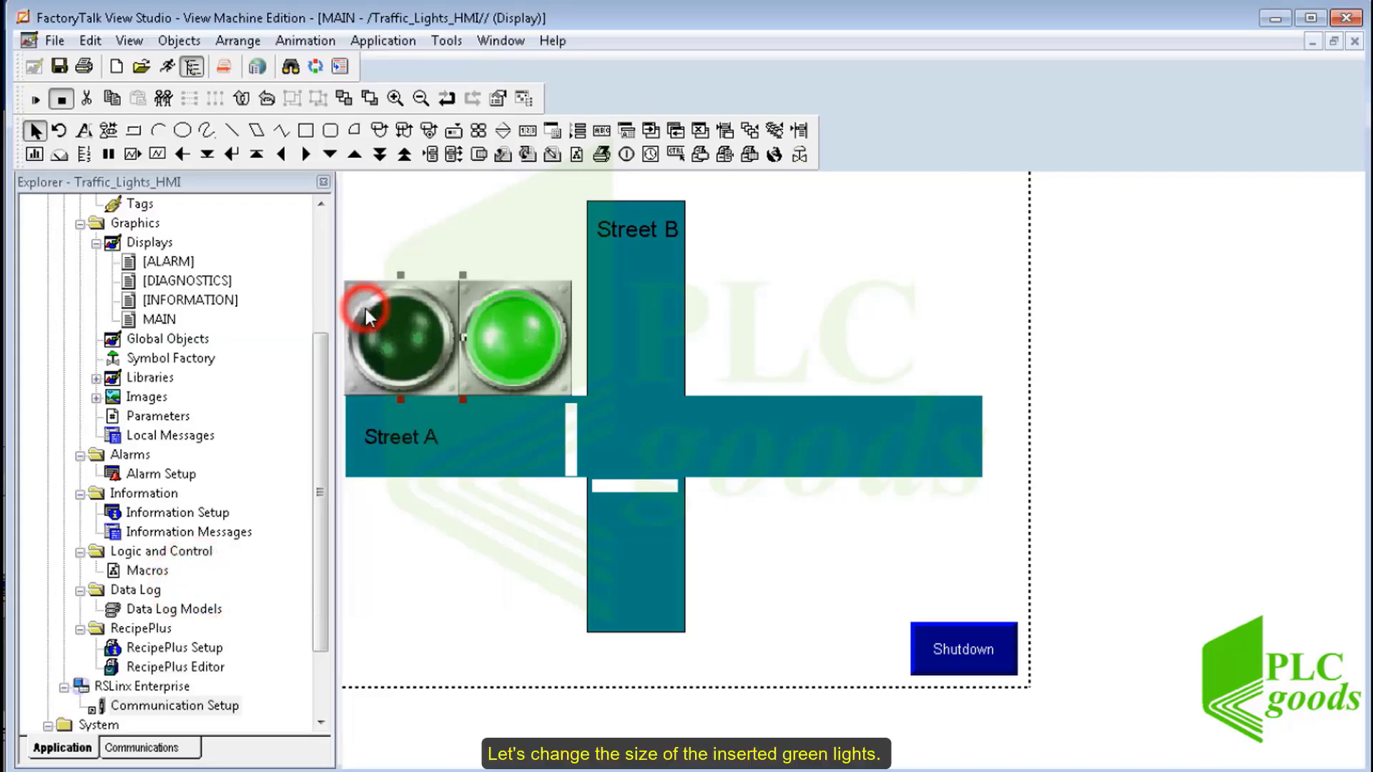
Shrink the dark green light to less than half its size and place it just above the Street A label.
{"action": "left_click_drag", "start_coordinate": [462, 275], "coordinate": [426, 331]}
{"action": "left_click_drag", "start_coordinate": [395, 376], "coordinate": [401, 361]}
Set the bright green light's height and width to 50 and move it level with the dark green light above Street A.
{"action": "left_click", "coordinate": [515, 369]}
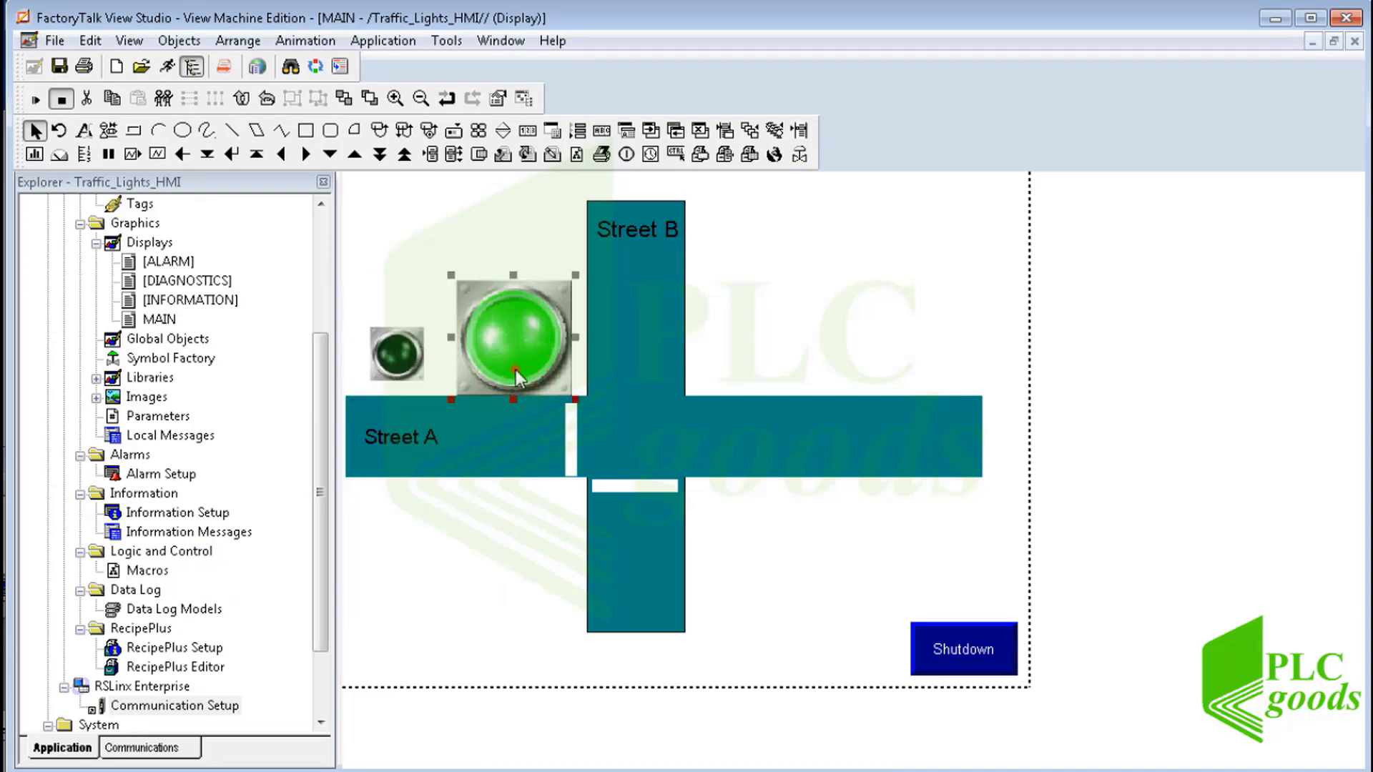
{"action": "double_click", "coordinate": [515, 369]}
{"action": "left_click", "coordinate": [114, 60]}
{"action": "double_click", "coordinate": [89, 133]}
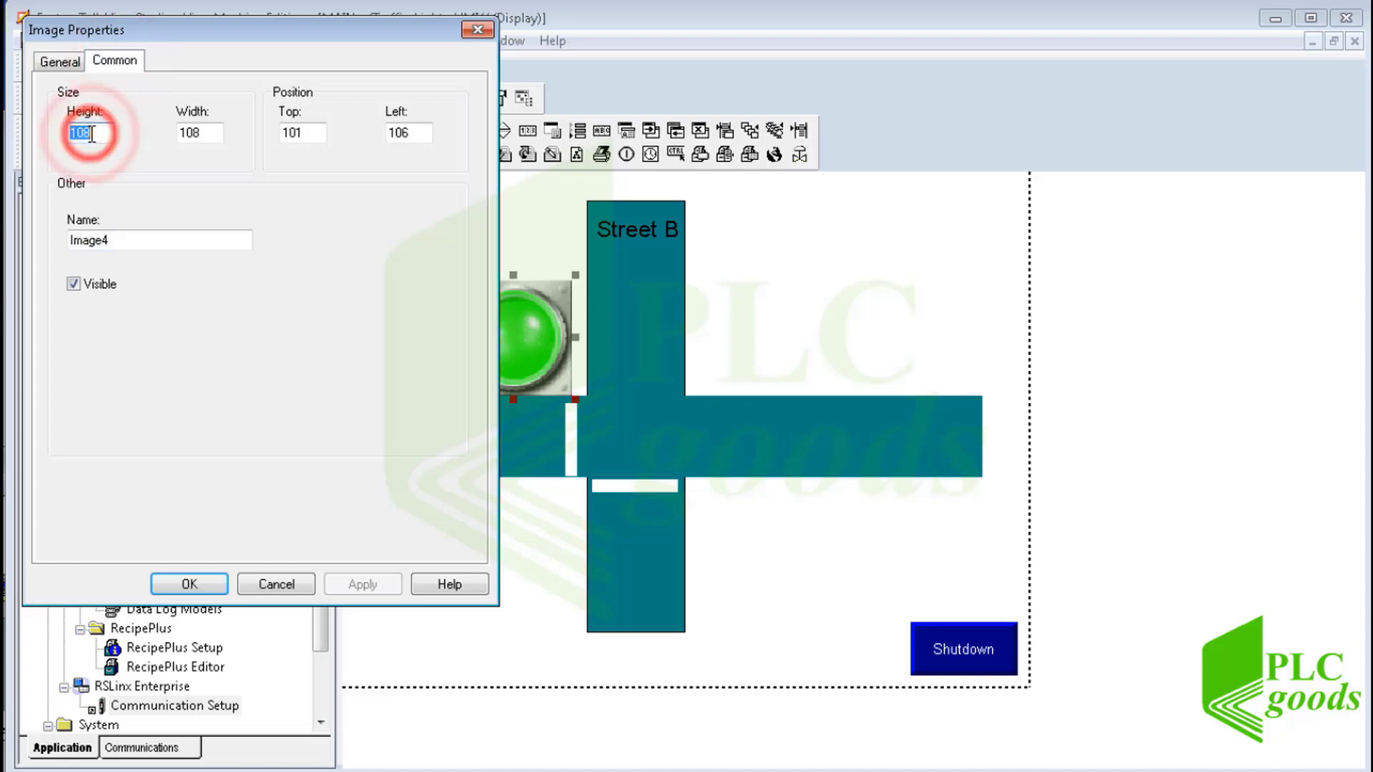
{"action": "type", "text": "54"}
{"action": "key", "text": "Return"}
{"action": "double_click", "coordinate": [516, 312]}
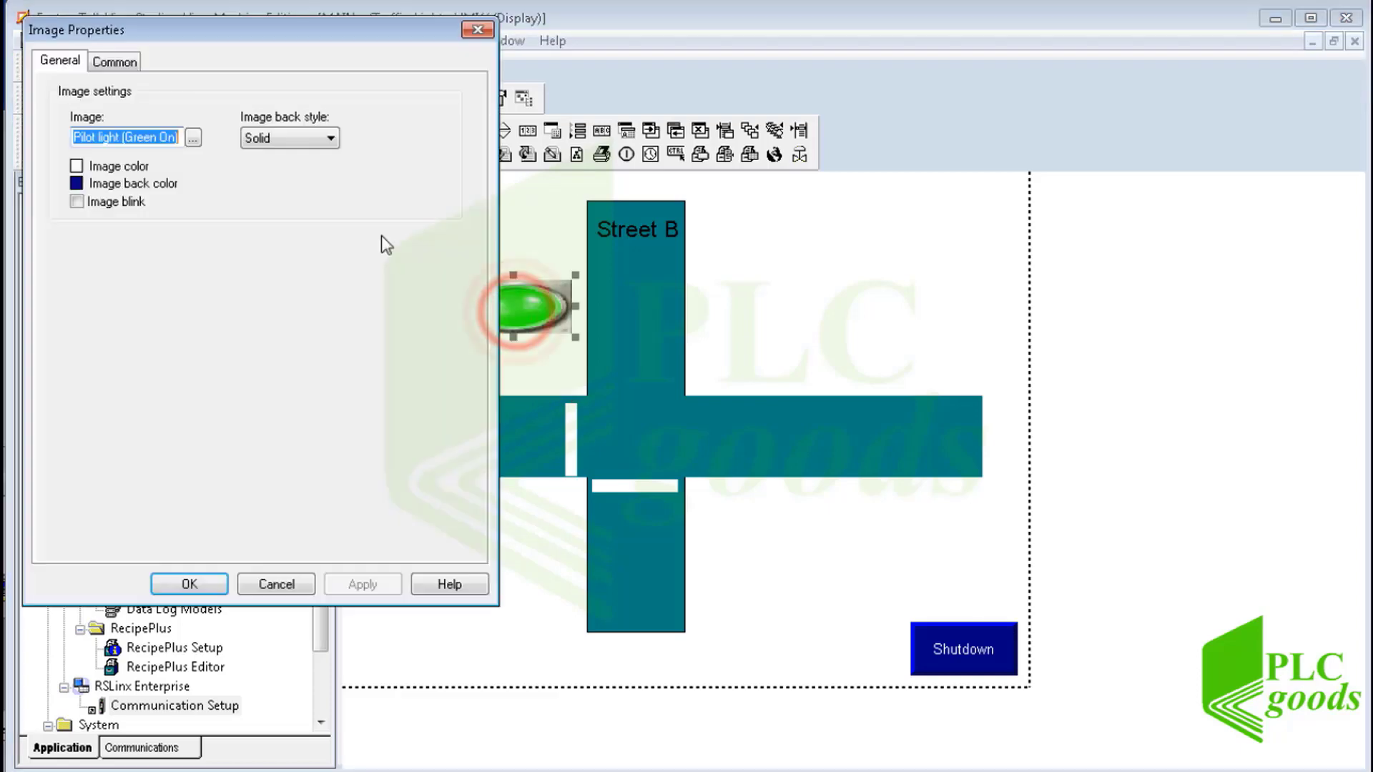
{"action": "left_click", "coordinate": [115, 60]}
{"action": "left_click", "coordinate": [196, 130]}
{"action": "type", "text": "50"}
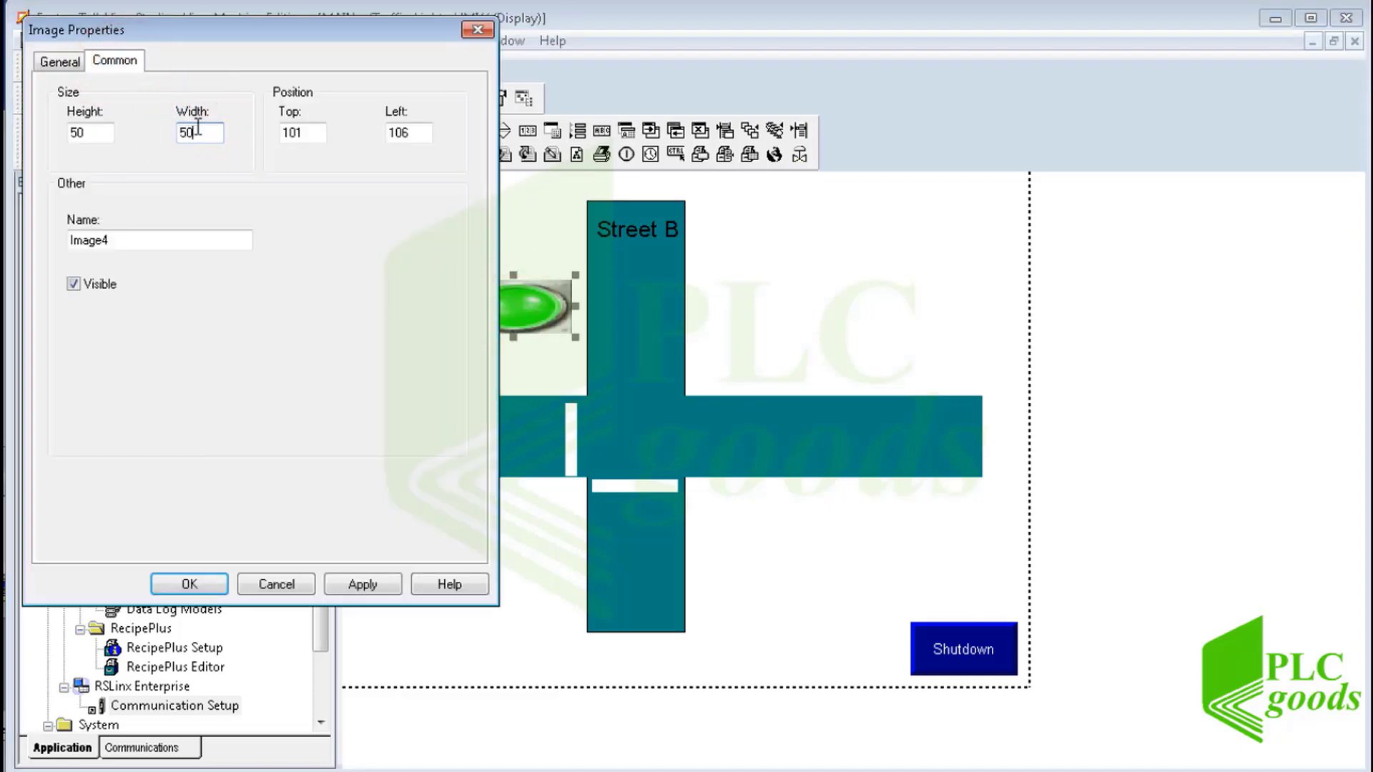
{"action": "key", "text": "Return"}
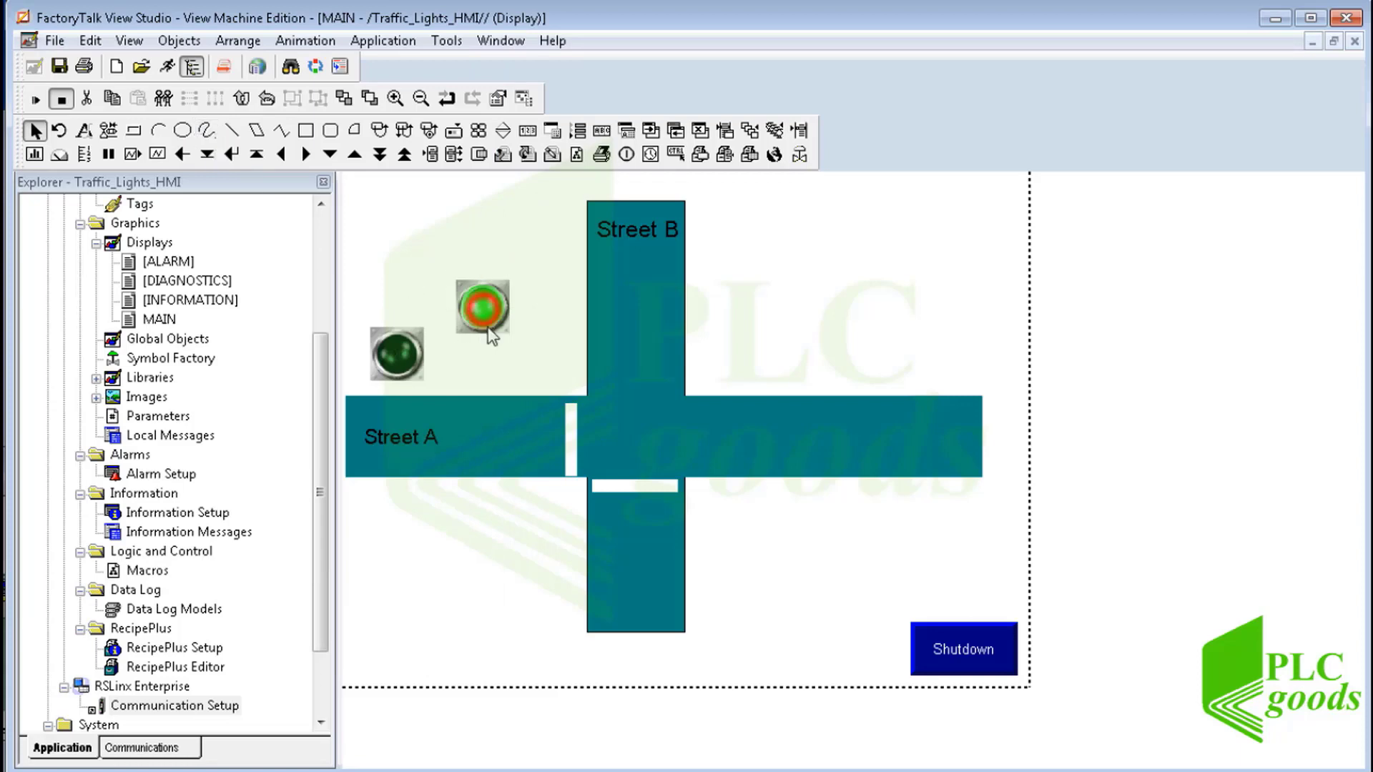
{"action": "left_click_drag", "start_coordinate": [487, 327], "coordinate": [500, 374]}
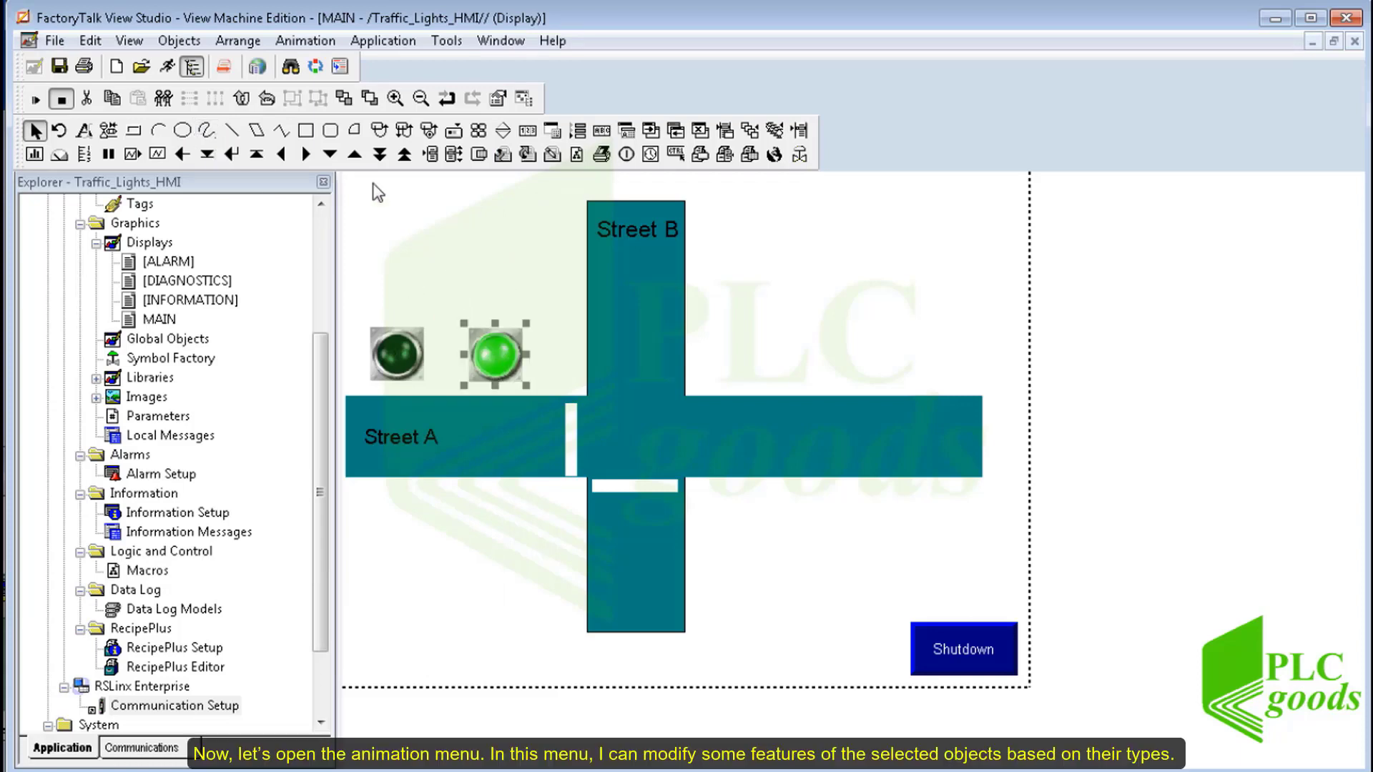
Open the visibility animation of the bright green light, browse for its tag and refresh all tag folders.
{"action": "left_click", "coordinate": [300, 41]}
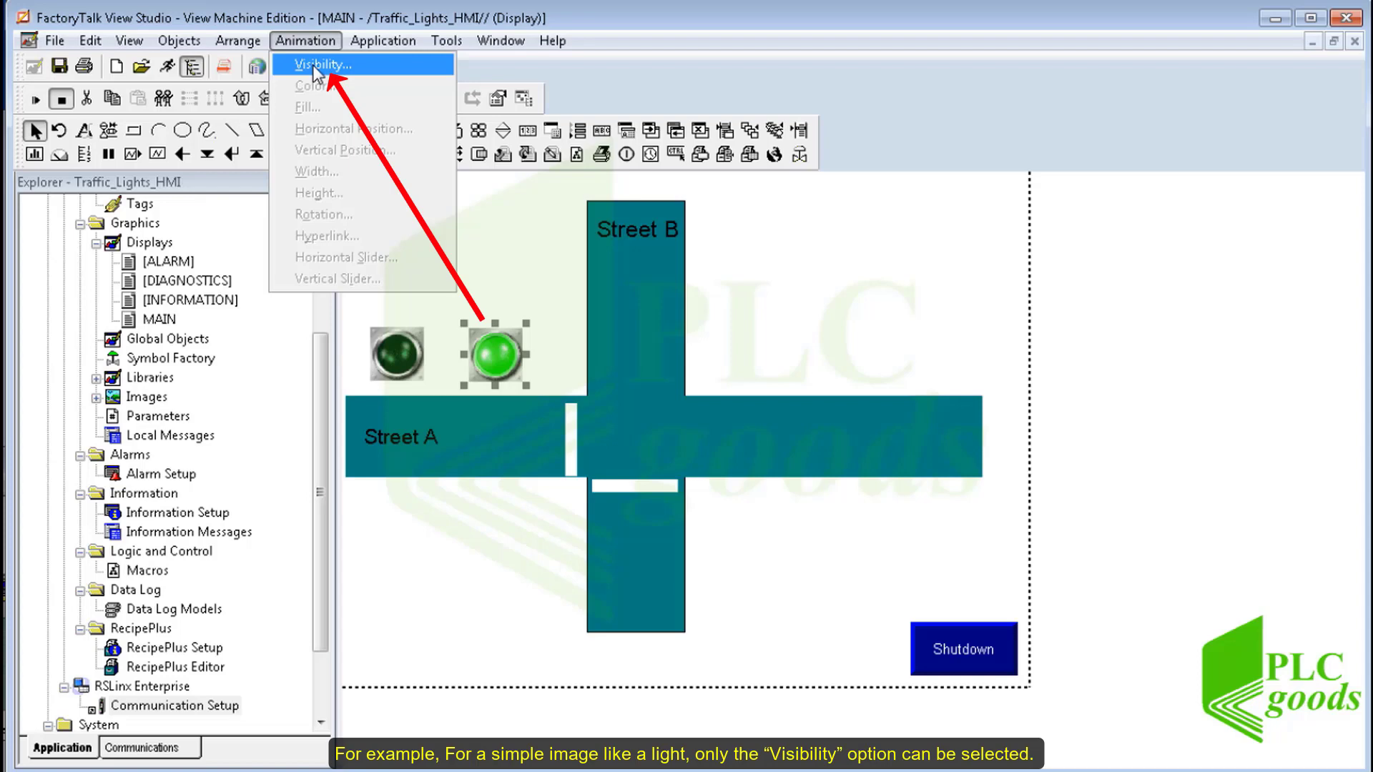
{"action": "left_click", "coordinate": [315, 66]}
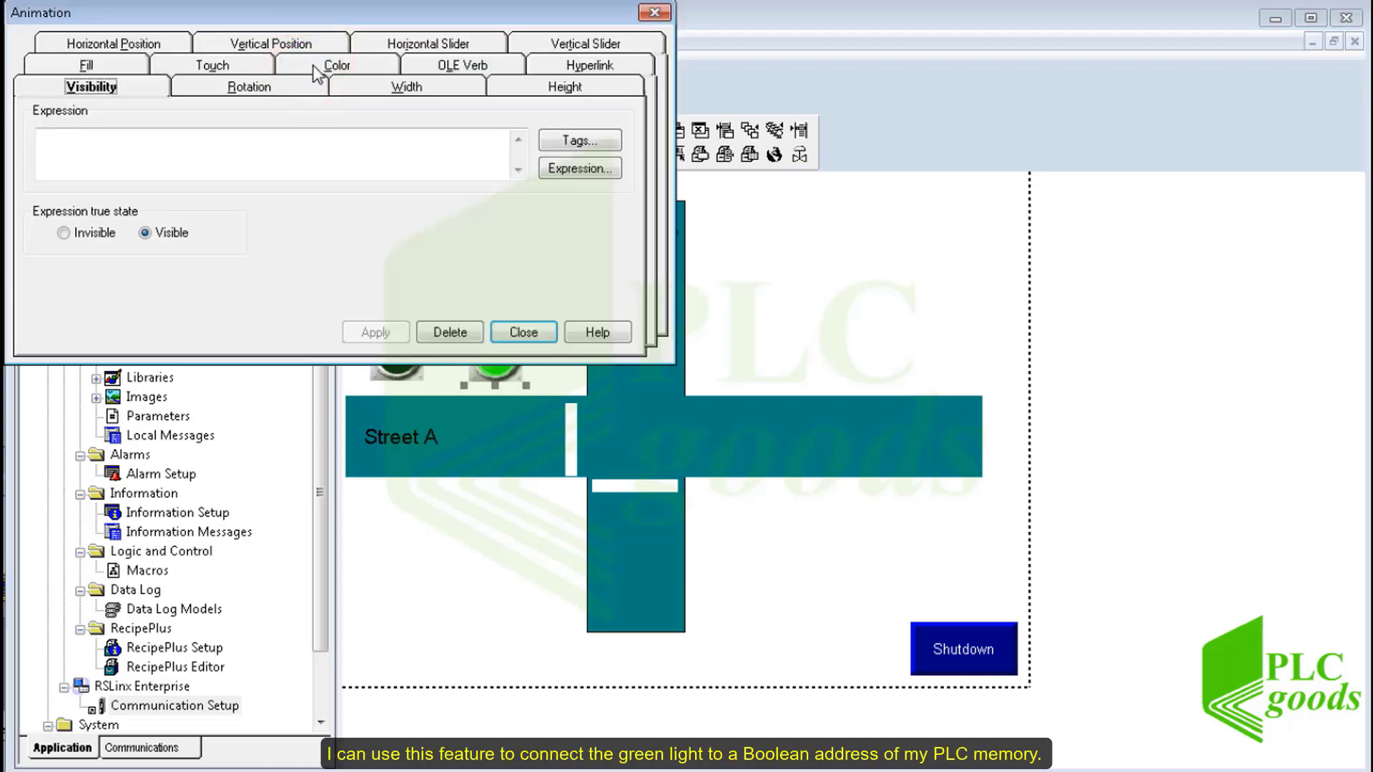
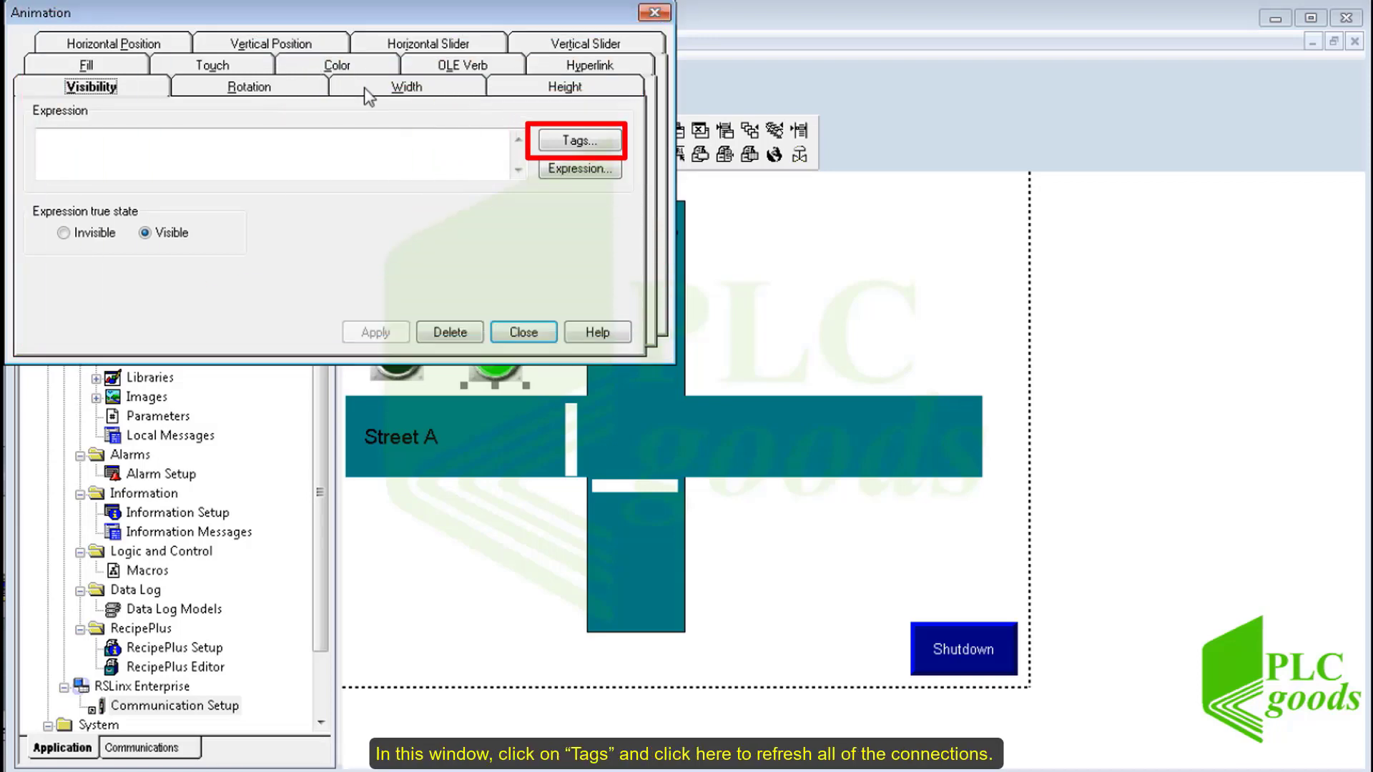
{"action": "left_click", "coordinate": [562, 140]}
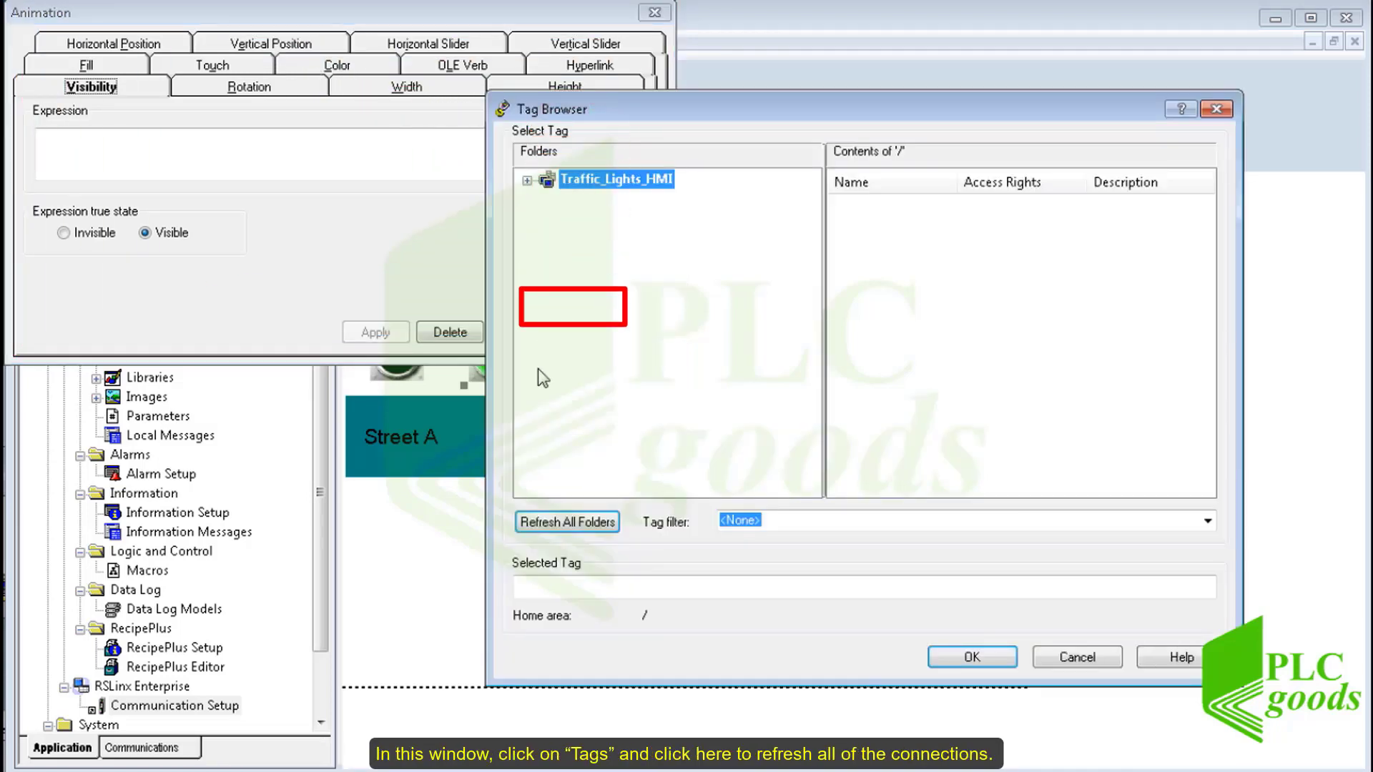
{"action": "left_click", "coordinate": [565, 524]}
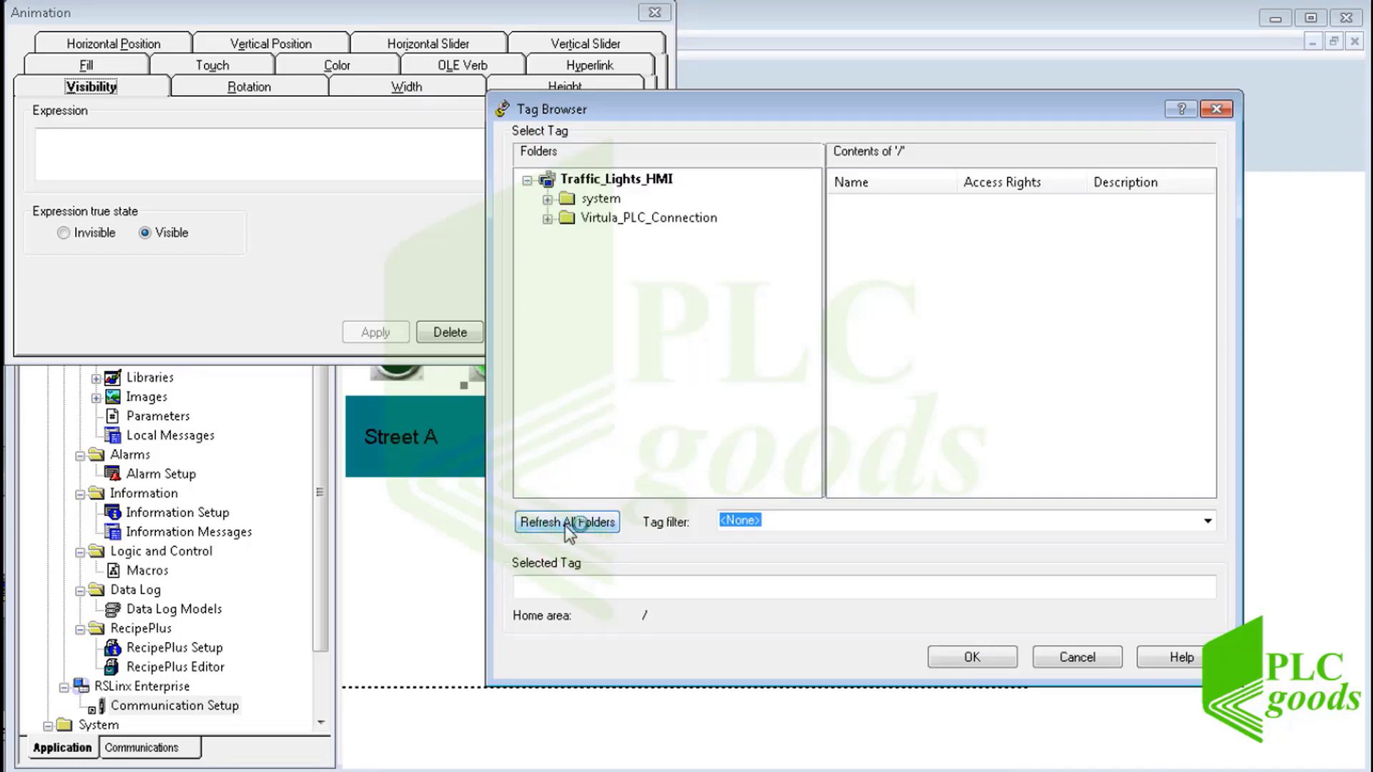
Examine the tag folders under Virtula_PLC_Connection, including Diagnostic Items, Online, HMI_Bool and Program:MainProgram.
{"action": "left_click", "coordinate": [599, 199]}
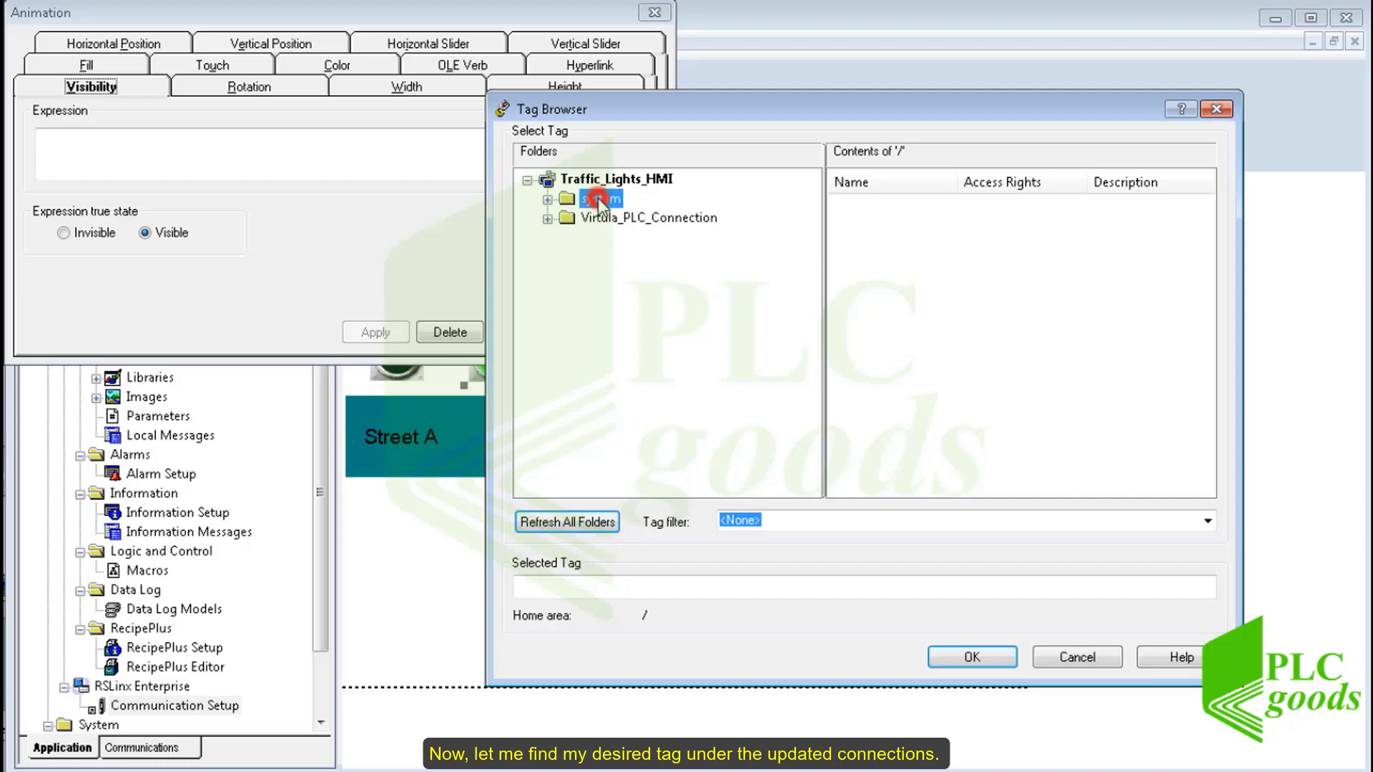
{"action": "left_click", "coordinate": [602, 218]}
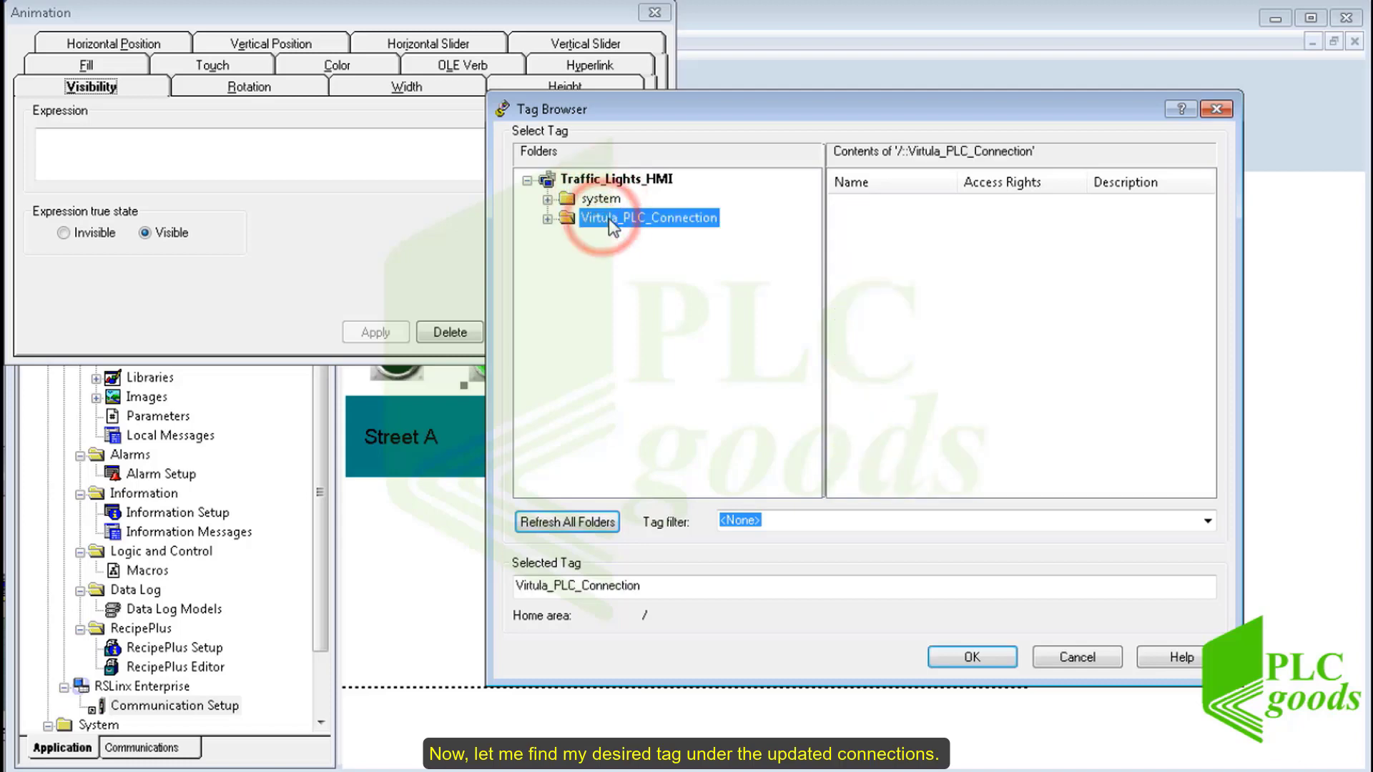
{"action": "left_click", "coordinate": [548, 219]}
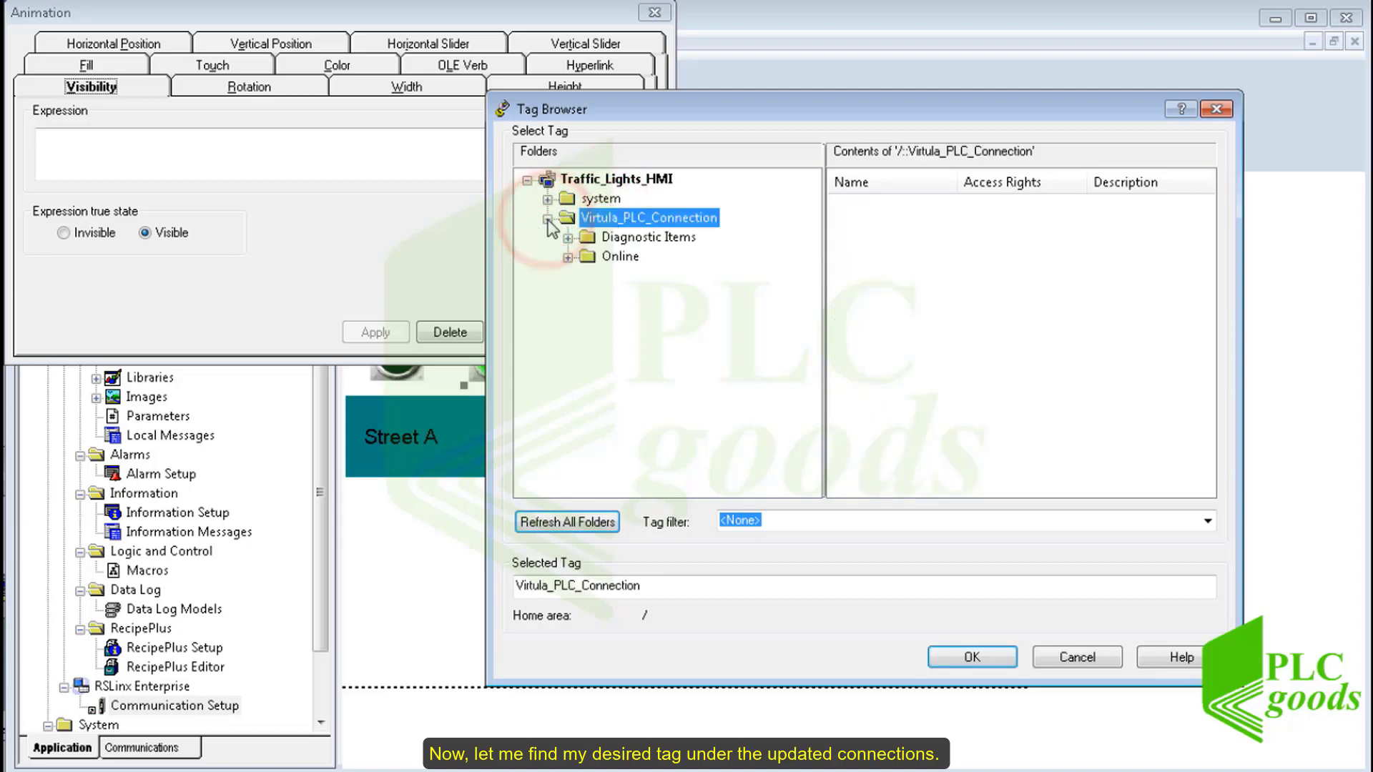
{"action": "left_click", "coordinate": [597, 239]}
{"action": "left_click", "coordinate": [578, 259]}
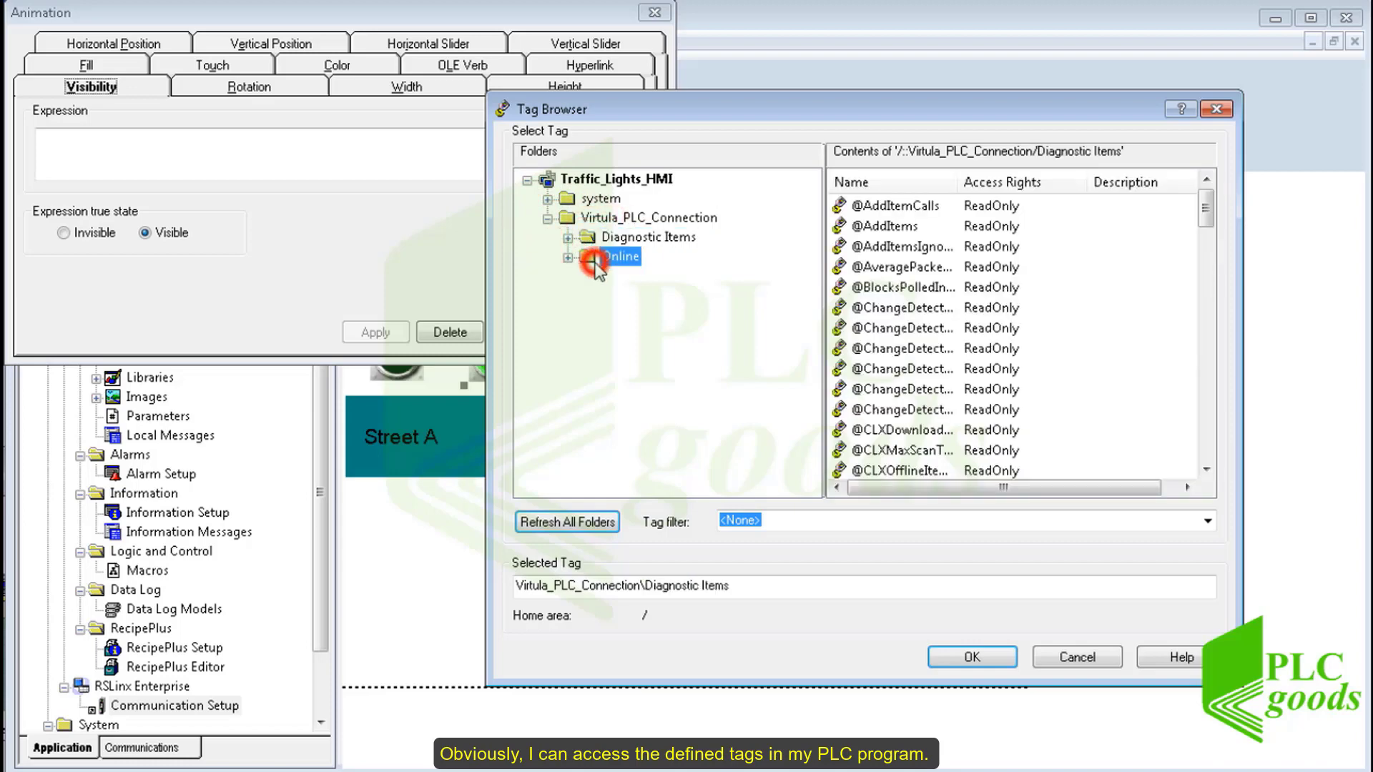
{"action": "left_click", "coordinate": [569, 258]}
{"action": "left_click", "coordinate": [644, 277]}
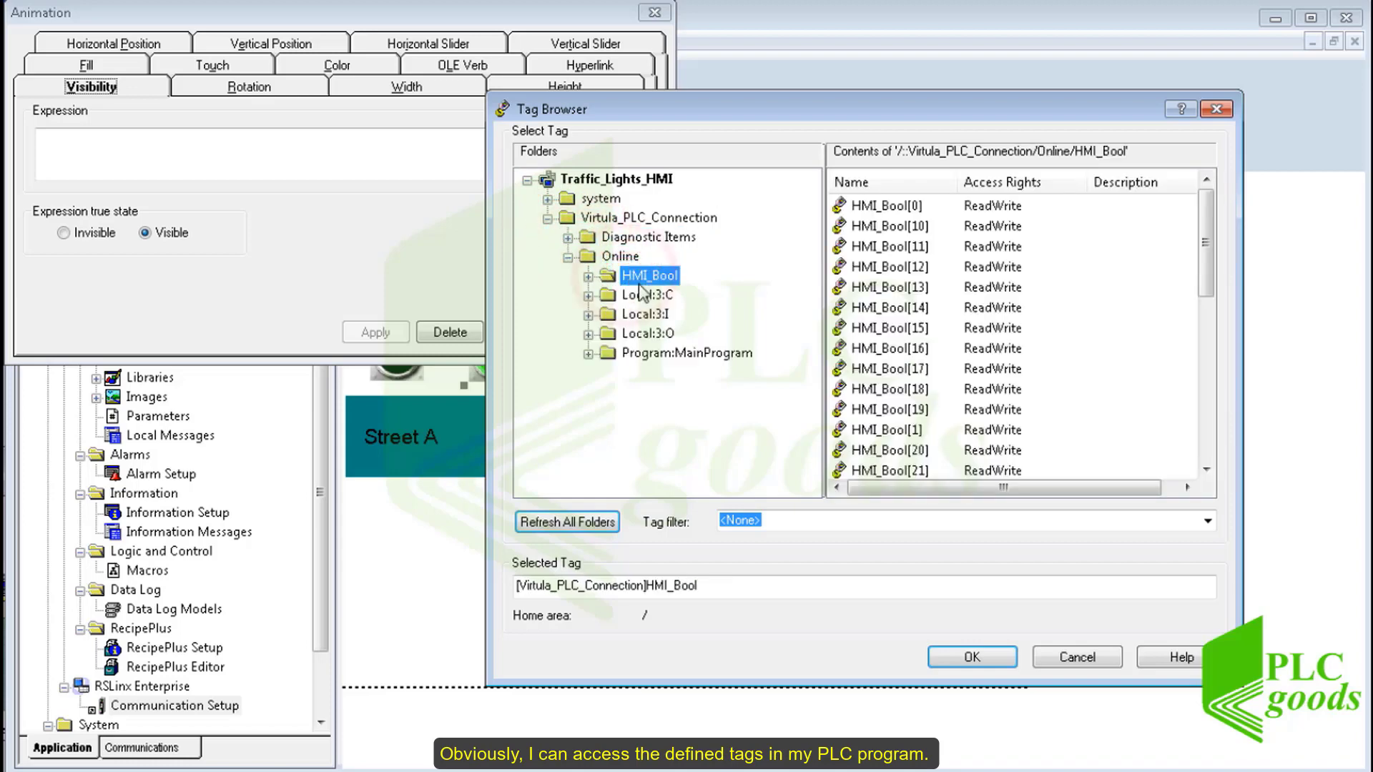
{"action": "left_click", "coordinate": [633, 353]}
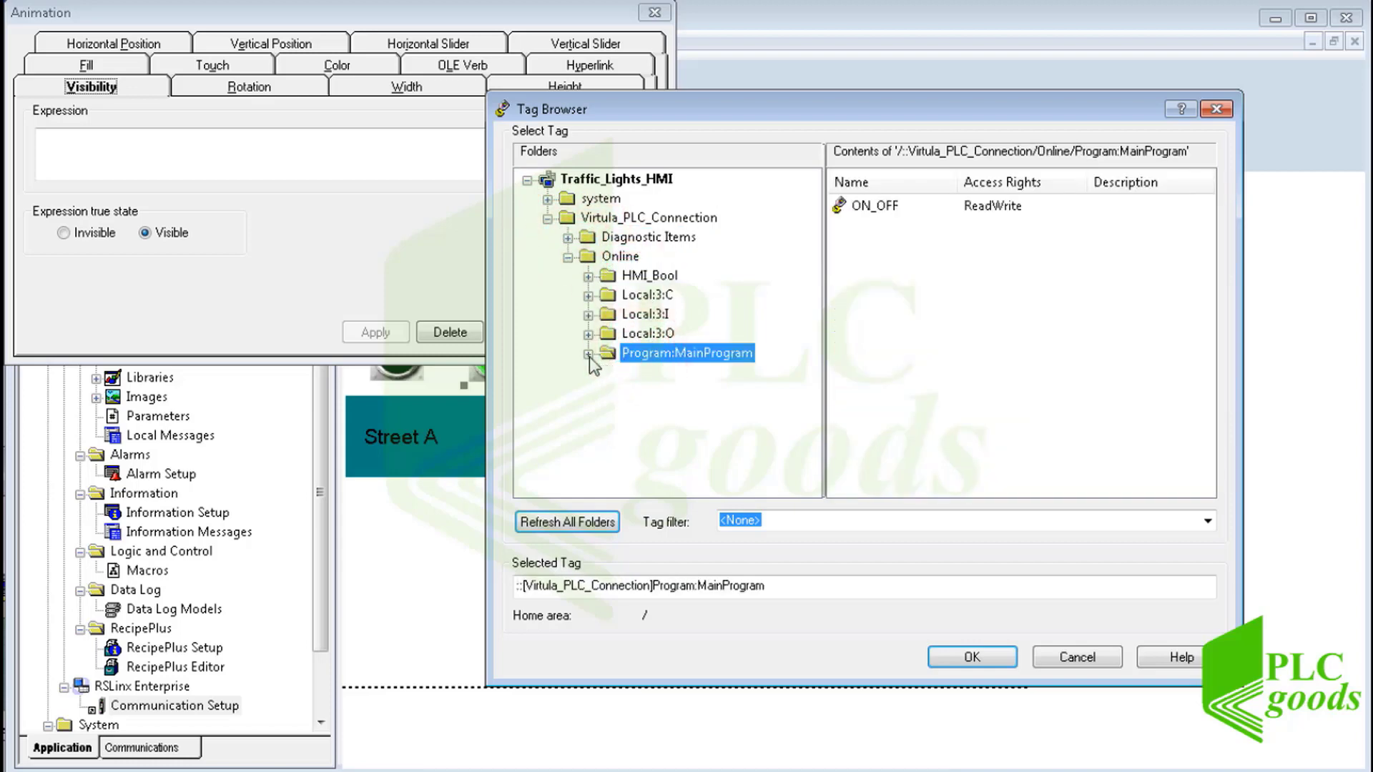
{"action": "left_click", "coordinate": [589, 355]}
{"action": "left_click", "coordinate": [638, 373]}
{"action": "left_click", "coordinate": [638, 356]}
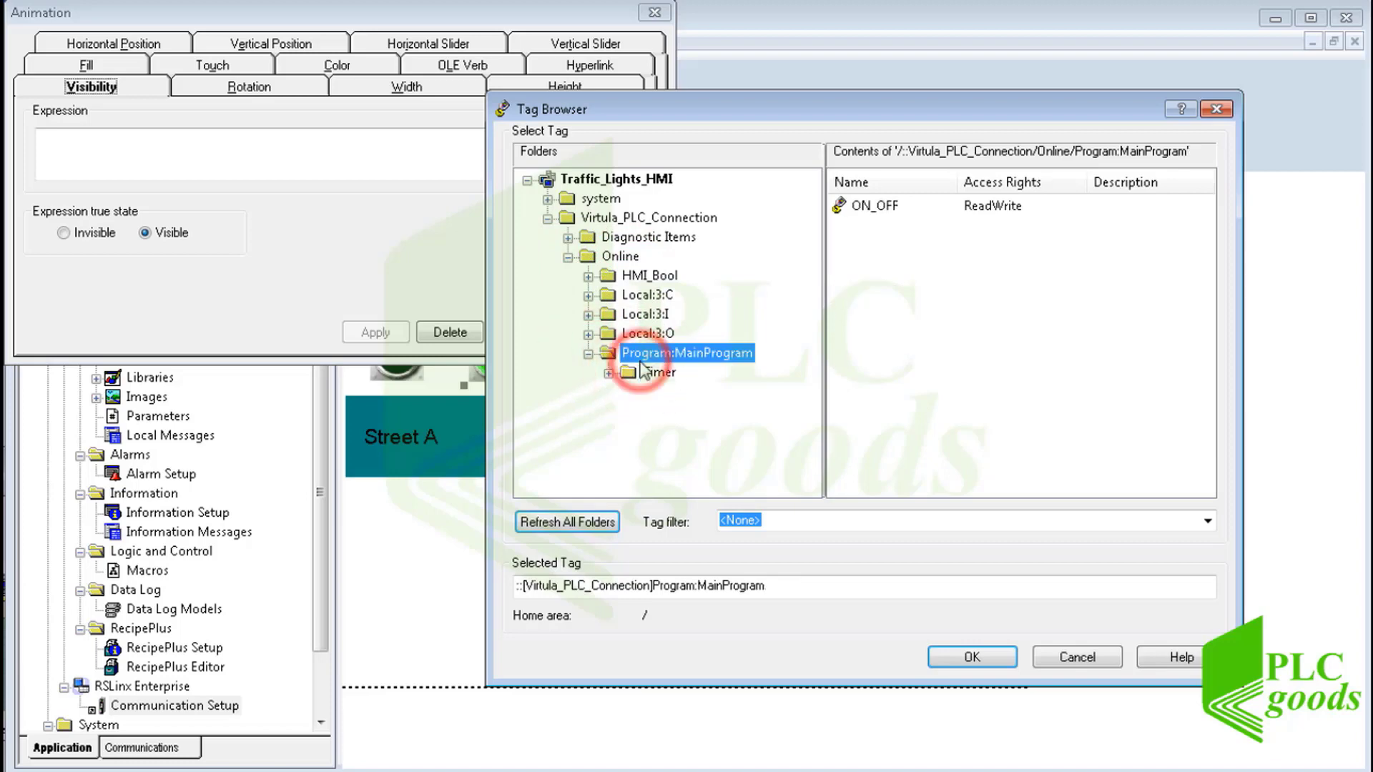
Link the bright green light's visibility to the HMI_Bool[0] tag, with Visible as the expression true state.
{"action": "left_click", "coordinate": [649, 276]}
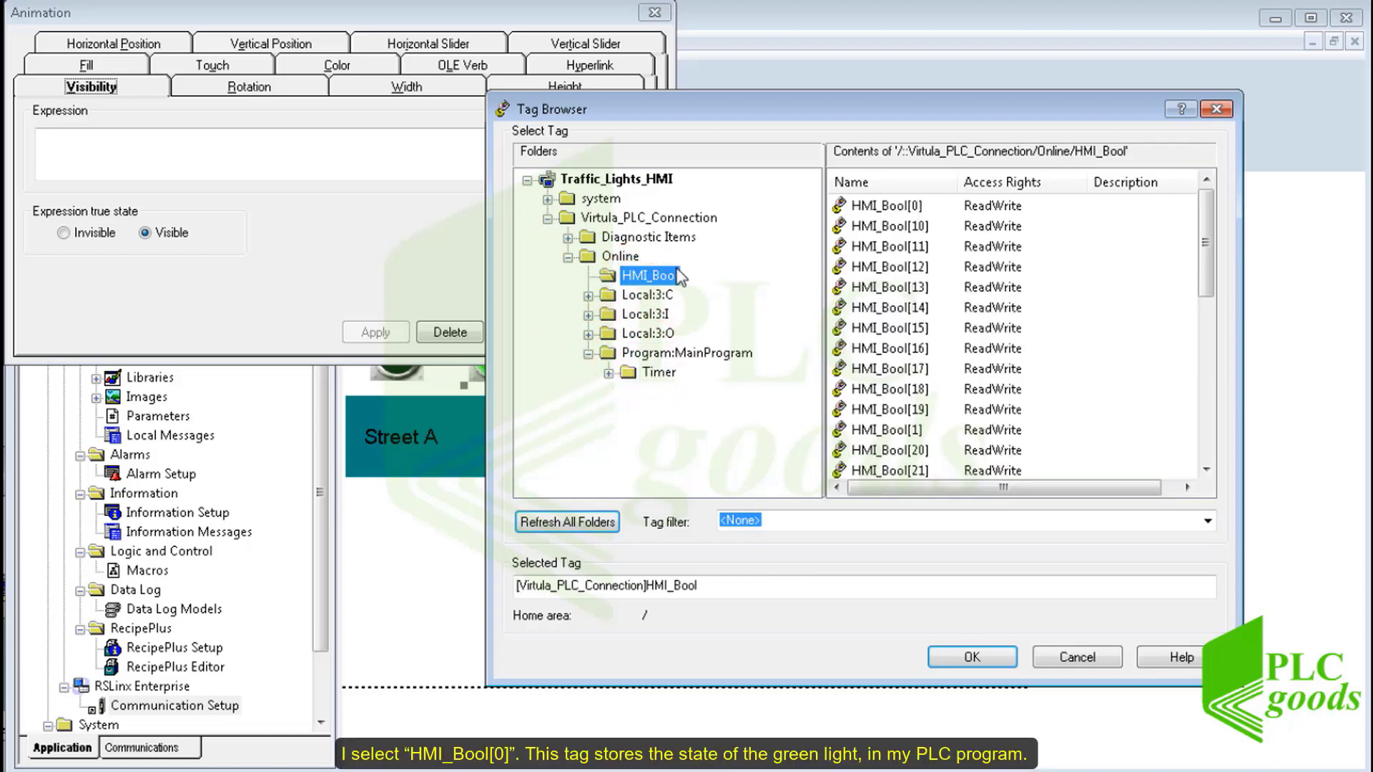
{"action": "left_click", "coordinate": [867, 207]}
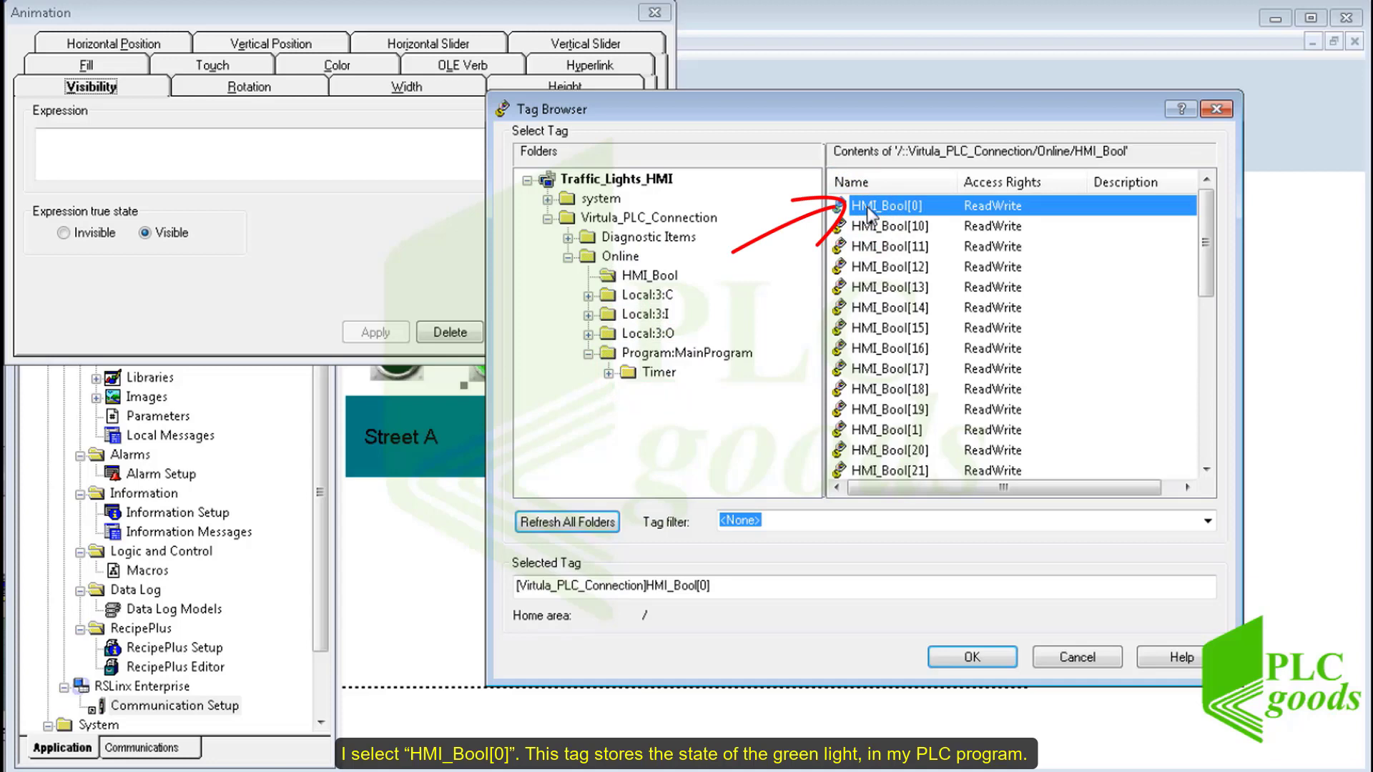
{"action": "double_click", "coordinate": [868, 207]}
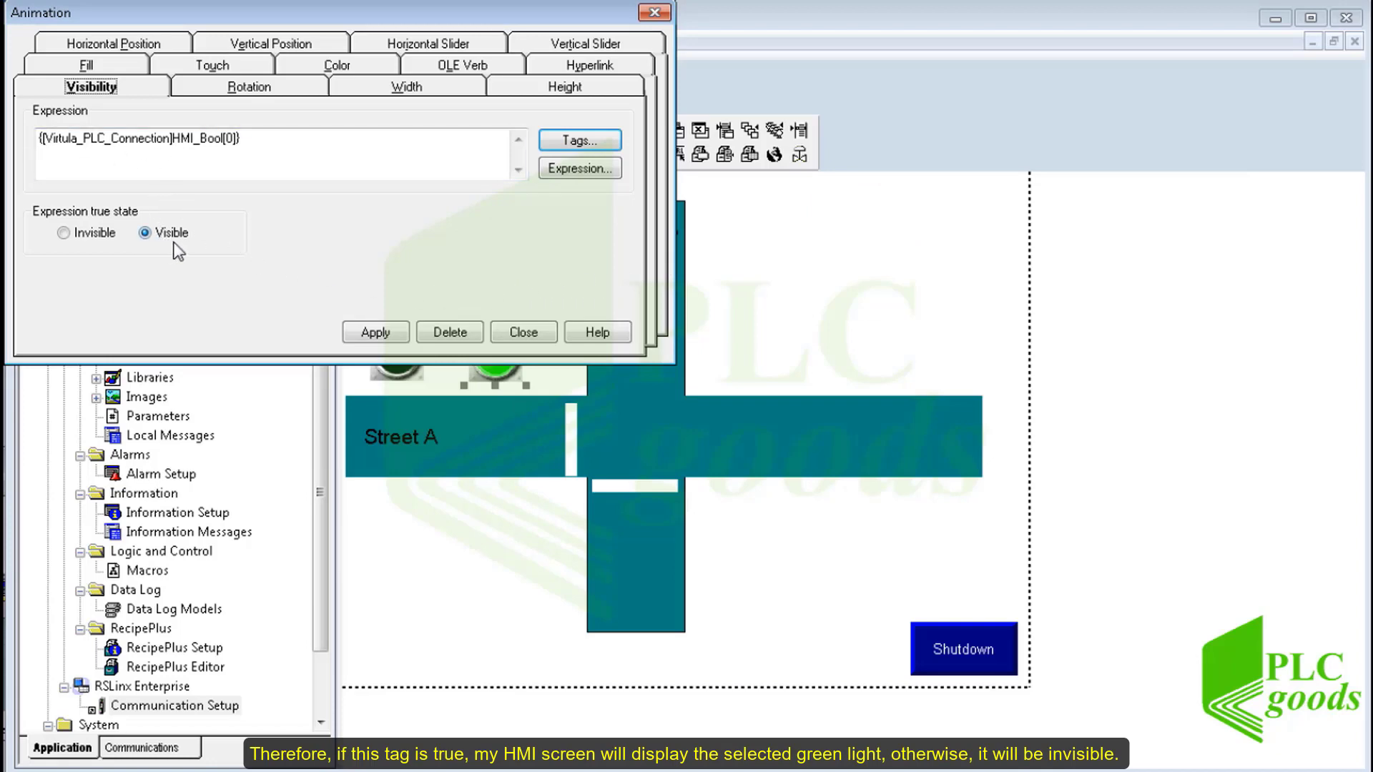
{"action": "left_click", "coordinate": [376, 333]}
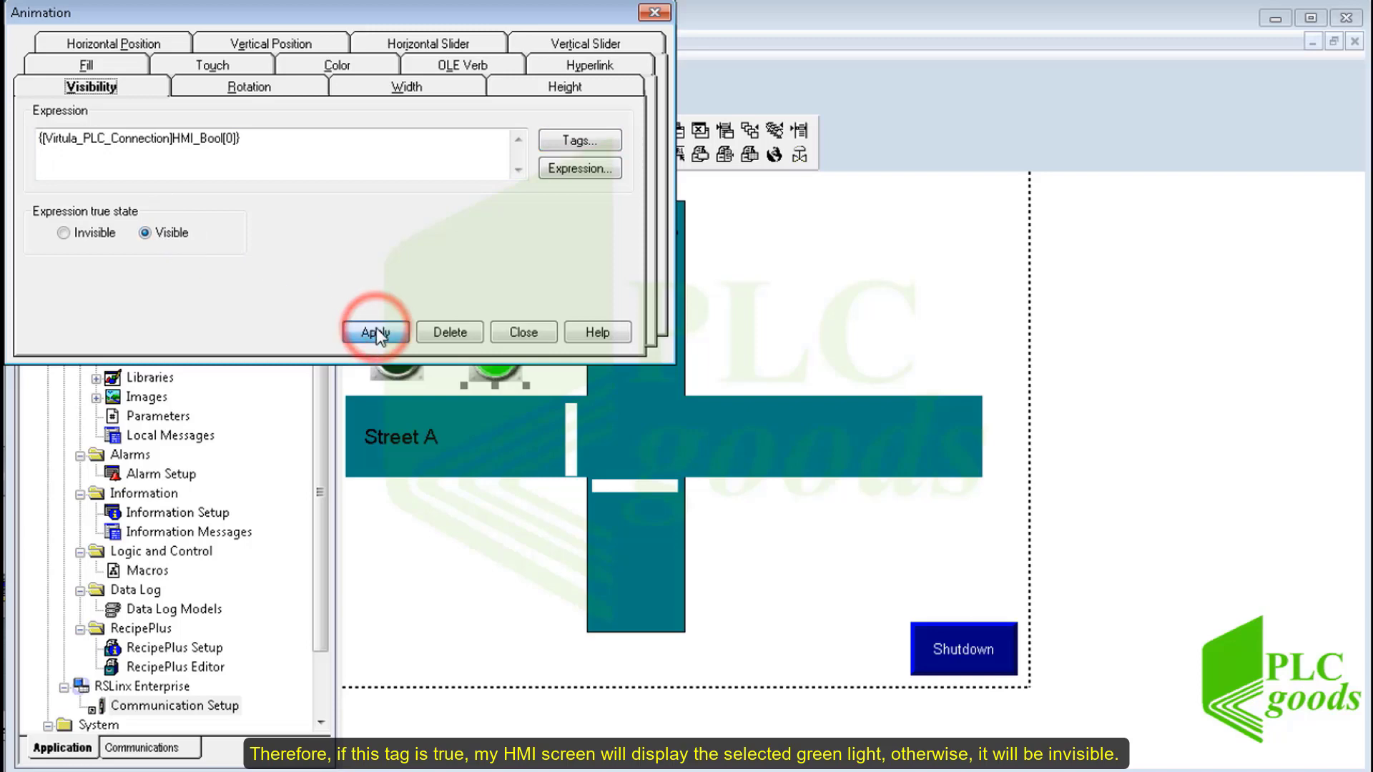
{"action": "left_click", "coordinate": [519, 336]}
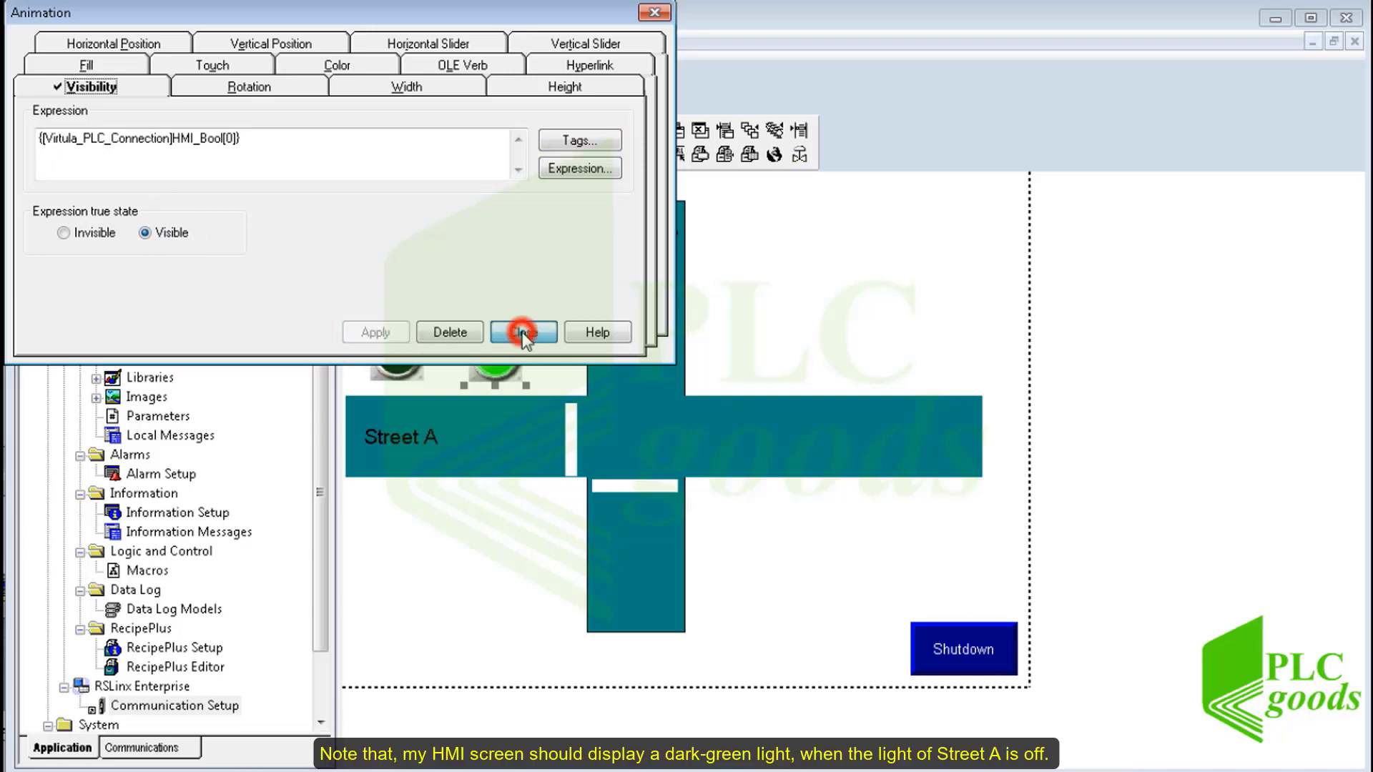
Link the dark green light's visibility to the HMI_Bool[0] tag, with Invisible as the expression true state.
{"action": "left_click", "coordinate": [405, 371]}
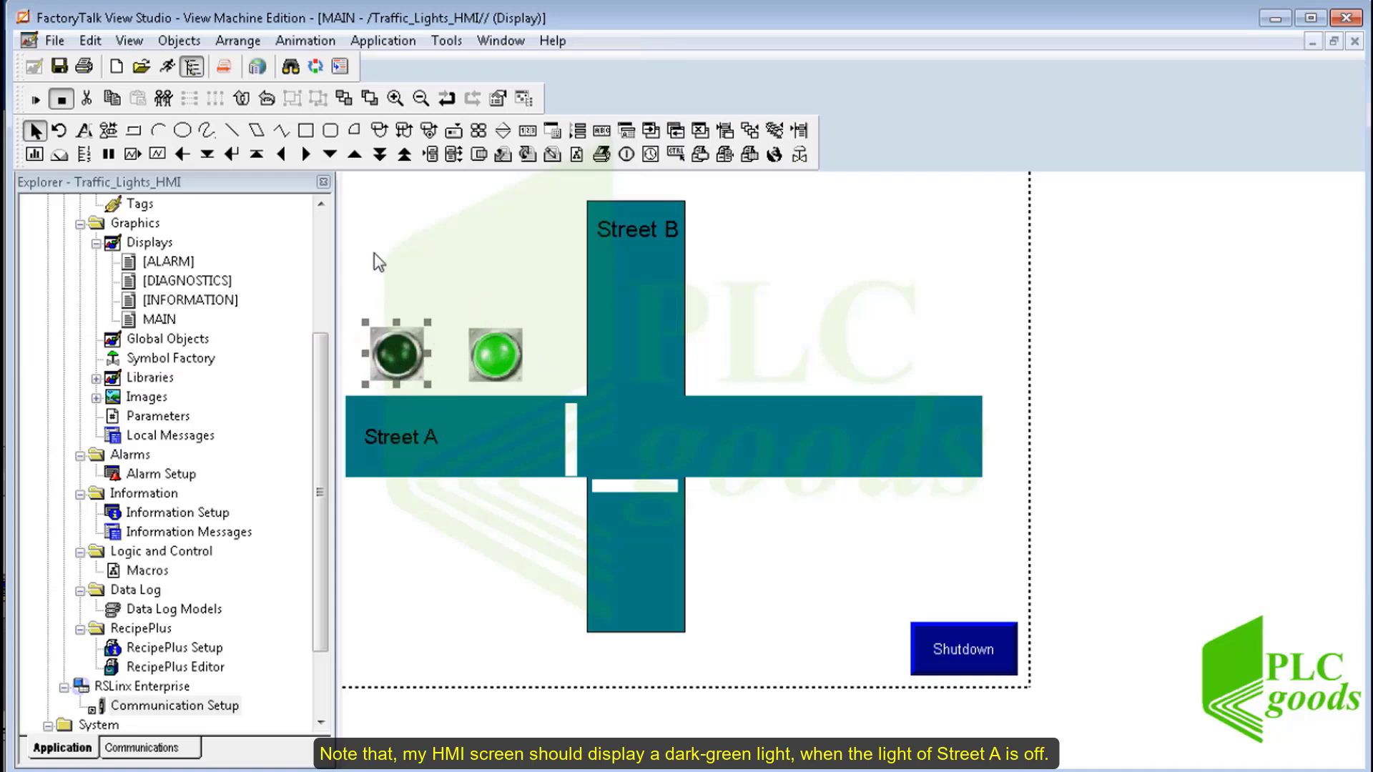
{"action": "left_click", "coordinate": [305, 41]}
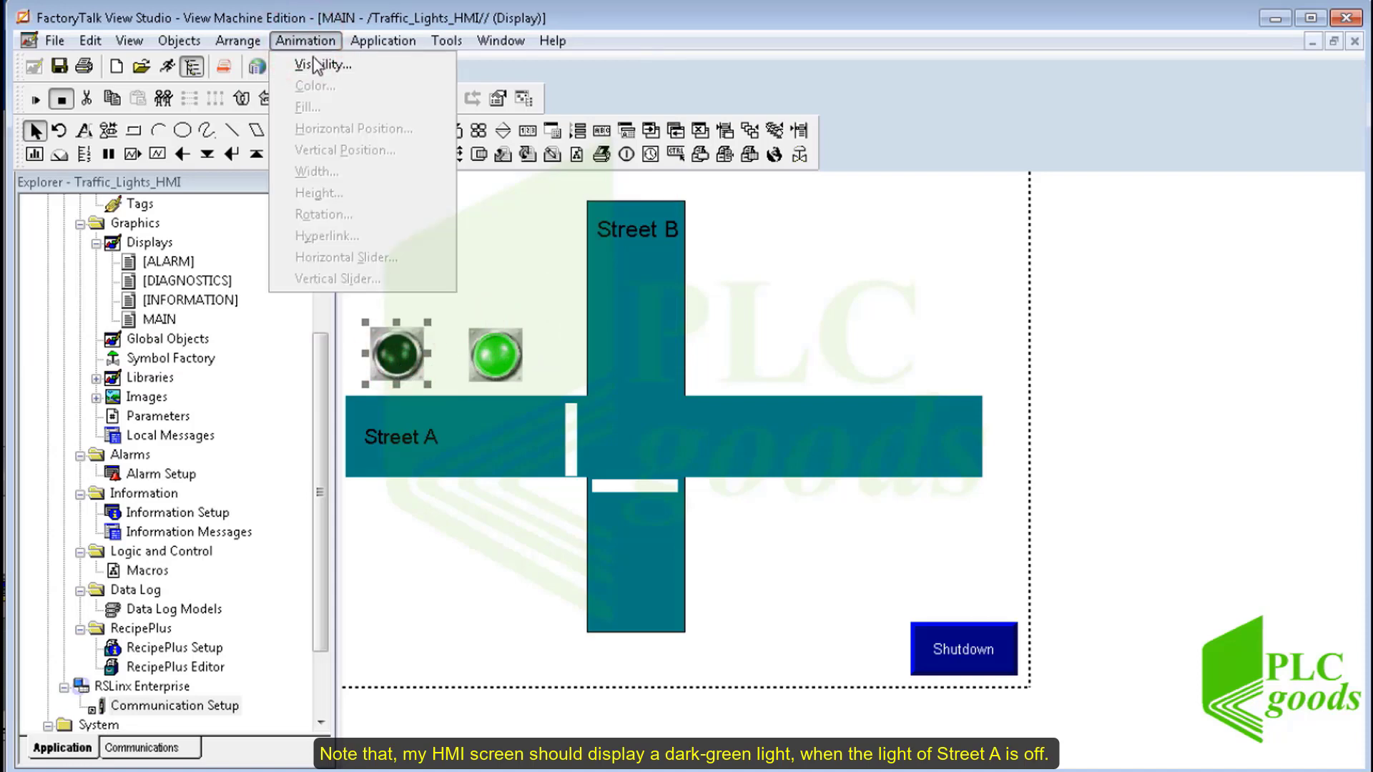
{"action": "left_click", "coordinate": [315, 65]}
{"action": "left_click", "coordinate": [567, 141]}
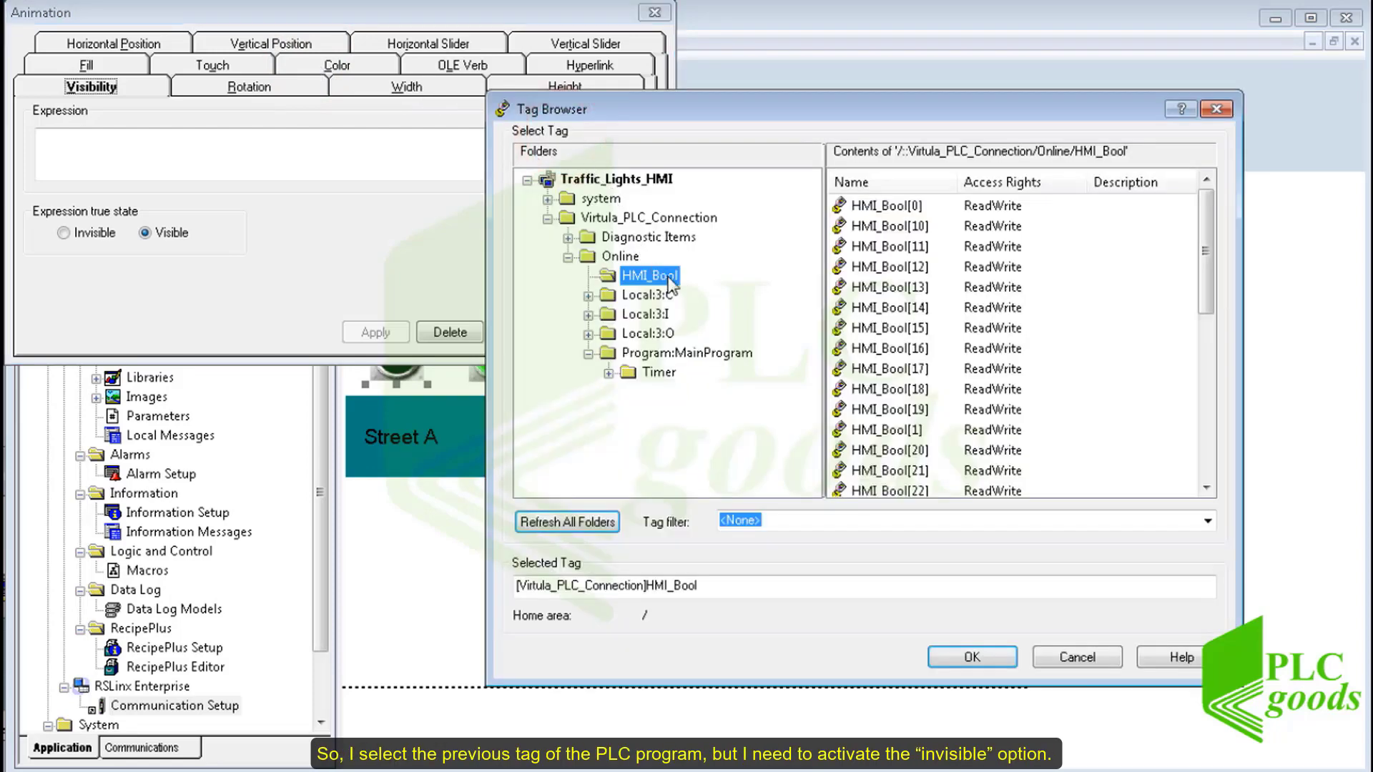
{"action": "double_click", "coordinate": [869, 211]}
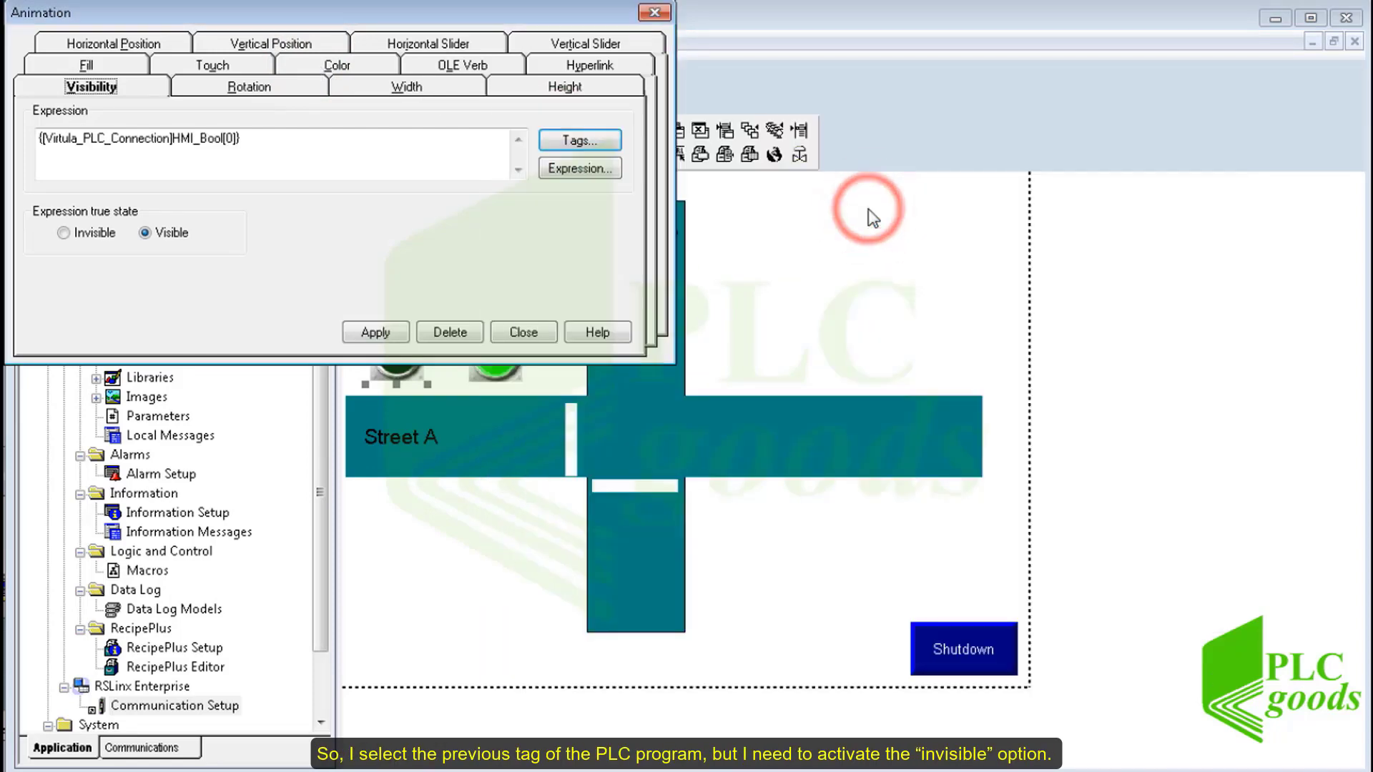
{"action": "left_click", "coordinate": [65, 234]}
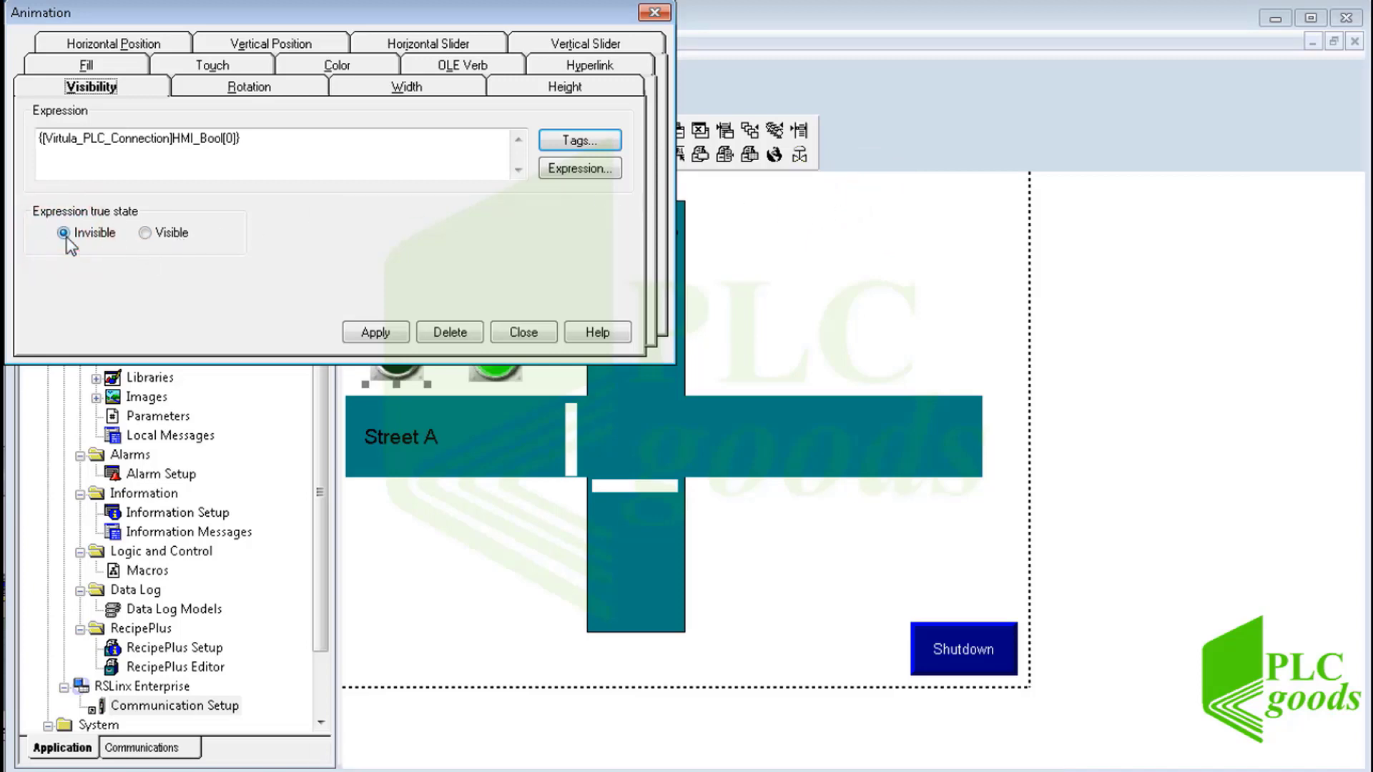
{"action": "left_click", "coordinate": [363, 333]}
{"action": "left_click", "coordinate": [526, 332]}
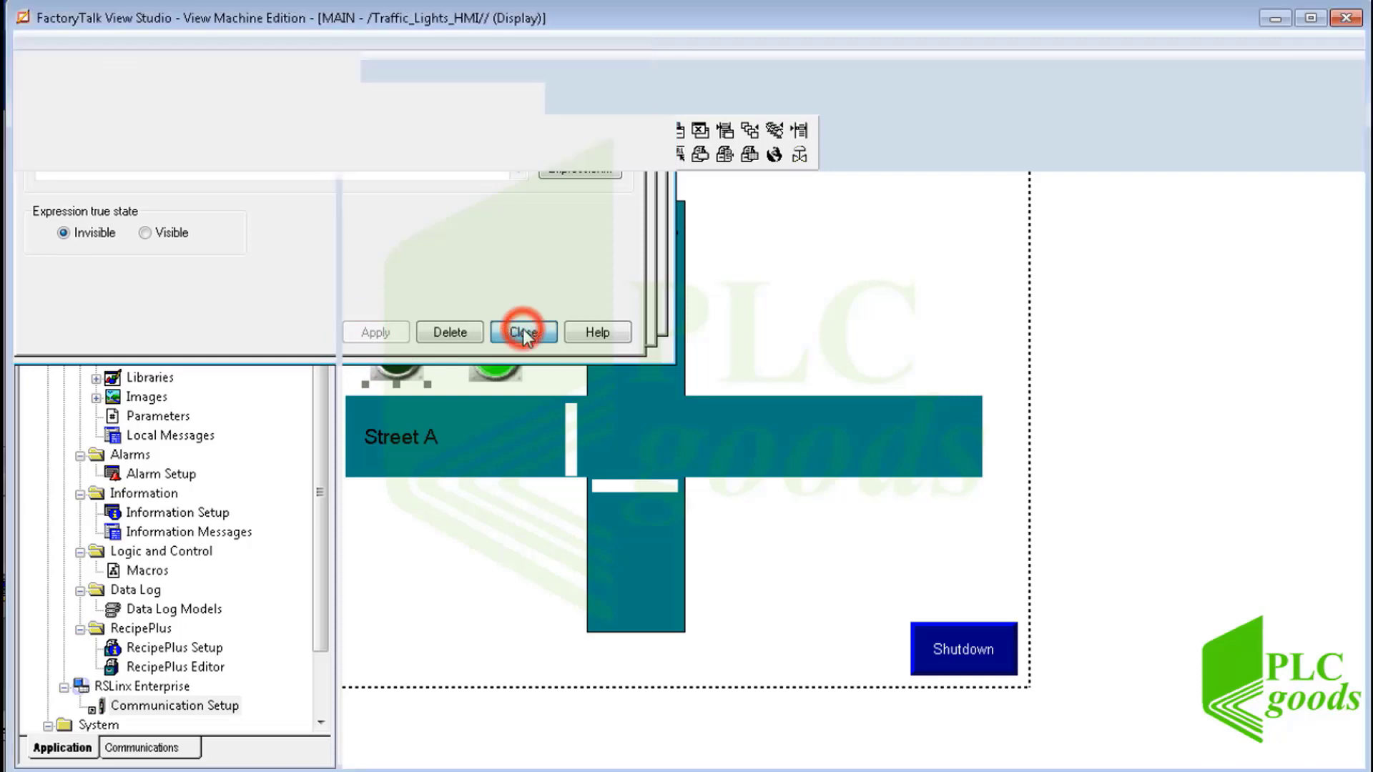
Test run the application and allow UnpackMER.dll to make changes to the computer.
{"action": "left_click", "coordinate": [384, 41]}
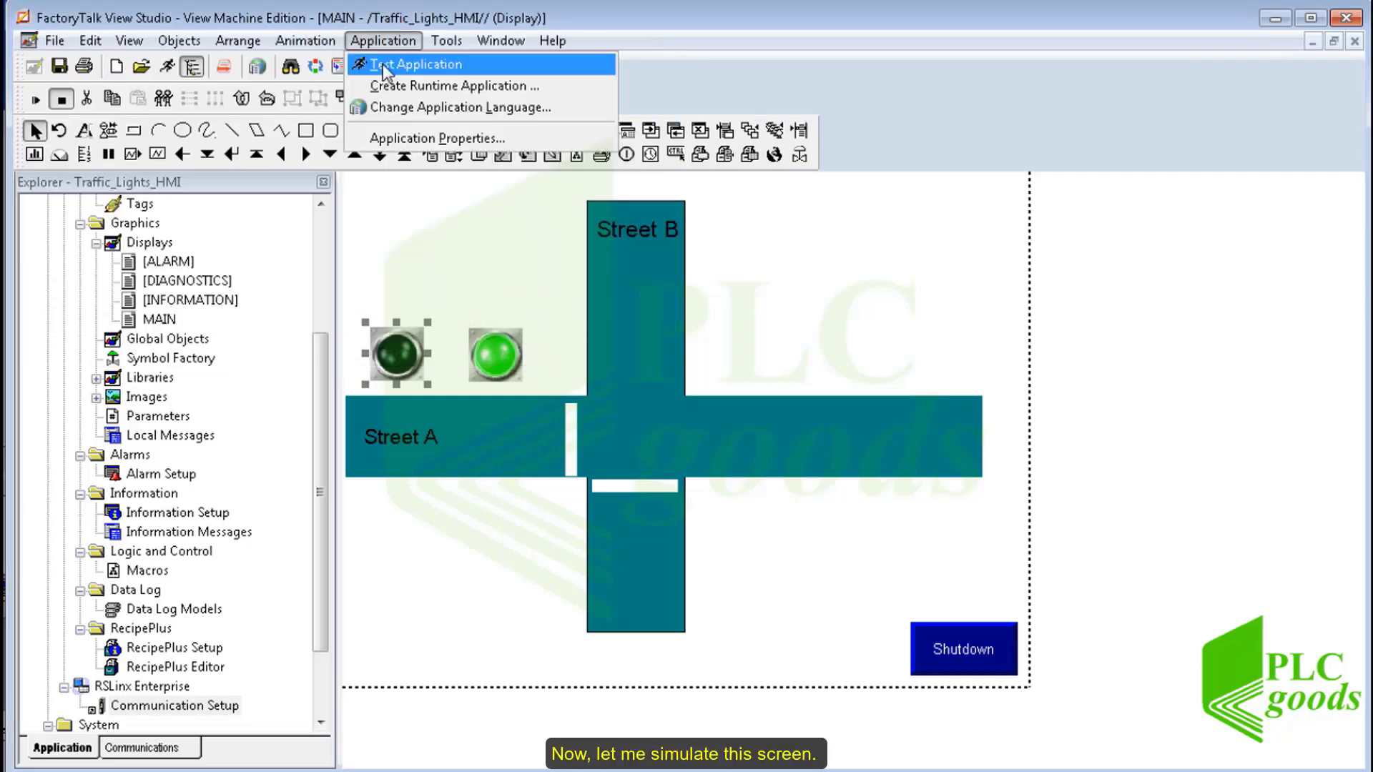
{"action": "left_click", "coordinate": [384, 65]}
{"action": "left_click", "coordinate": [590, 443]}
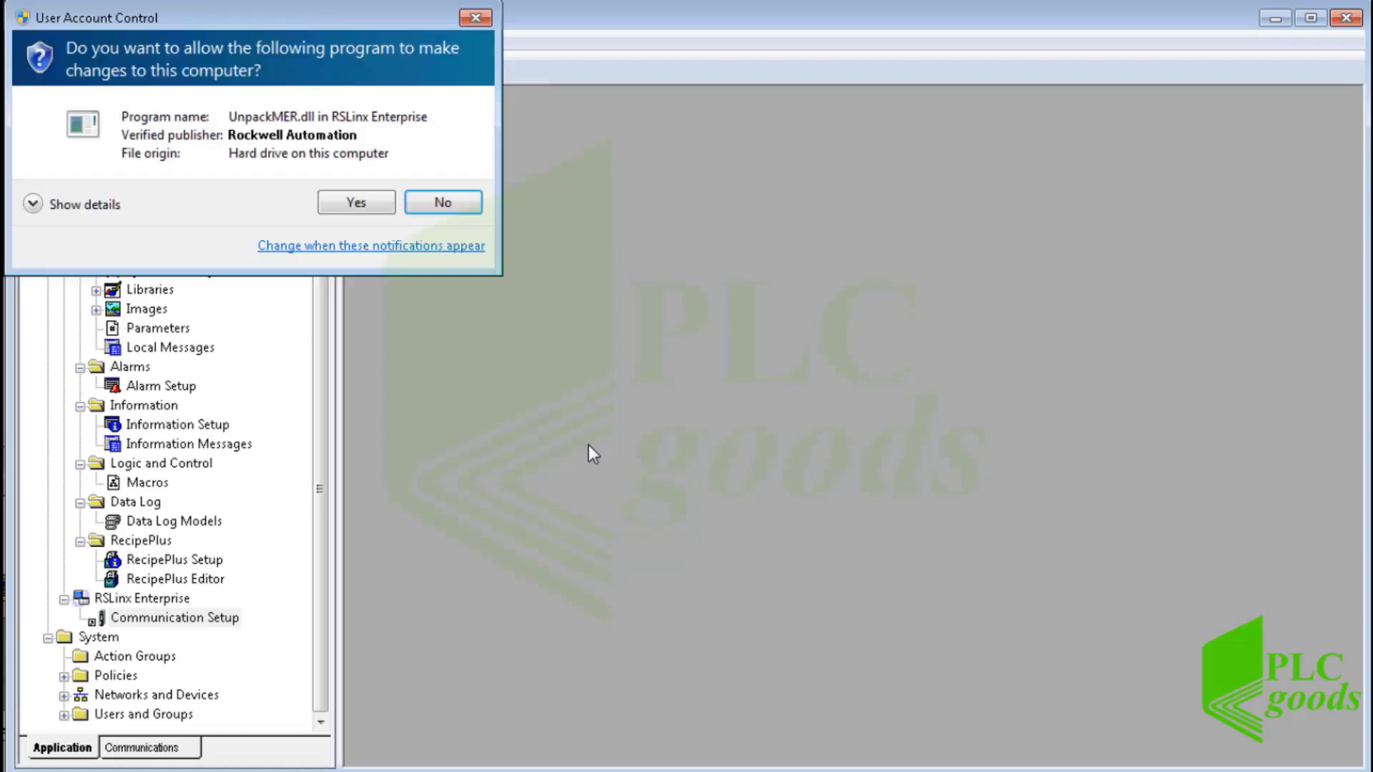
{"action": "left_click", "coordinate": [380, 208]}
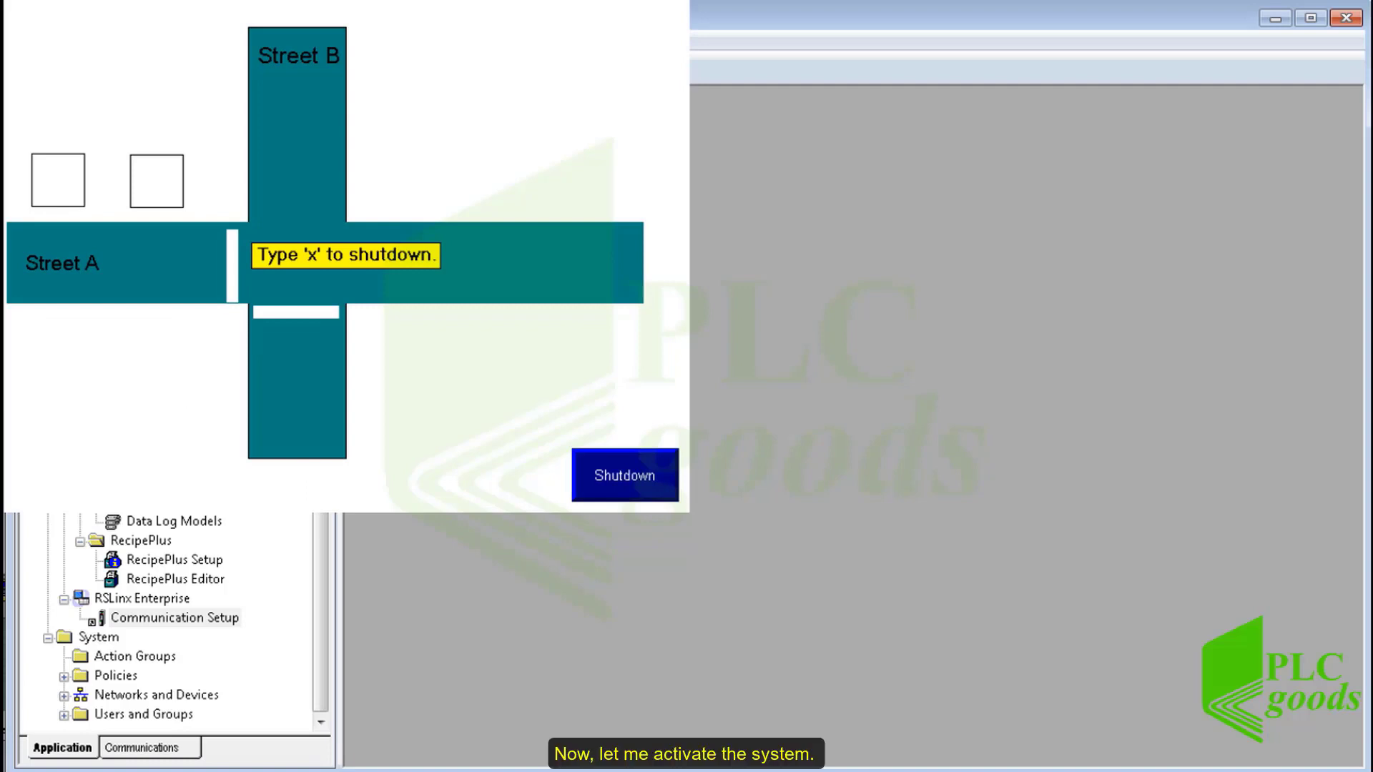
Switch to the Logix Emulate 5000 Chassis Monitor and toggle input 00 of the slot 3 module on and off to test the green light.
{"action": "key", "text": "alt+Tab"}
{"action": "key", "text": "alt+Tab"}
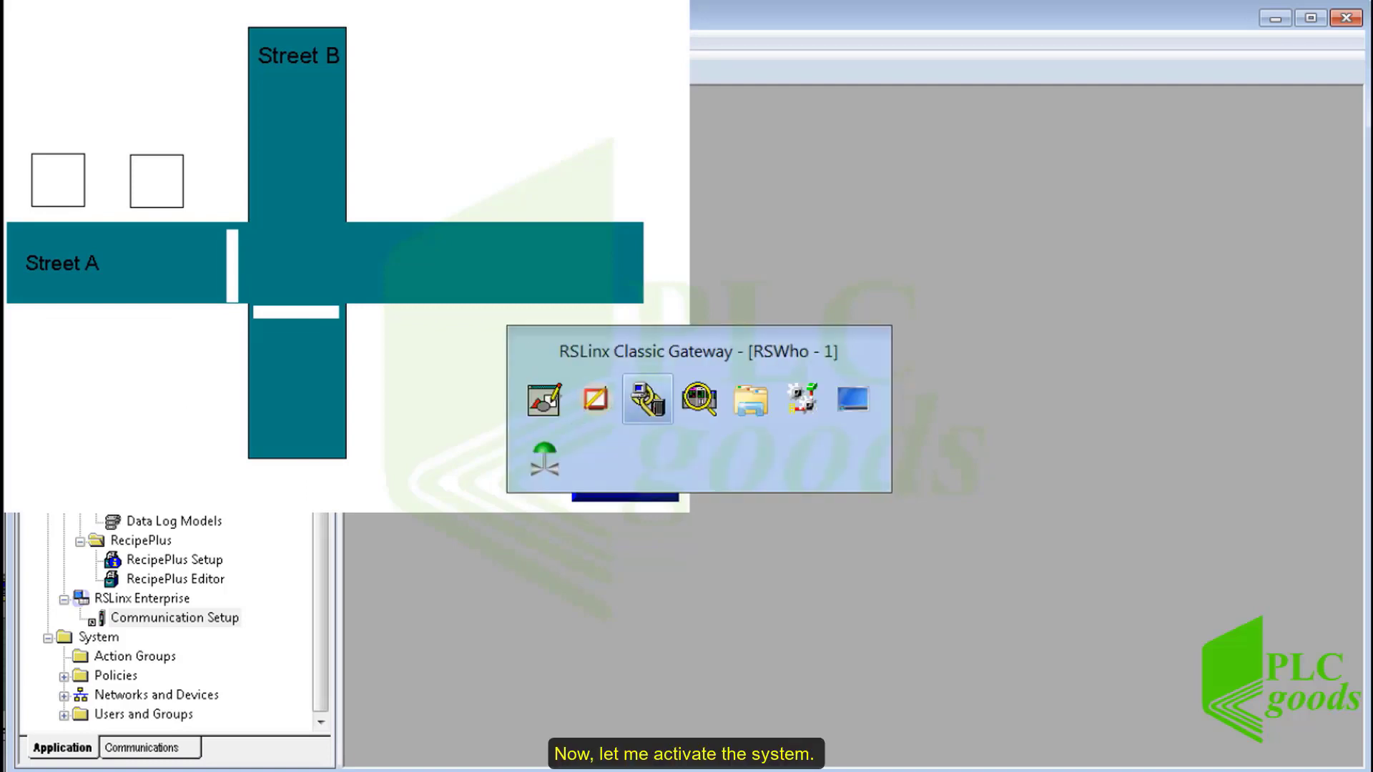
{"action": "key", "text": "alt+Tab"}
{"action": "left_click", "coordinate": [713, 238]}
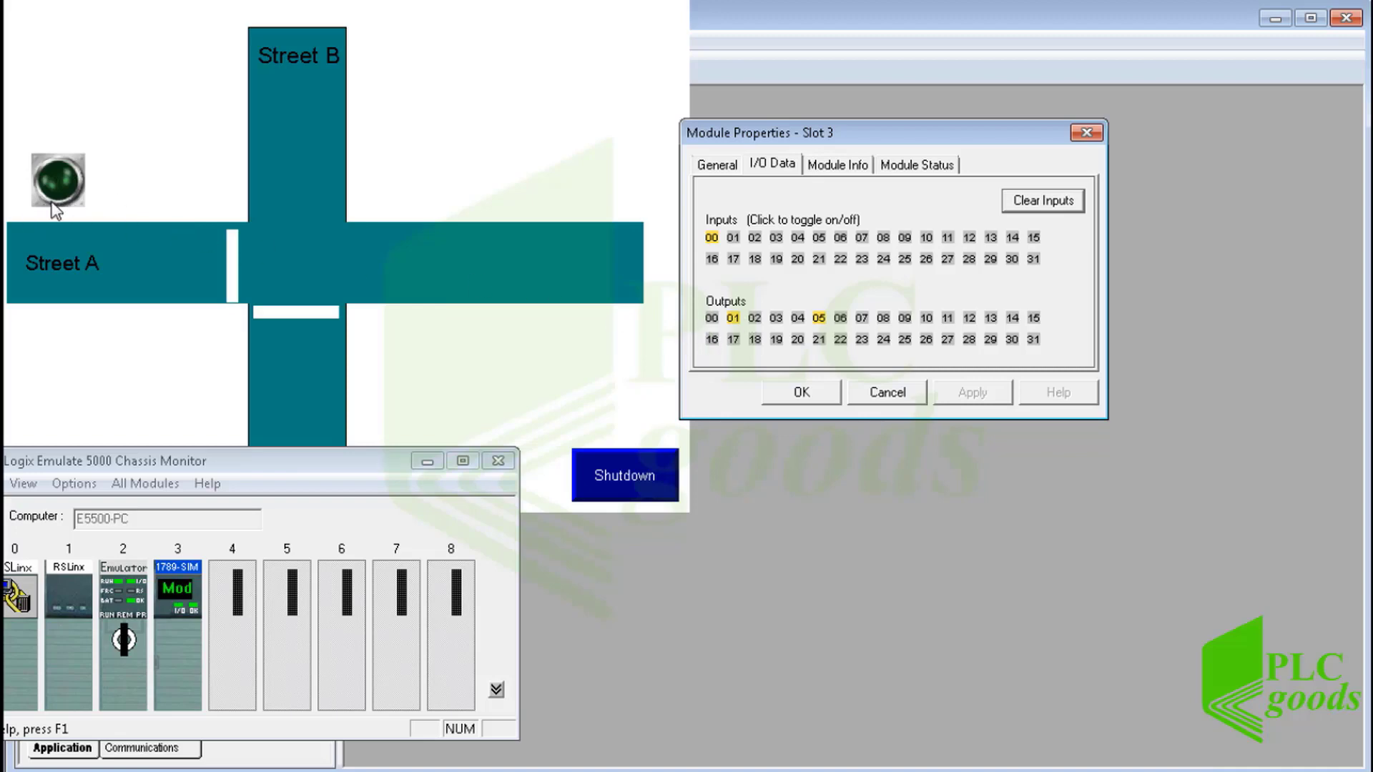
{"action": "left_click", "coordinate": [714, 238]}
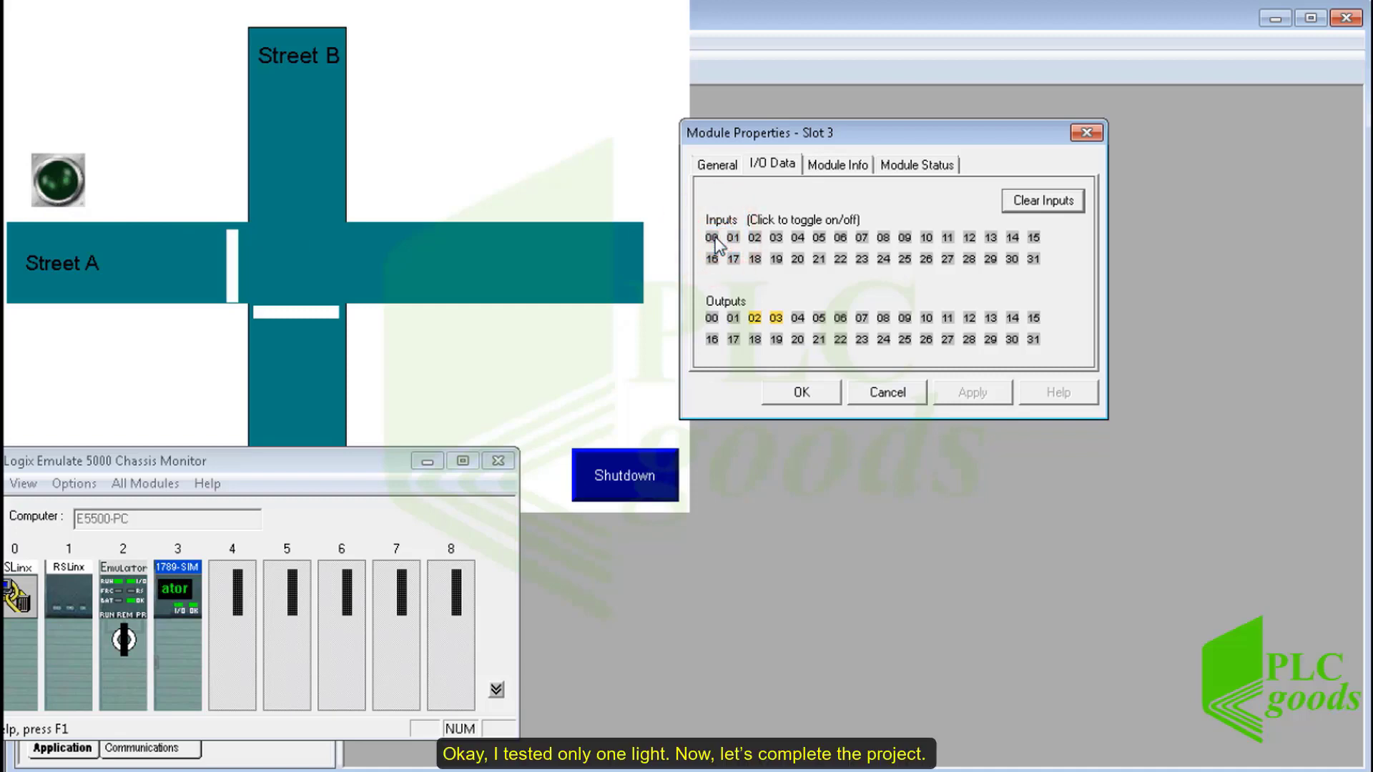
Minimize the chassis monitor, shut down the test run and reopen the MAIN display for editing.
{"action": "left_click", "coordinate": [428, 462]}
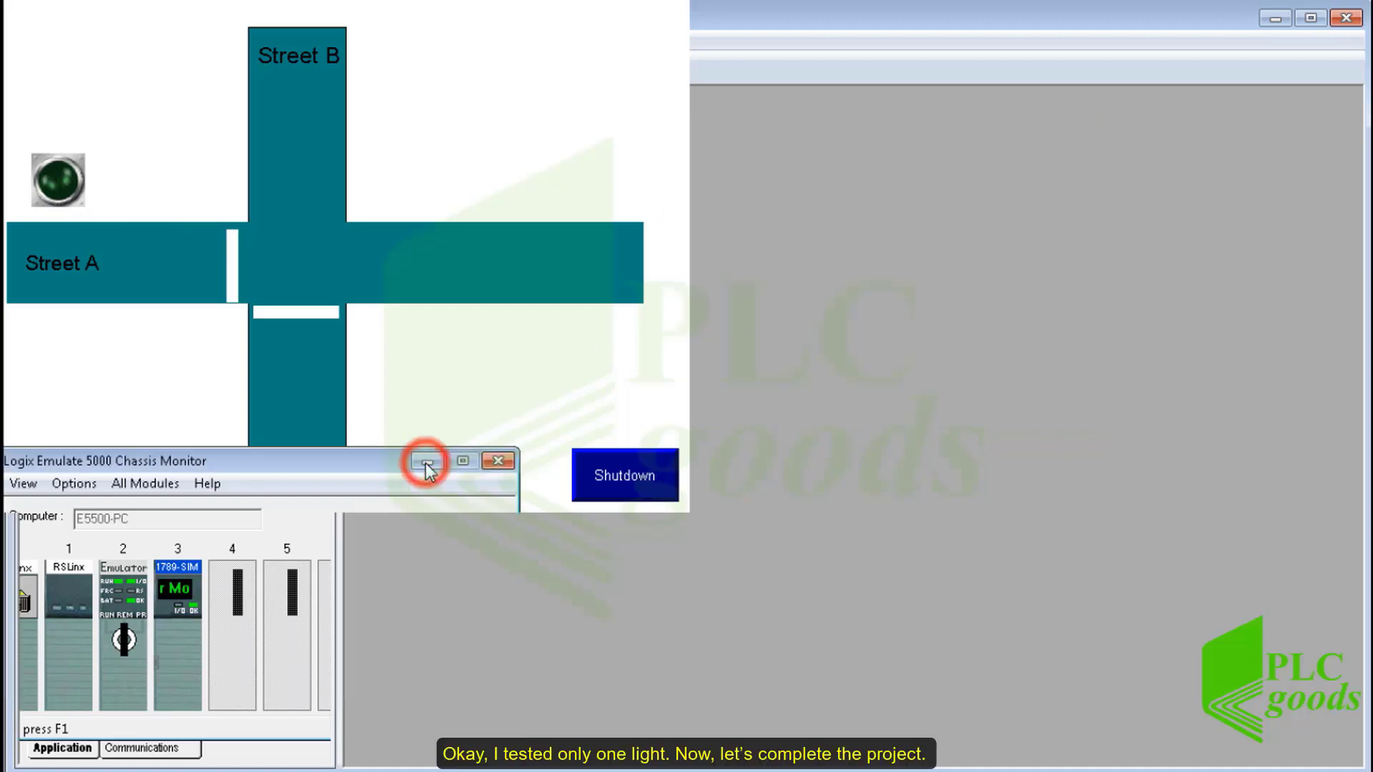
{"action": "left_click", "coordinate": [622, 478]}
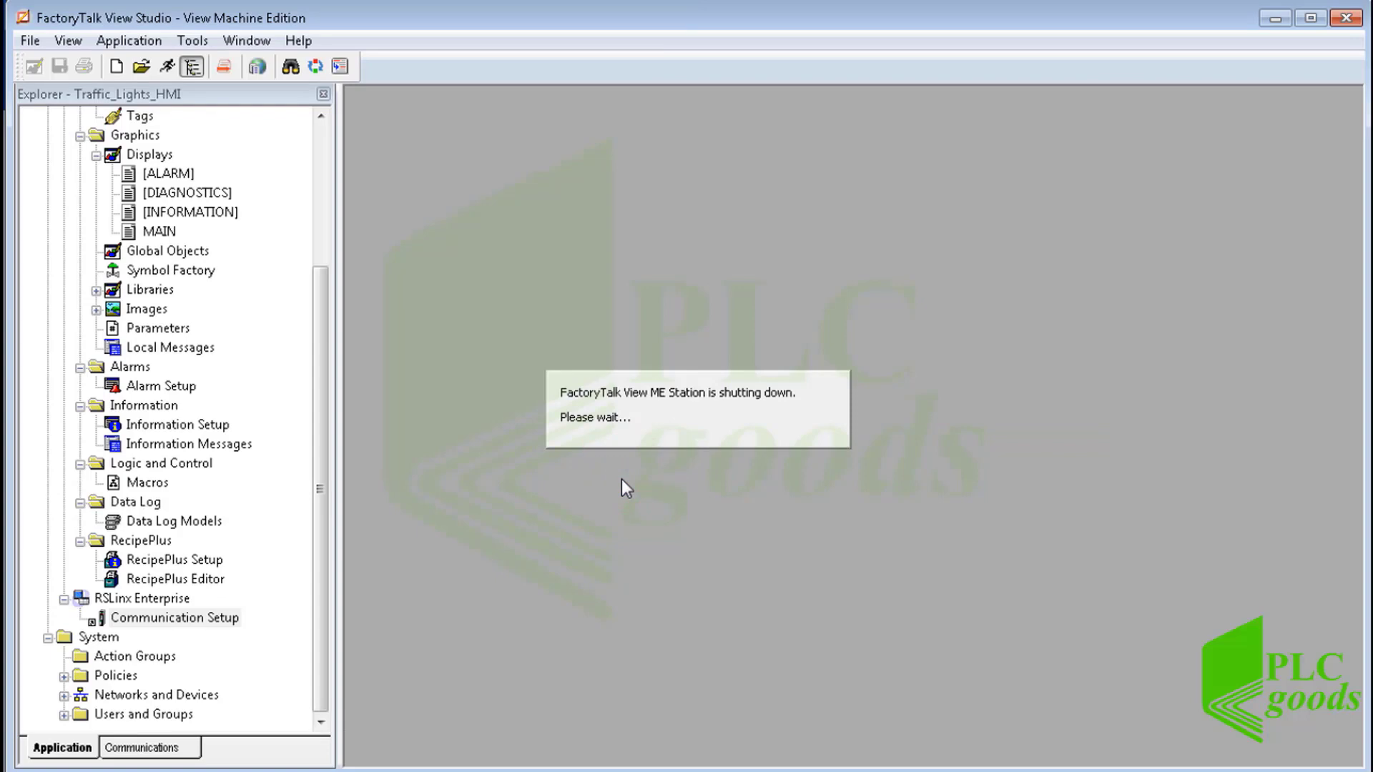
{"action": "left_click", "coordinate": [147, 232]}
{"action": "double_click", "coordinate": [140, 232]}
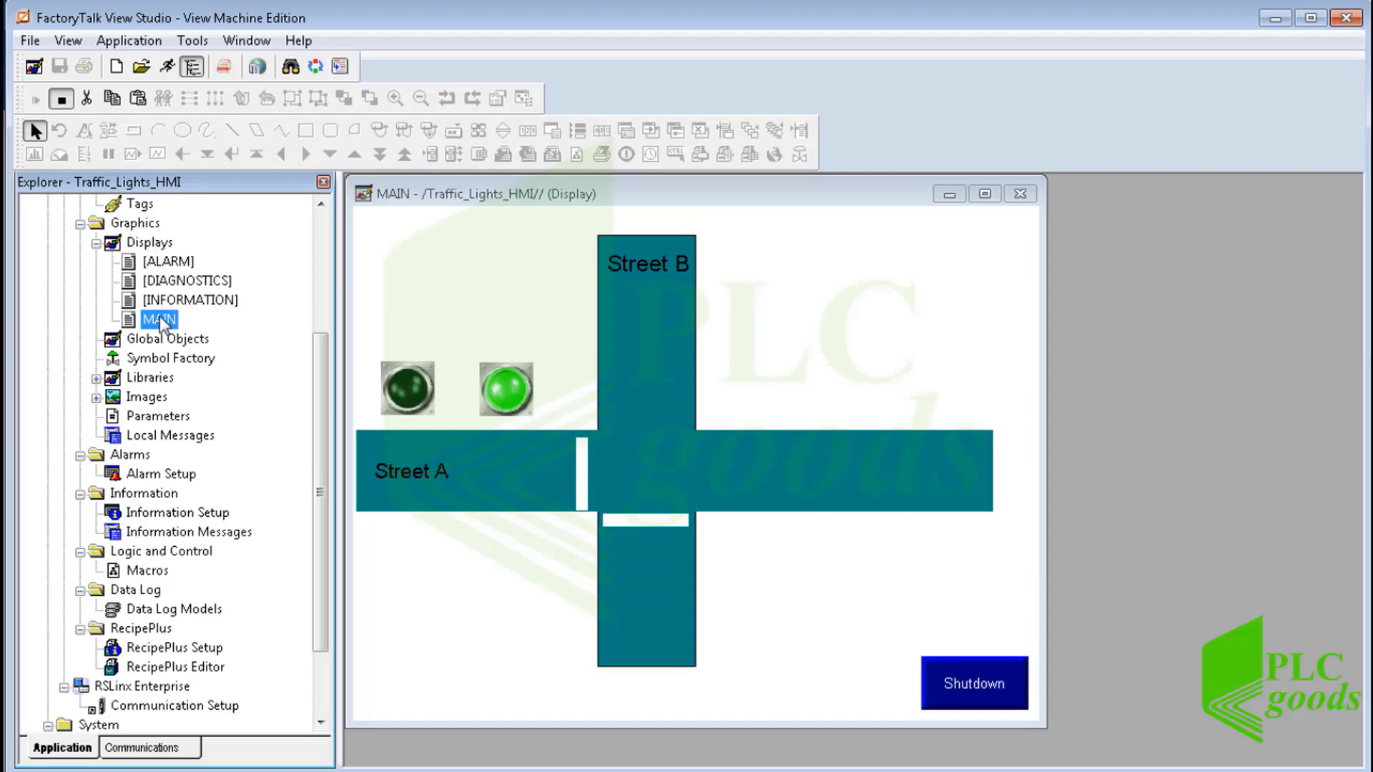
Move the bright green light near Street A's stop line and place the dark green light on top of it.
{"action": "left_click", "coordinate": [504, 399]}
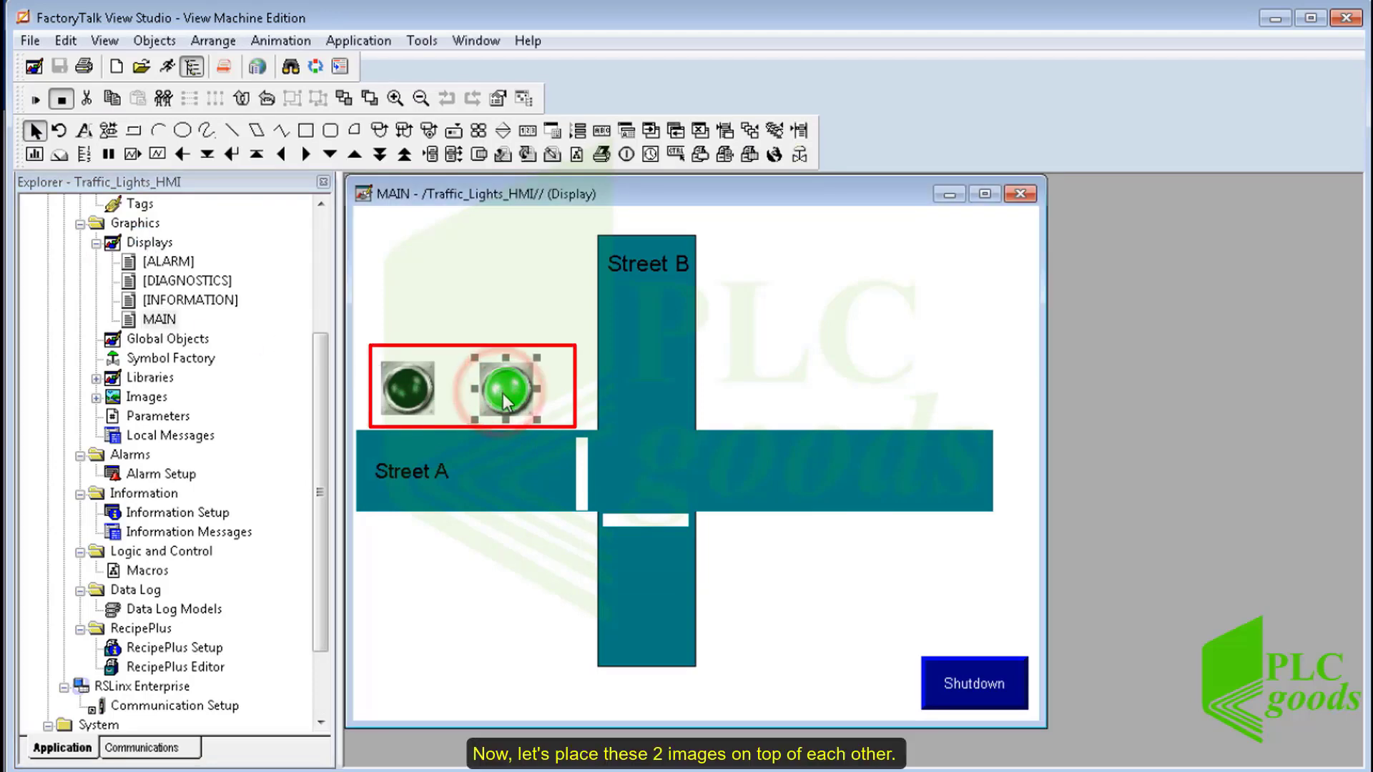
{"action": "left_click_drag", "start_coordinate": [520, 398], "coordinate": [544, 401]}
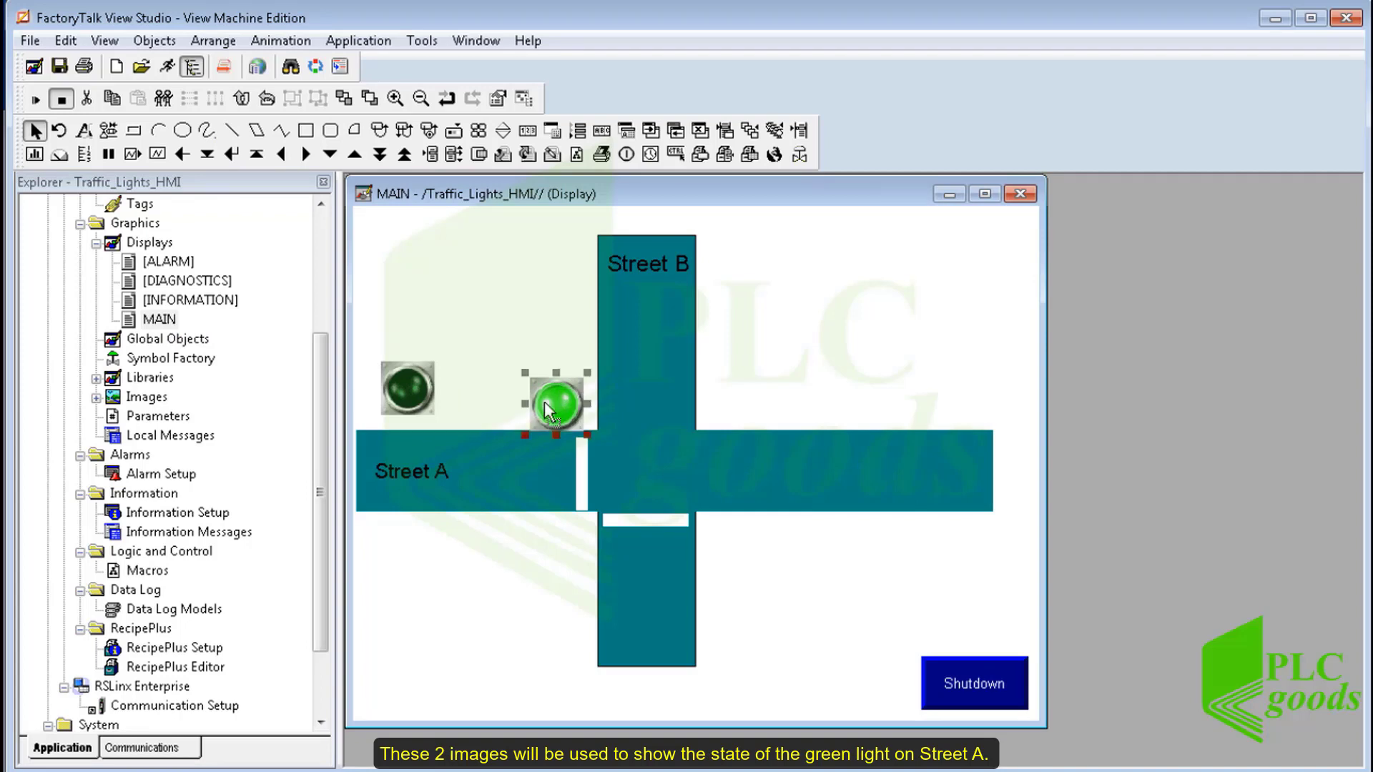
{"action": "left_click_drag", "start_coordinate": [413, 401], "coordinate": [560, 410]}
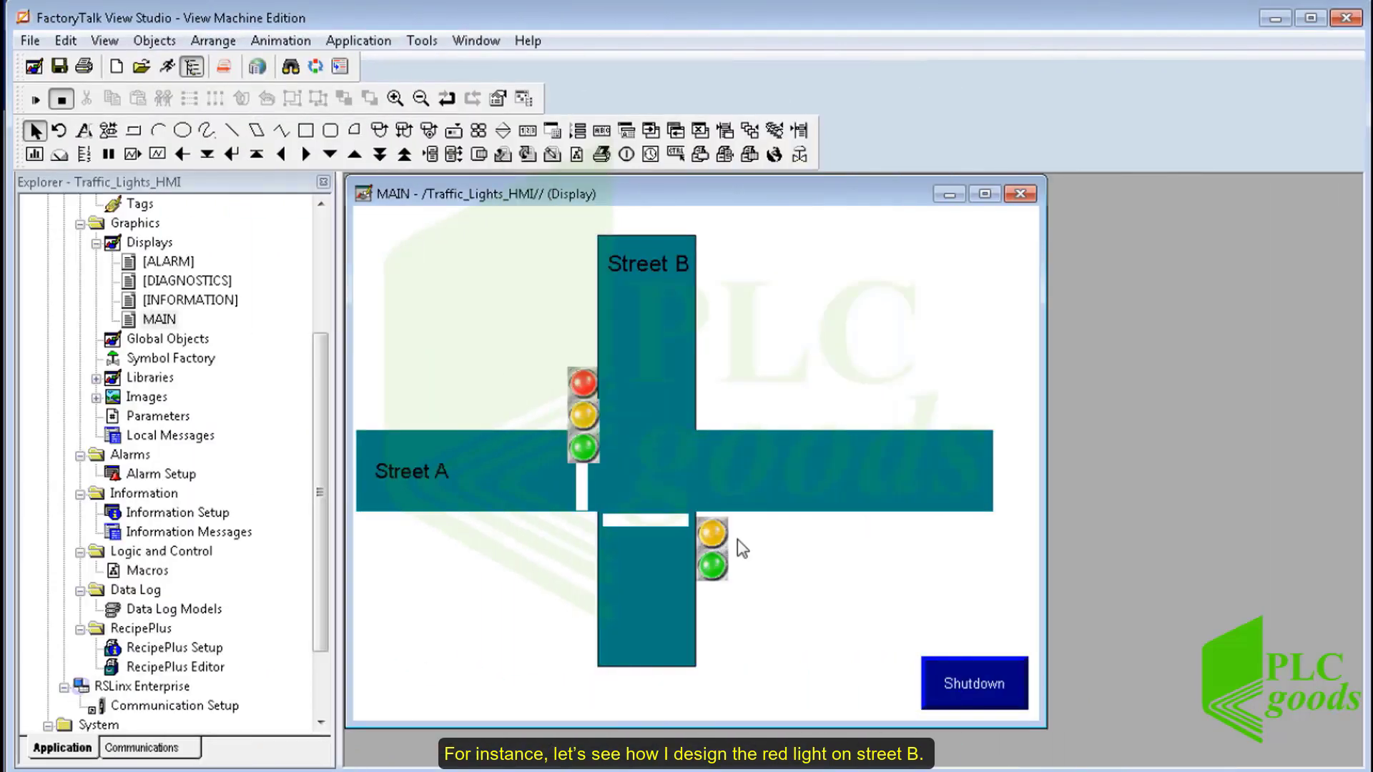
Duplicate the amber light of Street B's traffic light and place the copy beside the original.
{"action": "left_click", "coordinate": [709, 536]}
{"action": "key", "text": "ctrl+c"}
{"action": "key", "text": "ctrl+v"}
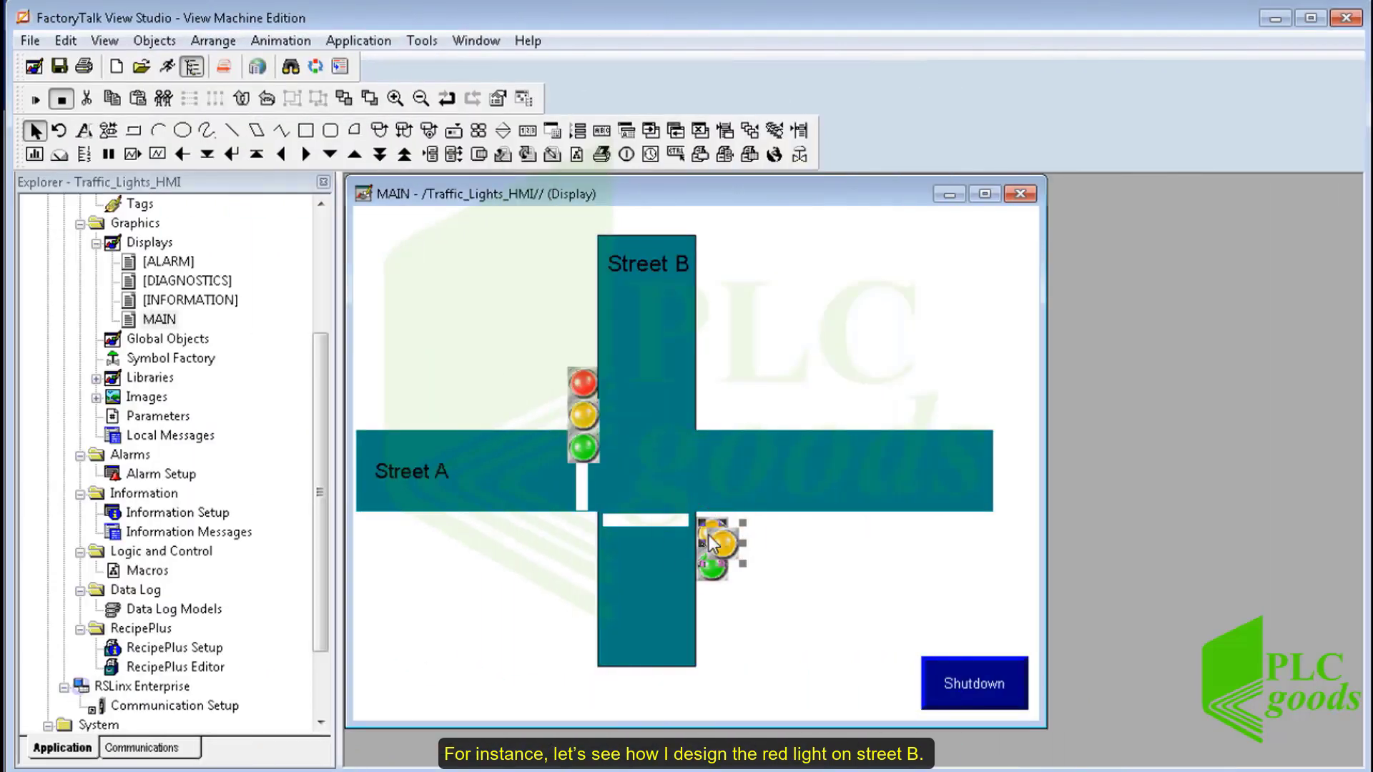
{"action": "left_click_drag", "start_coordinate": [731, 538], "coordinate": [763, 532]}
Change the image of the copied amber light to Pilot light (Red On).
{"action": "double_click", "coordinate": [753, 535]}
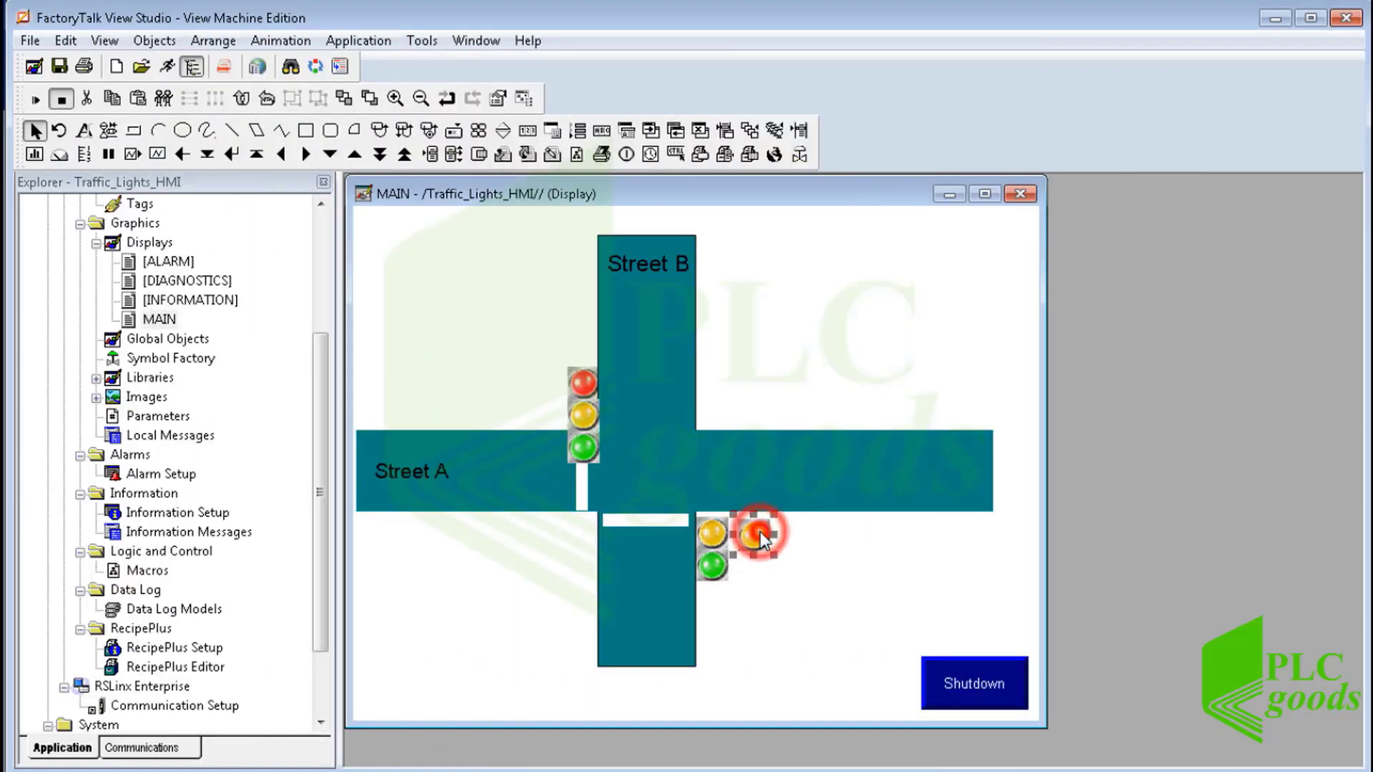
{"action": "left_click", "coordinate": [193, 138]}
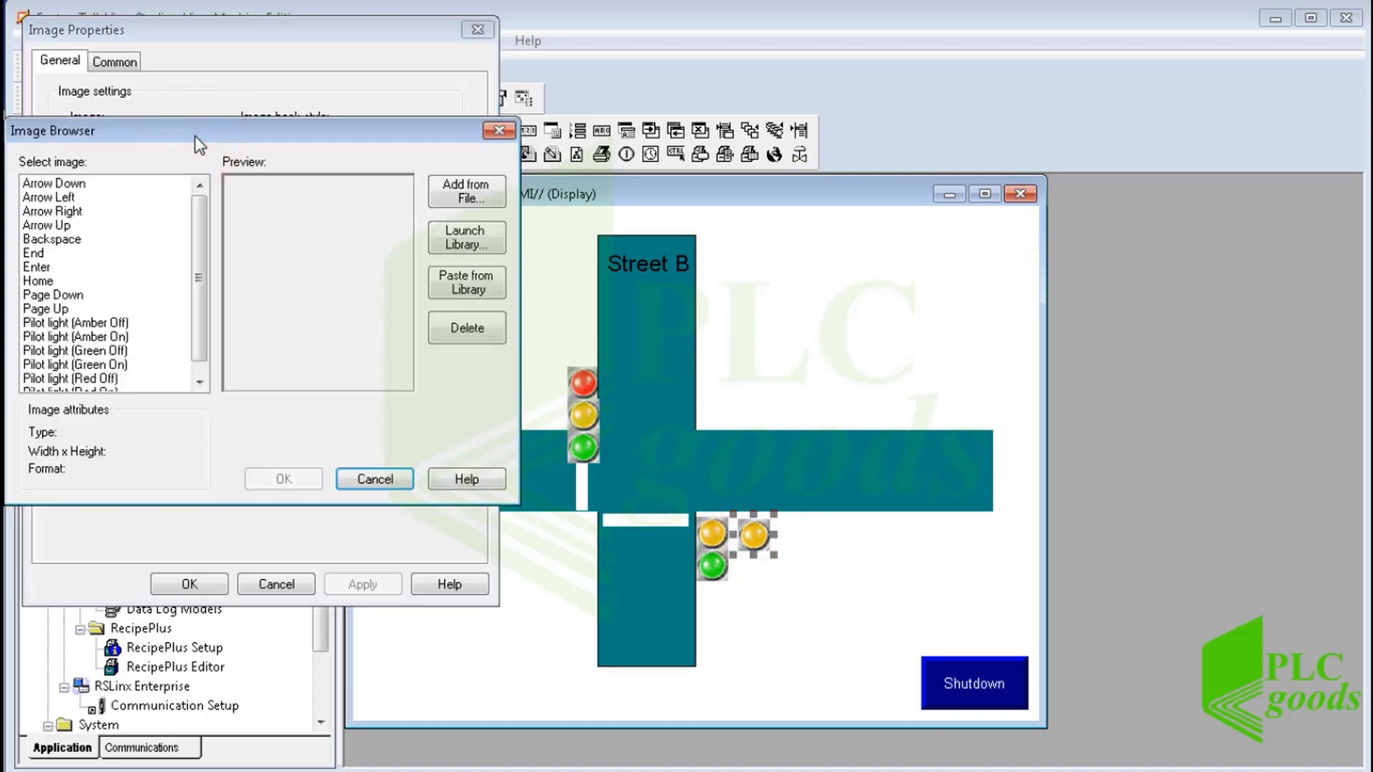
{"action": "left_click", "coordinate": [468, 243]}
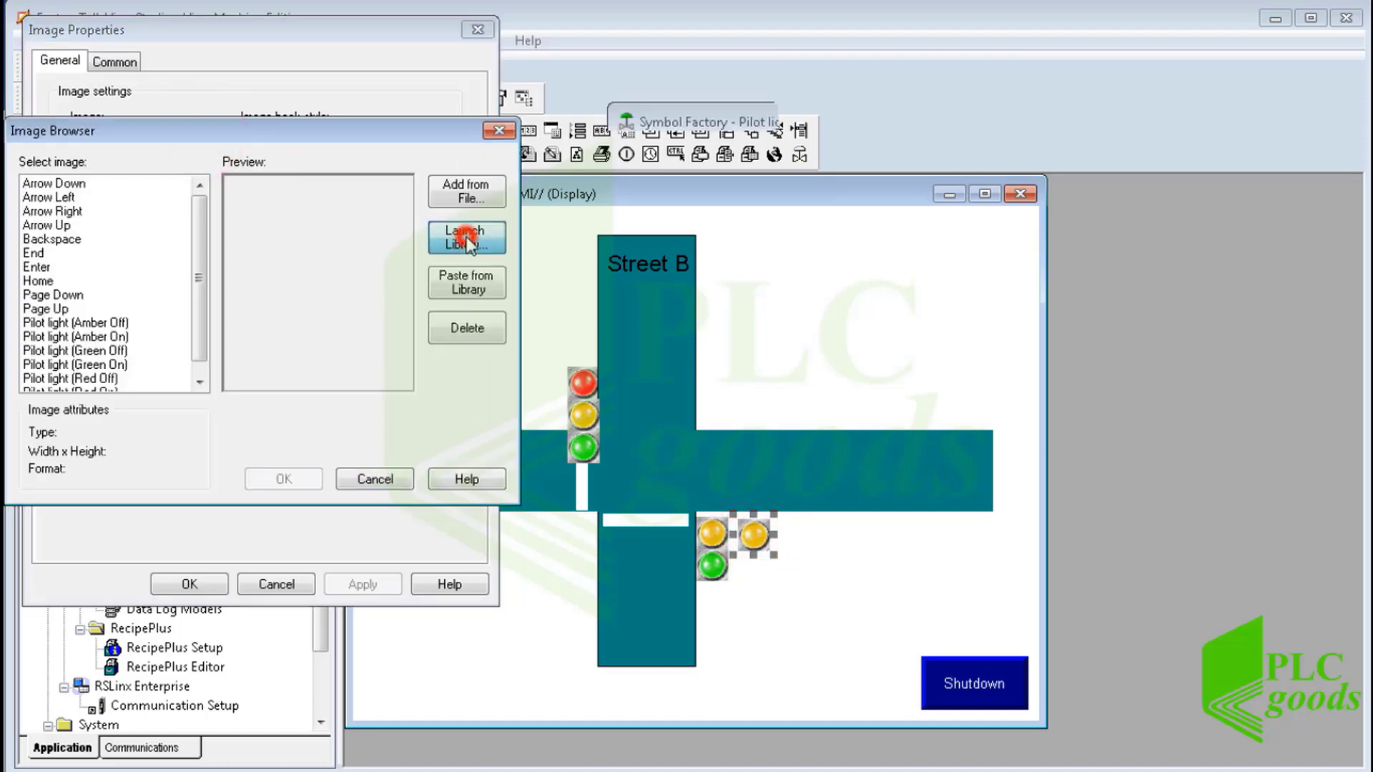
{"action": "double_click", "coordinate": [938, 216]}
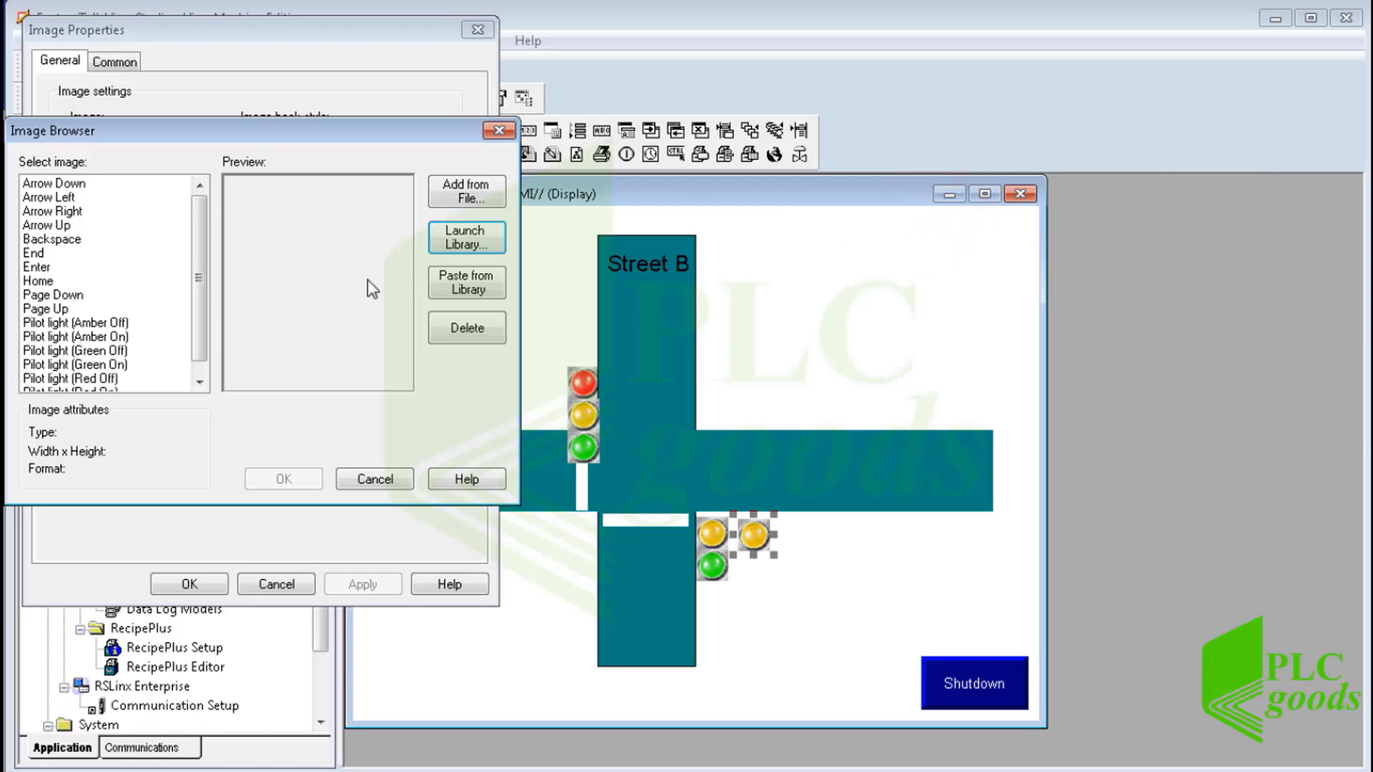
{"action": "left_click", "coordinate": [200, 382]}
{"action": "left_click", "coordinate": [108, 379]}
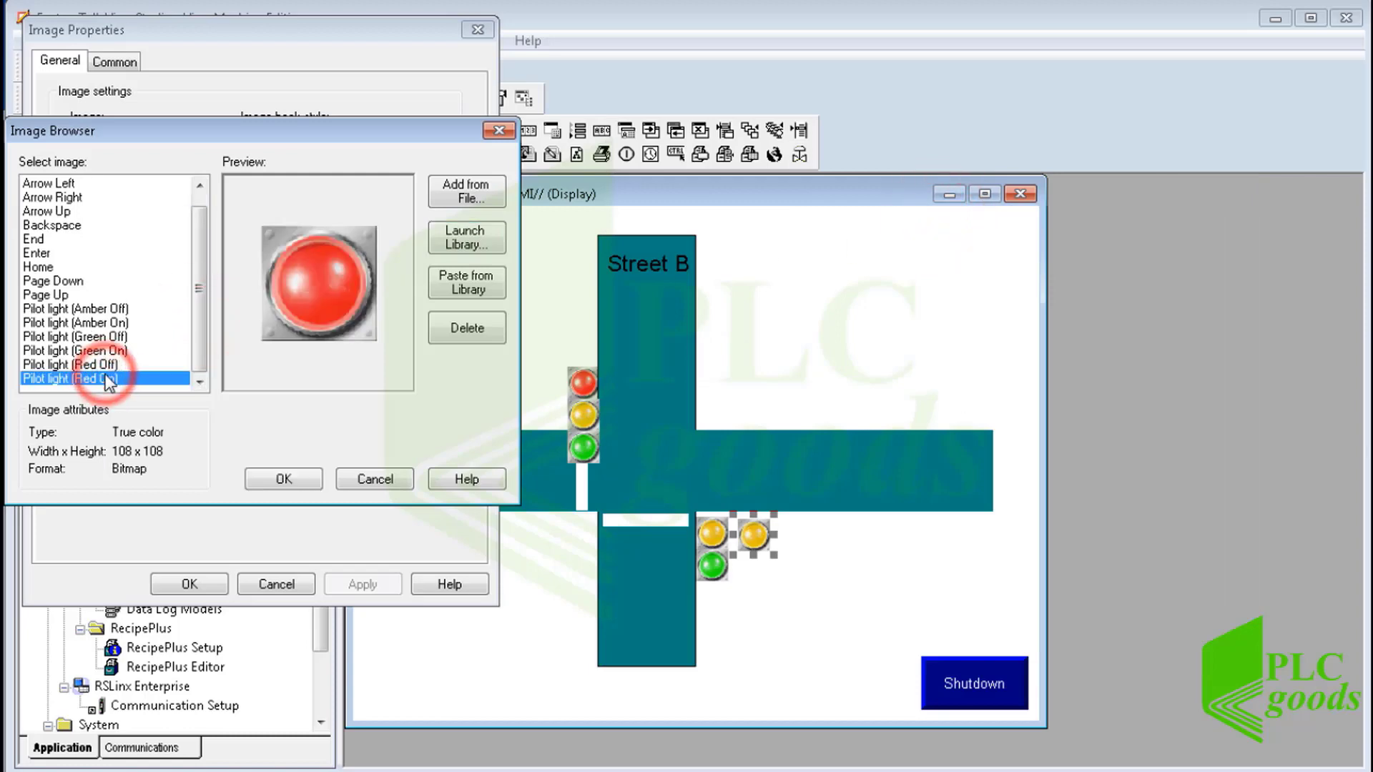
{"action": "left_click", "coordinate": [282, 479]}
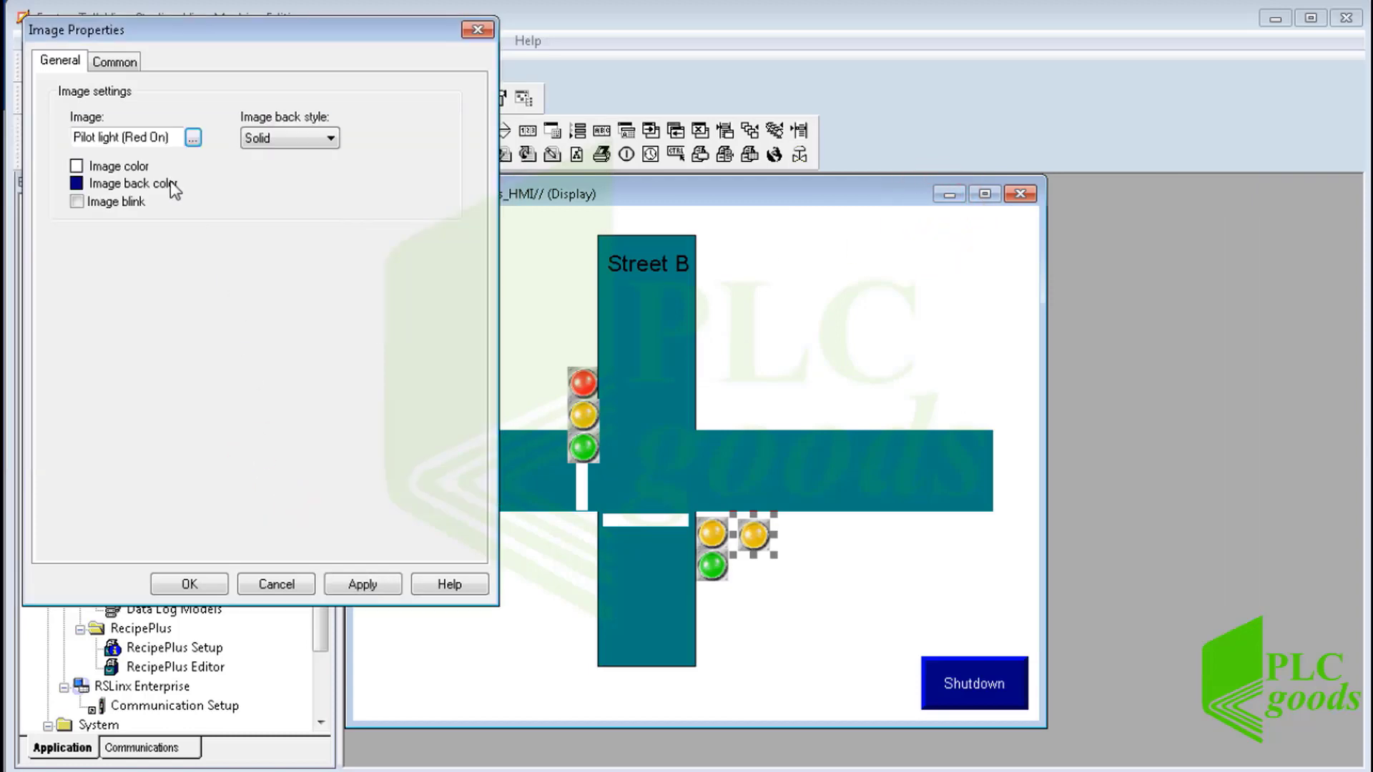
Apply the red image to the copied light and set its height and width to 30.
{"action": "left_click", "coordinate": [113, 60]}
{"action": "double_click", "coordinate": [90, 132]}
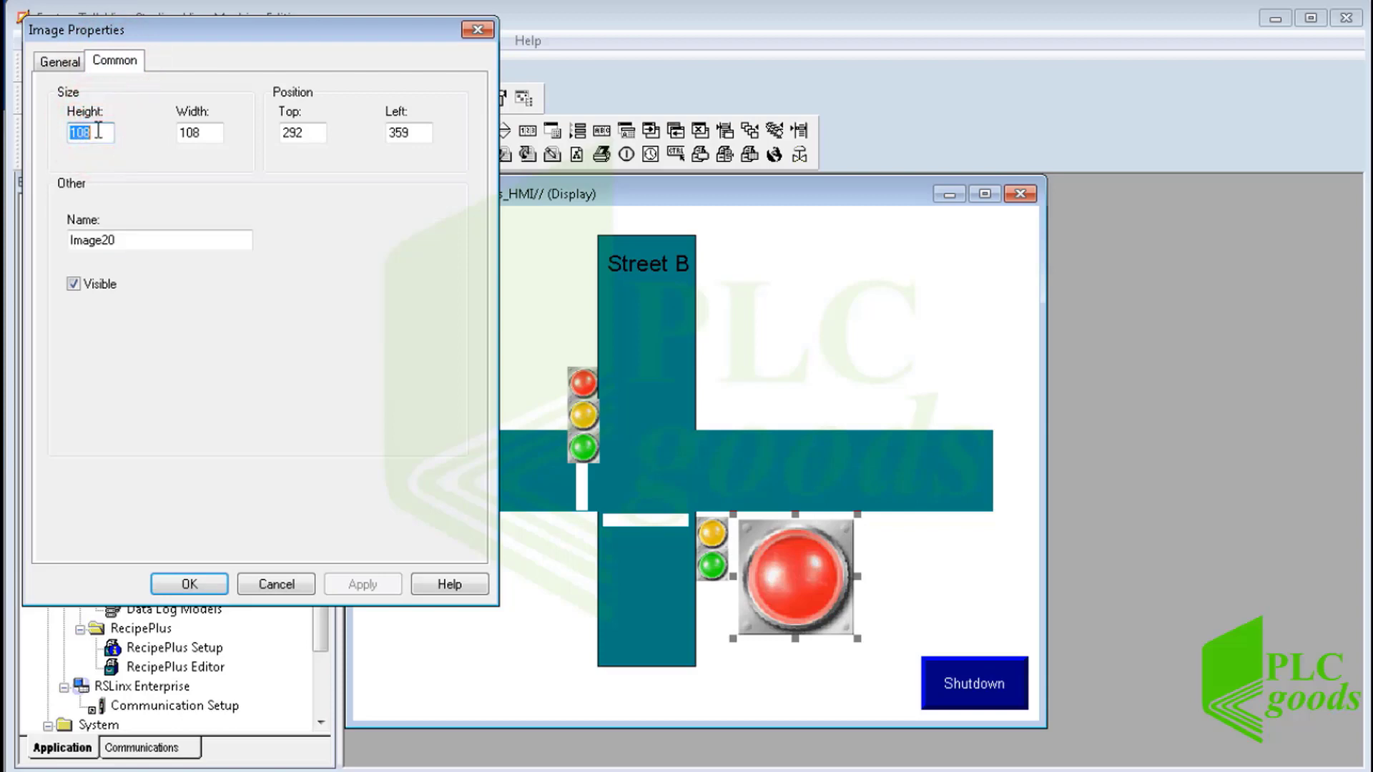
{"action": "type", "text": "30"}
{"action": "left_click", "coordinate": [196, 133]}
{"action": "double_click", "coordinate": [196, 133]}
{"action": "type", "text": "30"}
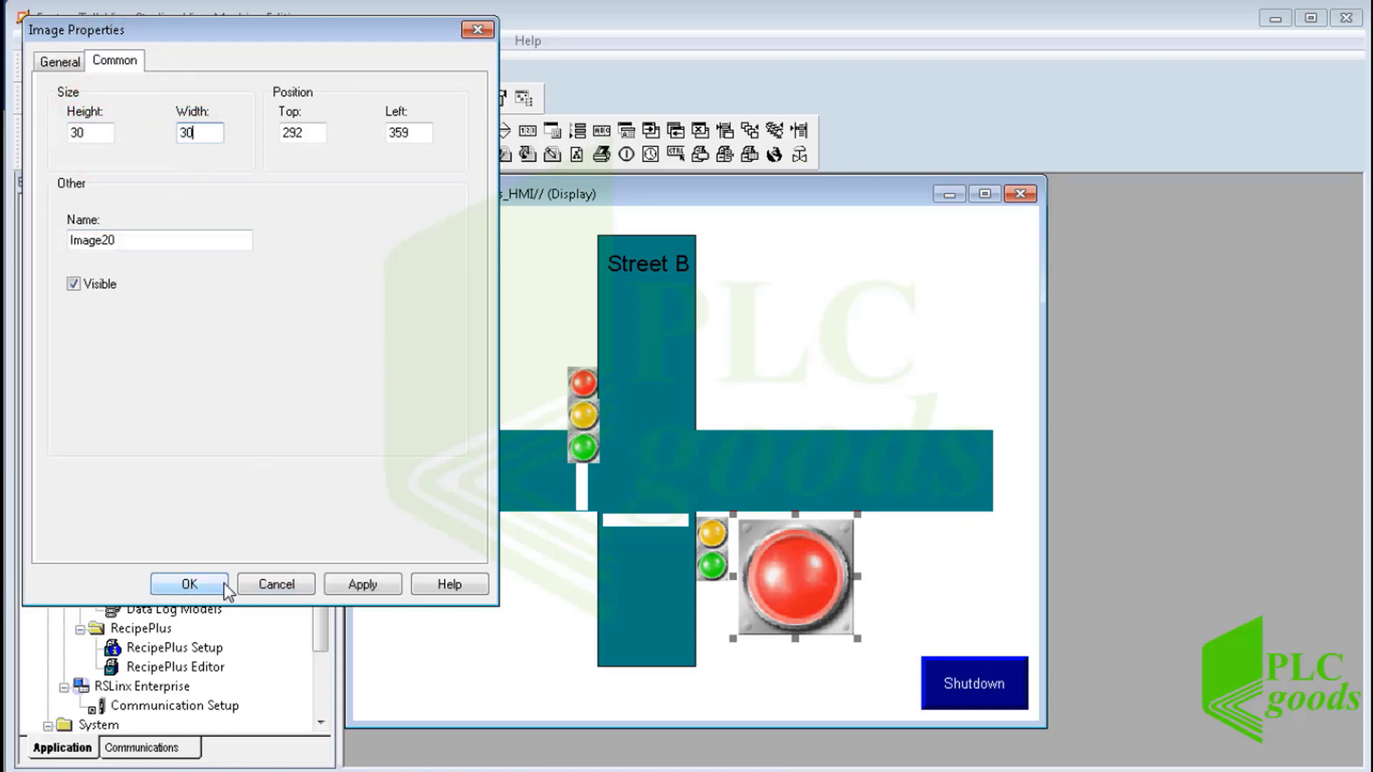
{"action": "left_click", "coordinate": [190, 583]}
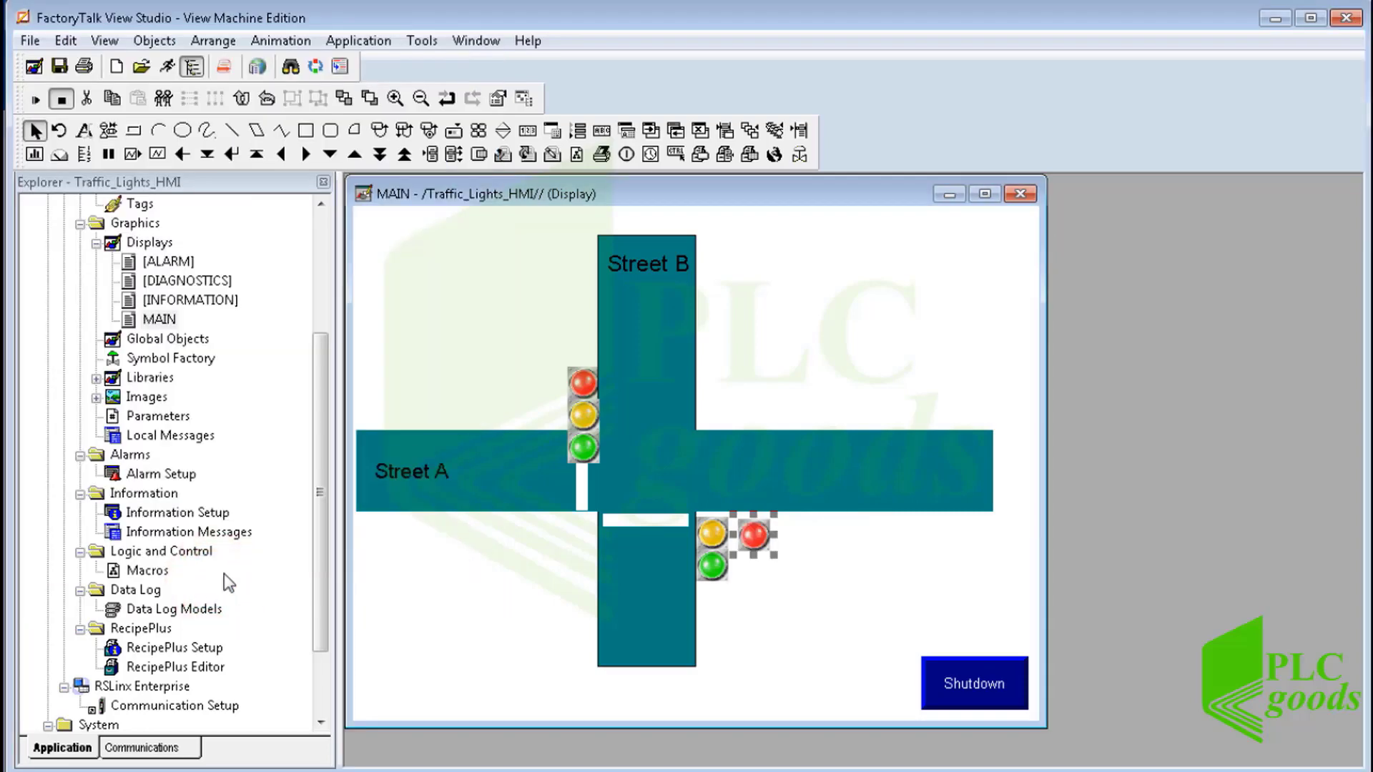
Open the visibility animation of Street B's new red light and browse for its tag.
{"action": "left_click", "coordinate": [280, 40]}
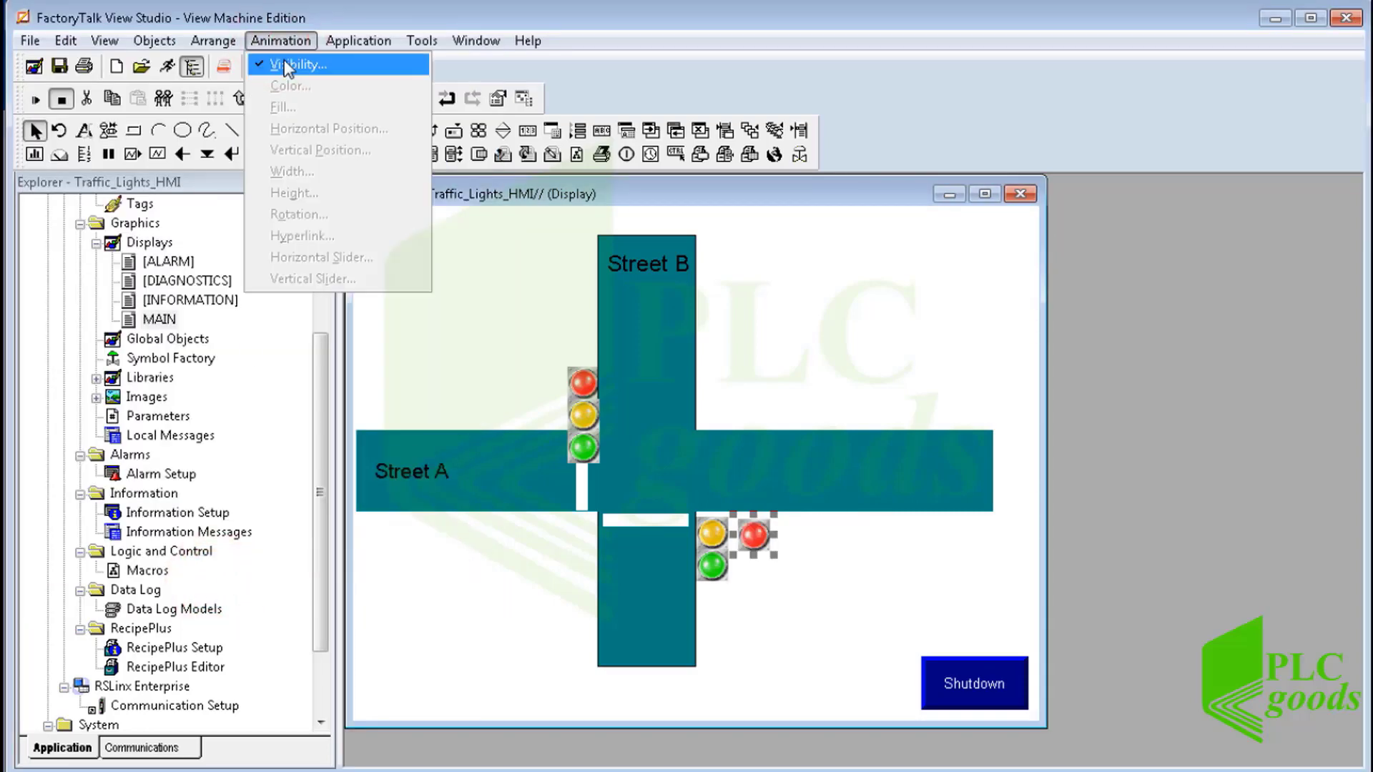
{"action": "left_click", "coordinate": [289, 61]}
{"action": "left_click", "coordinate": [579, 141]}
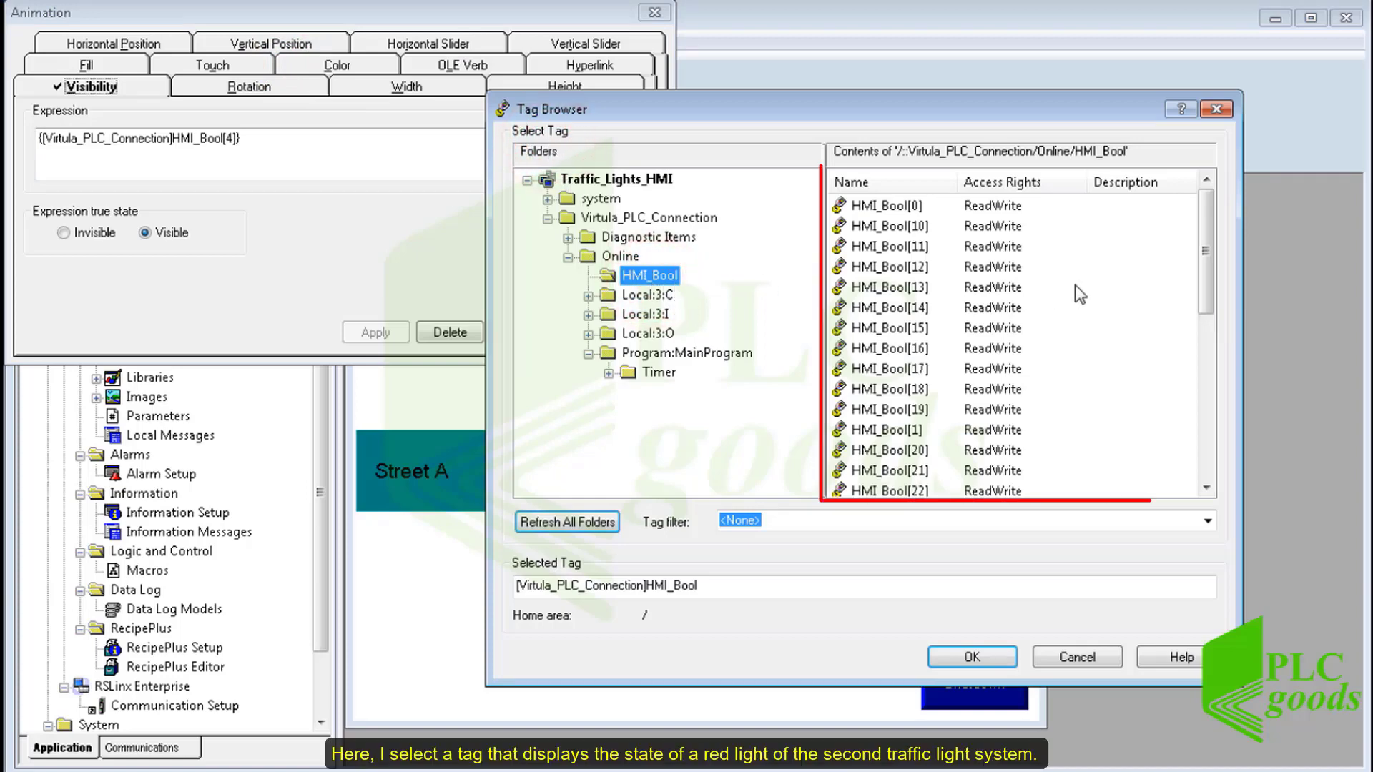
Look up the HMI_Bool tag of Street B's red light in the HMI_Routine in RSLogix 5000, and return to the tag browser.
{"action": "key", "text": "alt+Tab"}
{"action": "key", "text": "alt+Tab"}
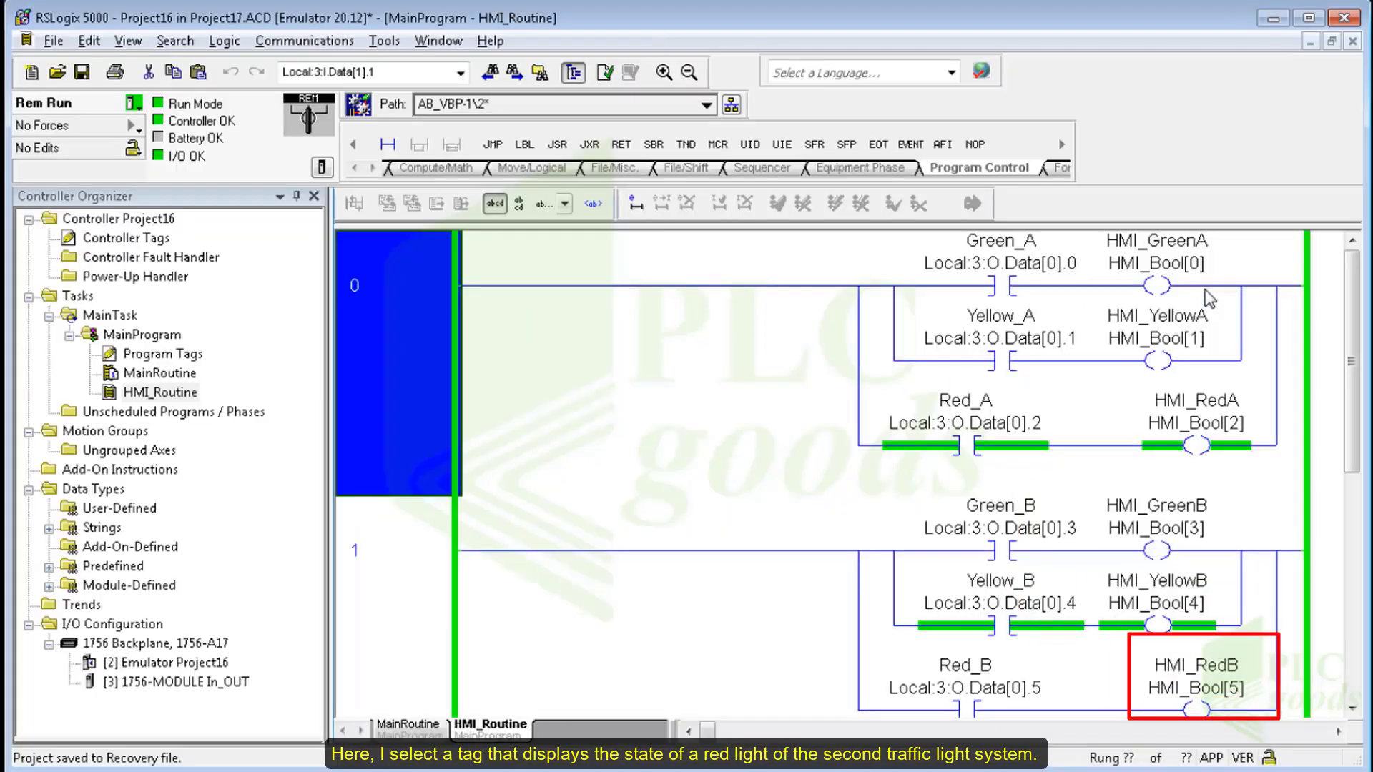
{"action": "left_click", "coordinate": [1179, 691]}
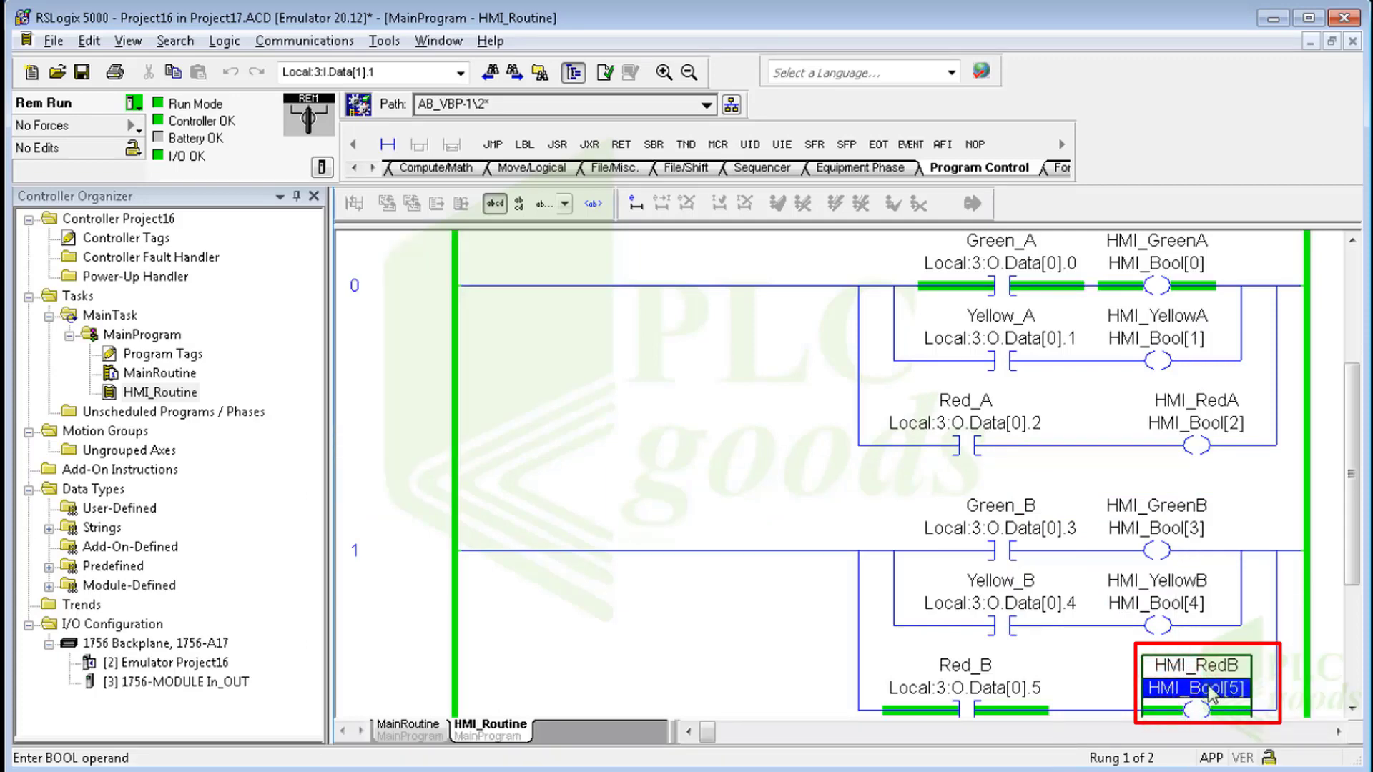
{"action": "key", "text": "alt+Tab"}
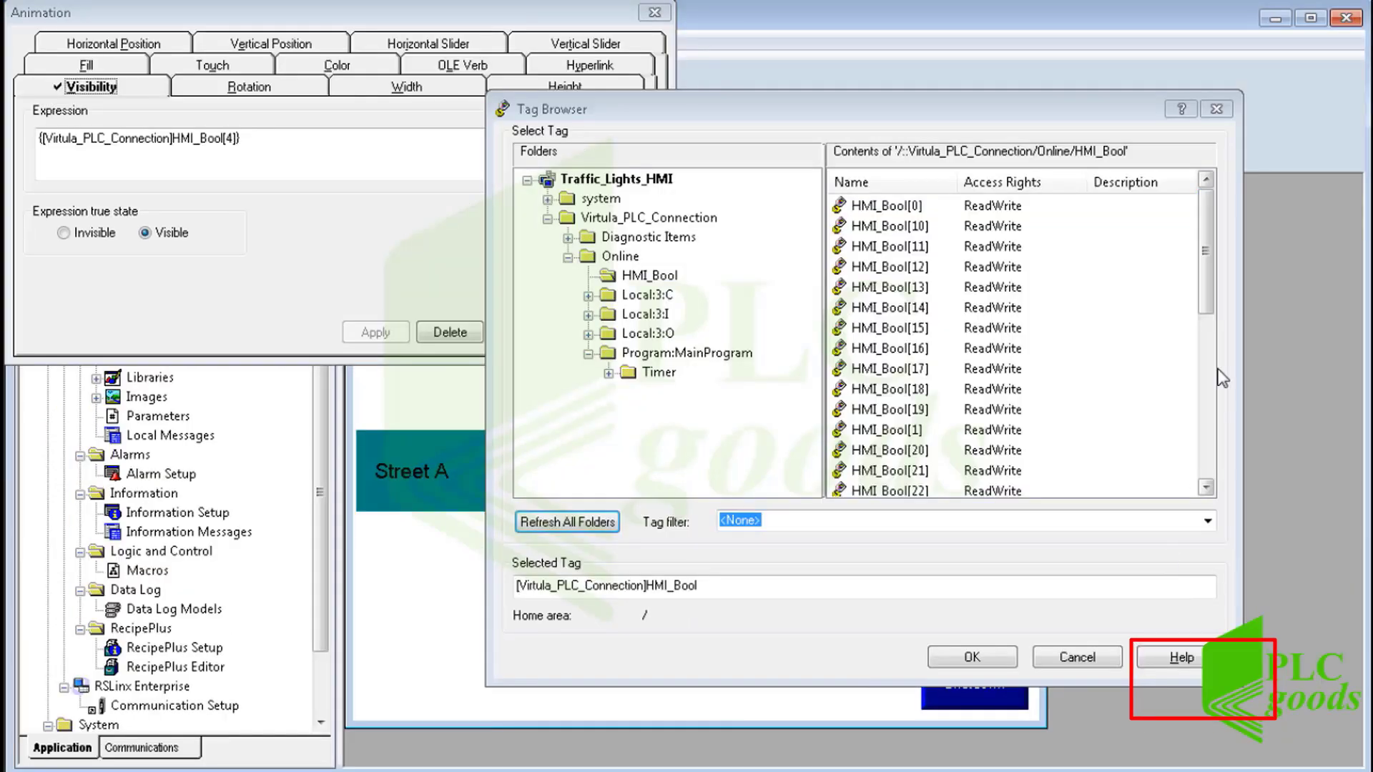
Replace the visibility expression of Street B's new red light with the Virtula_PLC_Connection tag HMI_Bool[5] and apply it.
{"action": "left_click_drag", "start_coordinate": [1205, 273], "coordinate": [1135, 434]}
{"action": "left_click", "coordinate": [877, 391]}
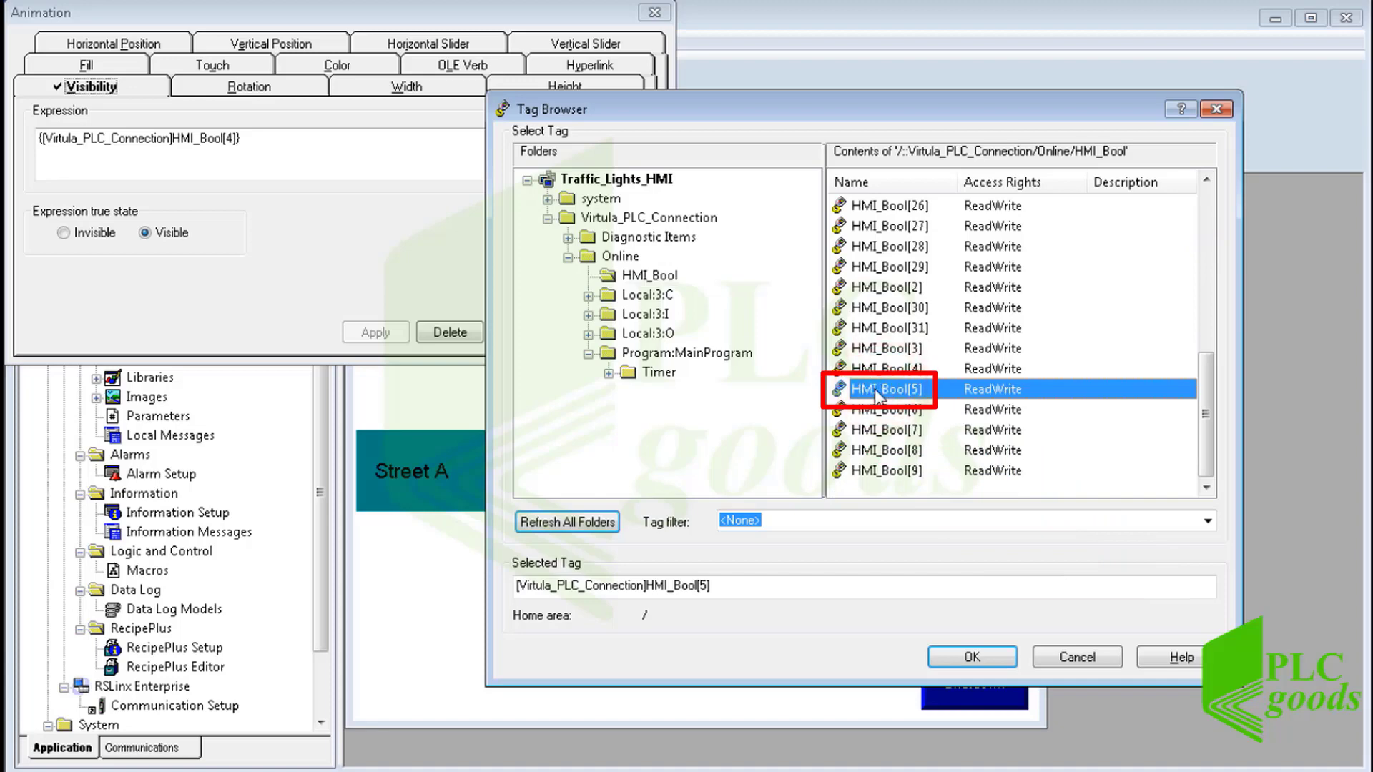
{"action": "double_click", "coordinate": [877, 389]}
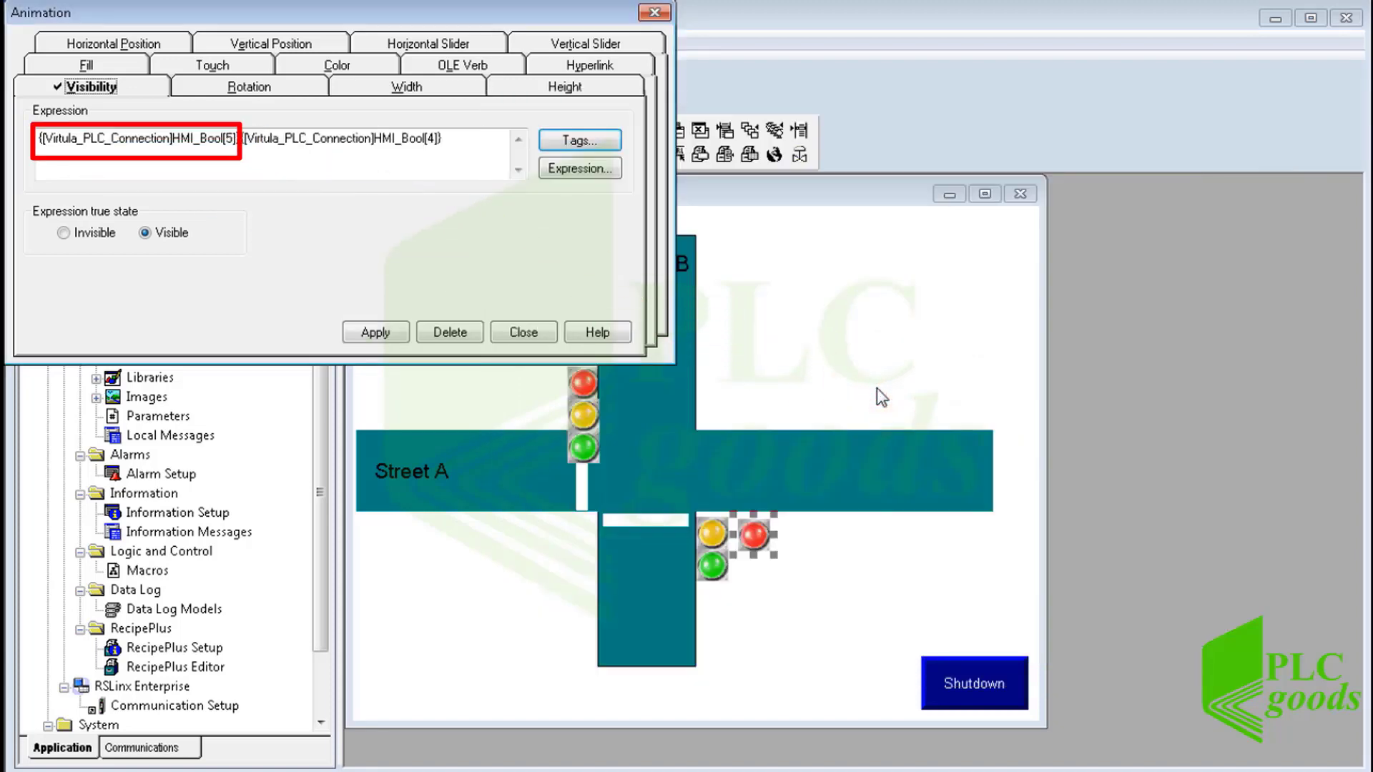
{"action": "left_click_drag", "start_coordinate": [447, 140], "coordinate": [243, 140]}
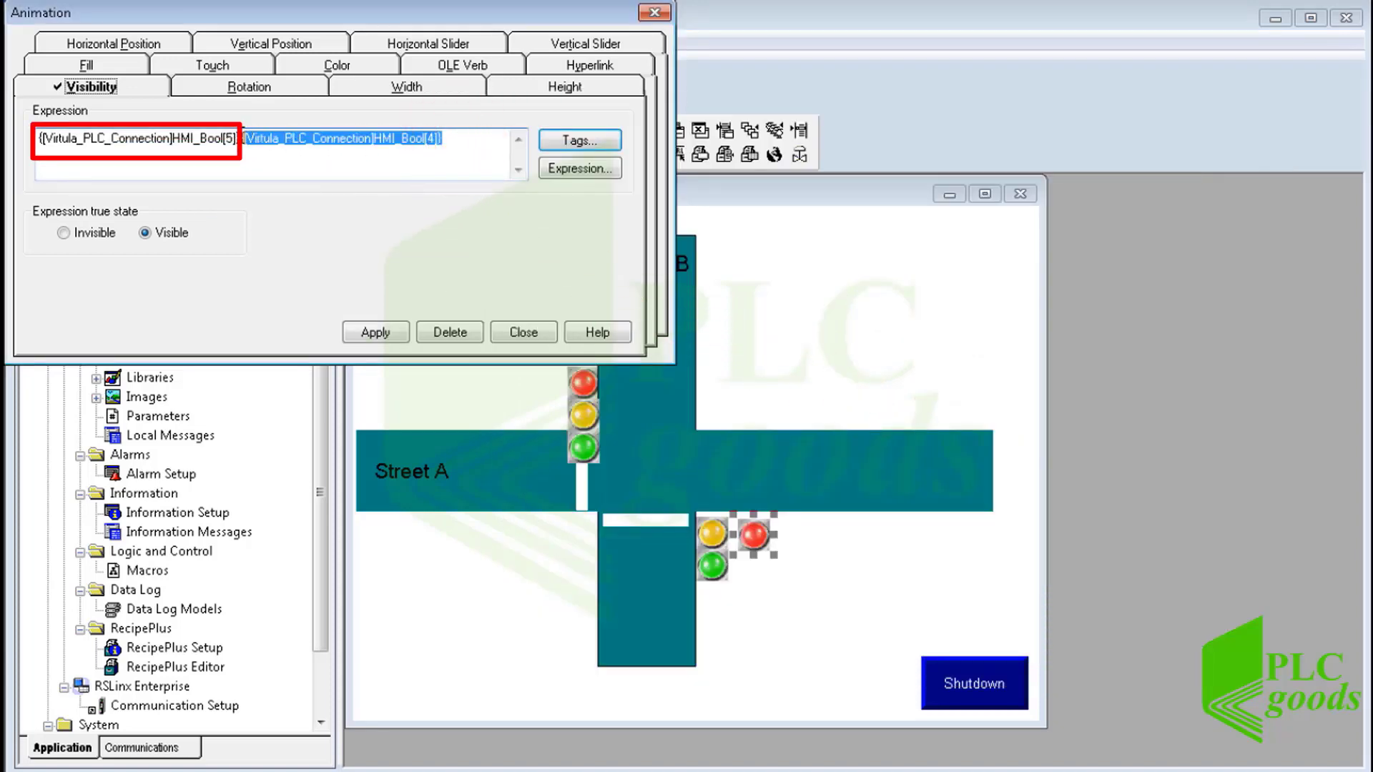
{"action": "key", "text": "Delete"}
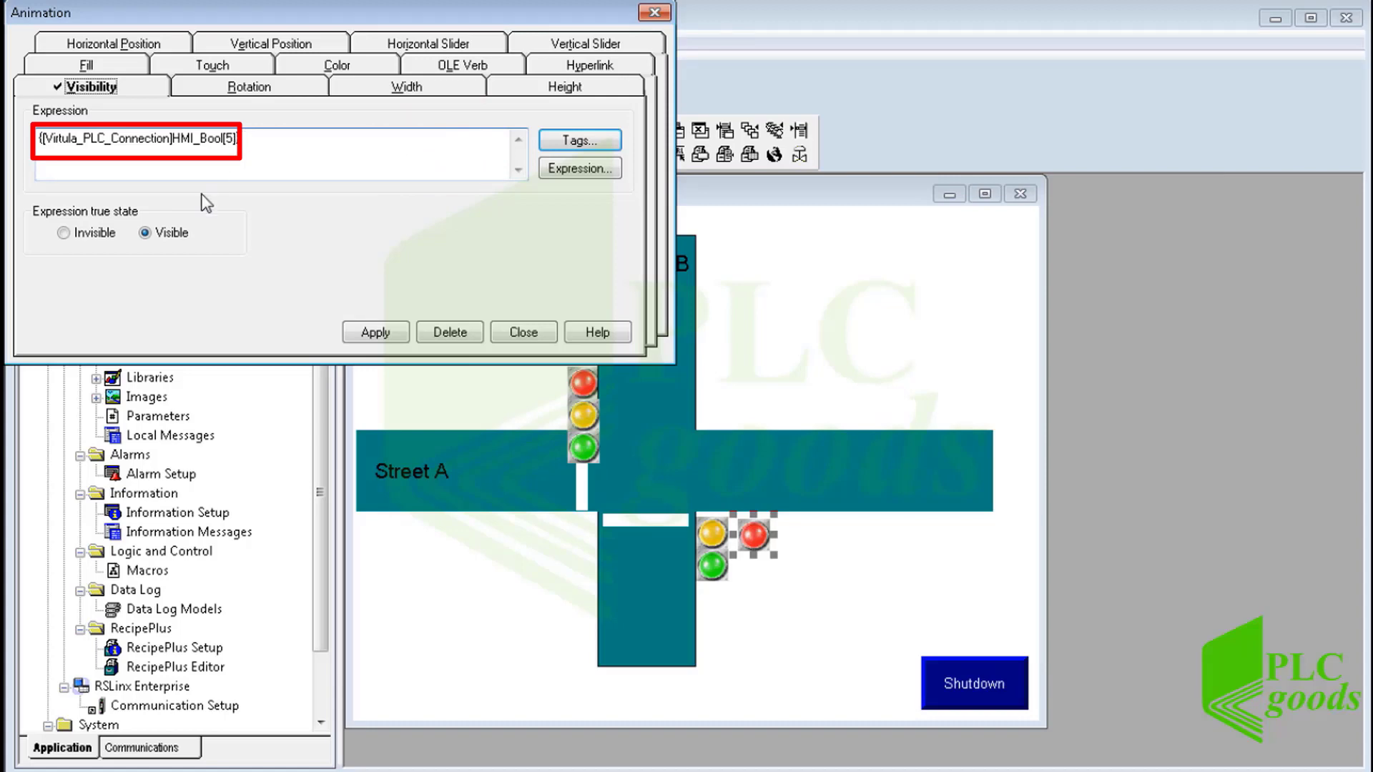
{"action": "left_click", "coordinate": [361, 332]}
{"action": "left_click", "coordinate": [517, 332]}
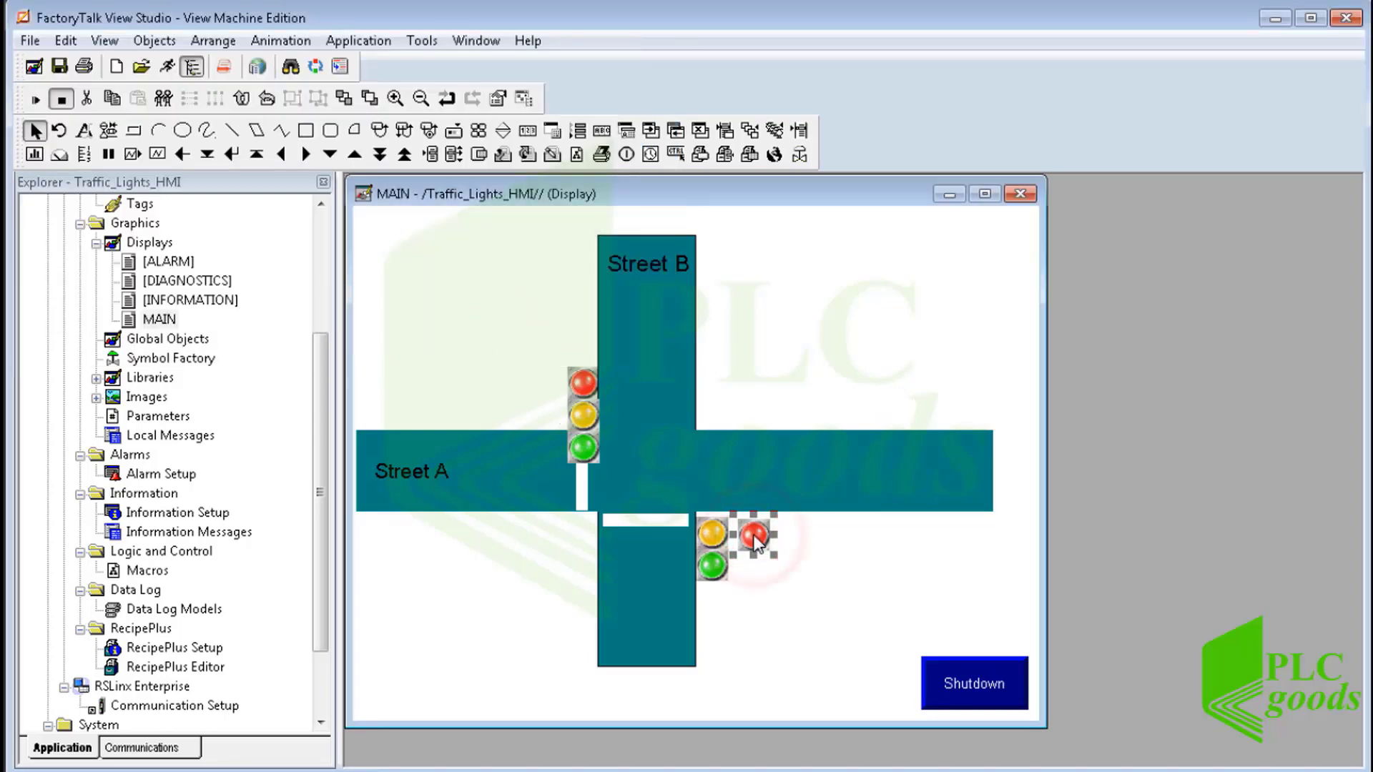
Paste a copy of Street B's red light beside the original and change its image to Pilot light (Red Off).
{"action": "left_click", "coordinate": [789, 527]}
{"action": "key", "text": "ctrl+v"}
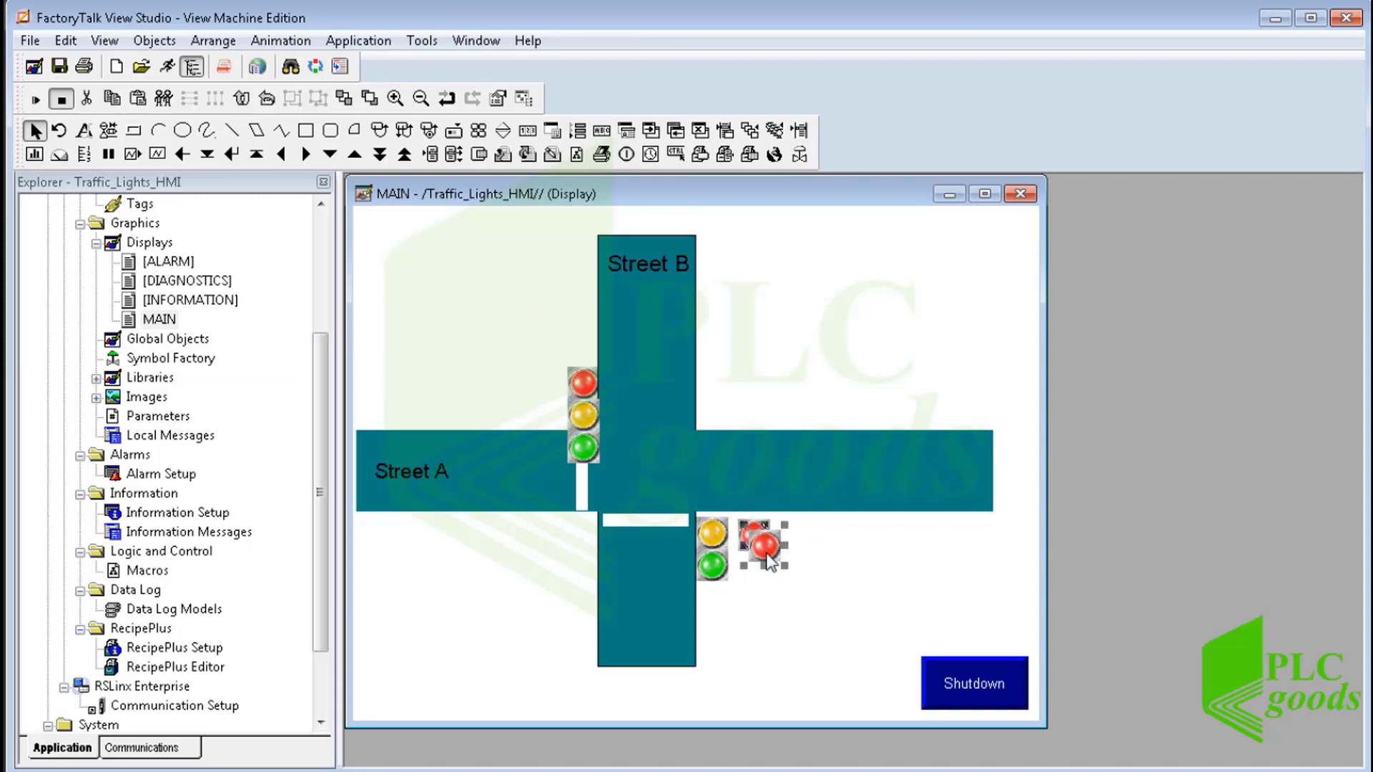
{"action": "left_click_drag", "start_coordinate": [767, 553], "coordinate": [795, 542]}
{"action": "double_click", "coordinate": [794, 536]}
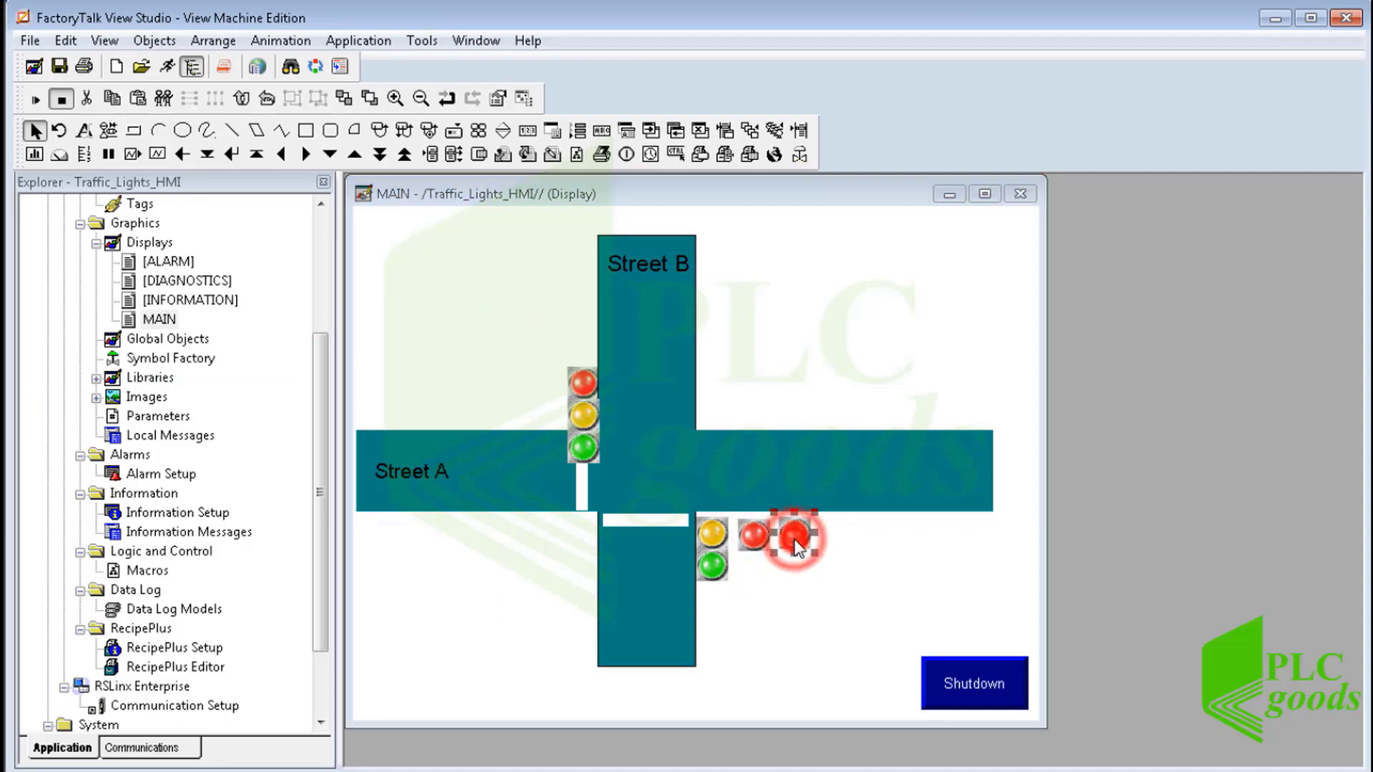
{"action": "left_click", "coordinate": [193, 137]}
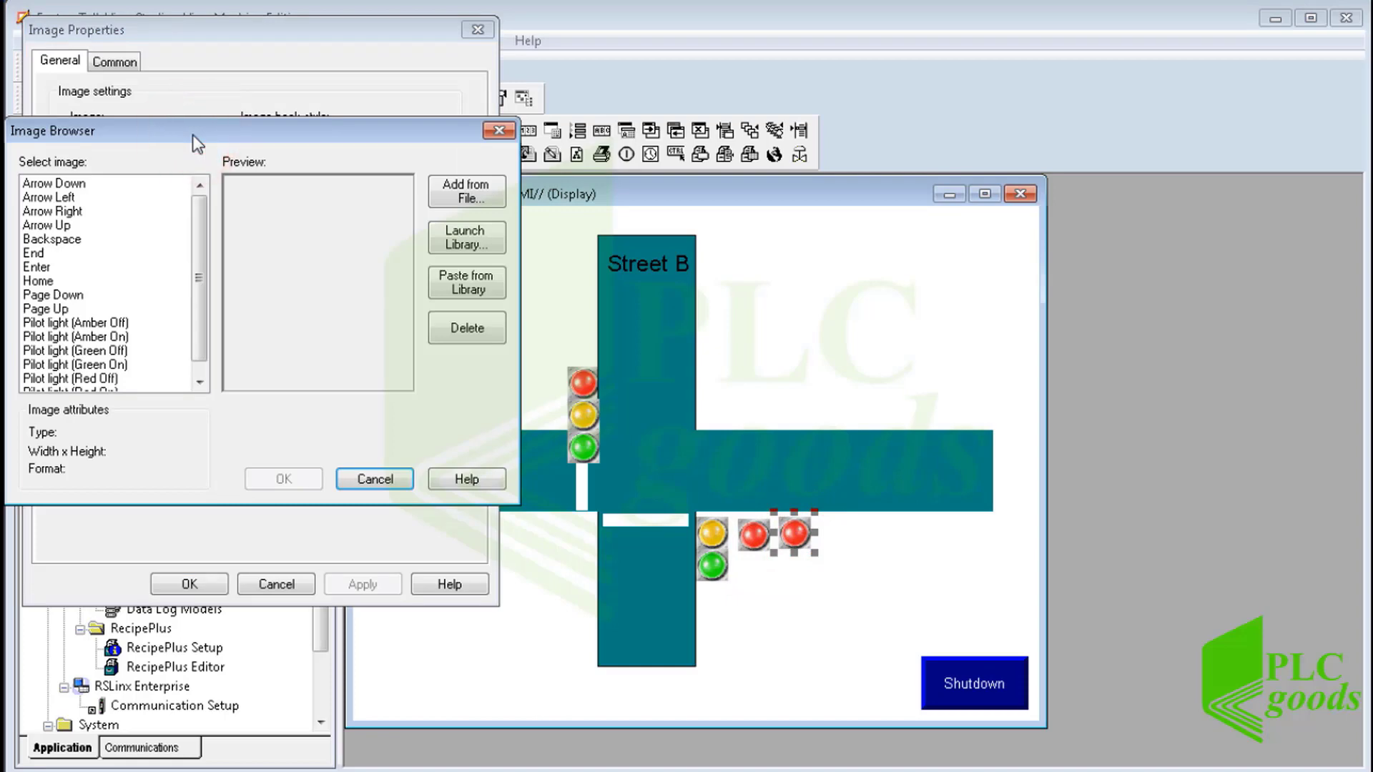
{"action": "left_click", "coordinate": [178, 308]}
{"action": "left_click", "coordinate": [114, 378]}
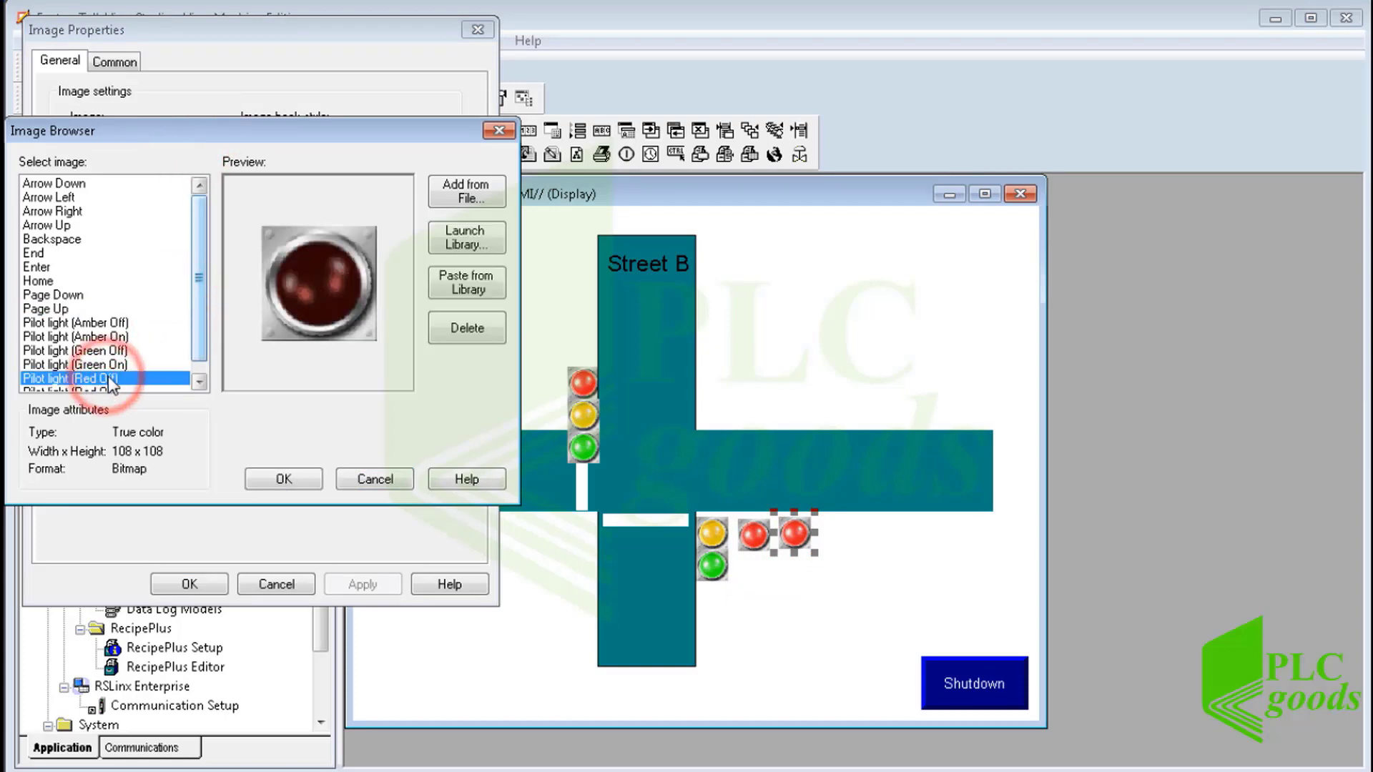
{"action": "left_click", "coordinate": [281, 485]}
Set the height and width of the Red Off light to 30.
{"action": "left_click", "coordinate": [115, 61]}
{"action": "double_click", "coordinate": [87, 132]}
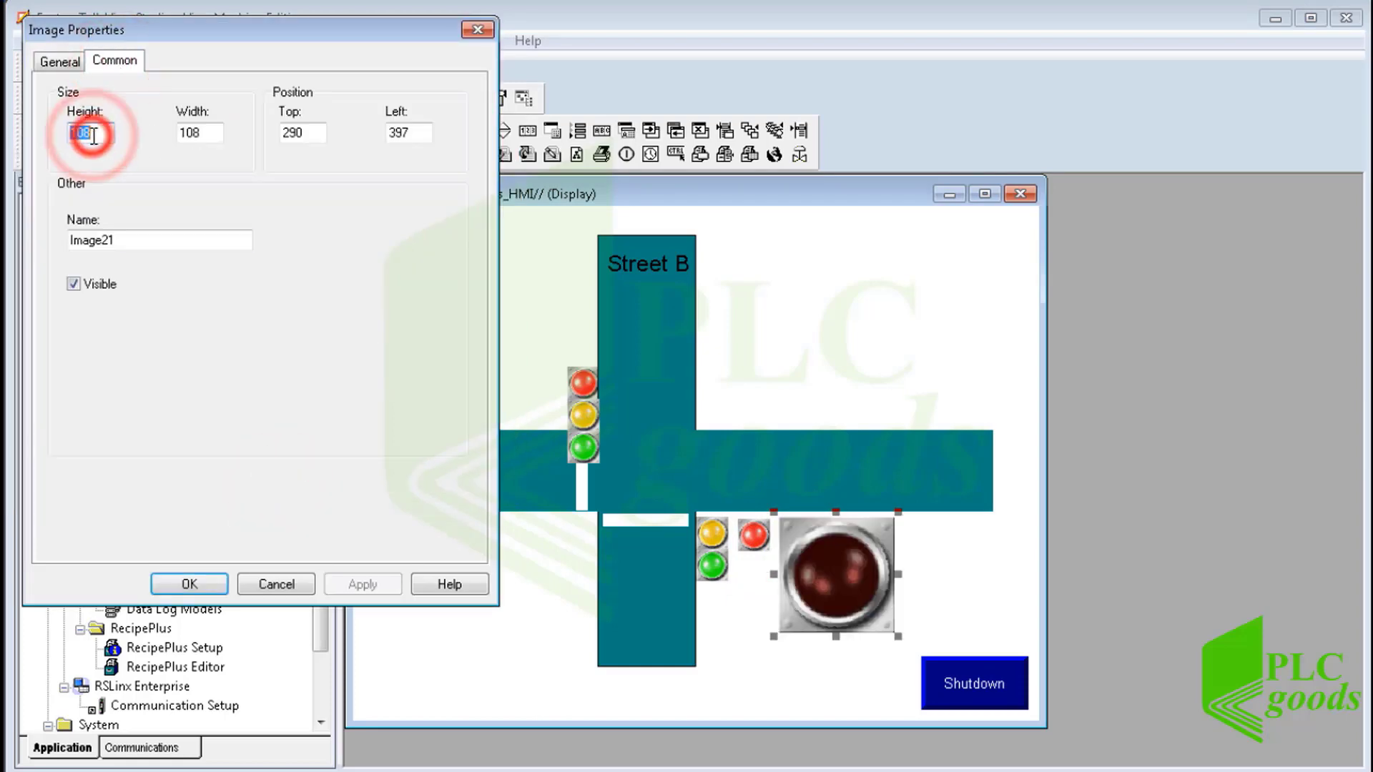
{"action": "type", "text": "30"}
{"action": "double_click", "coordinate": [202, 132]}
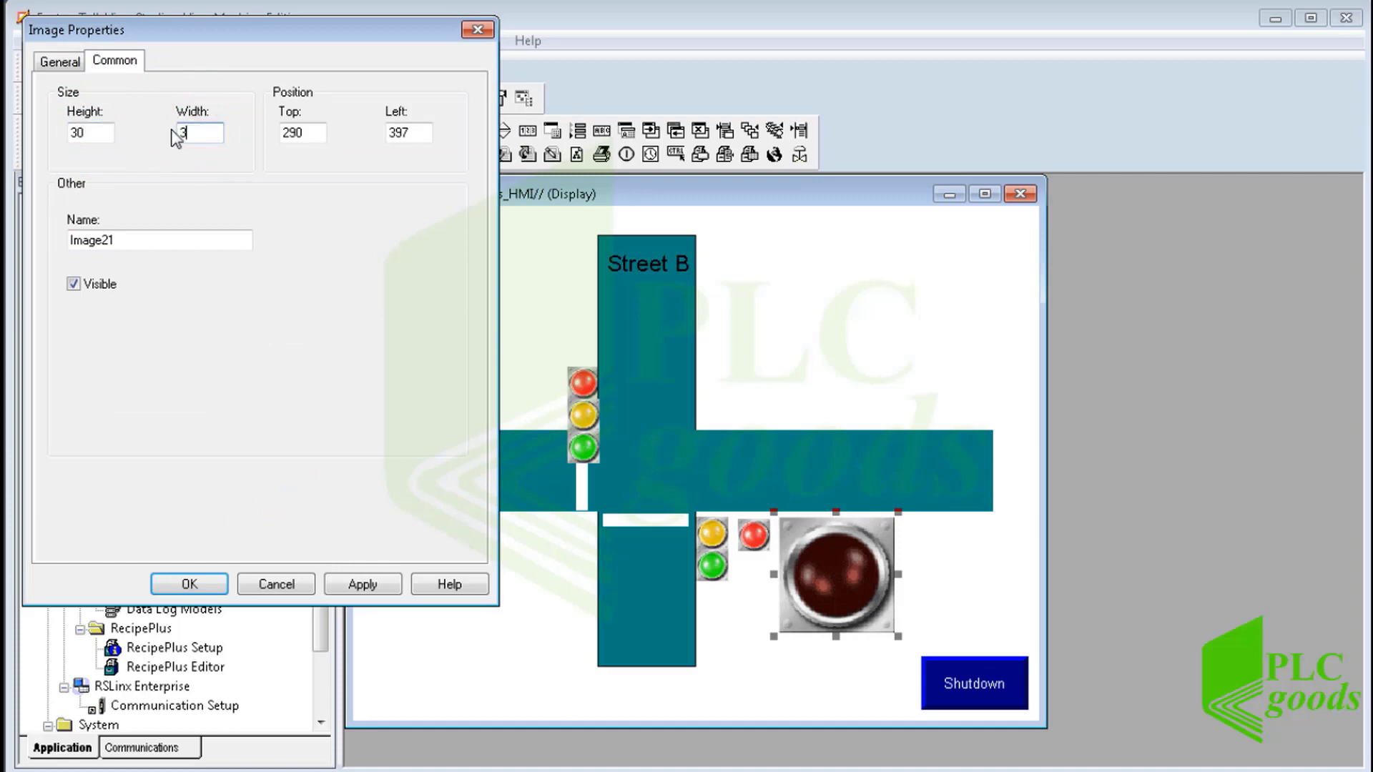
{"action": "type", "text": "30"}
{"action": "left_click", "coordinate": [191, 585]}
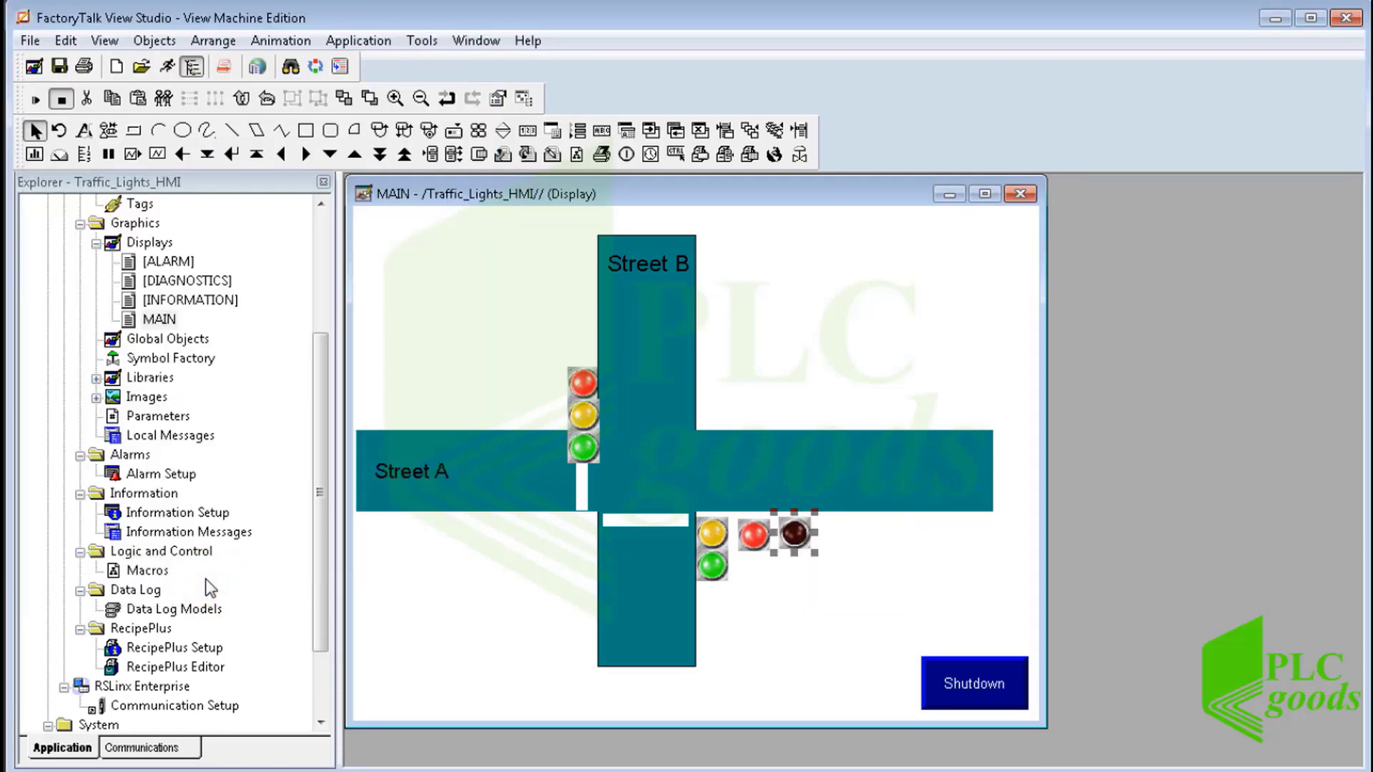
Set the expression true state of the Red Off light's HMI_Bool[5] visibility animation to Invisible.
{"action": "left_click", "coordinate": [280, 41]}
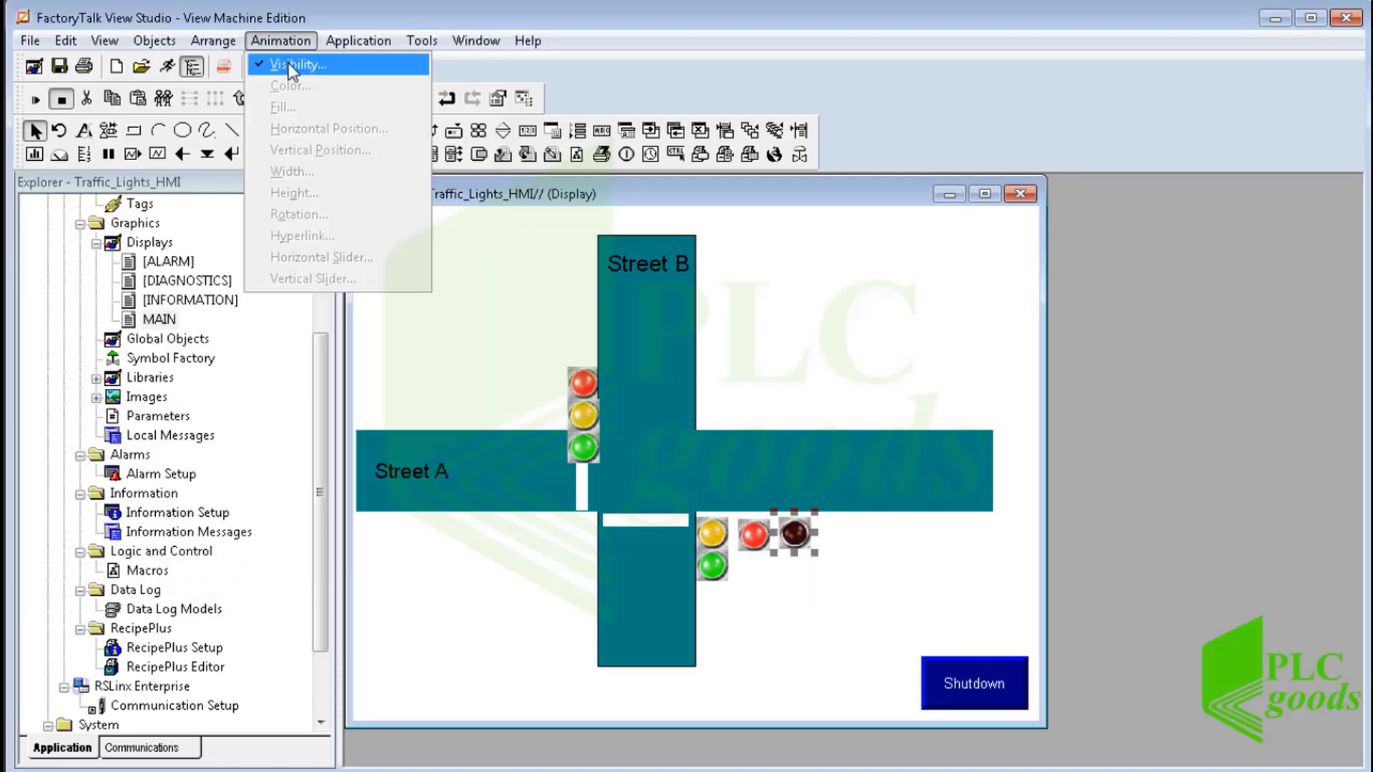
{"action": "left_click", "coordinate": [298, 62]}
{"action": "left_click_drag", "start_coordinate": [270, 141], "coordinate": [25, 141]}
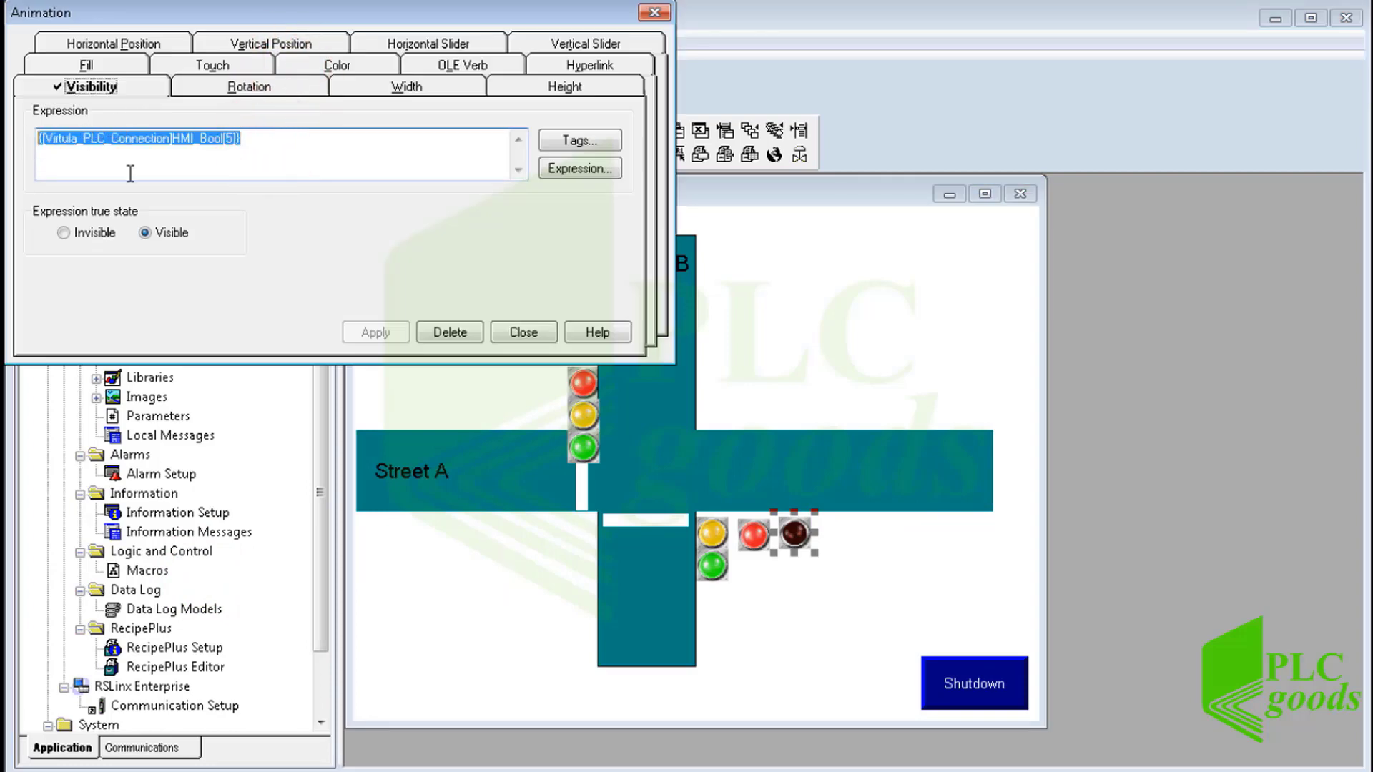
{"action": "left_click", "coordinate": [64, 234]}
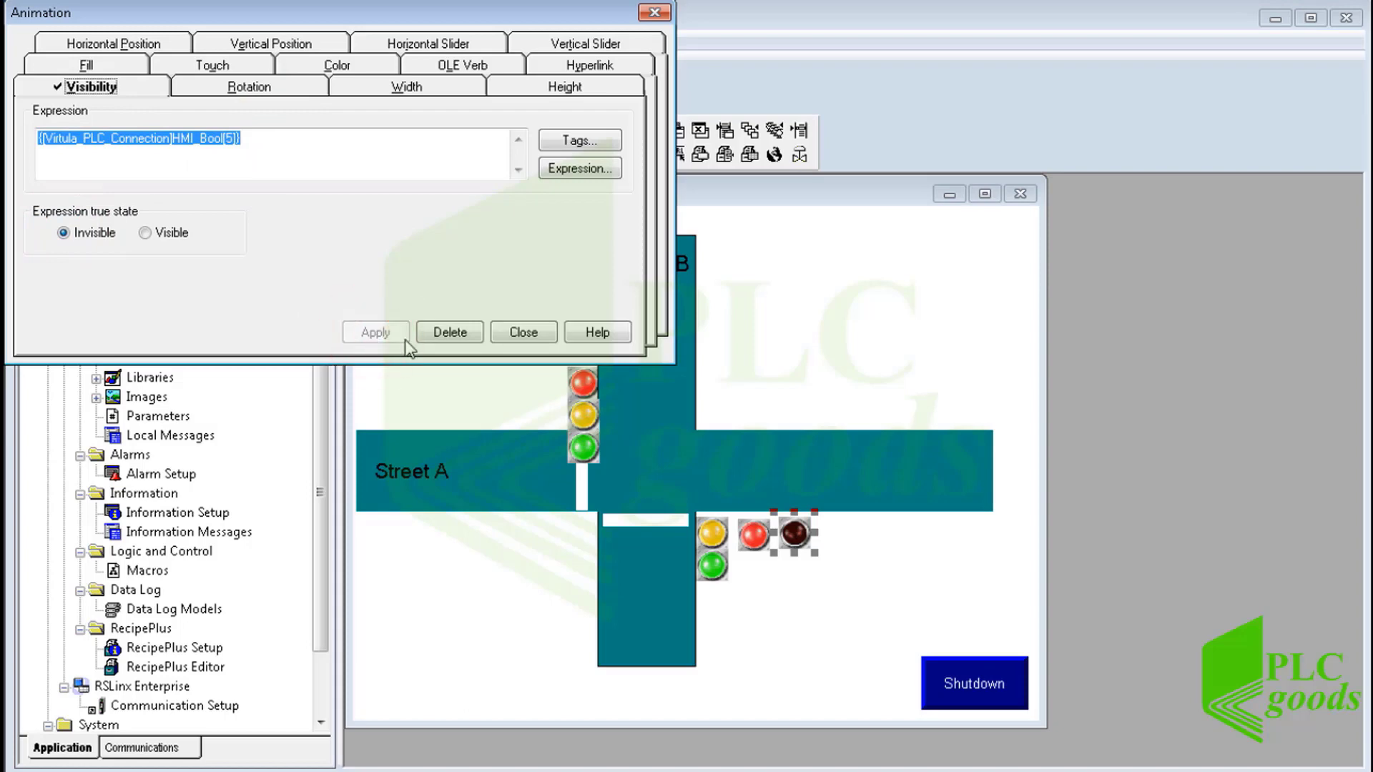
{"action": "left_click", "coordinate": [517, 327]}
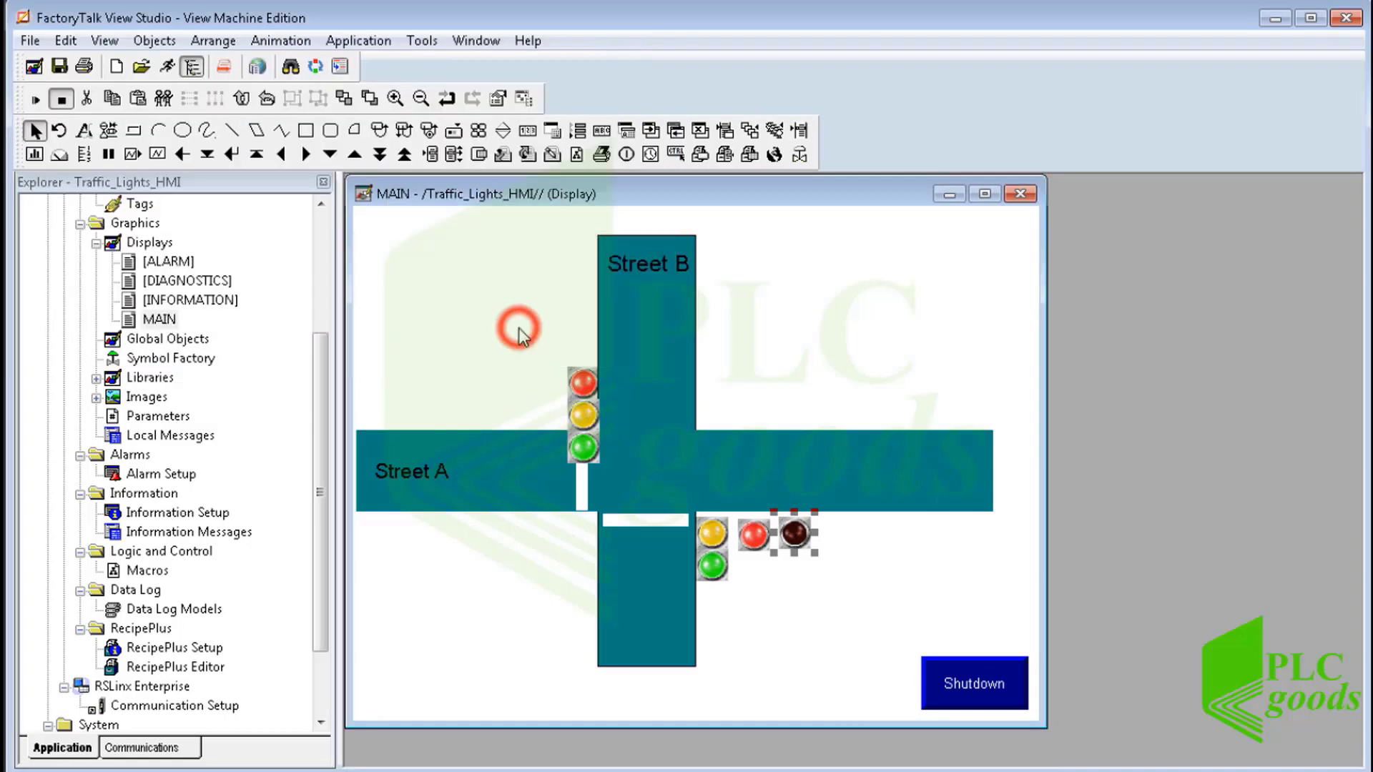
Show the grid on the MAIN display and turn on snapping.
{"action": "left_click", "coordinate": [107, 43]}
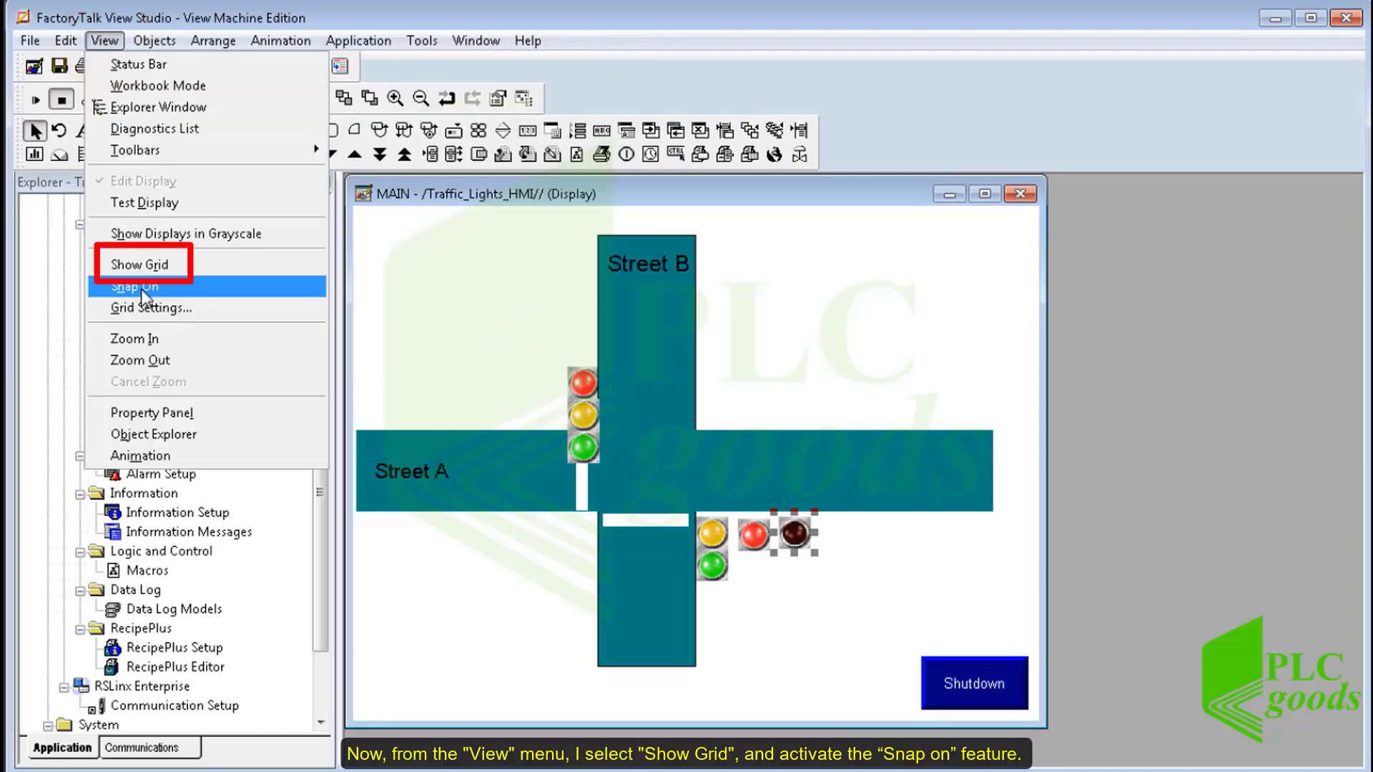
{"action": "left_click", "coordinate": [140, 264]}
{"action": "left_click", "coordinate": [105, 40]}
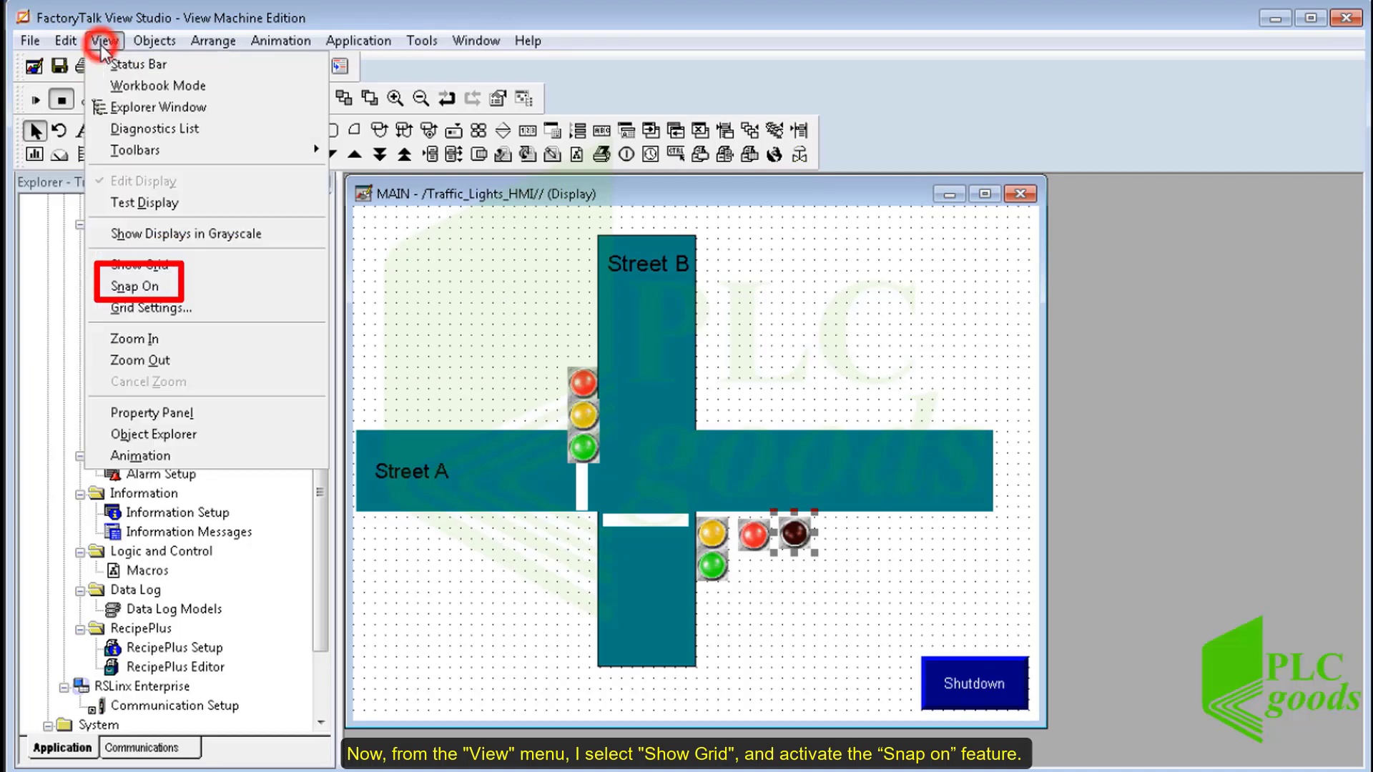
{"action": "left_click", "coordinate": [145, 294]}
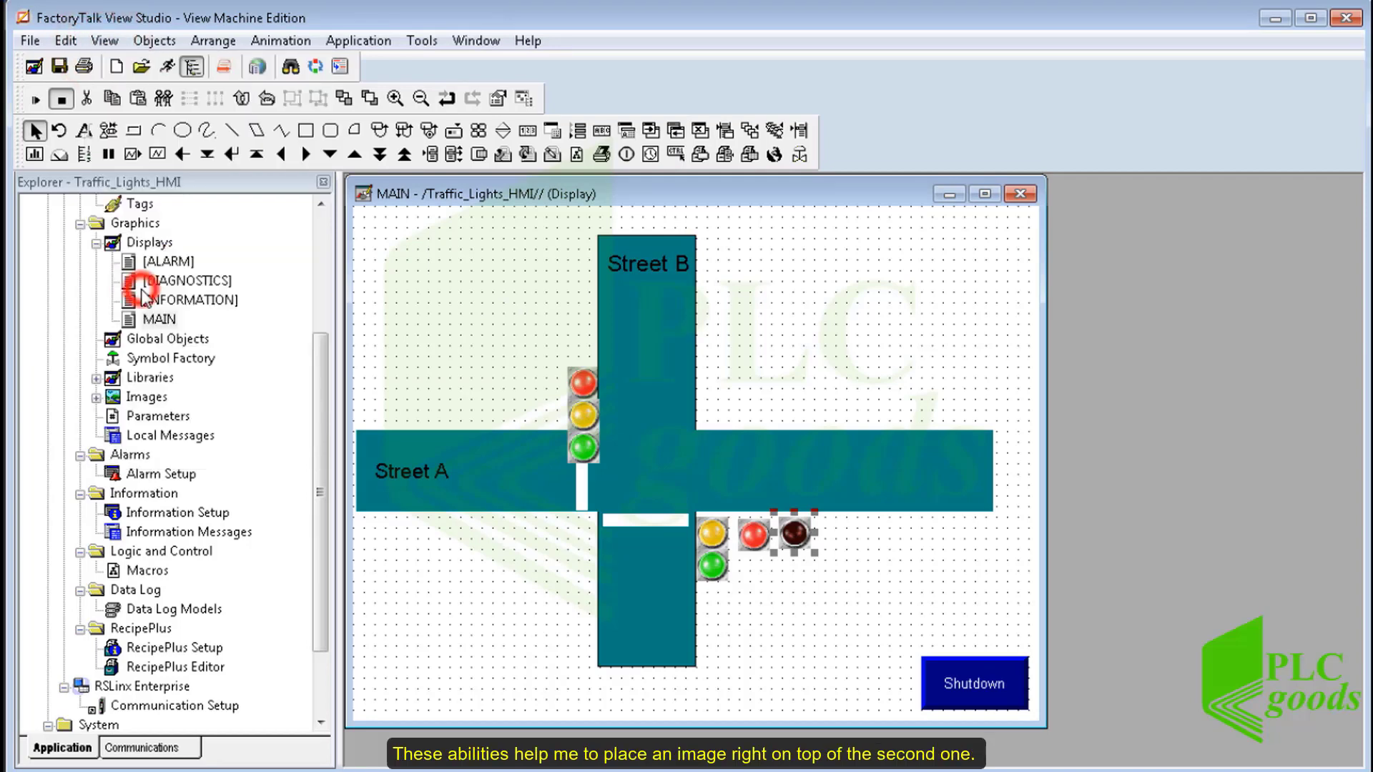
Stack both red lights directly above Street B's amber light and send the Red Off image to the back.
{"action": "left_click_drag", "start_coordinate": [754, 542], "coordinate": [713, 517]}
{"action": "right_click", "coordinate": [714, 506]}
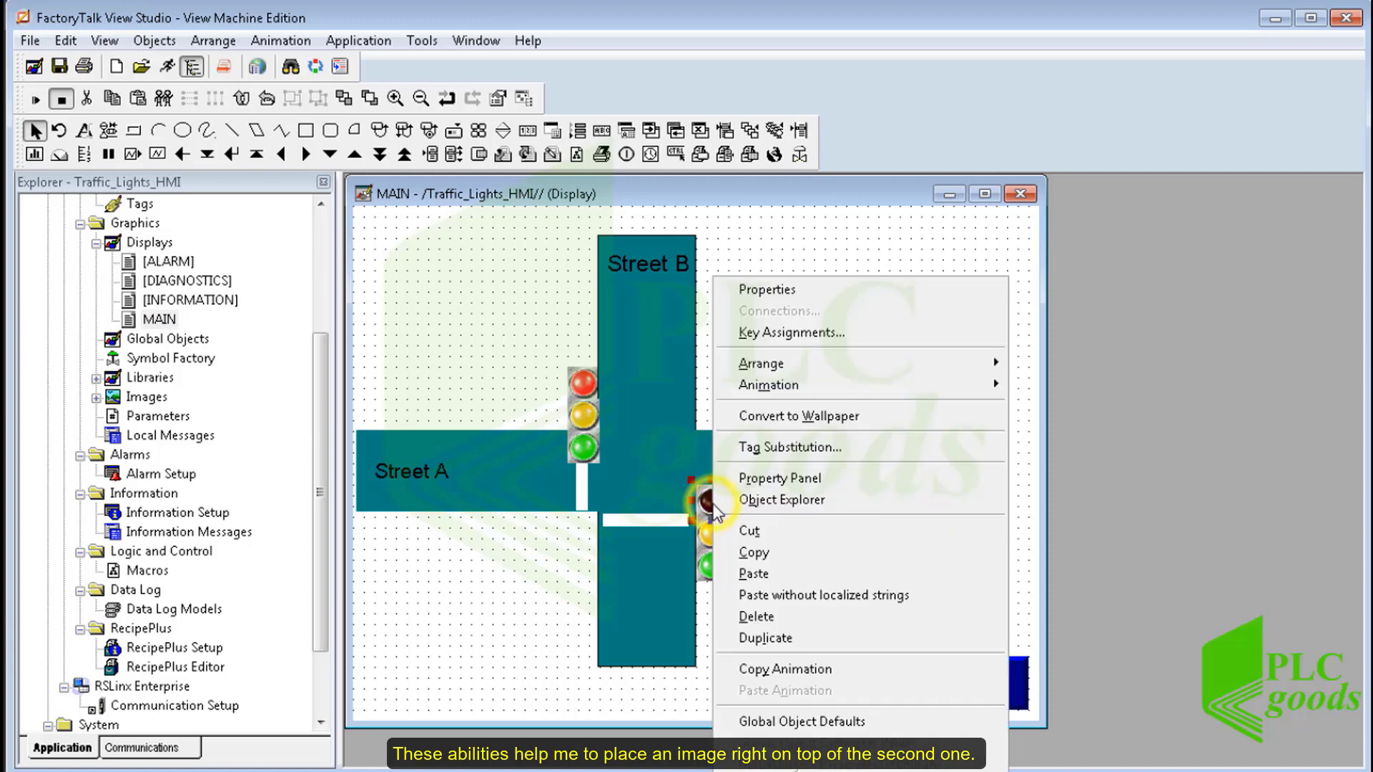
{"action": "mouse_move", "coordinate": [852, 366]}
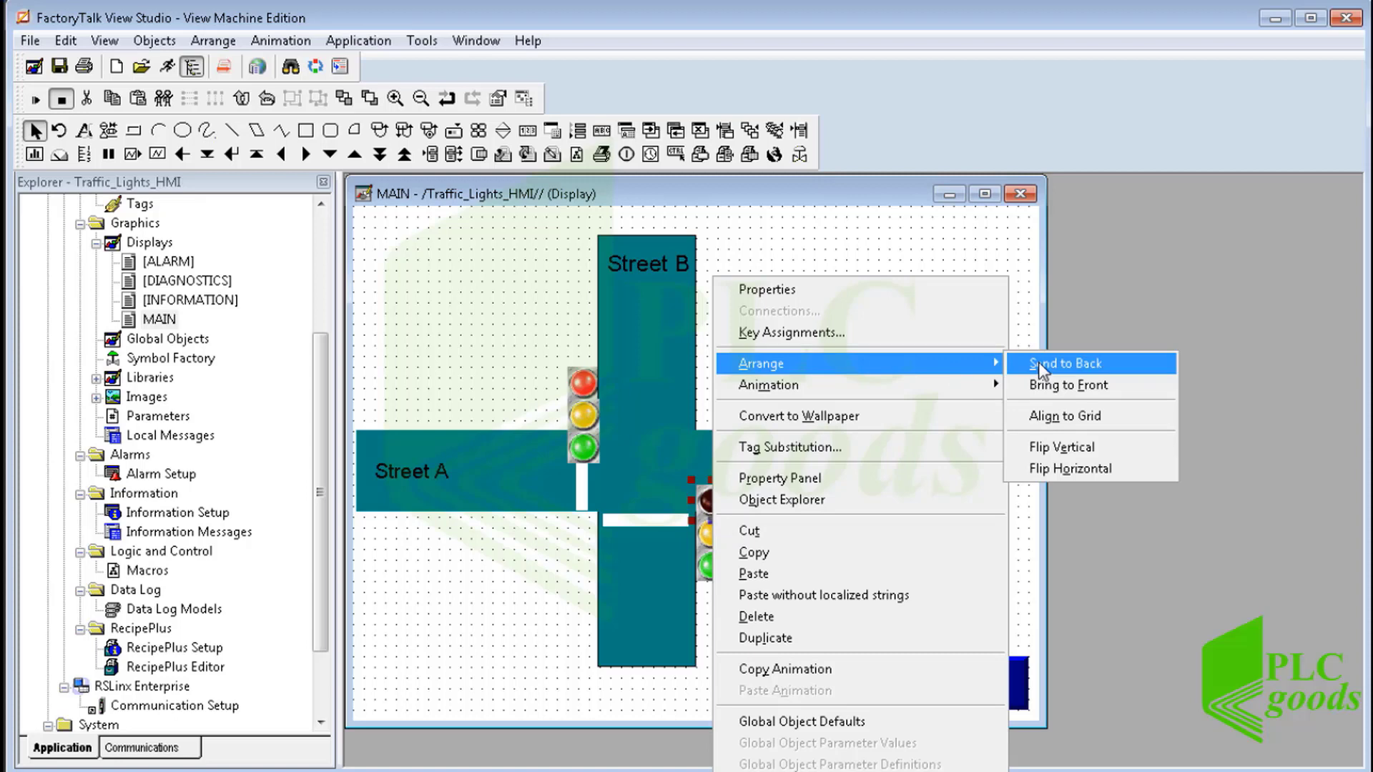
{"action": "left_click", "coordinate": [1039, 365]}
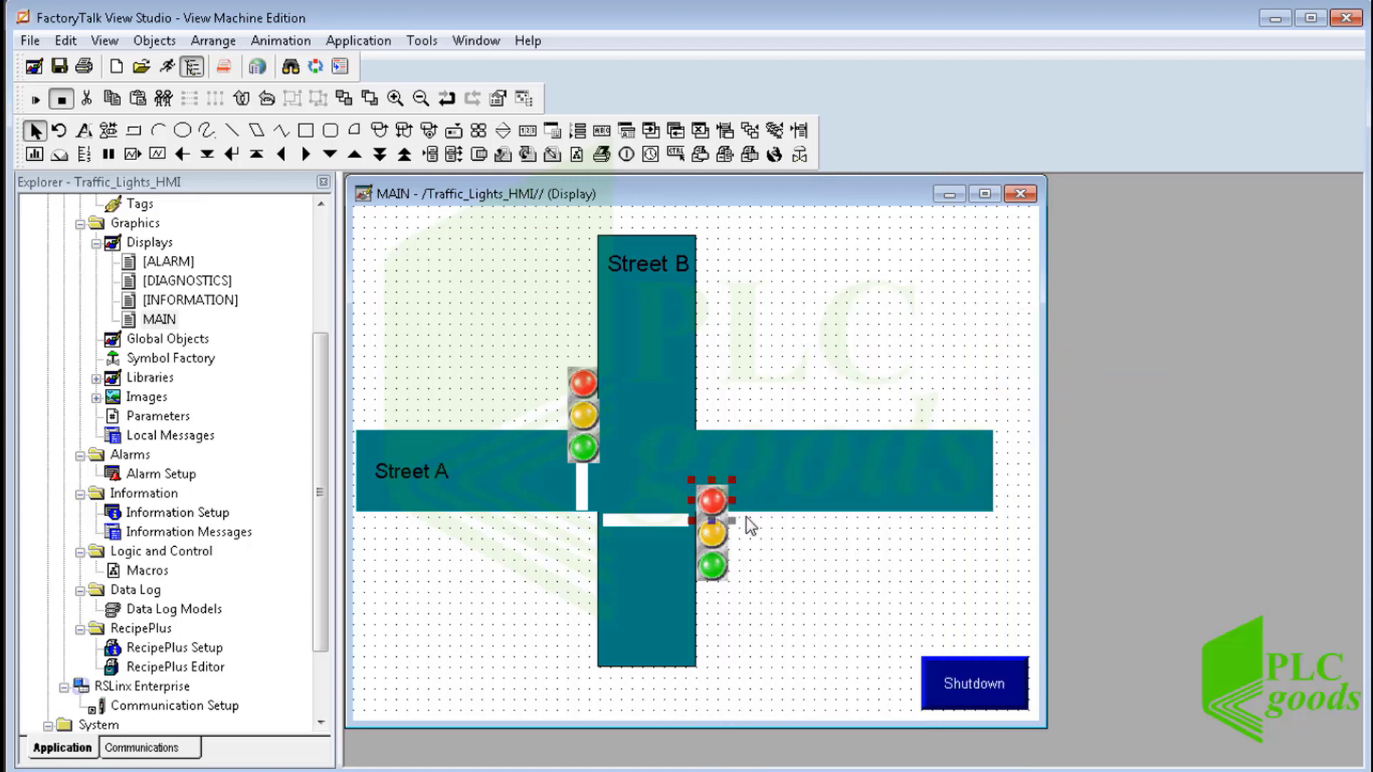
{"action": "left_click", "coordinate": [752, 528]}
Run the MAIN display in test mode and open the I/O data of the slot 3 1789-SIM module in RSLogix Emulate 5000.
{"action": "left_click", "coordinate": [36, 100]}
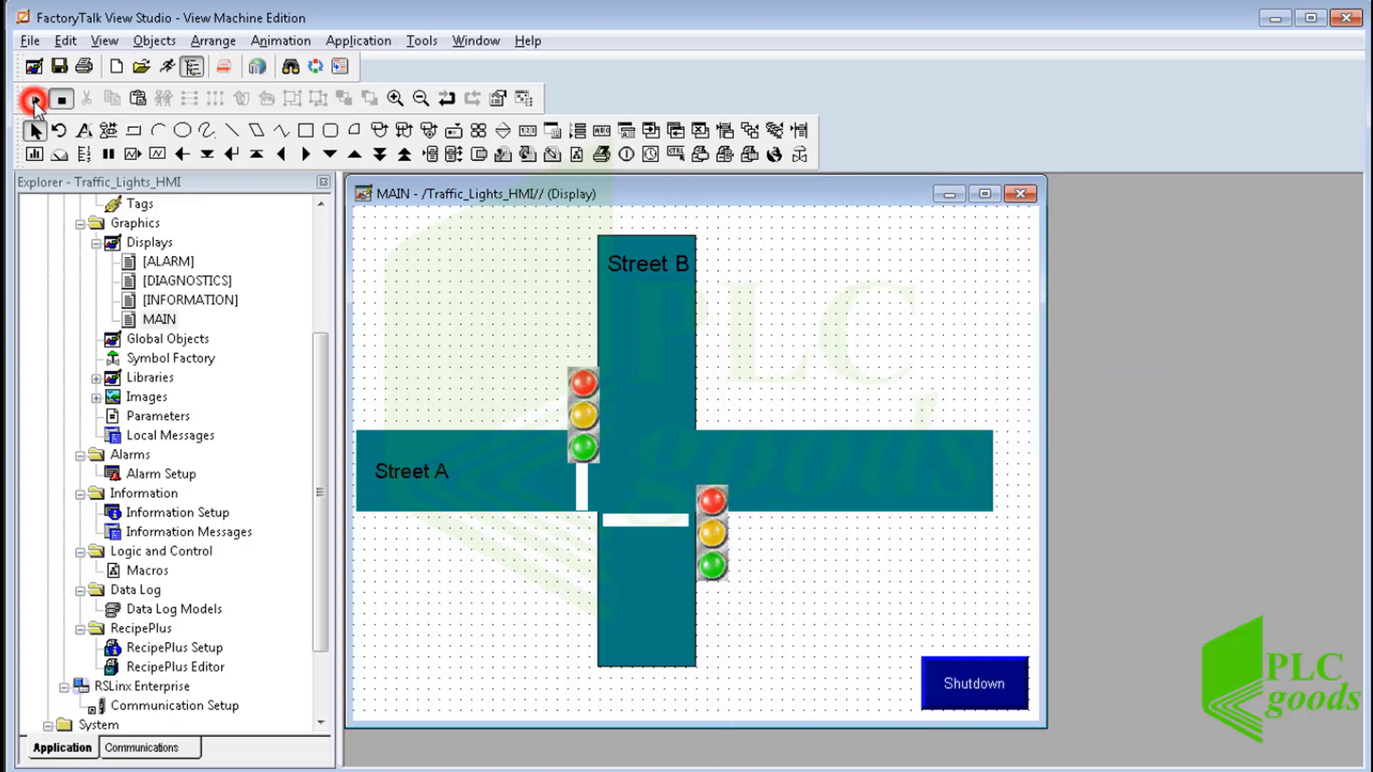
{"action": "key", "text": "alt+Tab"}
{"action": "key", "text": "alt+Tab"}
{"action": "key", "text": "alt+Tab"}
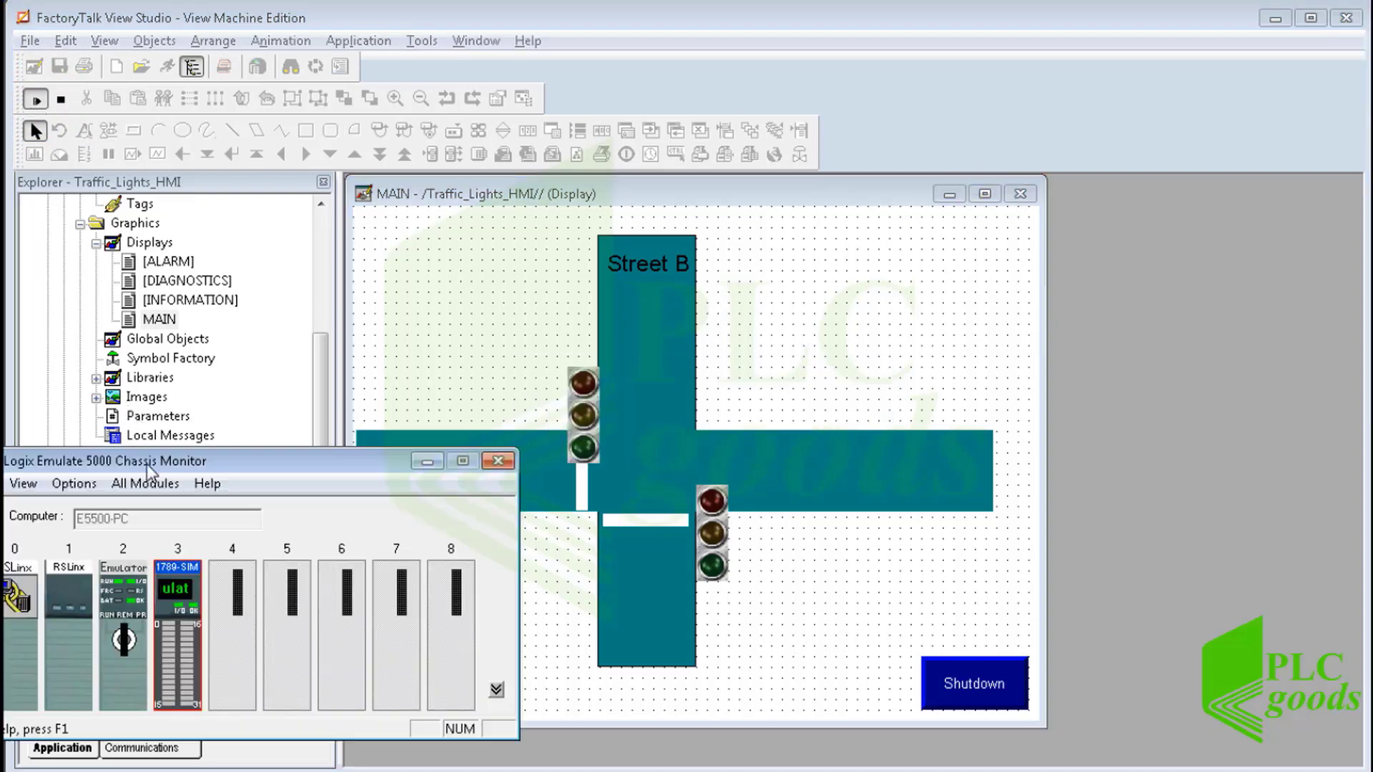
{"action": "left_click_drag", "start_coordinate": [146, 467], "coordinate": [187, 501]}
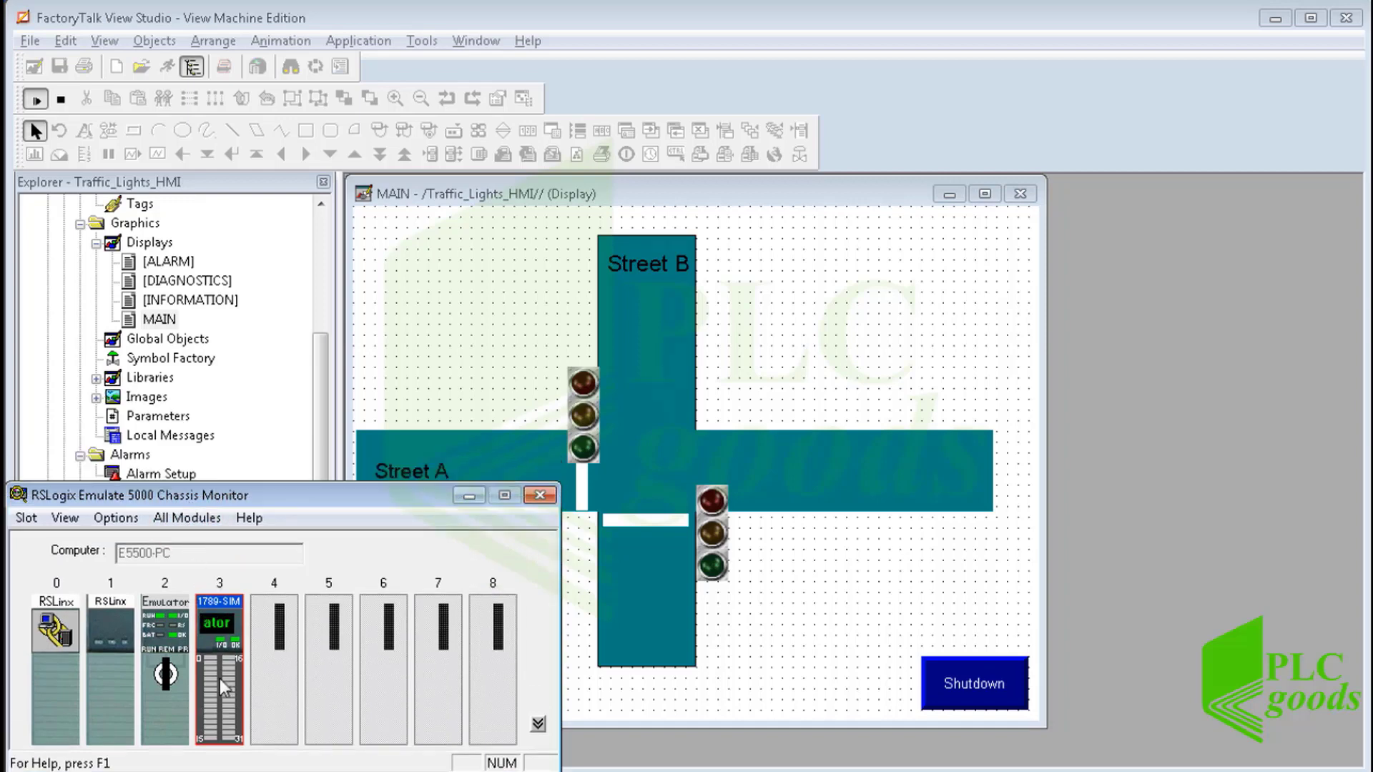
{"action": "right_click", "coordinate": [204, 662]}
{"action": "left_click", "coordinate": [248, 695]}
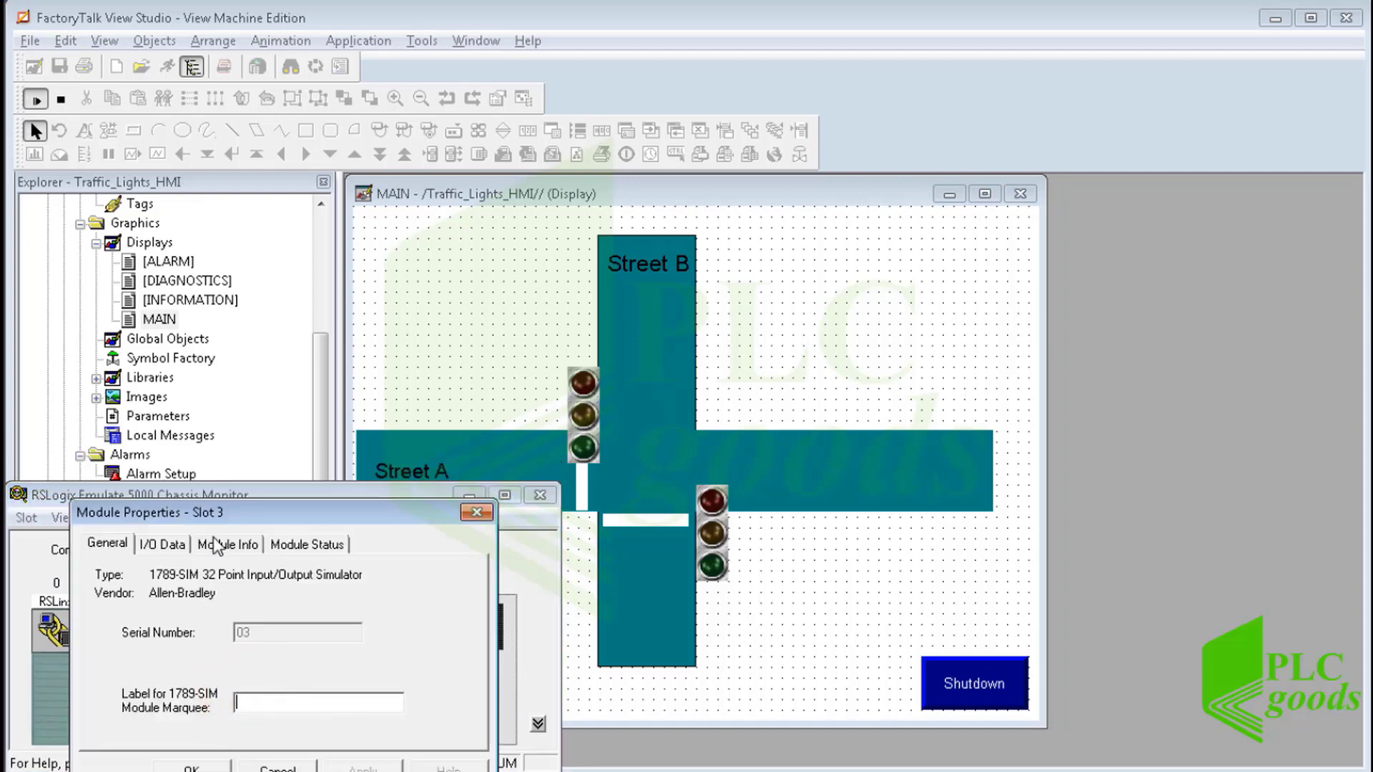
{"action": "left_click_drag", "start_coordinate": [223, 510], "coordinate": [963, 131]}
{"action": "left_click", "coordinate": [903, 163]}
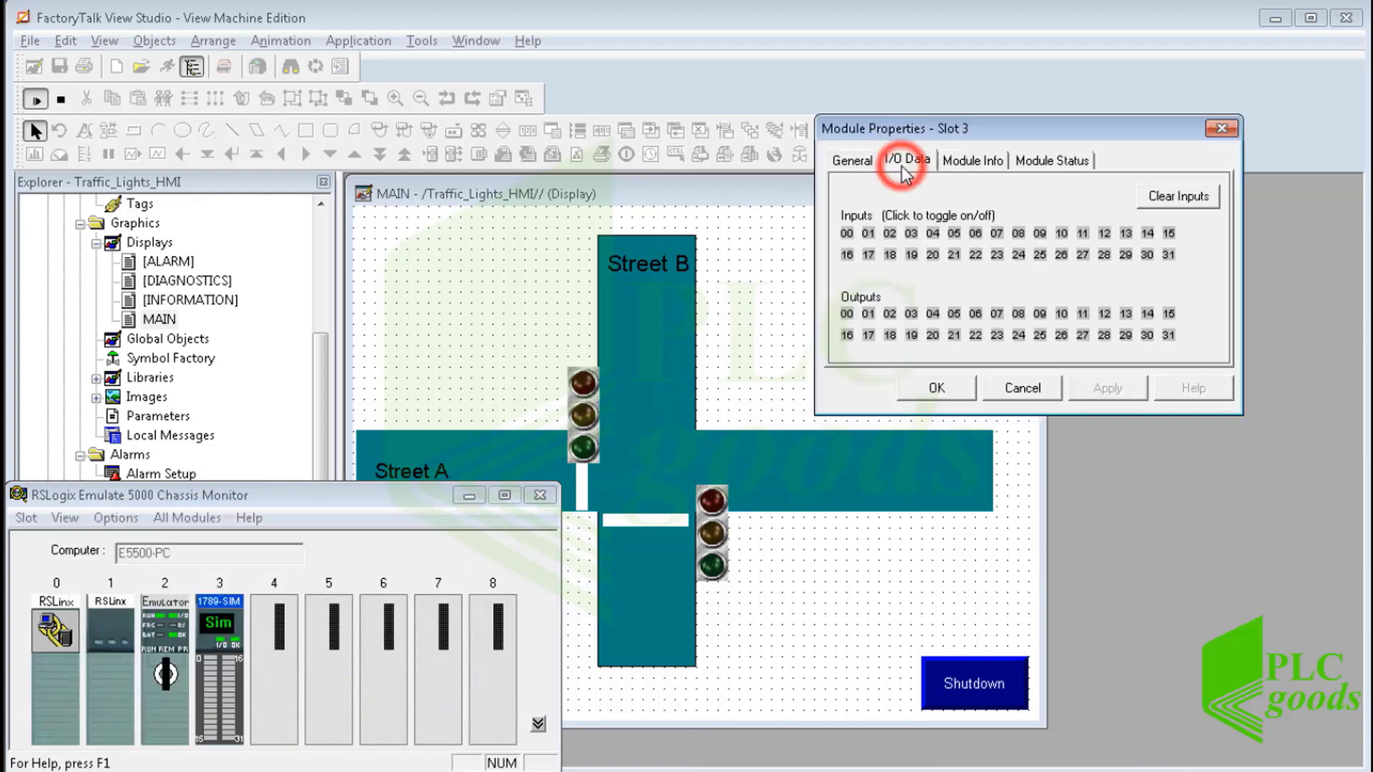
Test the traffic lights by switching simulator input 00 on and off and toggling input 01.
{"action": "left_click", "coordinate": [847, 235]}
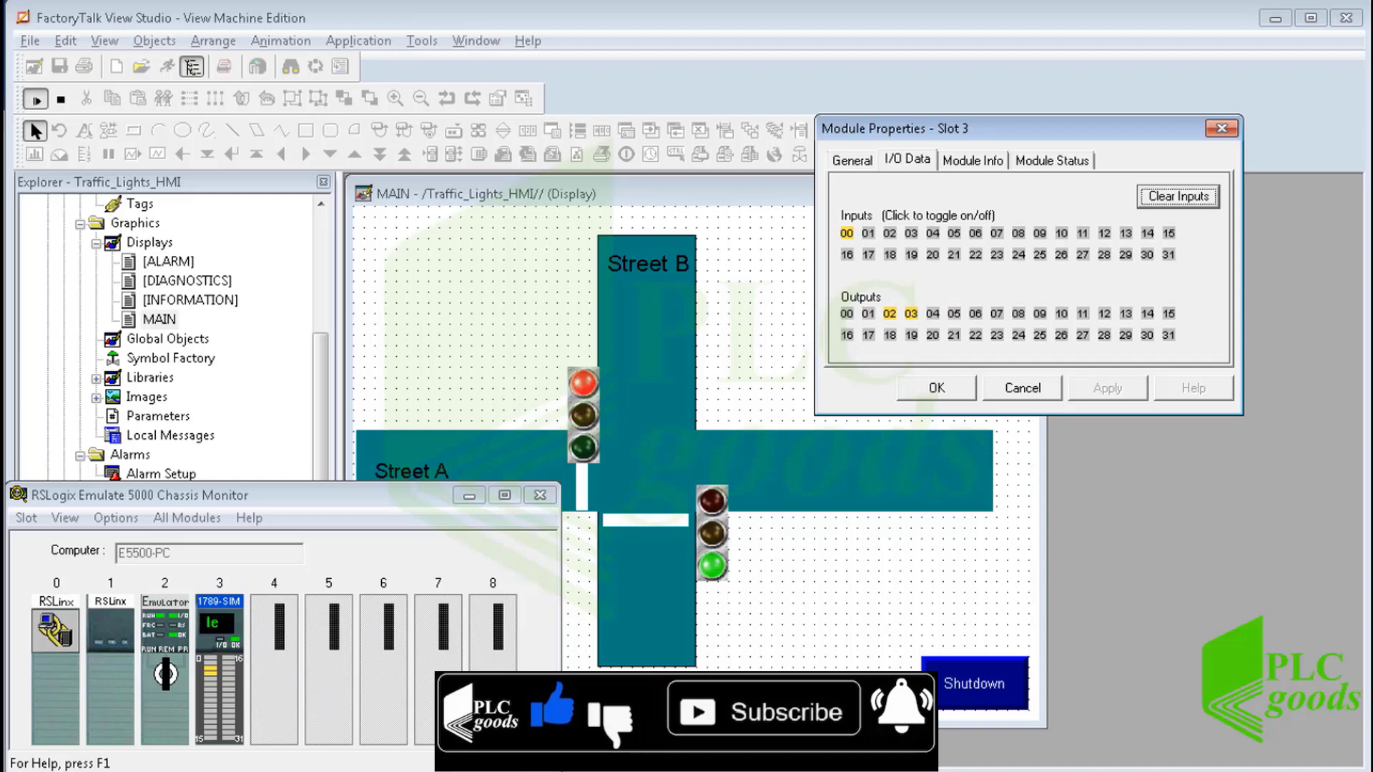
{"action": "left_click", "coordinate": [846, 233]}
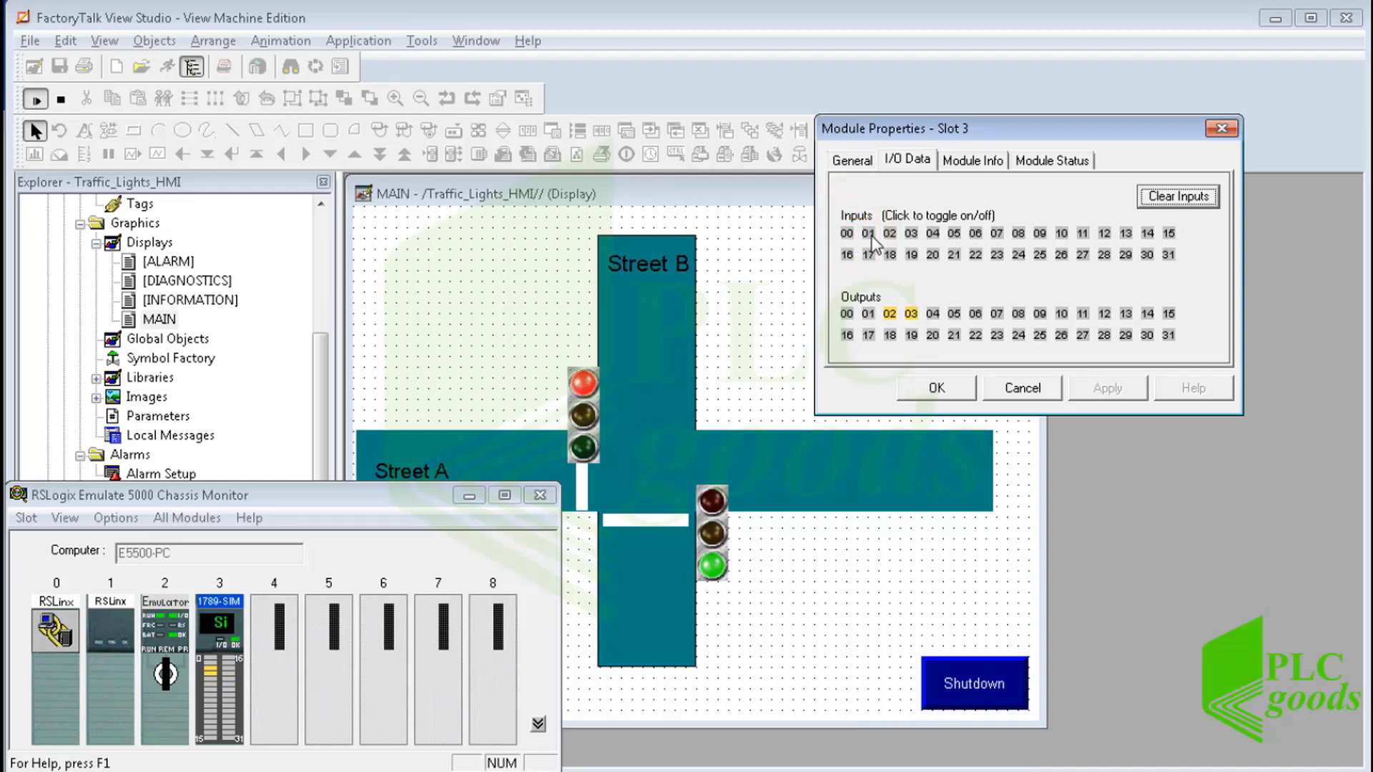
{"action": "left_click", "coordinate": [868, 233]}
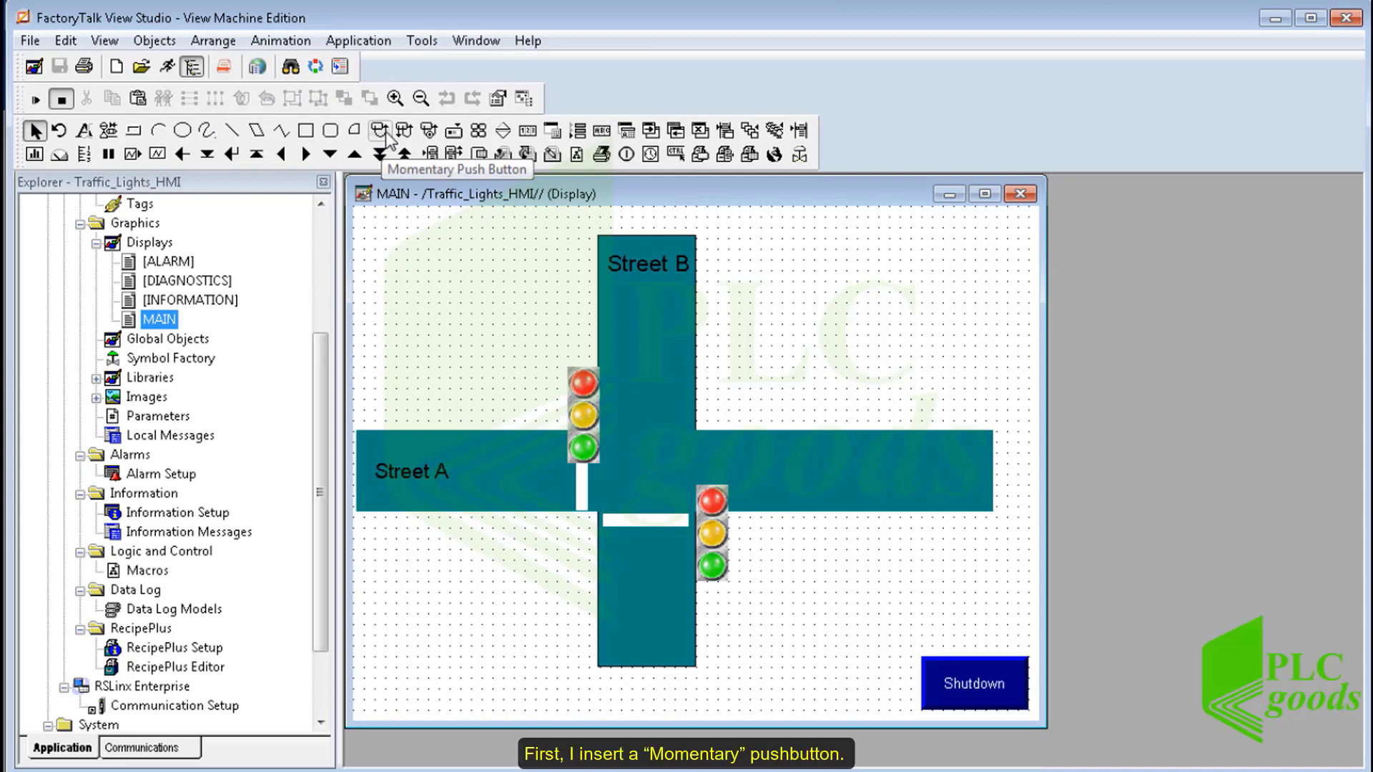
Draw a small square momentary push button in the empty area above the Street A label and open its properties.
{"action": "left_click", "coordinate": [382, 132]}
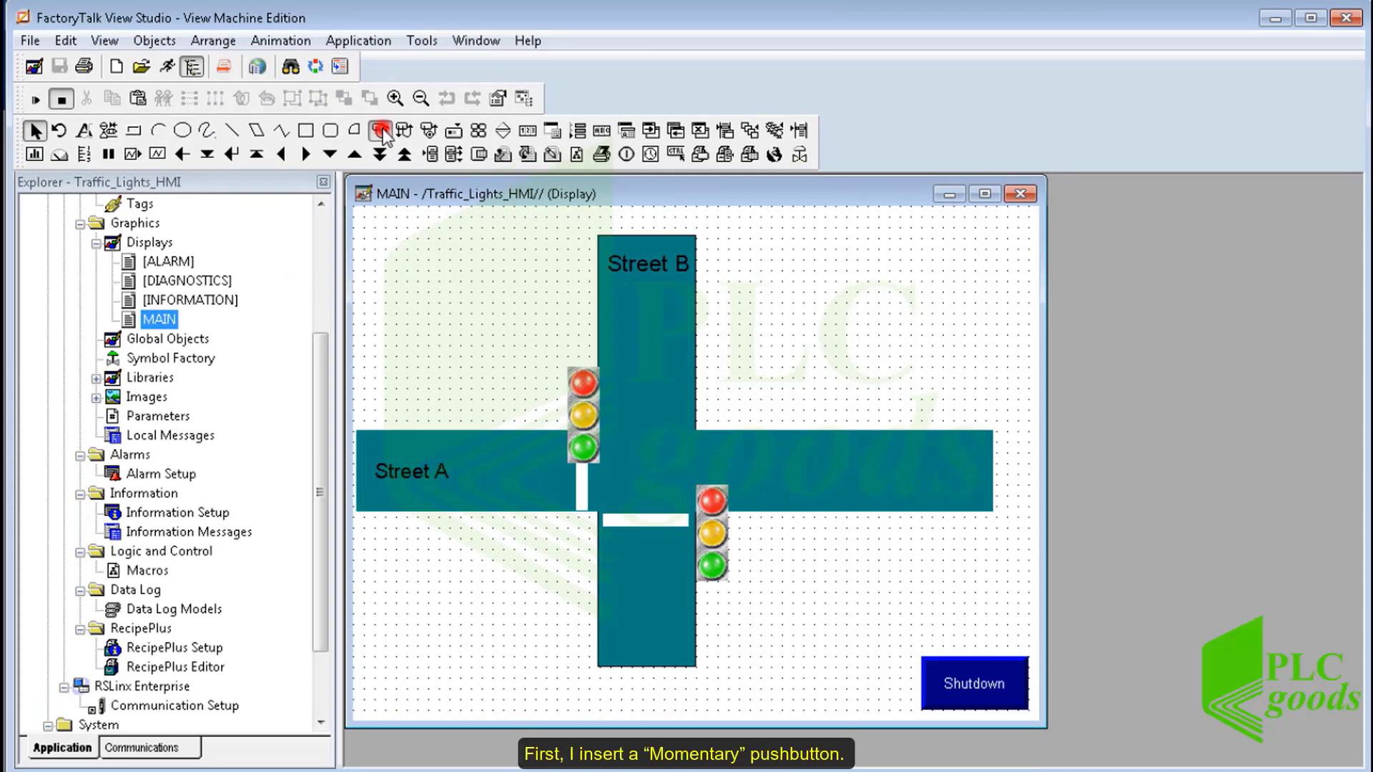
{"action": "mouse_move", "coordinate": [407, 272]}
{"action": "left_mouse_down"}
{"action": "mouse_move", "coordinate": [460, 328]}
{"action": "mouse_move", "coordinate": [449, 313]}
{"action": "left_mouse_up"}
{"action": "double_click", "coordinate": [429, 293]}
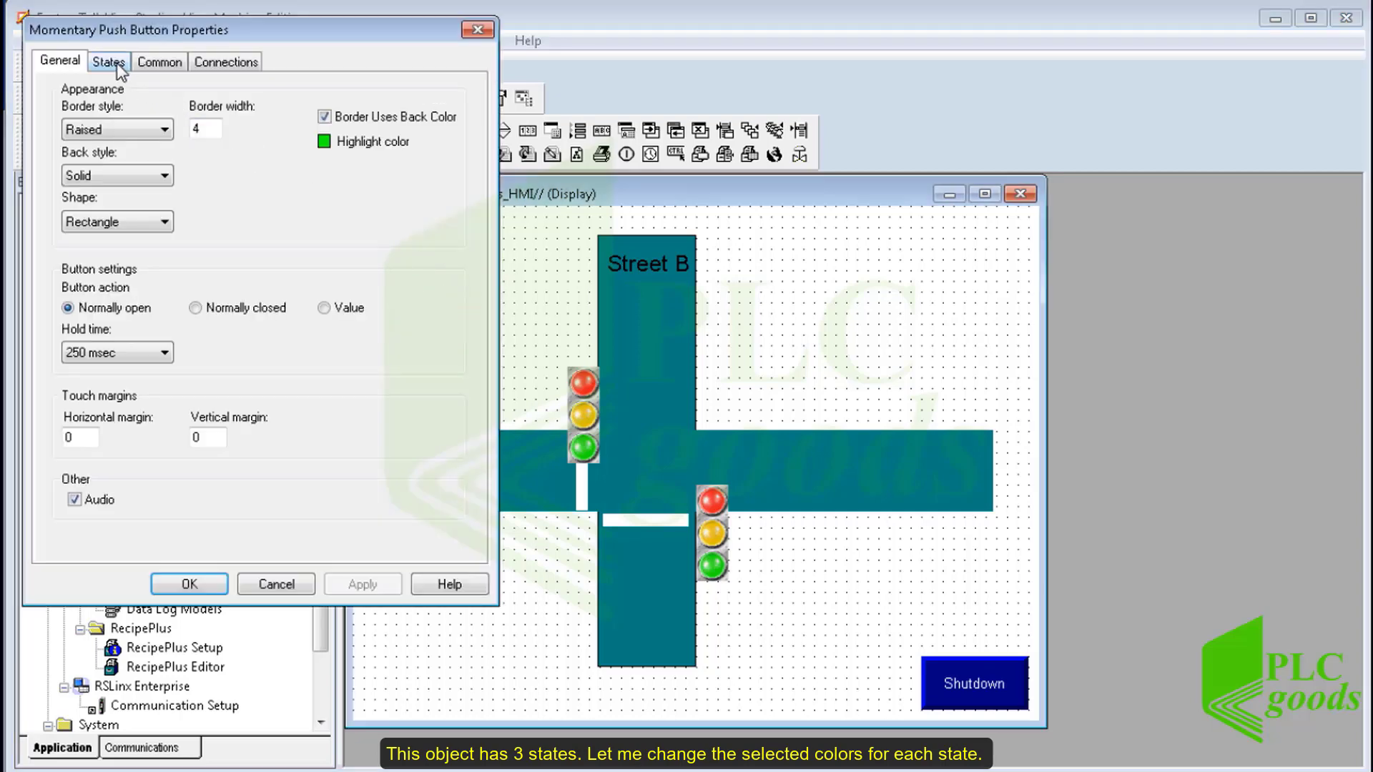
Set the back color of the push button's State0 to light gray.
{"action": "left_click", "coordinate": [109, 62]}
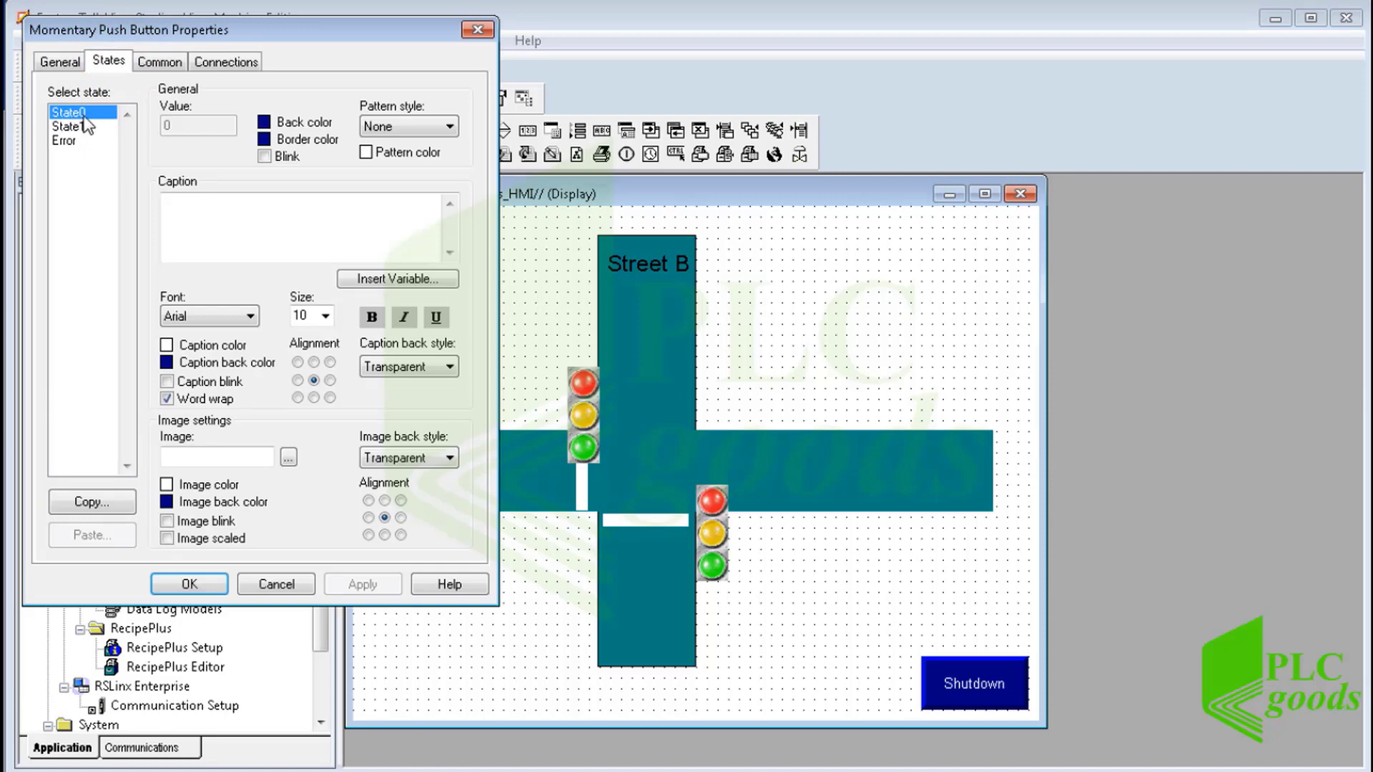
{"action": "left_click", "coordinate": [264, 124]}
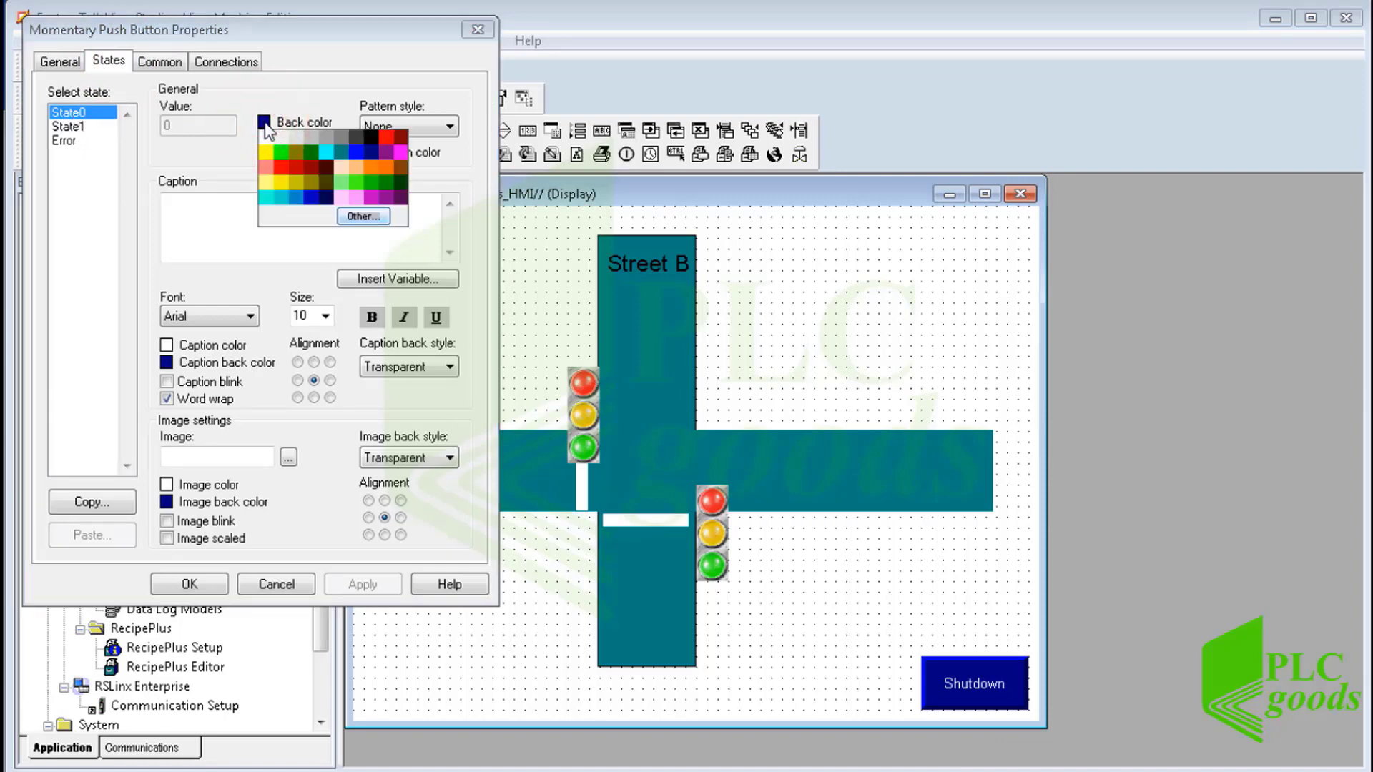
{"action": "left_click", "coordinate": [310, 138]}
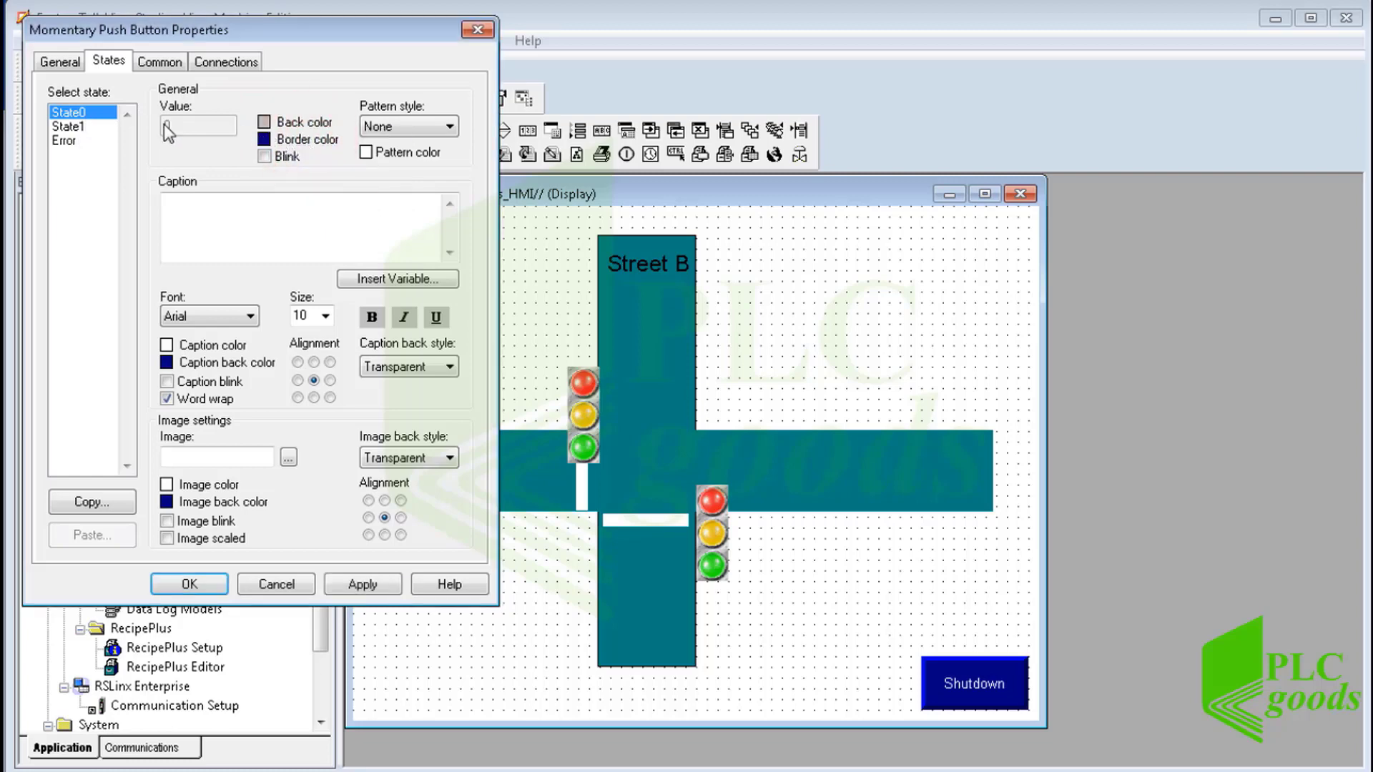
Set the push button's State1 back color to green and connect its Value to the HMI_Bool[6] tag.
{"action": "left_click", "coordinate": [265, 126]}
{"action": "left_click", "coordinate": [281, 149]}
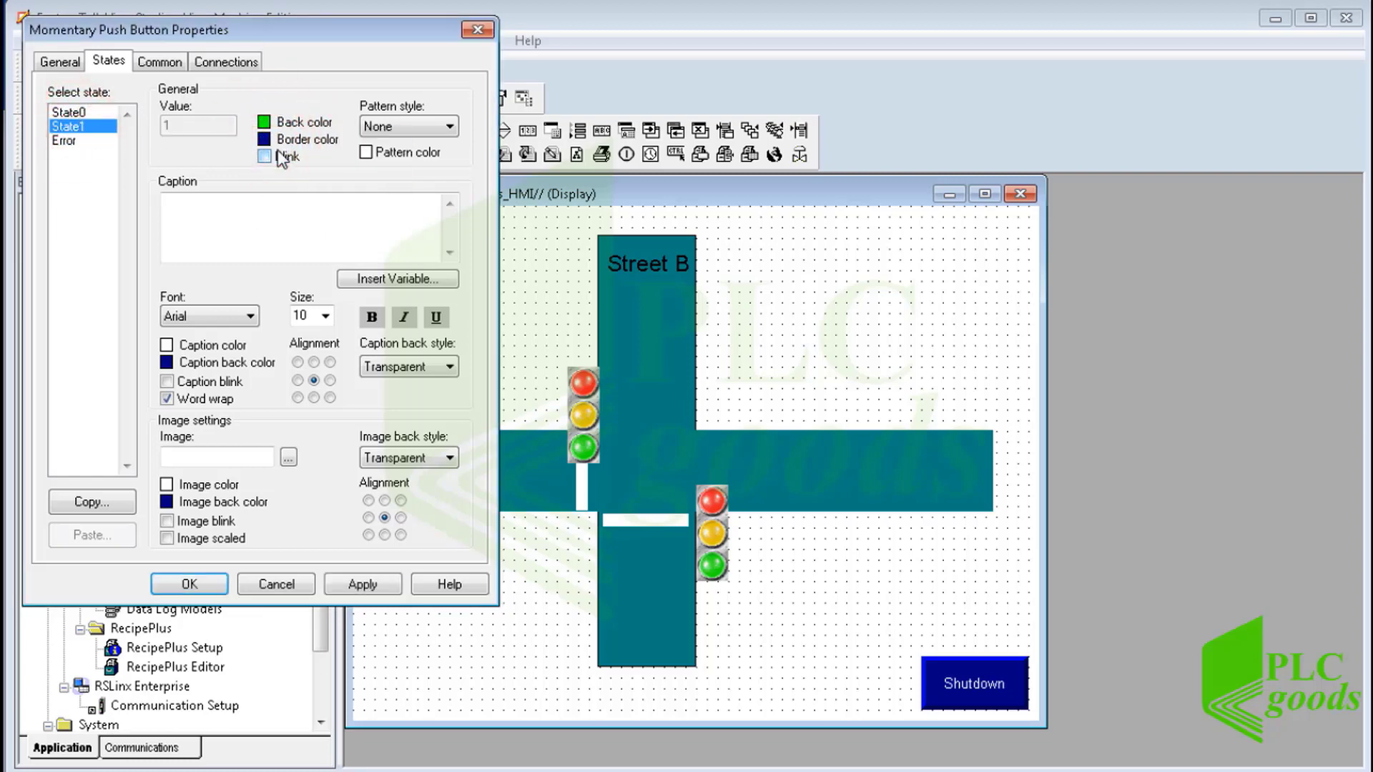
{"action": "left_click", "coordinate": [161, 61]}
{"action": "left_click", "coordinate": [215, 63]}
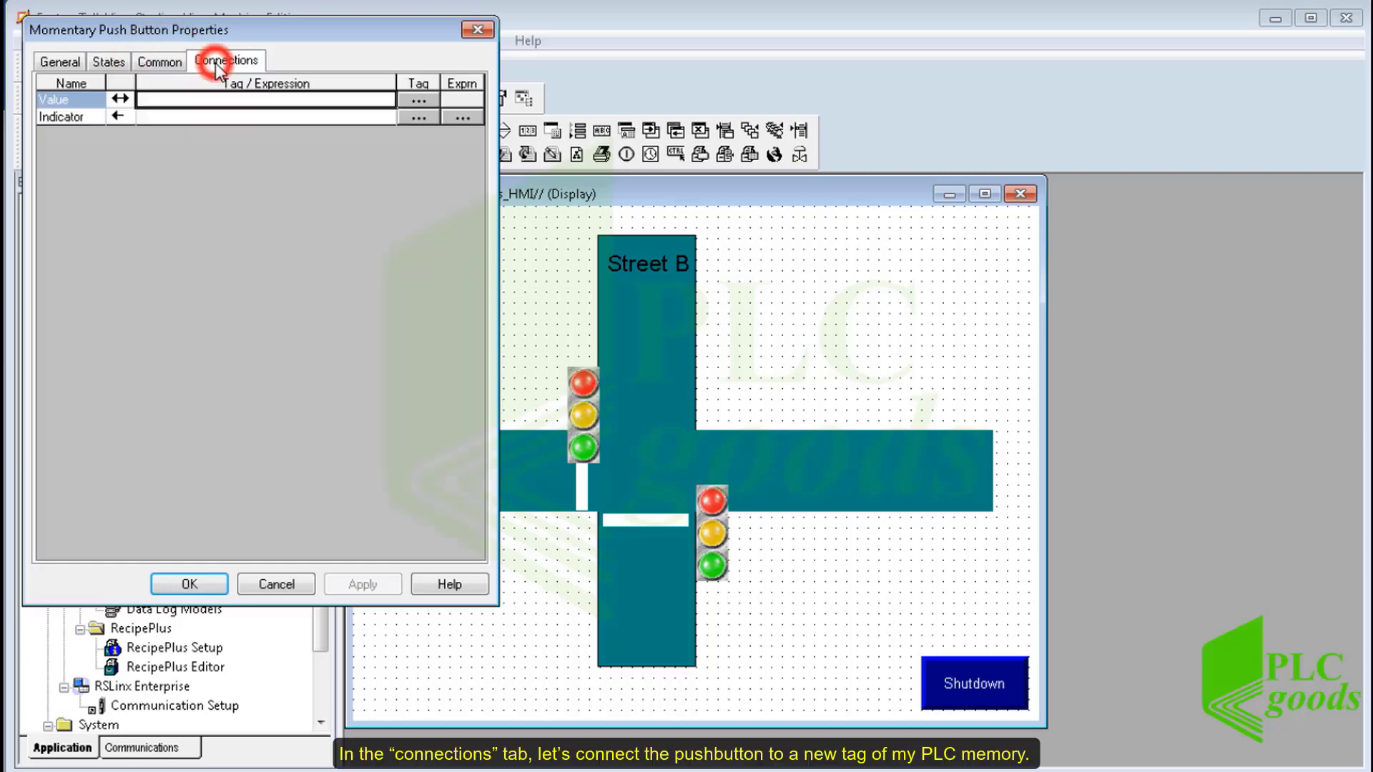
{"action": "left_click", "coordinate": [406, 103]}
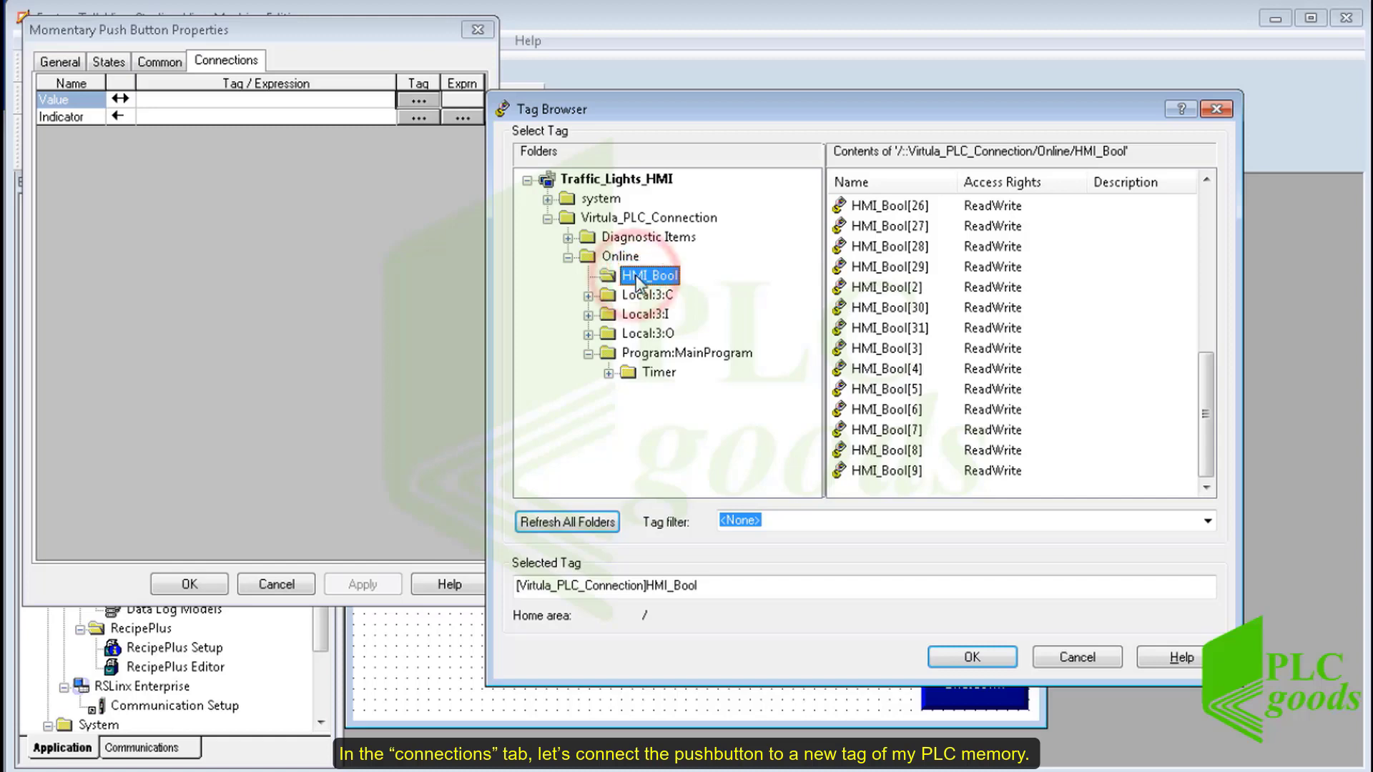
{"action": "left_click", "coordinate": [888, 413]}
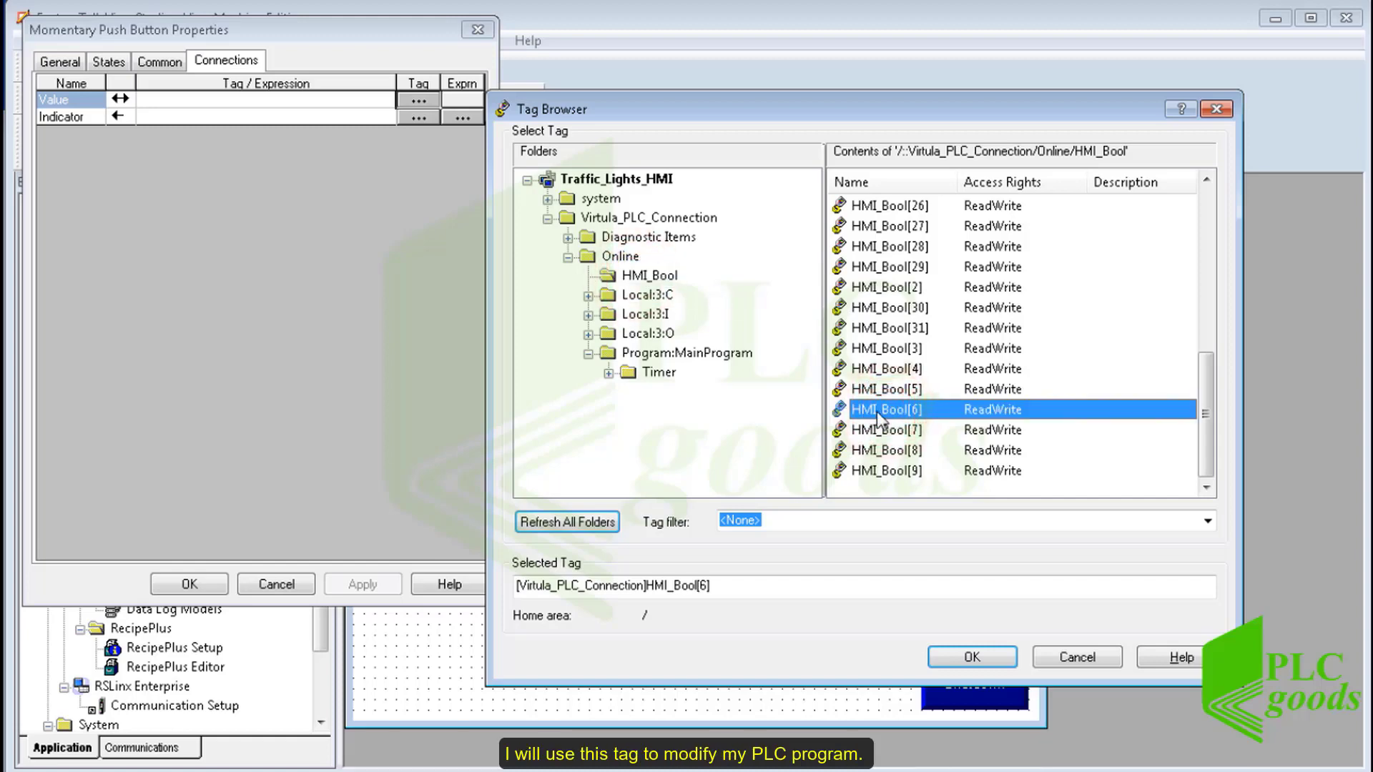
{"action": "double_click", "coordinate": [876, 411]}
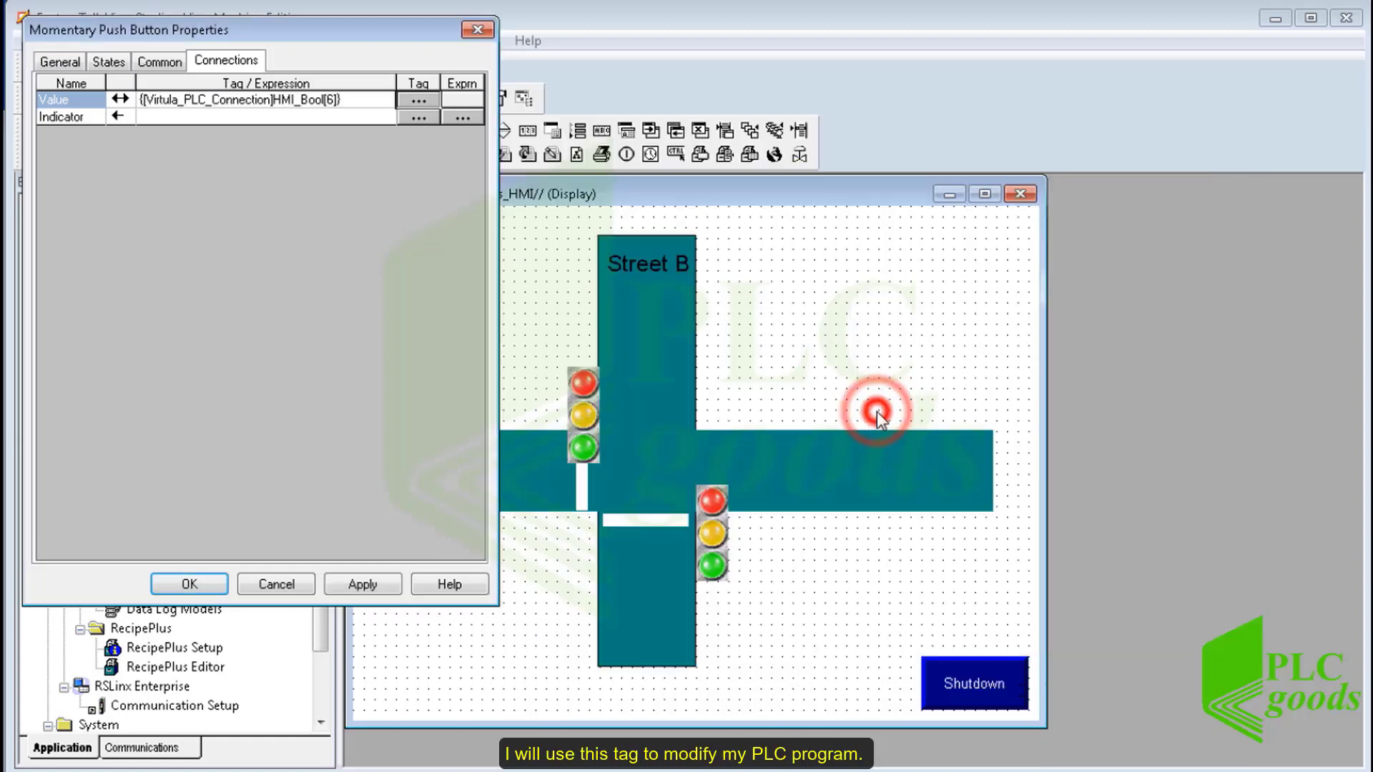
{"action": "left_click", "coordinate": [189, 585]}
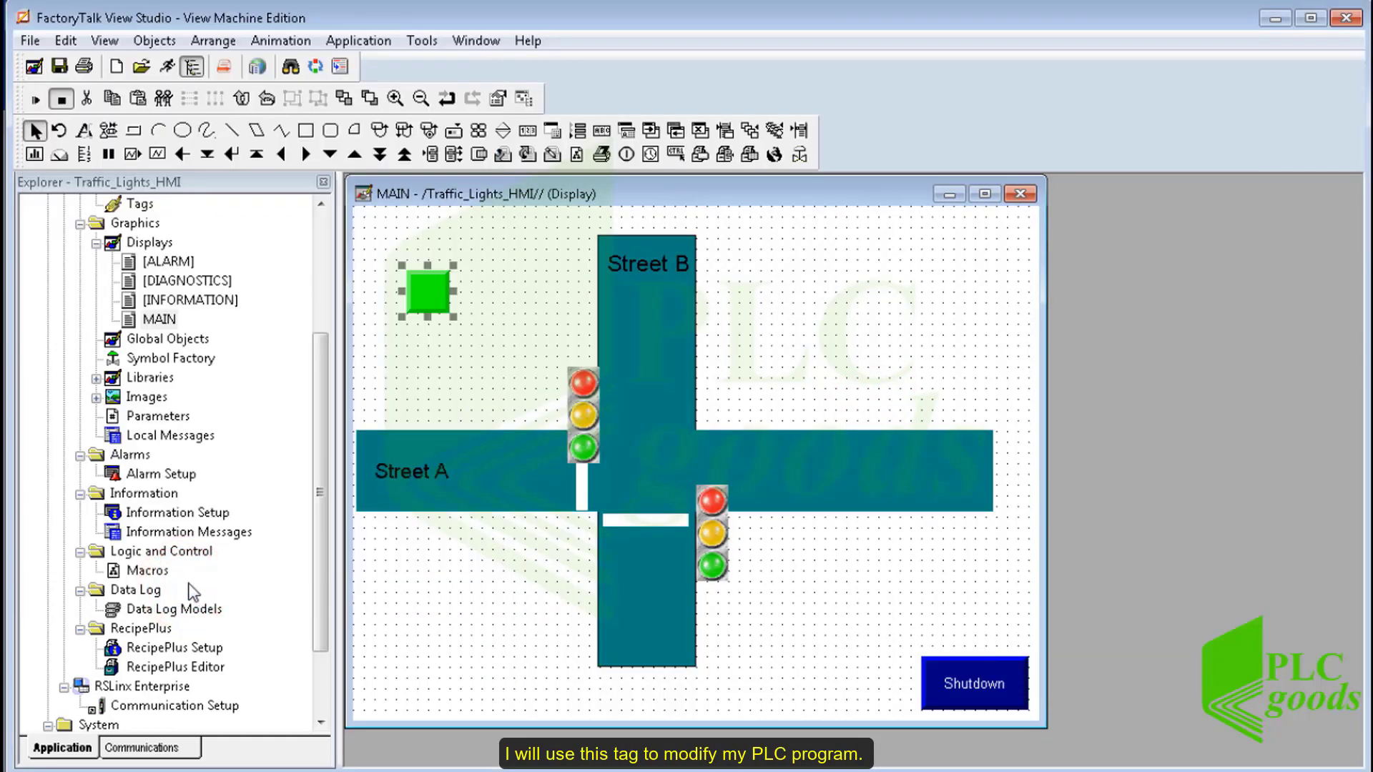
Duplicate the green push button, place the copy beside the original, and set the copy's State1 back color to red.
{"action": "left_click", "coordinate": [159, 100]}
{"action": "left_click_drag", "start_coordinate": [468, 304], "coordinate": [487, 286]}
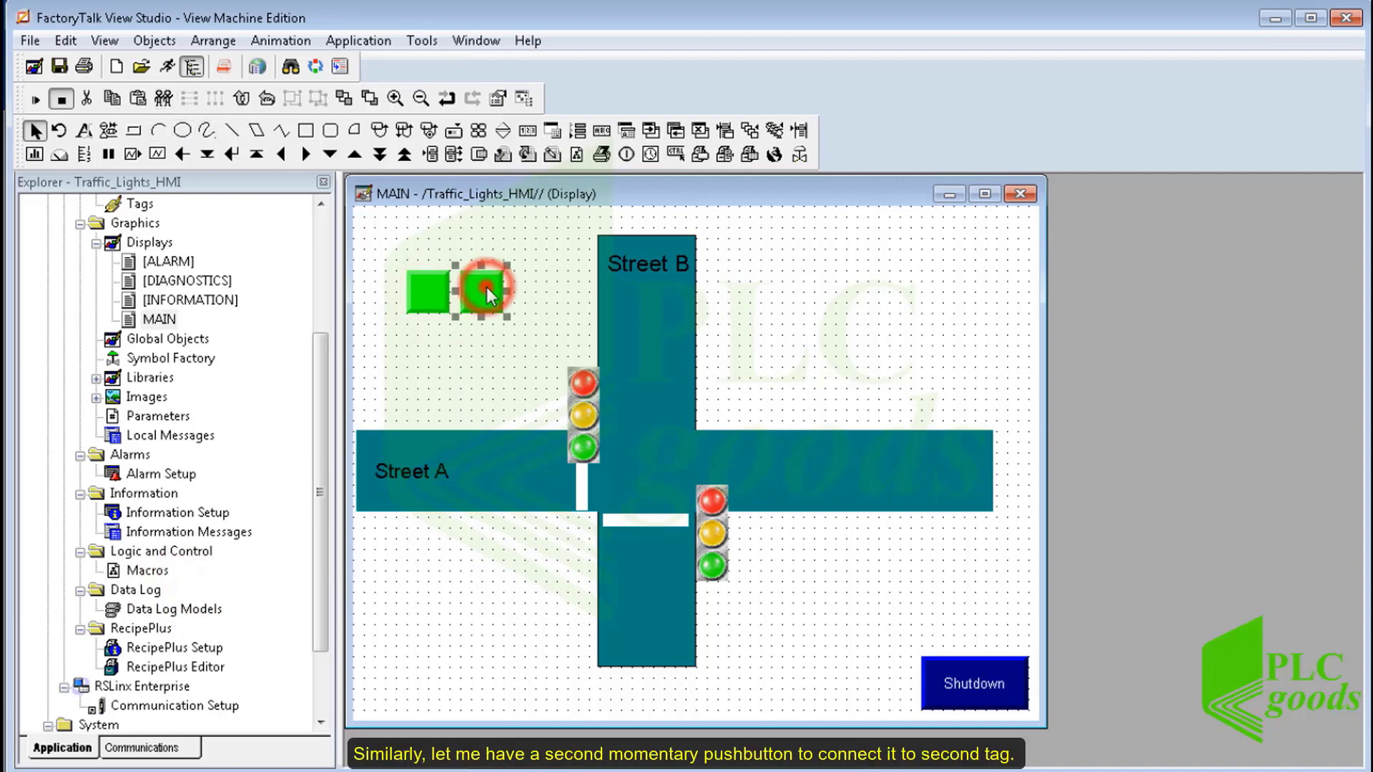
{"action": "double_click", "coordinate": [487, 286]}
{"action": "left_click", "coordinate": [109, 61]}
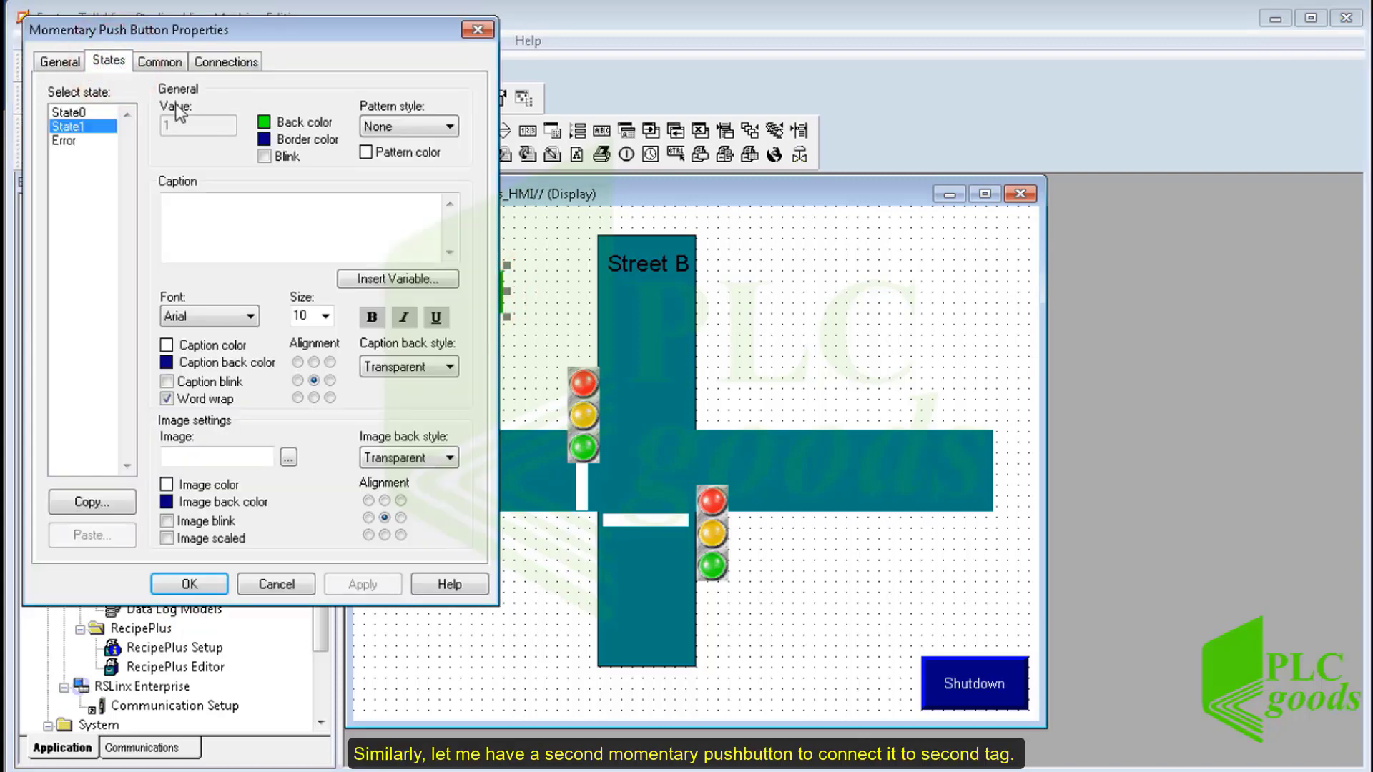
{"action": "left_click", "coordinate": [264, 122]}
{"action": "left_click", "coordinate": [281, 166]}
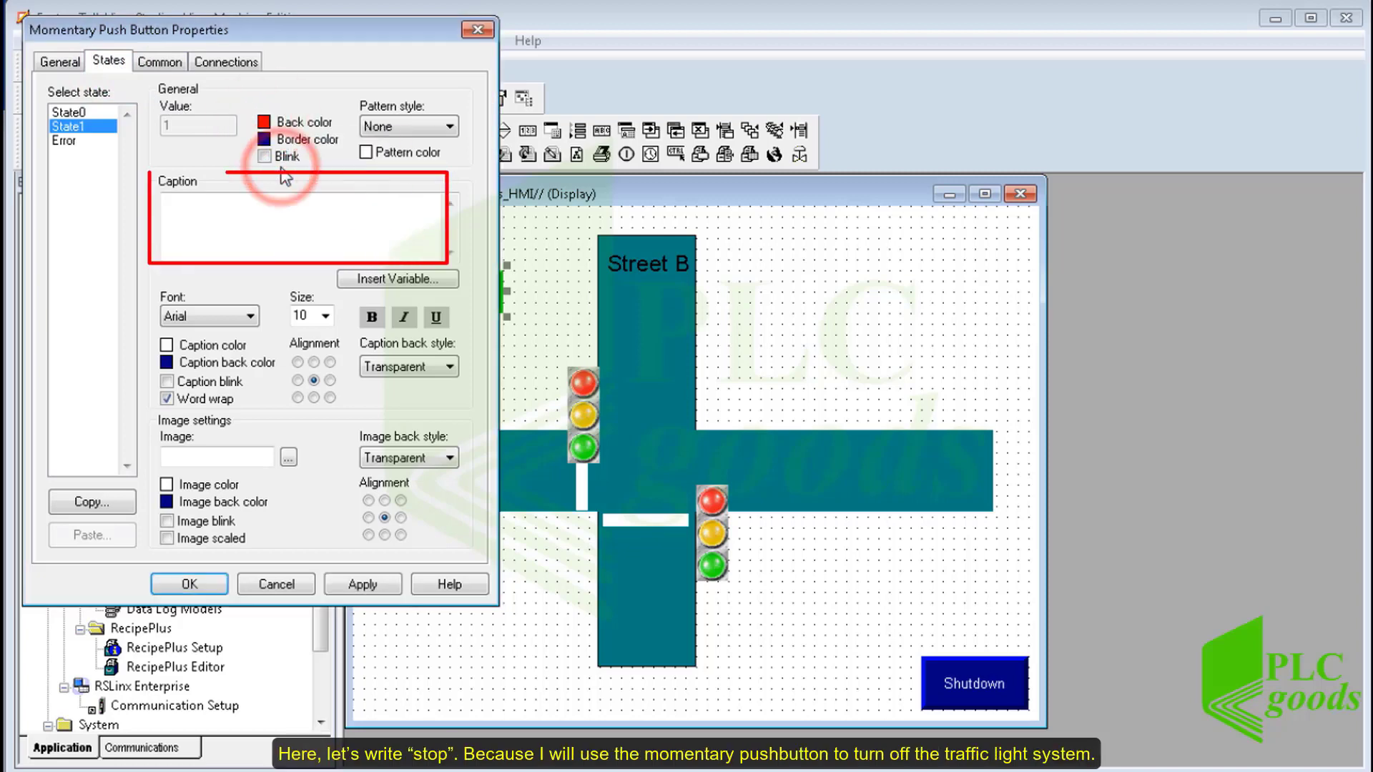
Enter the caption "Stop" for both State1 and State0 of the second push button.
{"action": "left_click", "coordinate": [201, 211]}
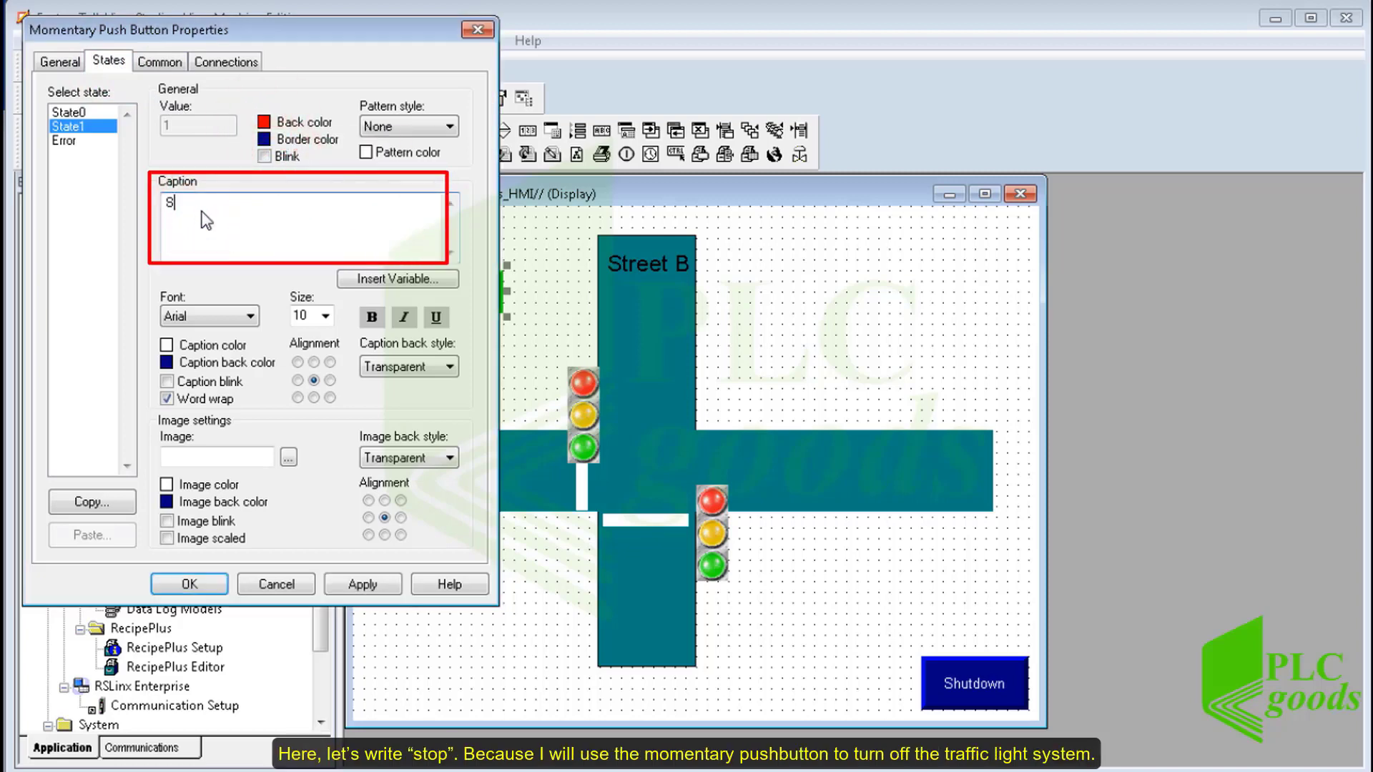
{"action": "type", "text": "Stop"}
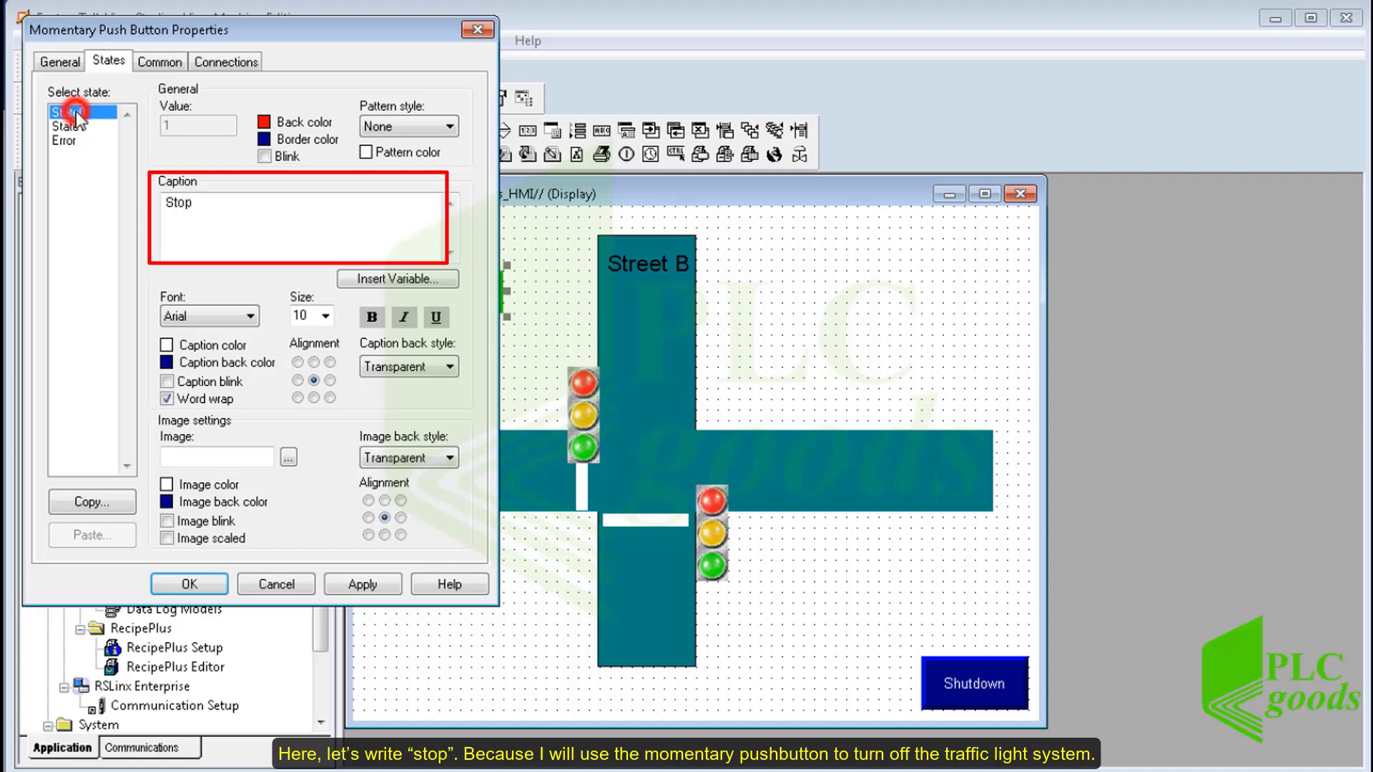
{"action": "left_click", "coordinate": [76, 113]}
{"action": "left_click", "coordinate": [213, 219]}
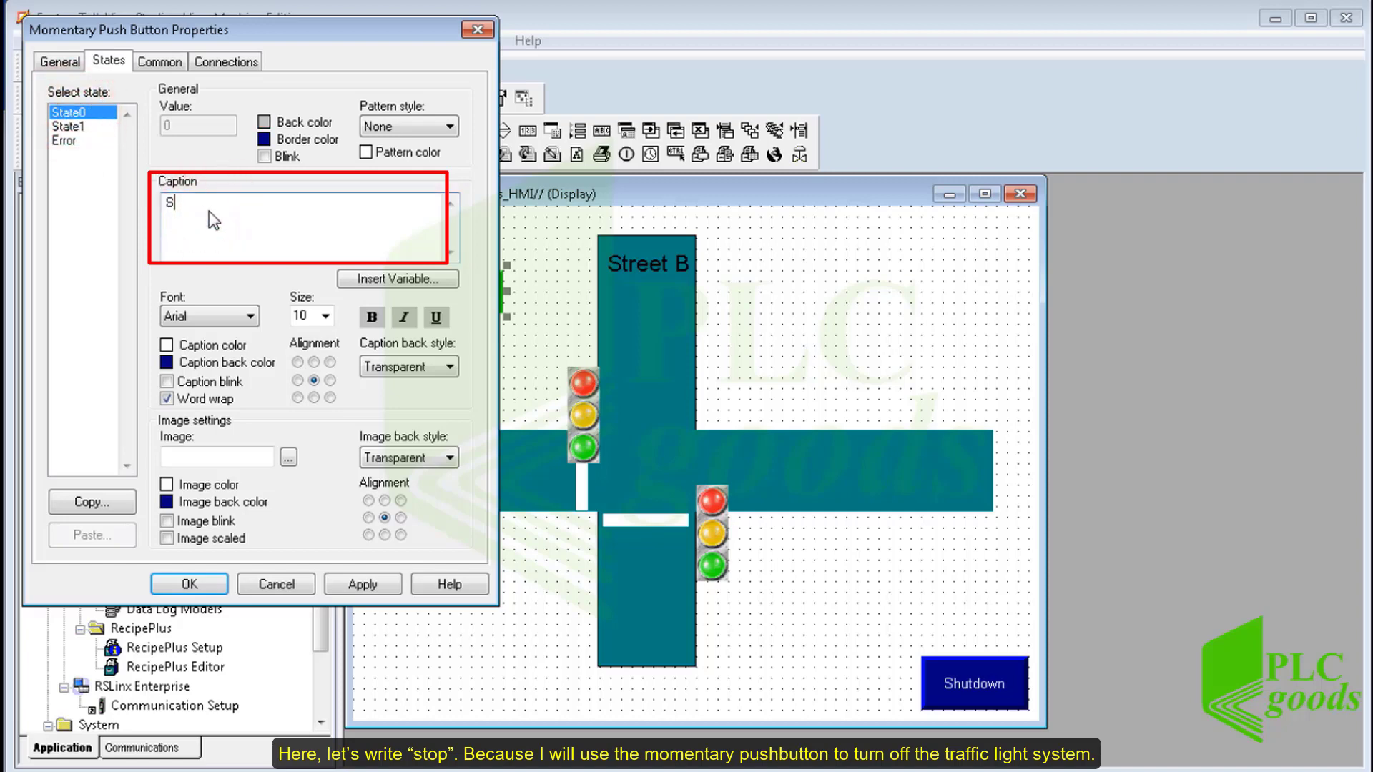
{"action": "type", "text": "Stop"}
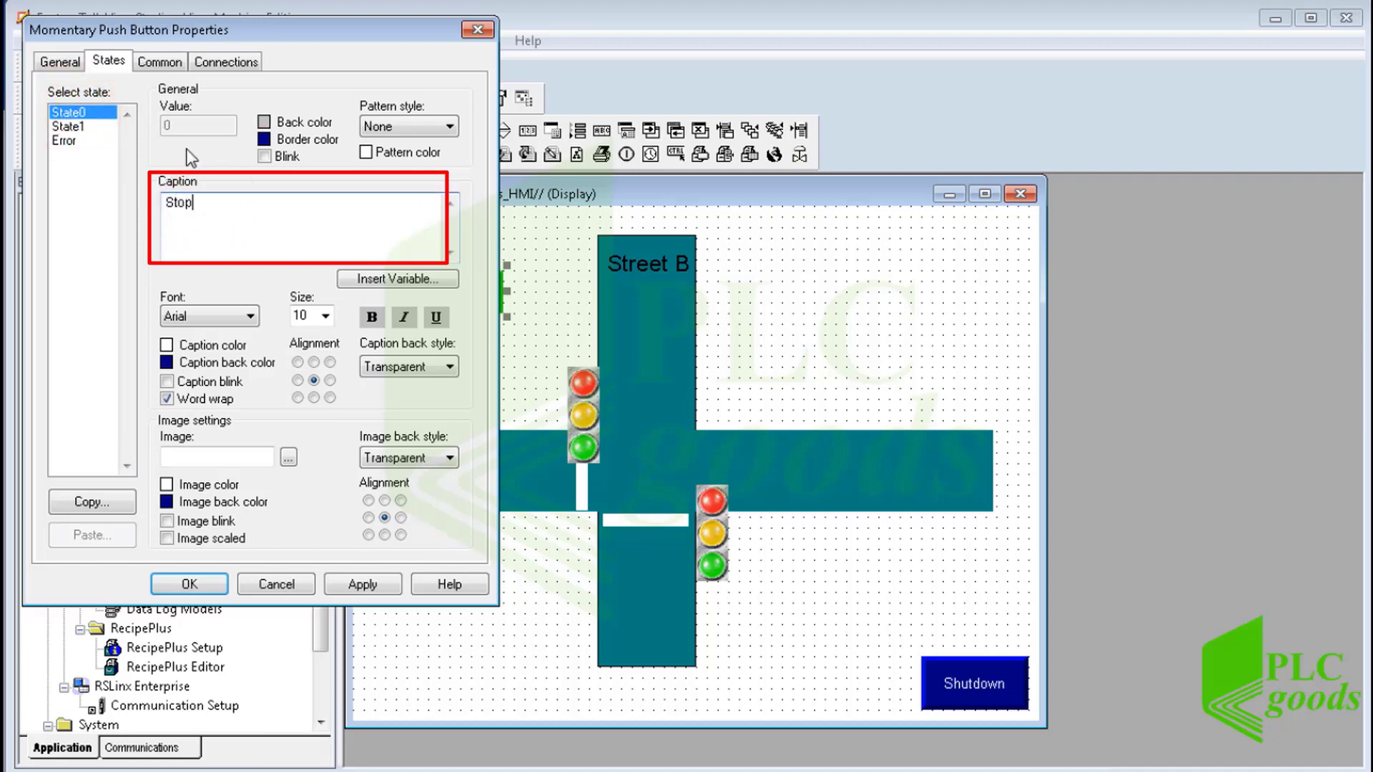
Connect the Stop push button's Value to the HMI_Bool[7] tag and accept its properties.
{"action": "left_click", "coordinate": [207, 66]}
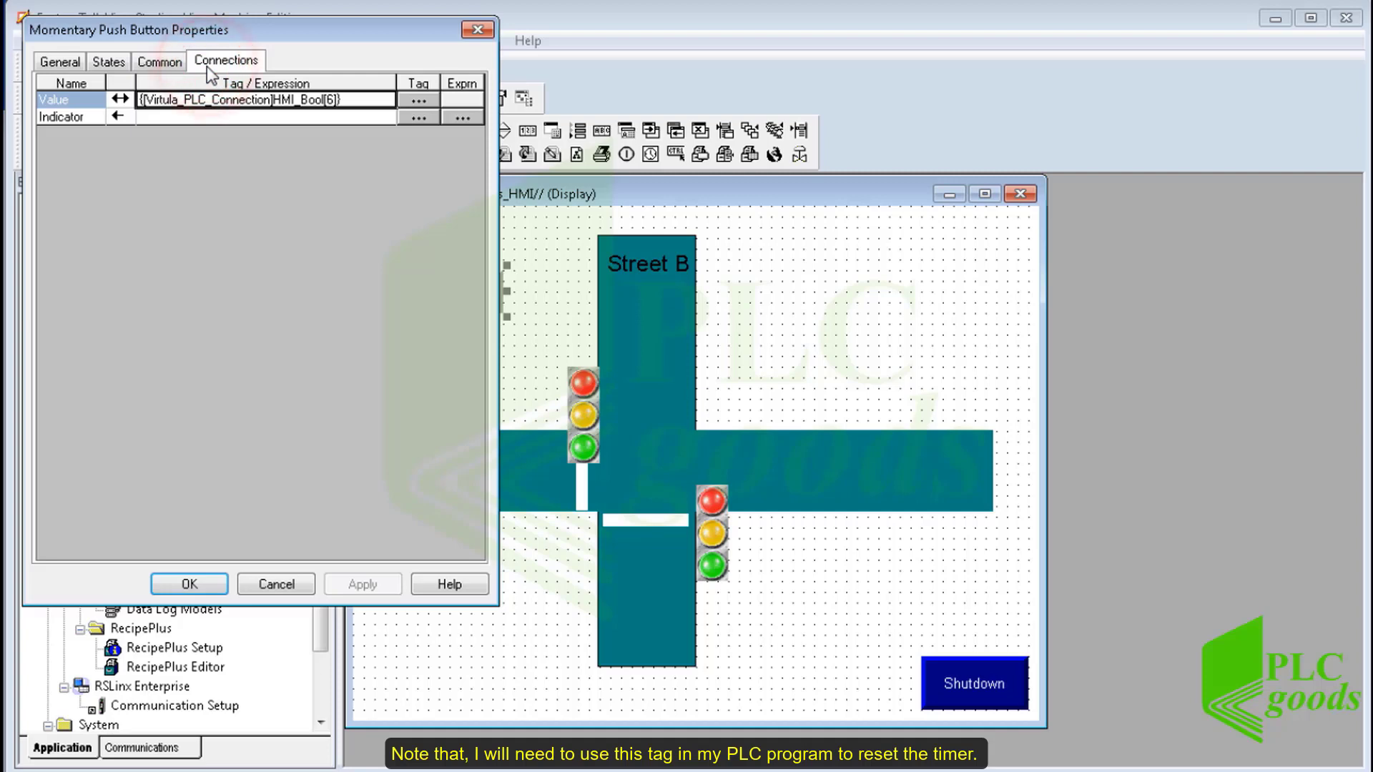
{"action": "left_click", "coordinate": [415, 102]}
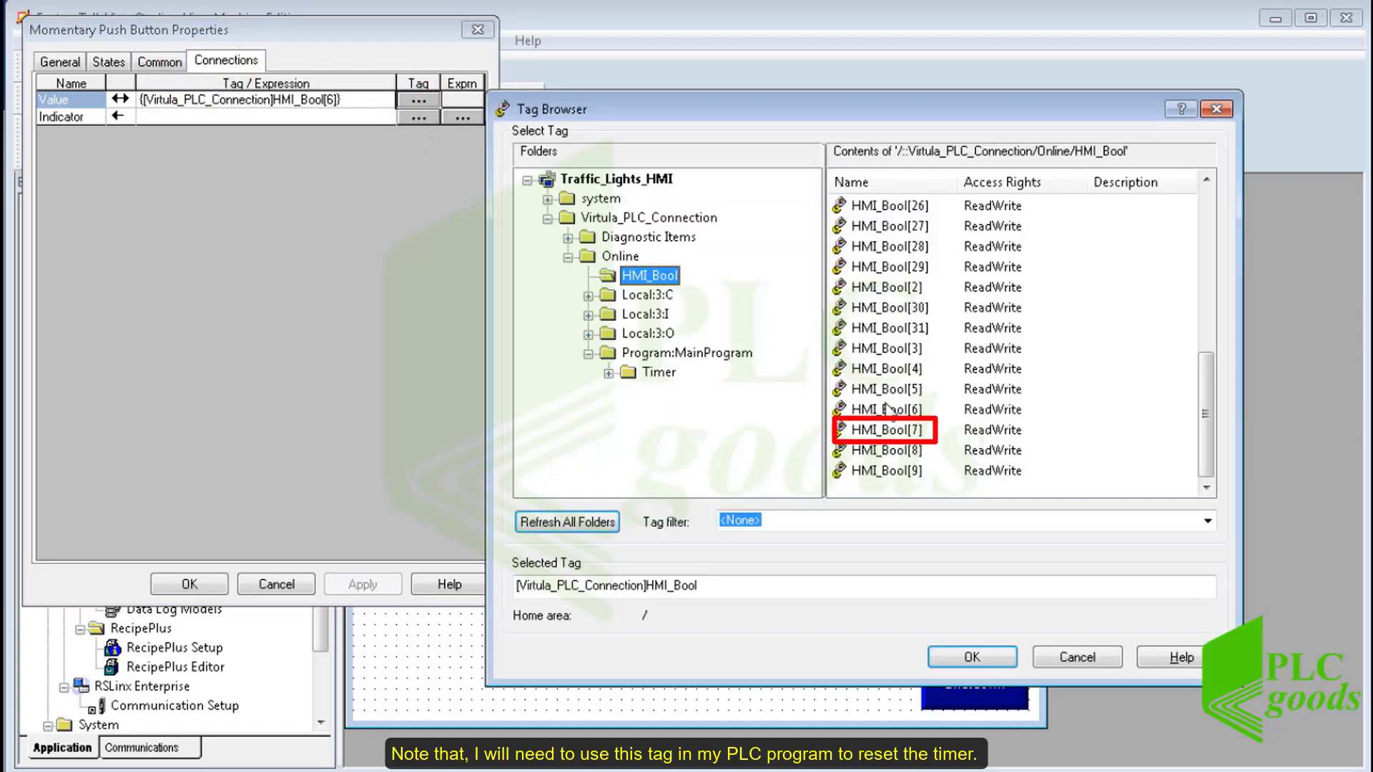
{"action": "left_click", "coordinate": [899, 431]}
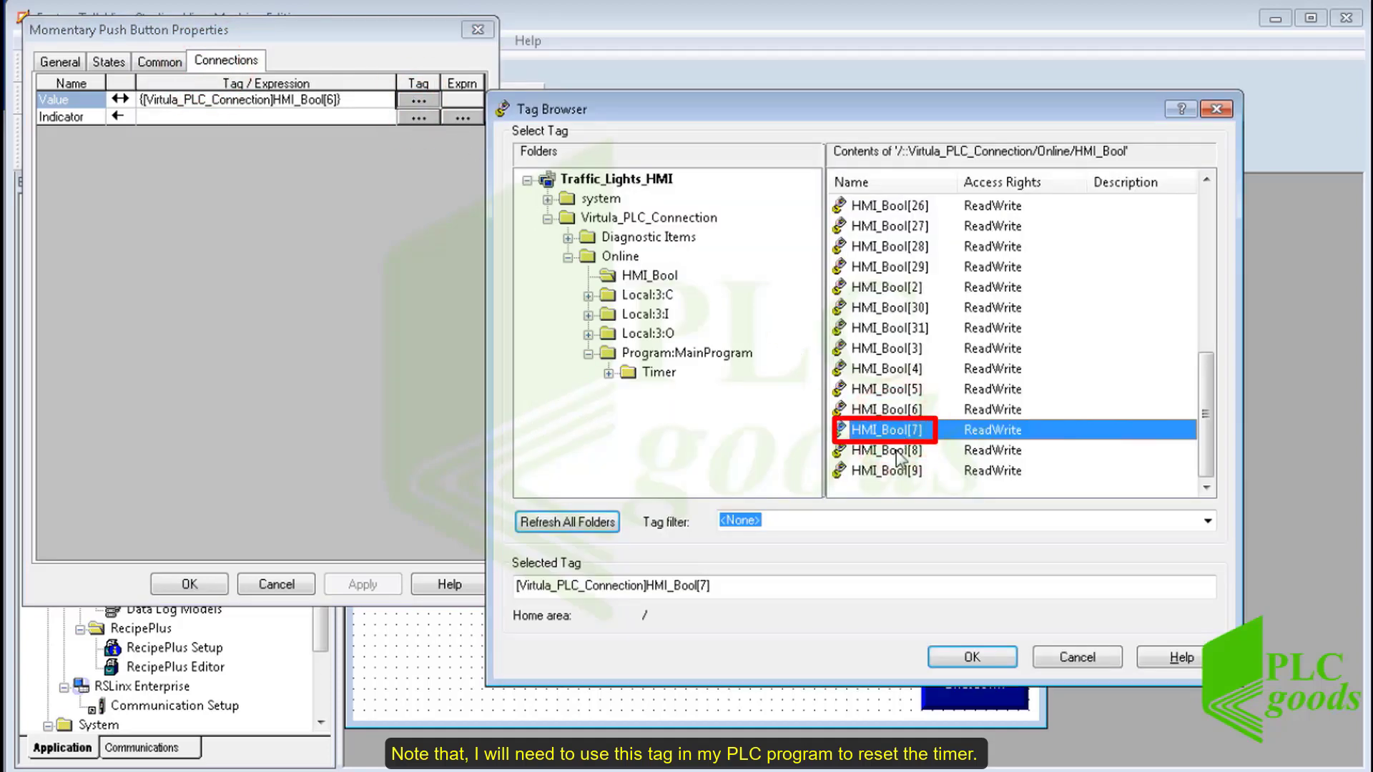
{"action": "left_click", "coordinate": [958, 658]}
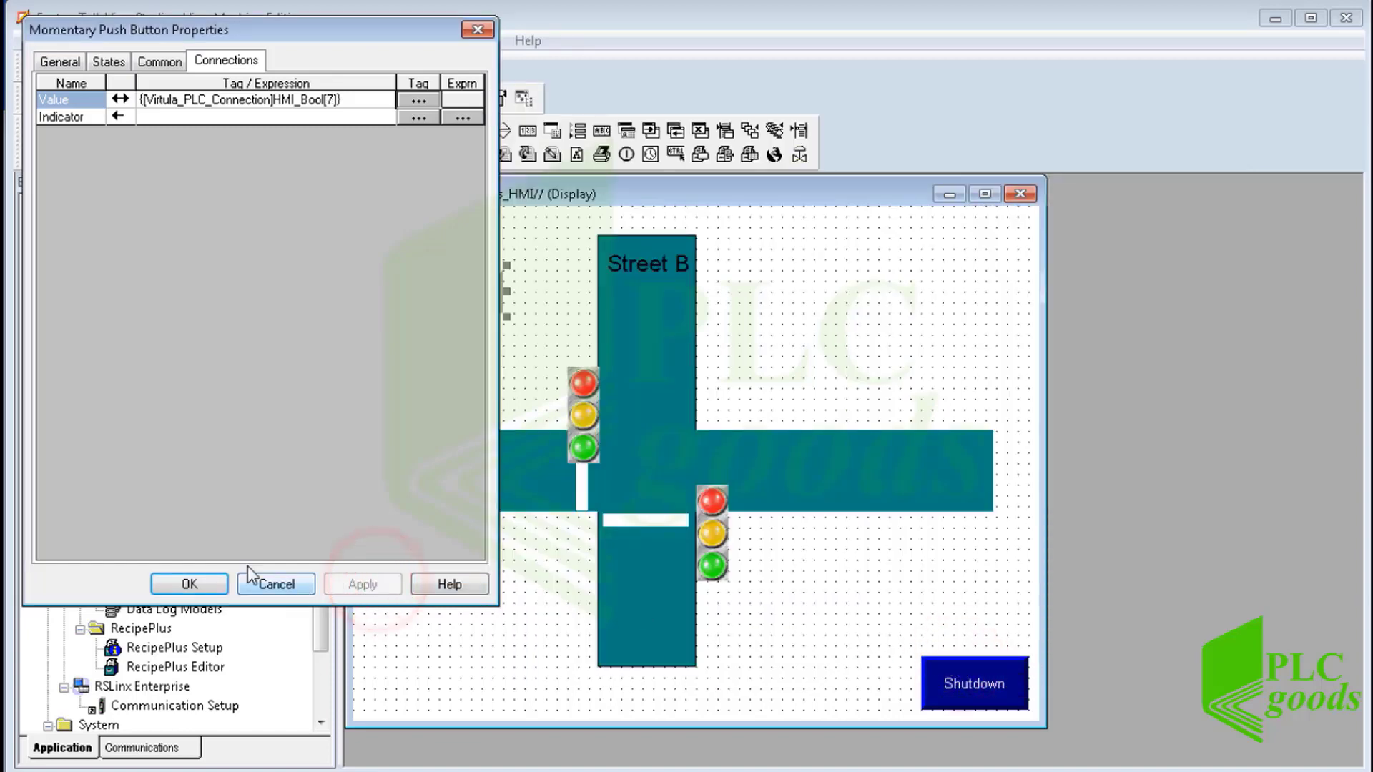
{"action": "left_click", "coordinate": [209, 583]}
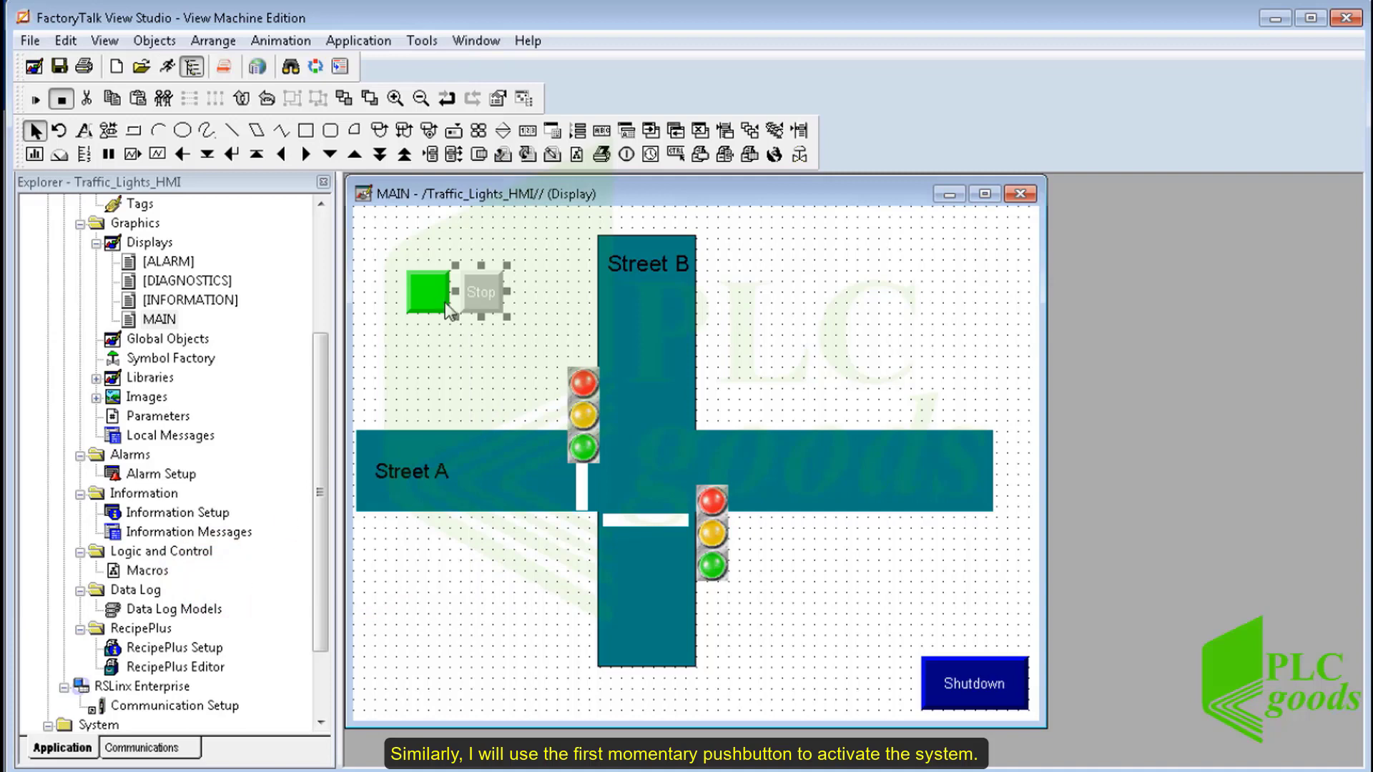
Enter the caption "Start" for both State1 and State0 of the first push button.
{"action": "double_click", "coordinate": [431, 289]}
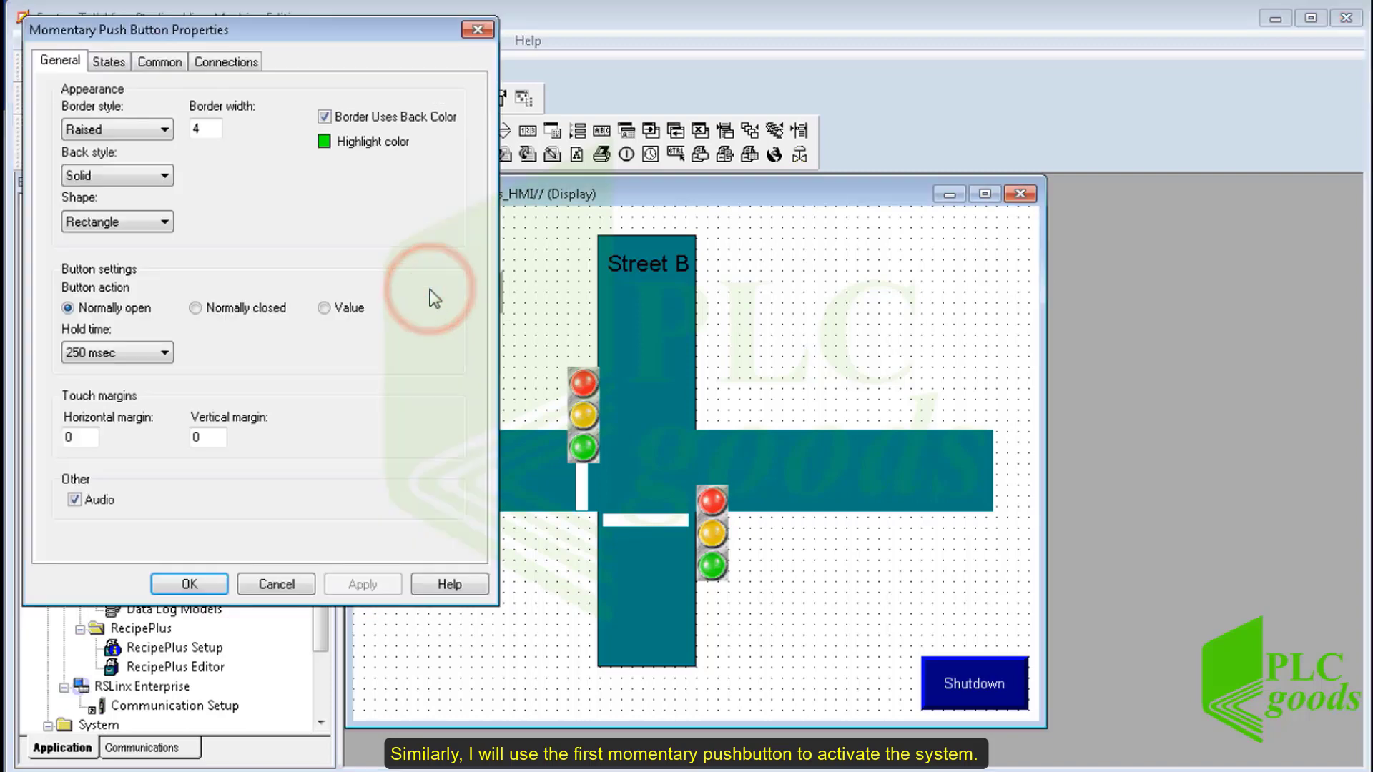
{"action": "left_click", "coordinate": [113, 66]}
{"action": "left_click", "coordinate": [178, 209]}
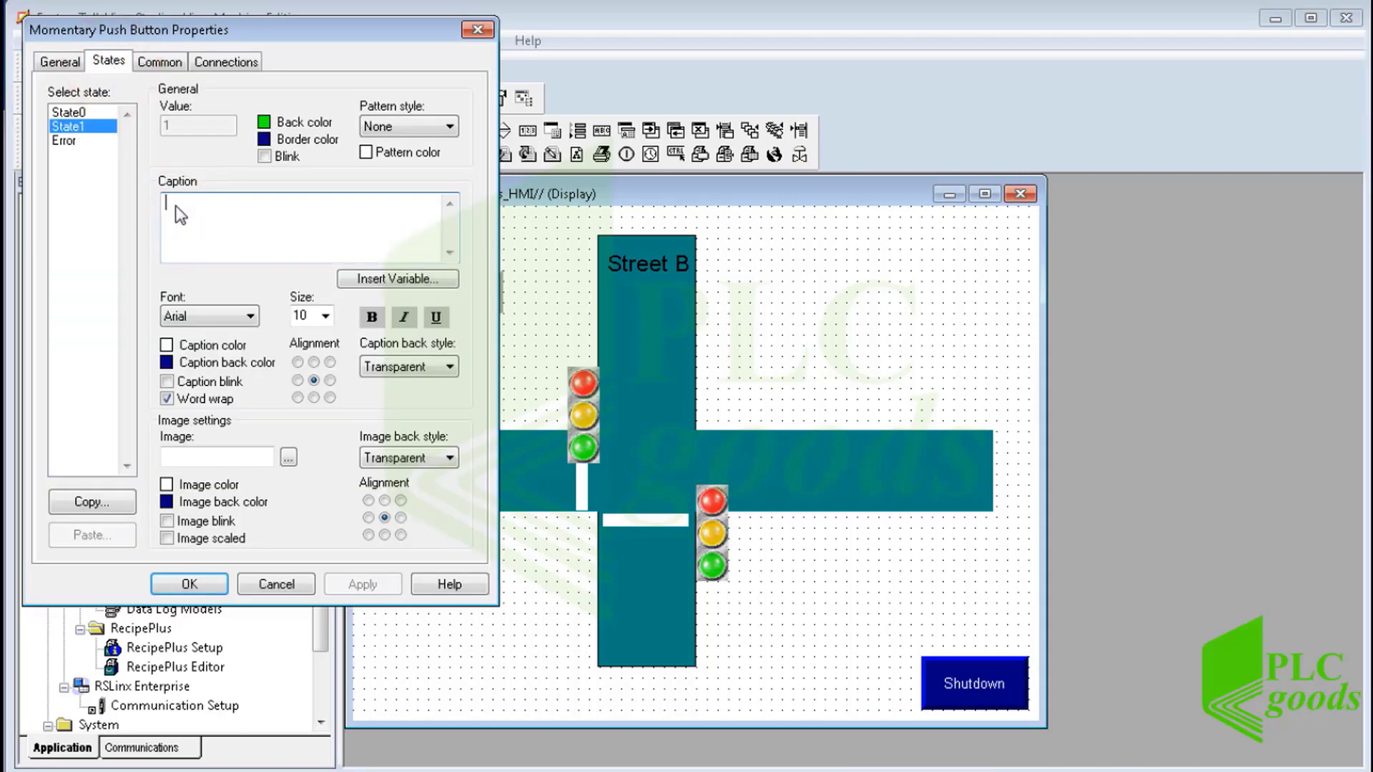
{"action": "type", "text": "Start"}
{"action": "left_click", "coordinate": [90, 113]}
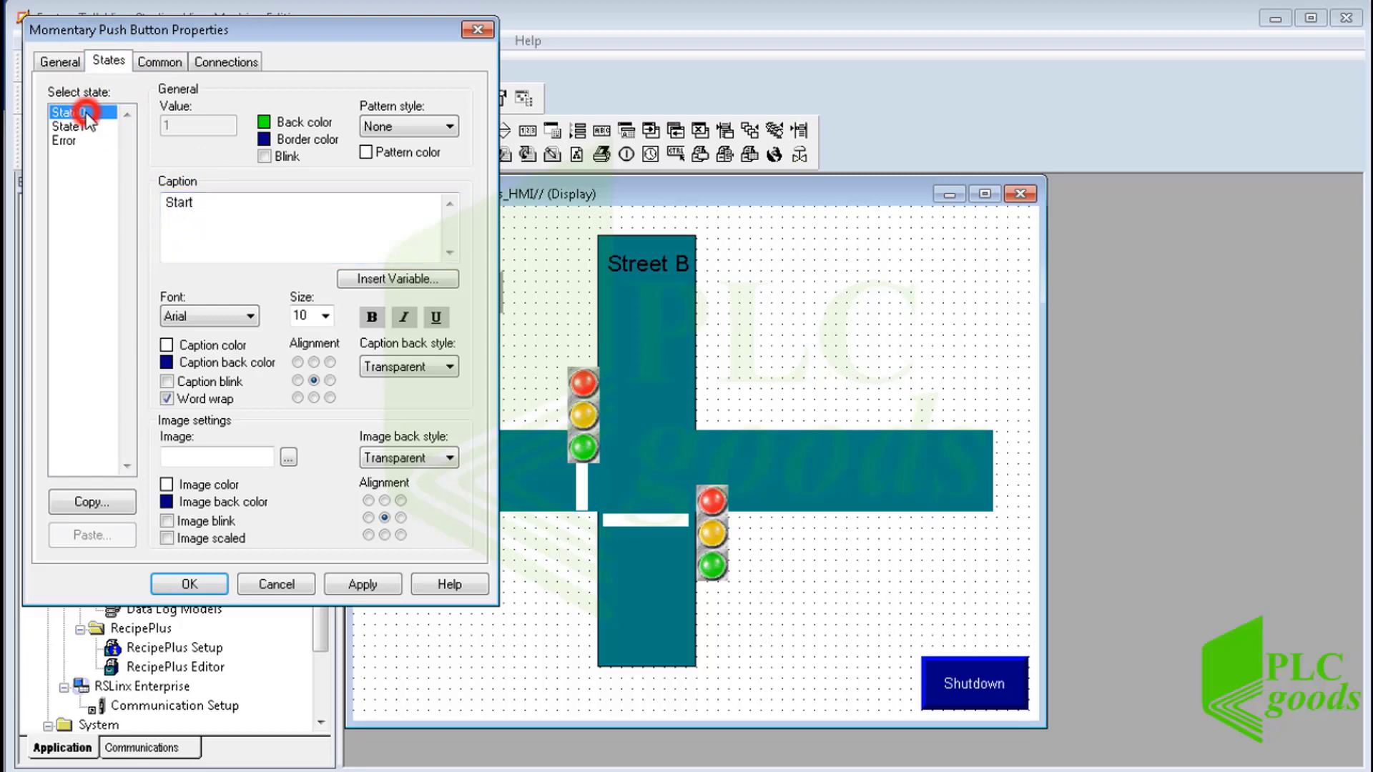
{"action": "left_click", "coordinate": [185, 209]}
{"action": "type", "text": "Sta"}
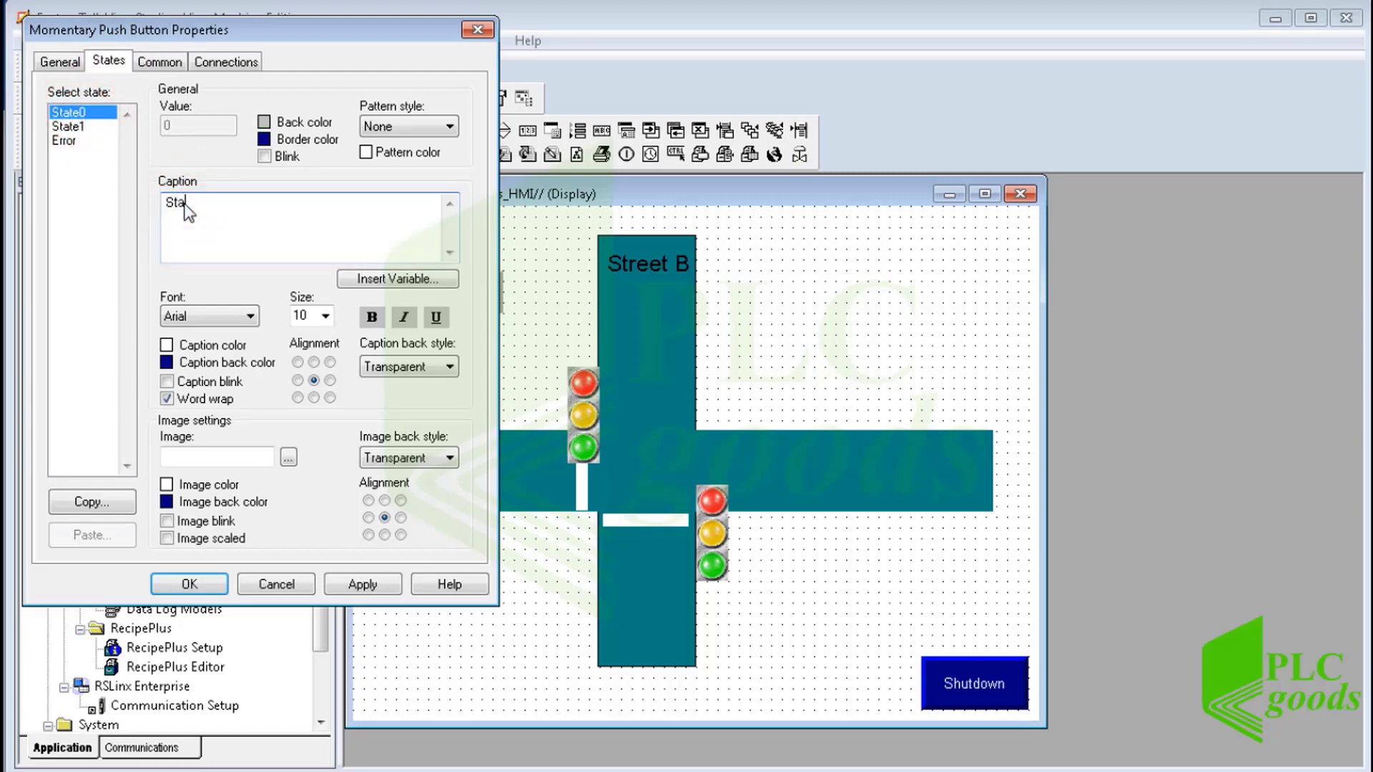
{"action": "type", "text": "rt"}
{"action": "left_click", "coordinate": [213, 583]}
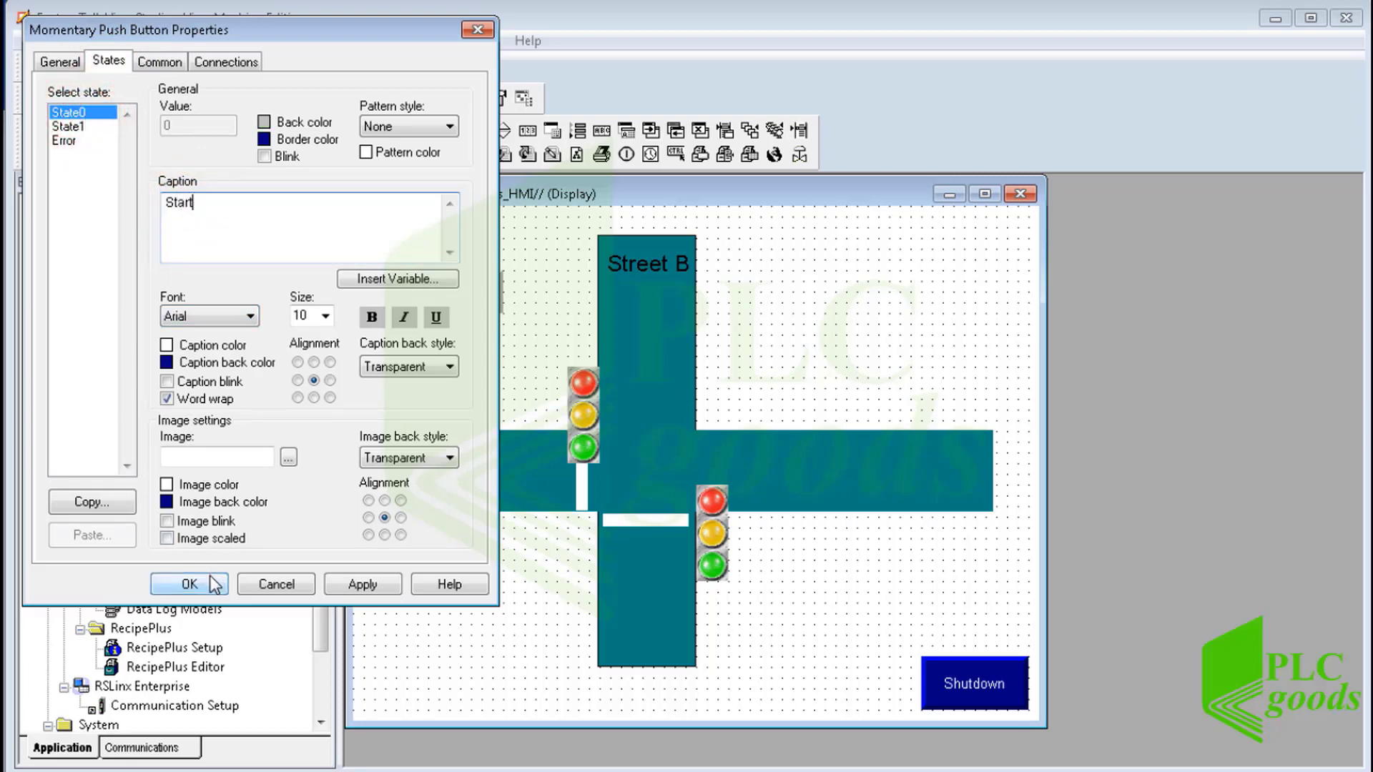
Switch to RSLogix 5000 and add a parallel branch around the Start contact on rung 0 of MainRoutine.
{"action": "key", "text": "alt+Tab"}
{"action": "key", "text": "alt+Tab"}
{"action": "key", "text": "alt+Tab"}
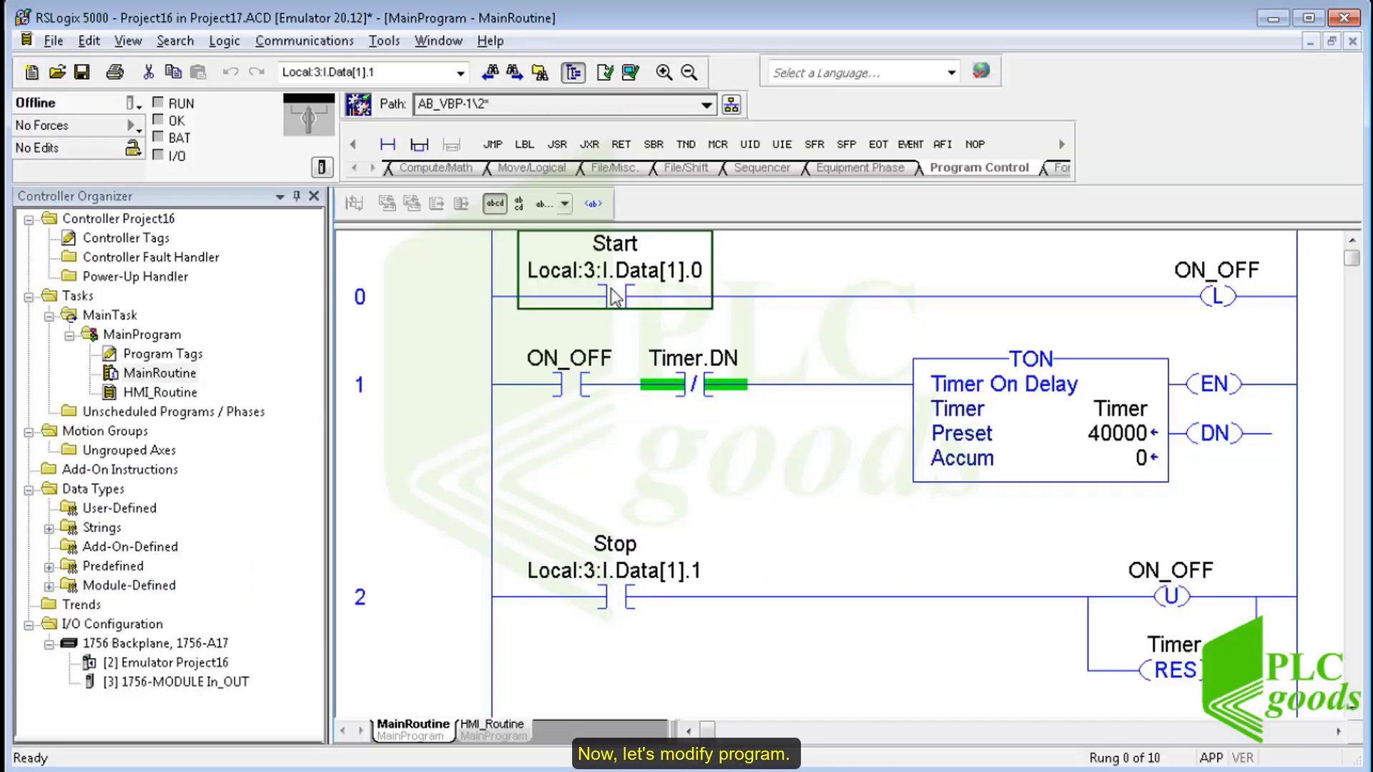
{"action": "left_click", "coordinate": [615, 296]}
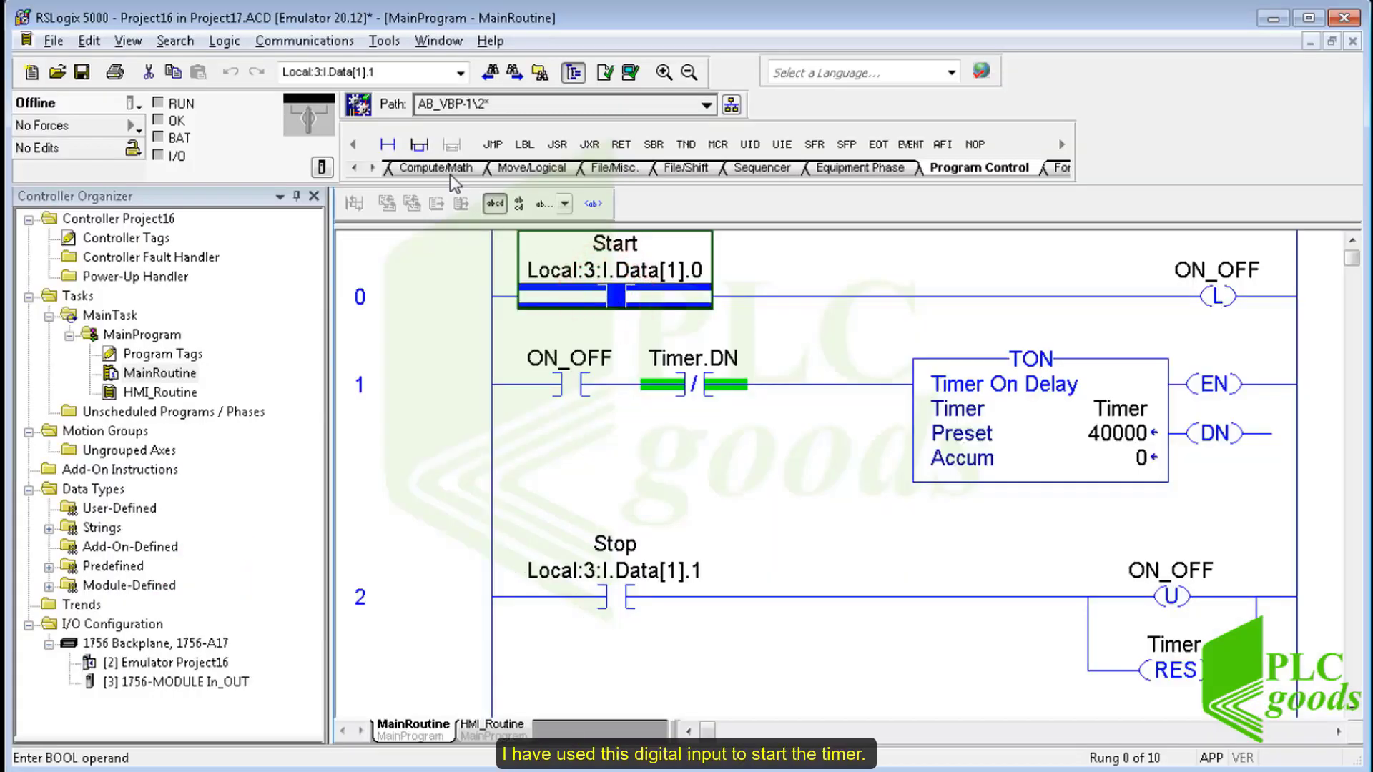
{"action": "left_click", "coordinate": [419, 145]}
{"action": "left_click_drag", "start_coordinate": [622, 295], "coordinate": [766, 299]}
Insert a normally open contact on the new rung 0 branch and assign it the tag HMI_Bool[6].
{"action": "left_click", "coordinate": [532, 356]}
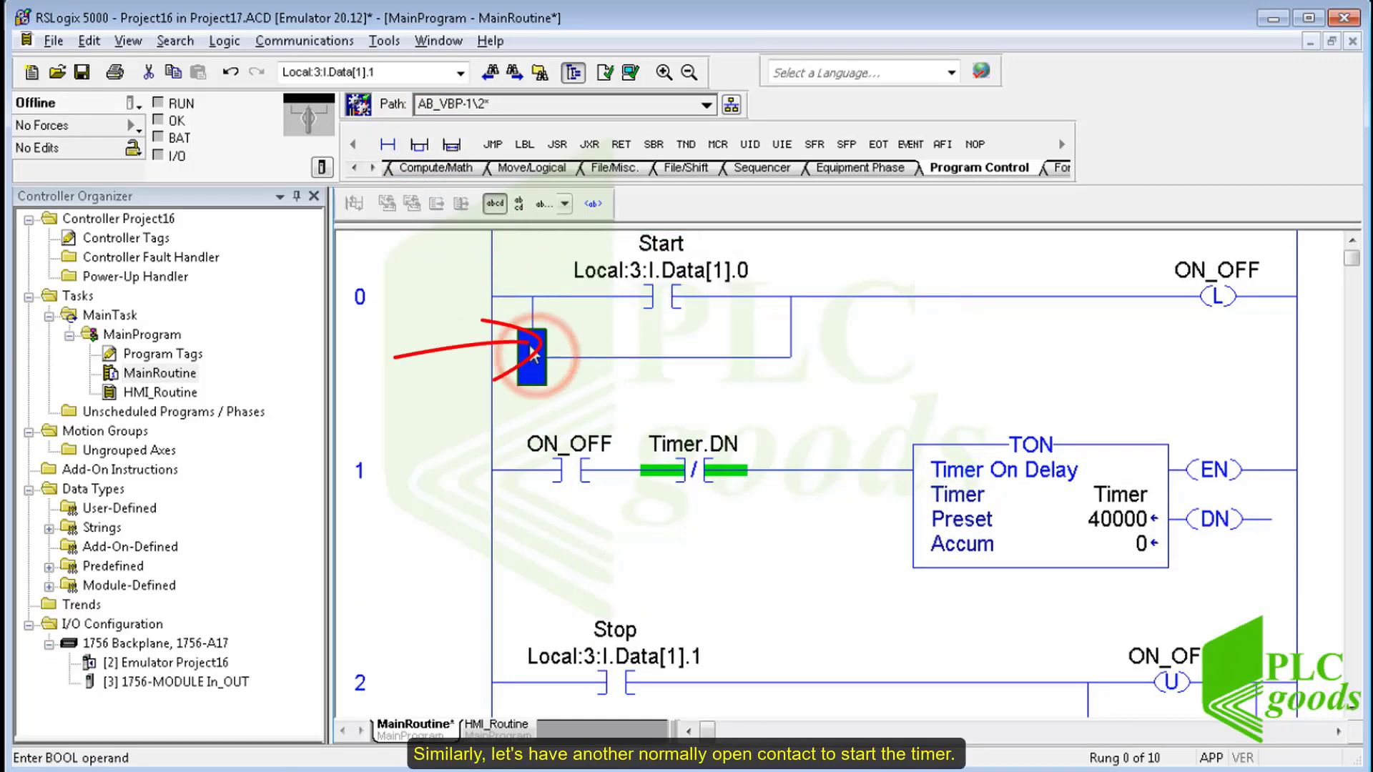
{"action": "left_click", "coordinate": [356, 168]}
{"action": "left_click", "coordinate": [355, 168]}
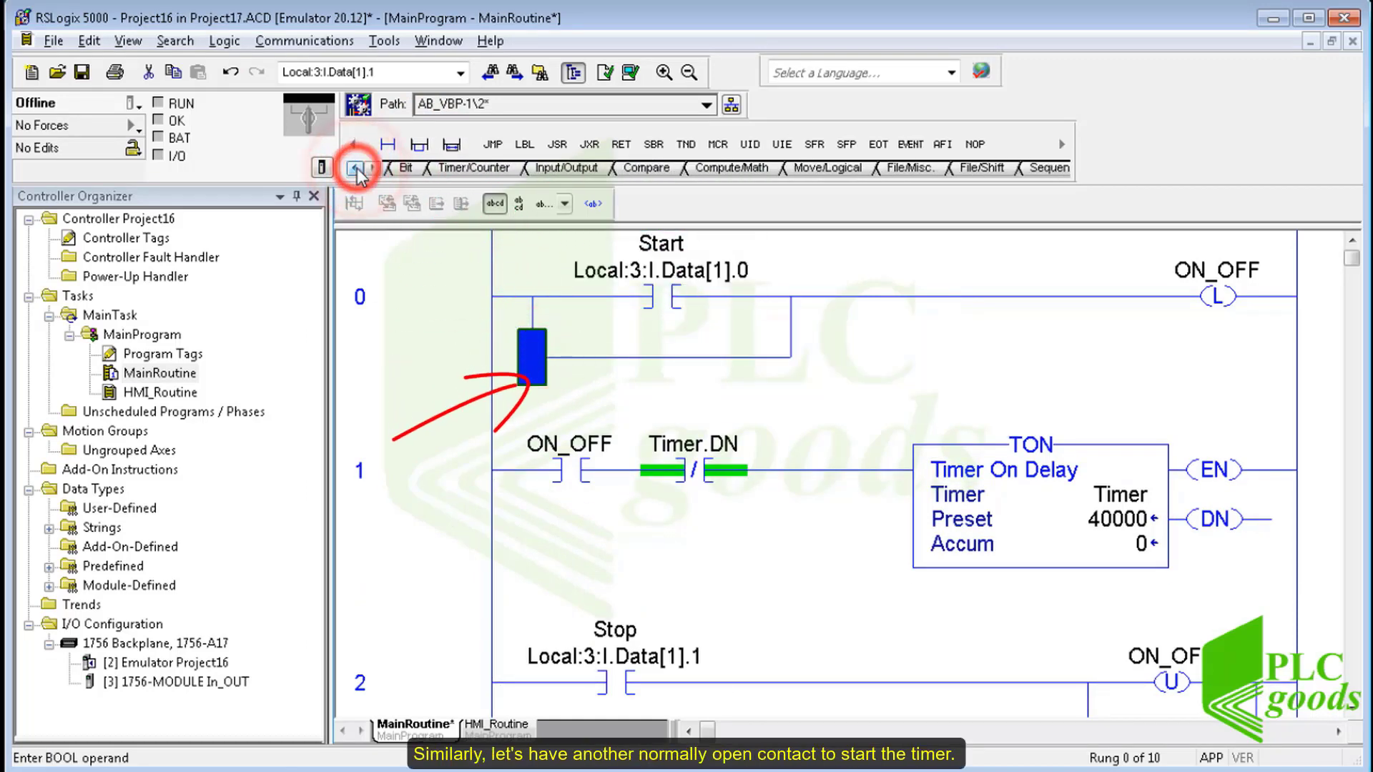
{"action": "left_click", "coordinate": [356, 168]}
{"action": "left_click", "coordinate": [466, 169]}
{"action": "left_click", "coordinate": [492, 144]}
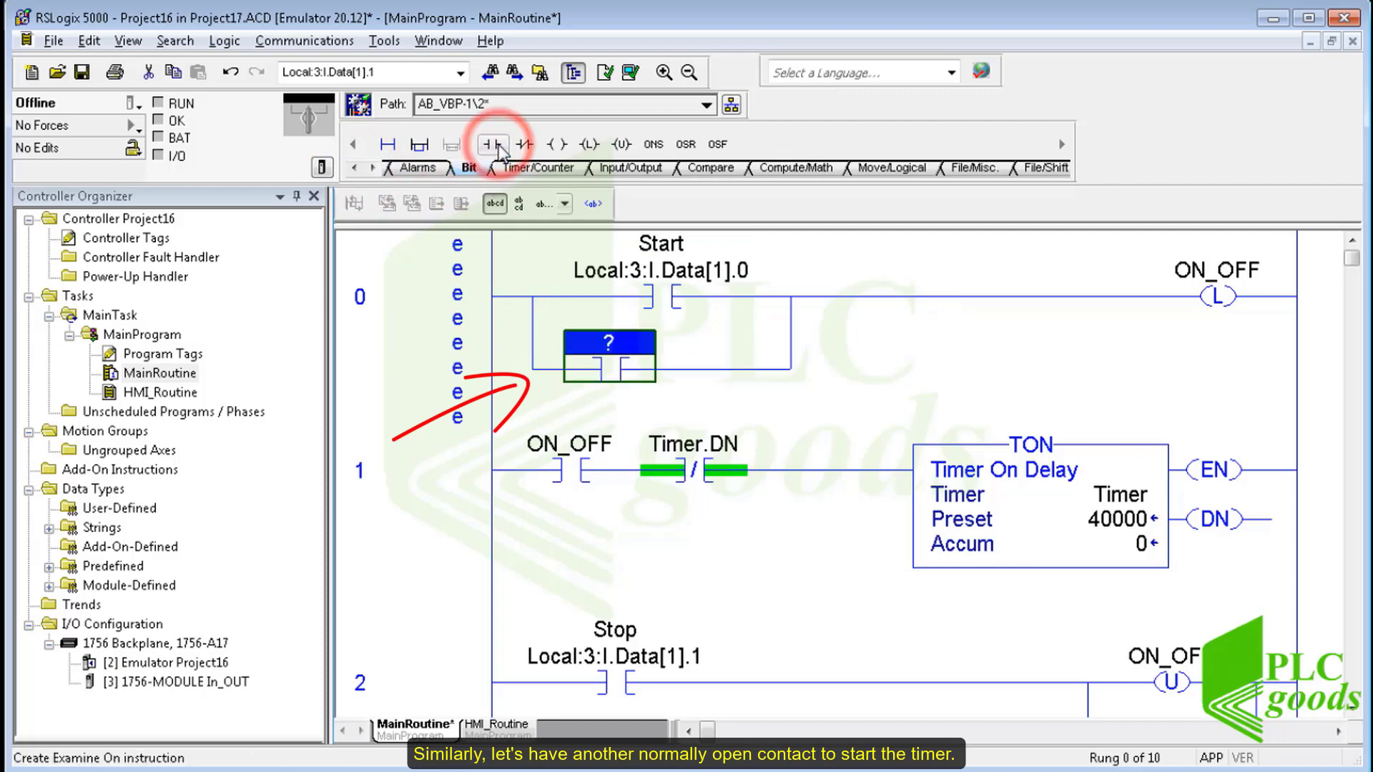
{"action": "type", "text": "HMI_Bool"}
{"action": "left_click", "coordinate": [692, 342]}
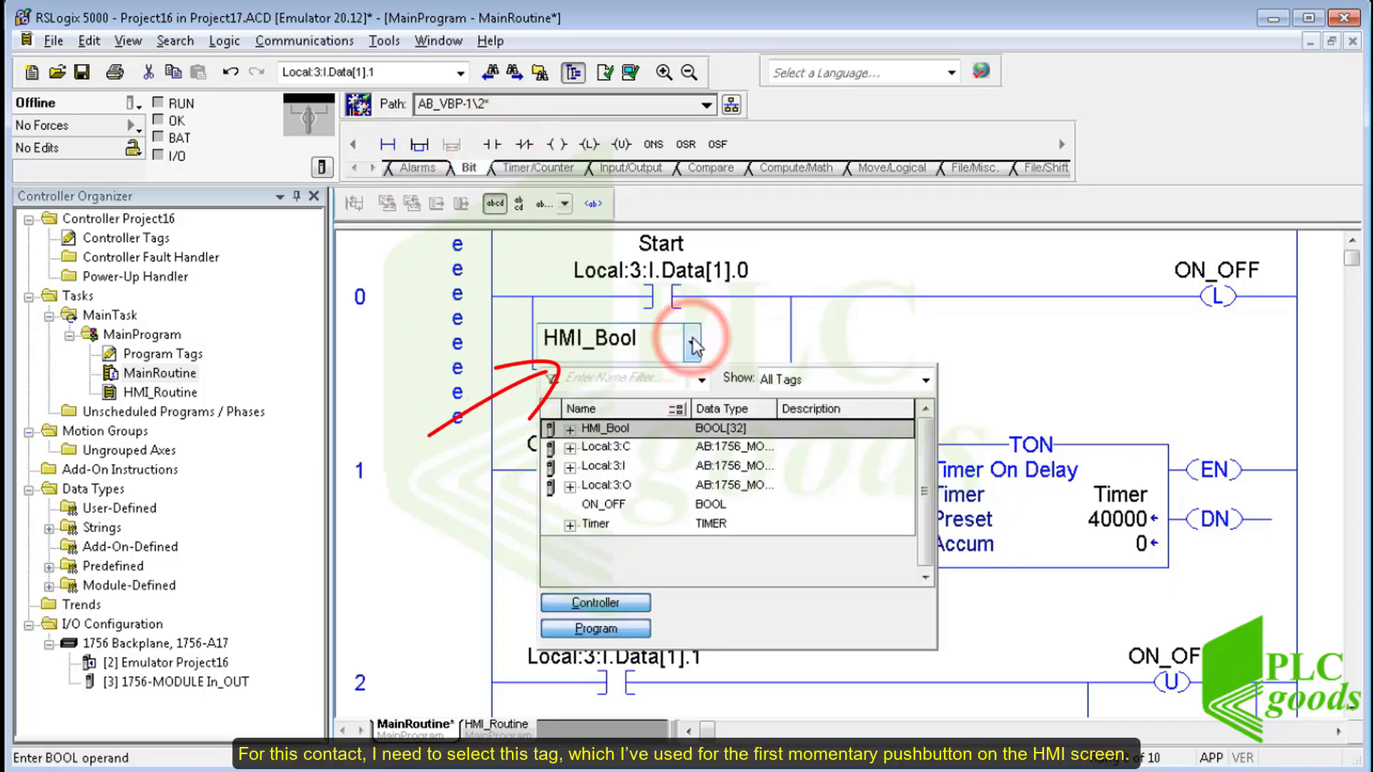
{"action": "left_click", "coordinate": [569, 429]}
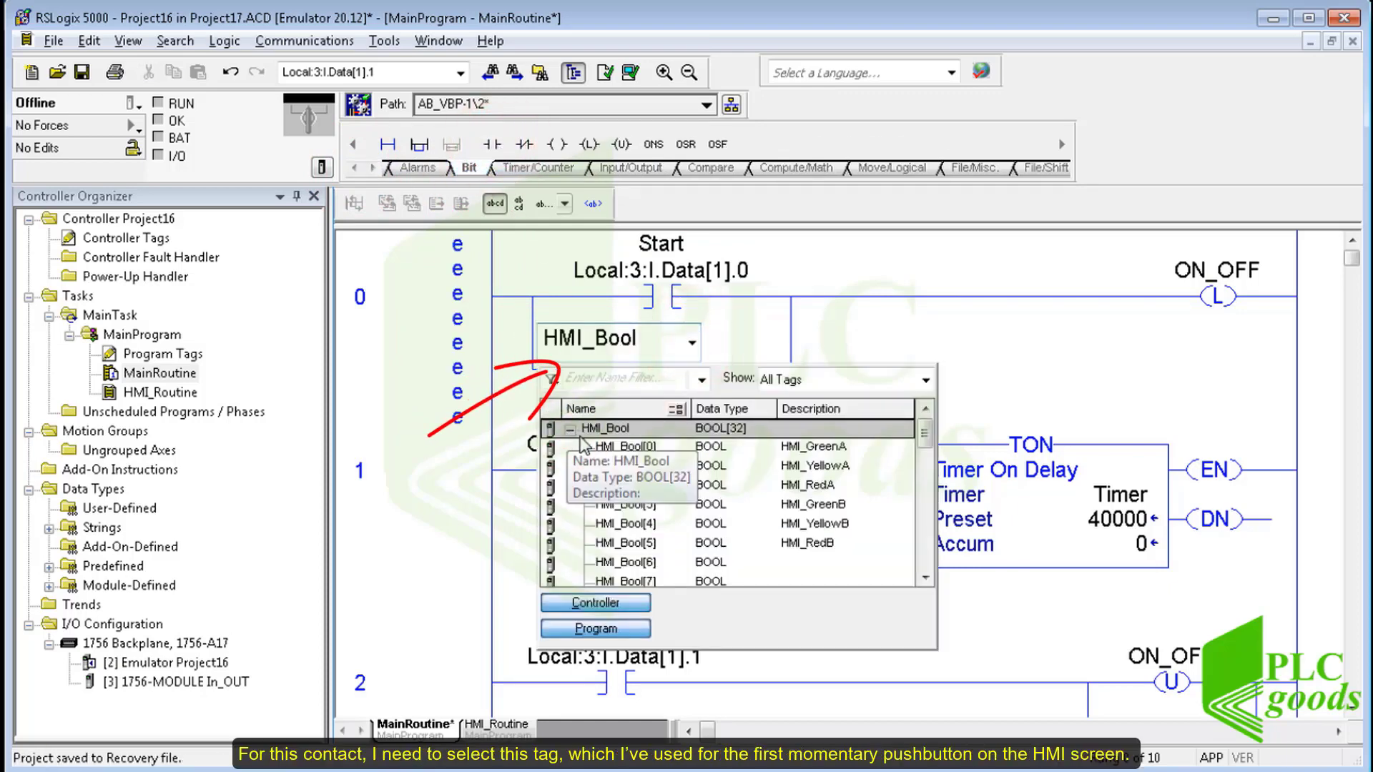
{"action": "left_click", "coordinate": [715, 565]}
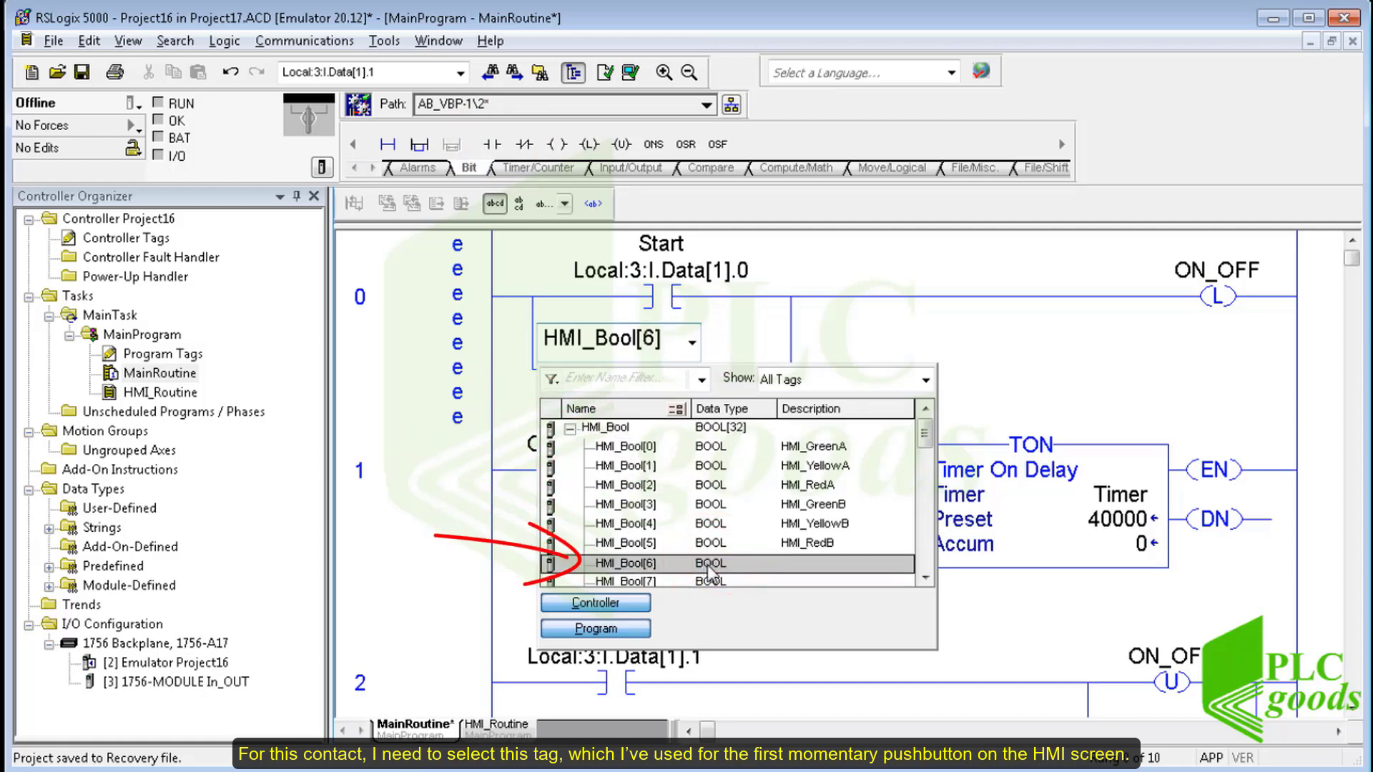
{"action": "double_click", "coordinate": [652, 570]}
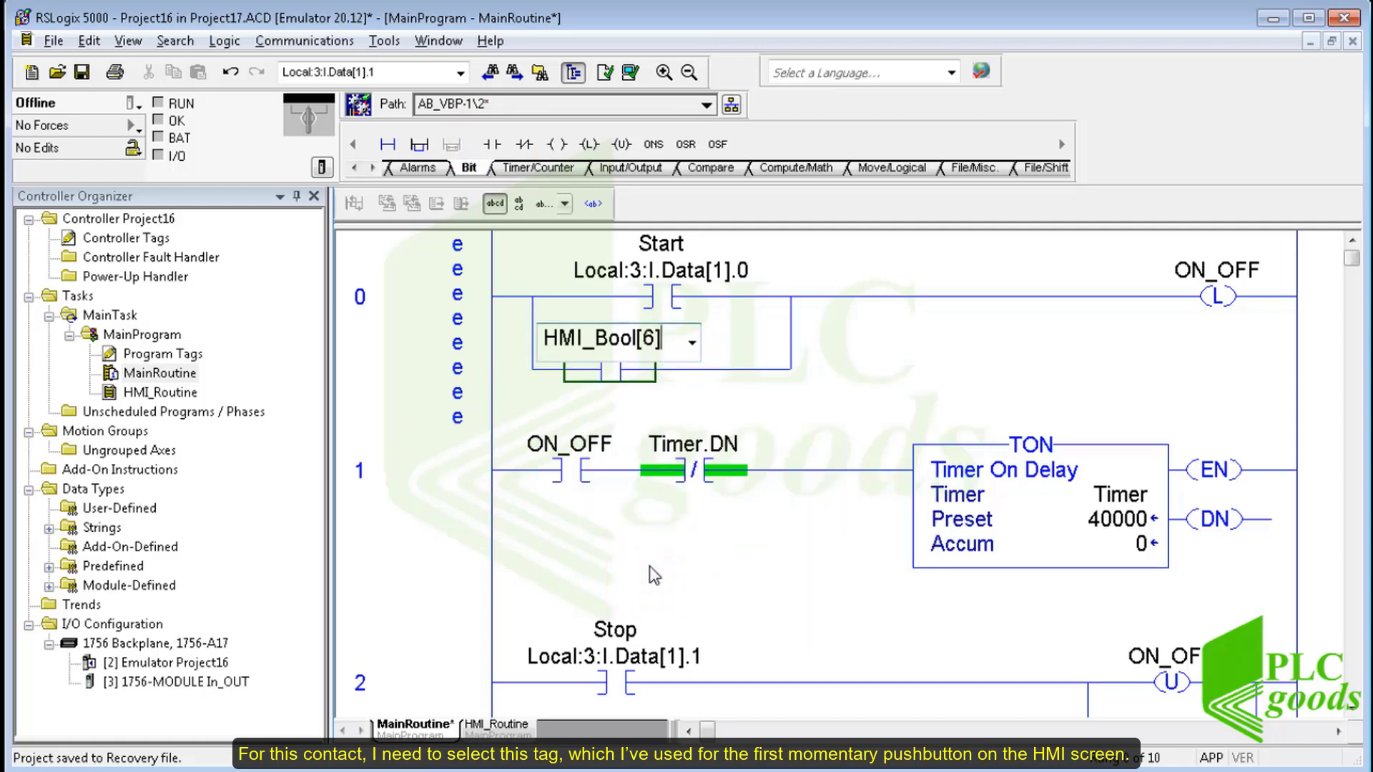
{"action": "left_click", "coordinate": [687, 536]}
Give the HMI_Bool[6] contact on rung 0 the description "Start2_HMI".
{"action": "left_click", "coordinate": [633, 358]}
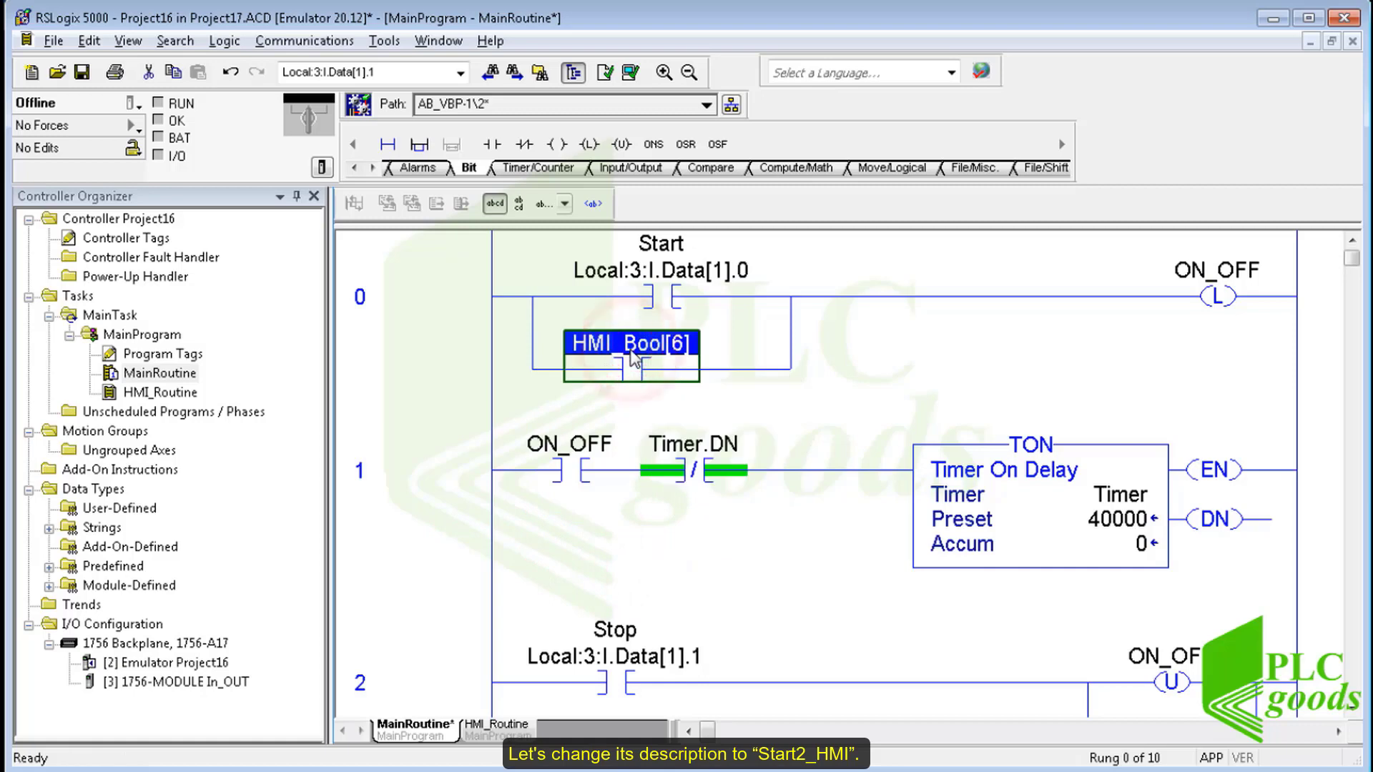
{"action": "key", "text": "ctrl+d"}
{"action": "type", "text": "S"}
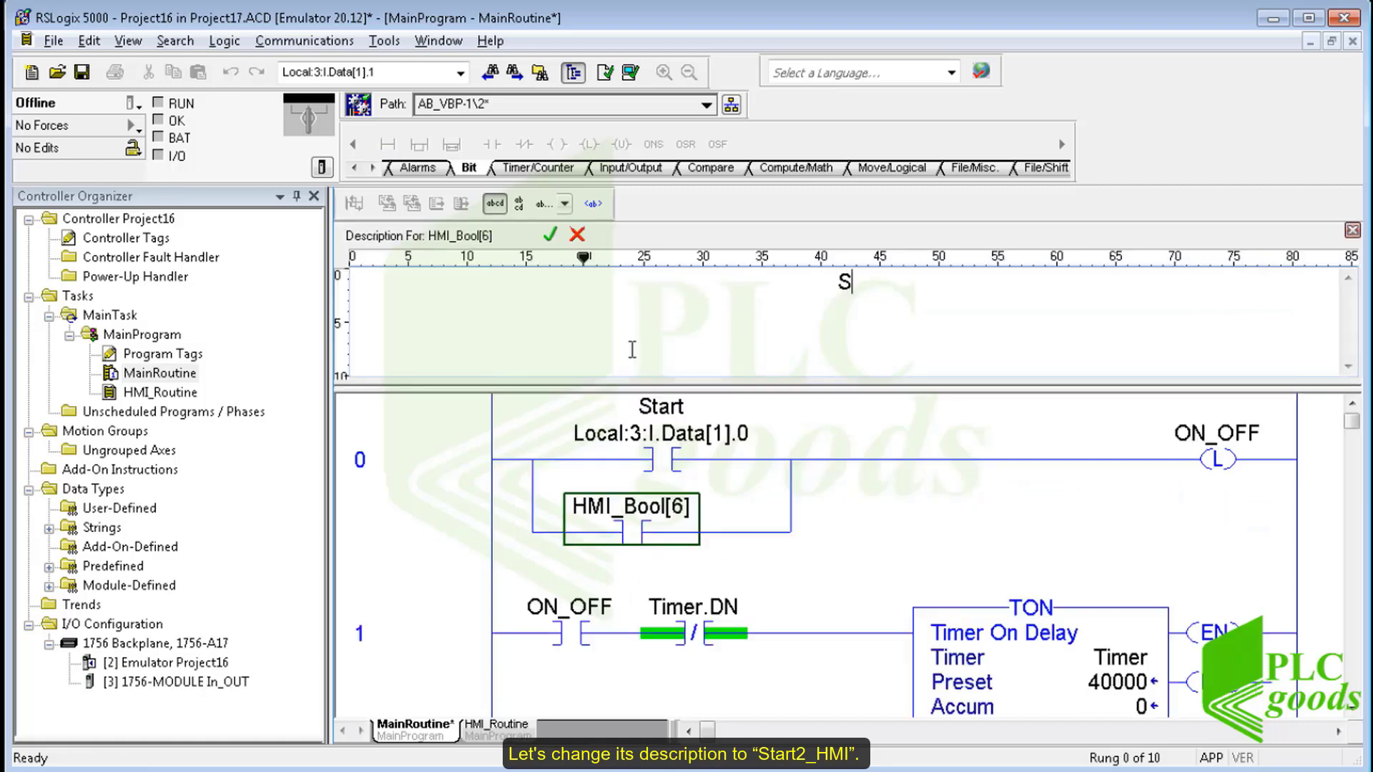
{"action": "type", "text": "tart2_H"}
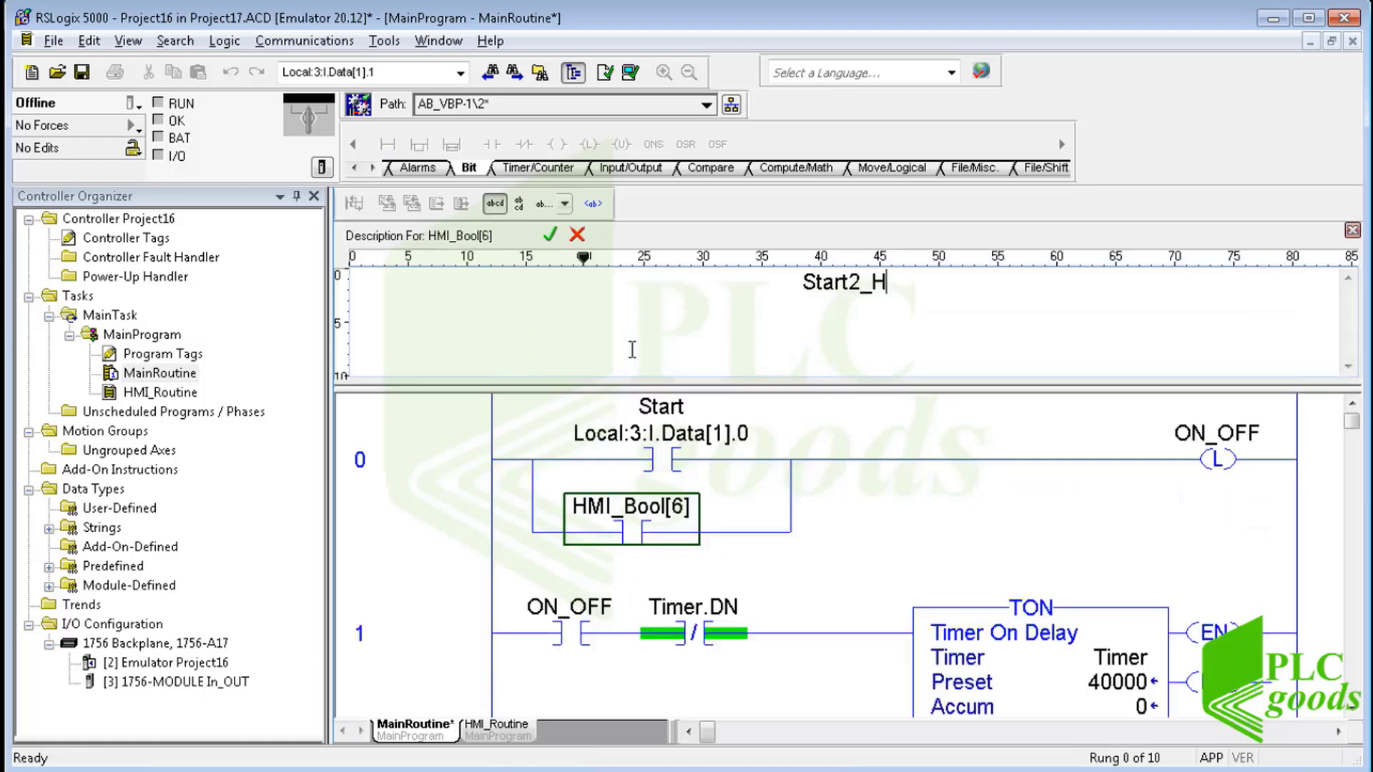
{"action": "type", "text": "MI"}
{"action": "left_click", "coordinate": [507, 498]}
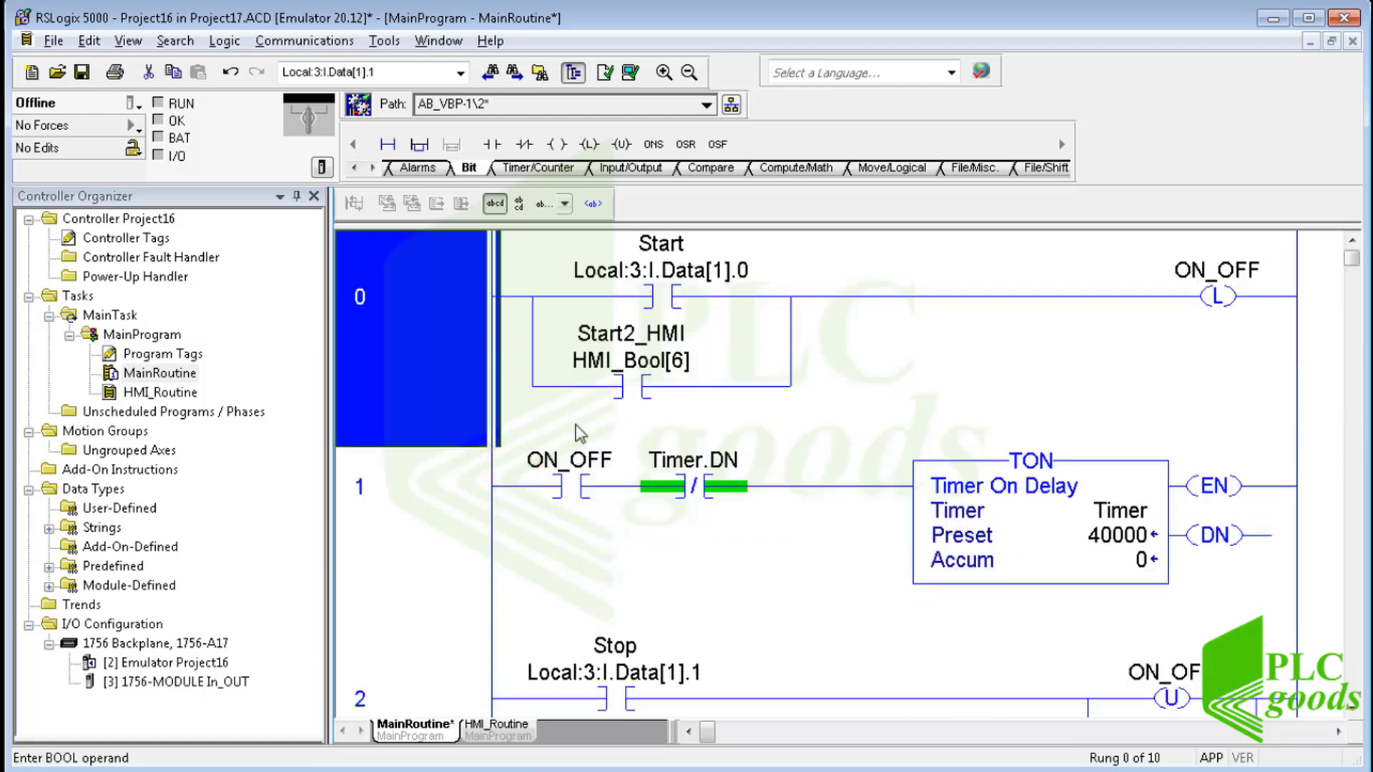
Add a parallel branch around the Stop contact on rung 2 of MainRoutine.
{"action": "scroll", "coordinate": [676, 401], "scroll_direction": "down", "scroll_amount": 3}
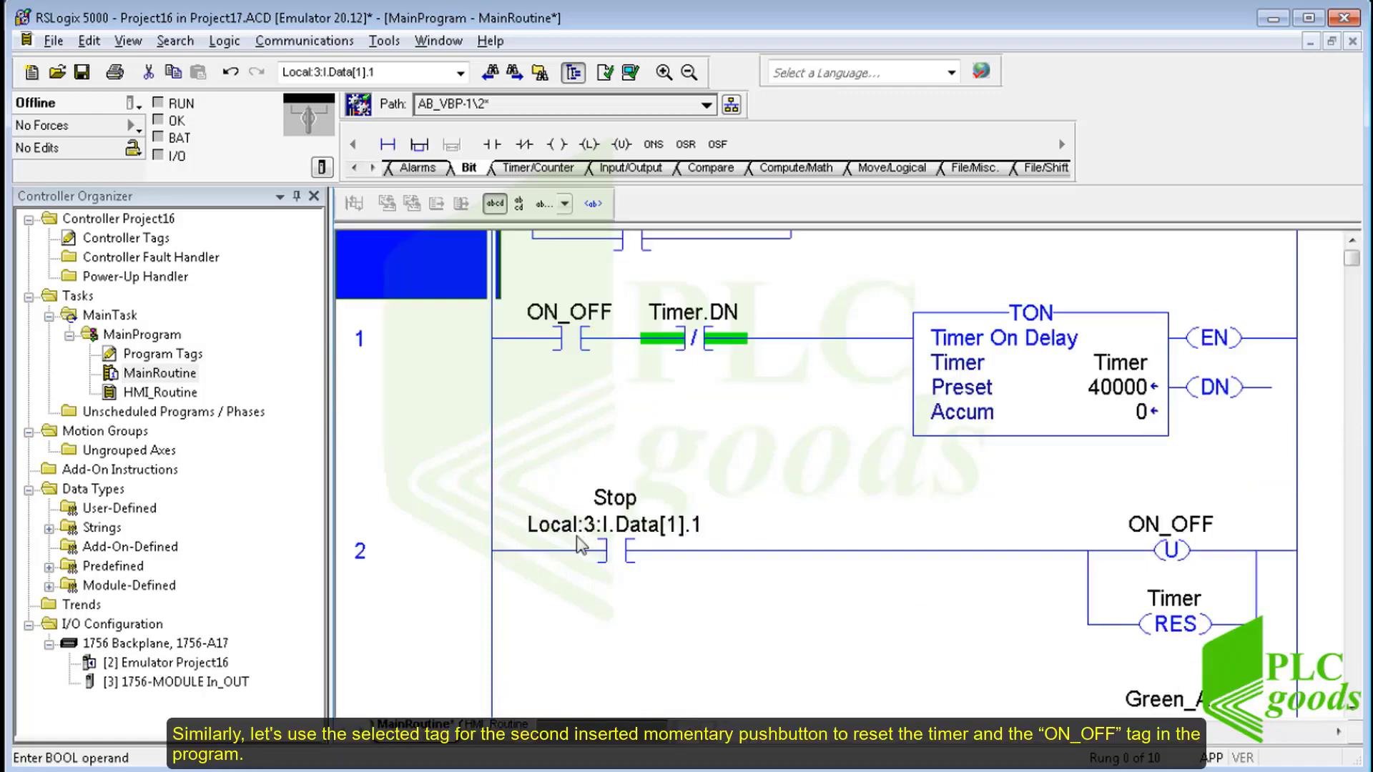
{"action": "left_click", "coordinate": [561, 568]}
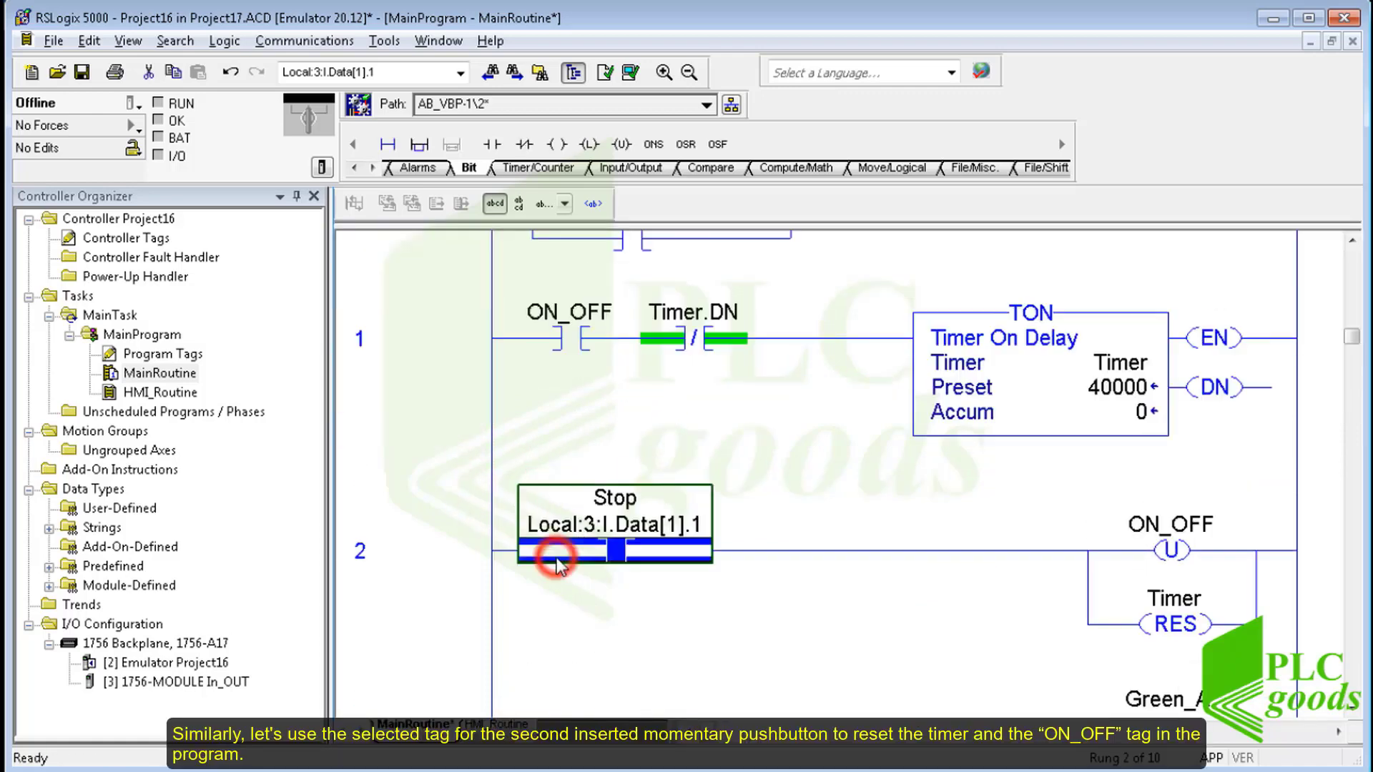
{"action": "left_click", "coordinate": [419, 145]}
{"action": "left_click", "coordinate": [615, 550]}
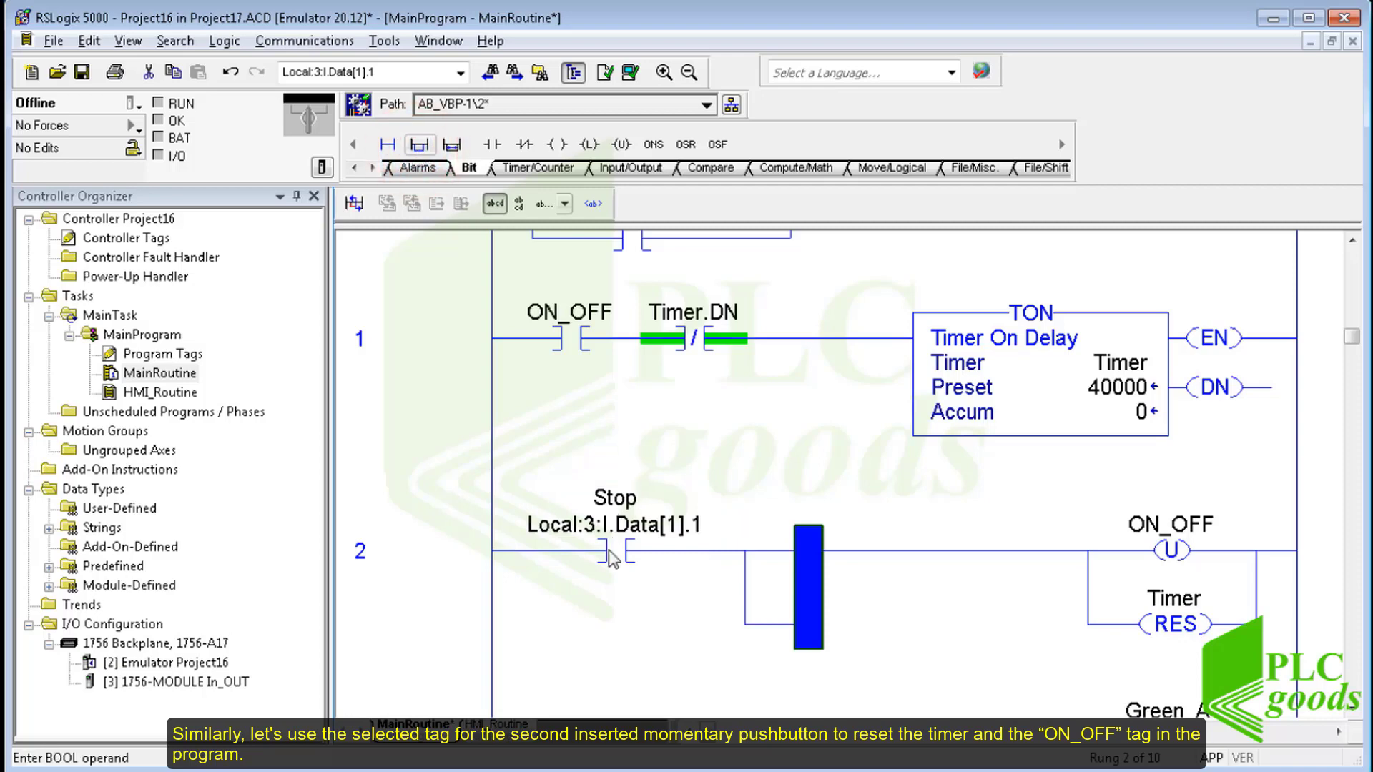
{"action": "left_click_drag", "start_coordinate": [615, 551], "coordinate": [769, 554]}
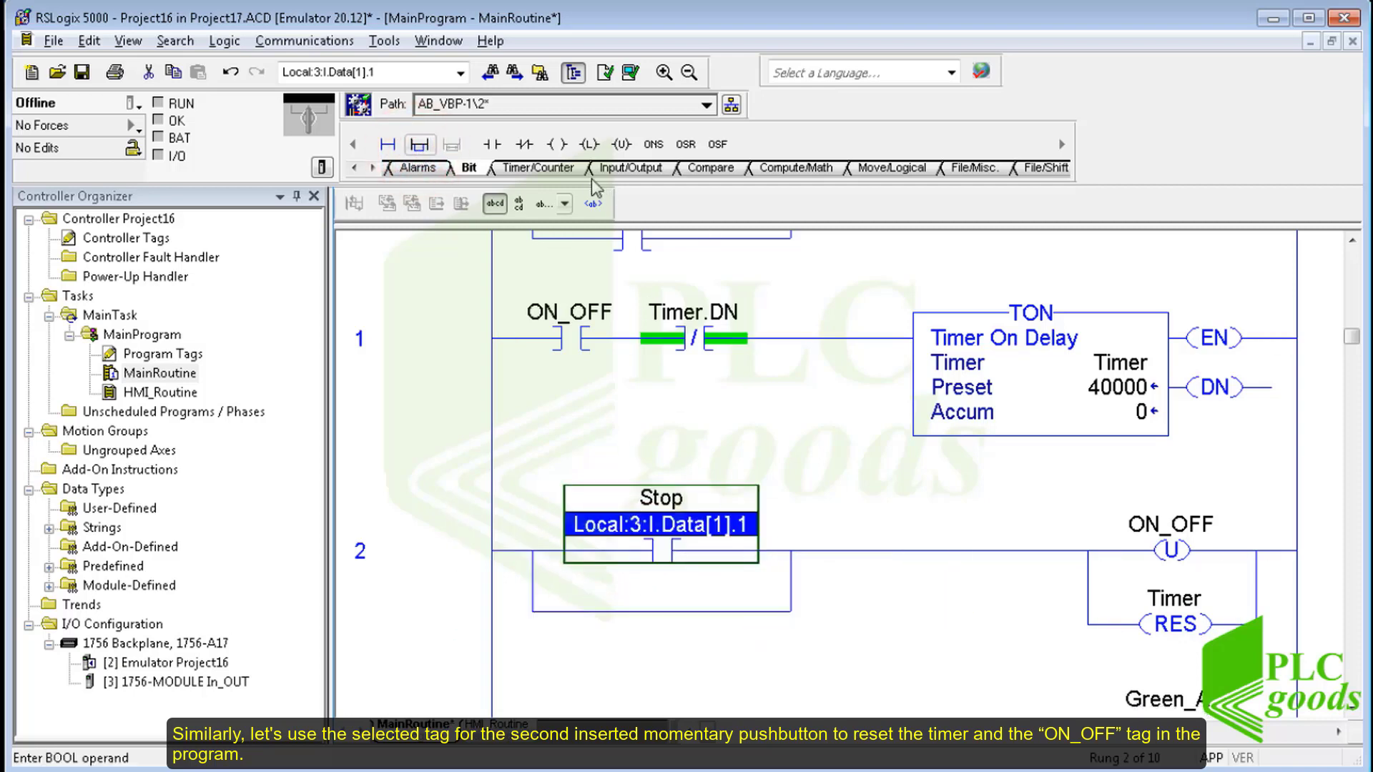
Insert a normally open contact on the new rung 2 branch and assign it the tag HMI_Bool[7].
{"action": "left_click", "coordinate": [490, 143]}
{"action": "double_click", "coordinate": [608, 596]}
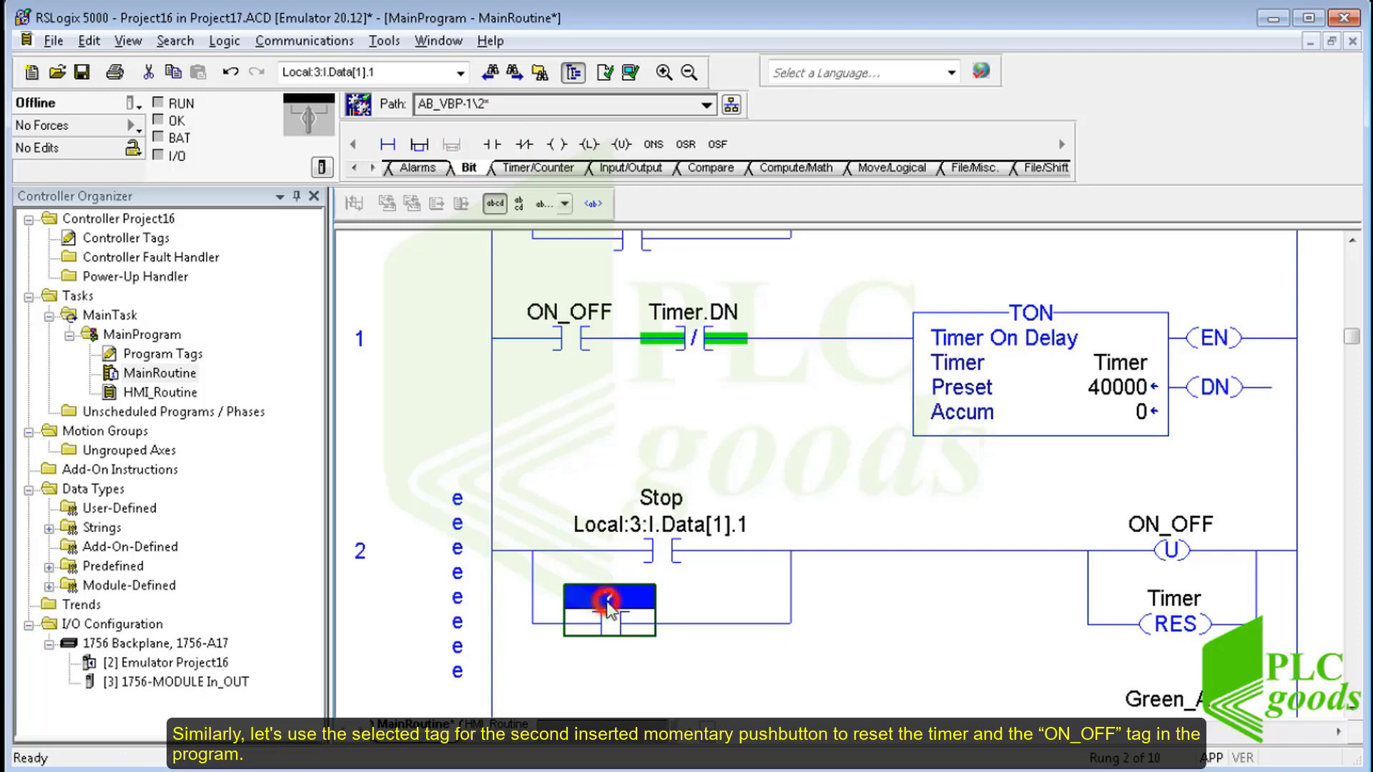
{"action": "left_click", "coordinate": [693, 597]}
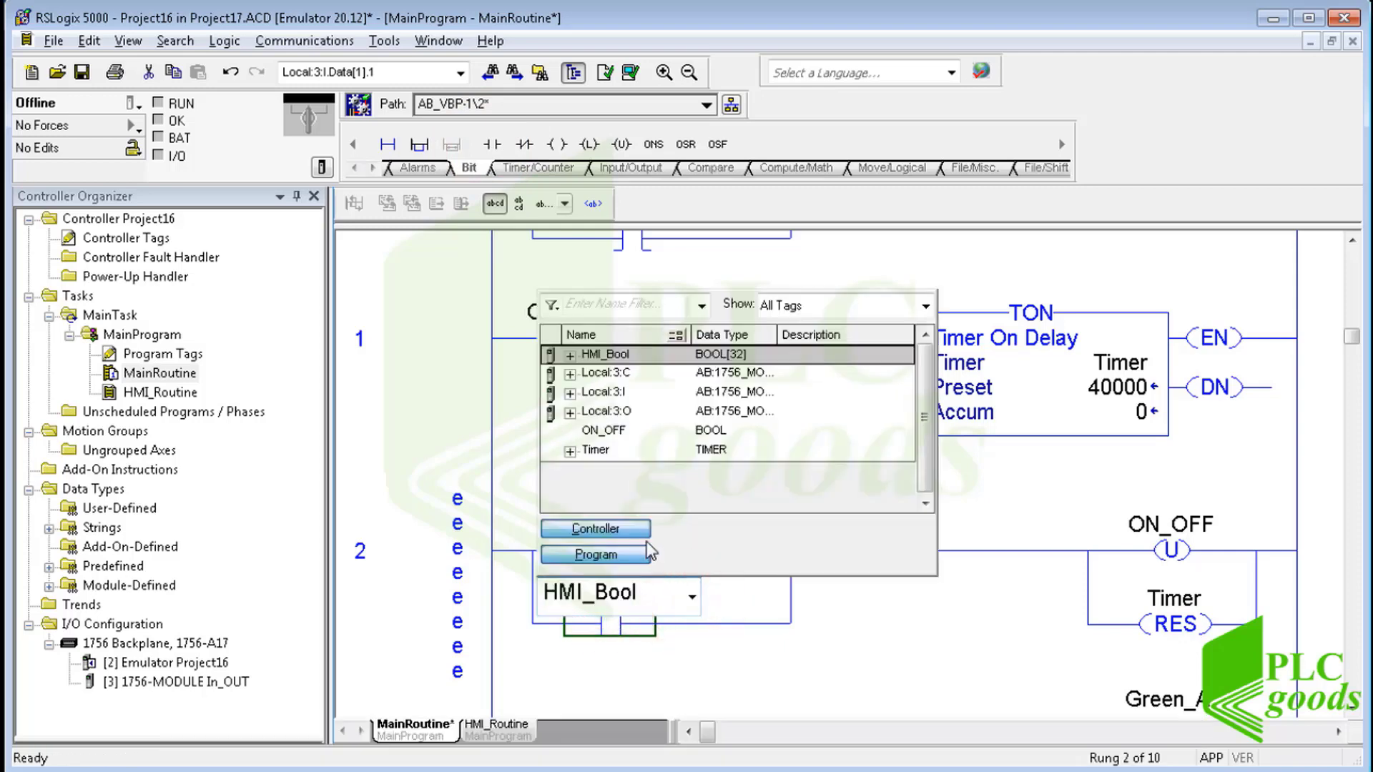
{"action": "left_click", "coordinate": [569, 354]}
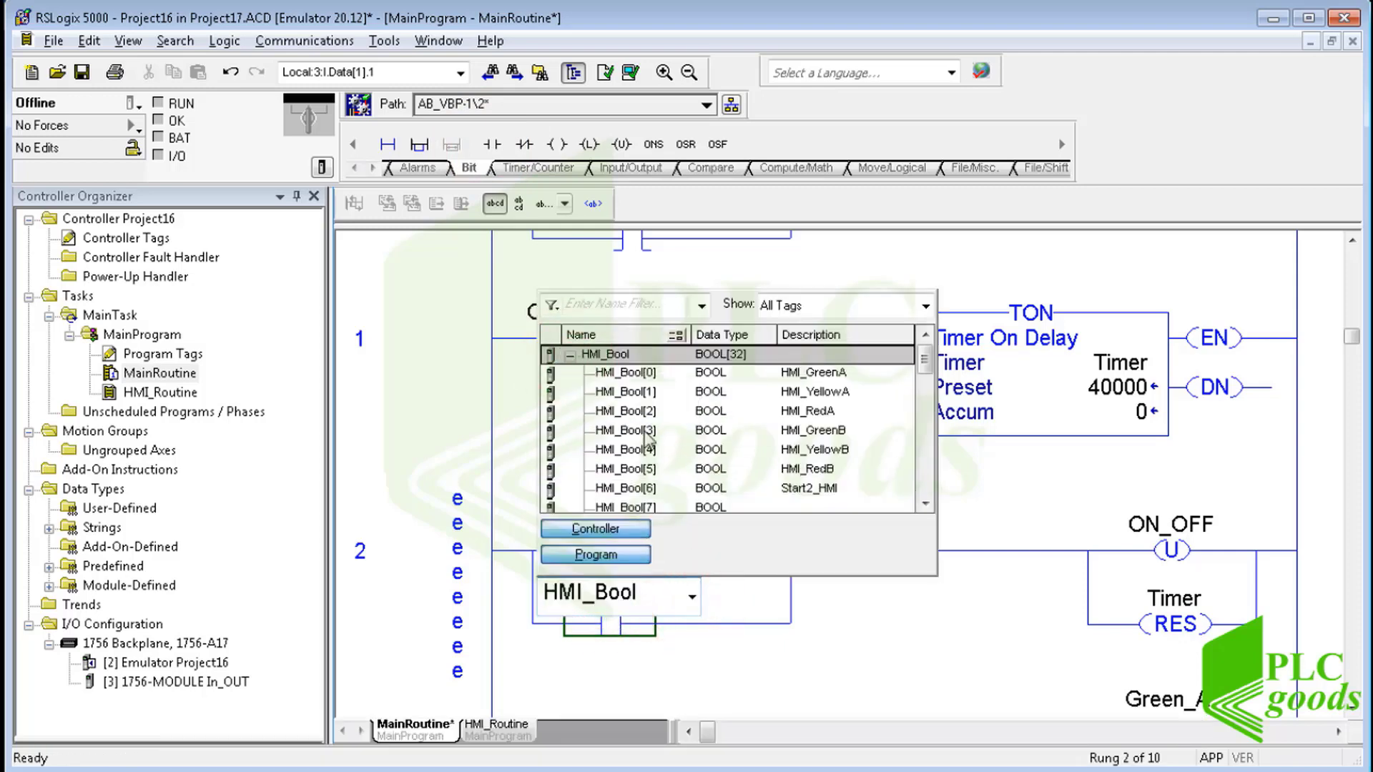
{"action": "left_click", "coordinate": [703, 505]}
{"action": "left_click", "coordinate": [703, 492]}
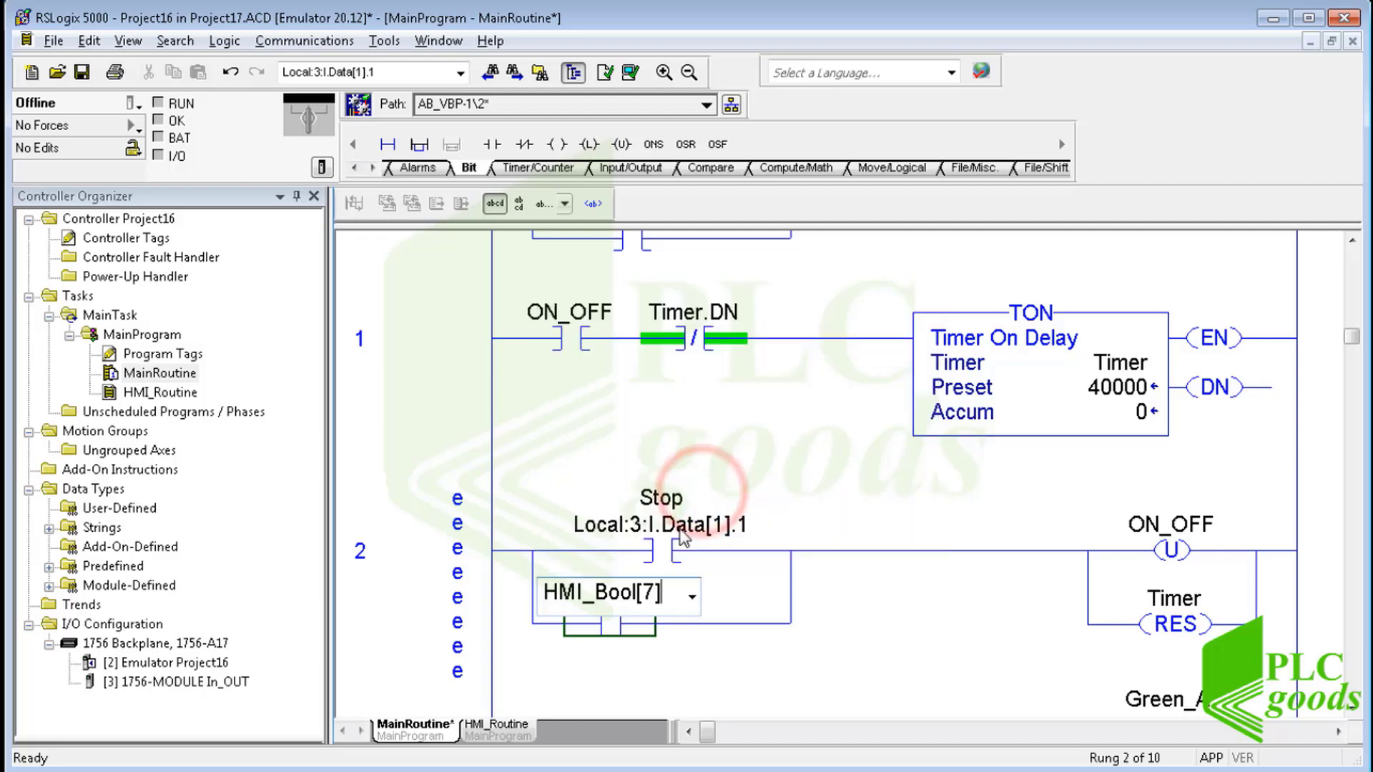
Give the HMI_Bool[7] contact on rung 2 the description "Stop2_HMI".
{"action": "left_click", "coordinate": [672, 605]}
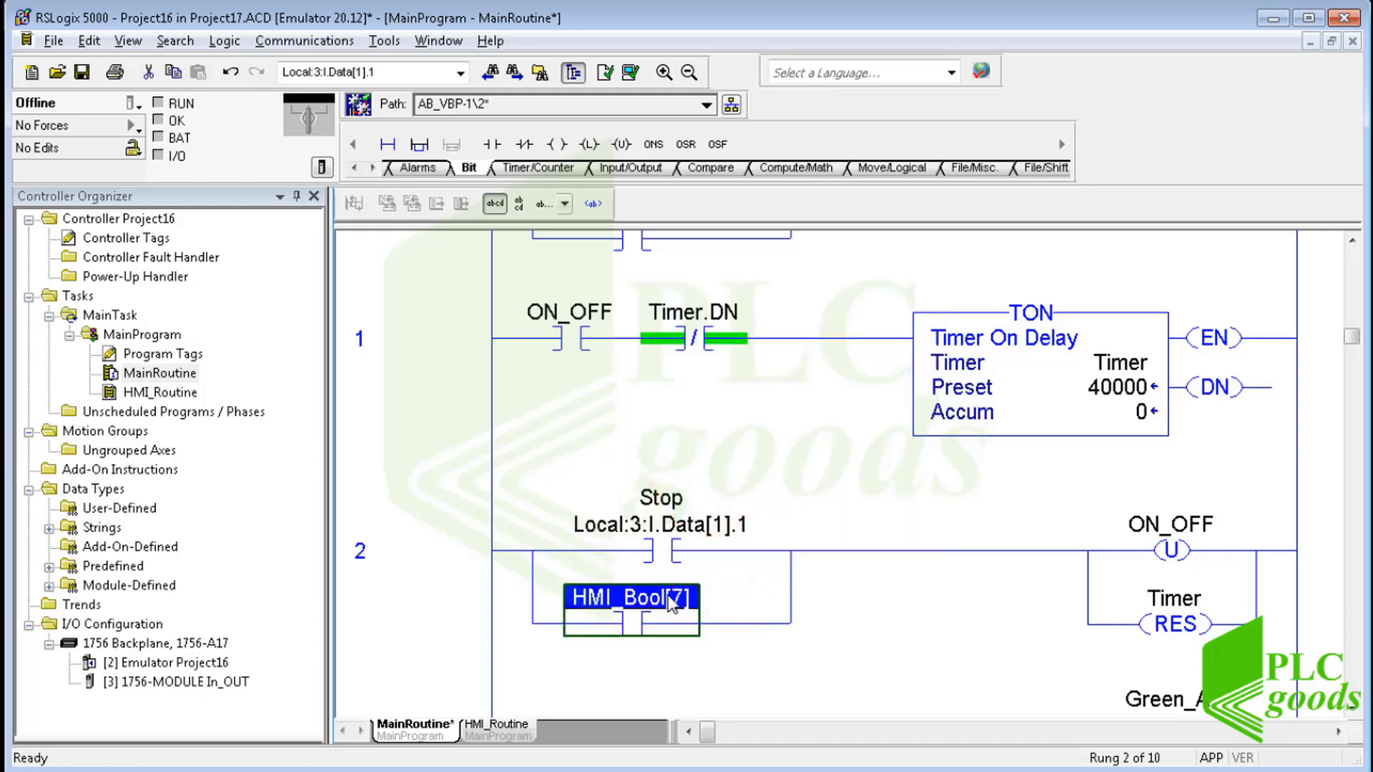
{"action": "key", "text": "ctrl+d"}
{"action": "type", "text": "St"}
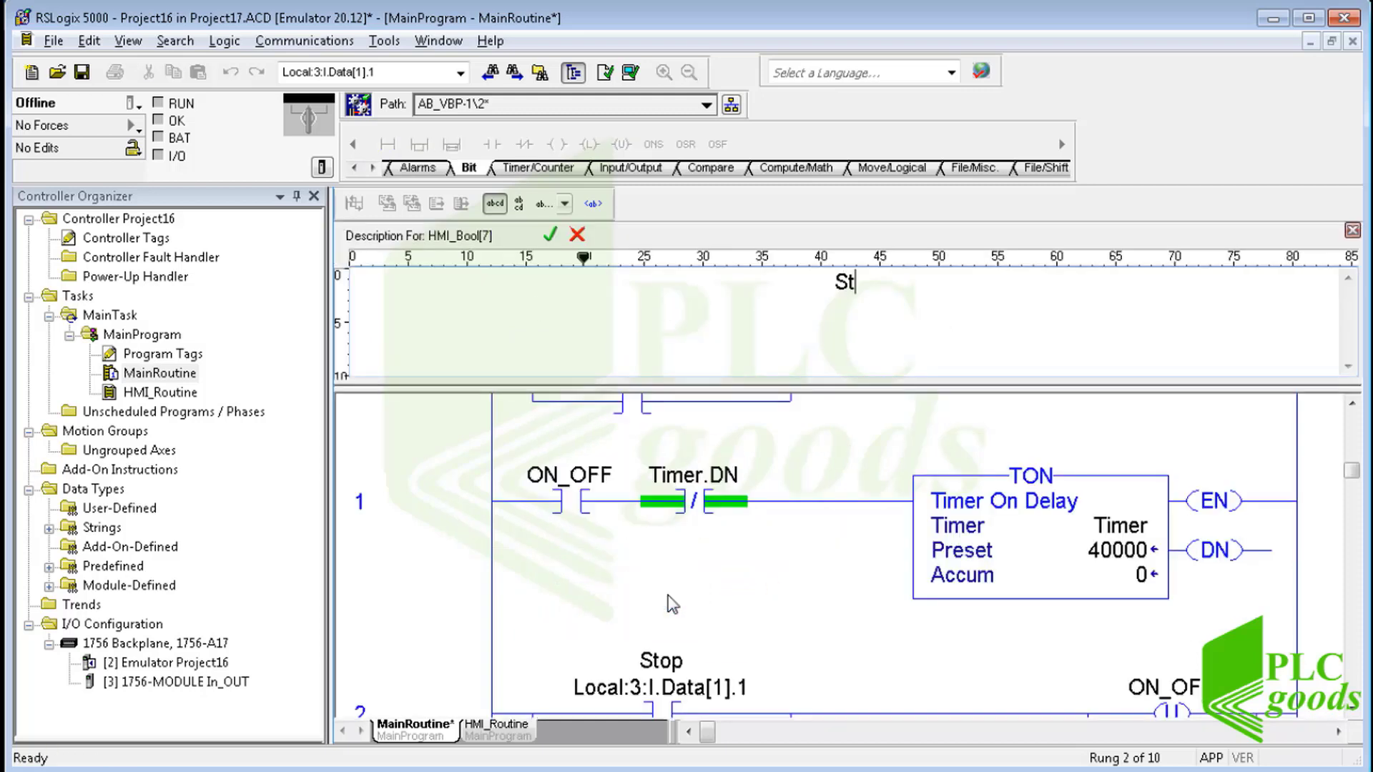
{"action": "type", "text": "op2_HMI"}
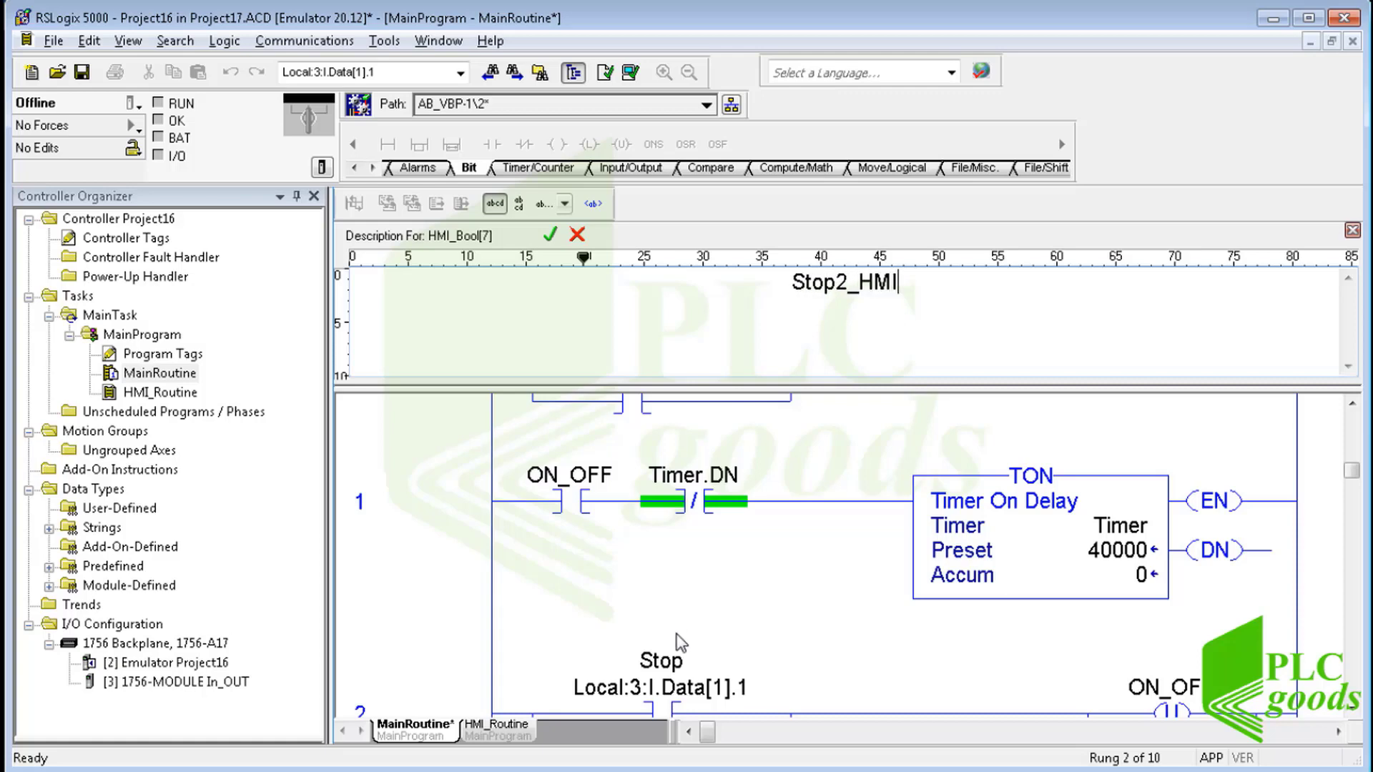
{"action": "left_click", "coordinate": [673, 605]}
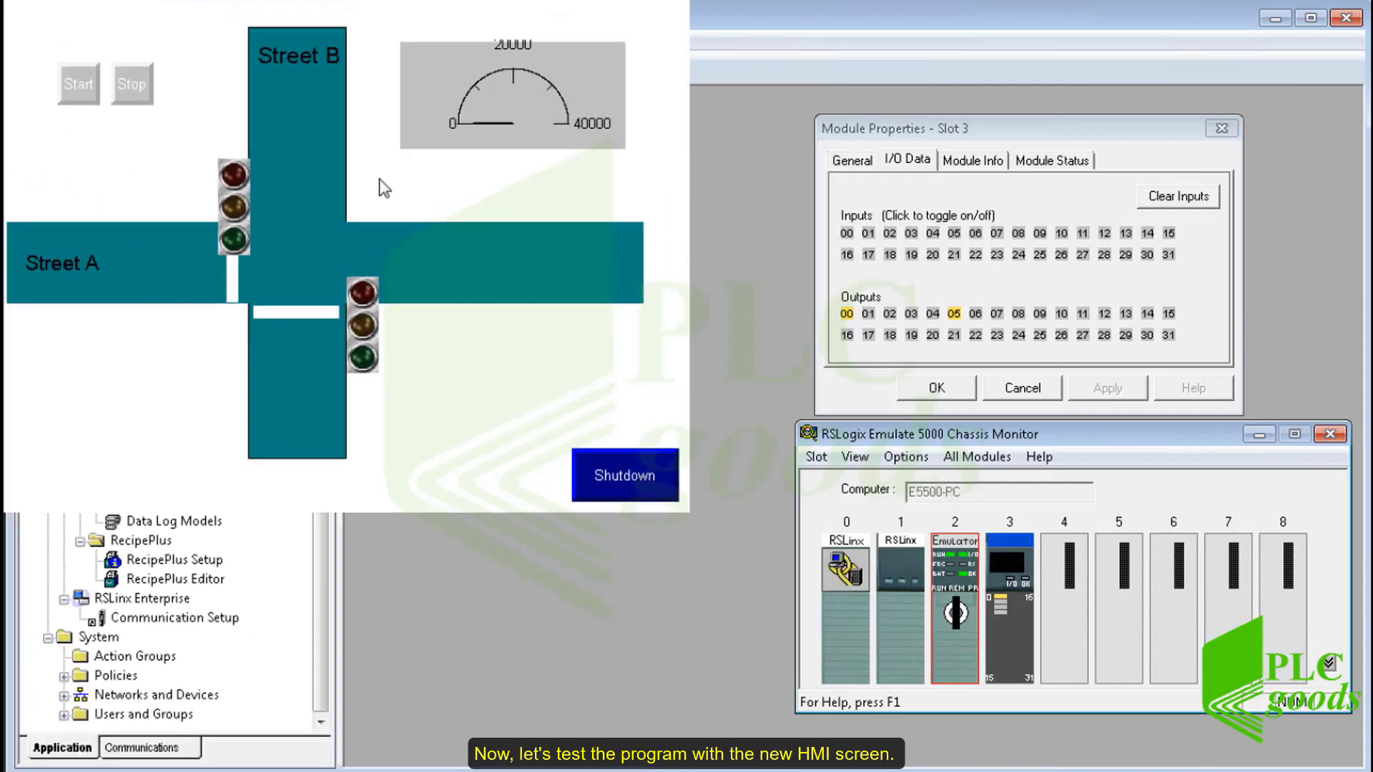
Start the traffic light system from the running HMI screen with its Start push button.
{"action": "left_click", "coordinate": [76, 89]}
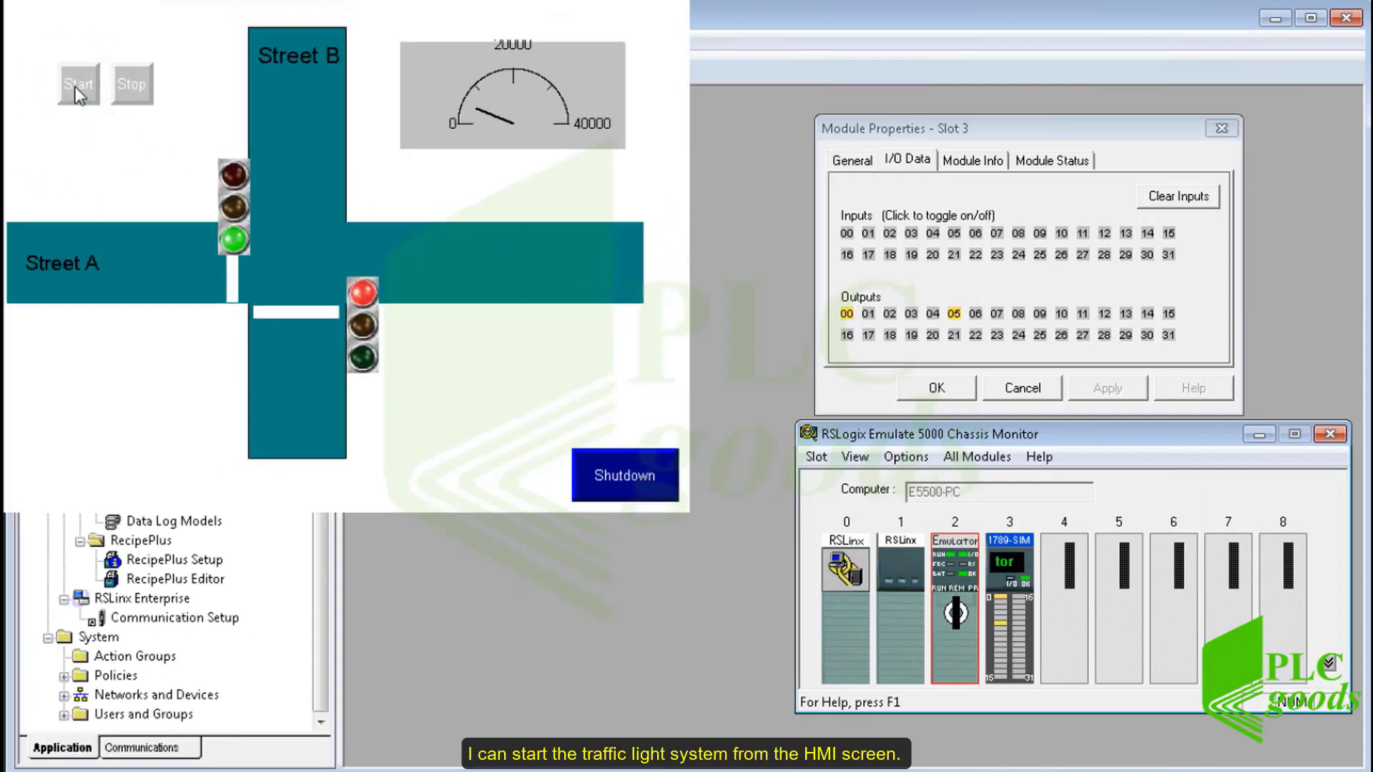